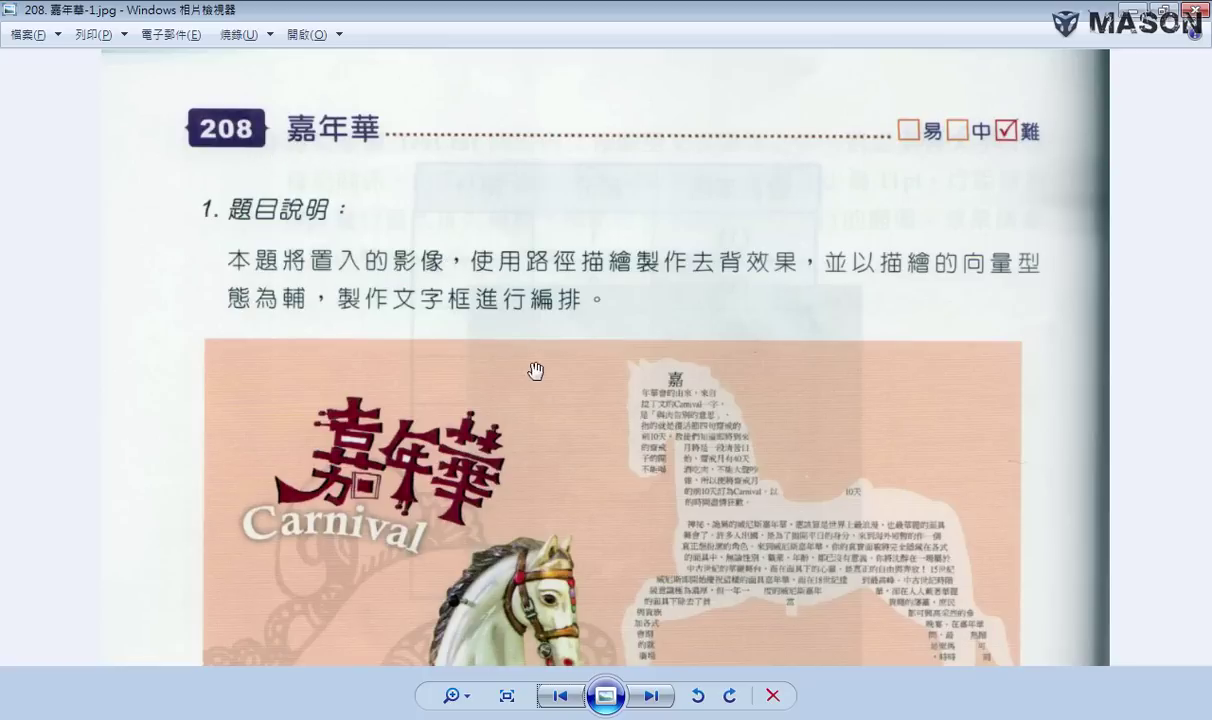
Scroll through 嘉年華-1.jpg and 嘉年華-2.jpg to the 3. 設計項目 requirements above the horse
scroll(536, 371, "down", 3)
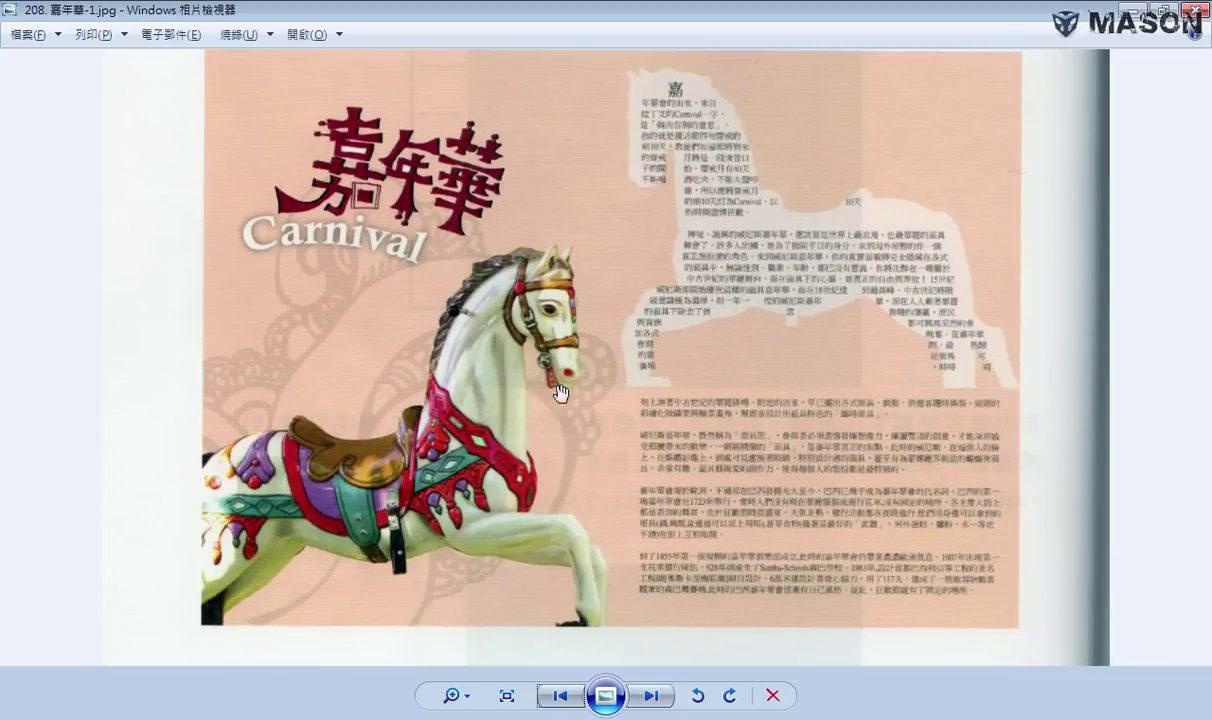
scroll(540, 400, "down", 3)
scroll(522, 406, "down", 1)
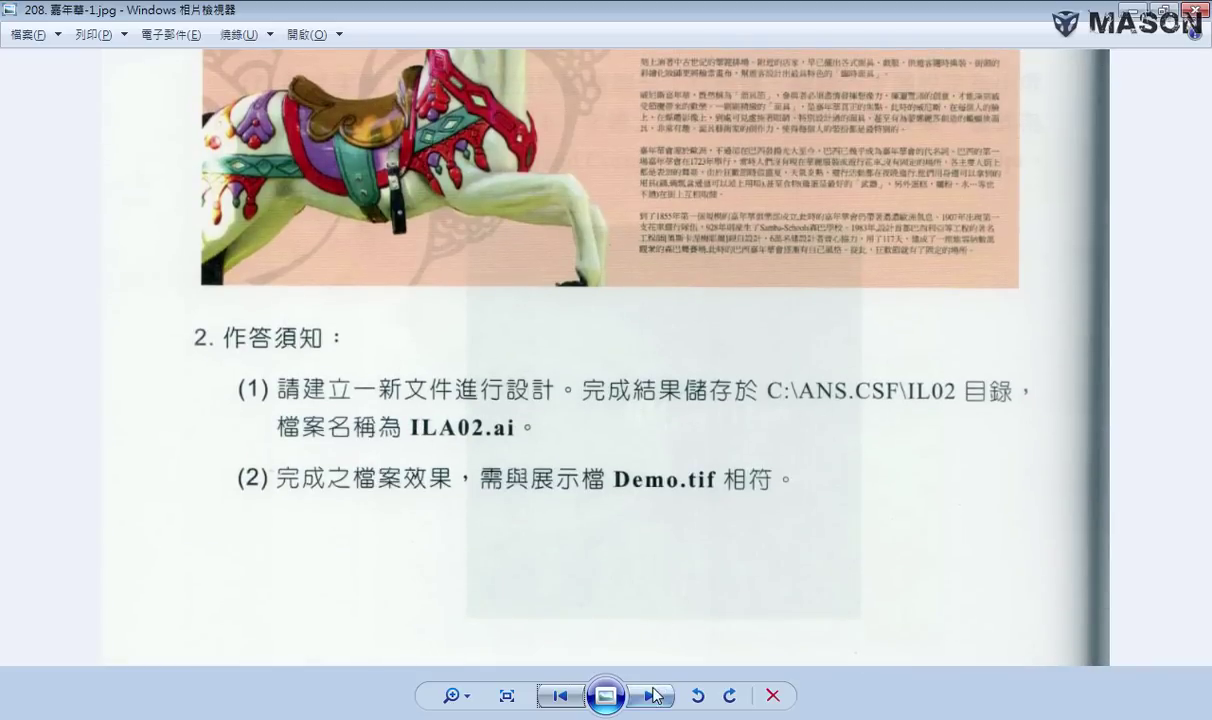
scroll(615, 655, "down", 1)
scroll(600, 445, "up", 3)
scroll(600, 445, "up", 1)
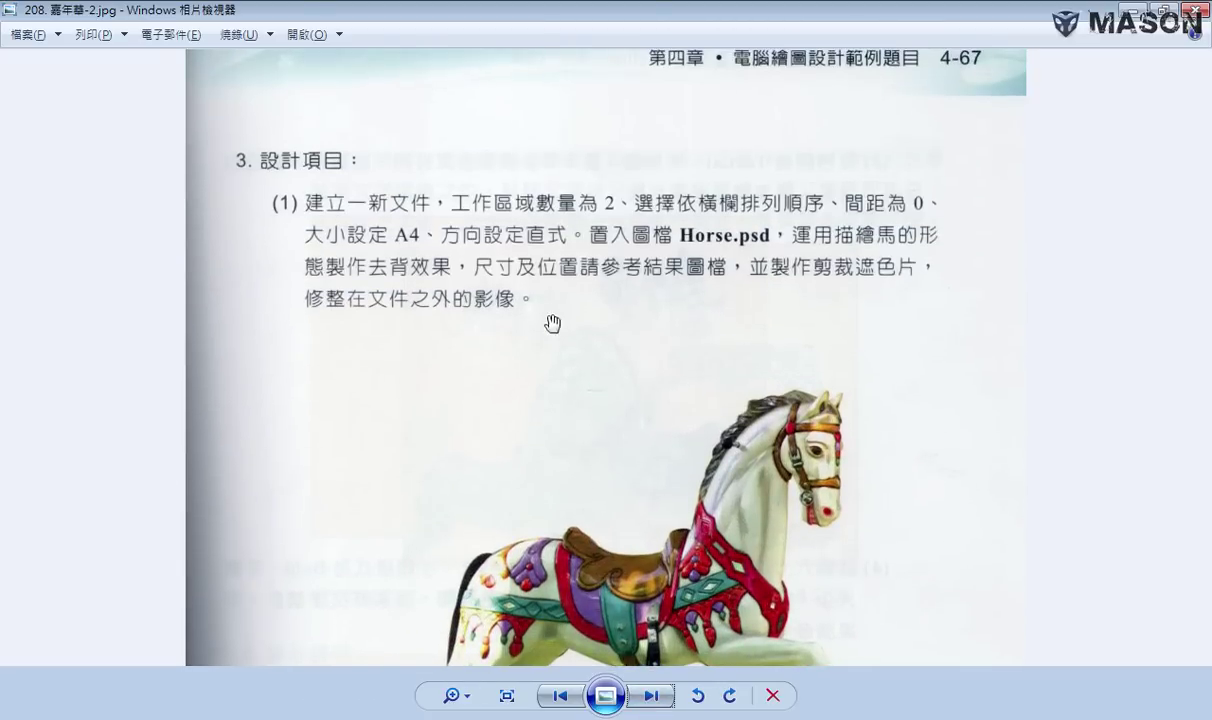
scroll(545, 315, "up", 1)
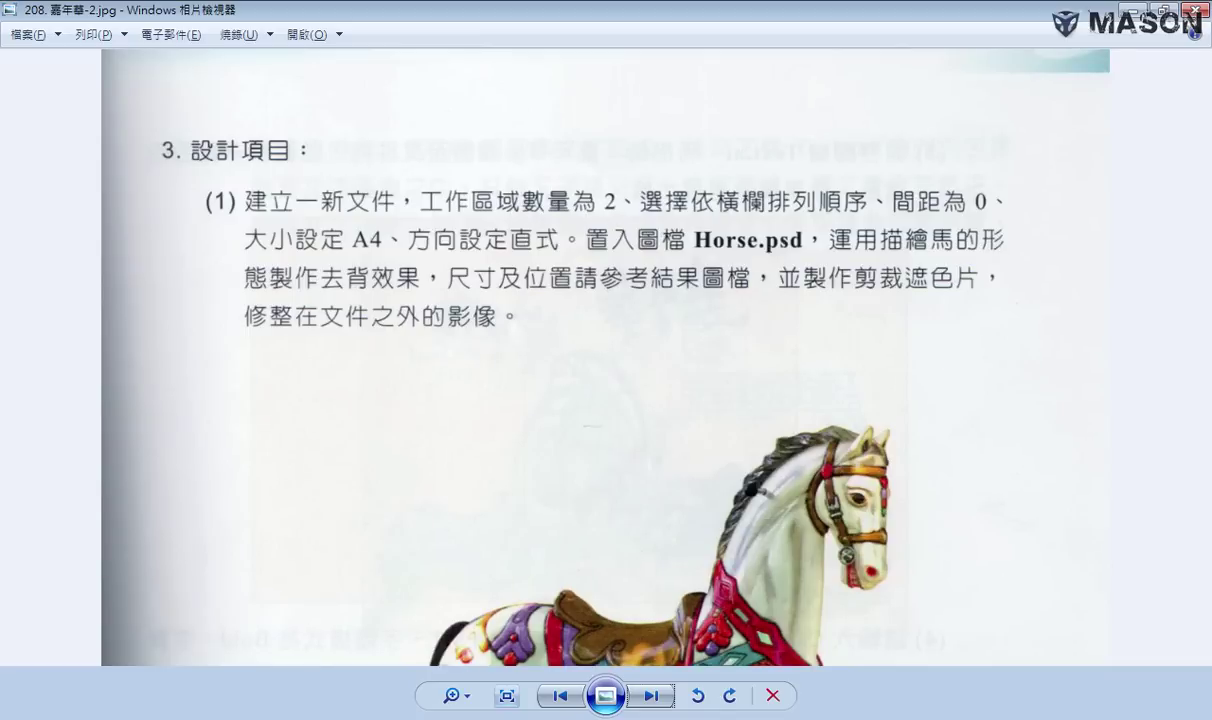
Start a new Illustrator document with 2 artboards, checking the brief
key("alt+Tab")
left_click(67, 20)
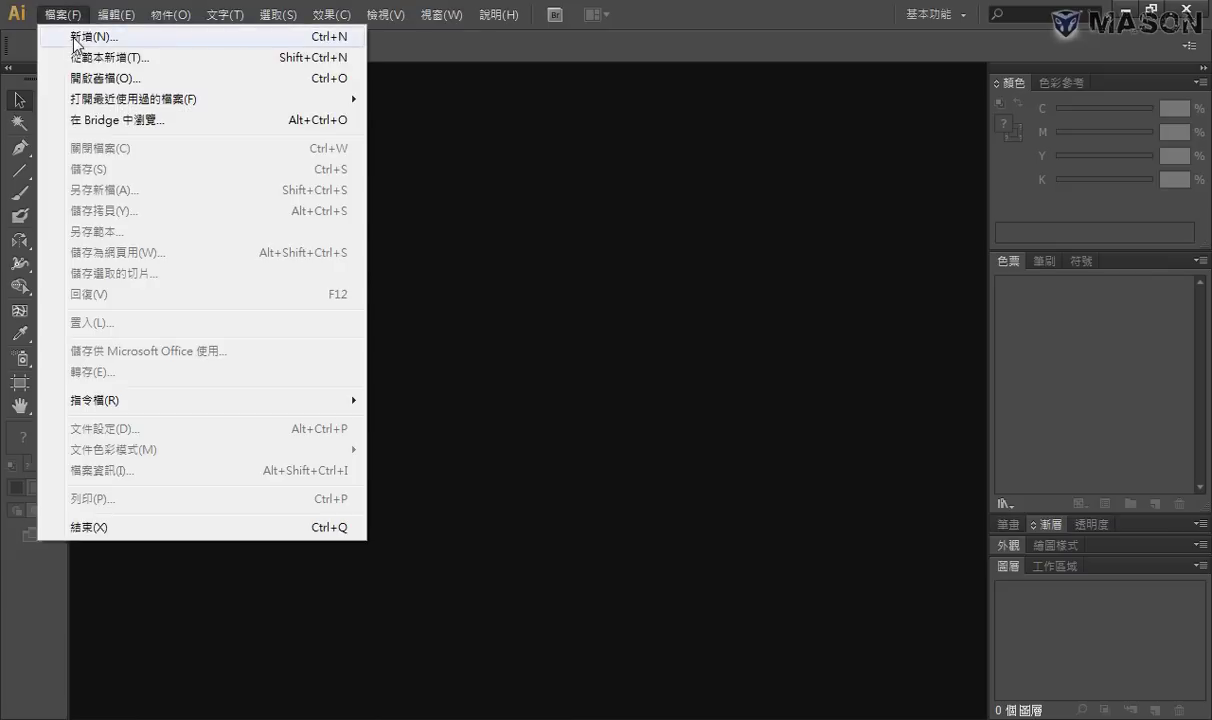
left_click(74, 38)
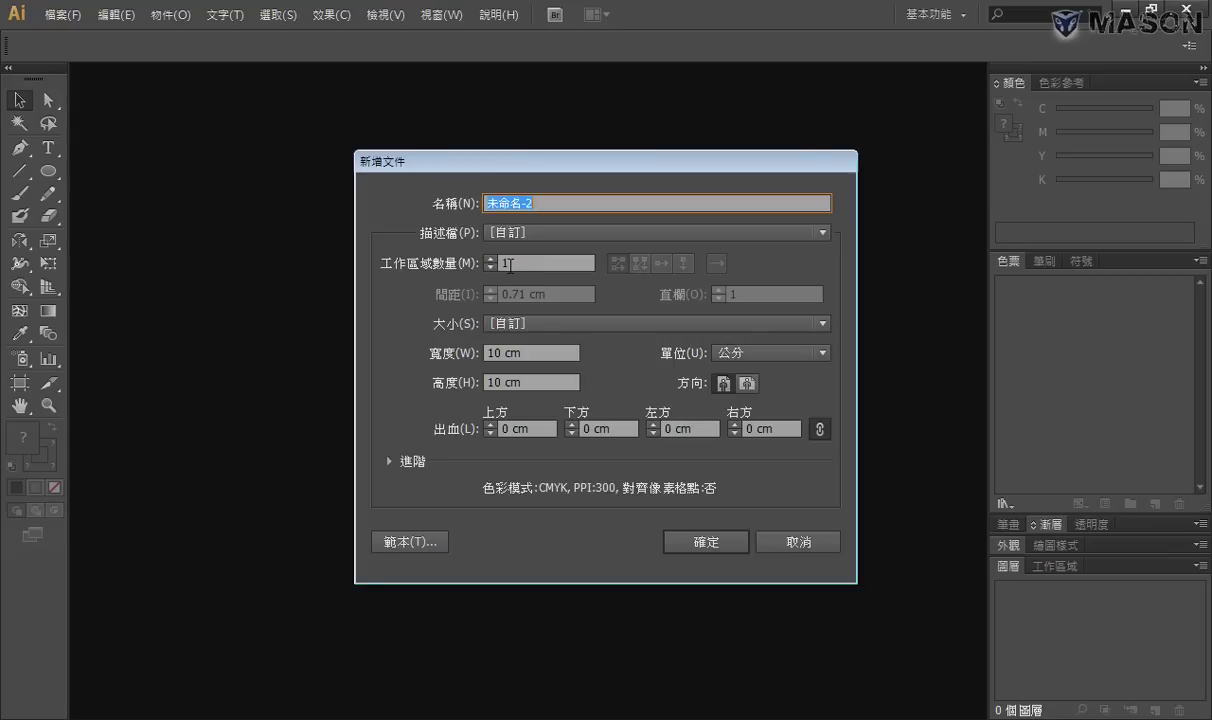
left_click(509, 263)
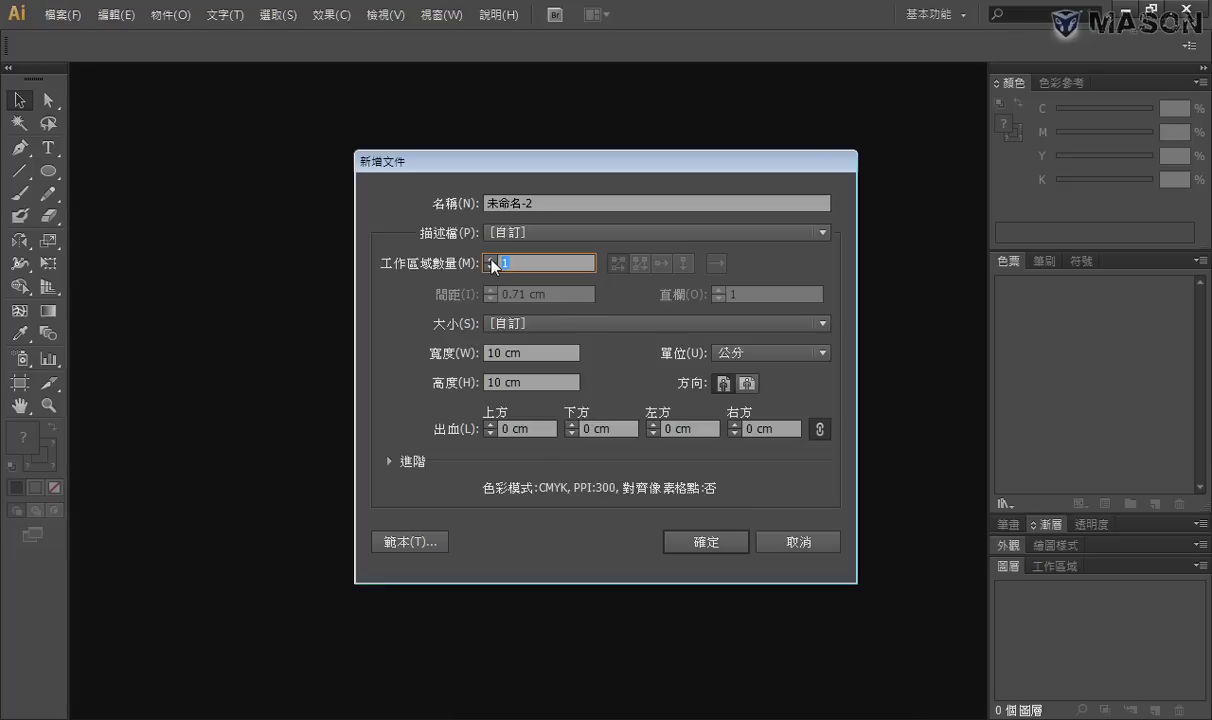
left_click(491, 259)
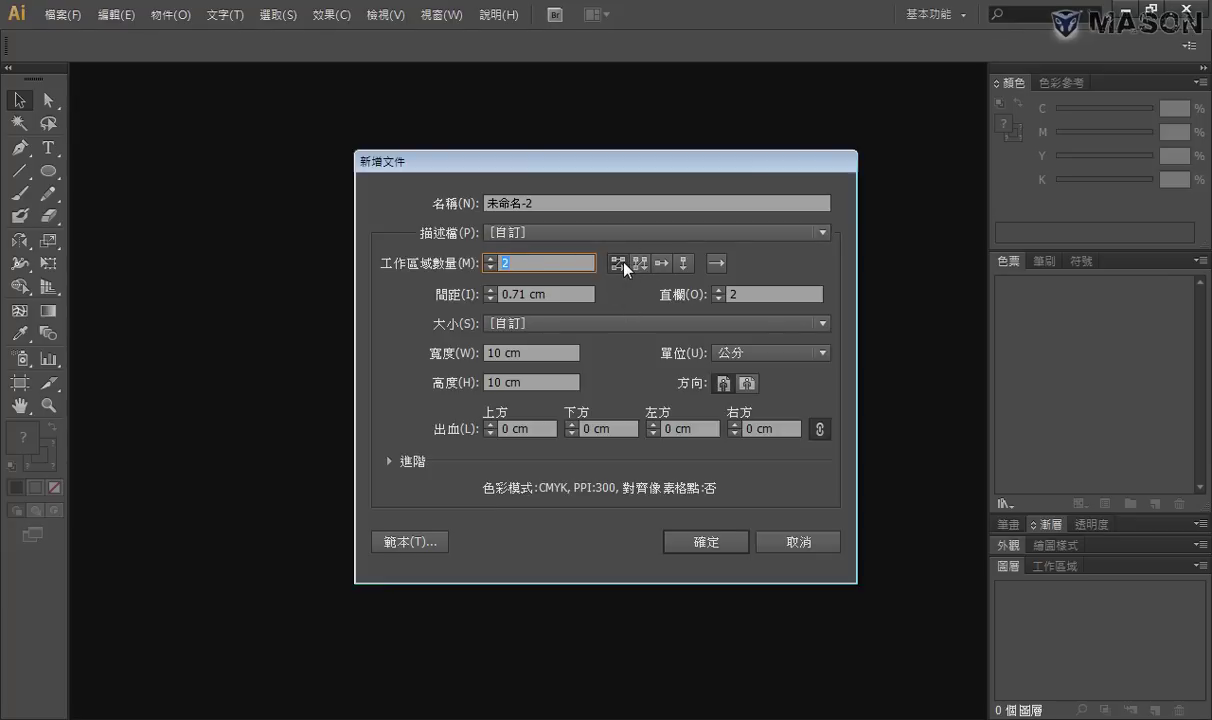
key("alt+Tab")
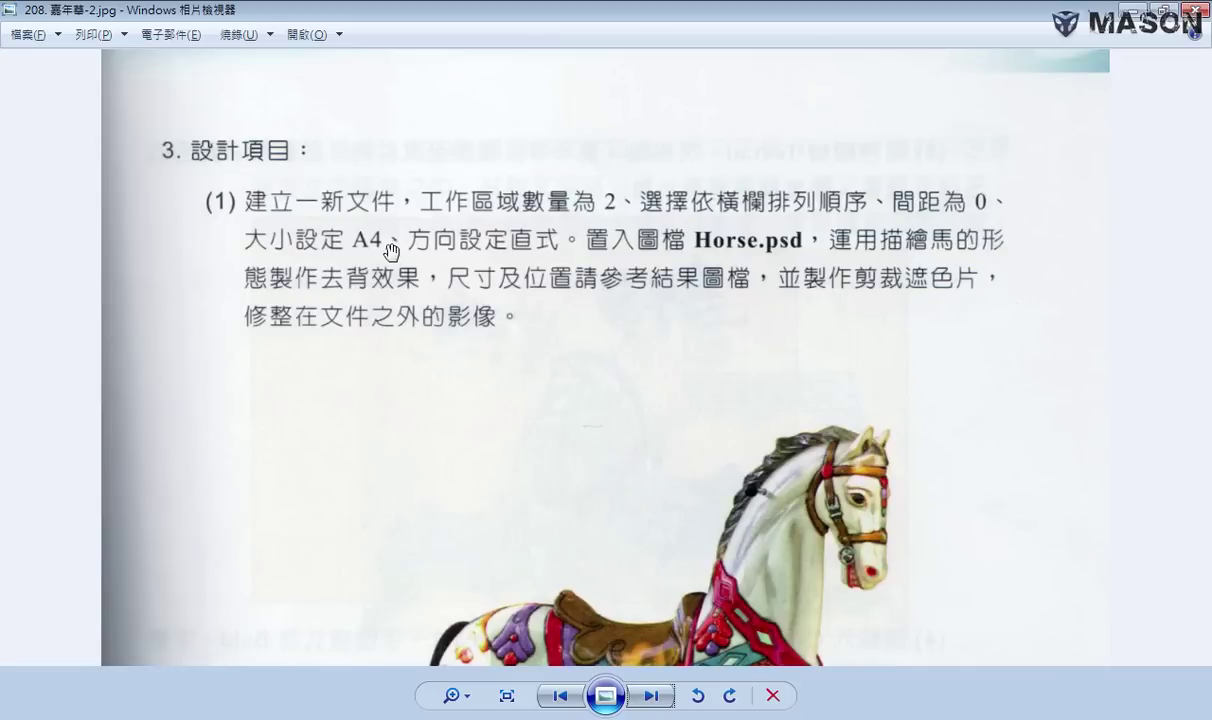
key("alt+Tab")
Set the artboard spacing to 0 cm and the page size to A4
key("Tab")
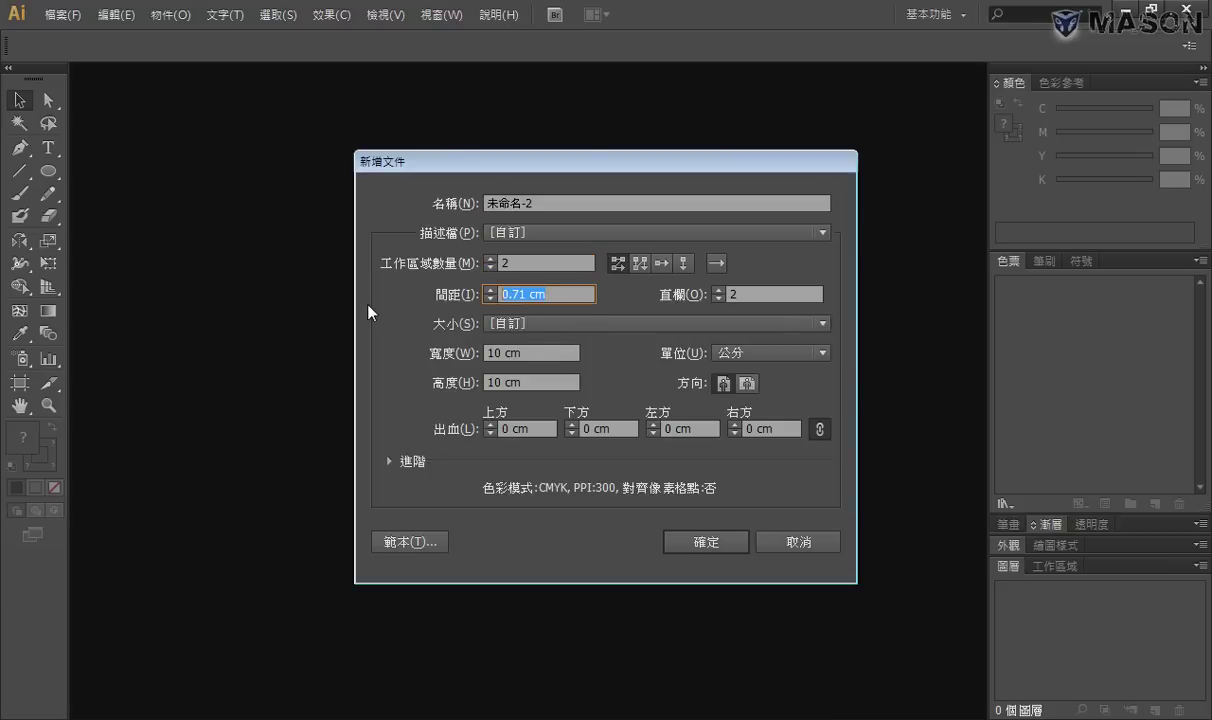
type("0")
key("Tab")
left_click(533, 325)
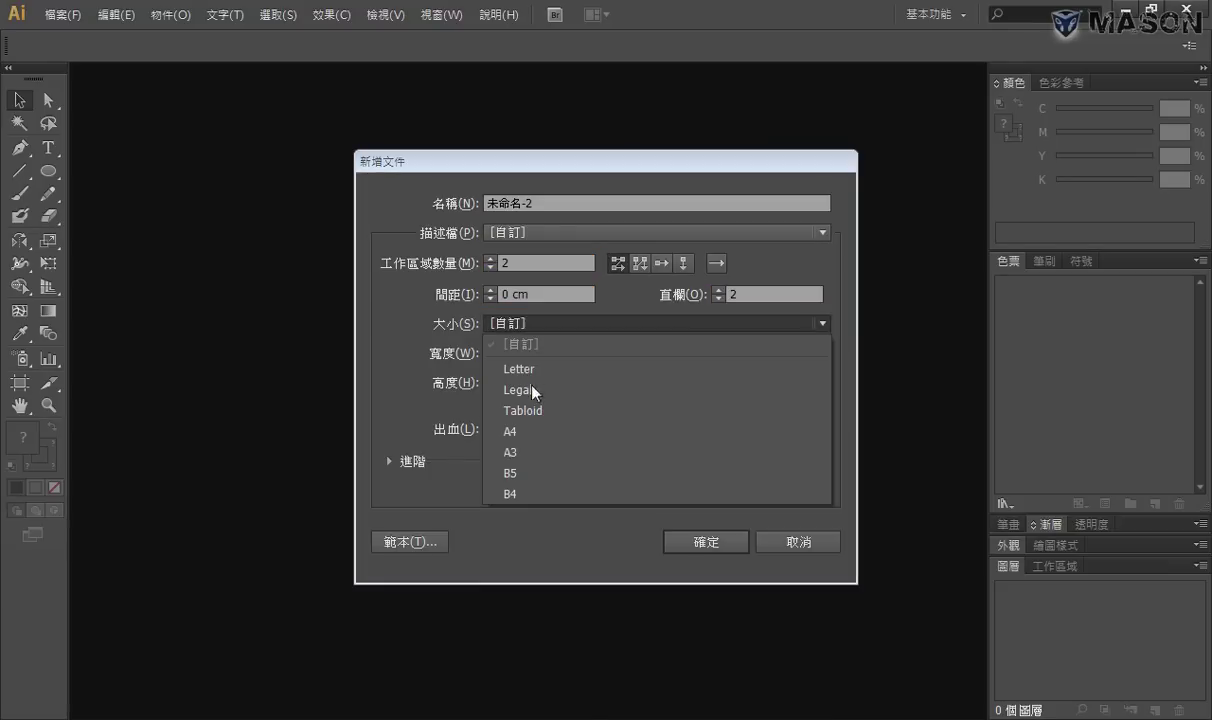
left_click(533, 444)
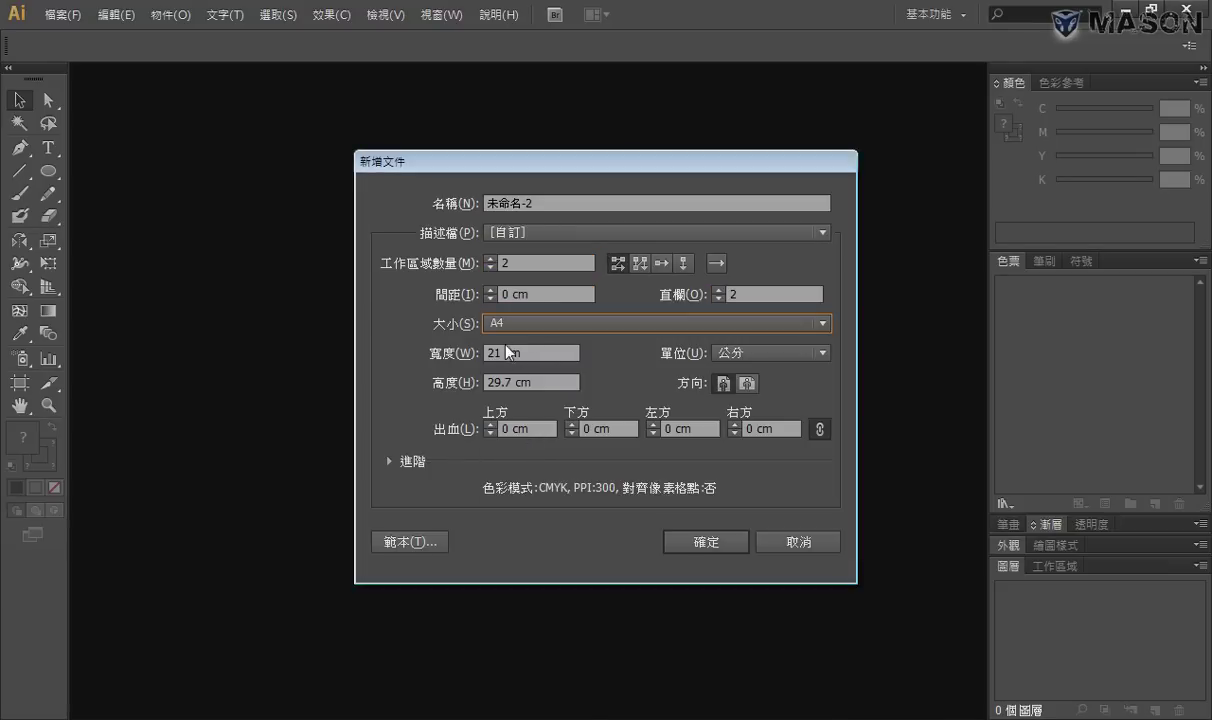
key("alt+Tab")
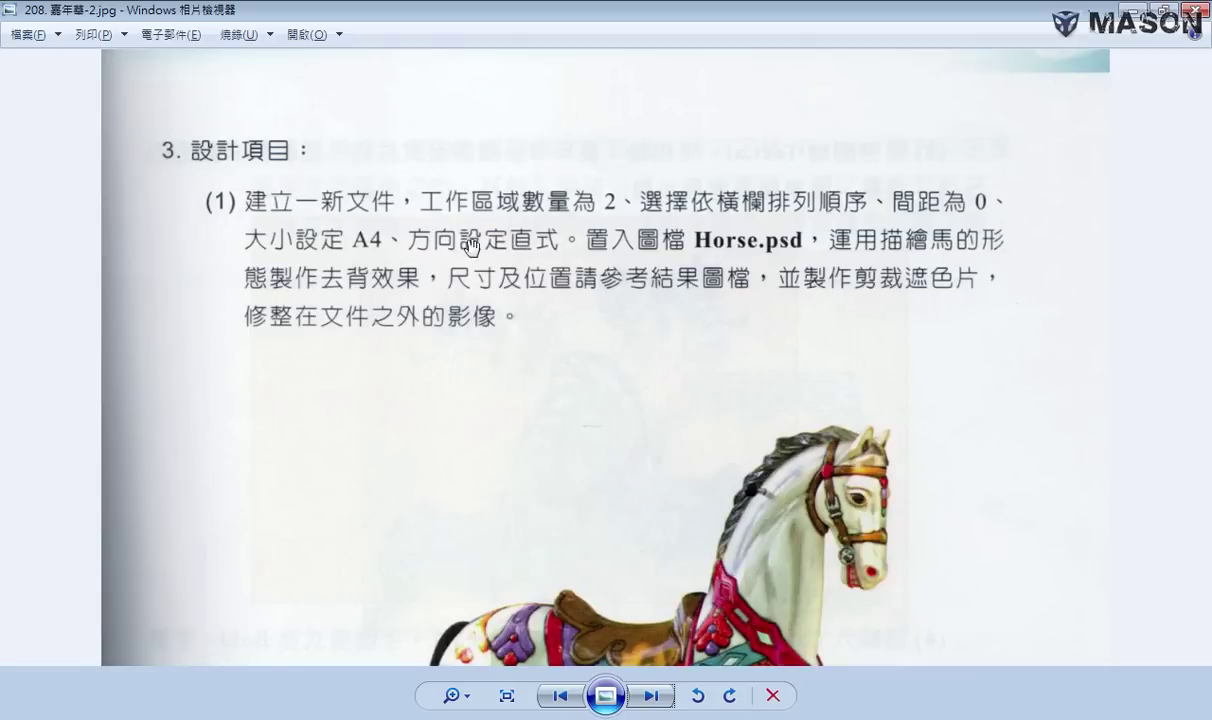
key("alt+Tab")
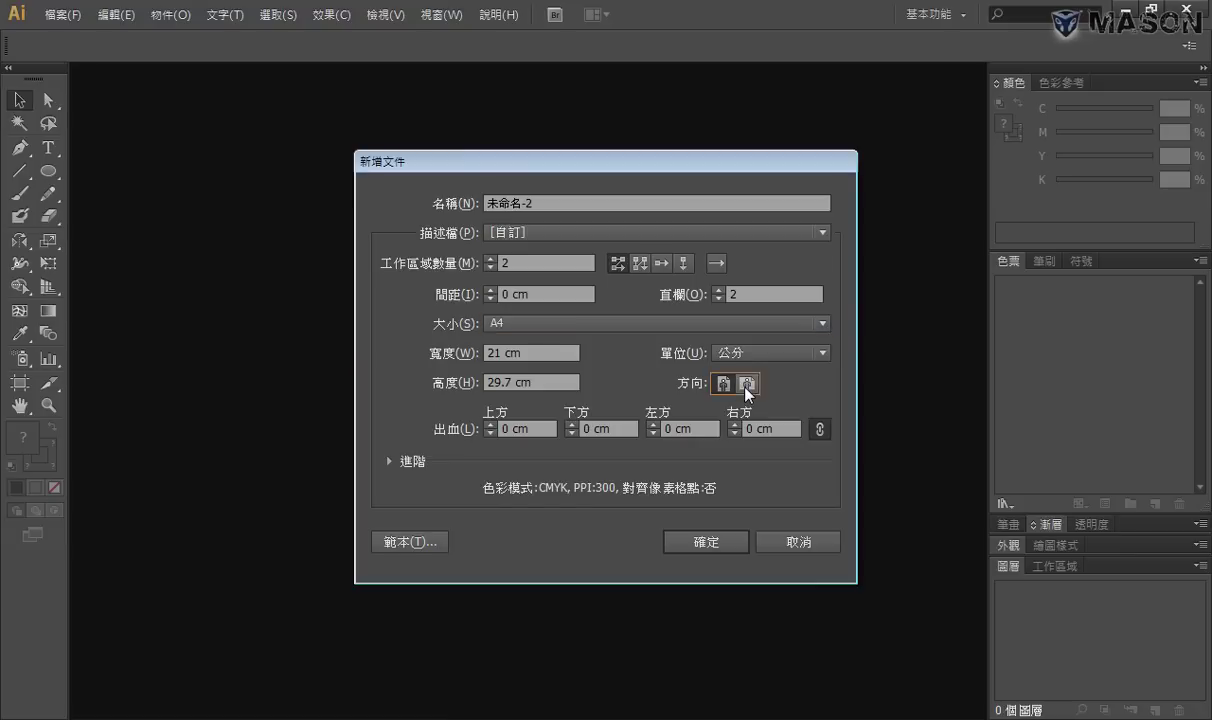
Make the A4 pages portrait, confirm the count and spacing, and create the document
left_click(727, 389)
left_click(497, 264)
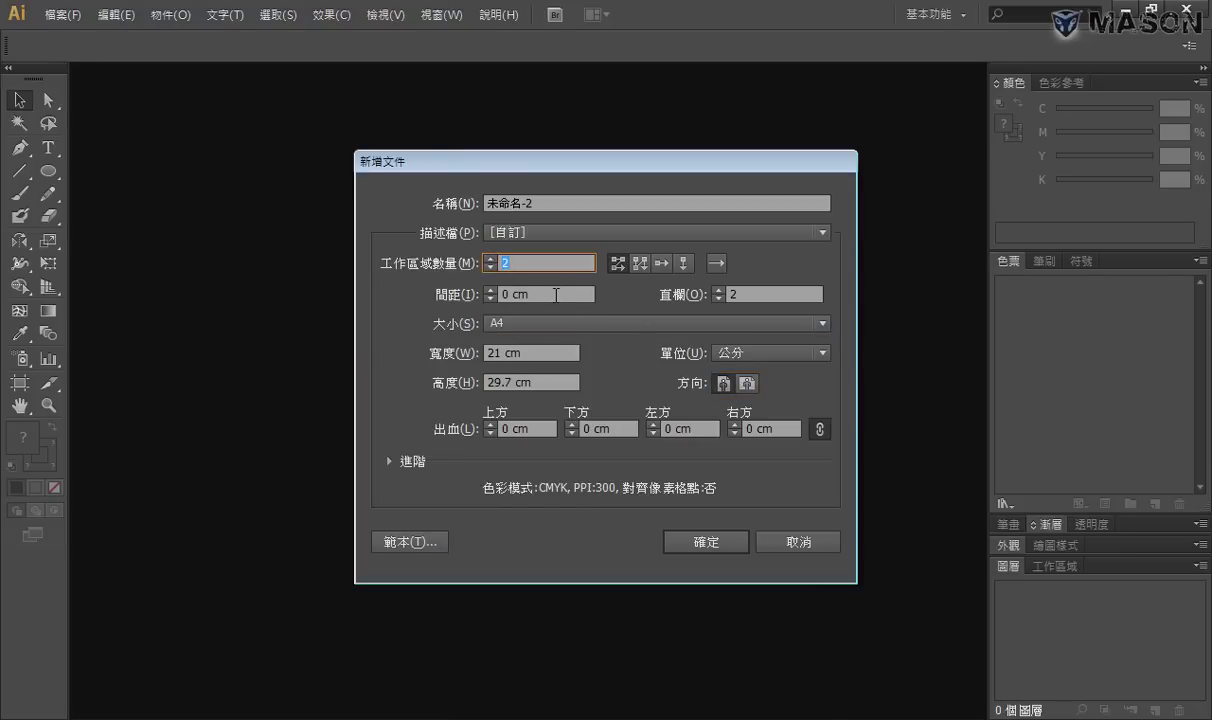
left_click(556, 294)
left_click(530, 323)
left_click(514, 433)
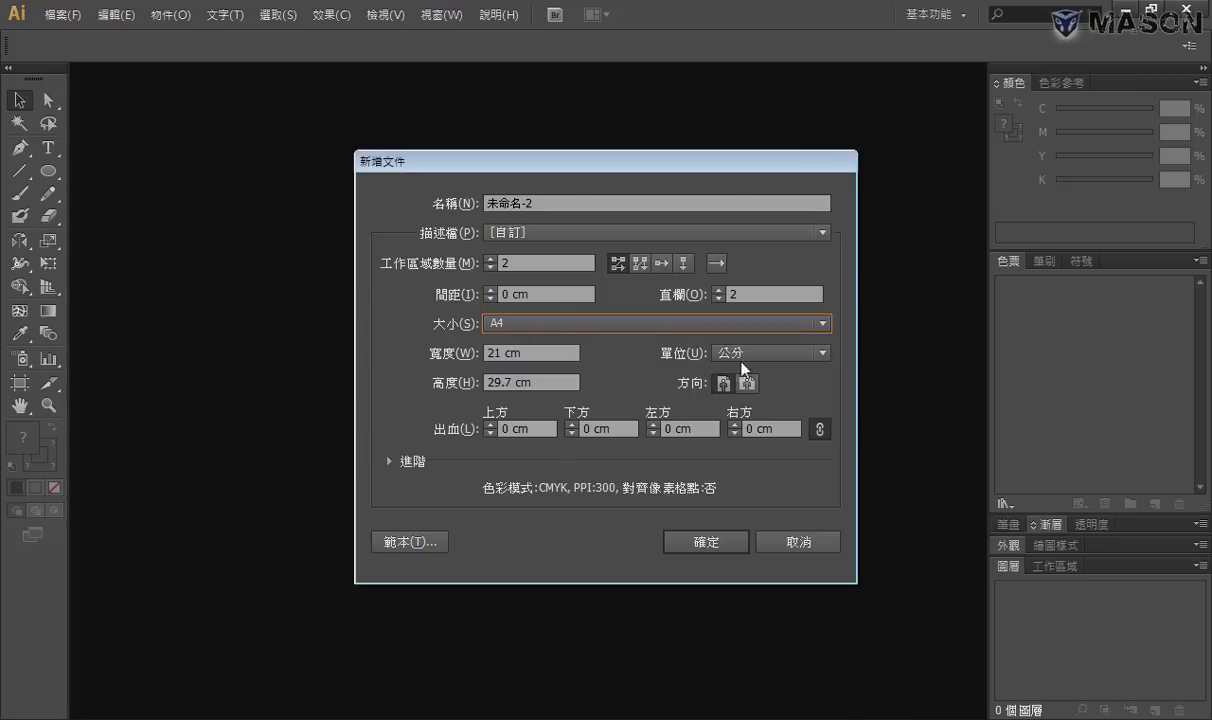
left_click(712, 542)
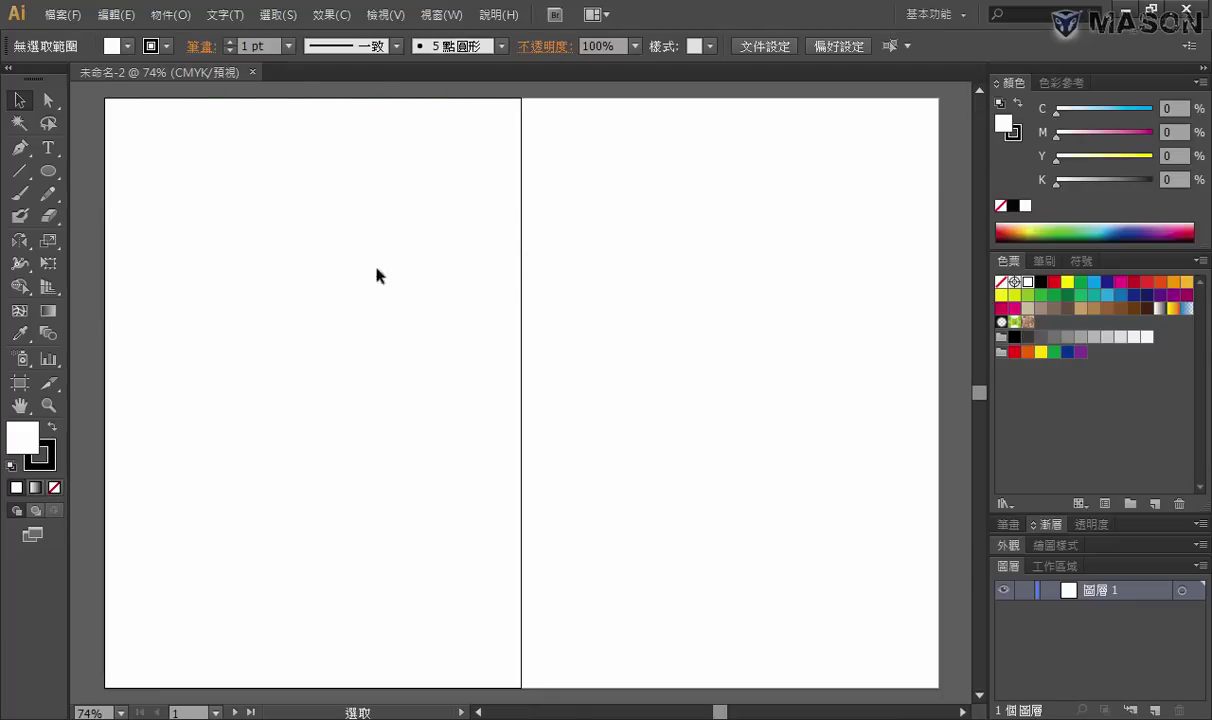
Save the two-artboard document as ILA02.ai with Illustrator CS6 options
left_click(606, 344, "ctrl+alt")
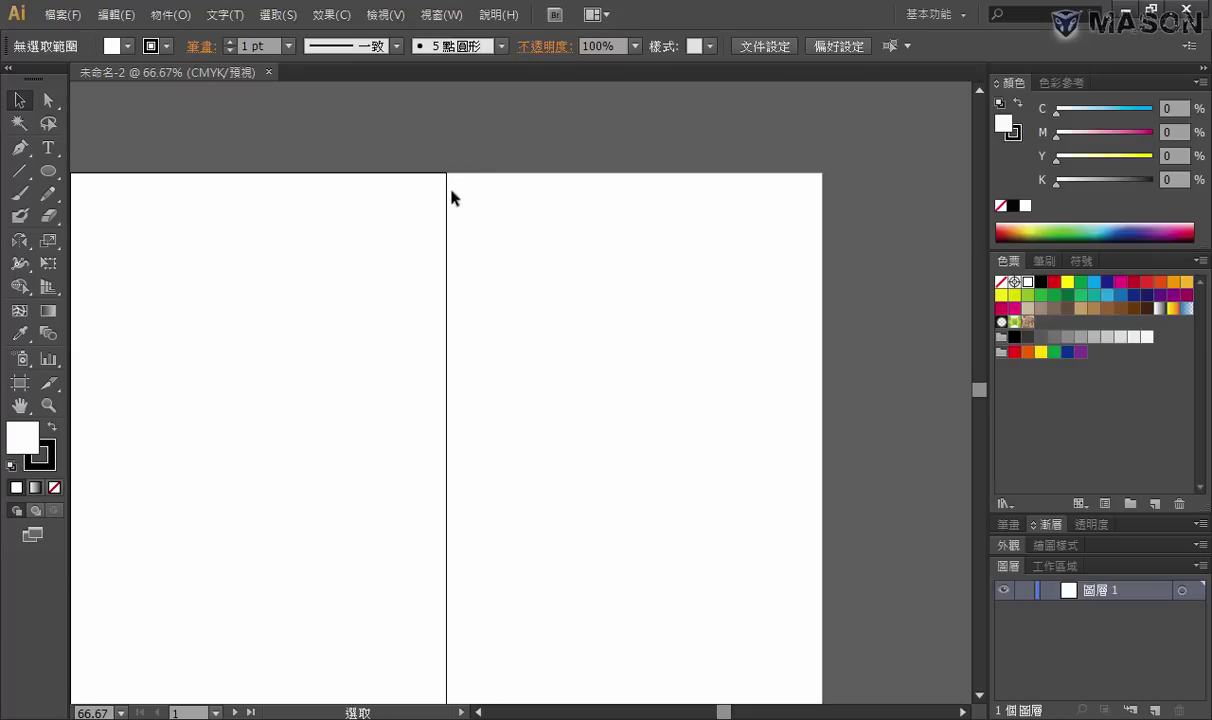
mouse_move(520, 248)
left_mouse_down()
mouse_move(620, 170)
mouse_move(618, 216)
left_mouse_up()
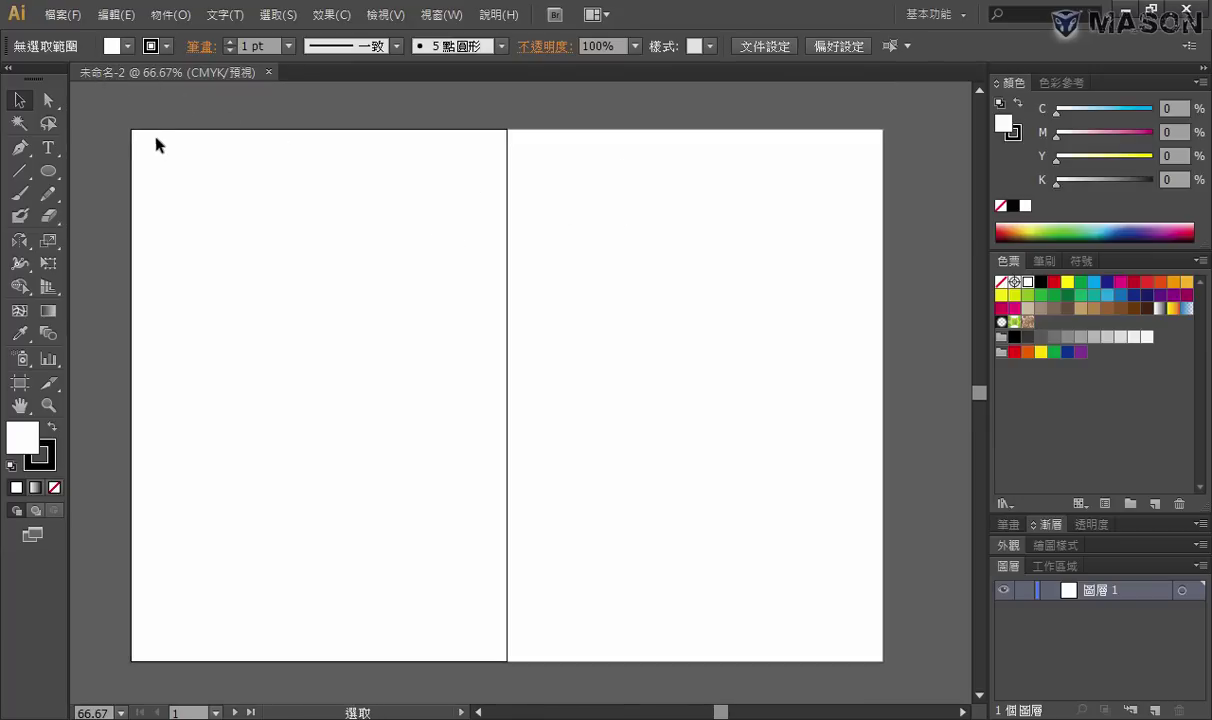
key("ctrl")
key("ctrl+s")
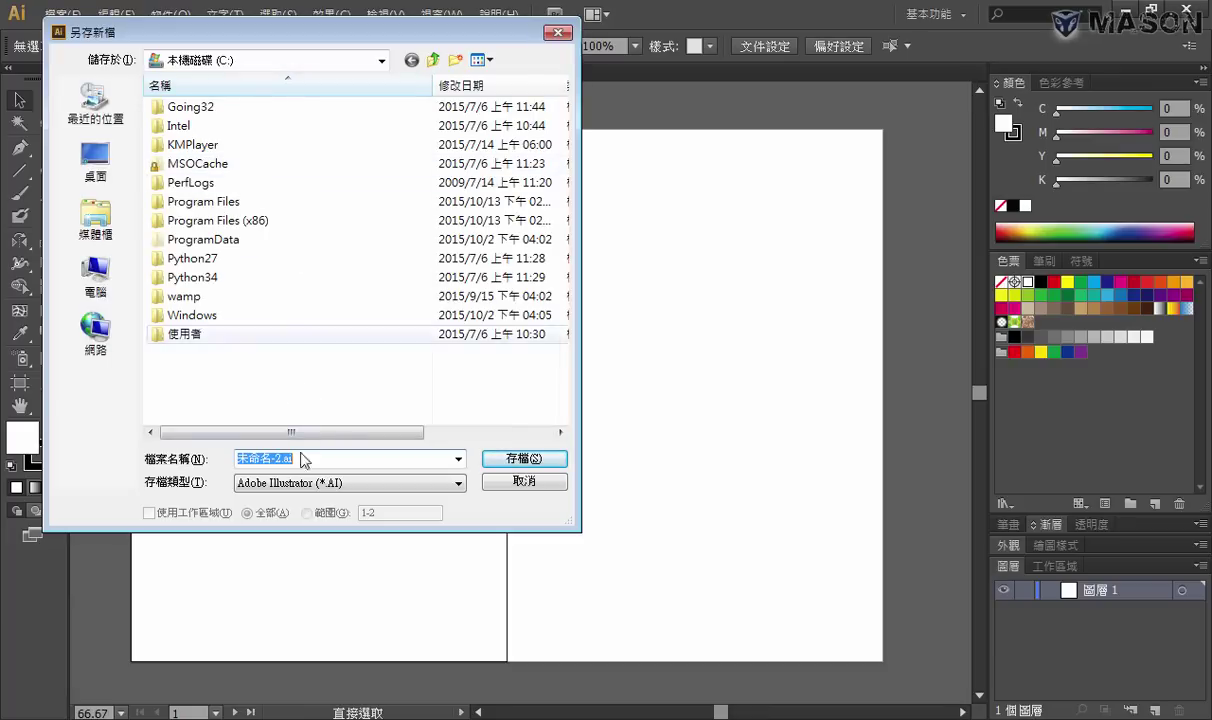
type("IL")
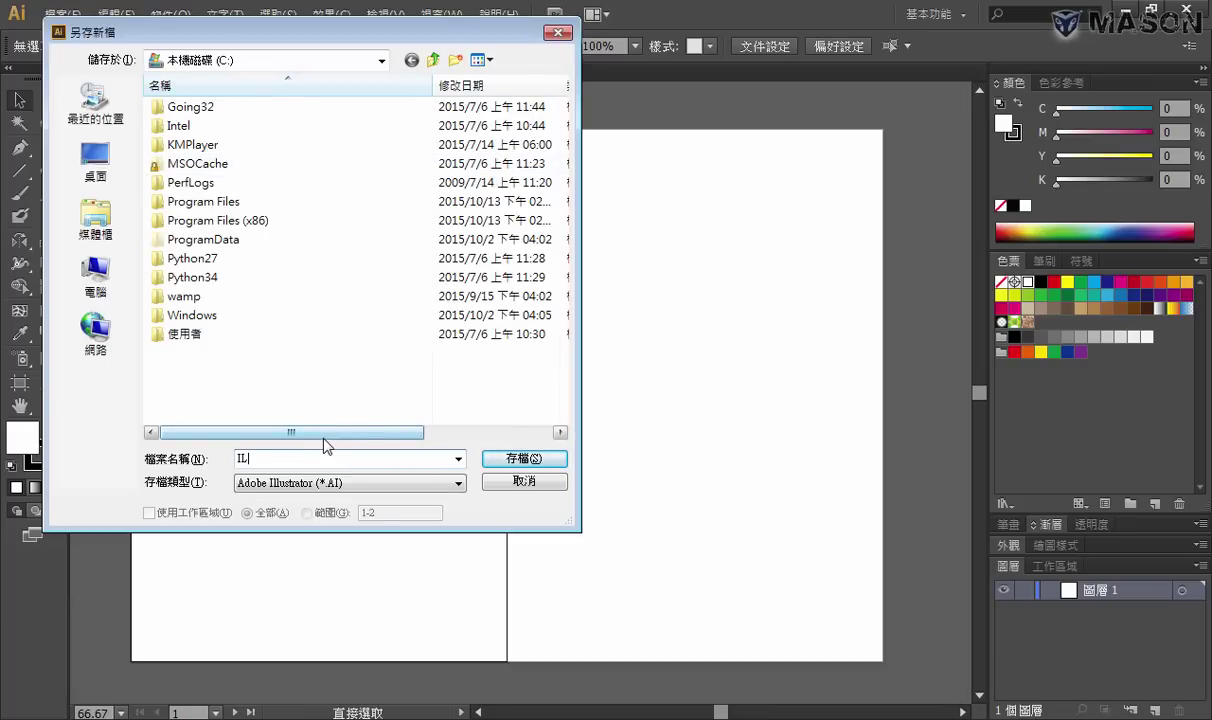
type("A02")
left_click(524, 460)
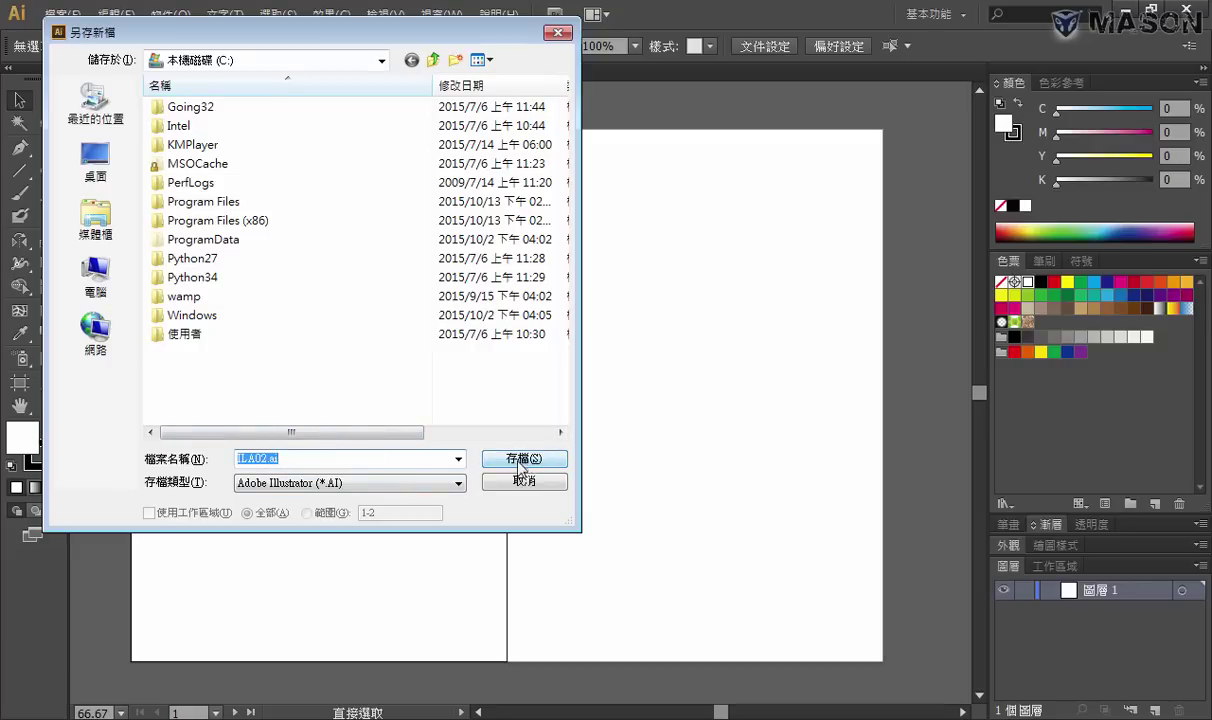
left_click(518, 462)
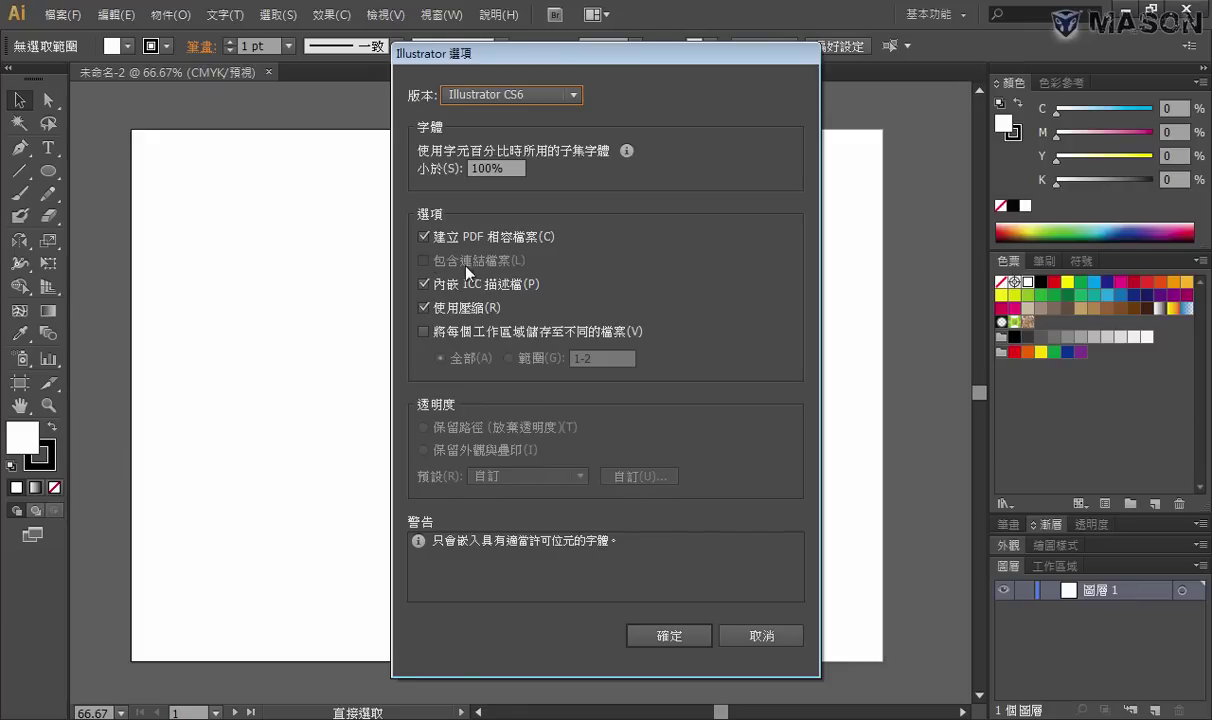
left_click(677, 638)
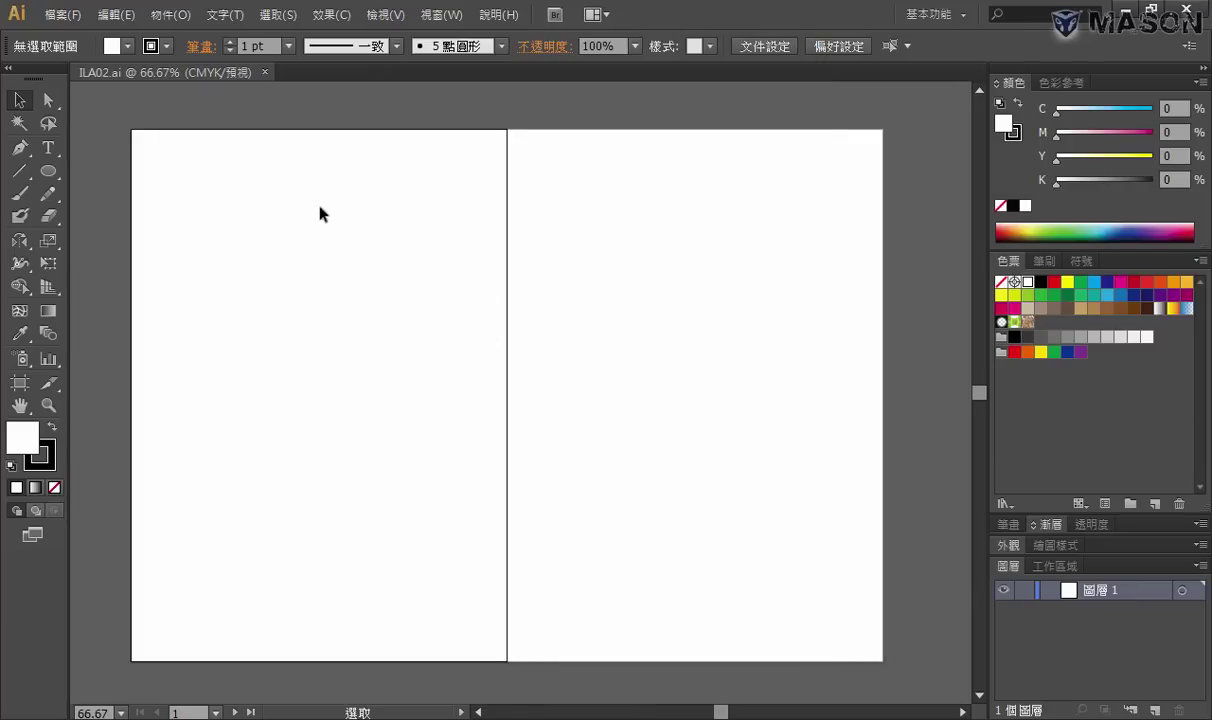
Place Demo.tif from the IL02 folder as a template, accepting the colour-profile warning
left_click(61, 16)
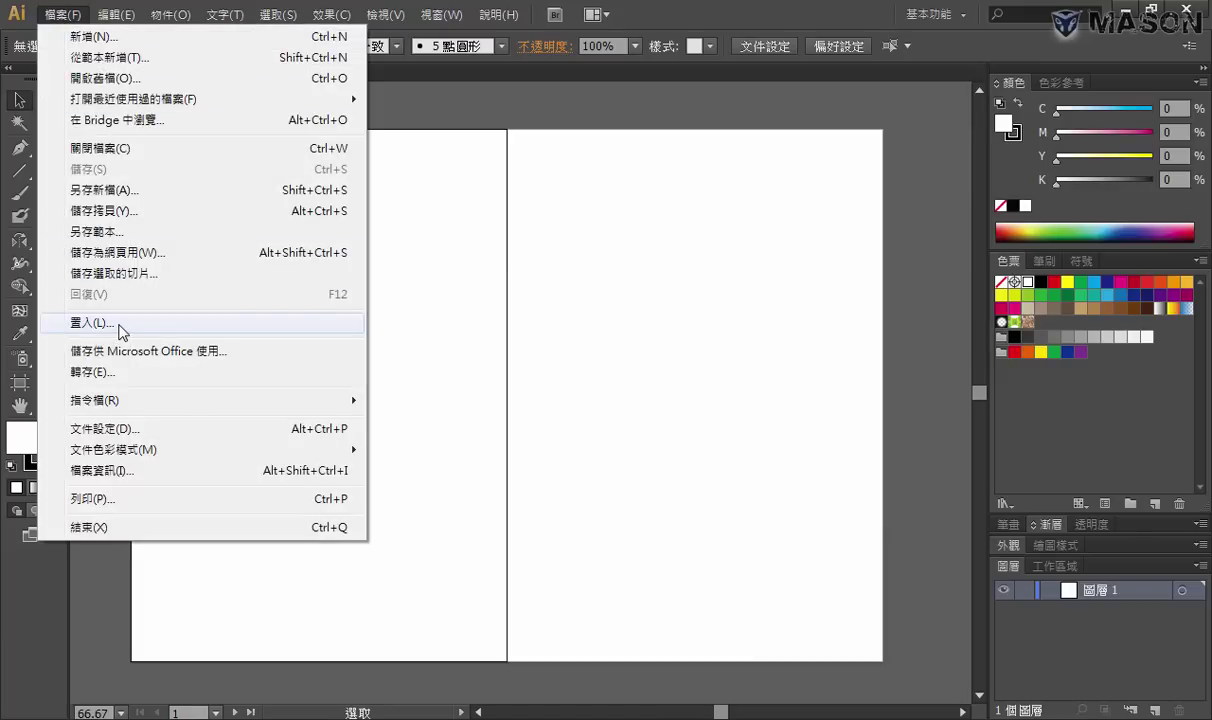
left_click(122, 331)
left_click(260, 60)
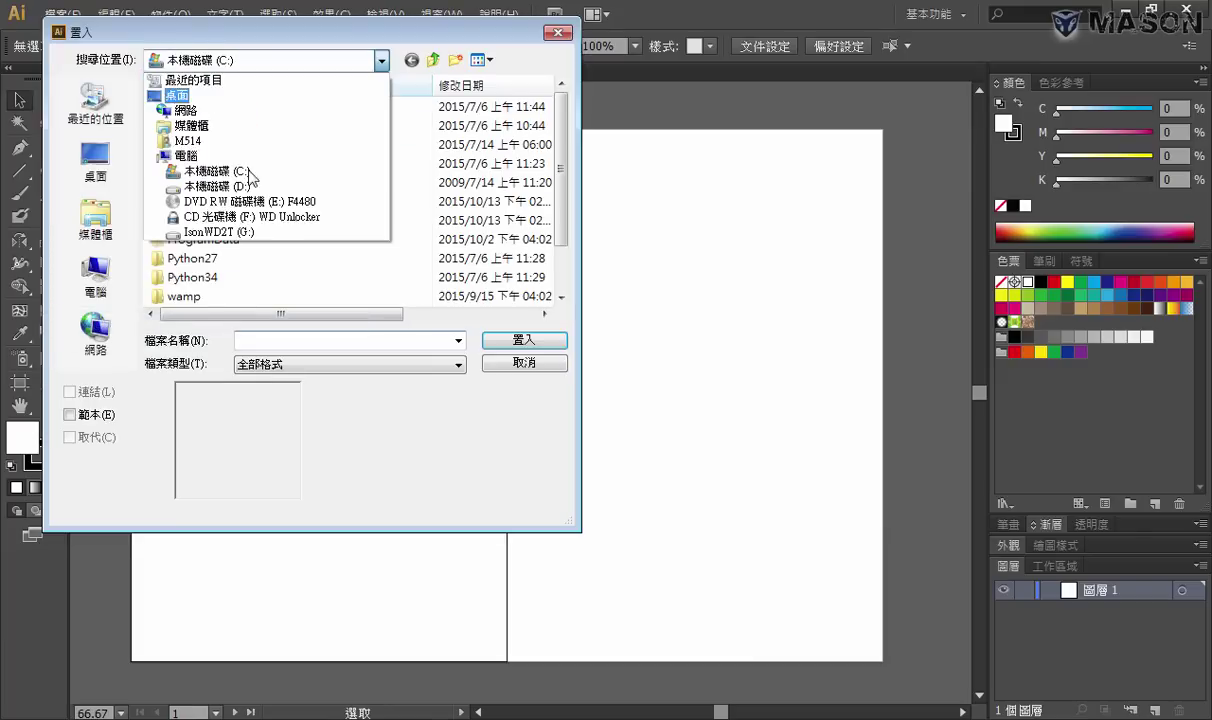
left_click(240, 262)
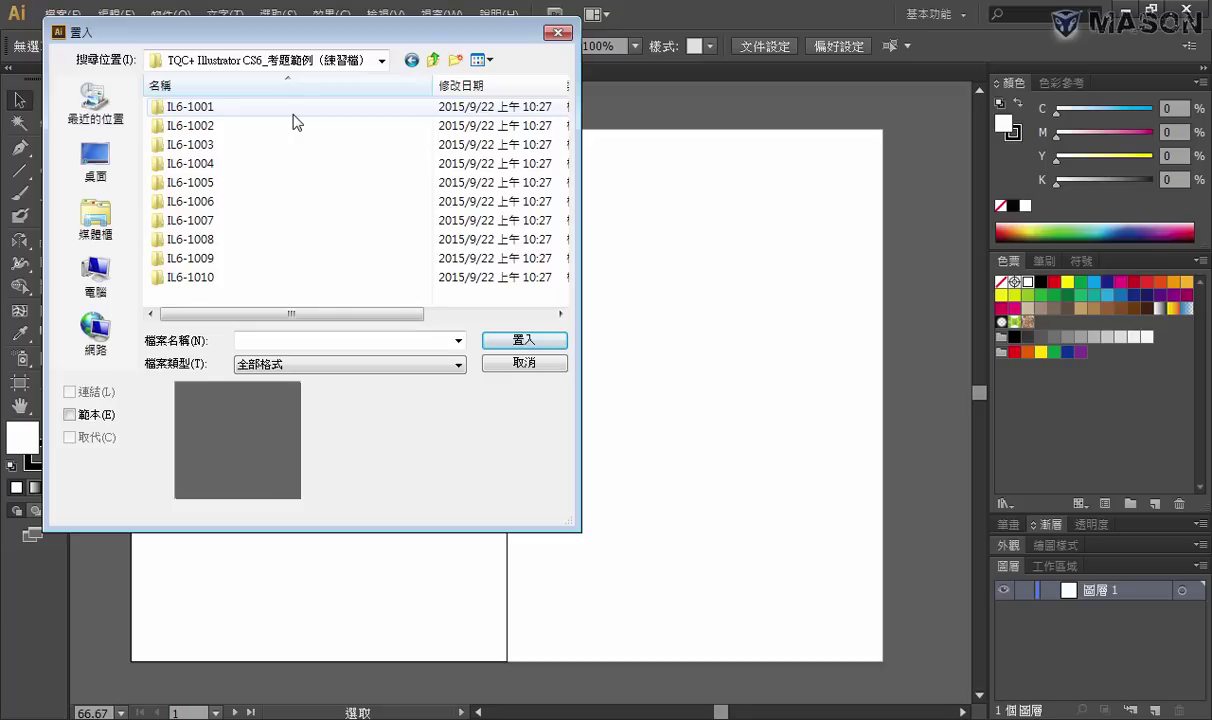
double_click(208, 240)
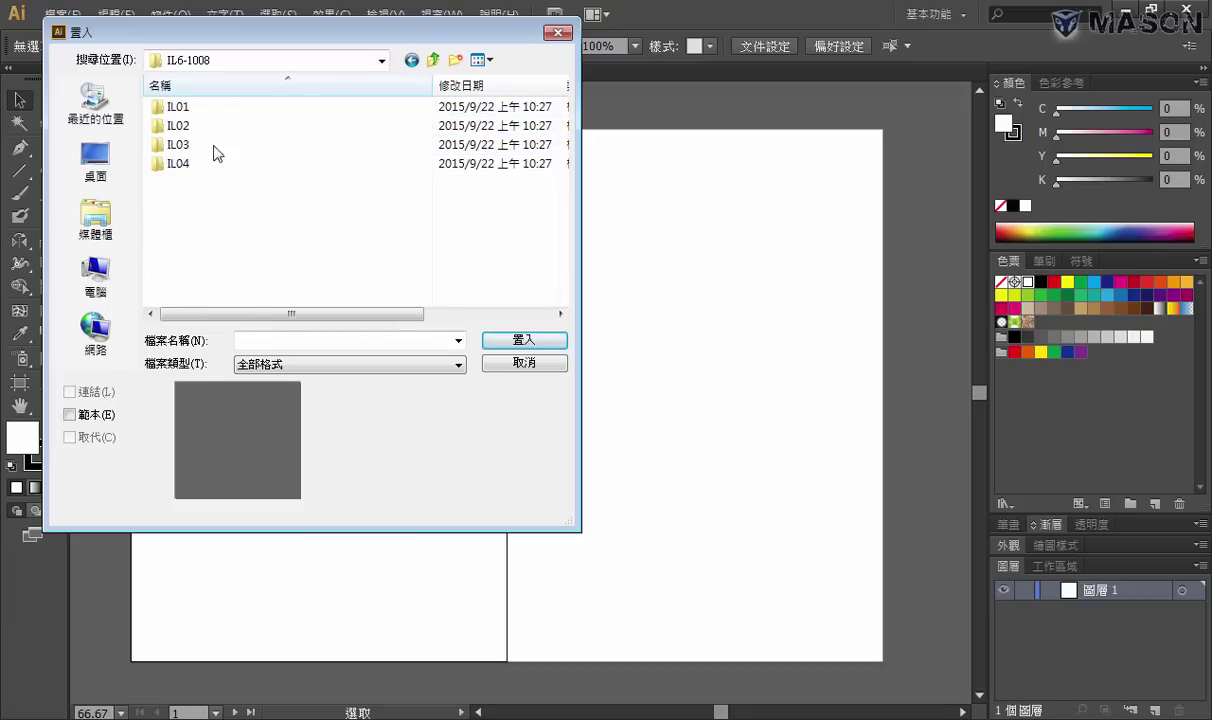
double_click(190, 124)
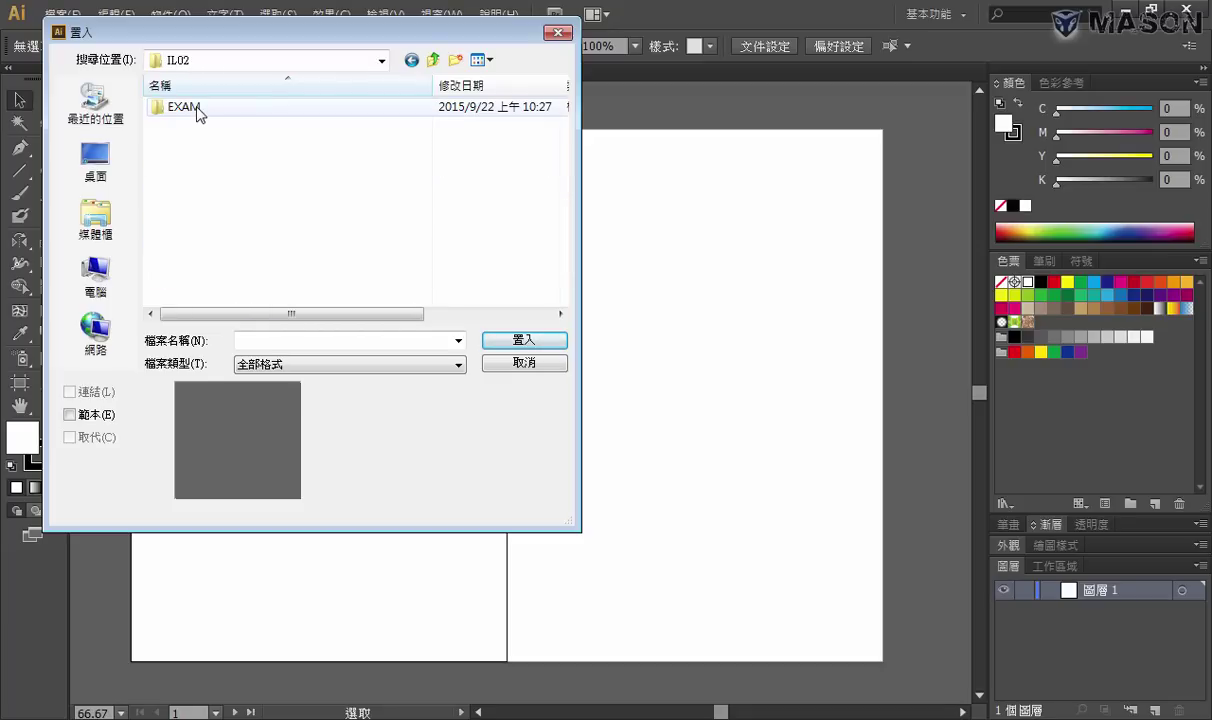
double_click(197, 108)
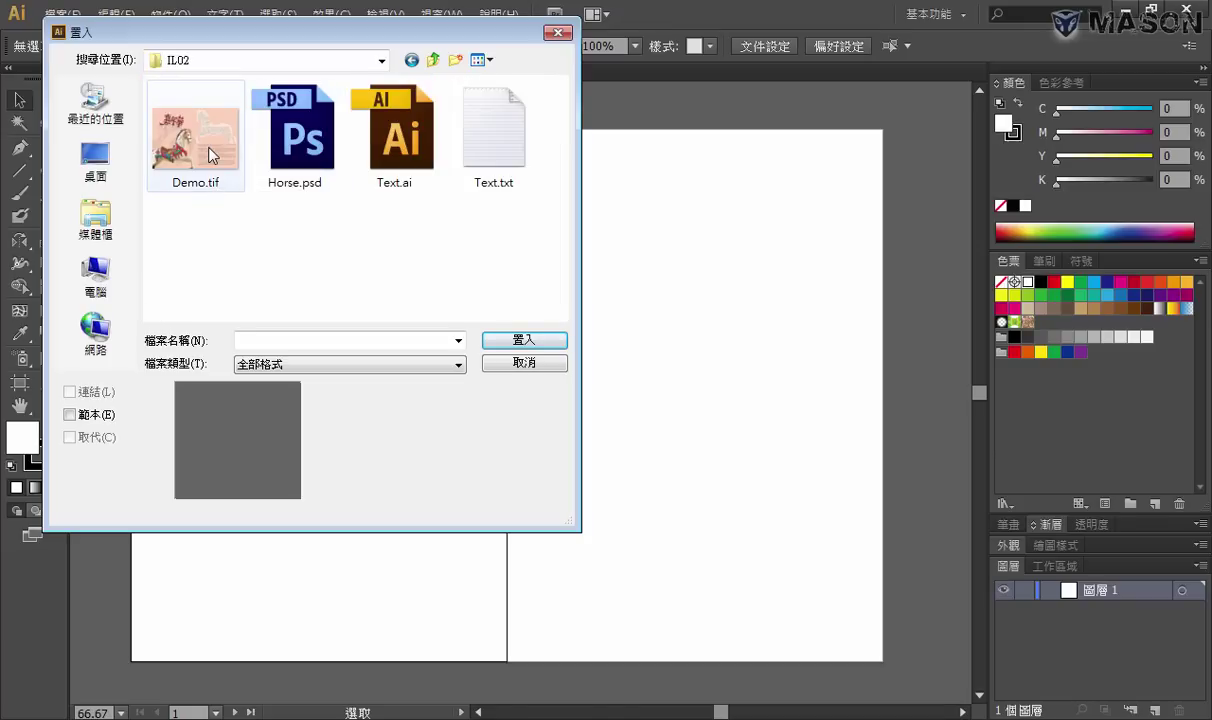
left_click(210, 155)
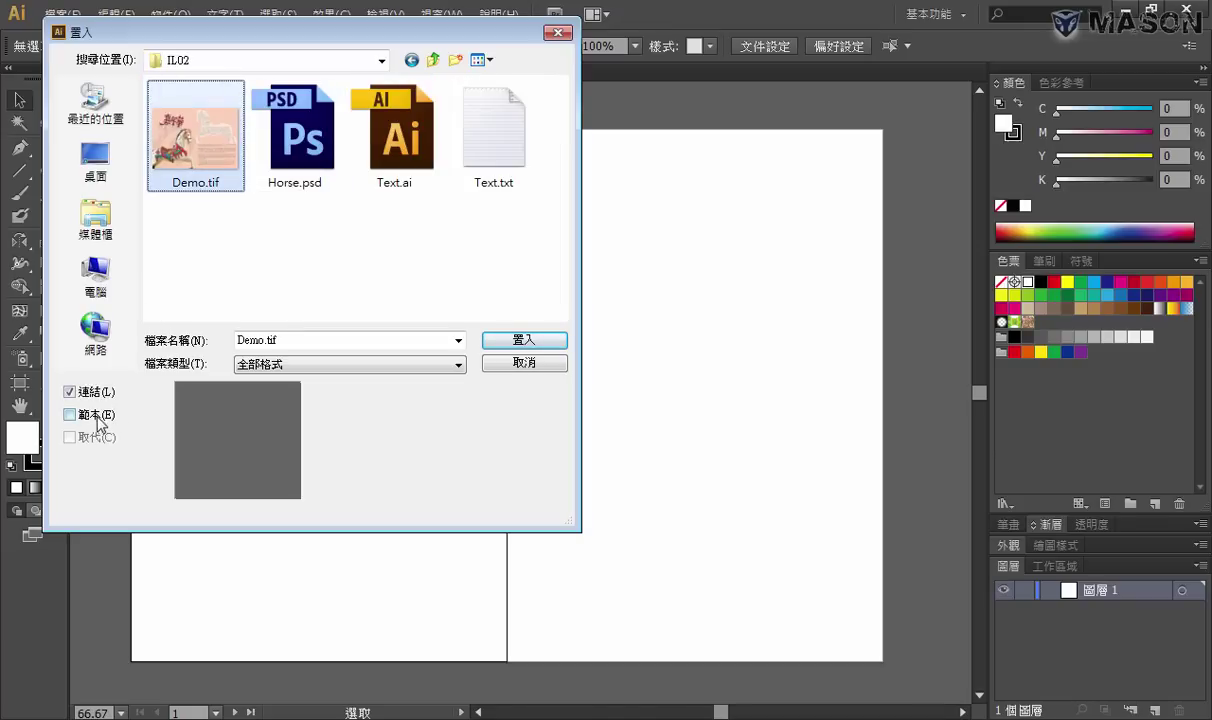
left_click(70, 414)
left_click(515, 340)
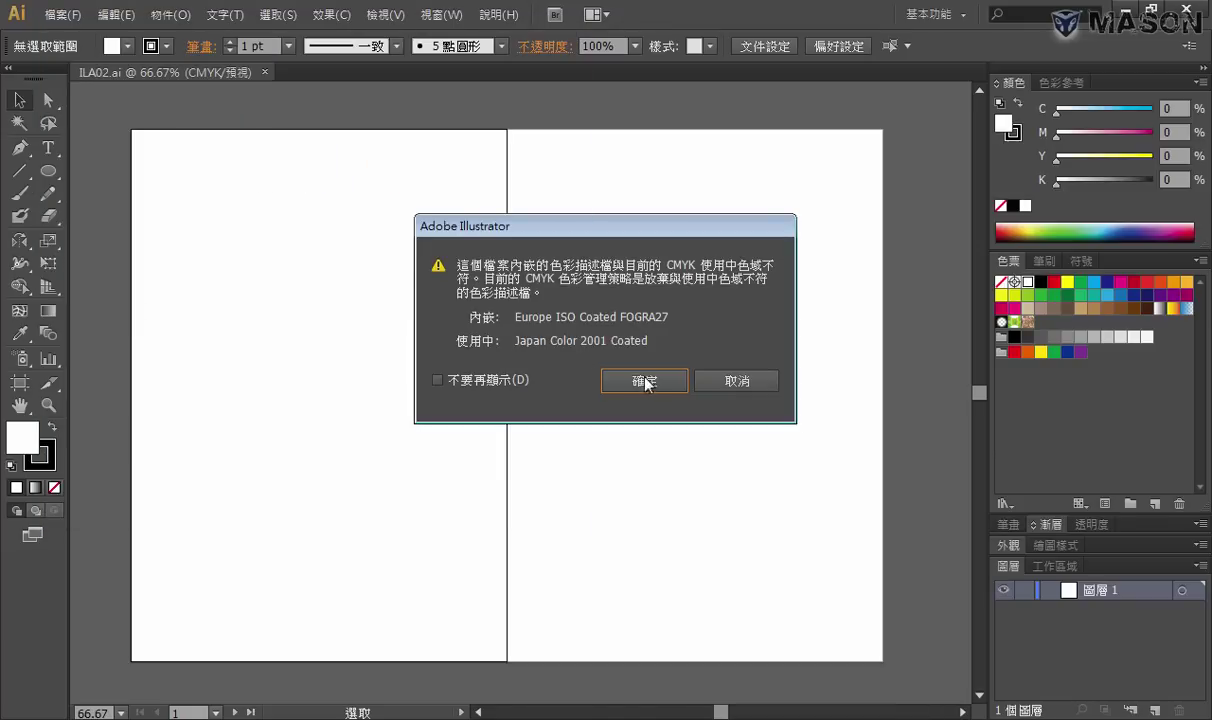
left_click(639, 383)
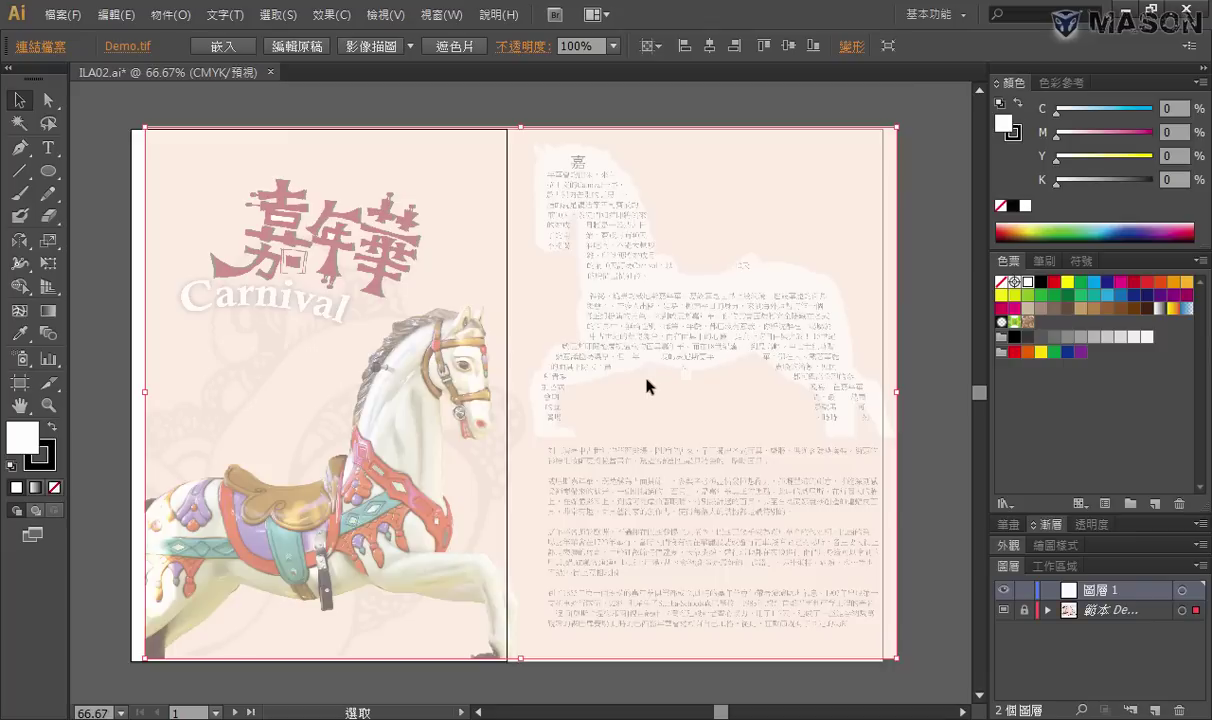
Unlock the Demo template and centre it horizontally and vertically on the artboard
left_click(1025, 610)
left_click(653, 46)
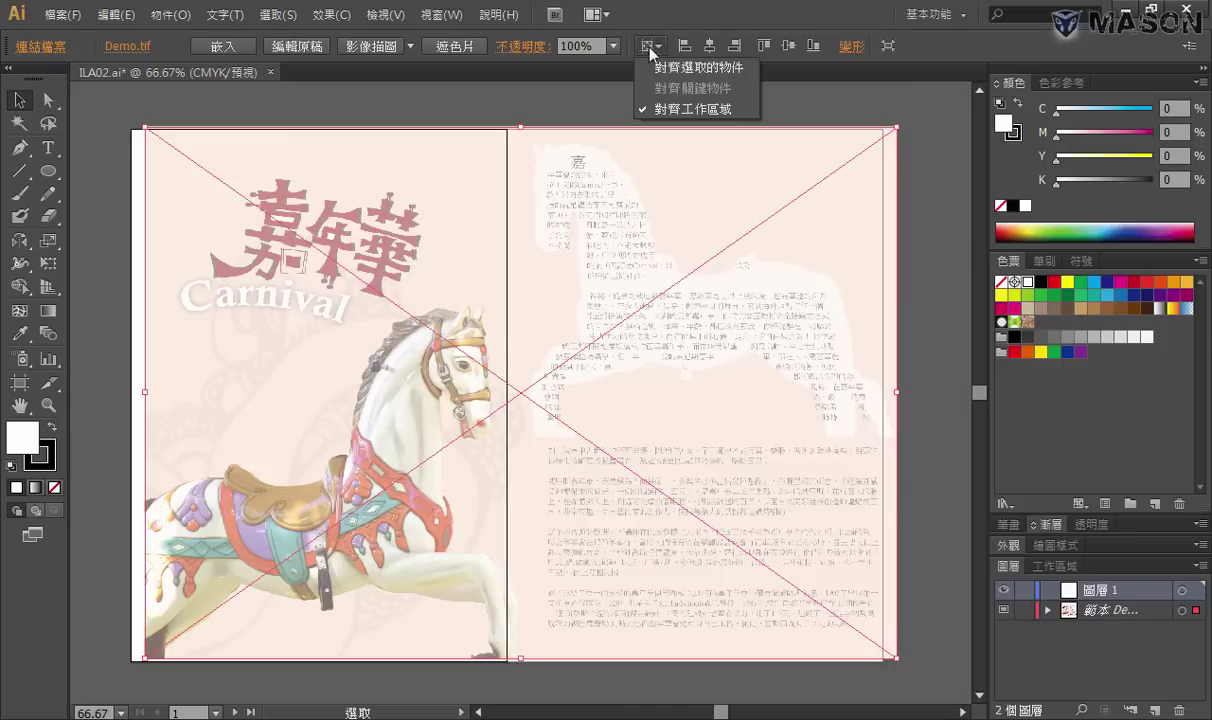
left_click(655, 108)
left_click(710, 46)
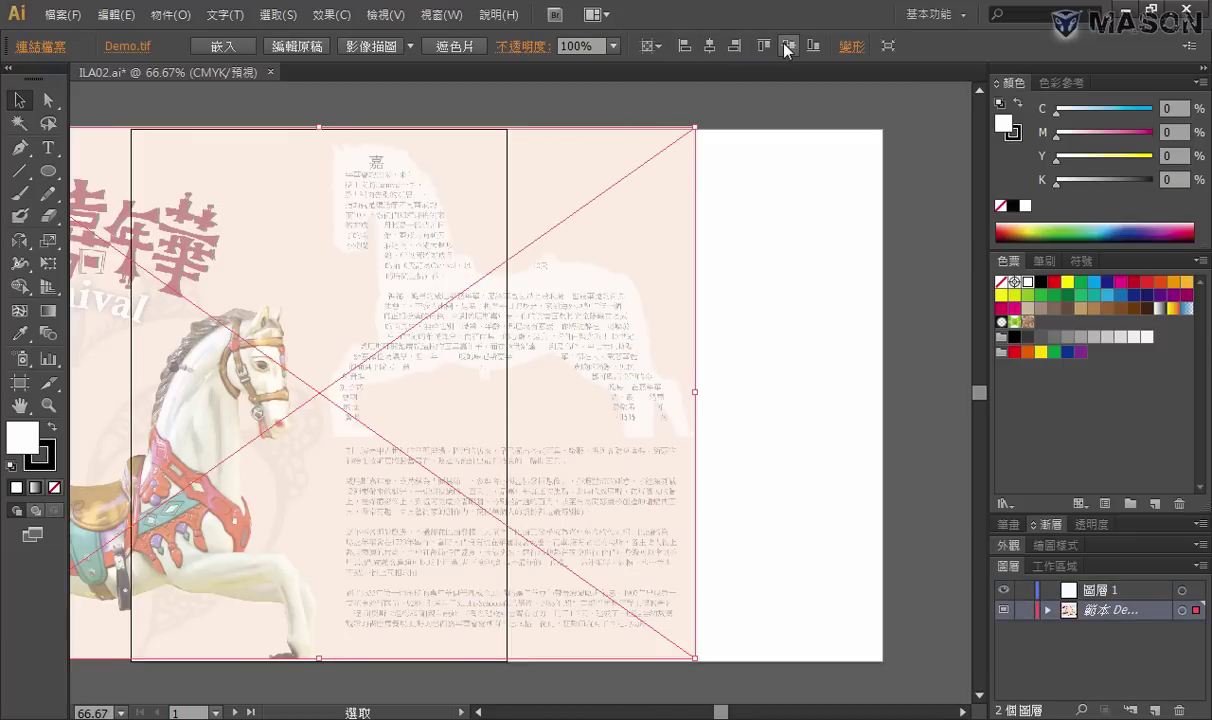
left_click(787, 46)
Move the template 10.5 cm right so it spans both pages, then fit the view
scroll(608, 236, "left", 3)
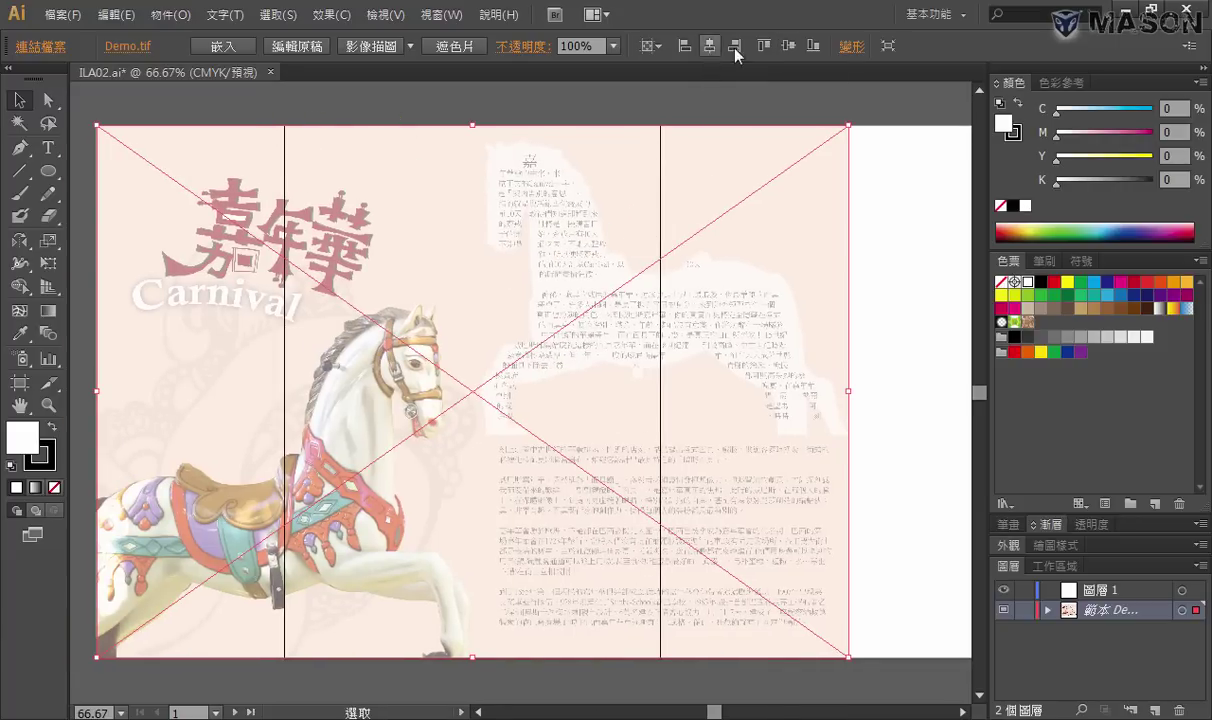
scroll(680, 200, "left", 5)
scroll(680, 200, "up", 2)
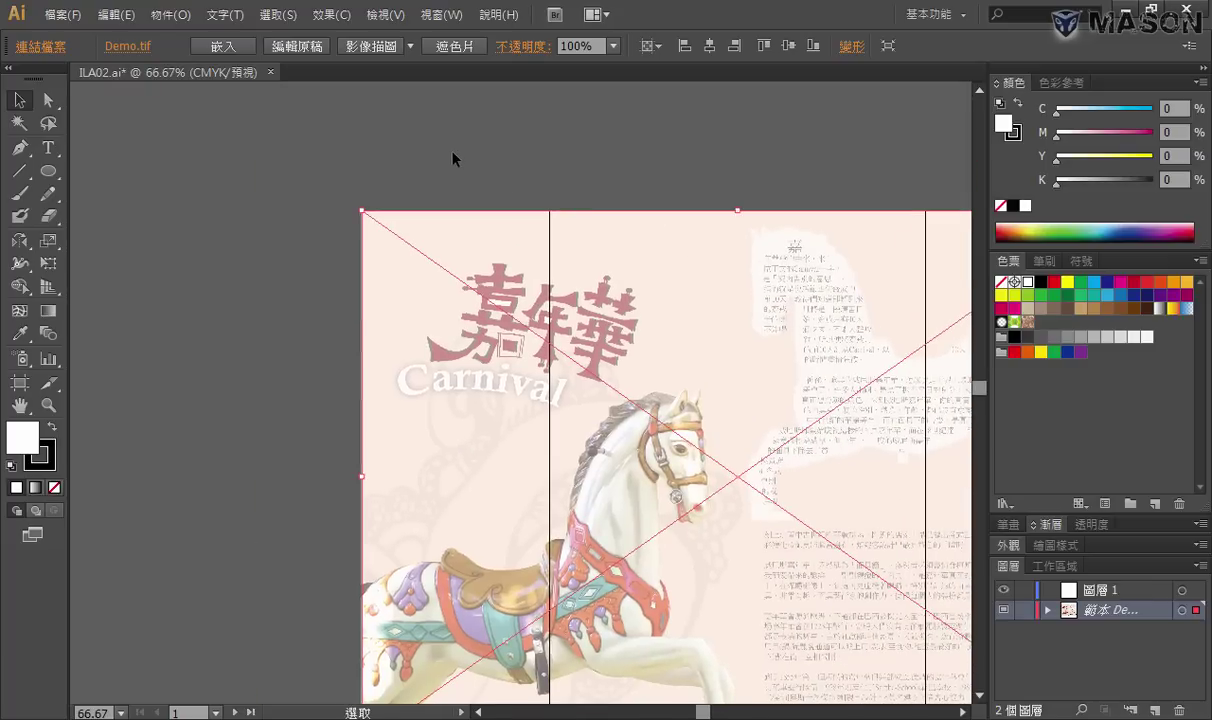
left_click(440, 170)
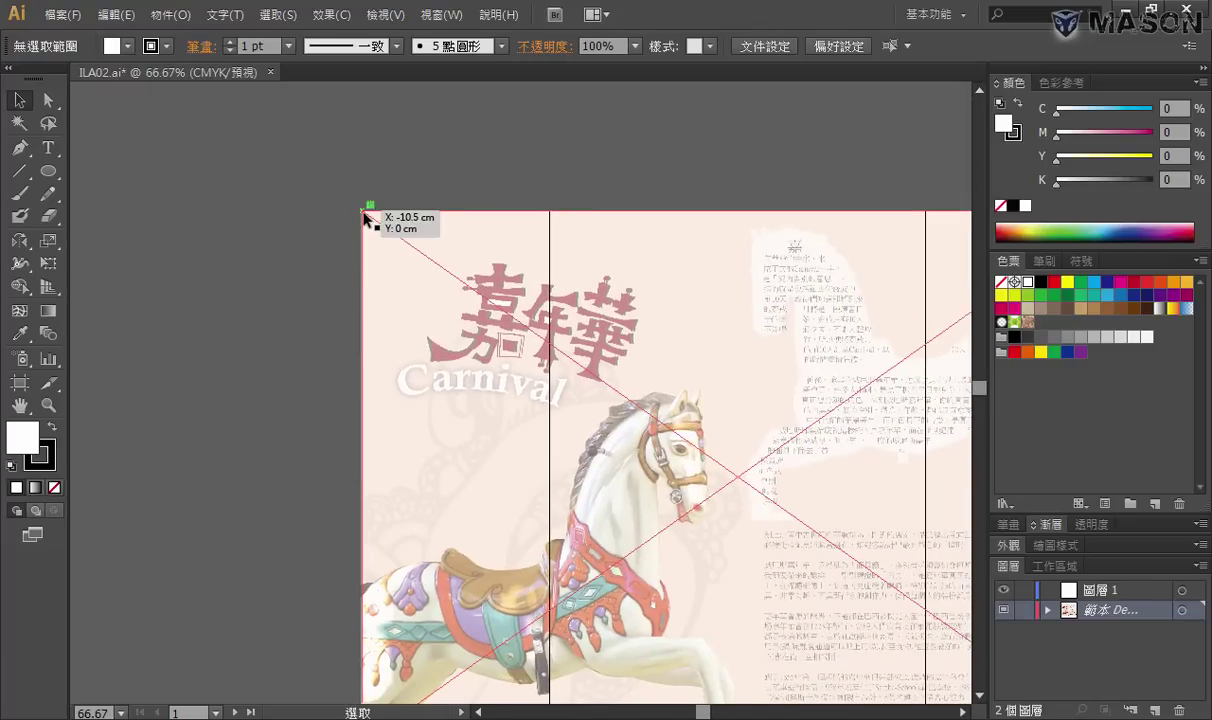
mouse_move(365, 215)
left_mouse_down()
mouse_move(550, 214)
mouse_move(605, 255)
left_mouse_up()
left_click(449, 314, "alt")
left_click(289, 179, "alt")
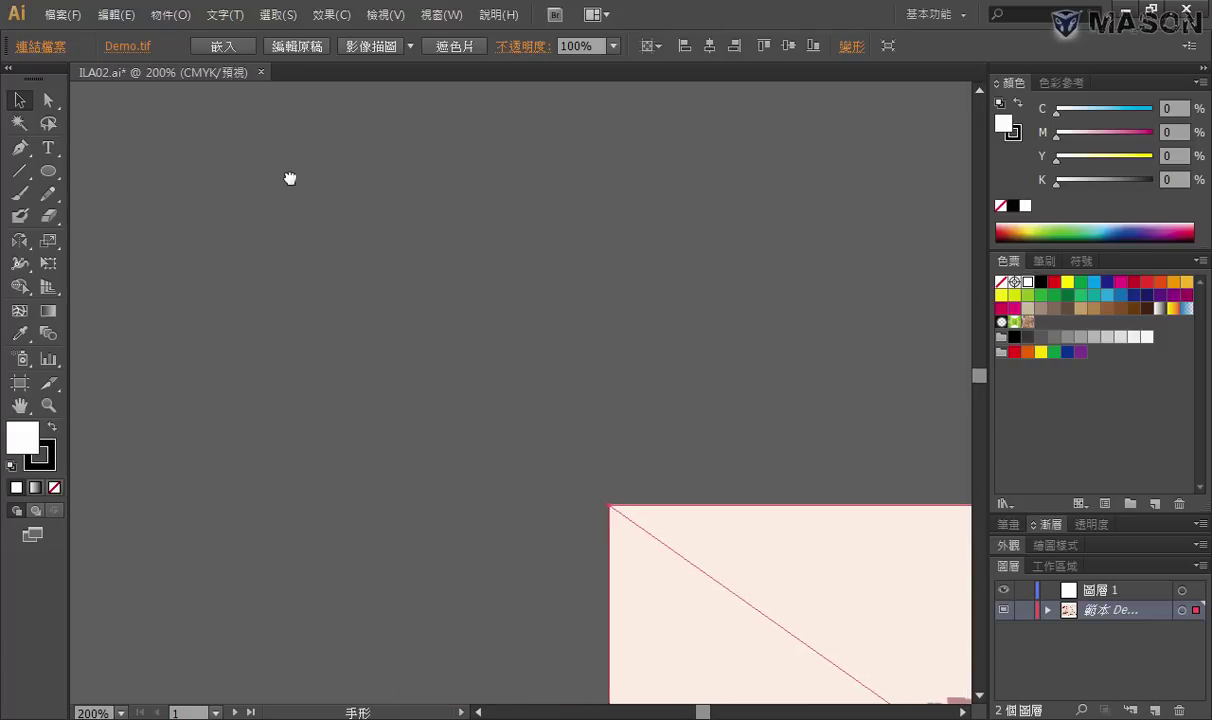
left_click(600, 306, "alt")
left_click(562, 289, "alt")
left_click(600, 360, "alt")
left_click(638, 433, "alt")
scroll(630, 340, "down", 5)
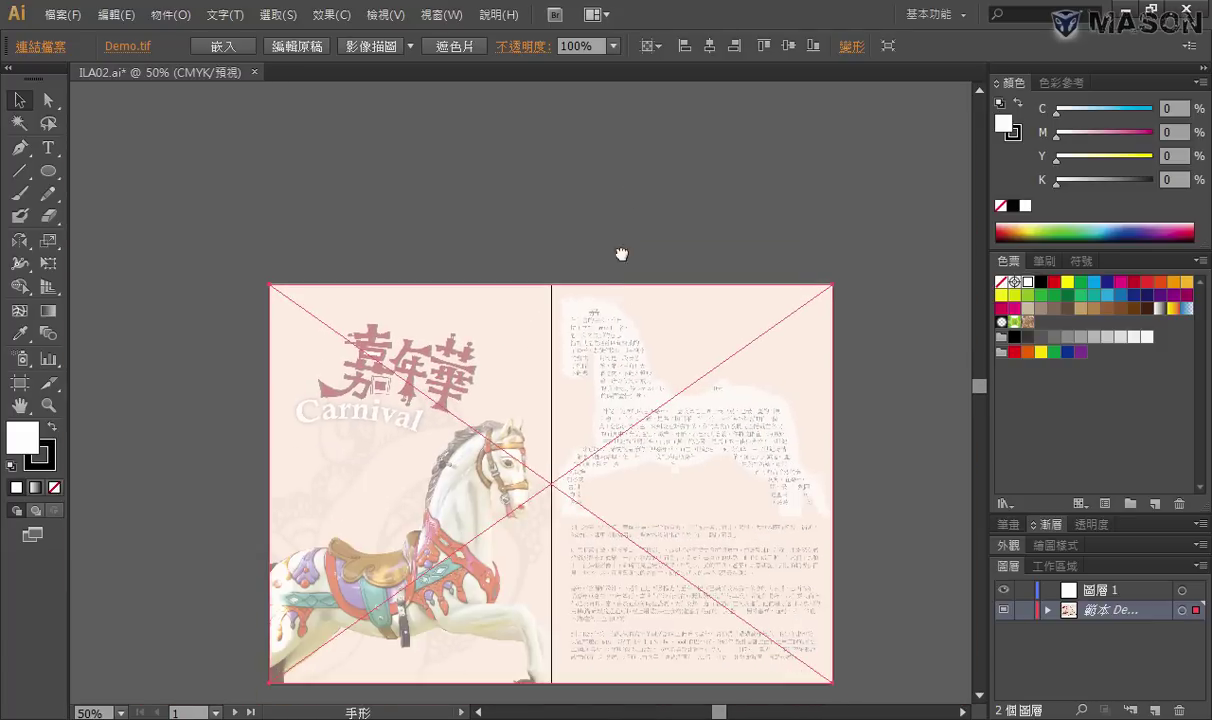
key("ctrl+0")
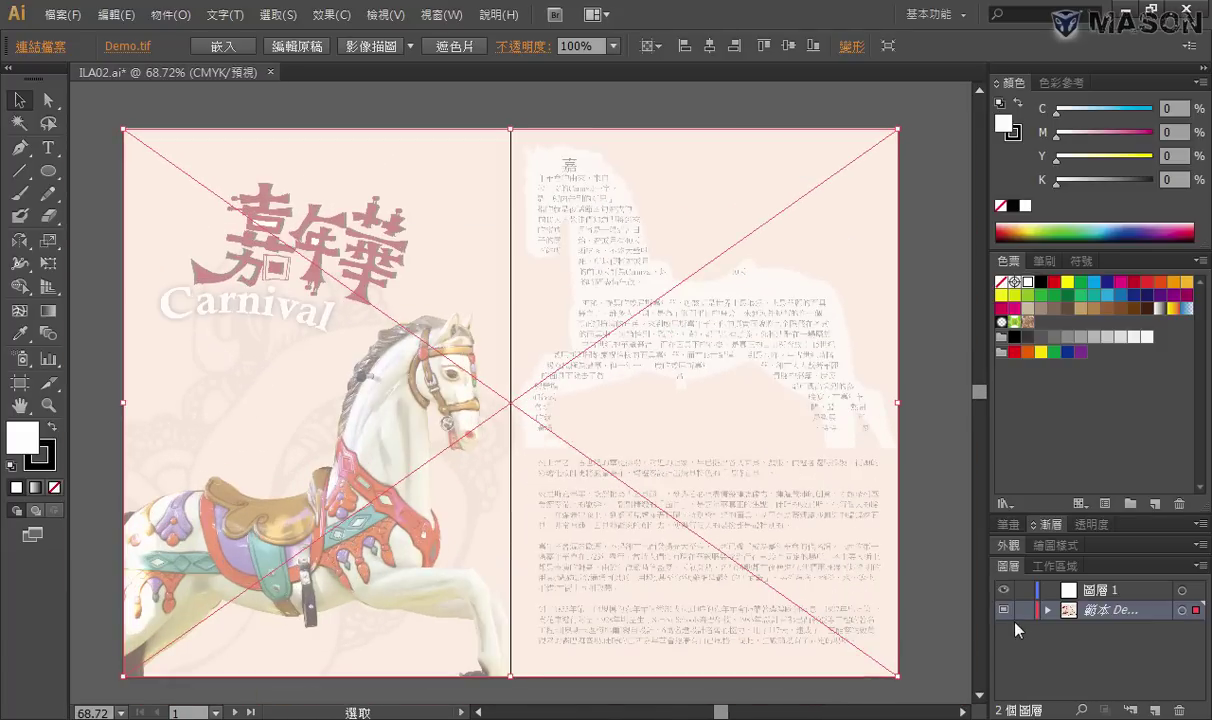
Relock the template layer, make 圖層 1 current, and place Horse.psd
left_click(1025, 610)
left_click(1098, 594)
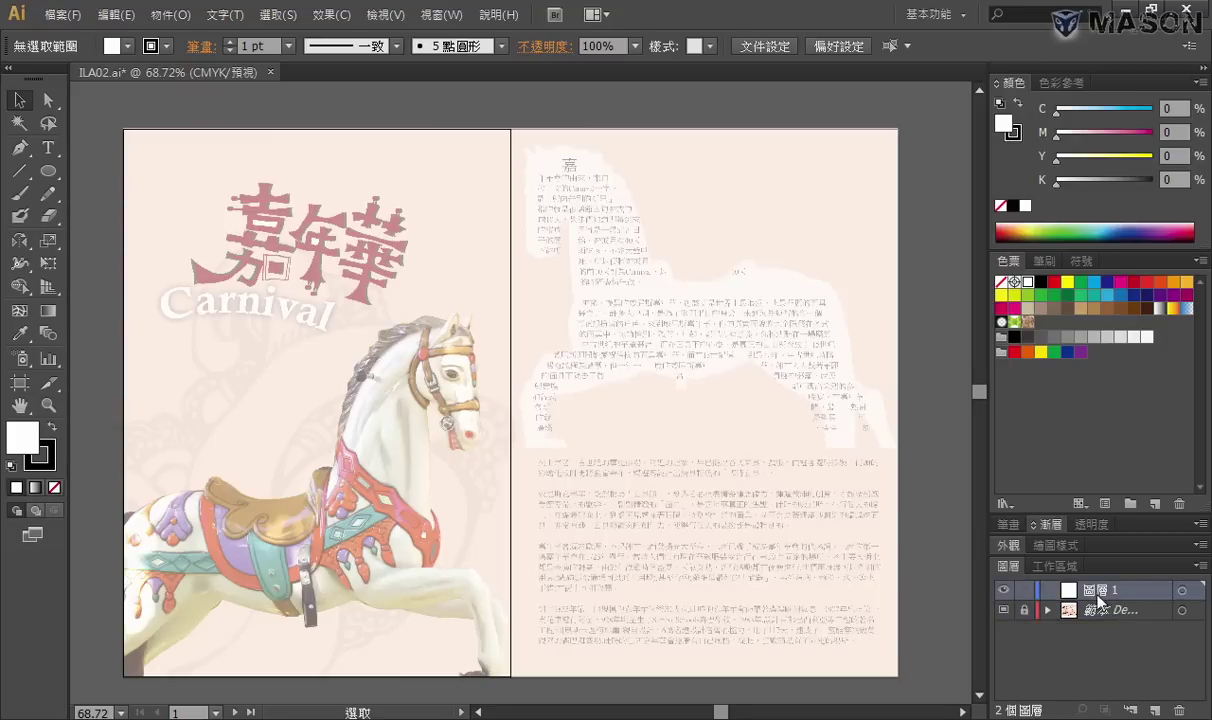
left_click(63, 15)
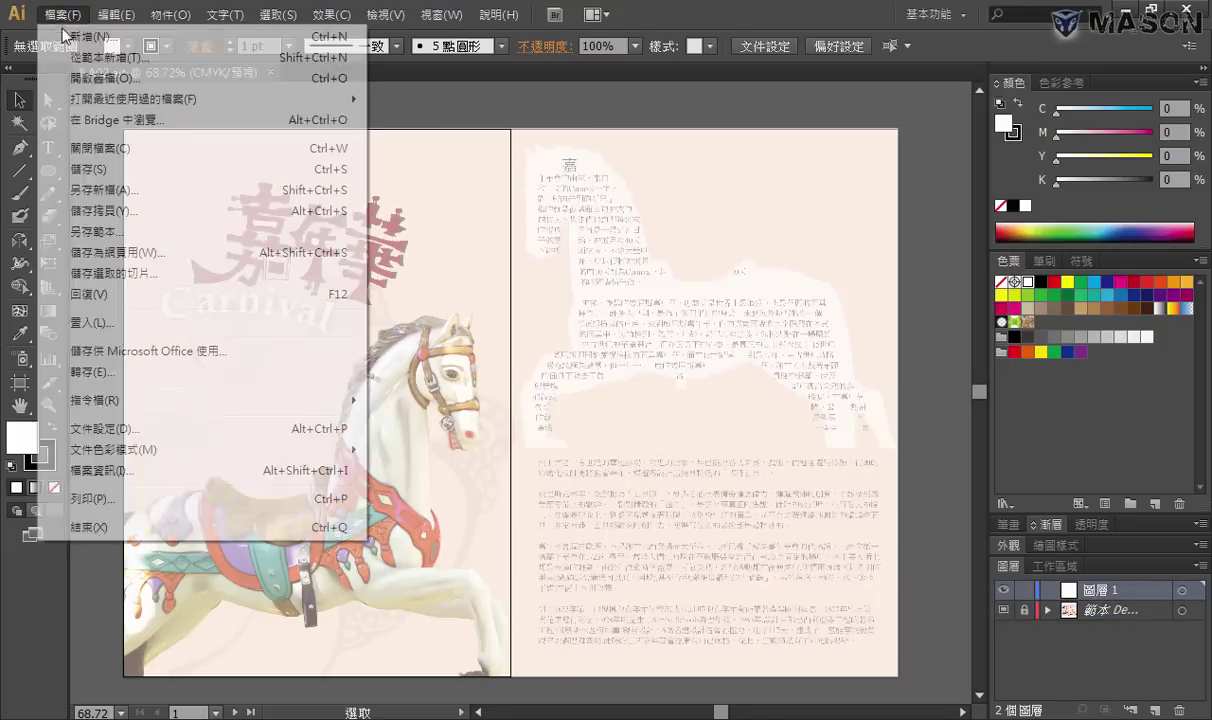
left_click(132, 320)
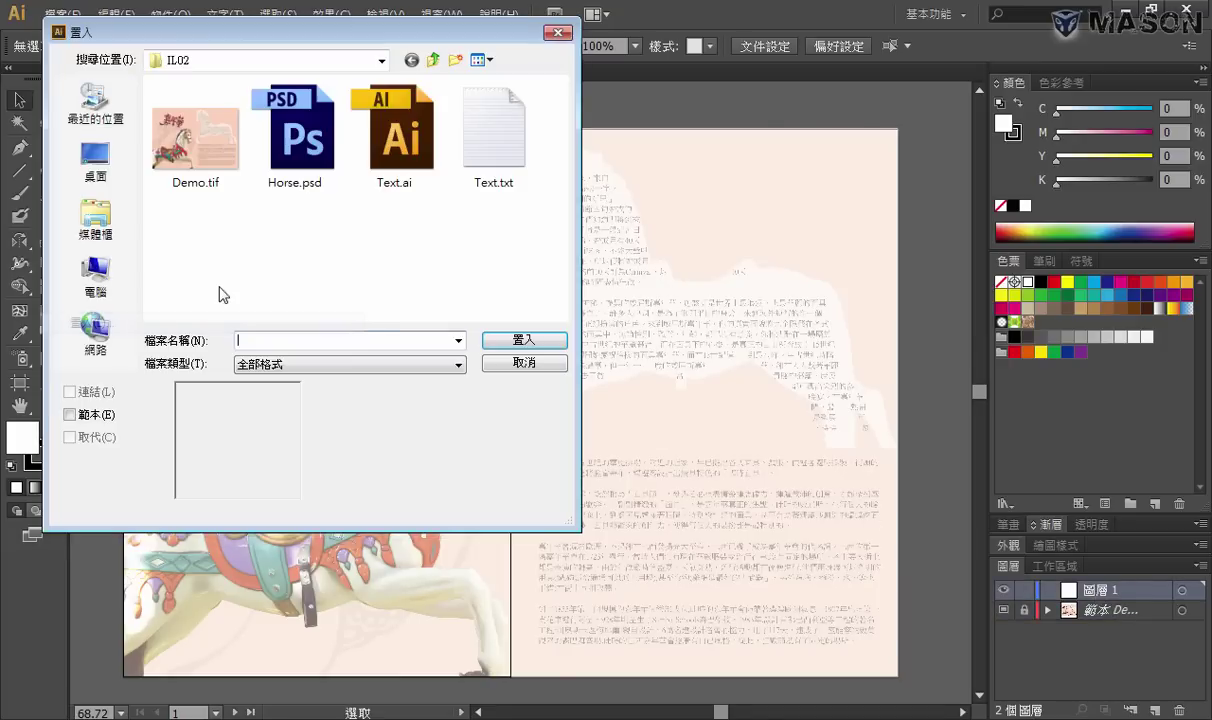
double_click(300, 140)
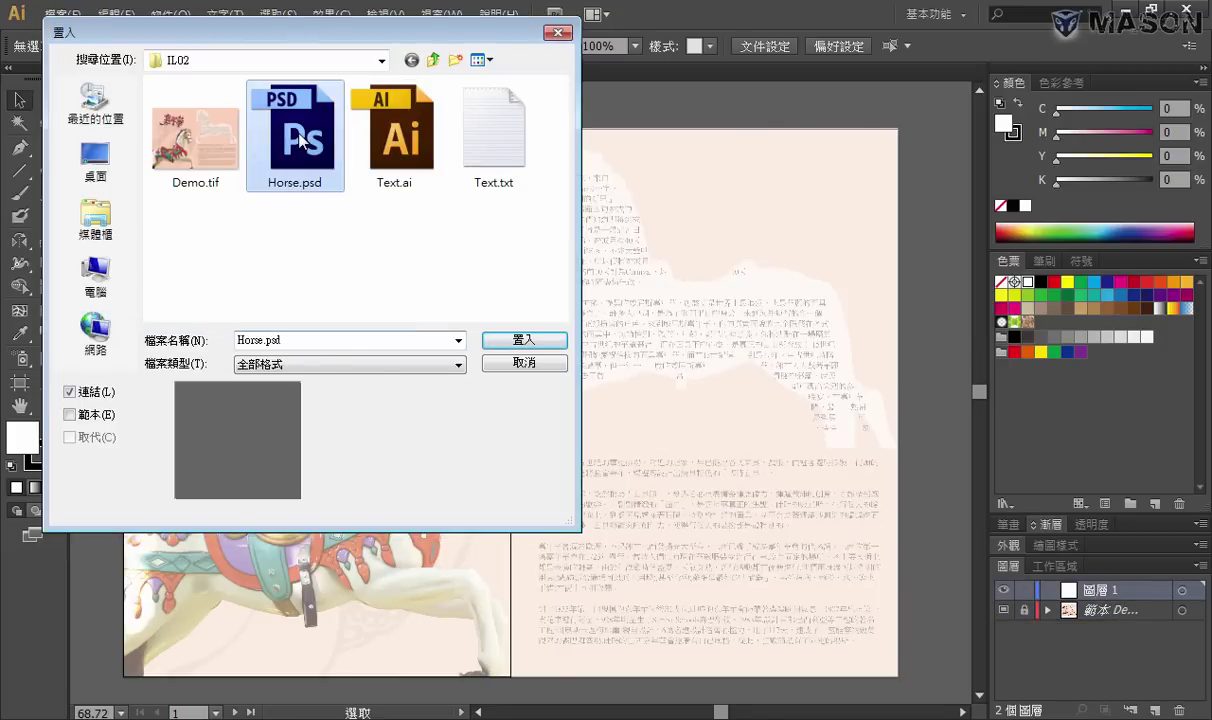
Move the placed Horse.psd up and left over the page join, then view the brief's horse
left_click(644, 381)
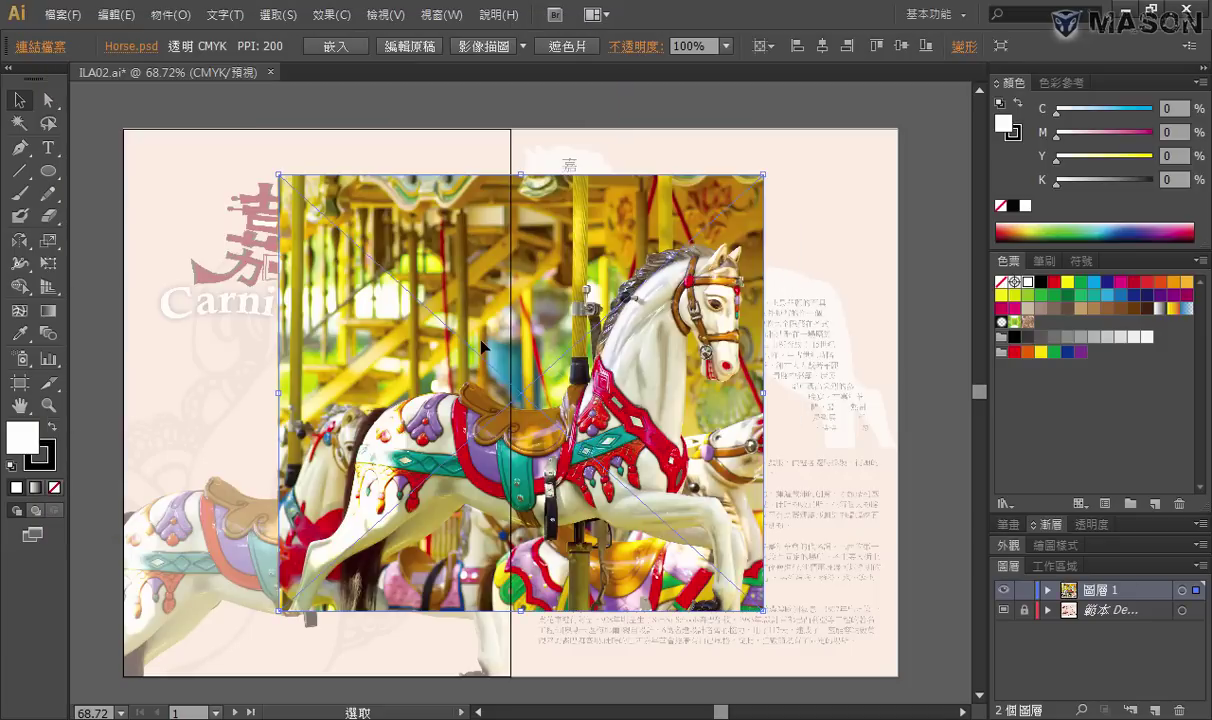
left_click_drag(622, 371, 551, 360)
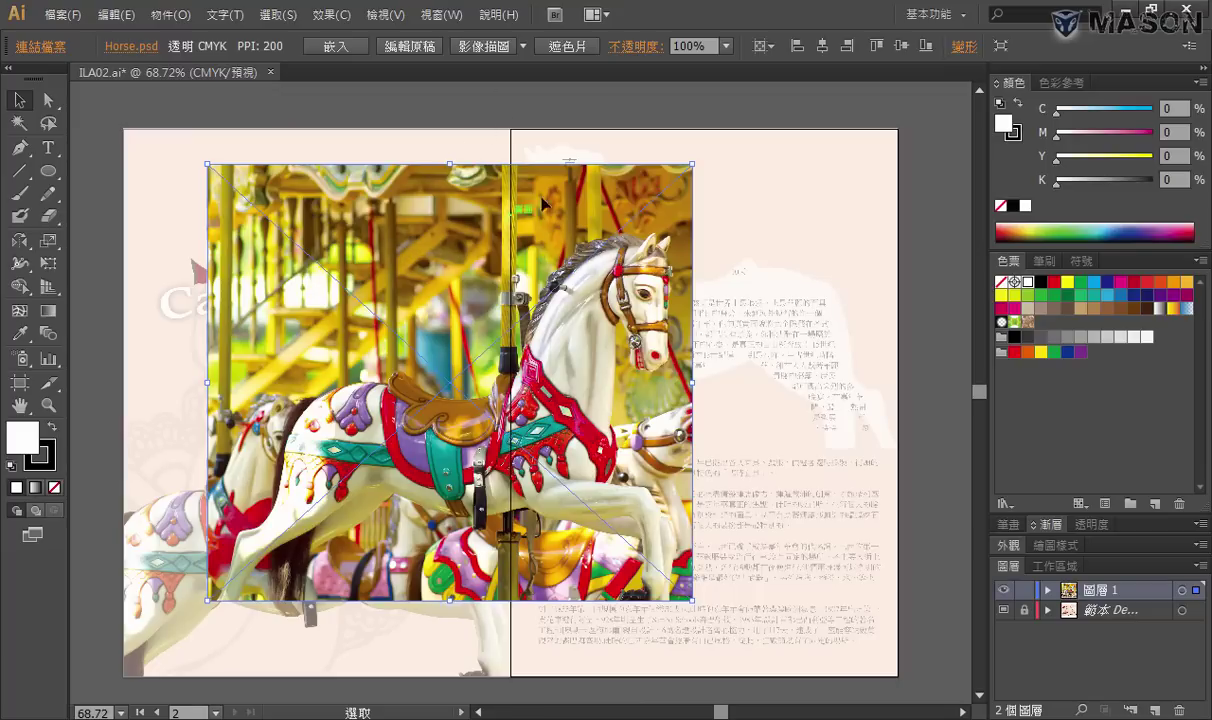
key("alt+Tab")
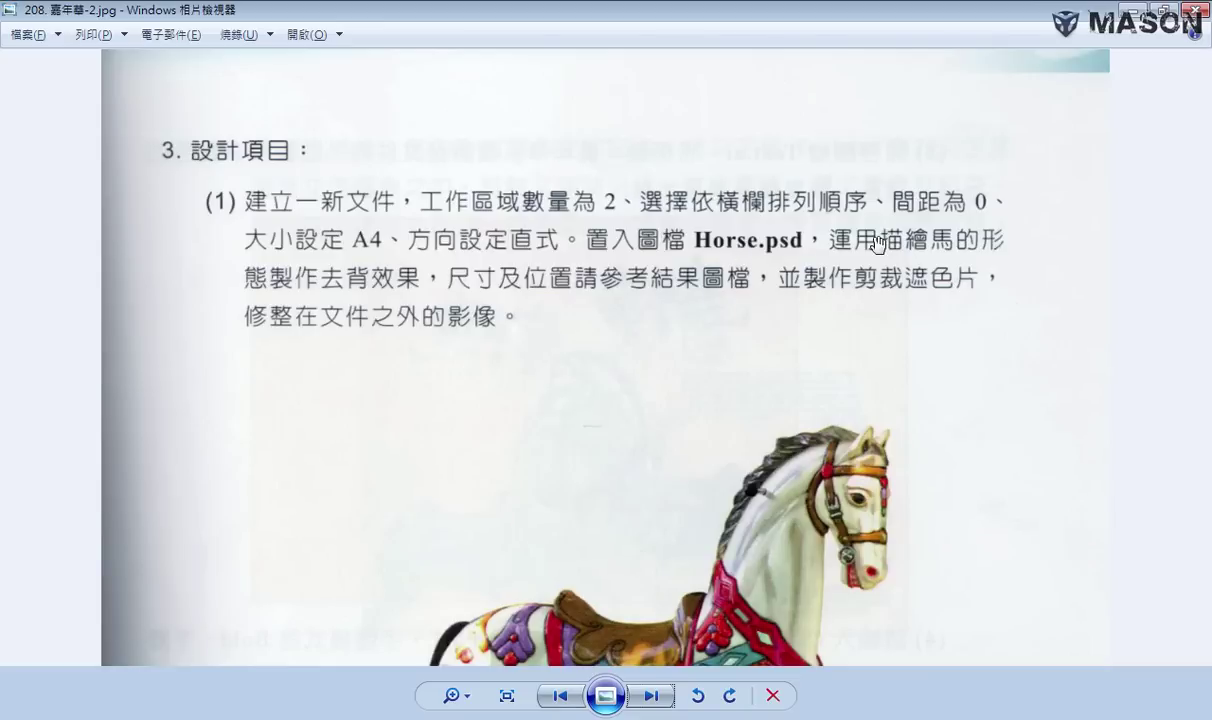
mouse_move(727, 372)
left_mouse_down()
mouse_move(744, 243)
mouse_move(800, 185)
left_mouse_up()
Zoom in on the horse photo and hide the Demo template layer
key("alt+Tab")
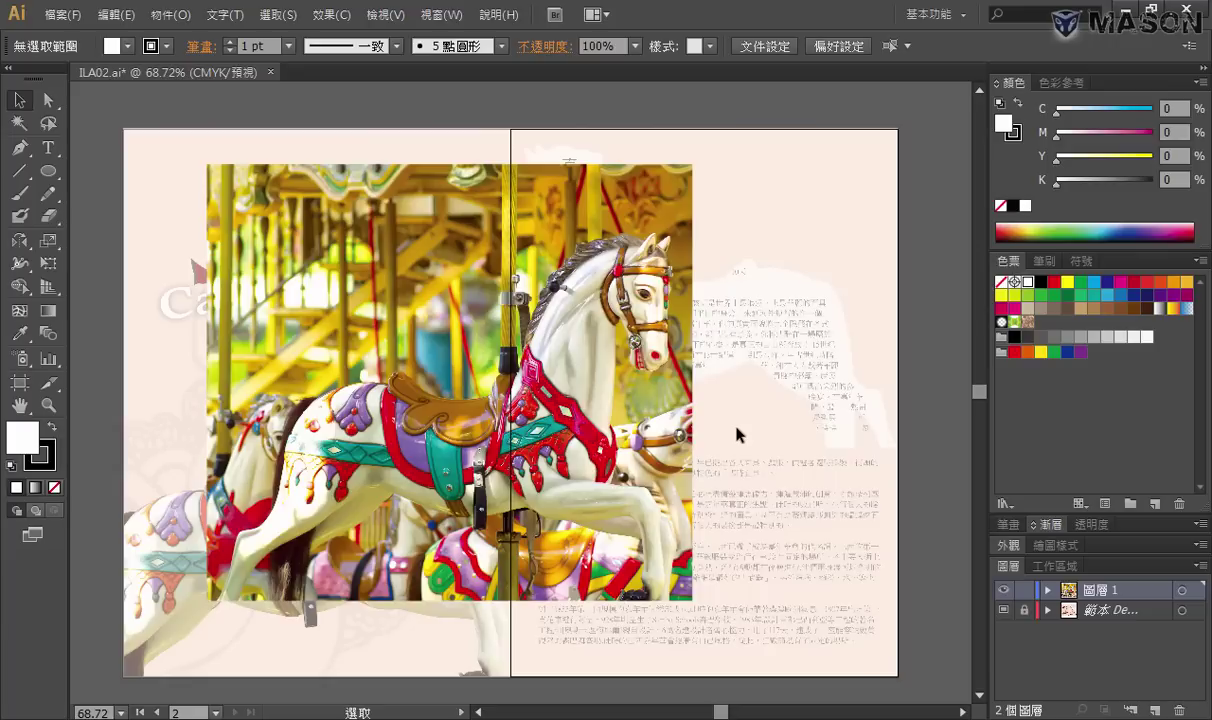
left_click(655, 405)
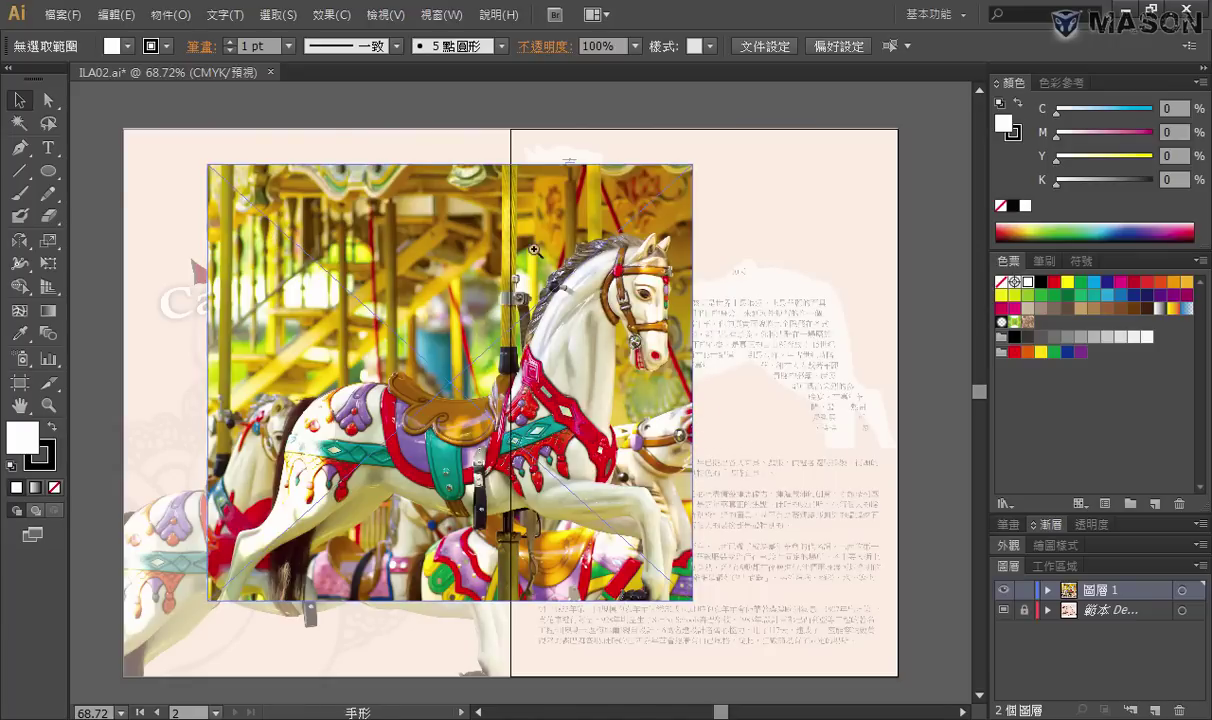
left_click_drag(397, 187, 772, 562)
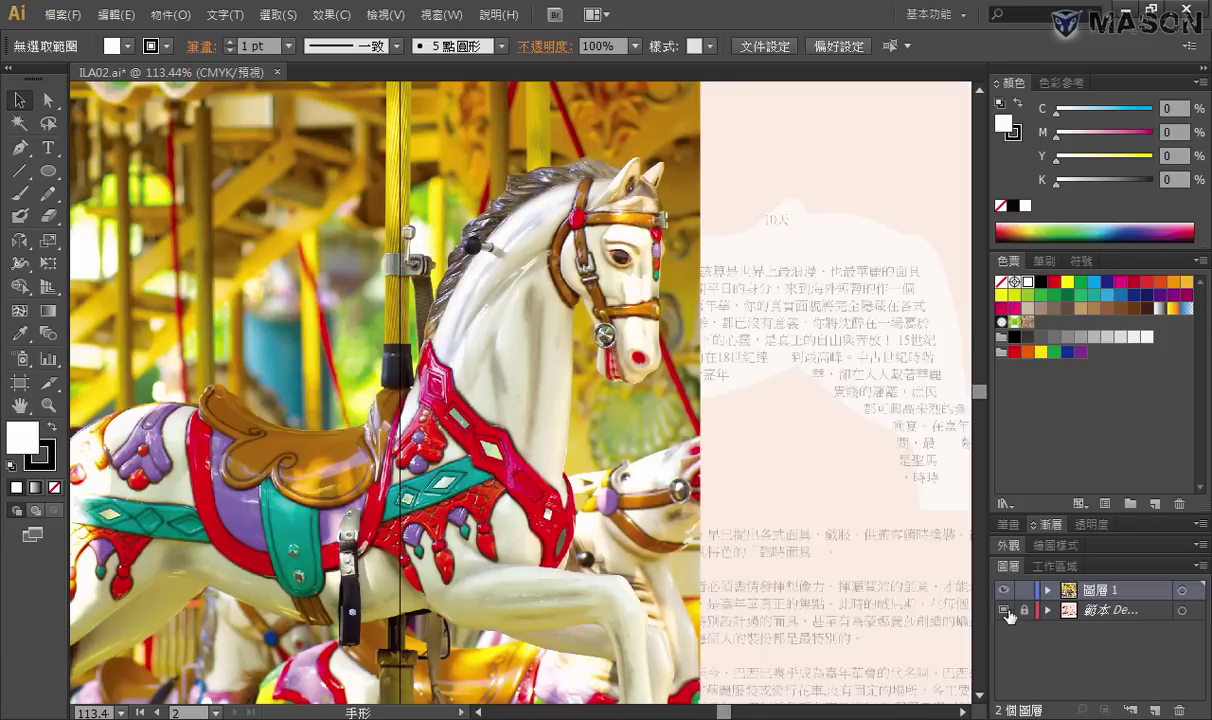
left_click(1004, 610)
scroll(500, 400, "up", 3)
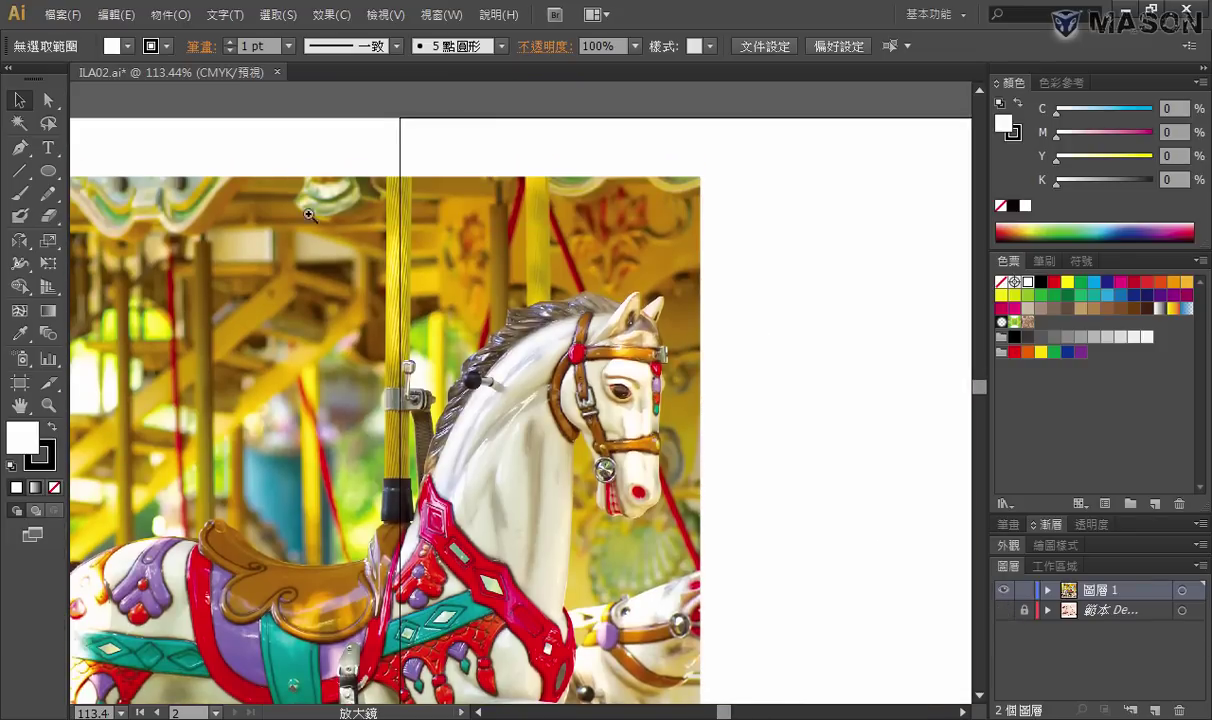
left_click_drag(333, 225, 762, 520)
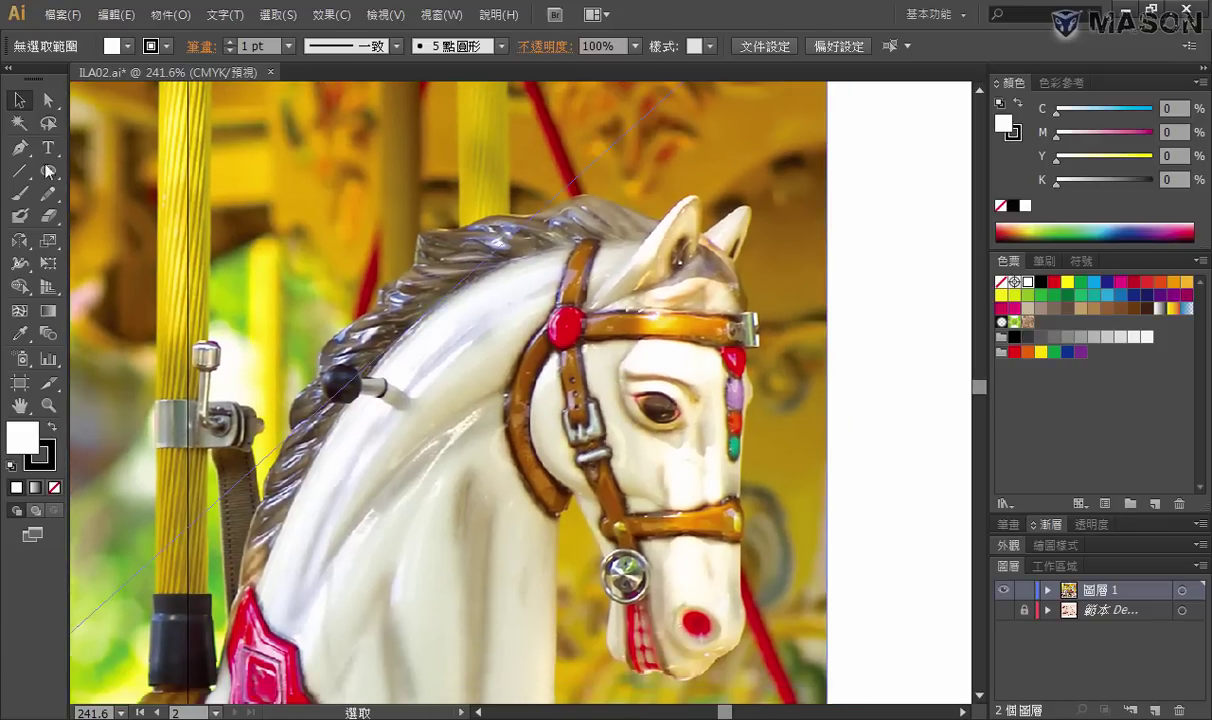
With the Pen tool active, zoom in close on the horse's ears
left_click(20, 150)
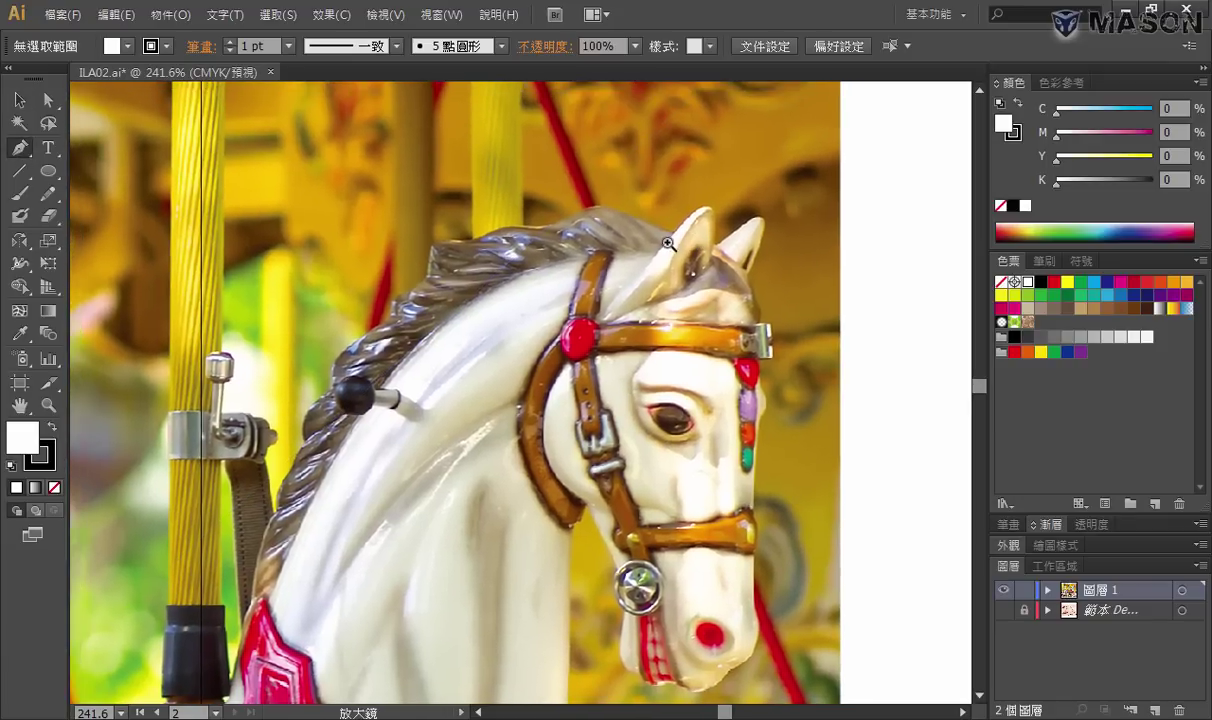
left_click(668, 243)
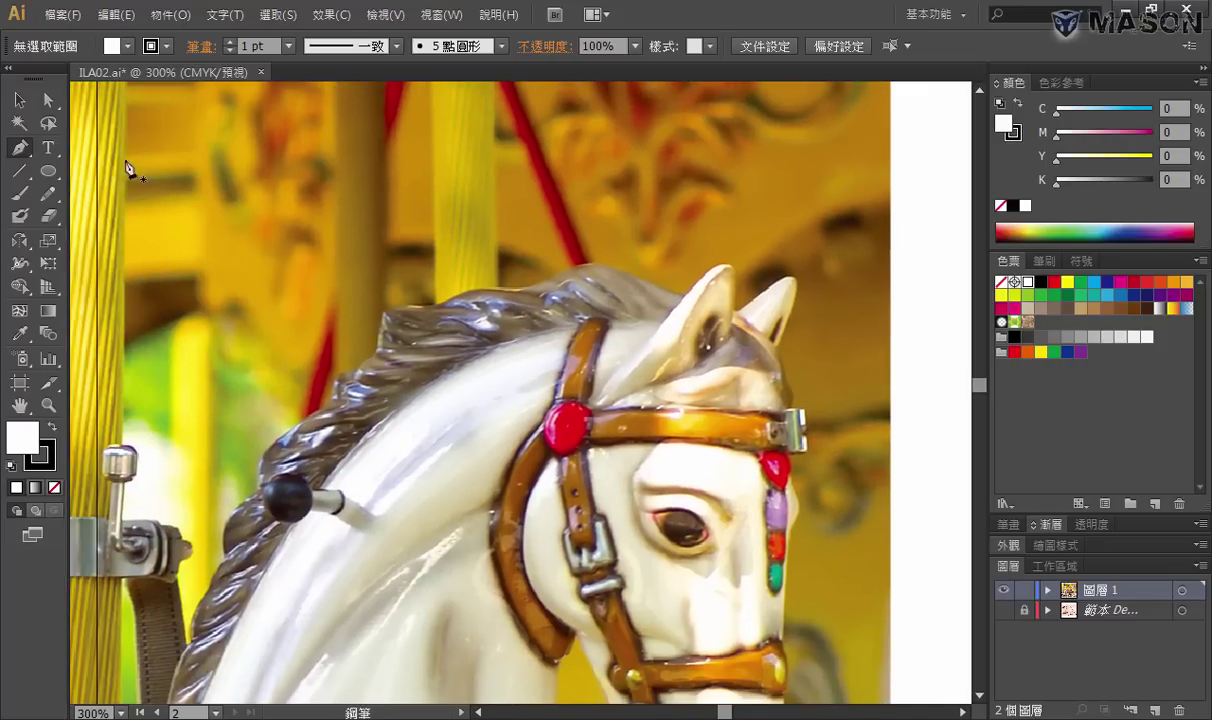
left_click(51, 100)
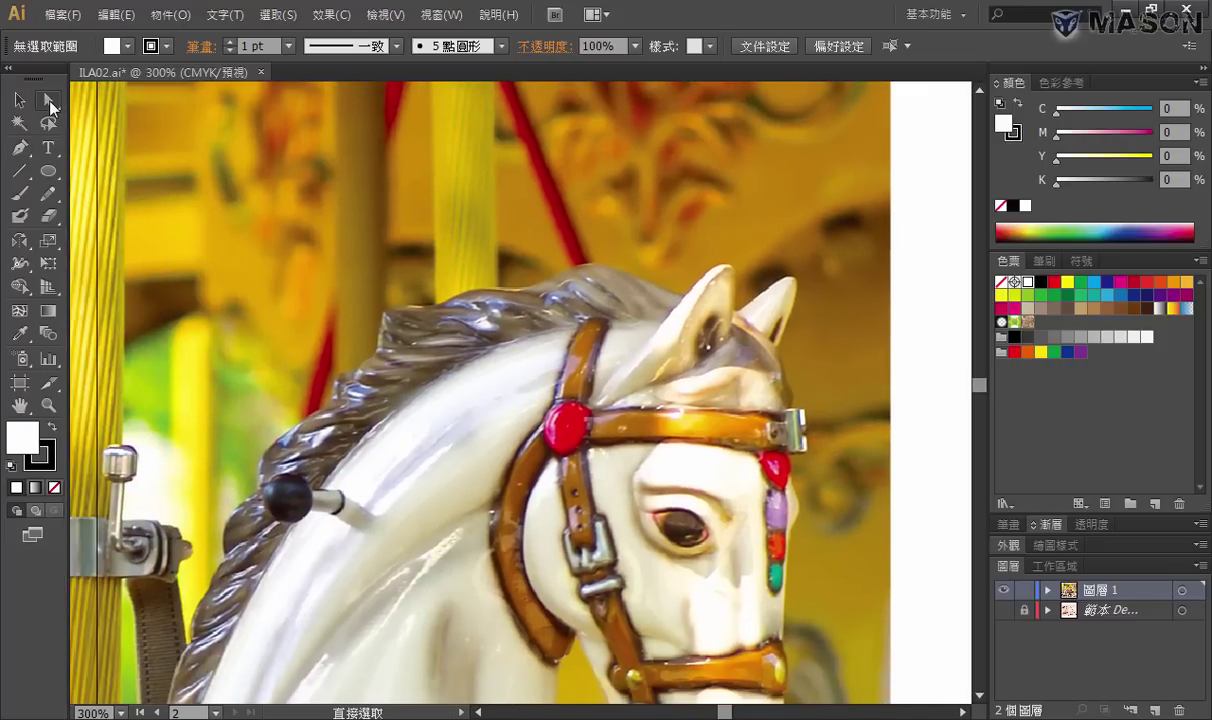
left_click(20, 147)
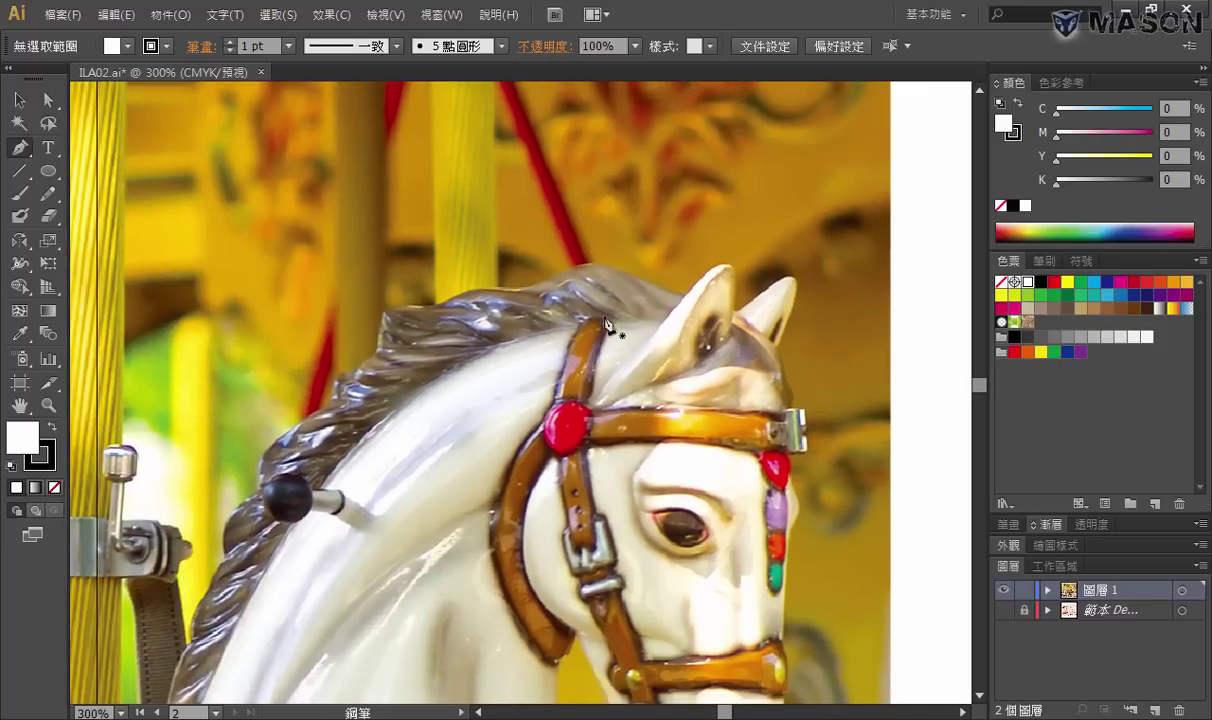
left_click(710, 308)
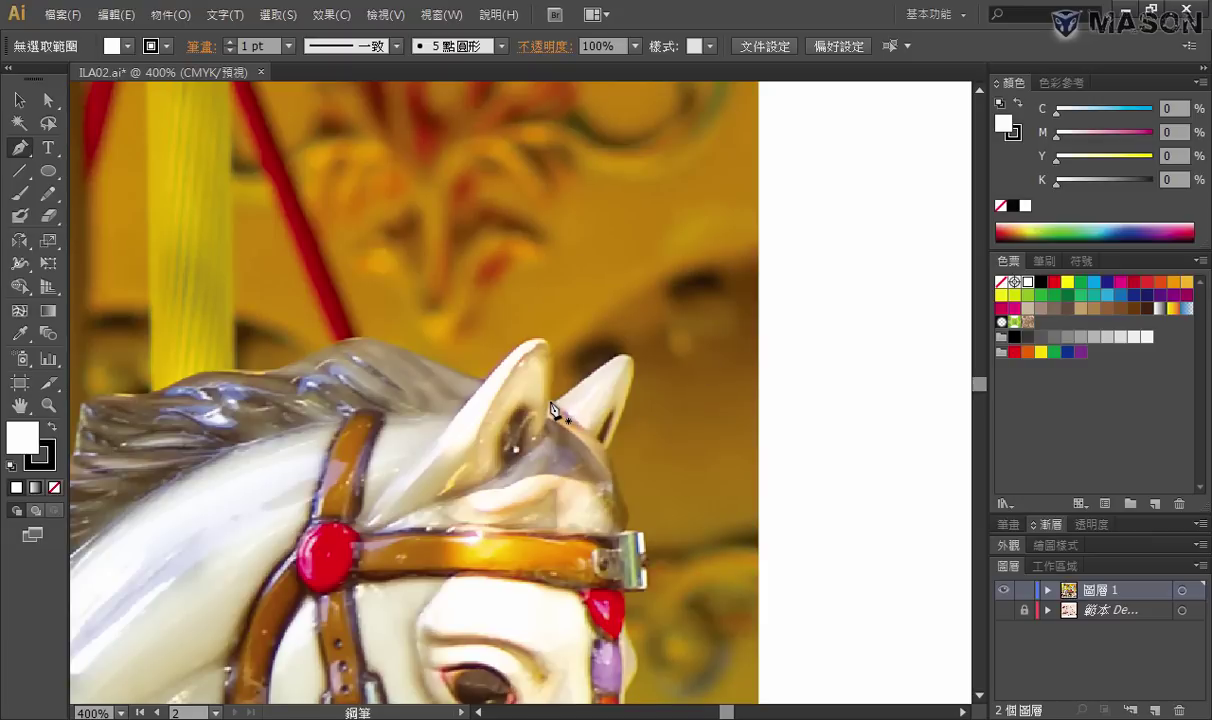
Trace the ear with curved pen points and a corner tip, setting Fill to None
left_click_drag(550, 404, 549, 350)
left_click_drag(535, 341, 493, 383)
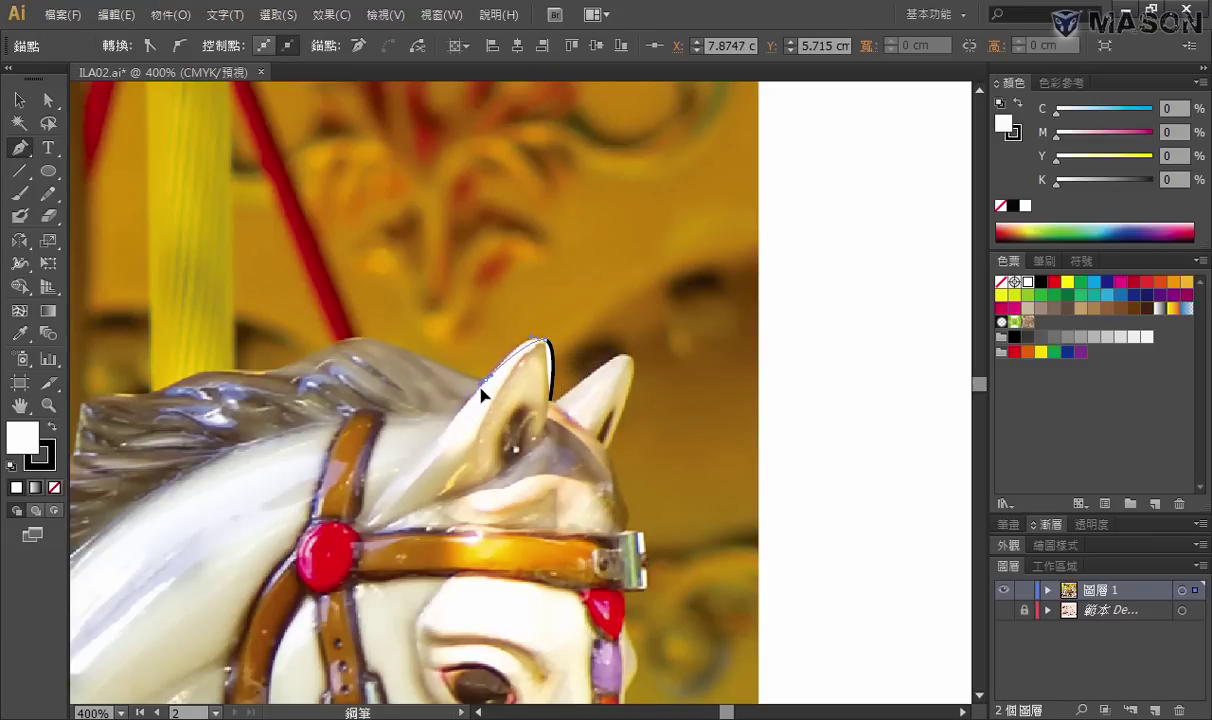
left_click(487, 391)
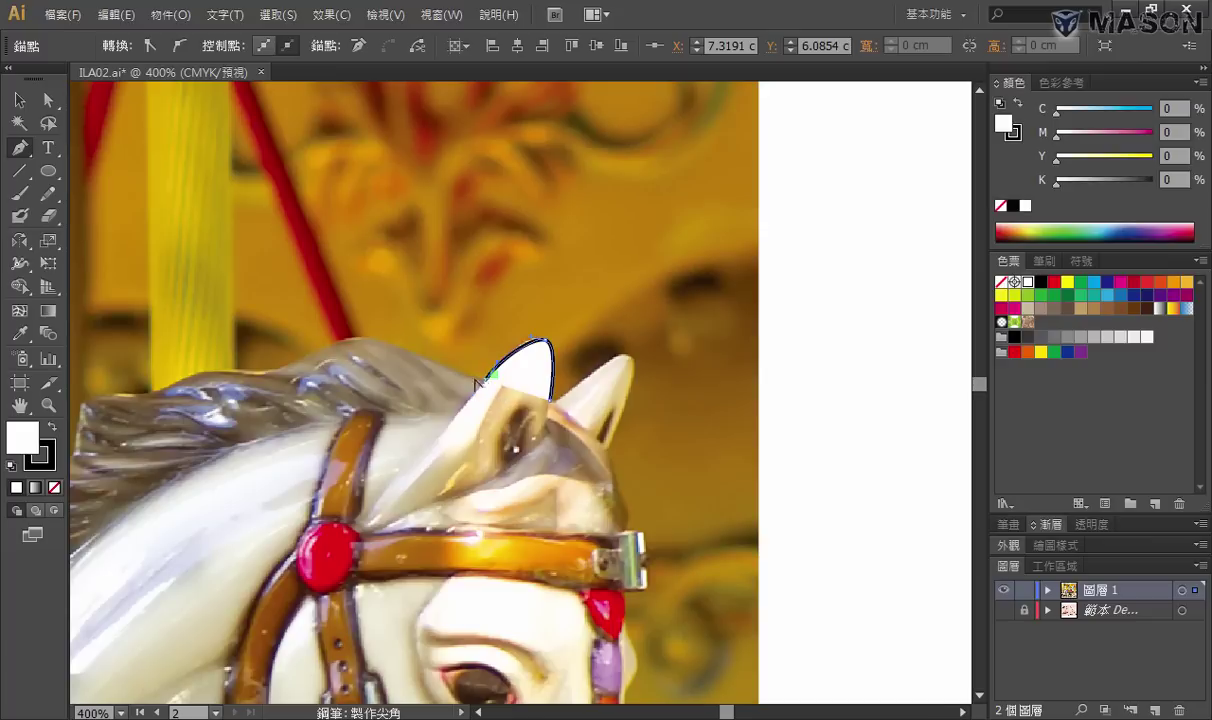
left_click_drag(477, 383, 227, 398)
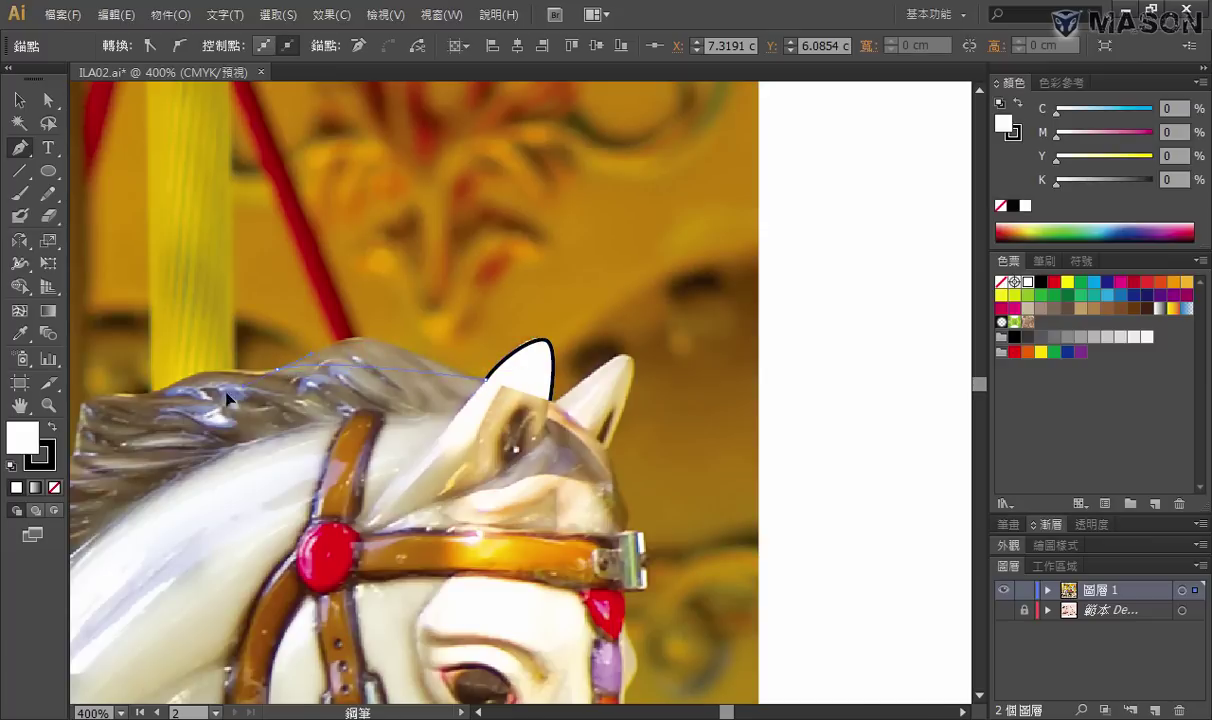
mouse_move(204, 440)
left_mouse_down()
mouse_move(365, 345)
mouse_move(271, 380)
mouse_move(133, 376)
left_mouse_up()
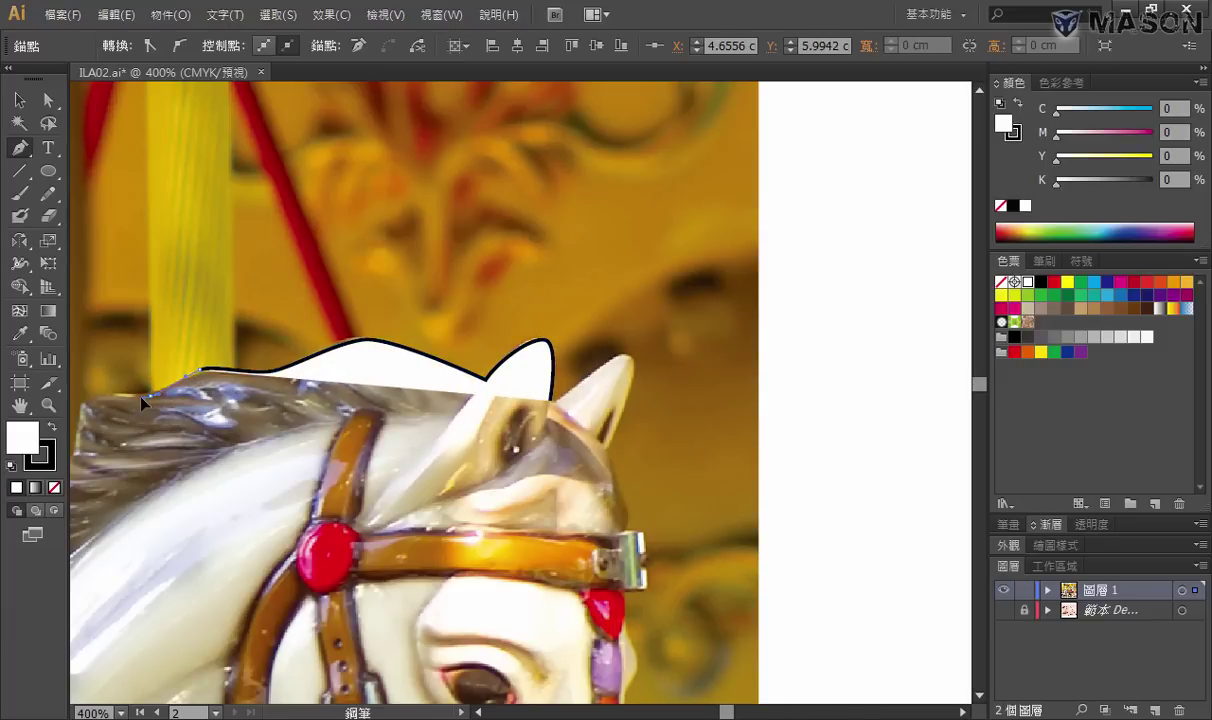
mouse_move(290, 403)
left_mouse_down()
mouse_move(380, 378)
mouse_move(407, 356)
left_mouse_up()
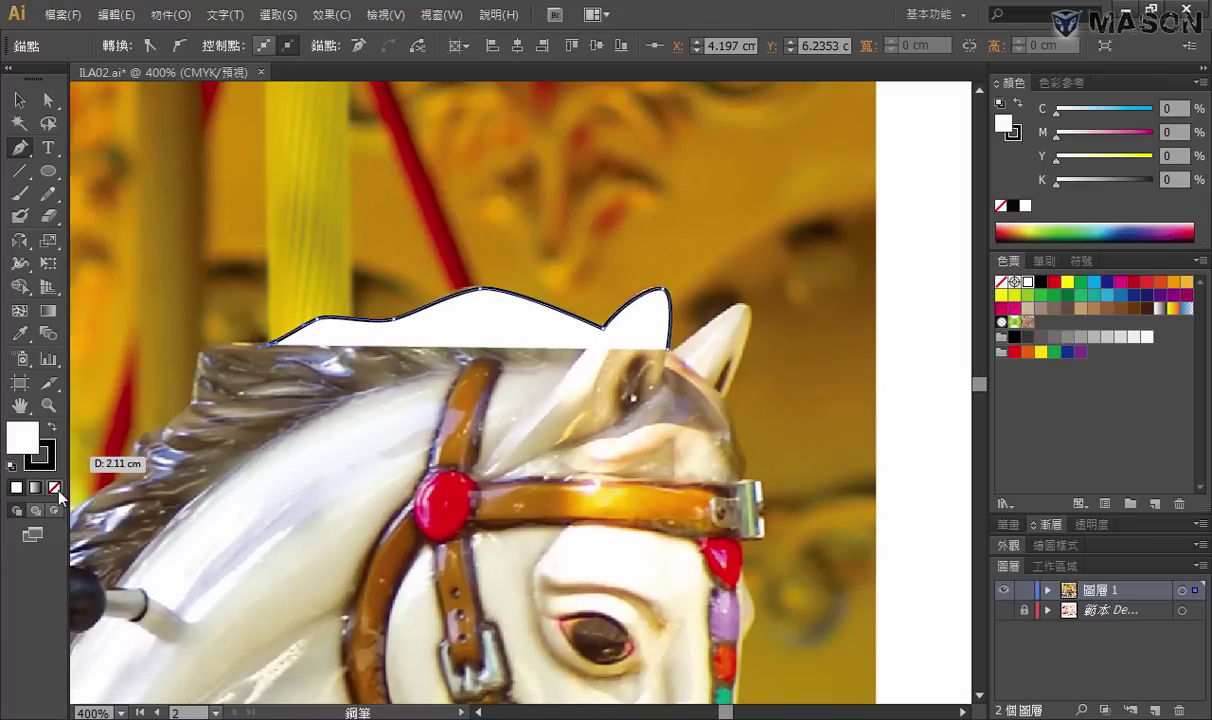
left_click(56, 489)
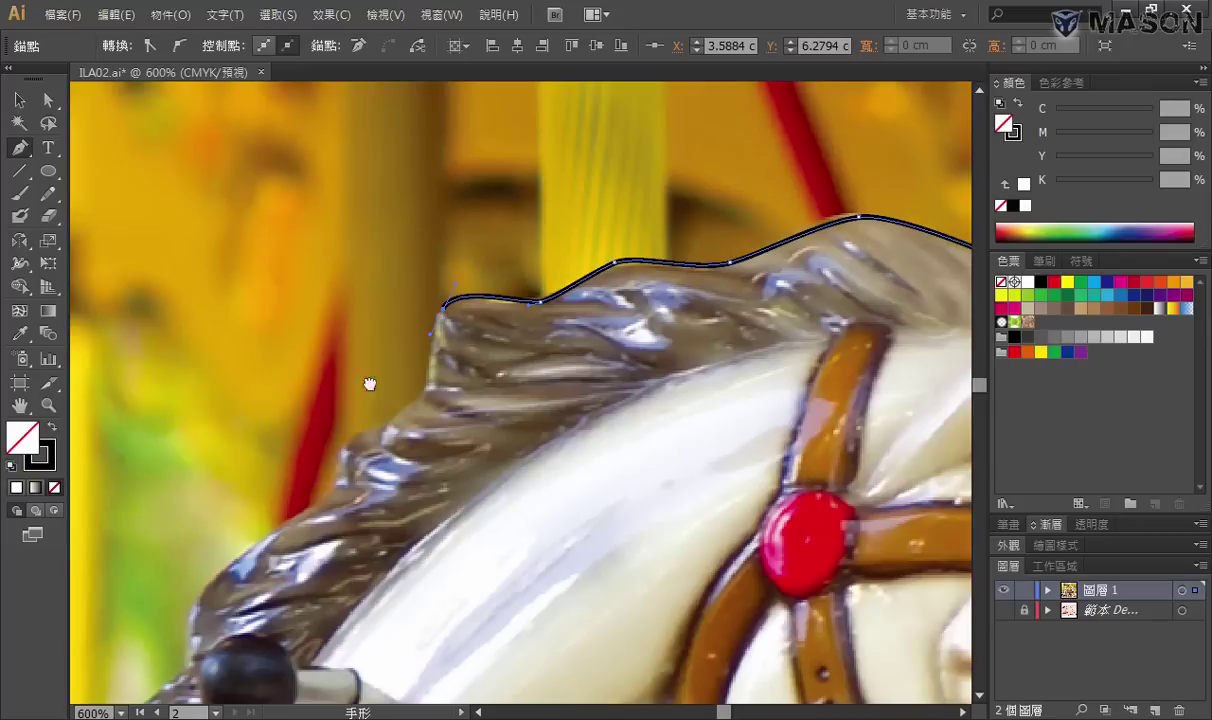
Extend the outline down the mane's edge toward the neck
key("ctrl+equal")
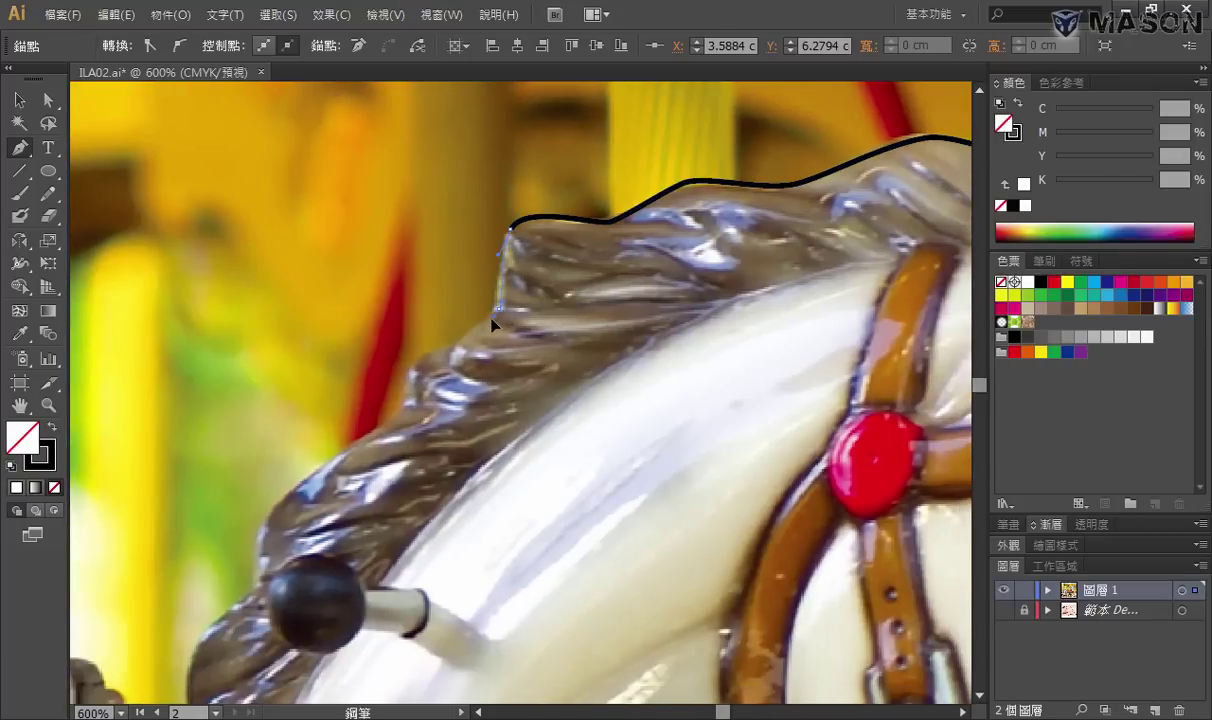
mouse_move(458, 340)
left_mouse_down()
mouse_move(318, 455)
mouse_move(268, 568)
mouse_move(472, 448)
mouse_move(497, 348)
left_mouse_up()
scroll(270, 573, "down", 1)
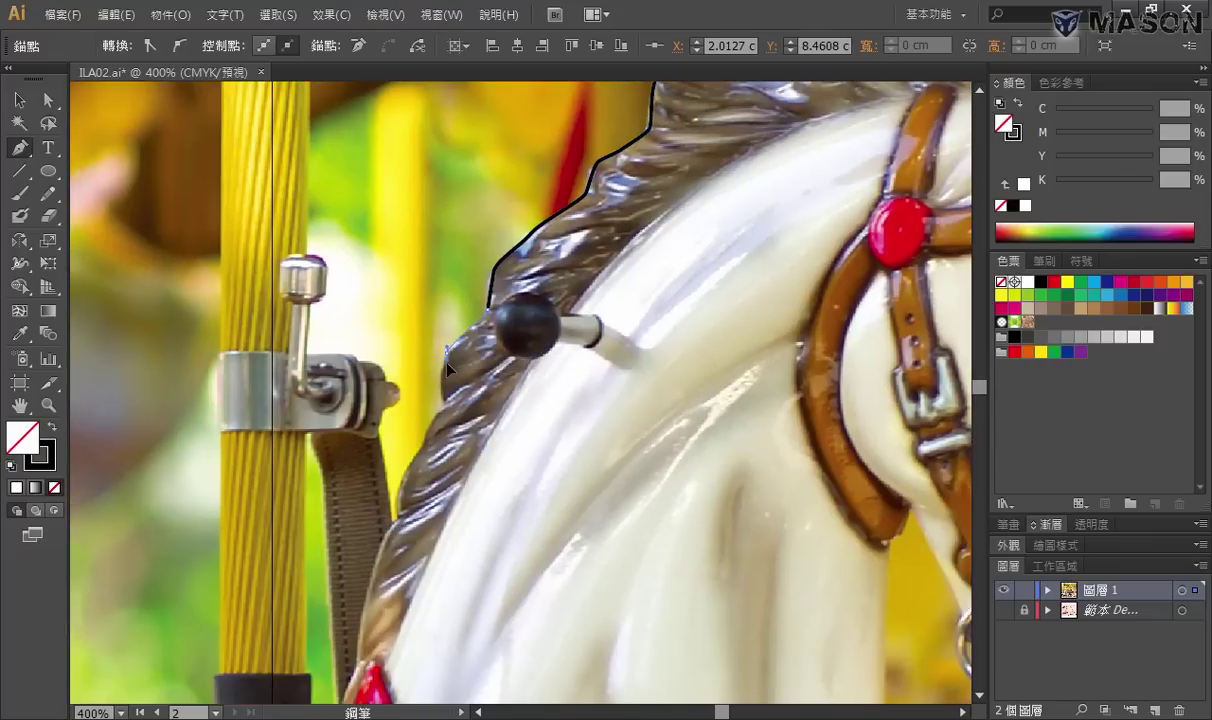
left_click_drag(449, 398, 433, 433)
left_click(426, 440)
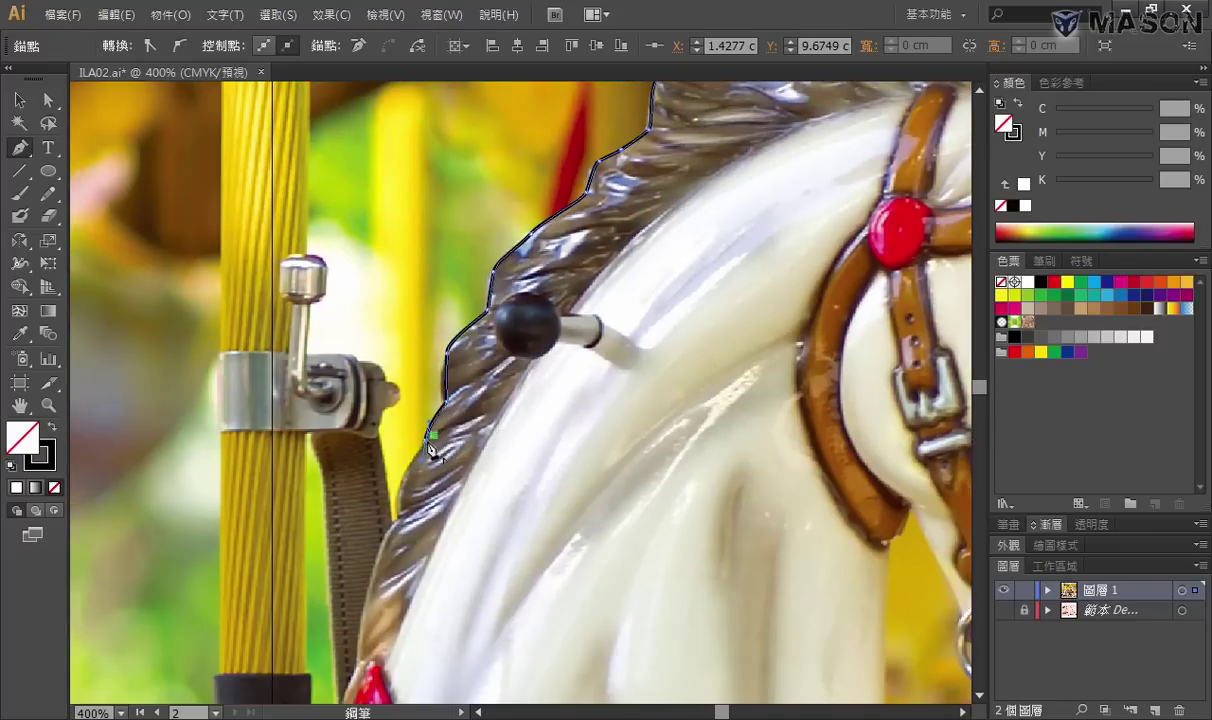
scroll(410, 492, "up", 1)
mouse_move(410, 492)
left_mouse_down()
mouse_move(487, 360)
mouse_move(480, 418)
left_mouse_up()
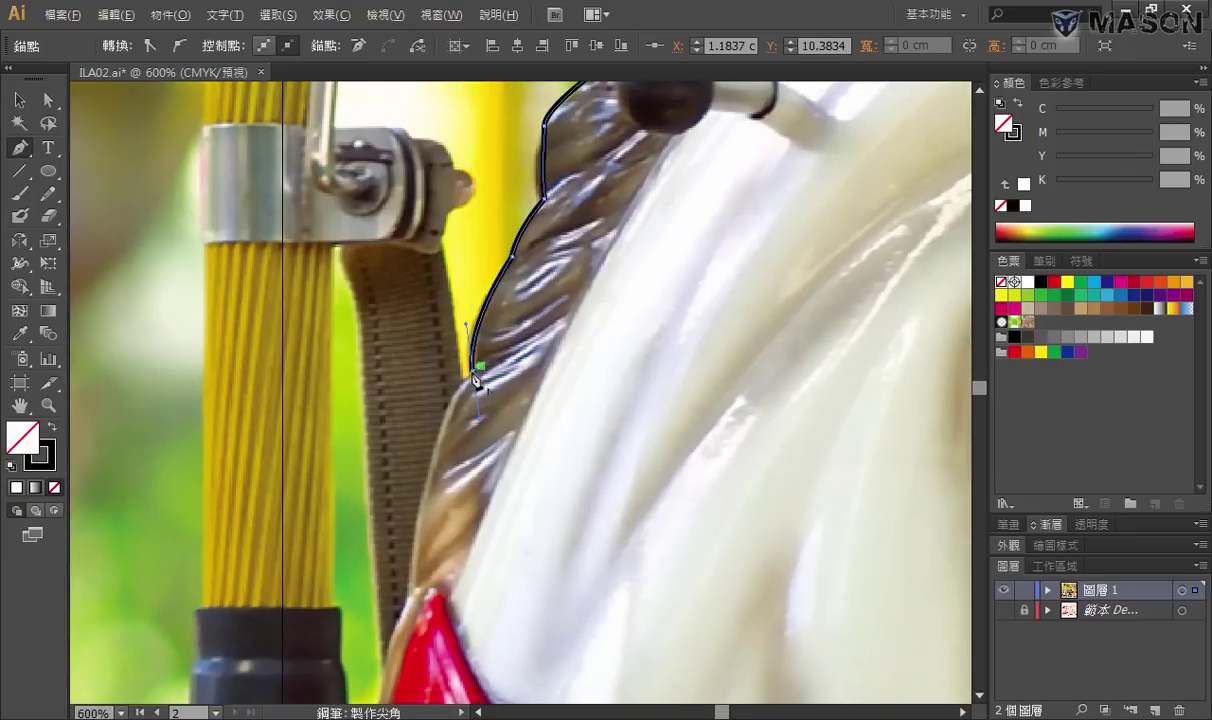
left_click_drag(417, 588, 421, 656)
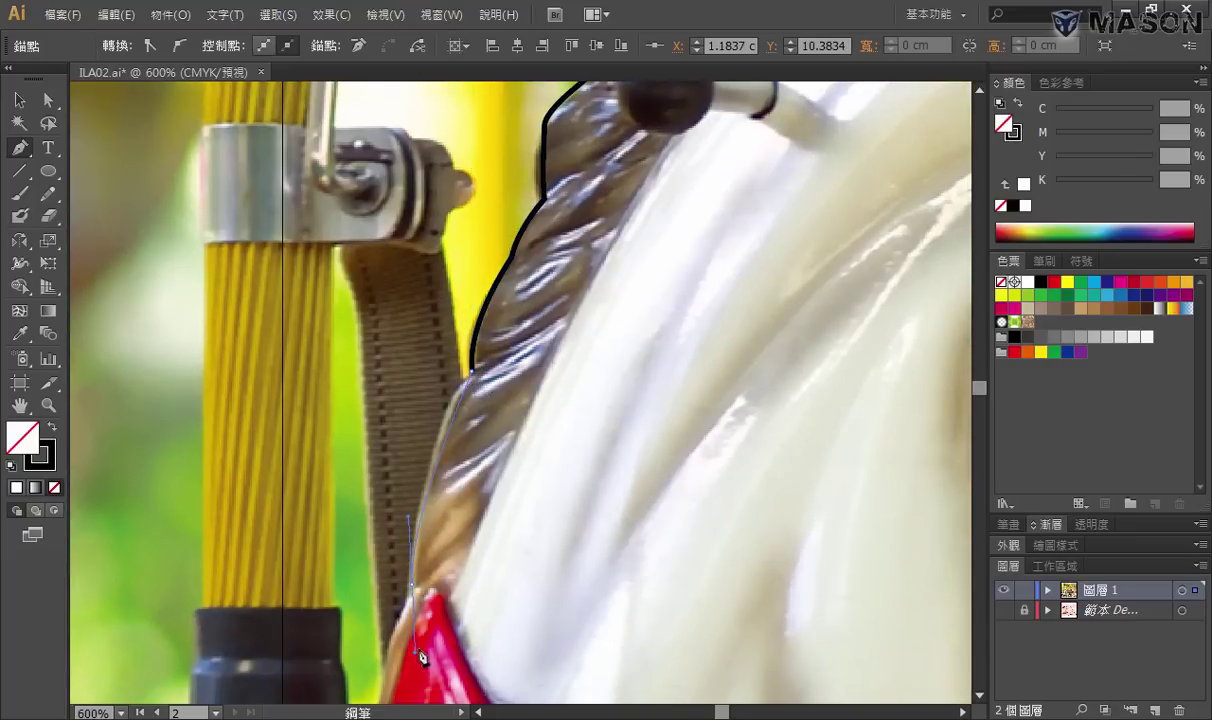
Reshape the neck curve and continue past the red chest ornament, ending on a corner point
left_click(409, 520, "ctrl")
left_click_drag(413, 492, 420, 500)
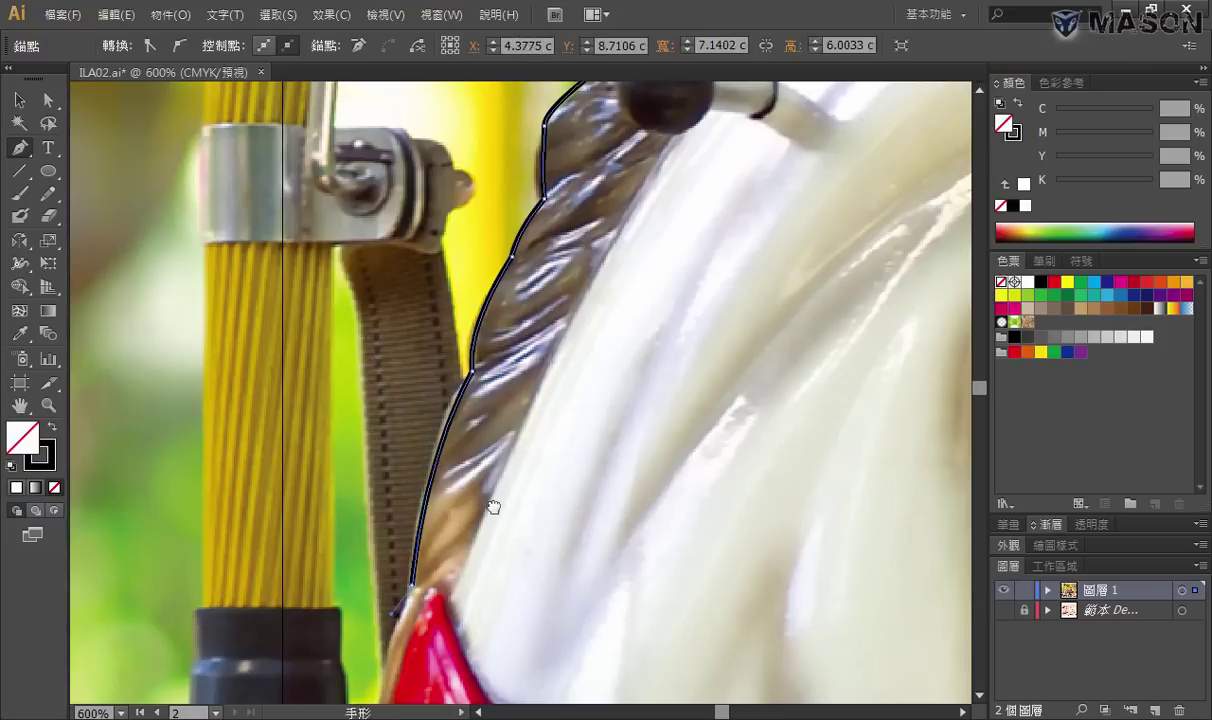
scroll(492, 503, "down", 3)
left_click(360, 605, "ctrl")
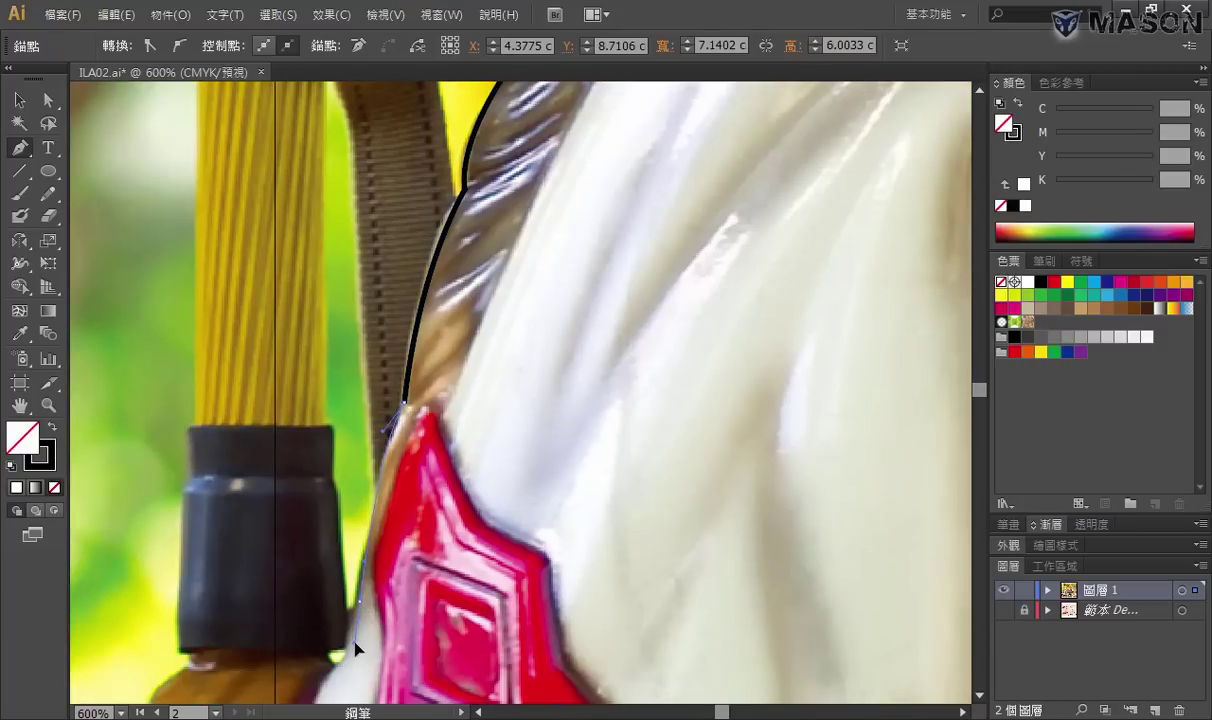
left_click(403, 405)
scroll(484, 433, "down", 3)
left_click_drag(425, 462, 405, 490)
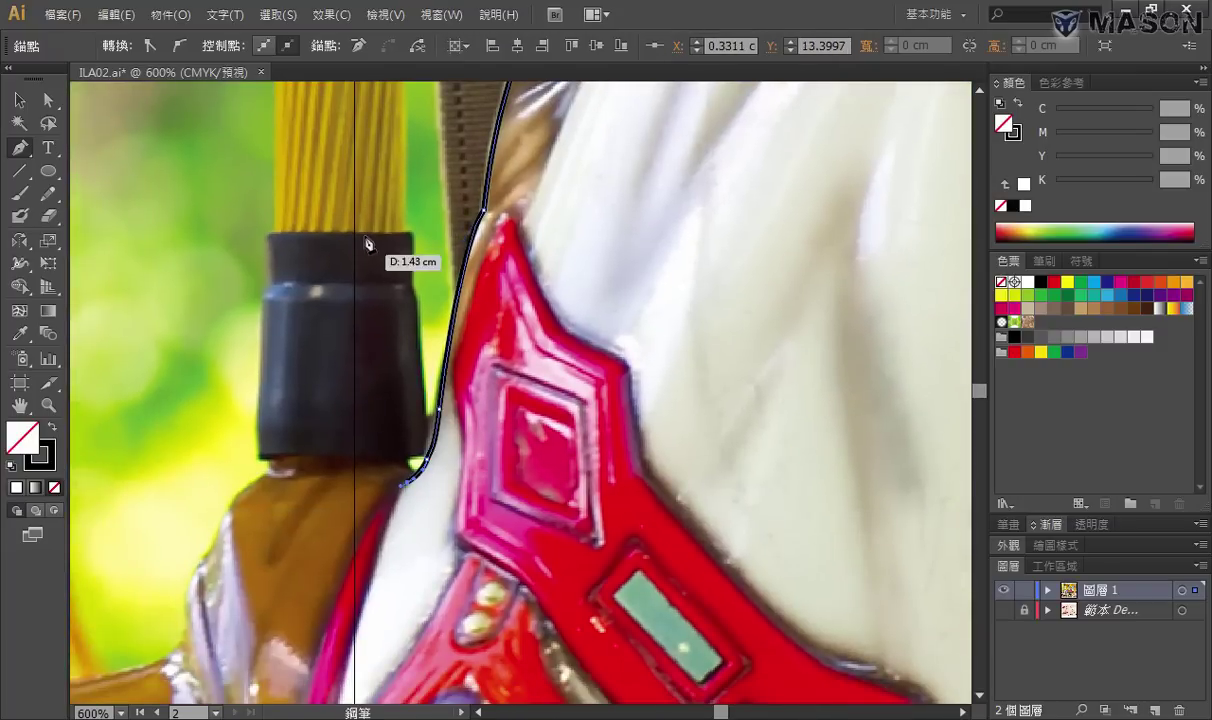
left_click(406, 472)
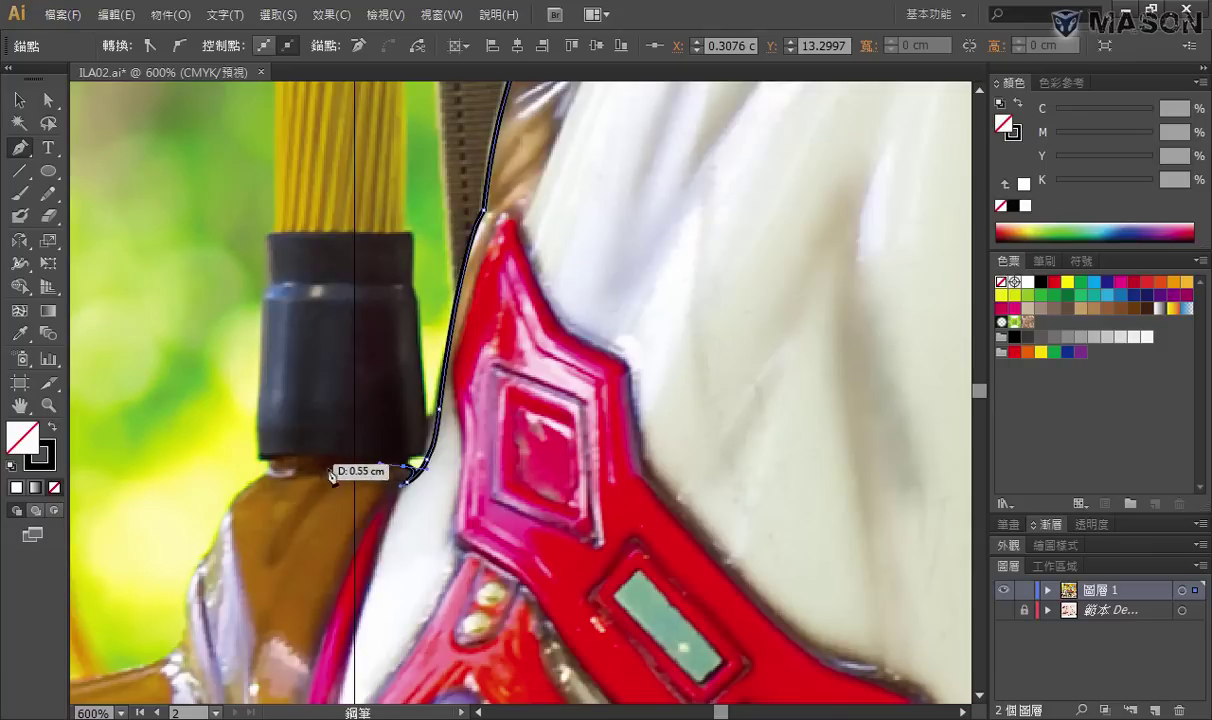
left_click(405, 482, "ctrl")
mouse_move(421, 466)
left_mouse_down()
mouse_move(278, 480)
mouse_move(432, 332)
left_mouse_up()
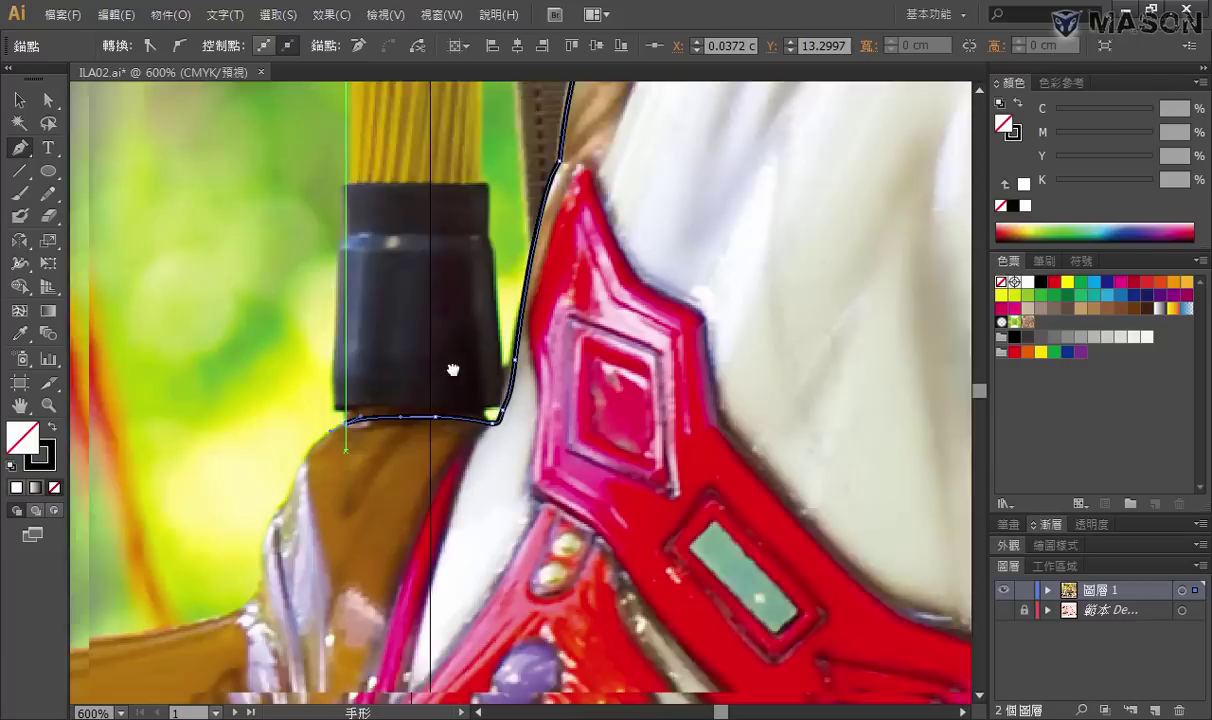
Trace the pen outline along the saddle's top edge, ending on a corner point
mouse_move(377, 390)
left_mouse_down()
mouse_move(346, 422)
mouse_move(350, 465)
mouse_move(305, 520)
left_mouse_up()
key("ctrl+minus")
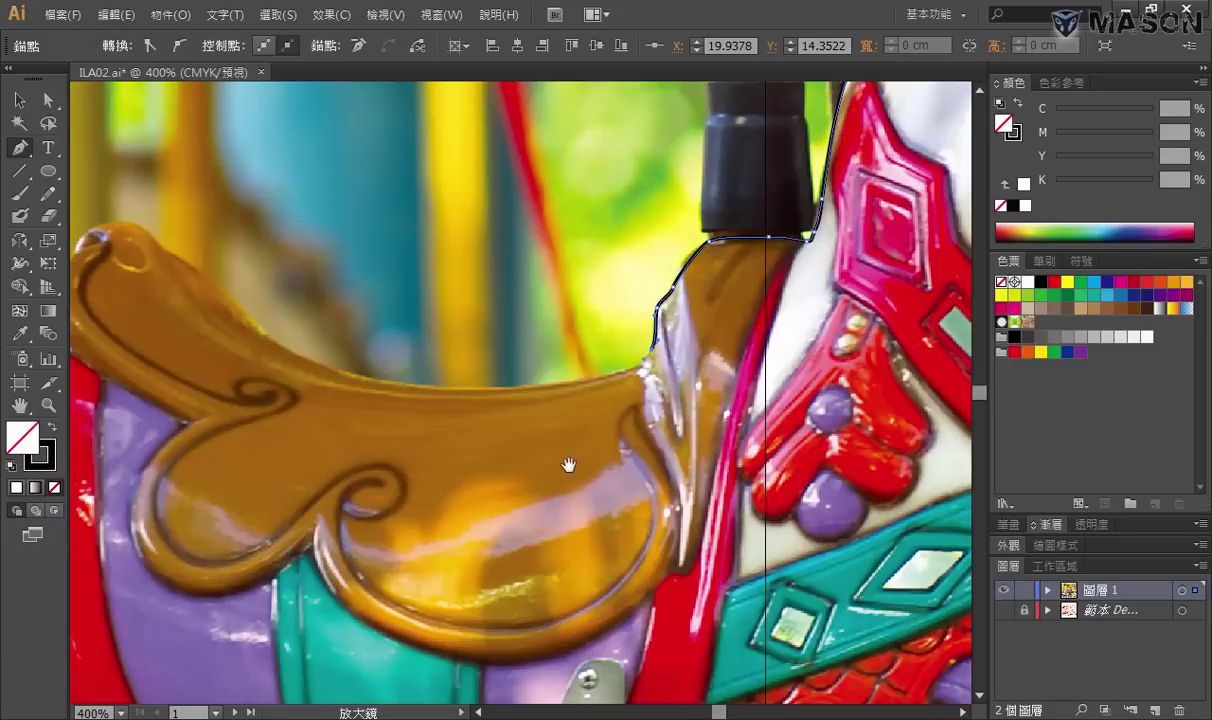
left_click_drag(771, 400, 505, 417)
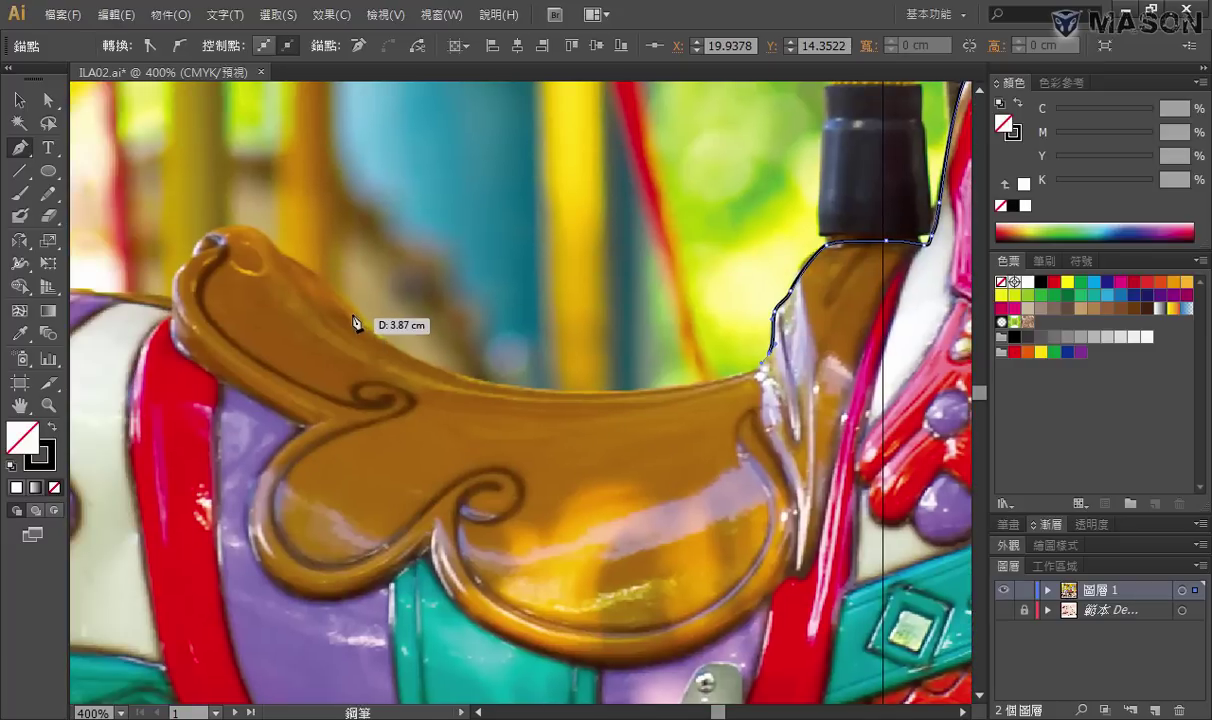
left_click_drag(352, 304, 284, 240)
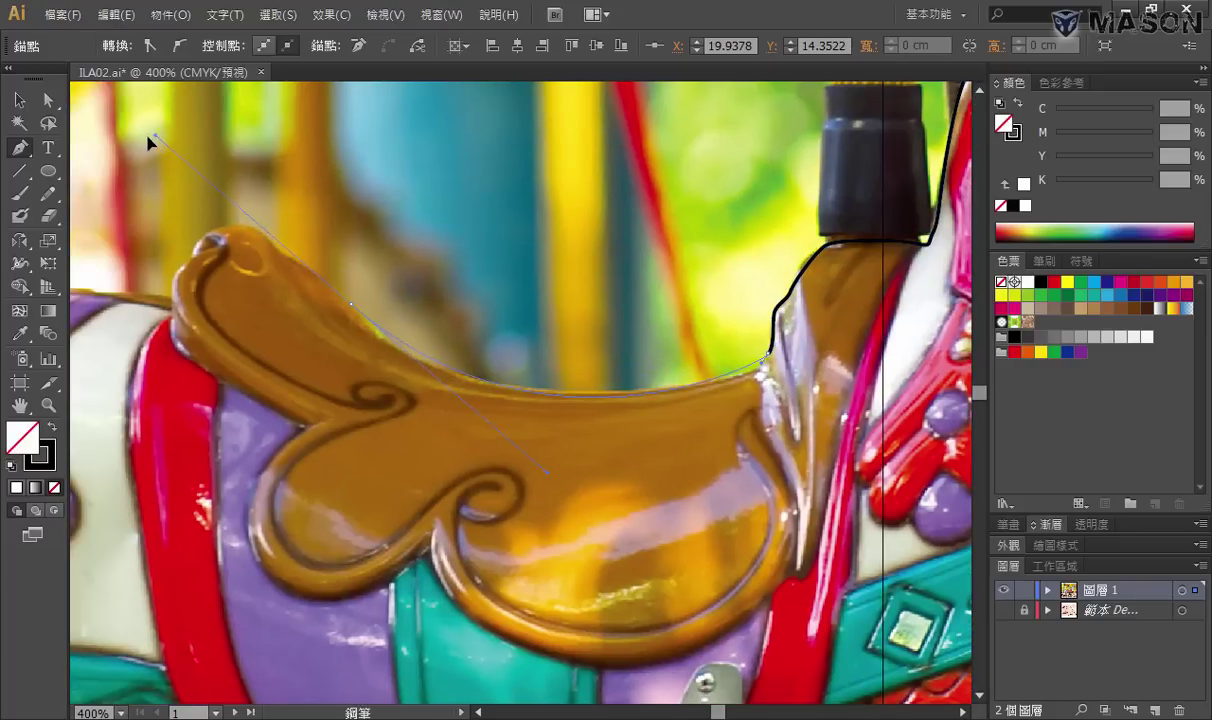
left_click_drag(181, 145, 179, 139)
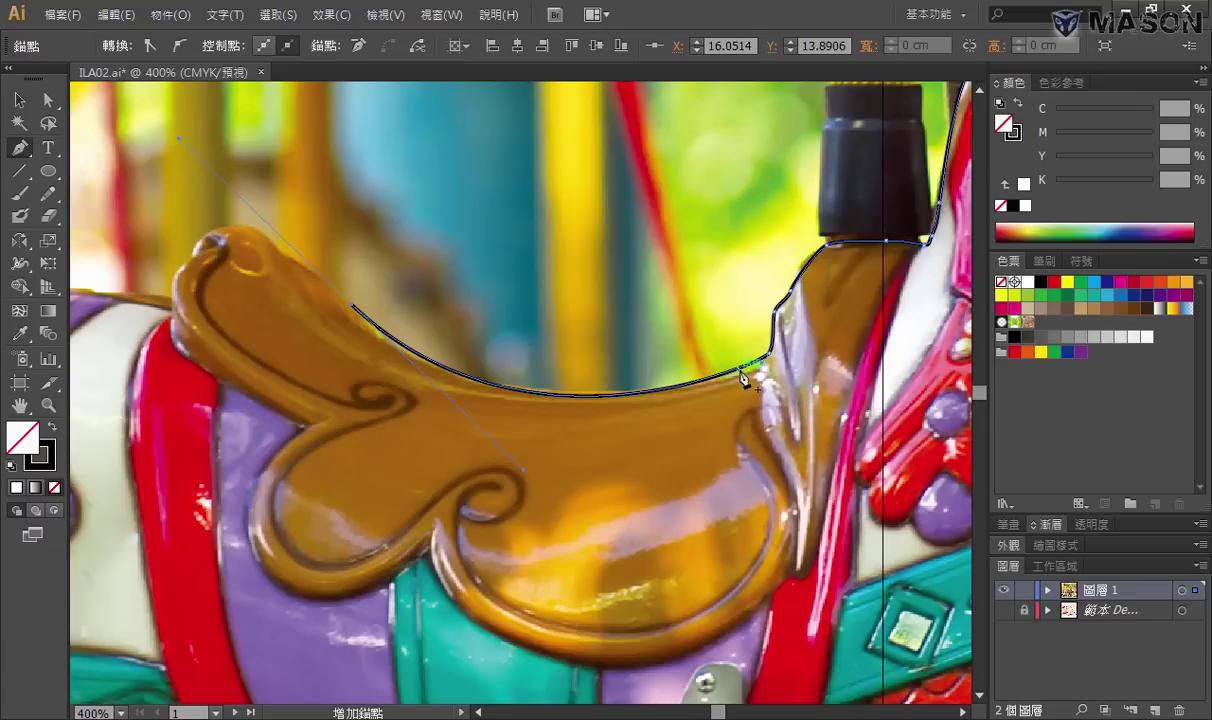
left_click_drag(749, 384, 754, 378)
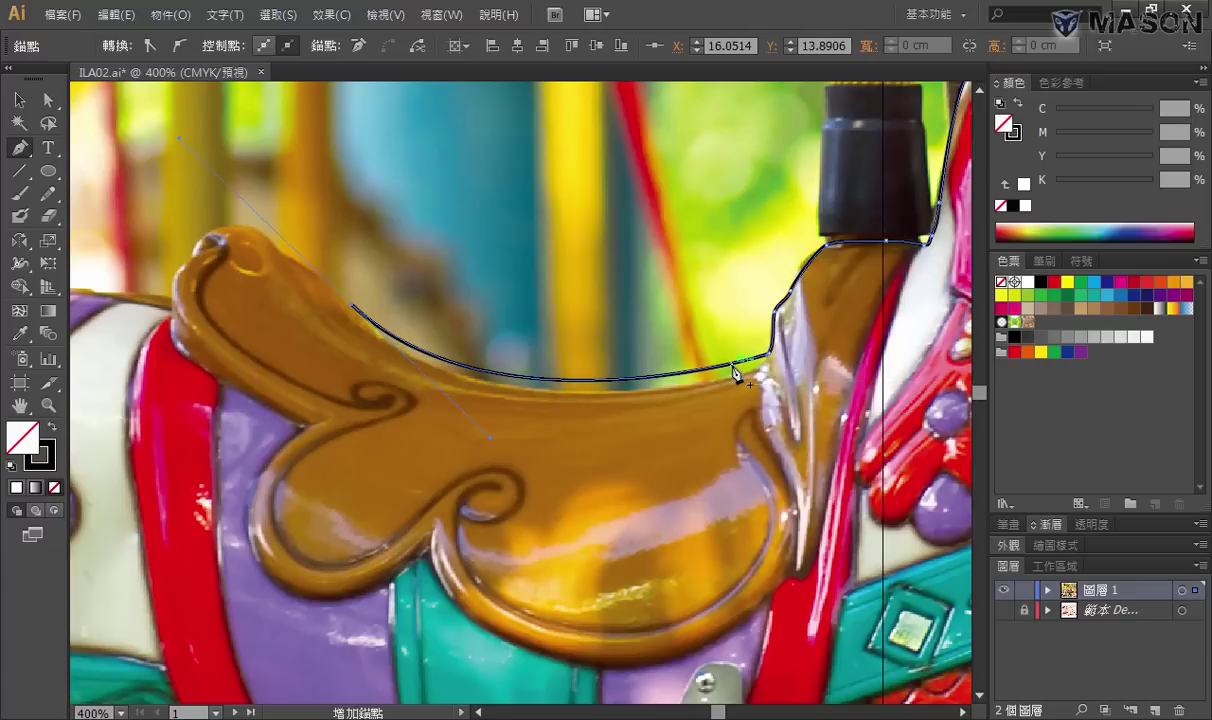
left_click_drag(735, 373, 749, 377)
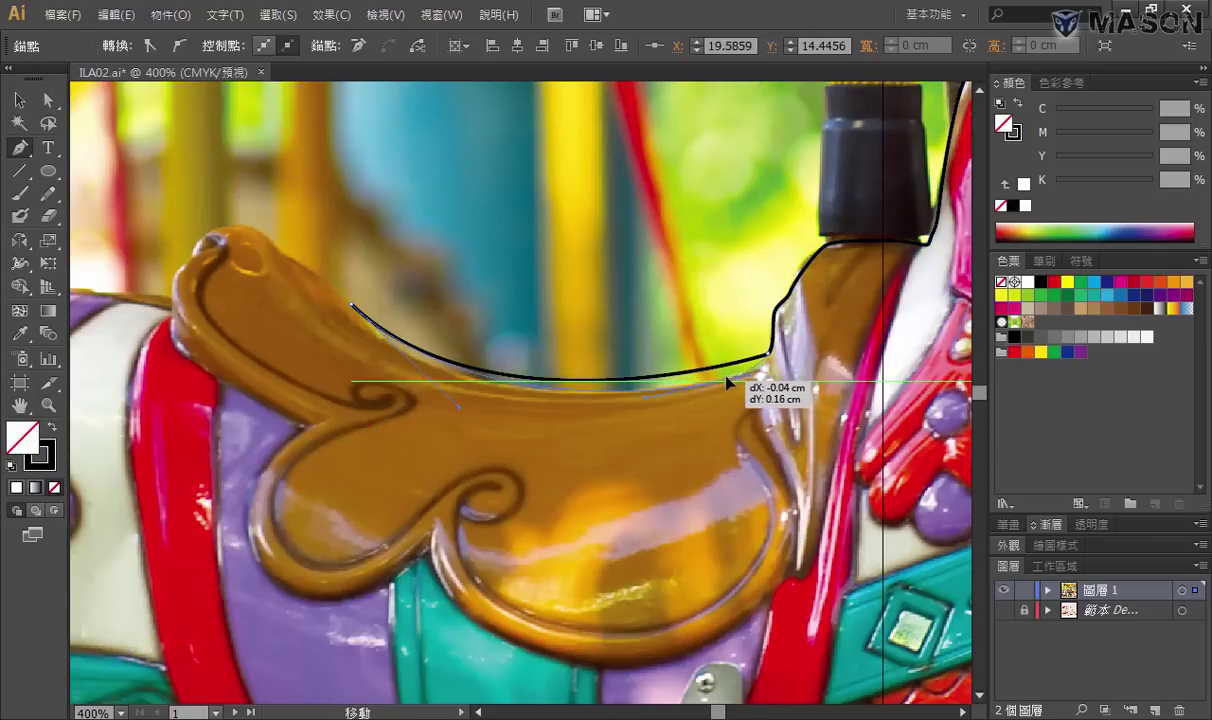
left_click_drag(731, 380, 738, 381)
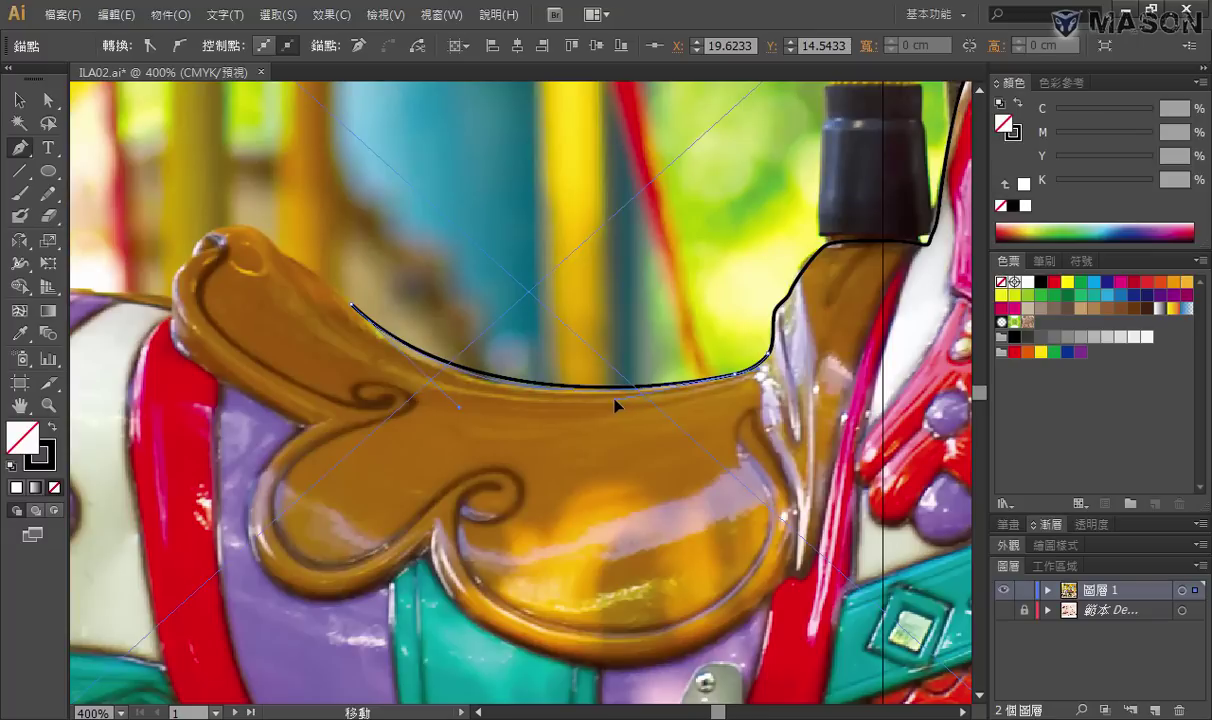
scroll(395, 310, "left", 2)
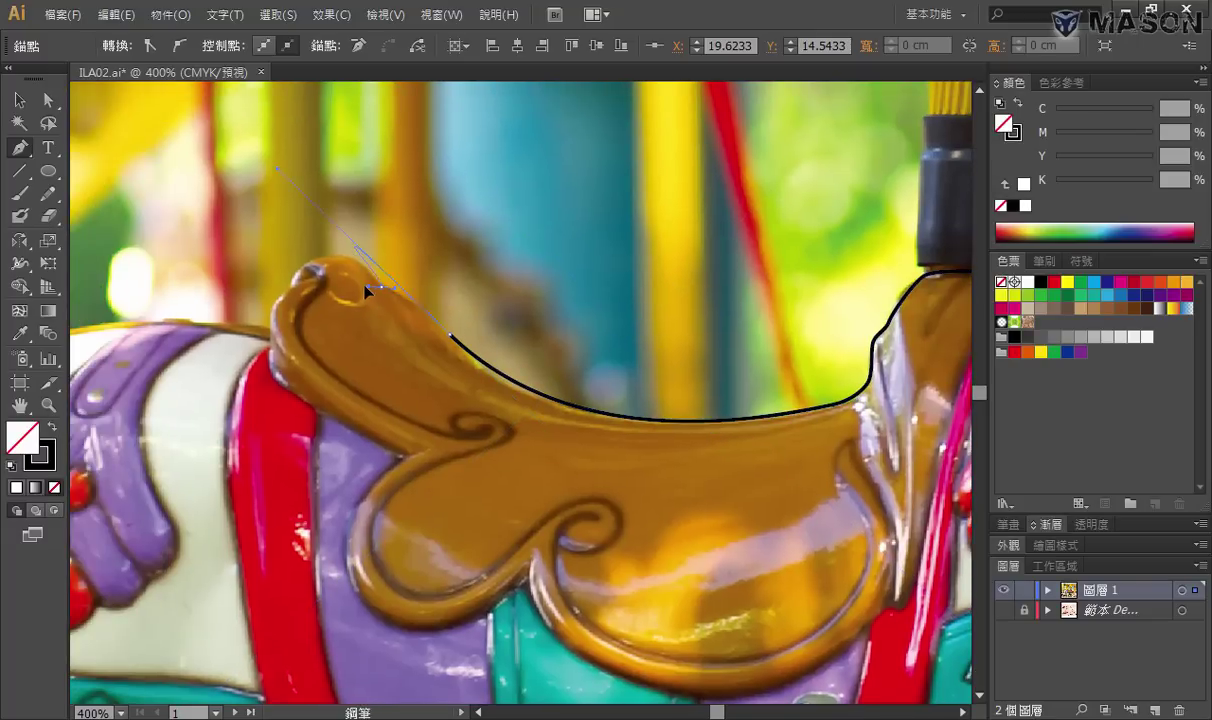
left_click(451, 334)
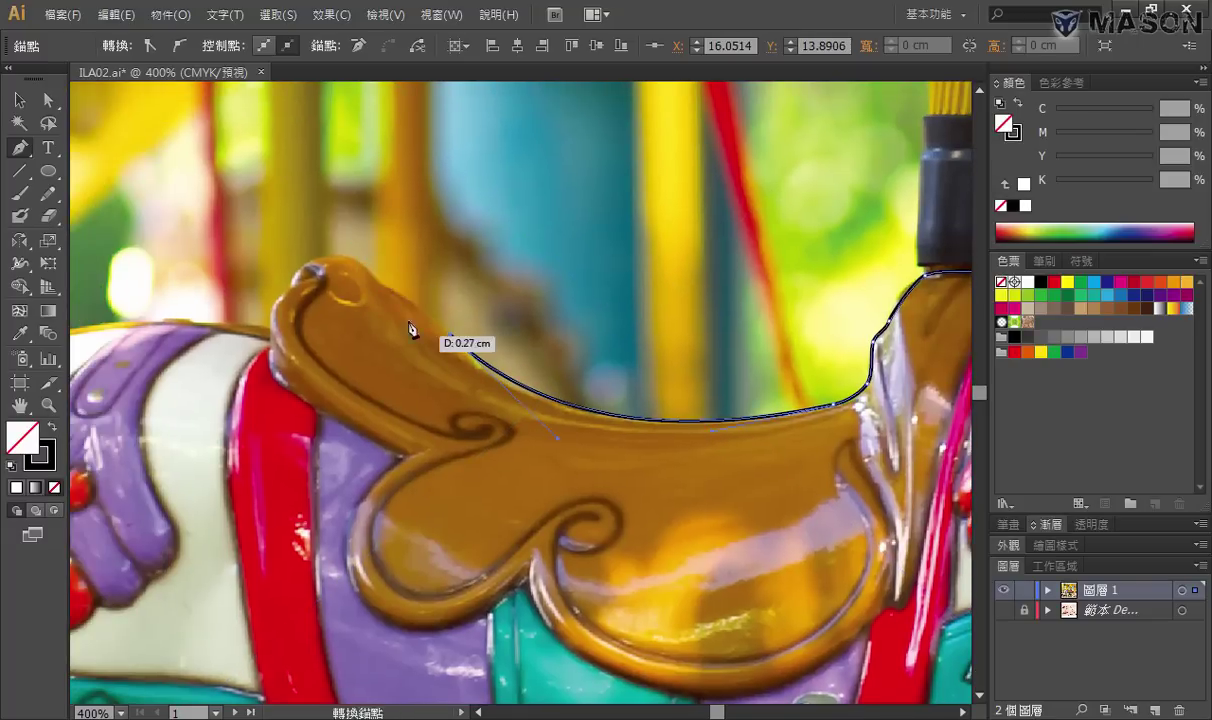
Extend the outline up to the saddle tip and curve it back along the saddle edge
left_click_drag(383, 288, 305, 262)
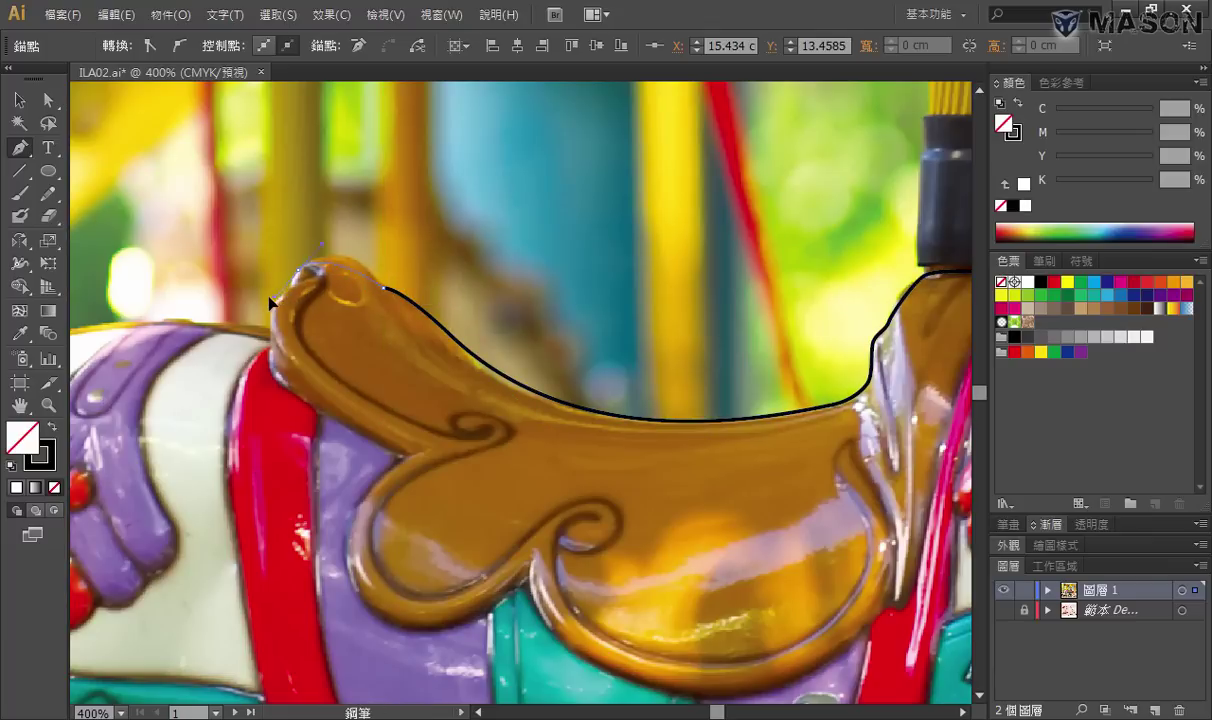
mouse_move(305, 268)
left_mouse_down()
mouse_move(258, 310)
mouse_move(650, 395)
mouse_move(235, 235)
left_mouse_up()
key("ctrl+plus")
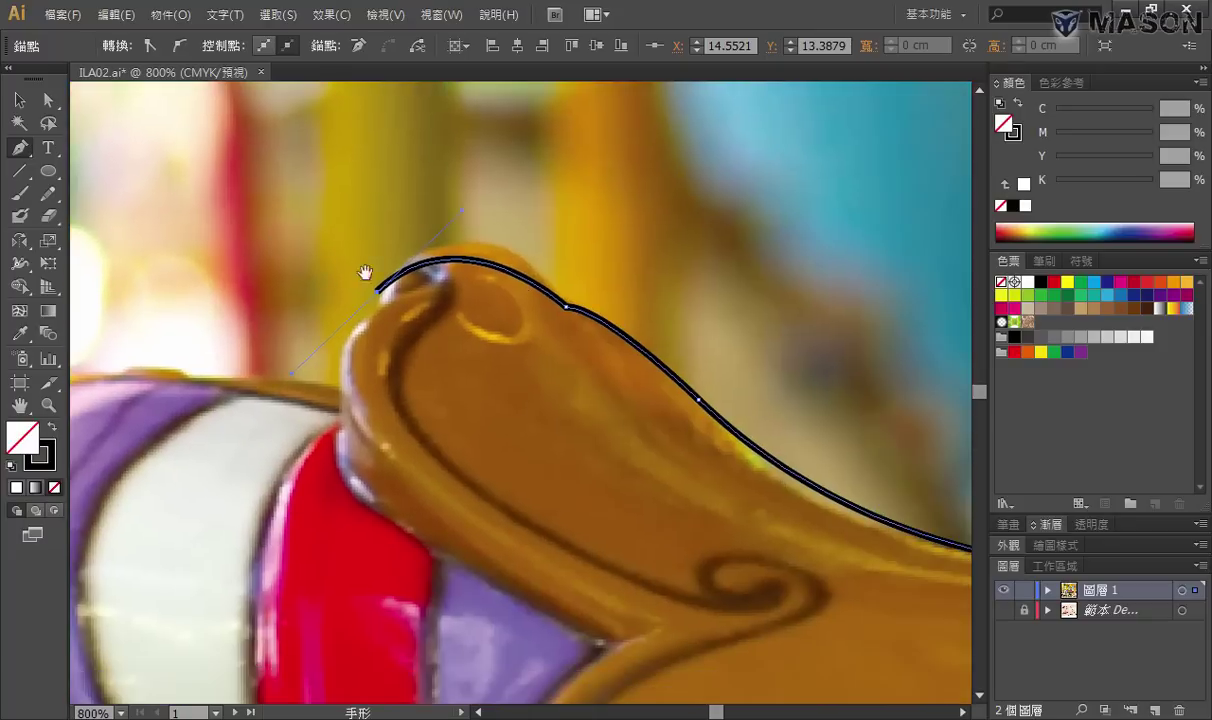
left_click_drag(476, 206, 484, 177)
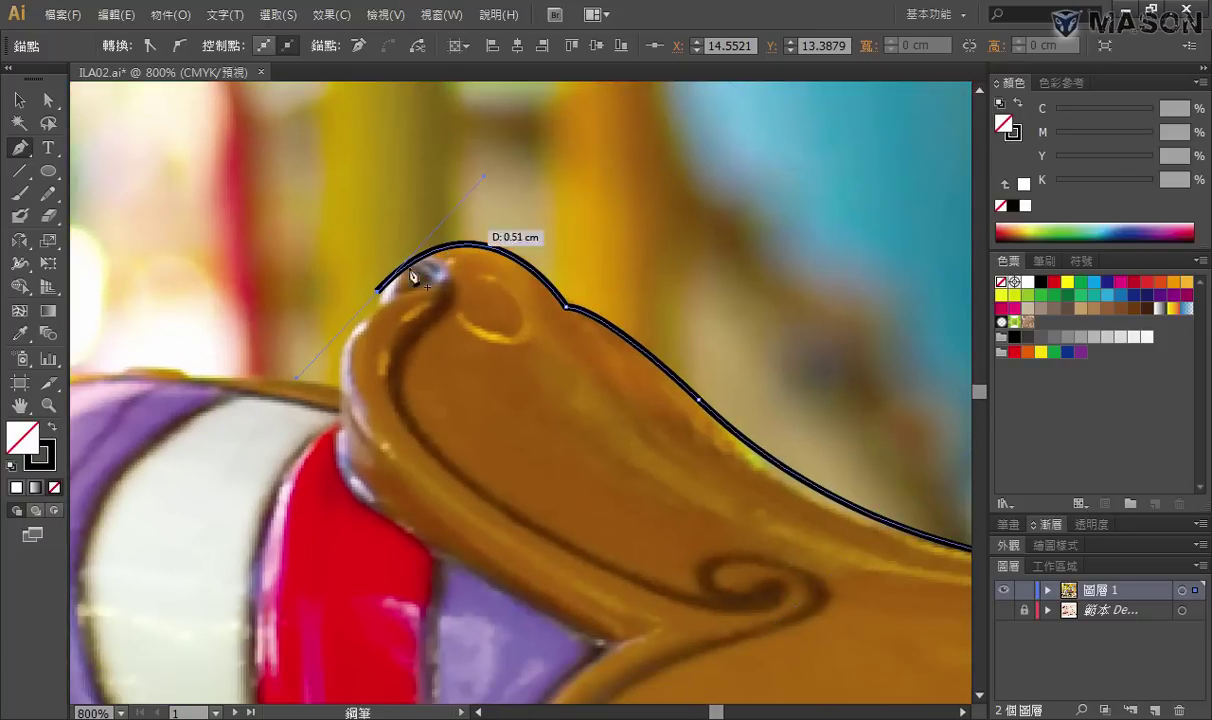
mouse_move(379, 292)
left_mouse_down()
mouse_move(345, 420)
mouse_move(335, 379)
left_mouse_up()
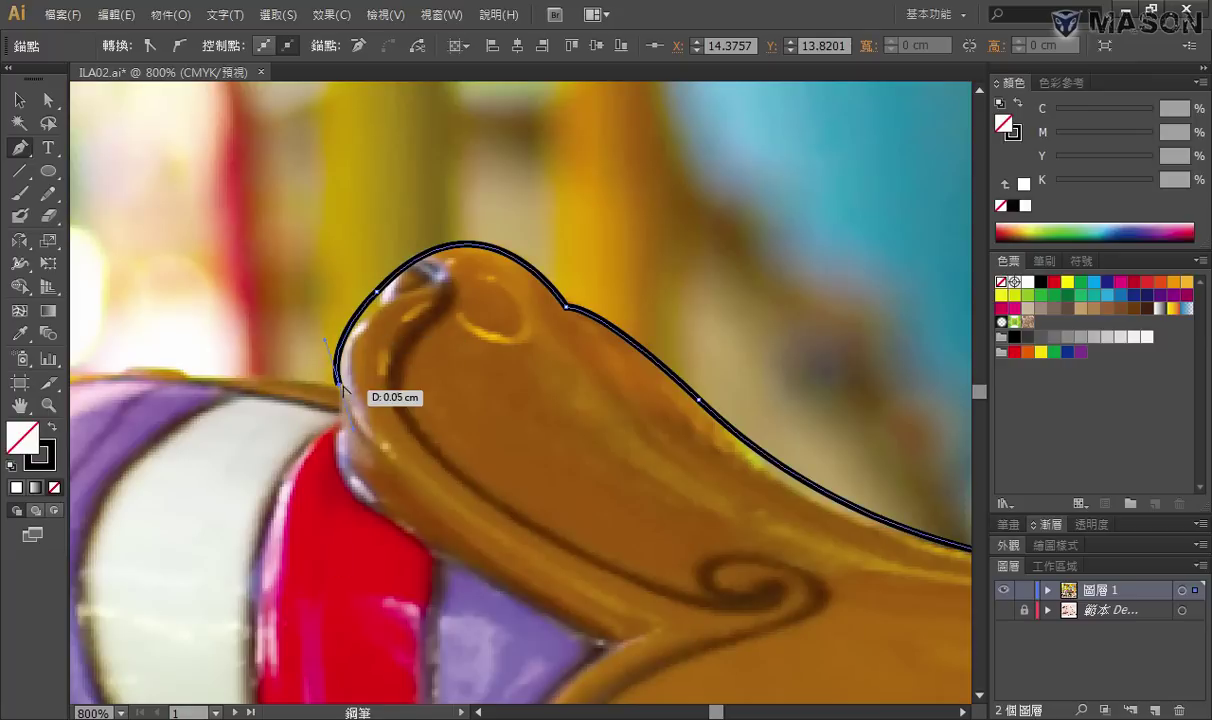
left_click_drag(428, 370, 535, 360)
left_click(535, 360, "ctrl+alt")
left_click_drag(284, 440, 609, 400)
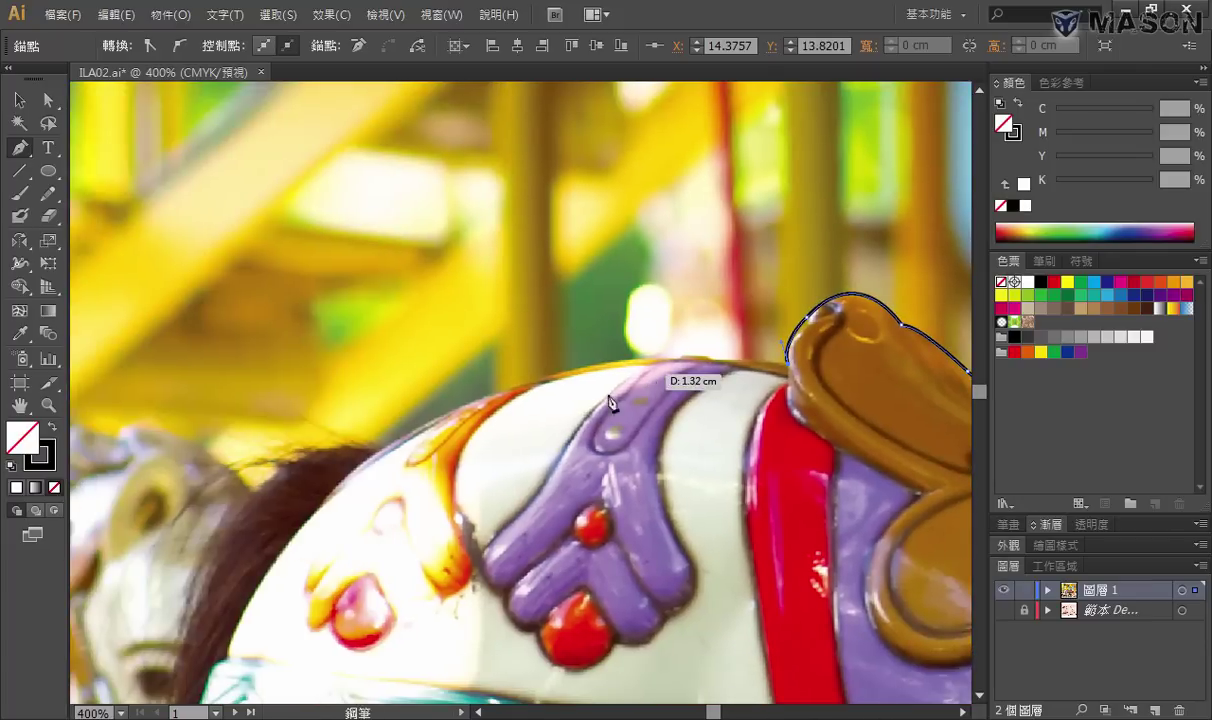
Curve the outline along the horse's back and down the neck beside the mane
left_click_drag(384, 449, 333, 503)
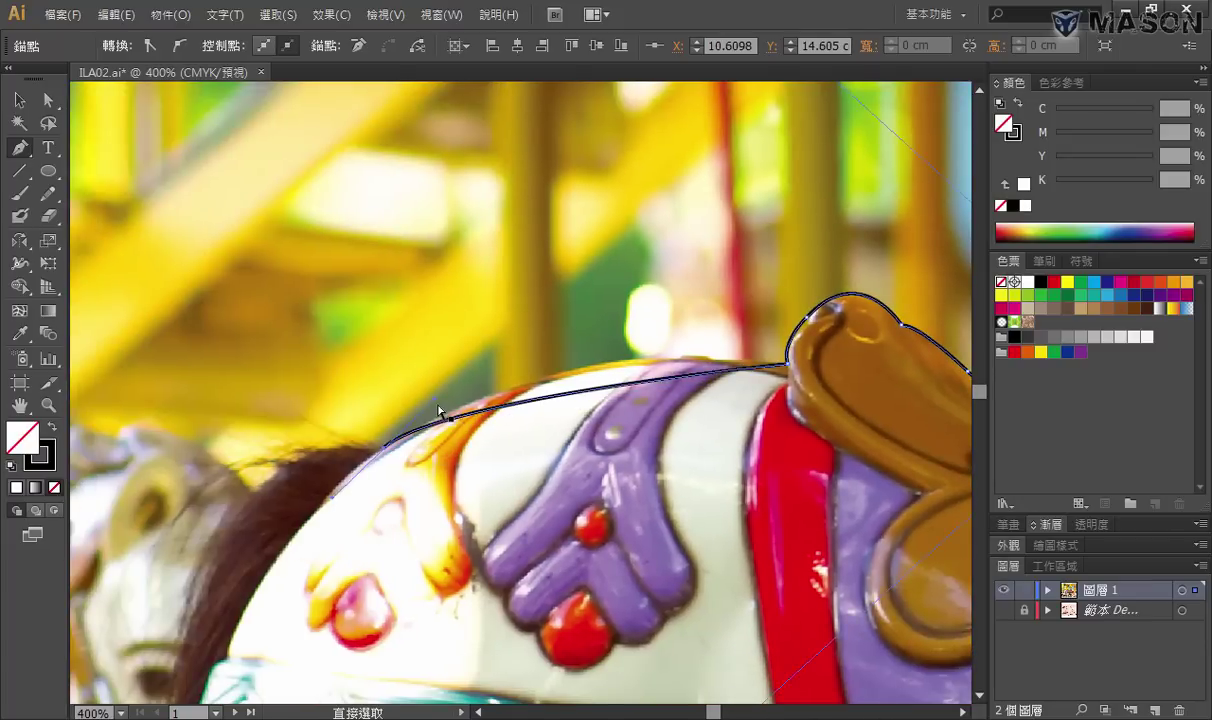
left_click_drag(458, 388, 559, 330)
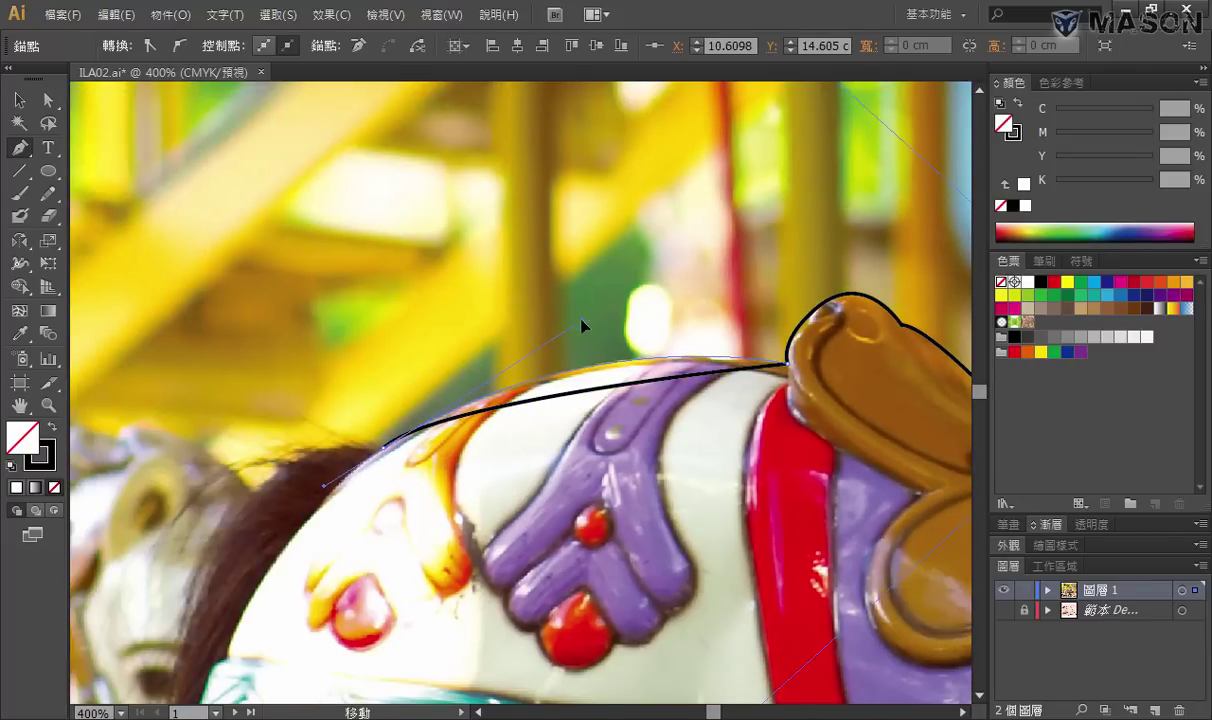
left_click(446, 424)
key("ctrl+minus")
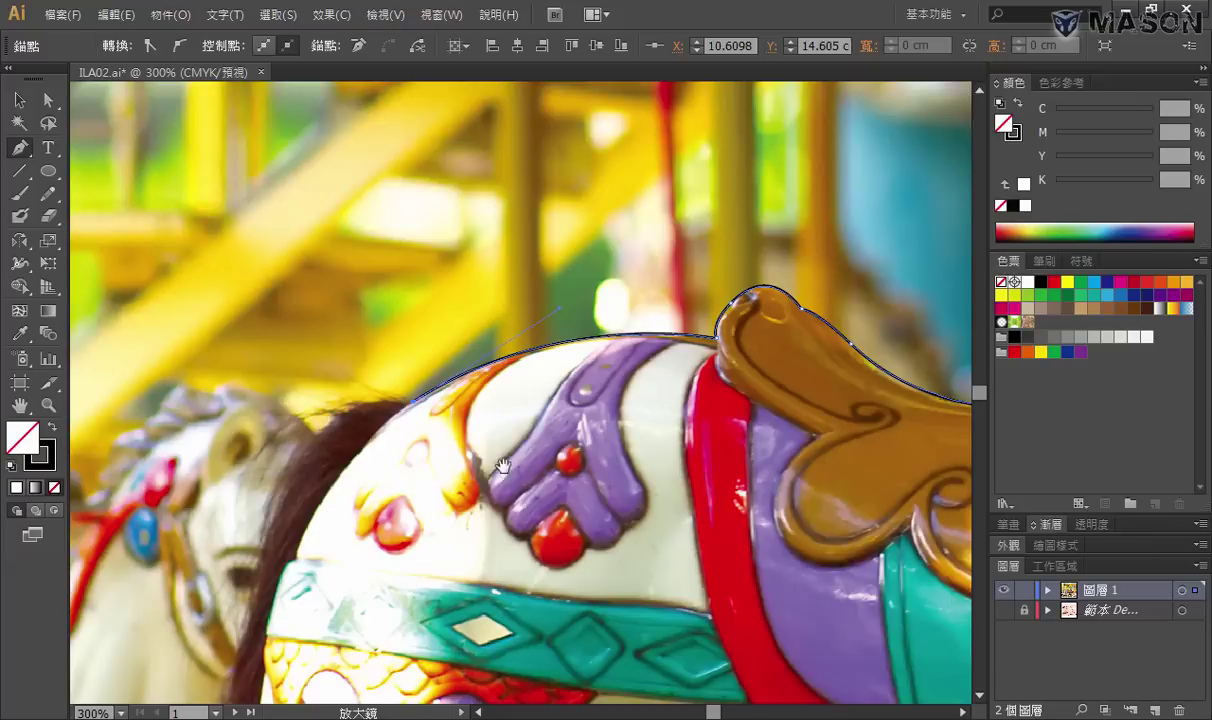
mouse_move(387, 433)
left_mouse_down()
mouse_move(509, 257)
mouse_move(428, 290)
mouse_move(477, 121)
left_mouse_up()
left_click(411, 380)
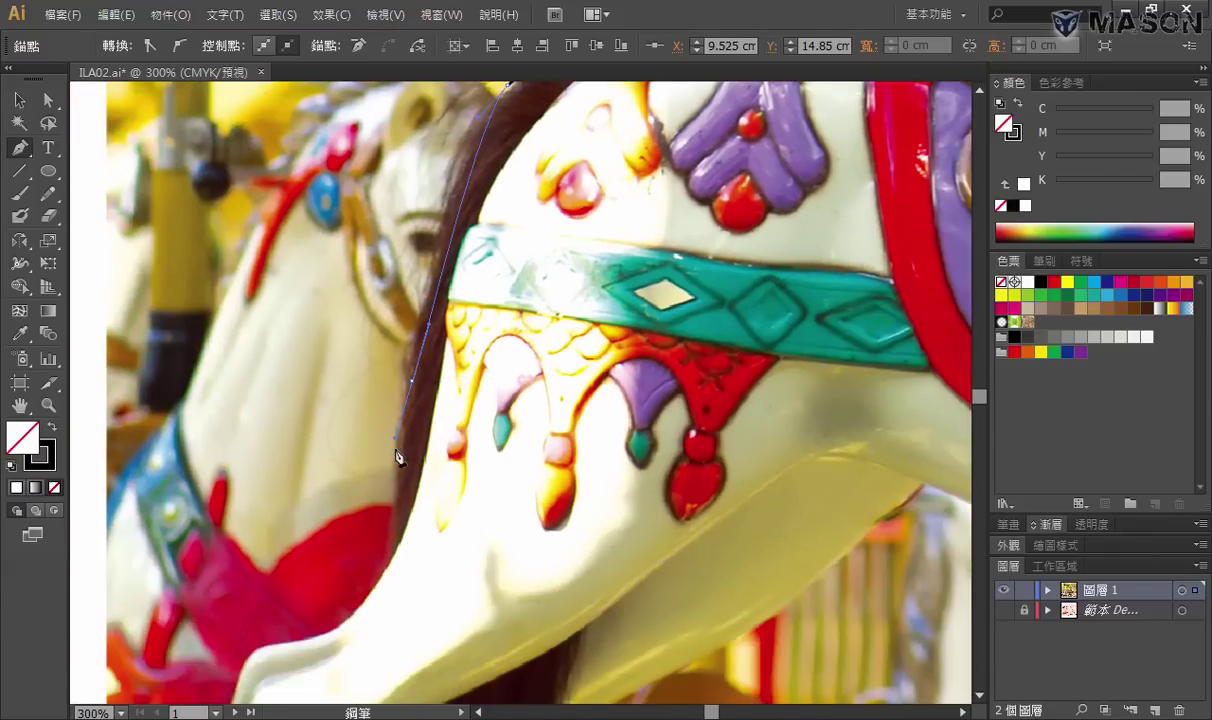
left_click_drag(397, 450, 397, 557)
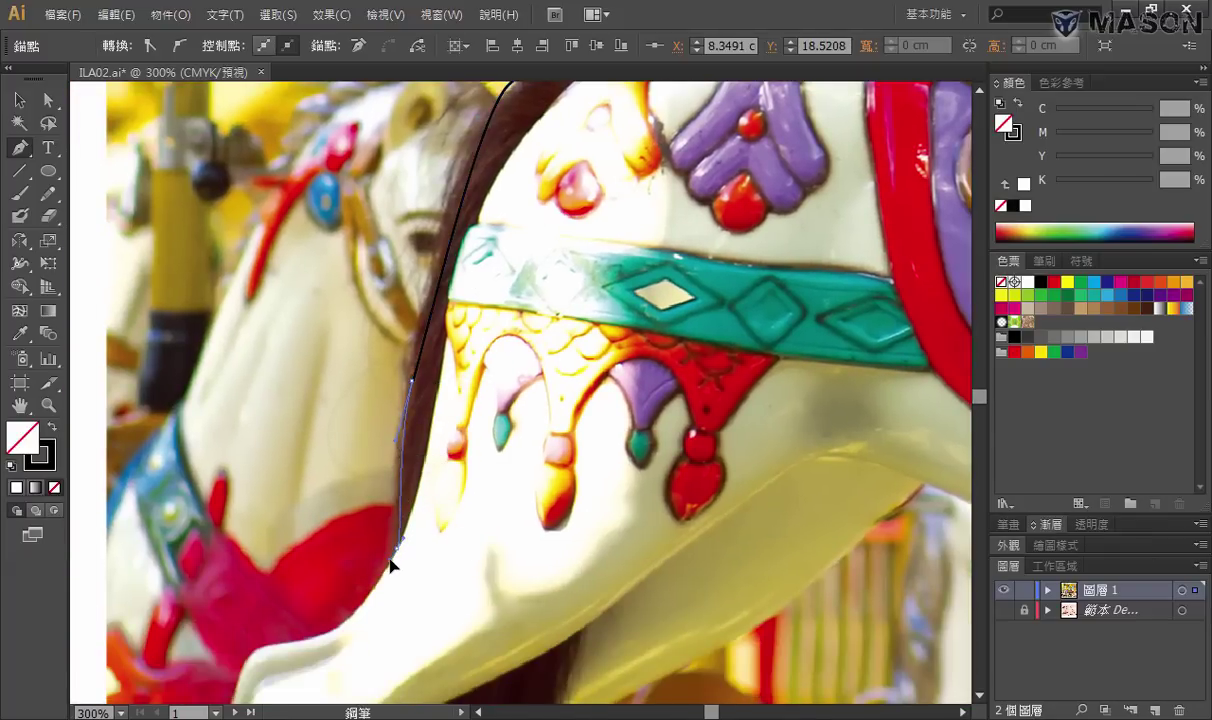
Continue the outline down the lower neck toward the chest with a sharp corner point
mouse_move(518, 103)
left_mouse_down()
mouse_move(455, 311)
mouse_move(407, 245)
left_mouse_up()
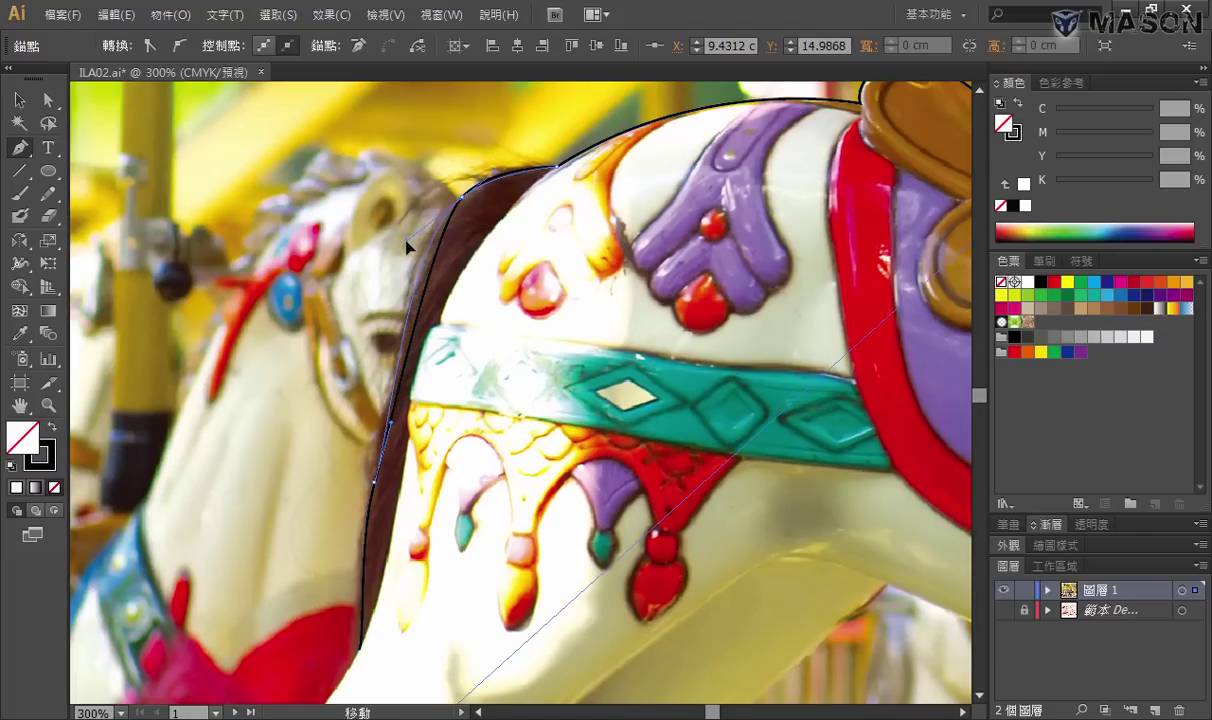
left_click_drag(510, 455, 538, 330)
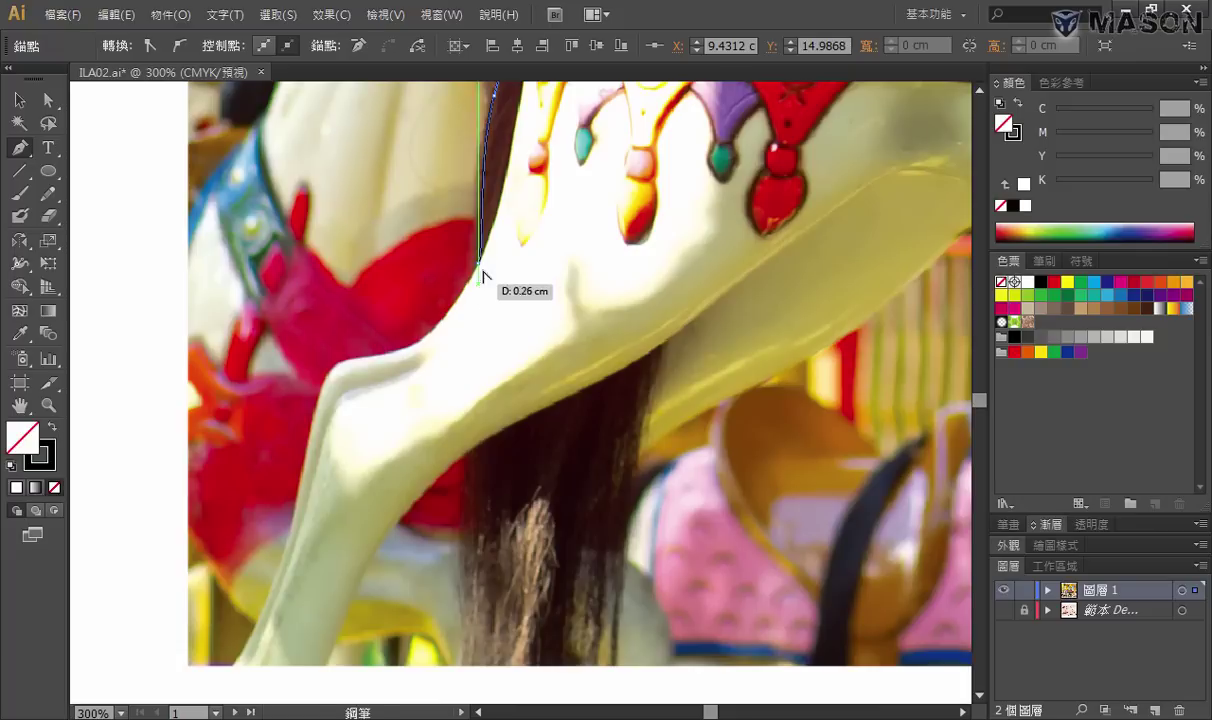
mouse_move(480, 266)
left_mouse_down()
mouse_move(381, 367)
mouse_move(357, 355)
left_mouse_up()
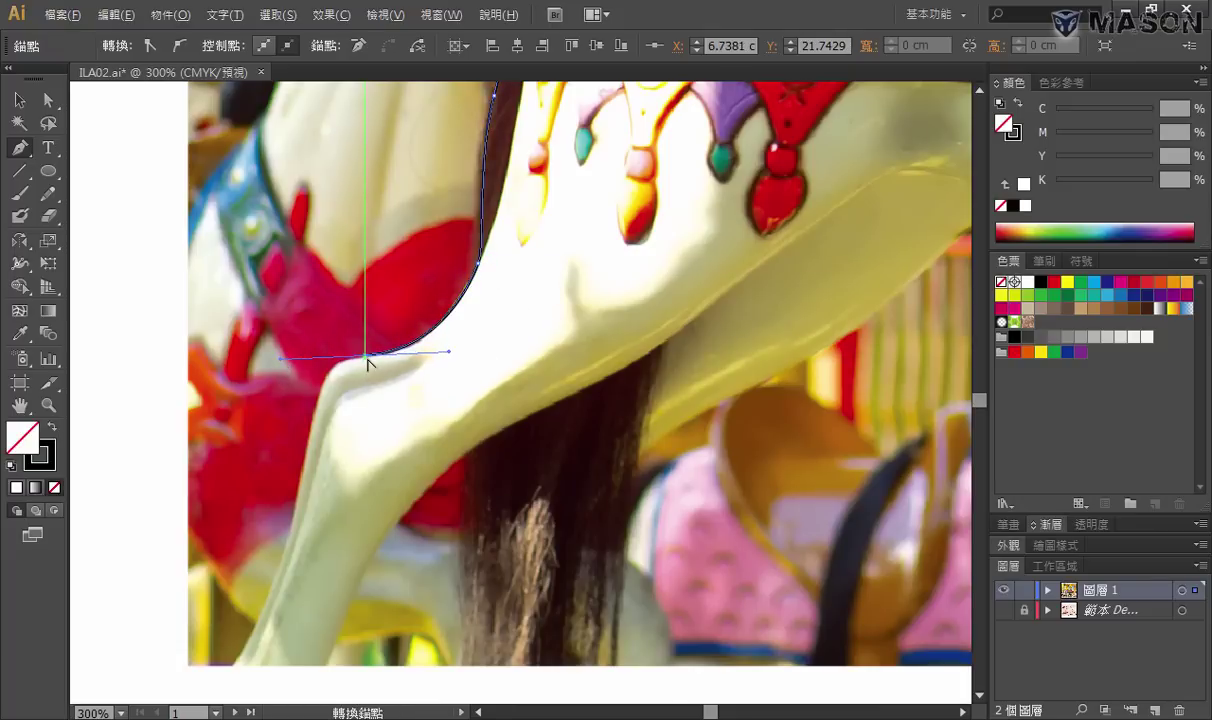
left_click(368, 354, "alt")
key("Return")
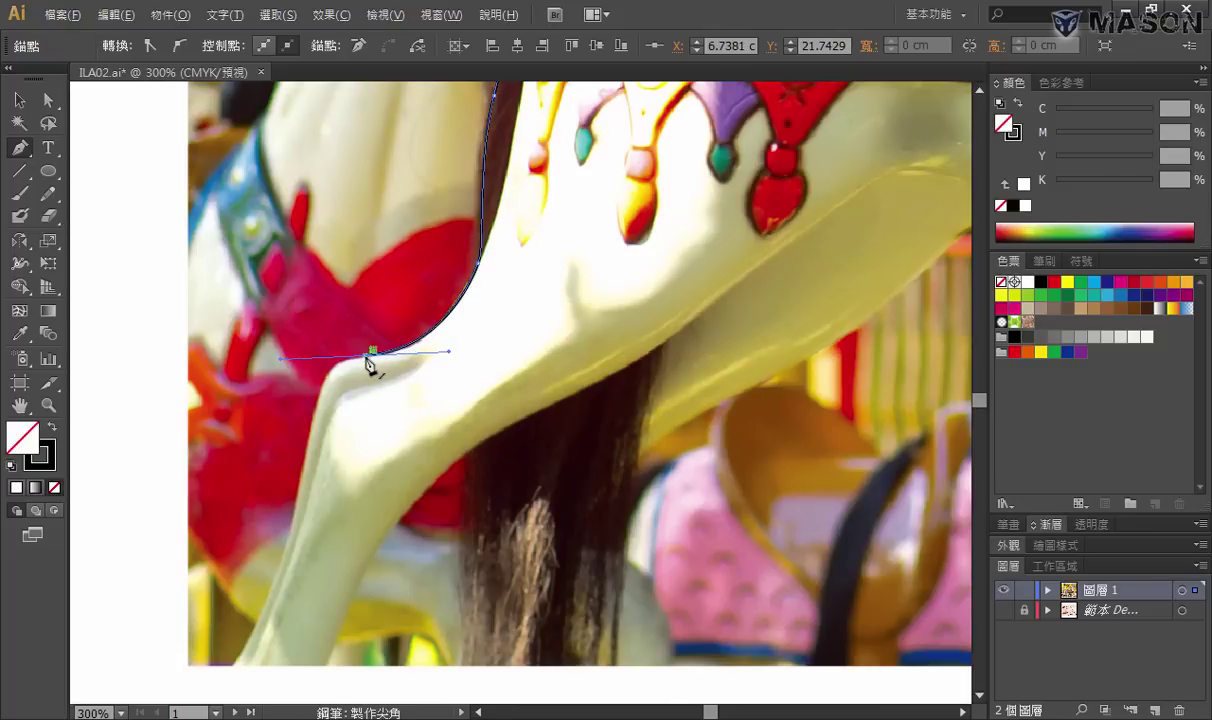
mouse_move(367, 355)
left_mouse_down()
mouse_move(396, 375)
mouse_move(404, 257)
mouse_move(395, 263)
mouse_move(407, 268)
left_mouse_up()
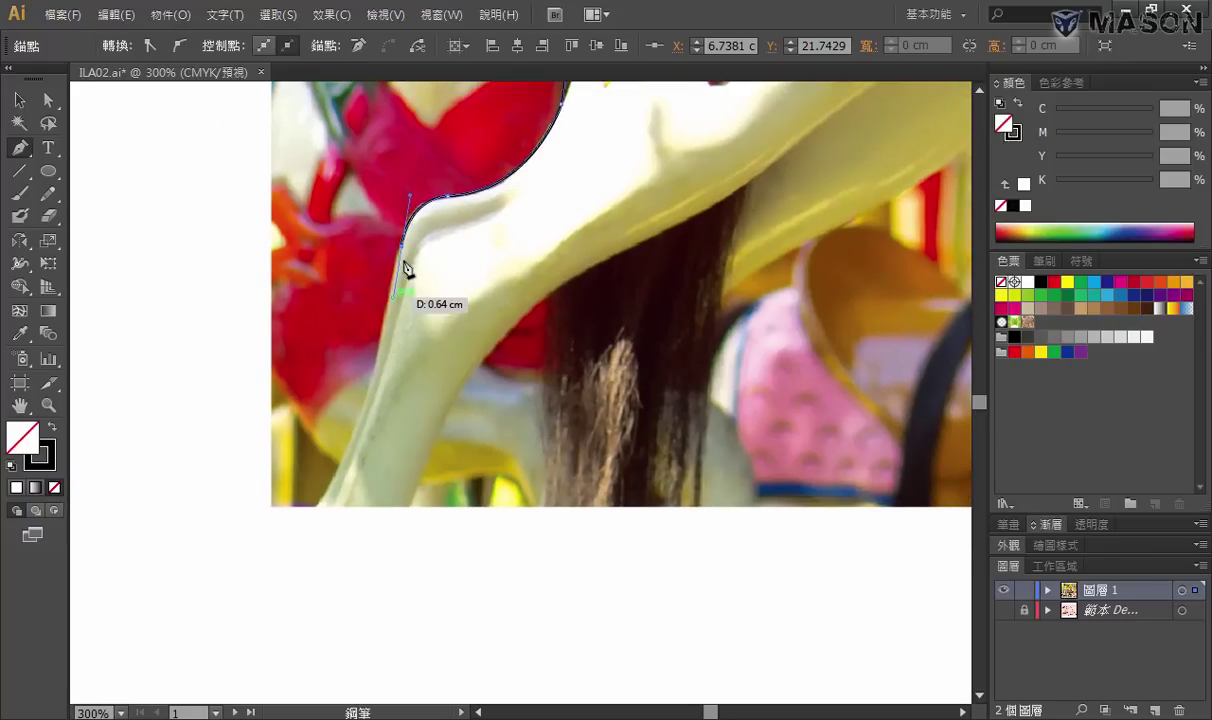
Trace down the front leg, along the page bottom, and back up toward the belly
mouse_move(313, 505)
left_mouse_down()
mouse_move(275, 518)
mouse_move(270, 544)
left_mouse_up()
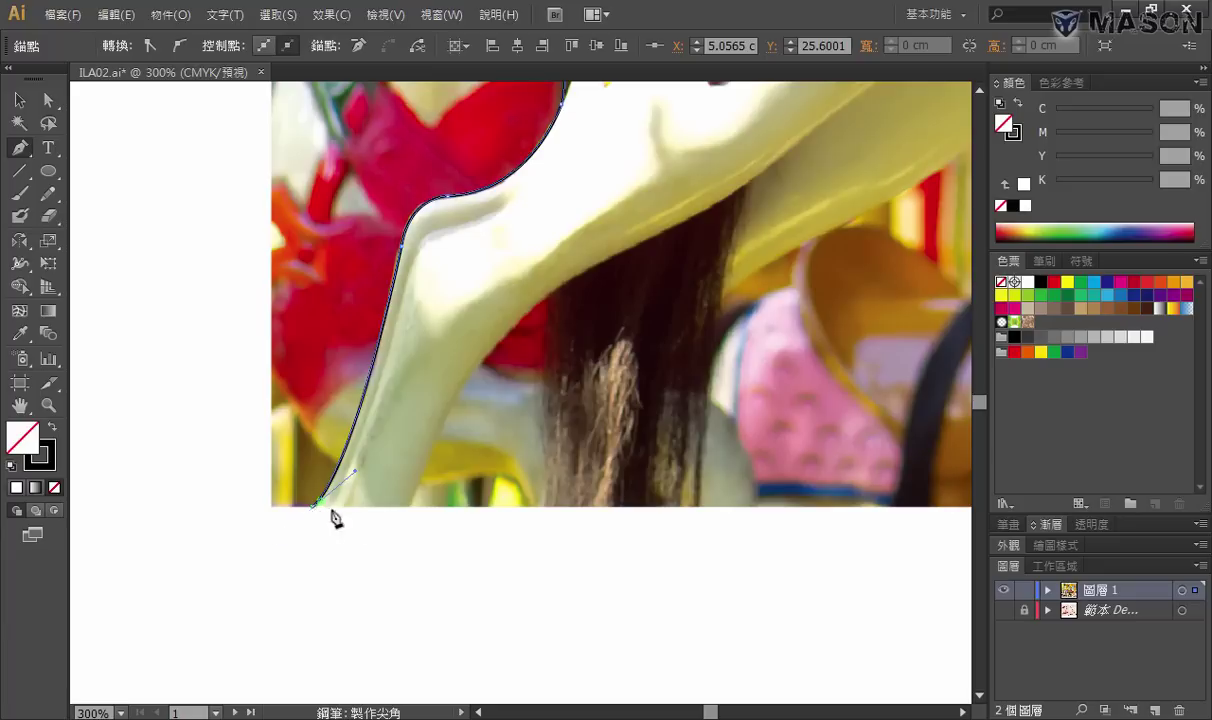
left_click_drag(330, 510, 410, 508)
left_click(409, 507)
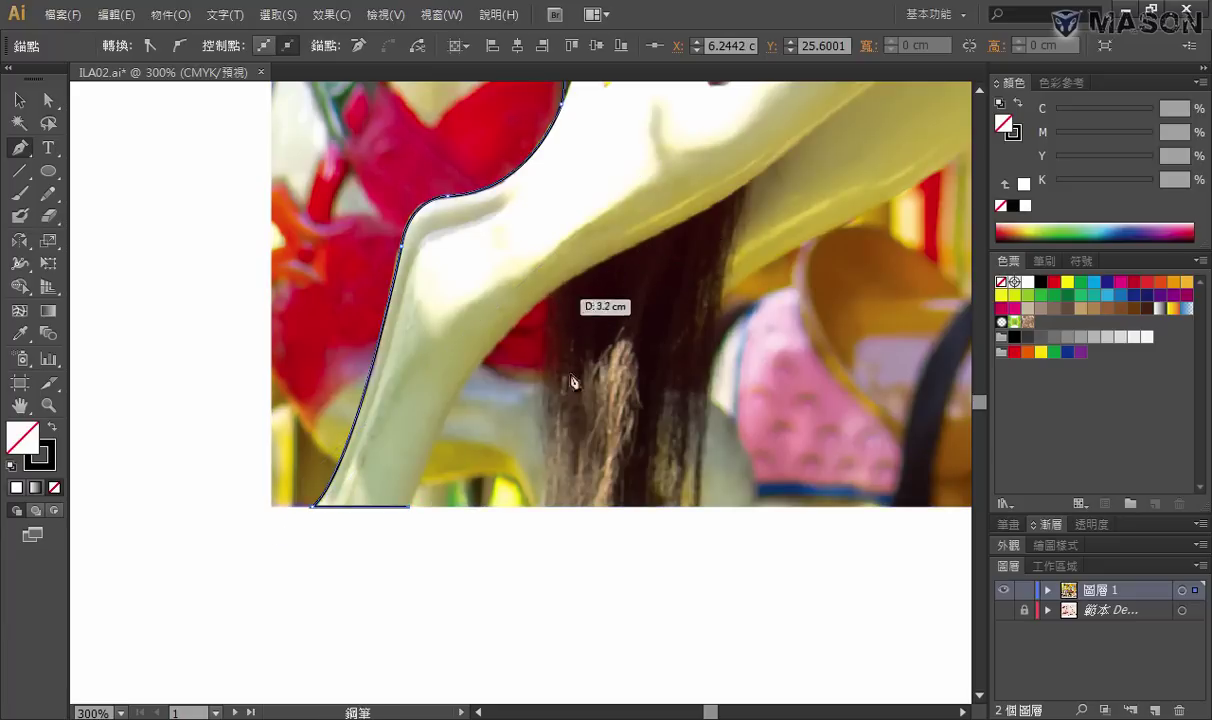
left_click_drag(545, 298, 571, 293)
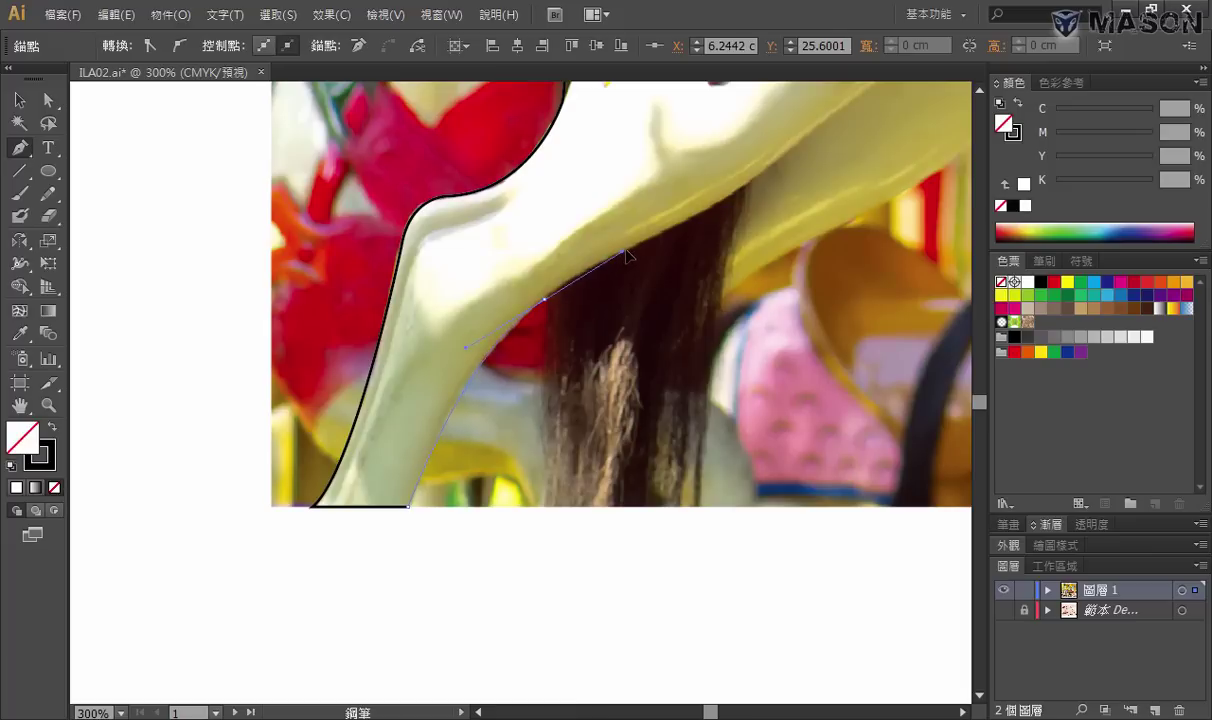
left_click_drag(627, 255, 625, 251)
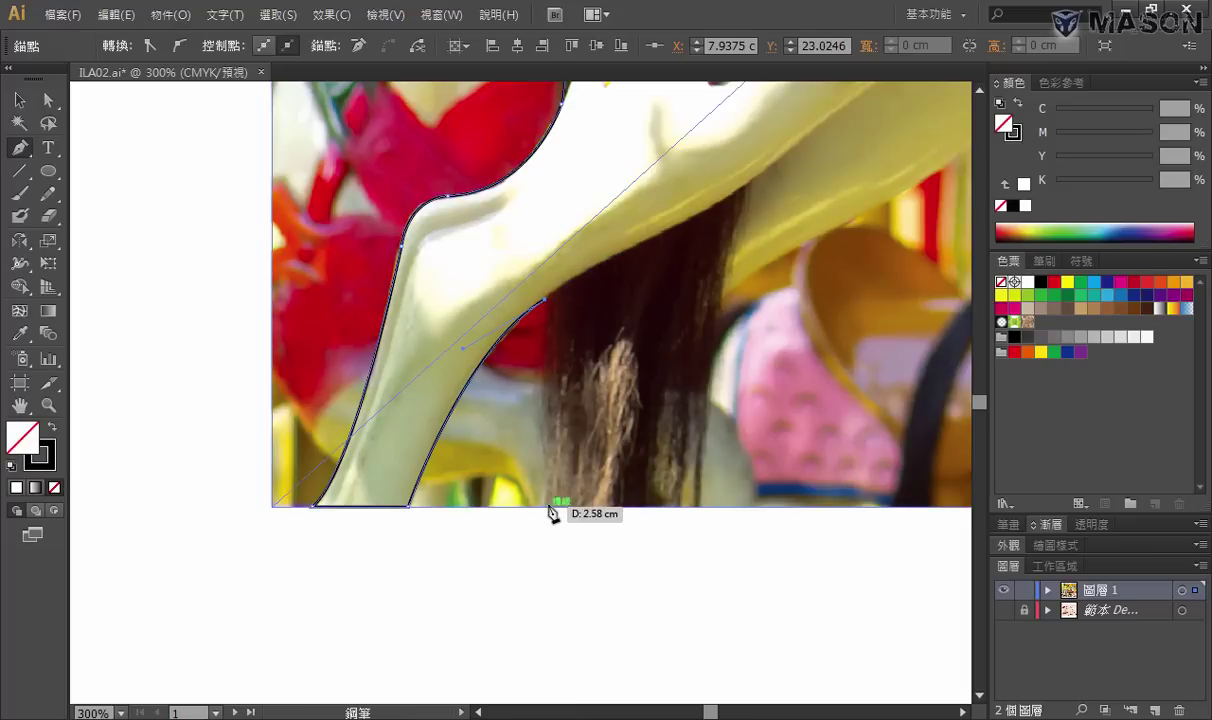
mouse_move(549, 507)
left_mouse_down()
mouse_move(531, 520)
mouse_move(550, 512)
left_mouse_up()
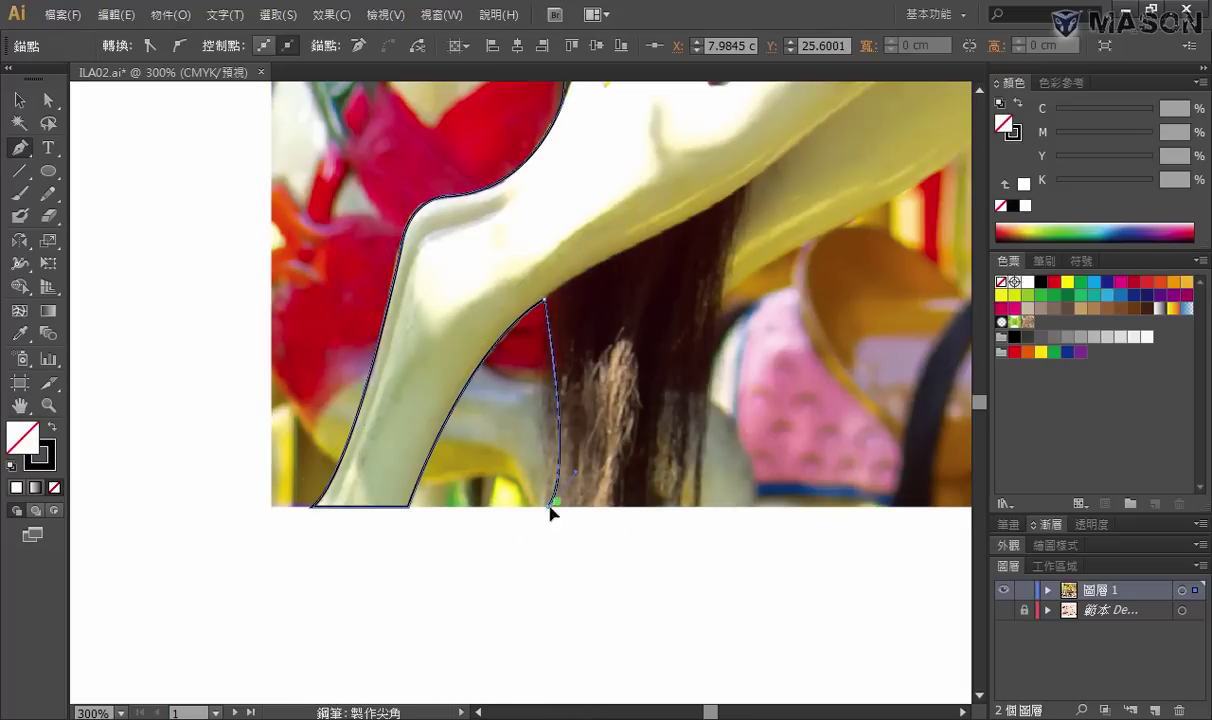
left_click(700, 507)
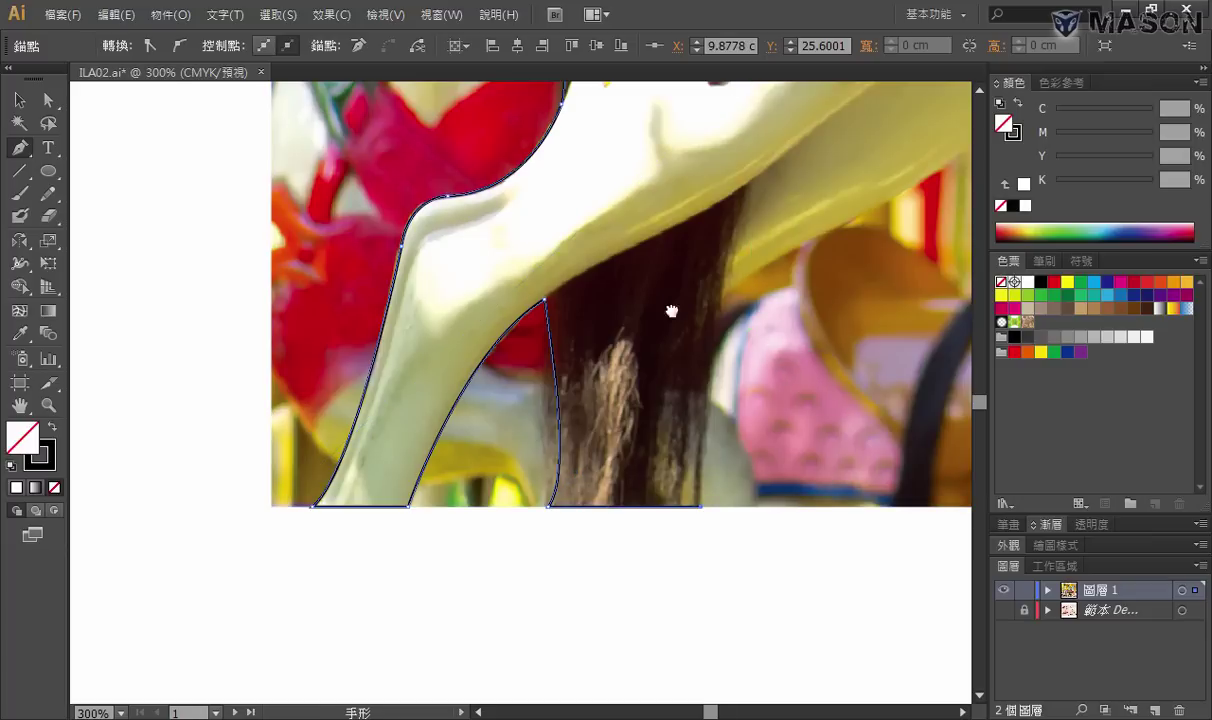
mouse_move(732, 317)
left_mouse_down()
mouse_move(648, 378)
mouse_move(598, 387)
mouse_move(610, 383)
left_mouse_up()
left_click(641, 360)
Trace the outline along the belly edge and around the belt to its lower edge
left_click(571, 405, "ctrl")
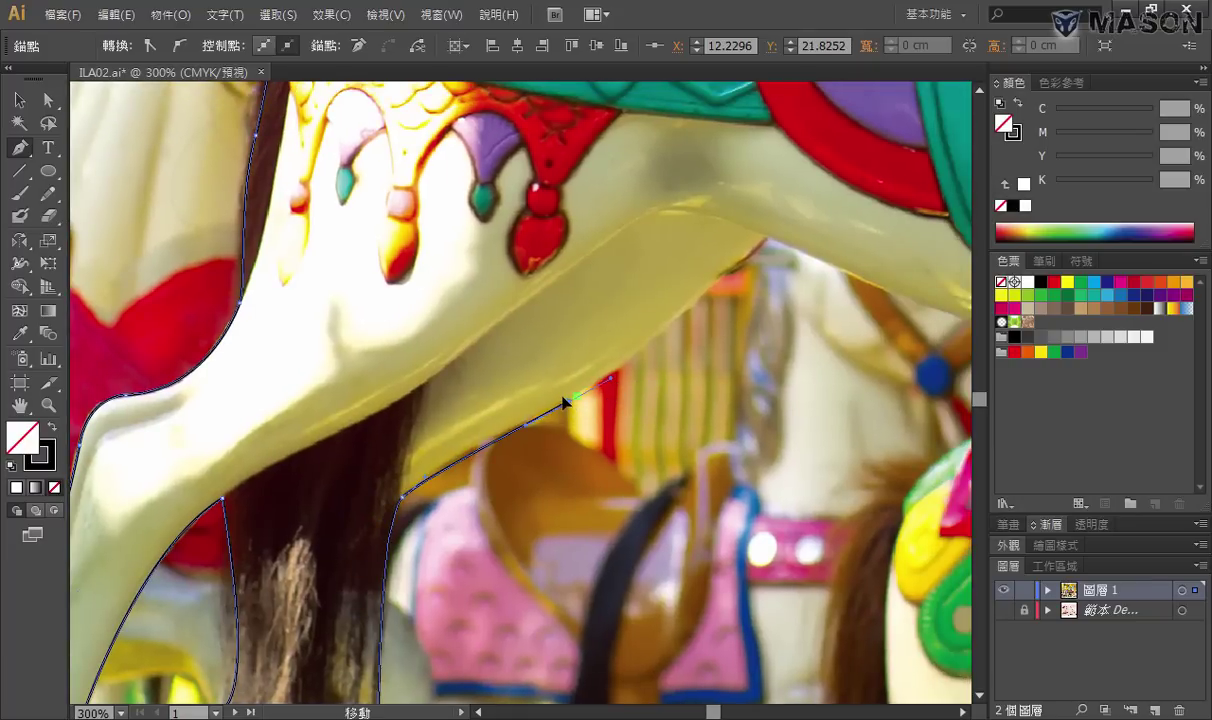
left_click_drag(767, 237, 778, 232)
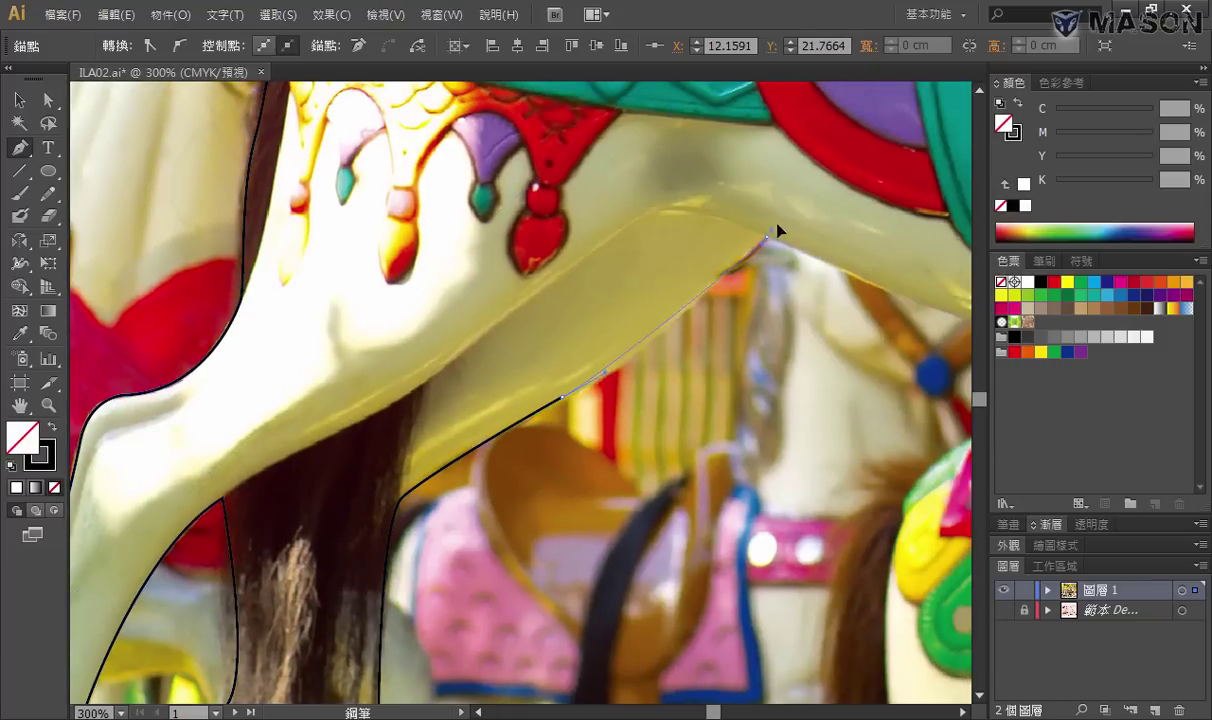
left_click_drag(833, 311, 316, 379)
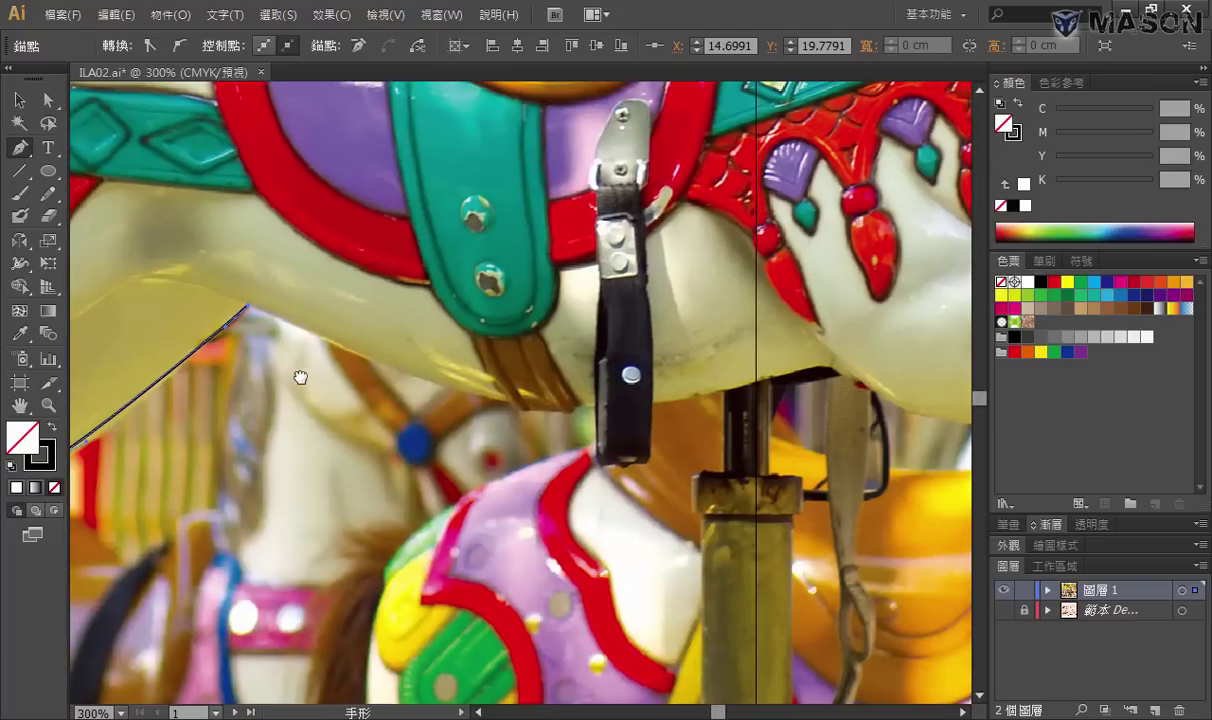
left_click_drag(512, 405, 546, 404)
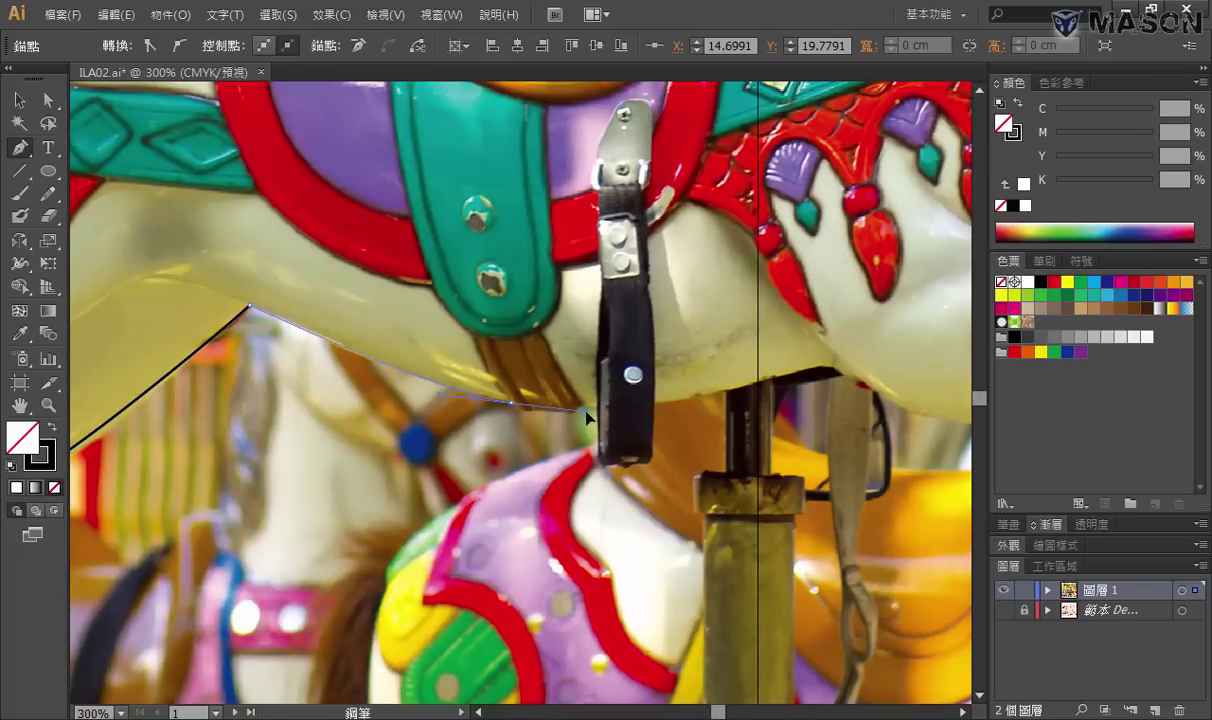
left_click(549, 426, "ctrl")
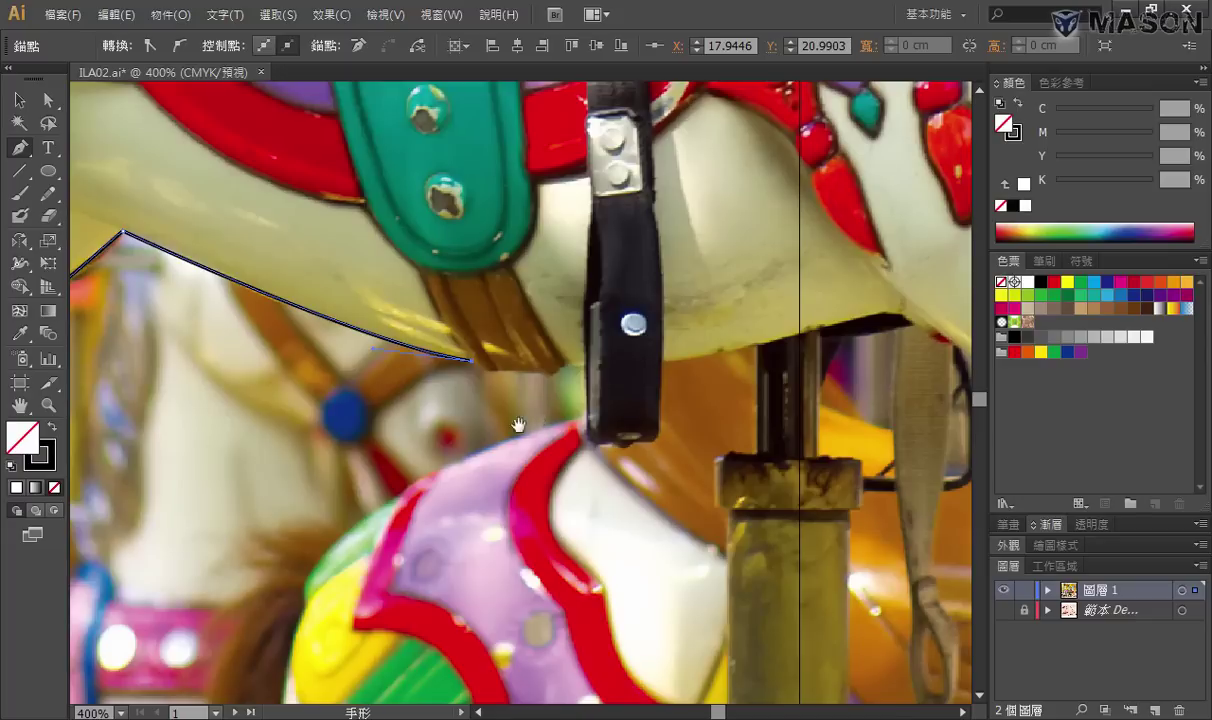
mouse_move(479, 370)
left_mouse_down()
mouse_move(567, 375)
mouse_move(588, 436)
mouse_move(645, 450)
mouse_move(666, 370)
mouse_move(343, 422)
left_mouse_up()
left_click_drag(560, 363, 578, 370)
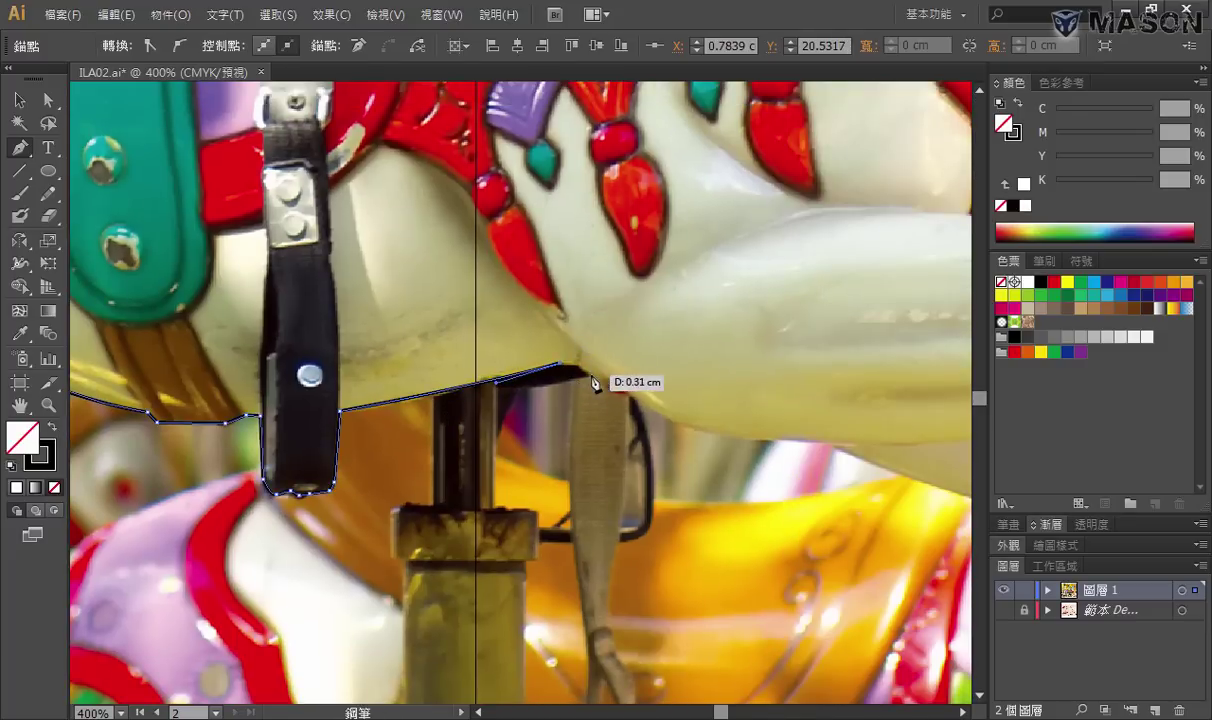
left_click_drag(628, 391, 635, 398)
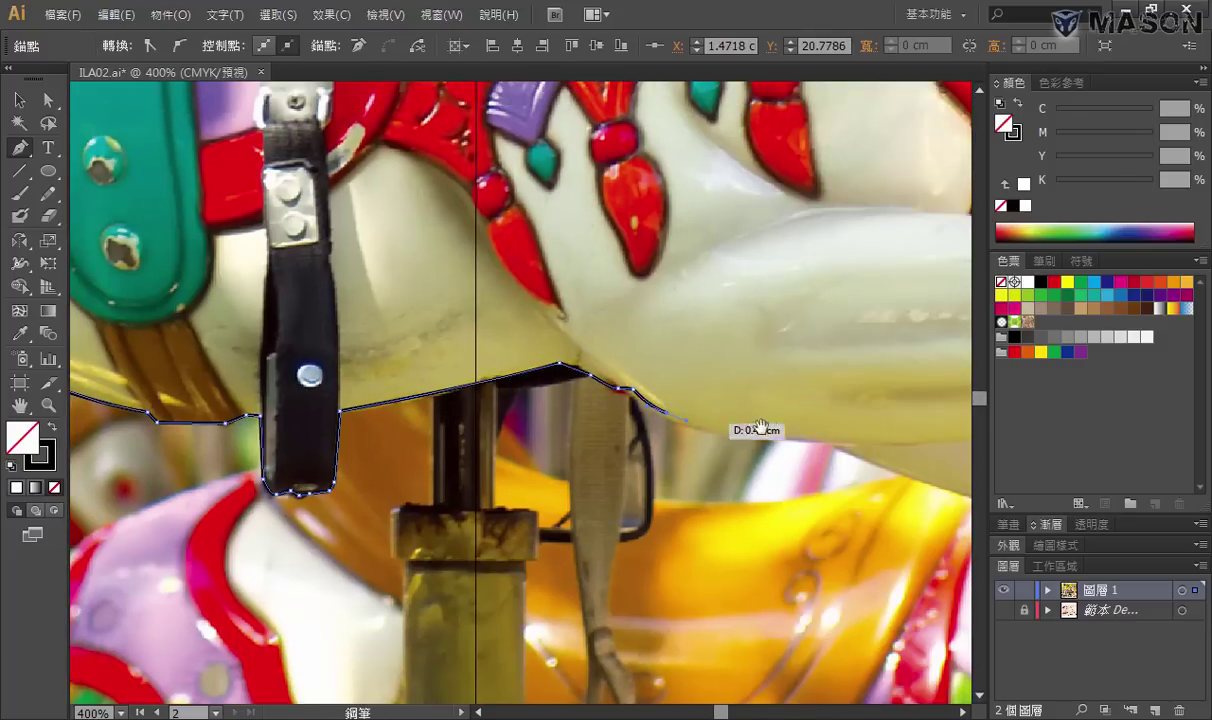
Curve the outline along the leg's underside, down the back leg and around the hoof
mouse_move(878, 474)
left_mouse_down()
mouse_move(533, 376)
mouse_move(474, 343)
left_mouse_up()
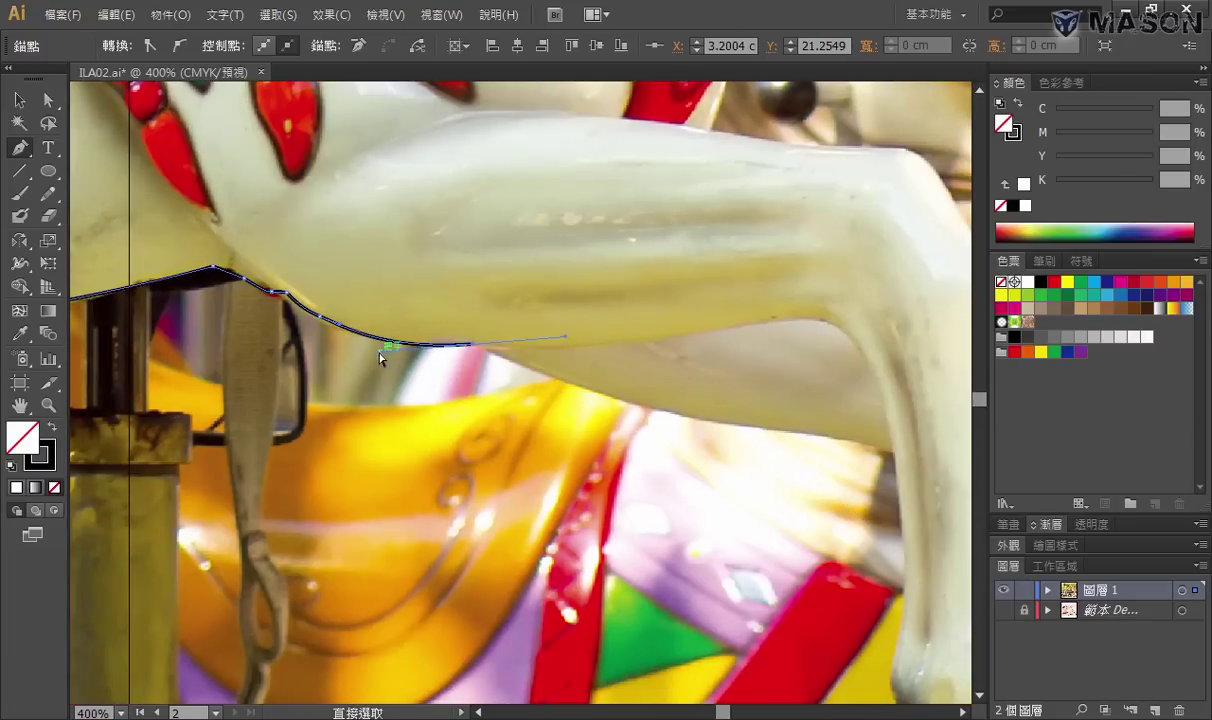
left_click_drag(613, 390, 433, 340)
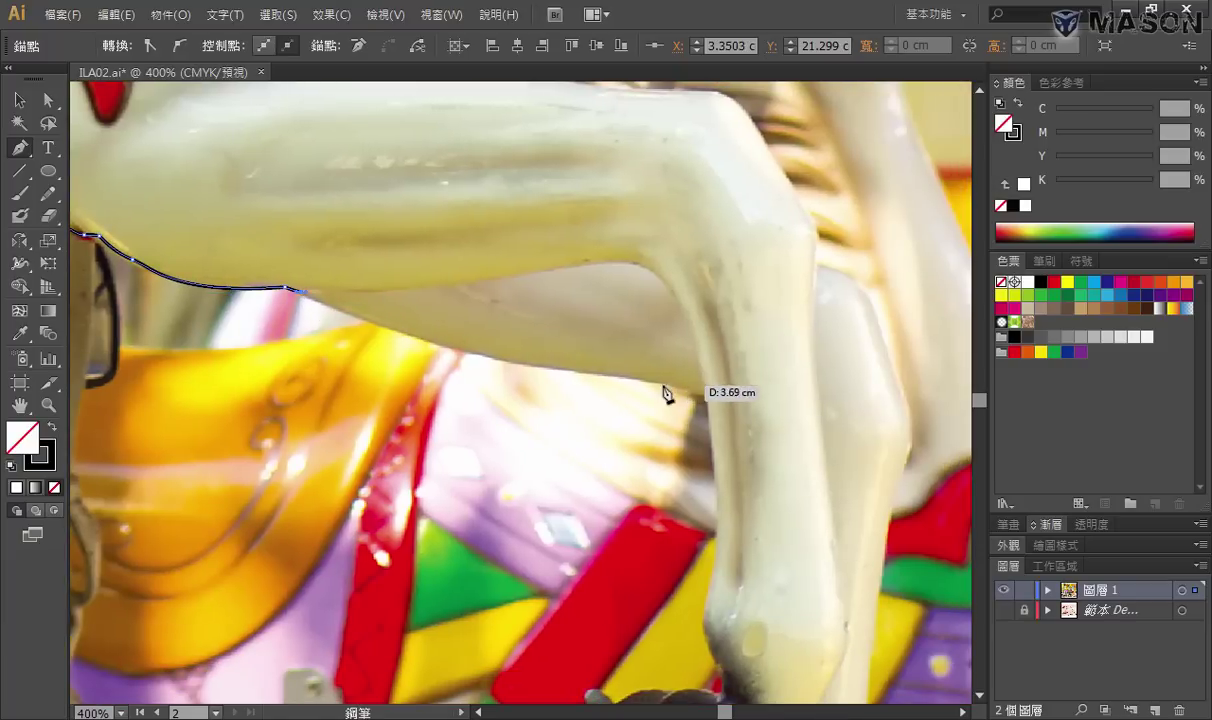
left_click(620, 378)
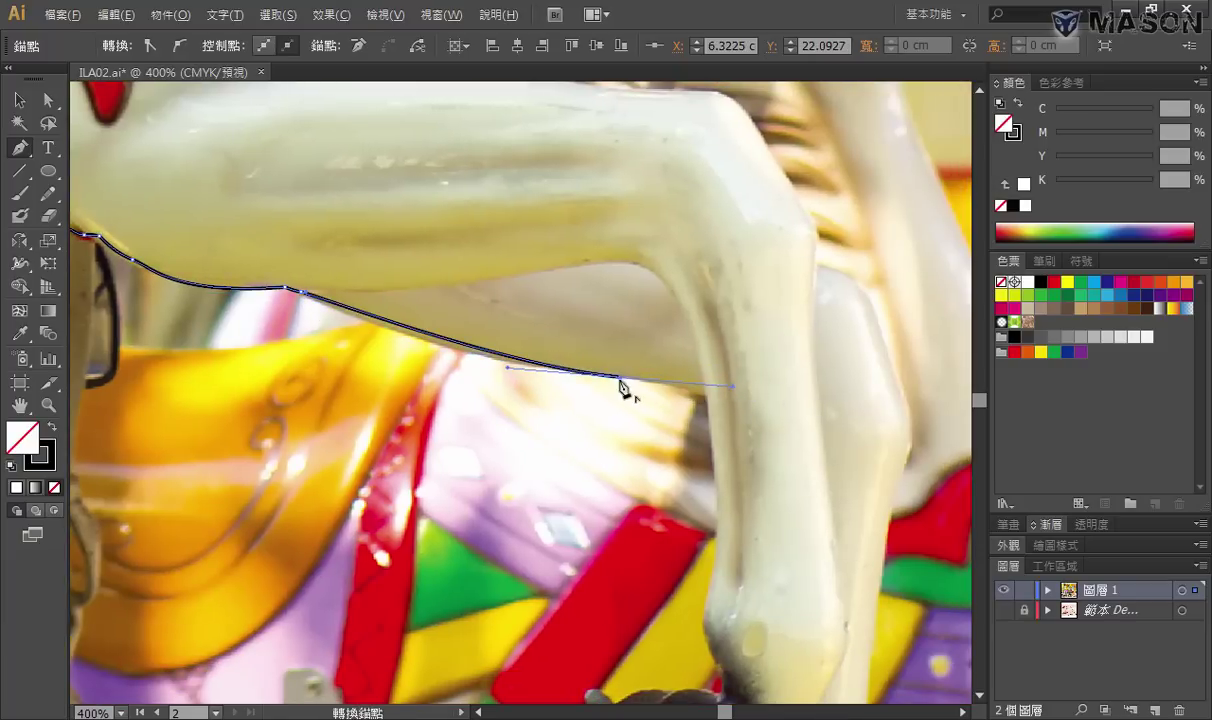
left_click(705, 390)
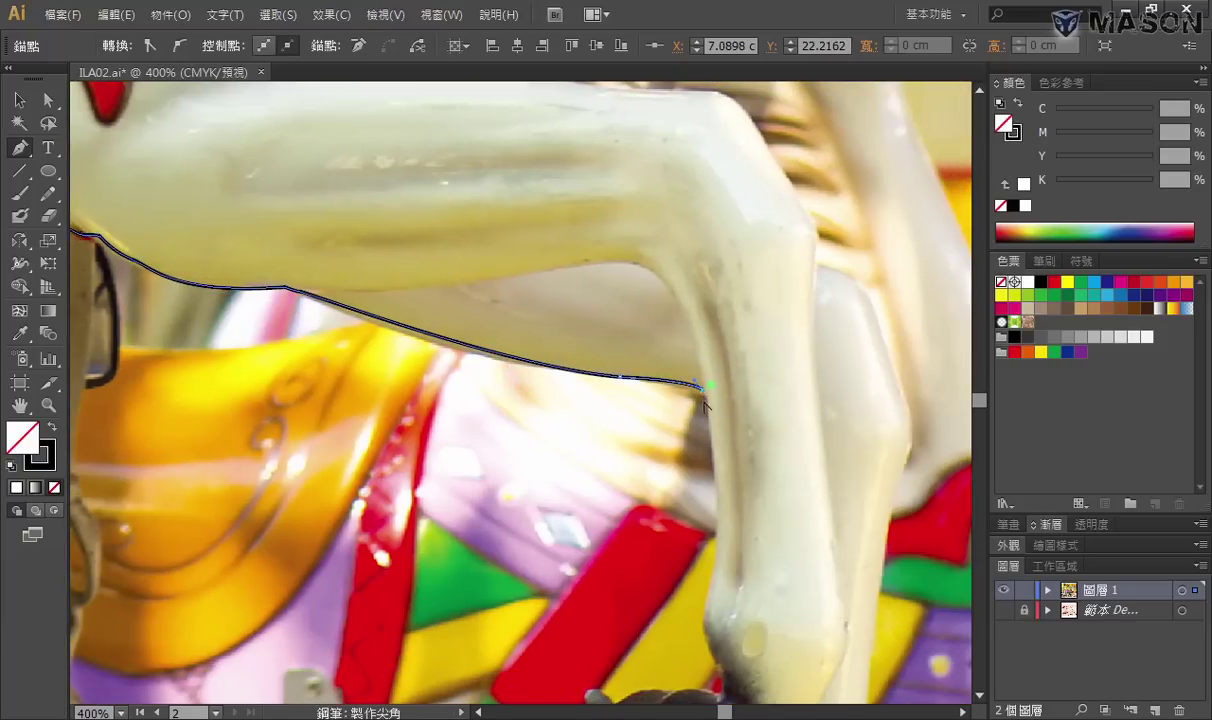
left_click_drag(740, 523, 672, 395)
mouse_move(656, 460)
left_mouse_down()
mouse_move(640, 502)
mouse_move(661, 568)
left_mouse_up()
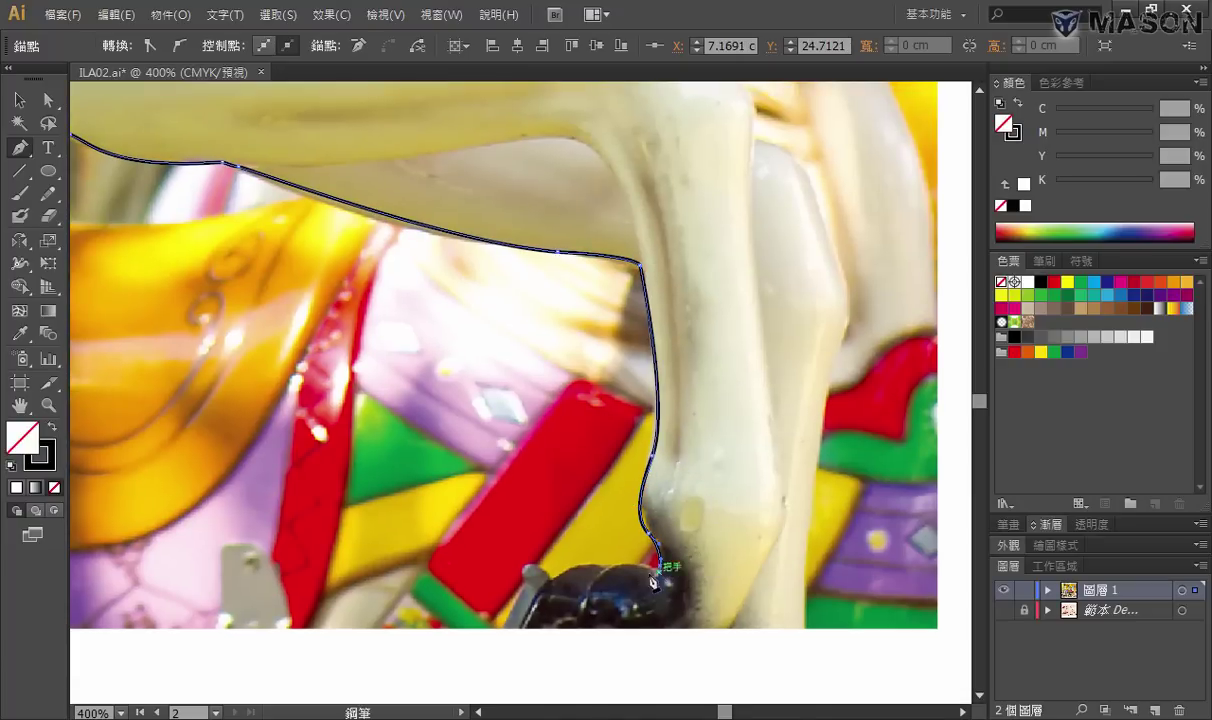
left_click_drag(548, 570, 528, 632)
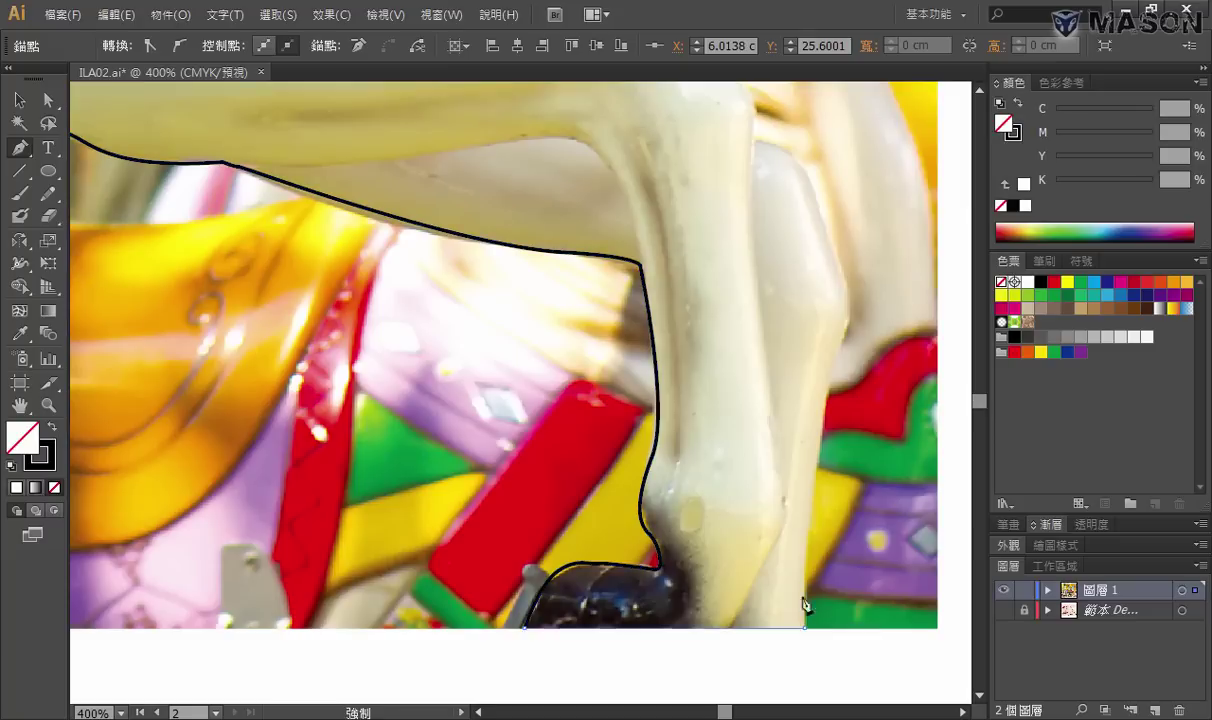
Add a corner along the bottom edge, curve up the leg's back, and zoom out to 200%
left_click(804, 604)
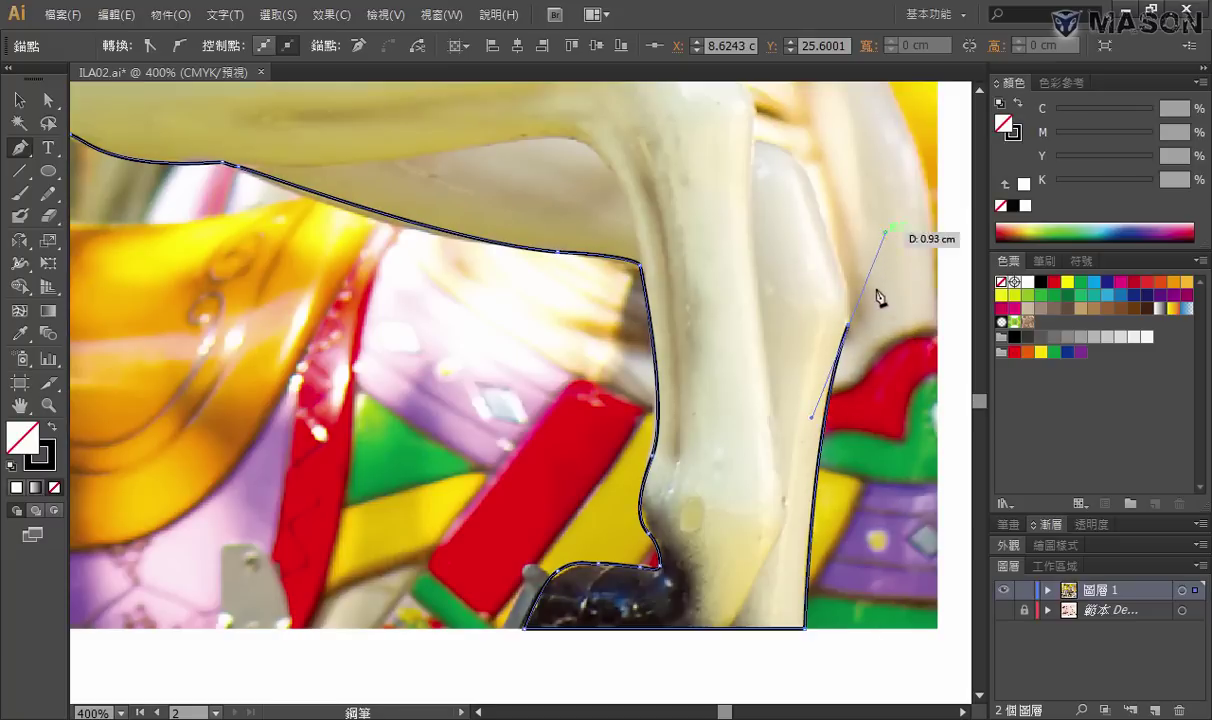
left_click_drag(882, 262, 860, 320)
left_click_drag(802, 187, 797, 287)
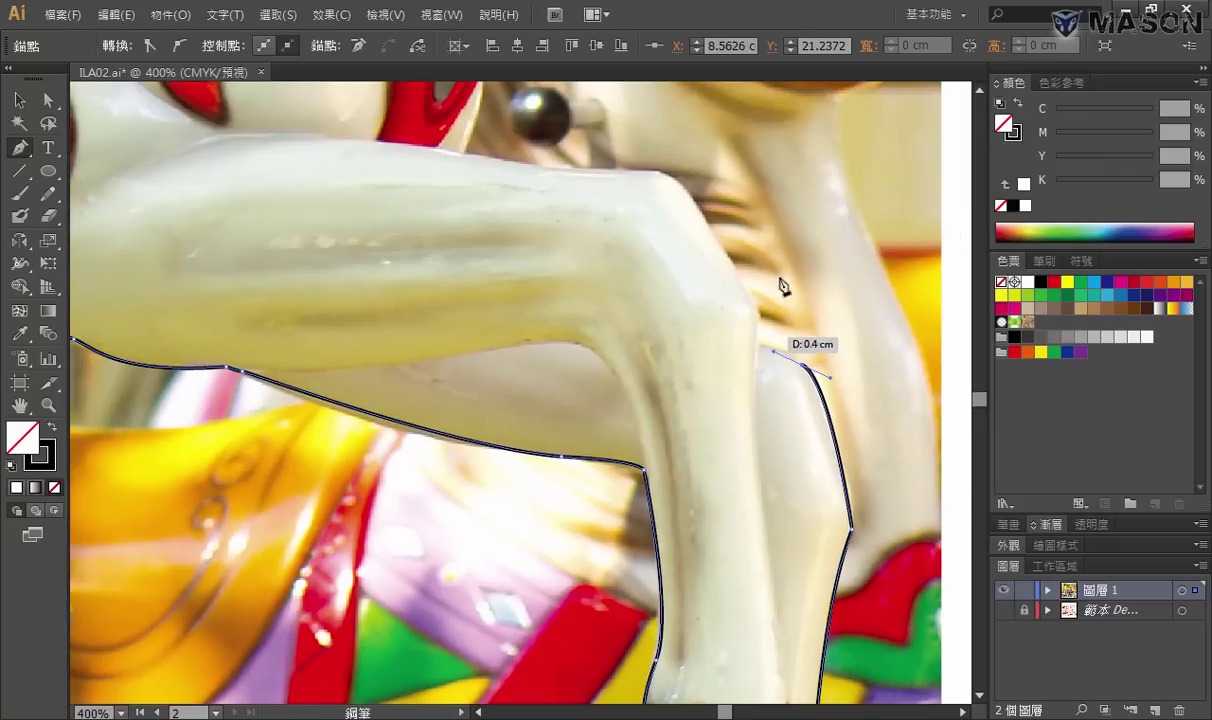
left_click(508, 381, "ctrl+alt")
left_click(568, 365, "ctrl+alt")
Trace up the raised front leg and along the red harness edge to its top
left_click_drag(562, 416, 611, 383)
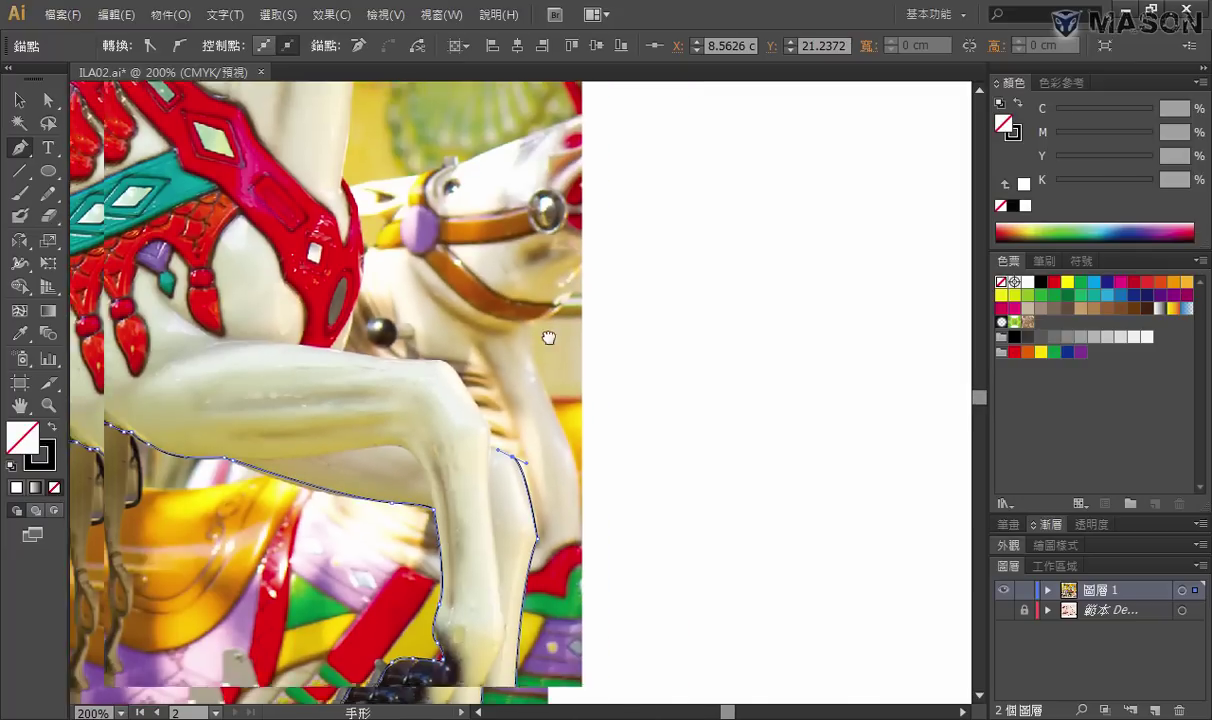
left_click(578, 389, "ctrl")
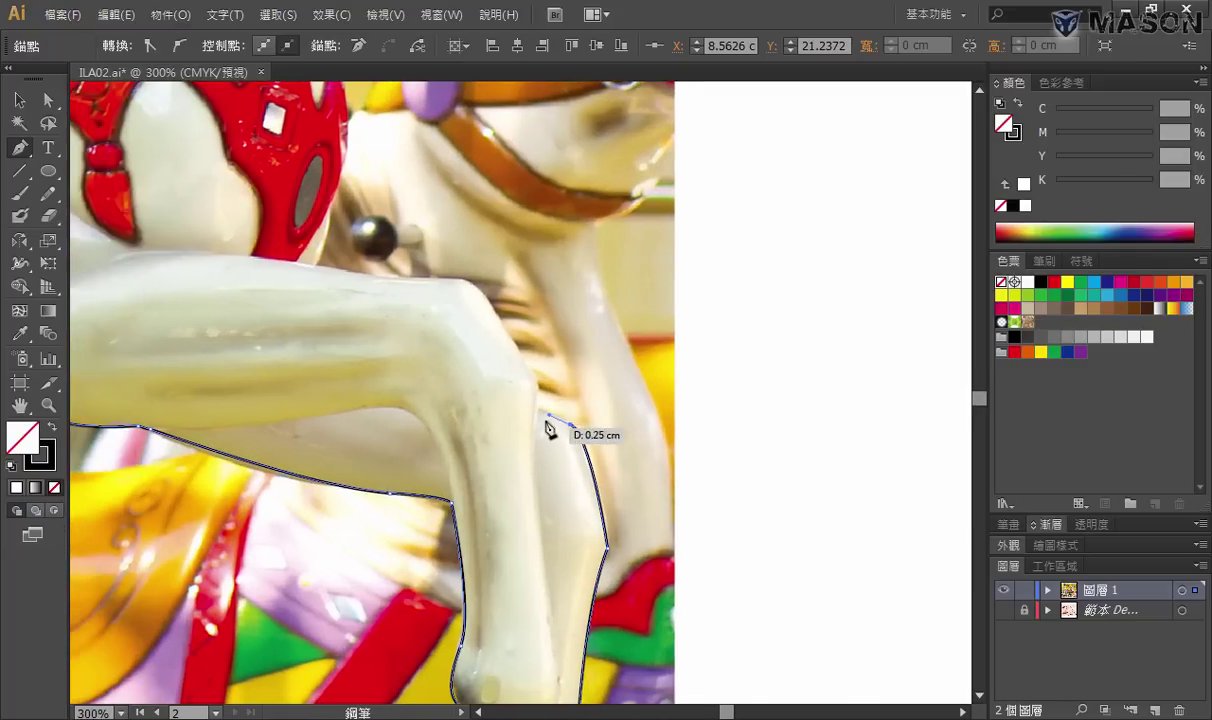
left_click(486, 294)
left_click(422, 282)
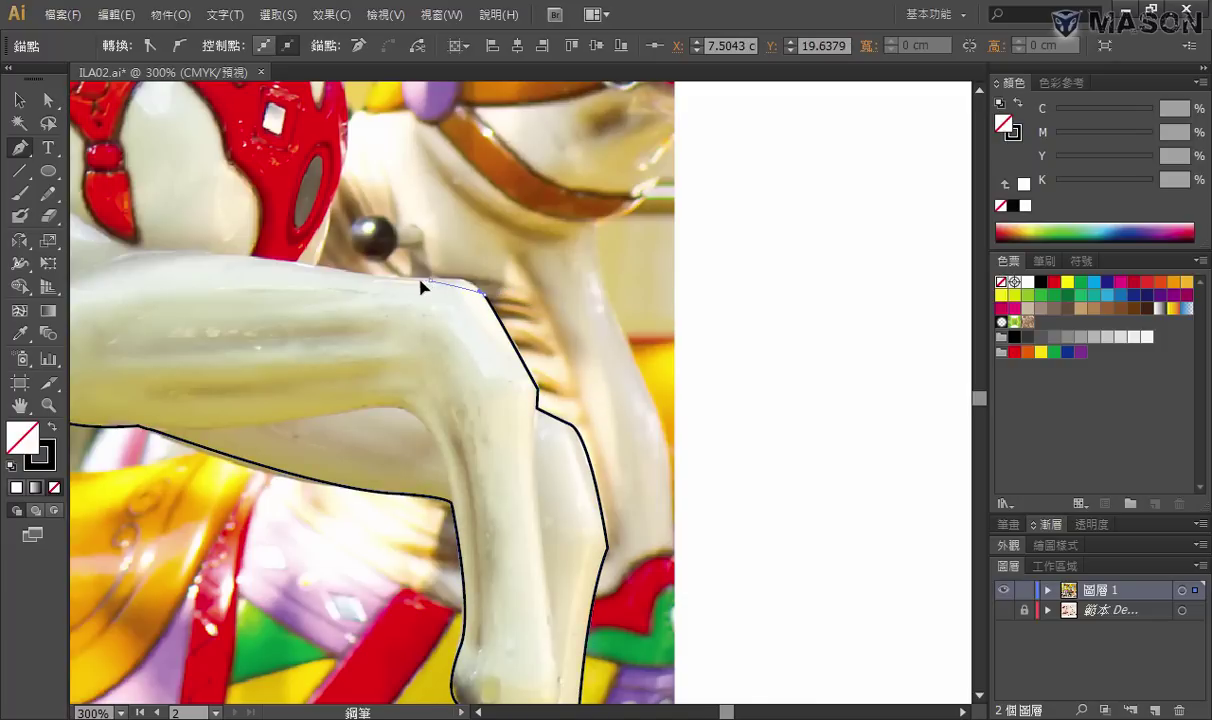
left_click_drag(388, 289, 425, 285)
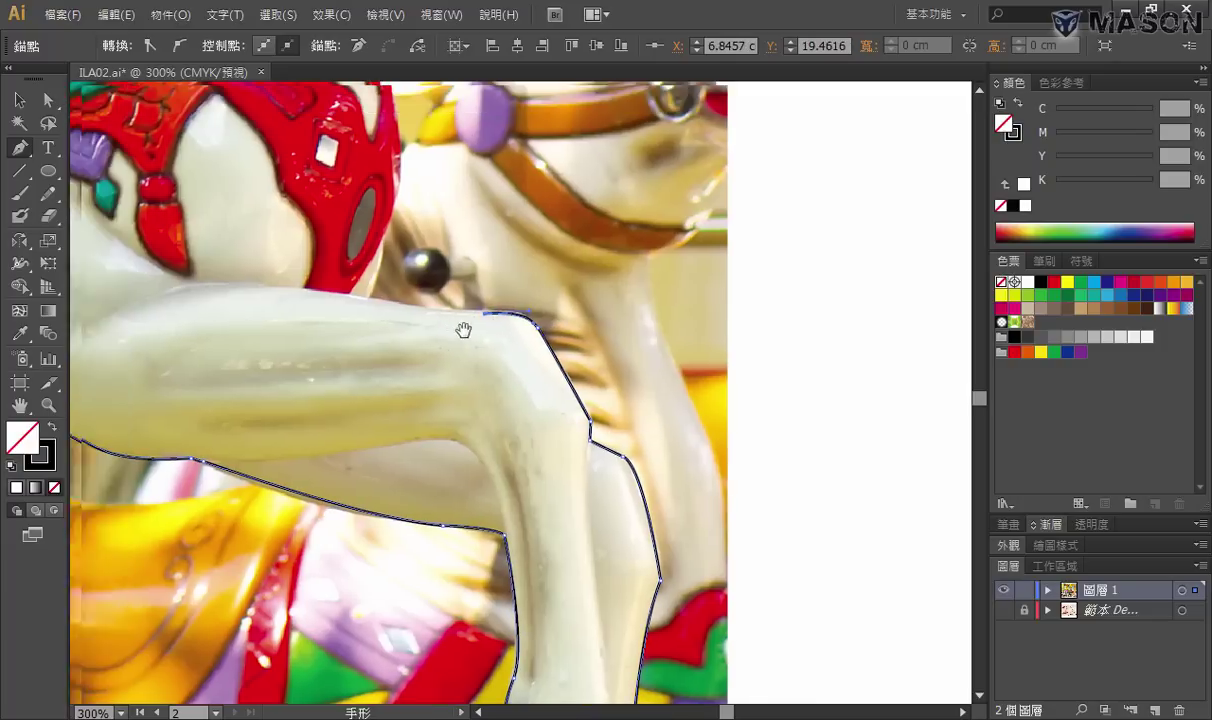
scroll(450, 310, "up", 1)
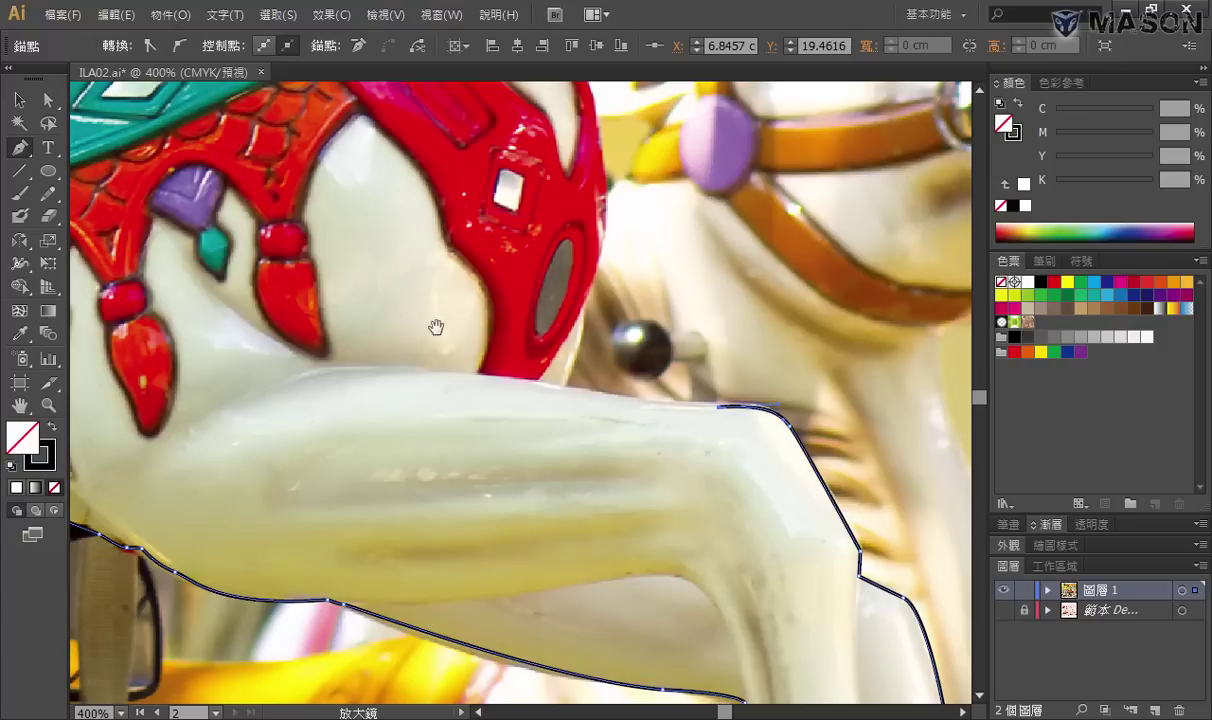
left_click(563, 385)
scroll(679, 584, "up", 1)
scroll(679, 584, "up", 5)
left_click_drag(650, 520, 646, 490)
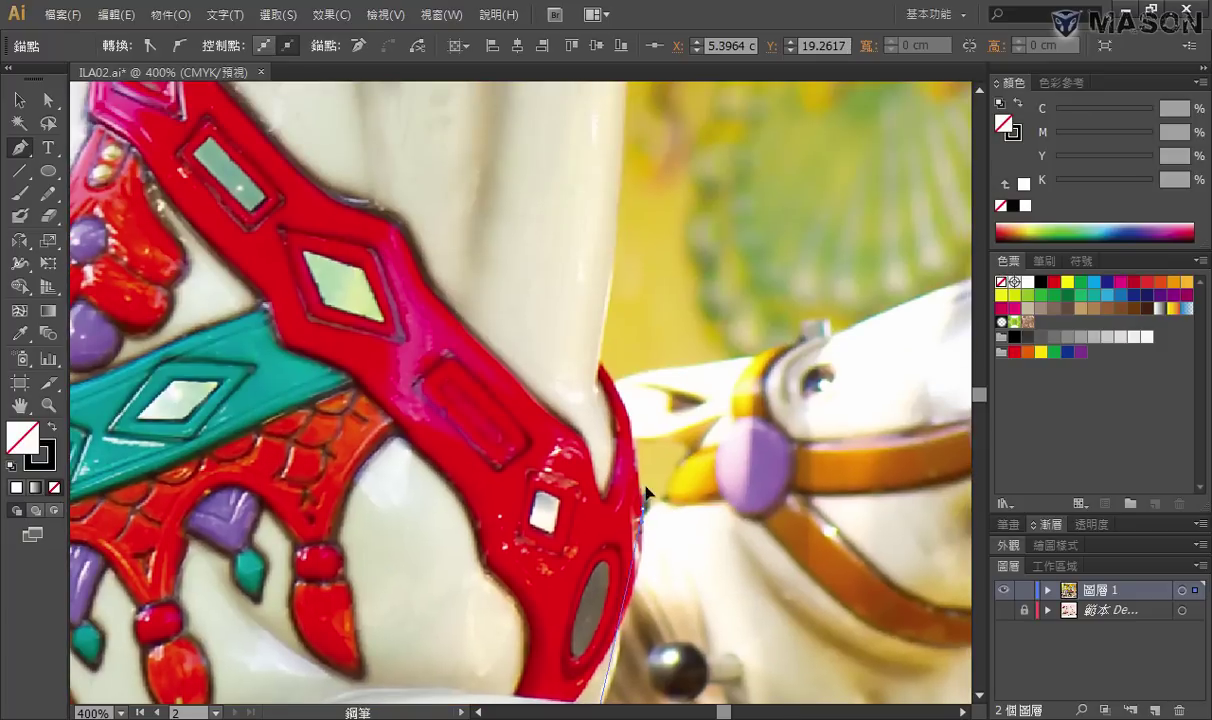
left_click(600, 372)
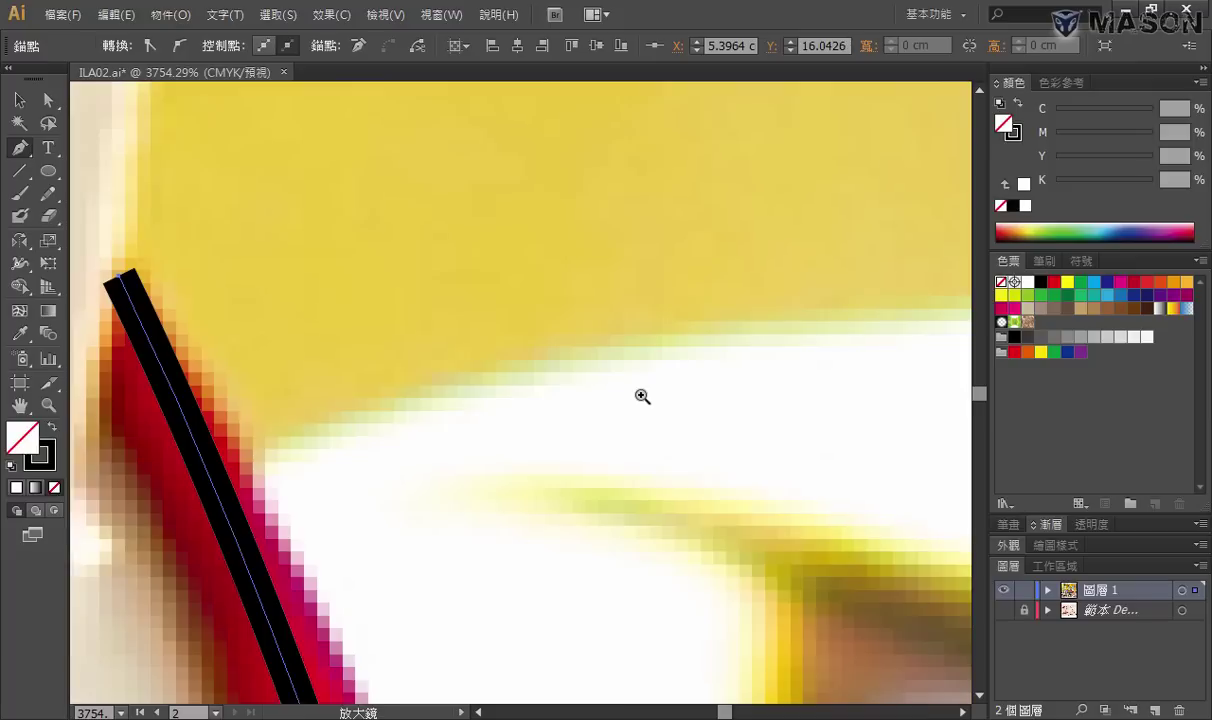
Trace the front of the neck up to the bridle and along the strap edge
left_click(641, 395, "ctrl")
left_click(611, 398, "ctrl+alt")
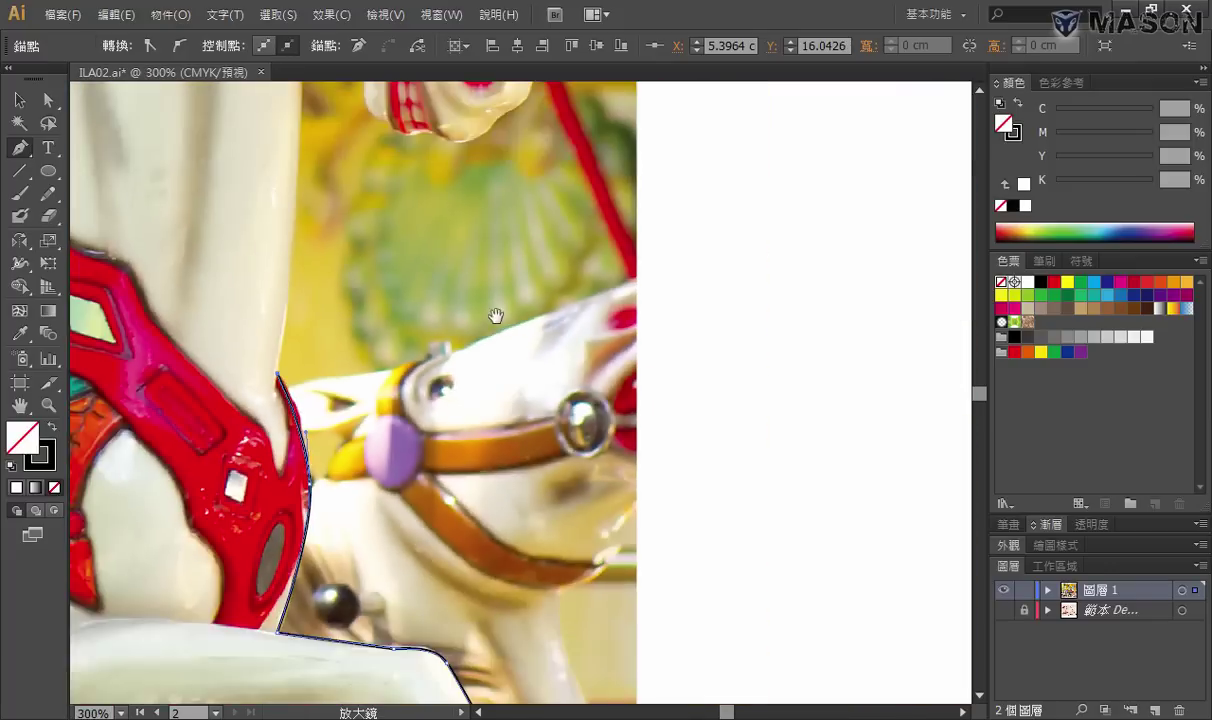
left_click_drag(495, 316, 519, 424)
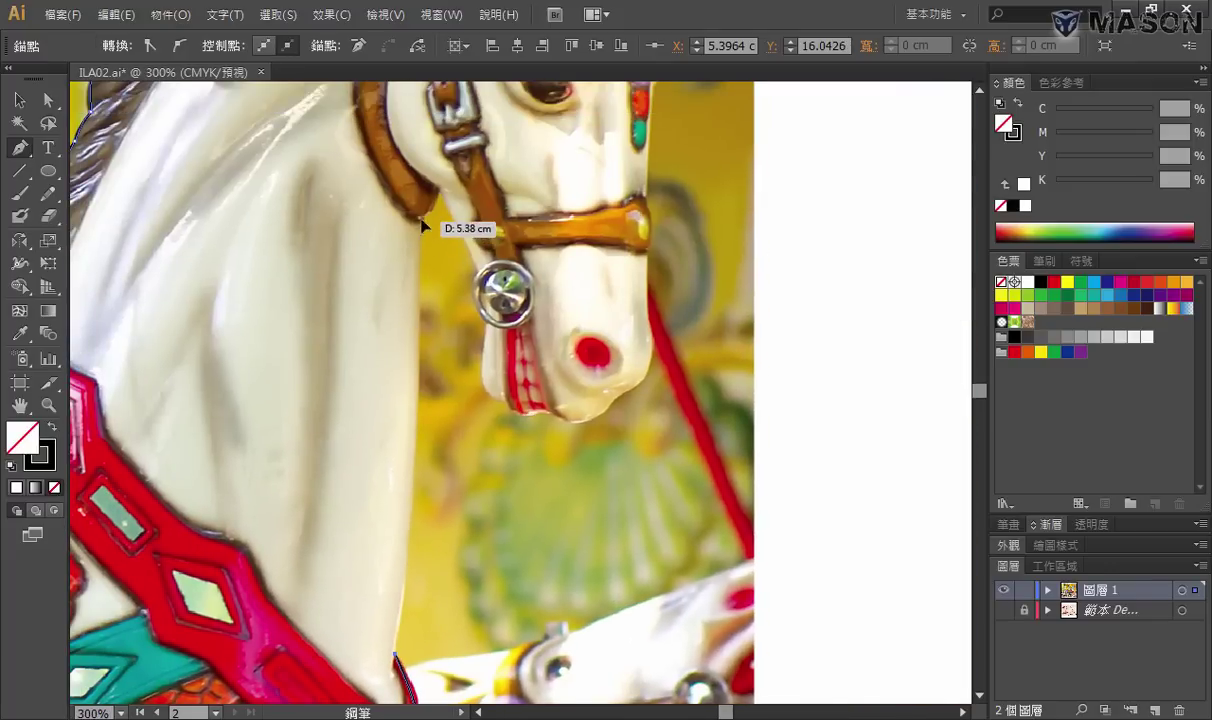
left_click_drag(422, 218, 414, 172)
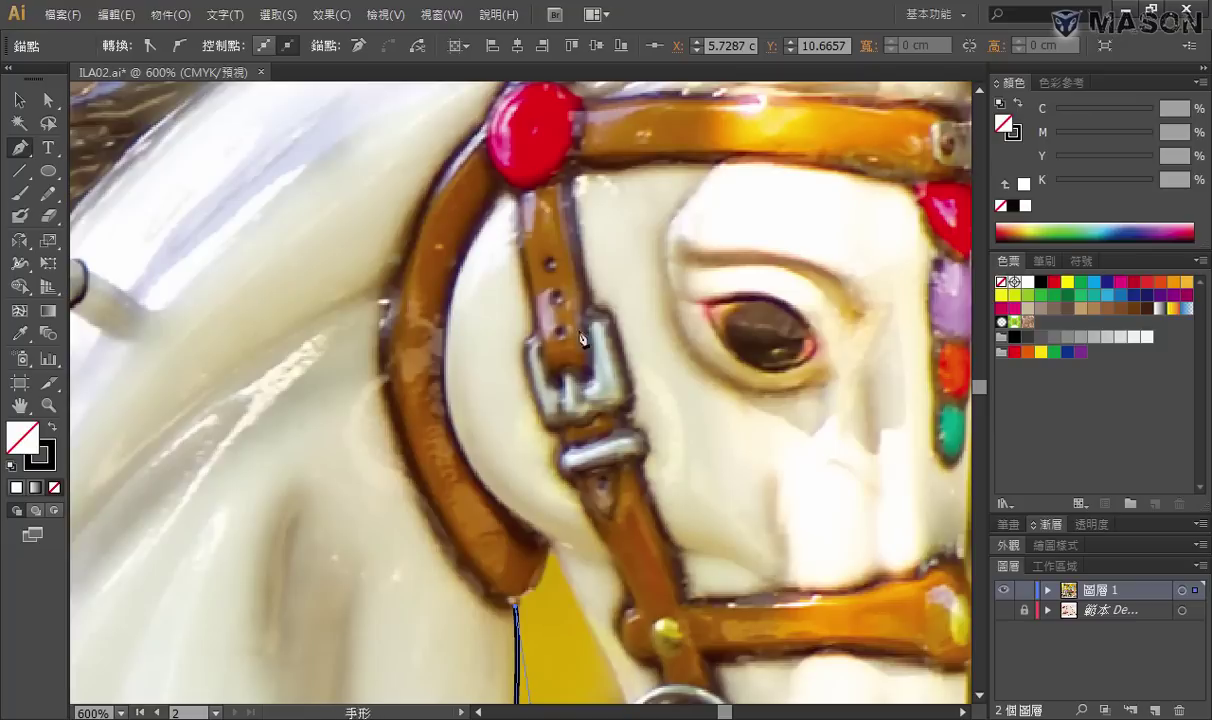
left_click(425, 278, "ctrl")
left_click(549, 545)
left_click(540, 210)
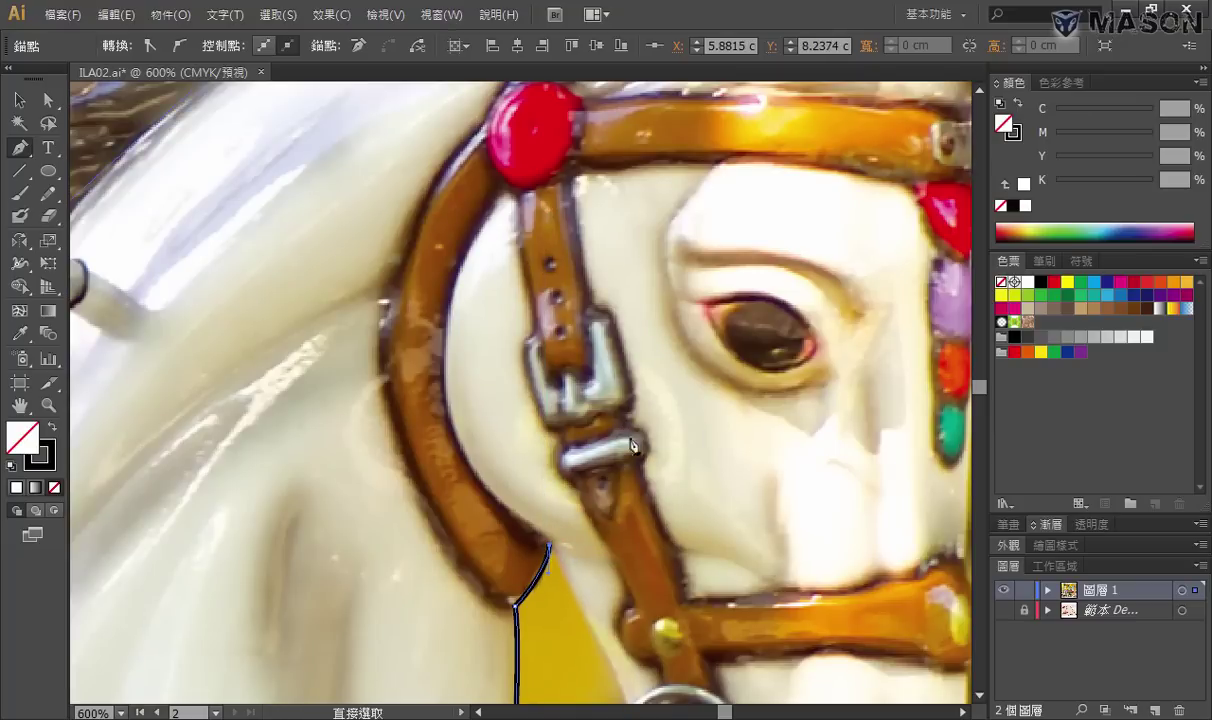
Curve the outline beneath the bridle strap, around the grommet, and along the chin's underside
left_click_drag(625, 430, 455, 14)
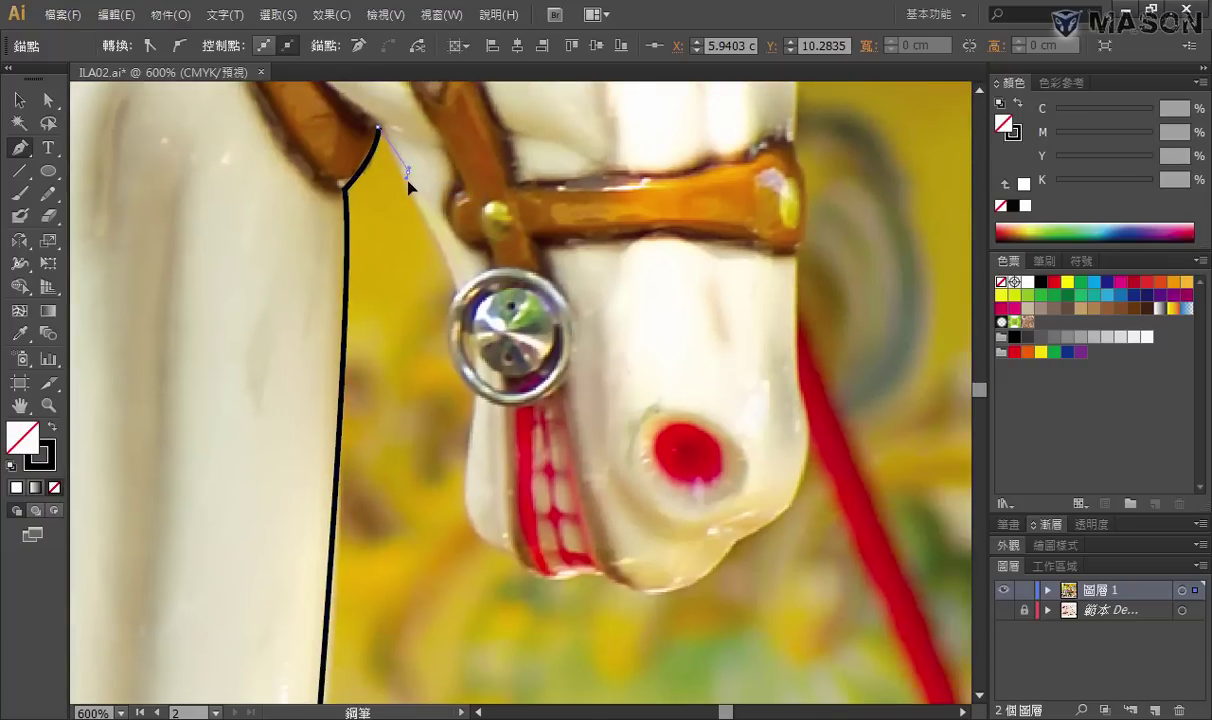
mouse_move(408, 172)
left_mouse_down()
mouse_move(457, 300)
mouse_move(457, 362)
left_mouse_up()
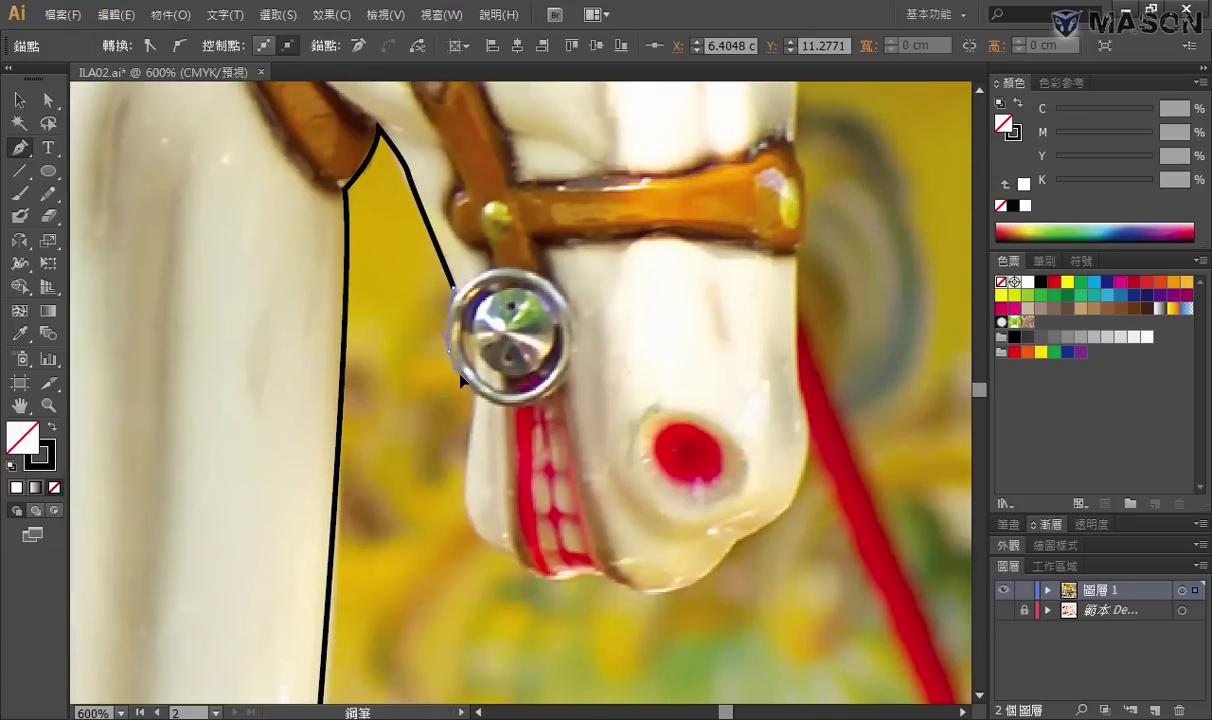
mouse_move(480, 395)
left_mouse_down()
mouse_move(476, 548)
mouse_move(537, 578)
mouse_move(648, 598)
left_mouse_up()
left_click(464, 500)
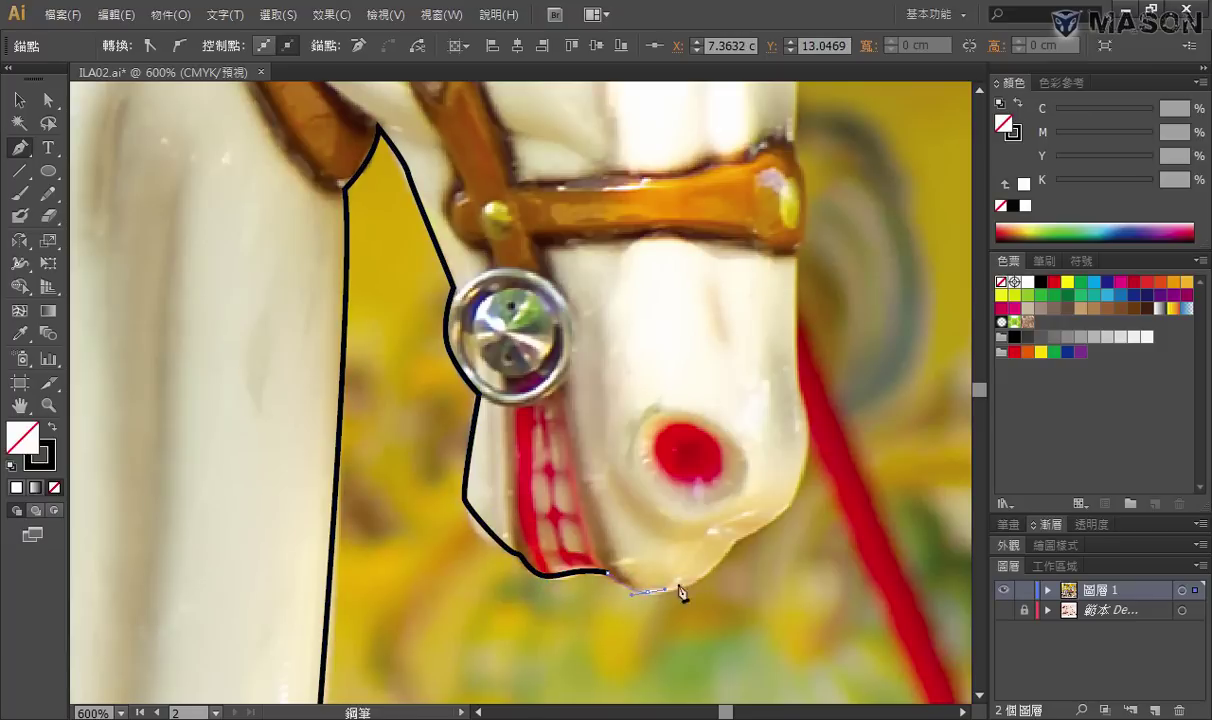
left_click_drag(737, 545, 751, 540)
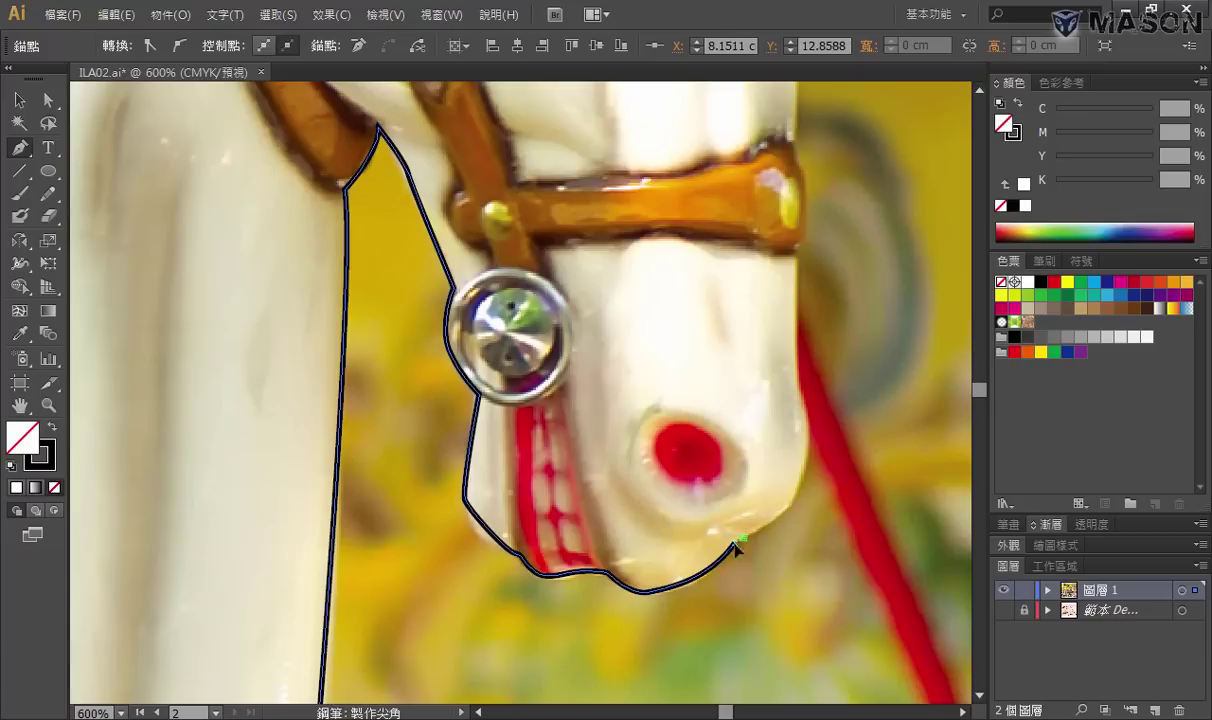
left_click(790, 508)
Curve the outline up the front of the muzzle, making the muzzle point a corner
left_click_drag(800, 385, 781, 333)
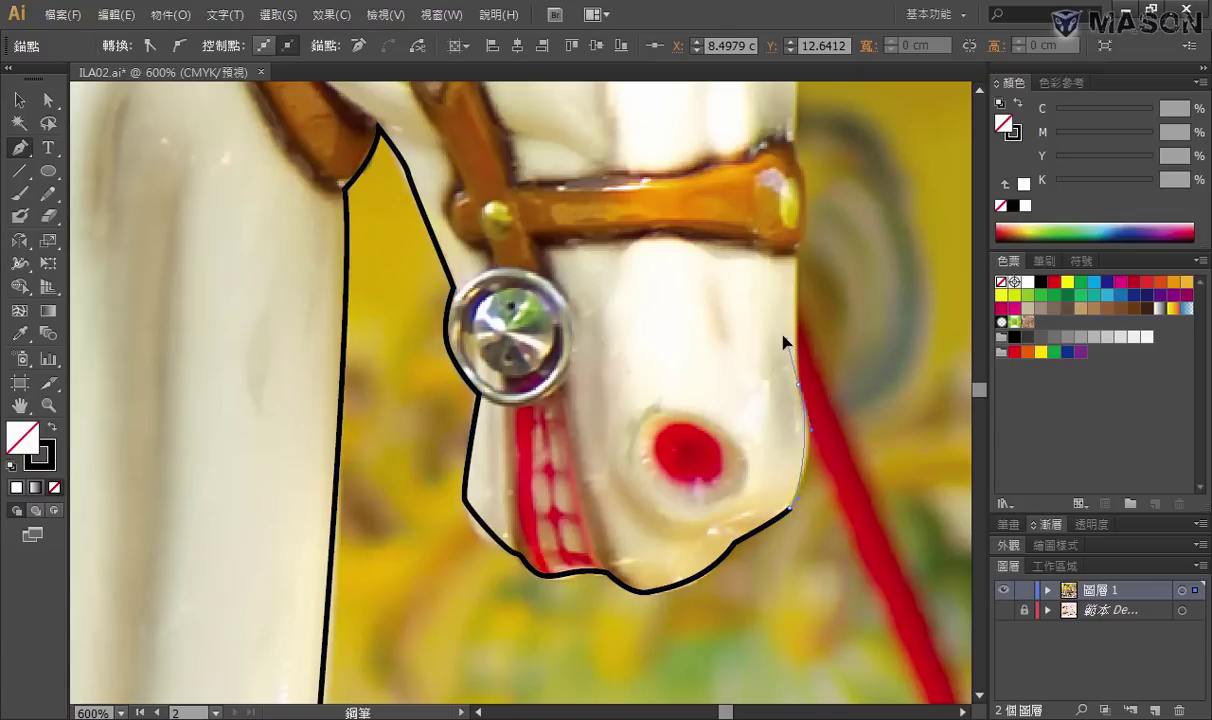
left_click(765, 376, "alt")
left_click(712, 402)
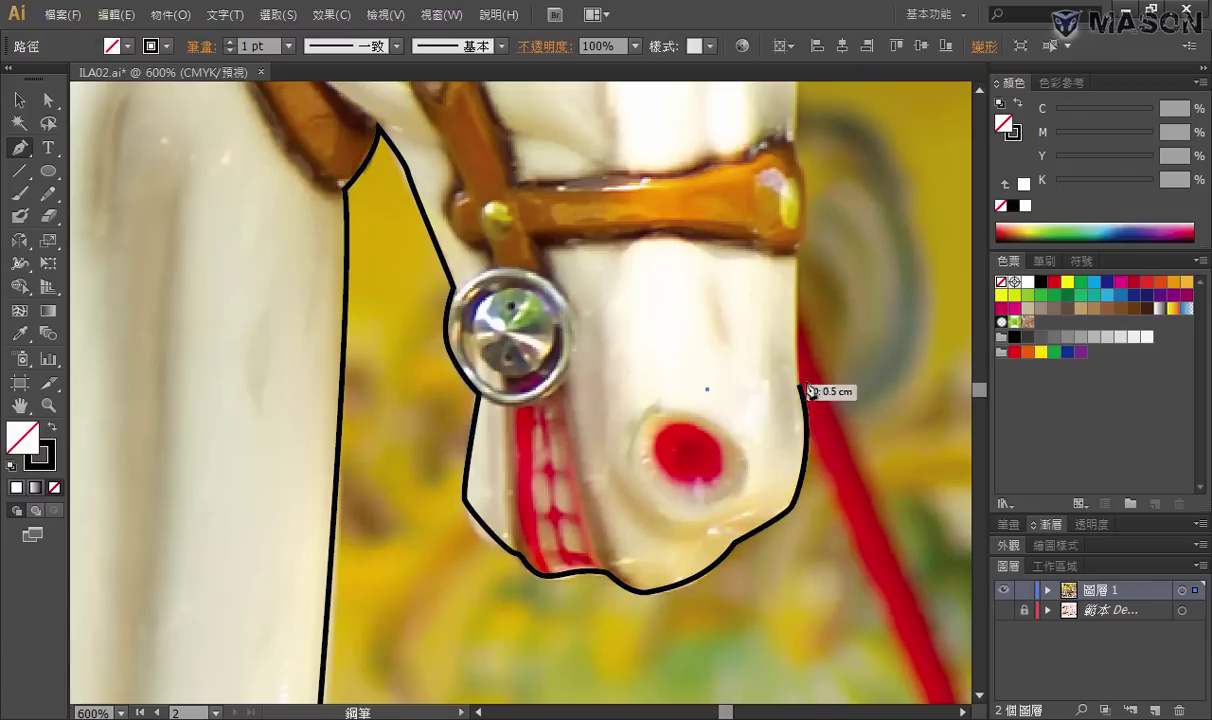
left_click(800, 385)
scroll(818, 366, "up", 3)
scroll(818, 366, "right", 1)
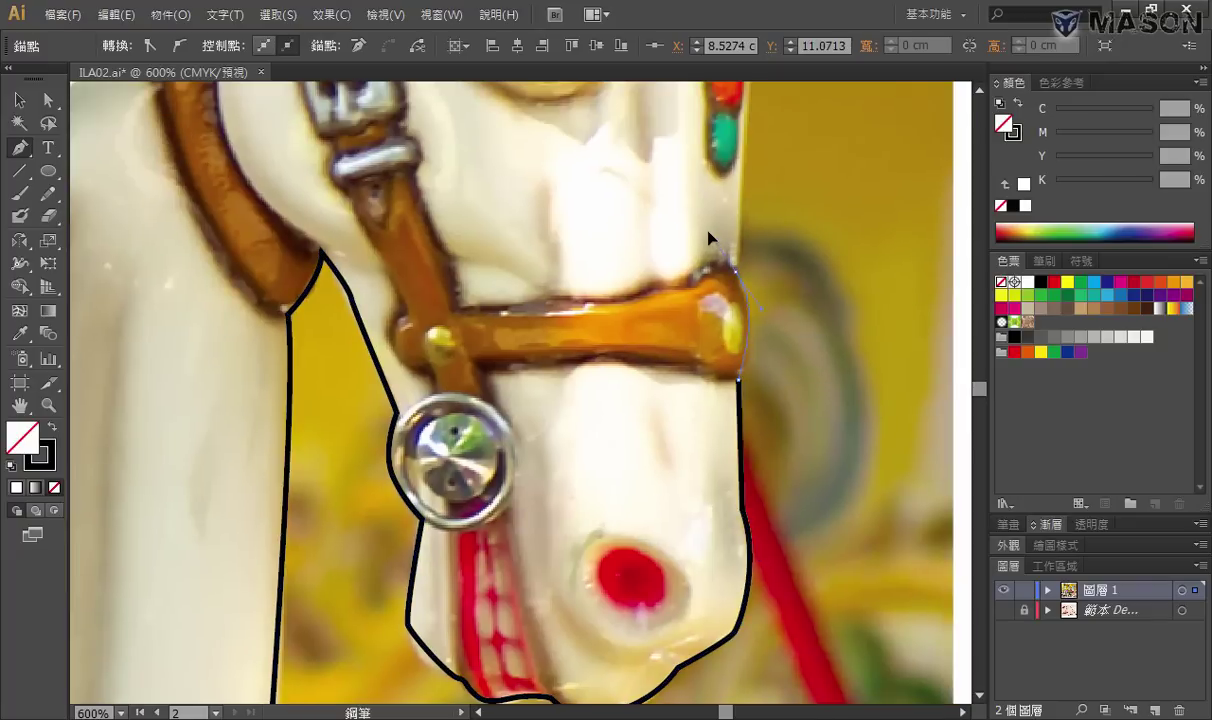
left_click_drag(735, 270, 722, 245)
key("space")
left_click_drag(717, 442, 661, 712)
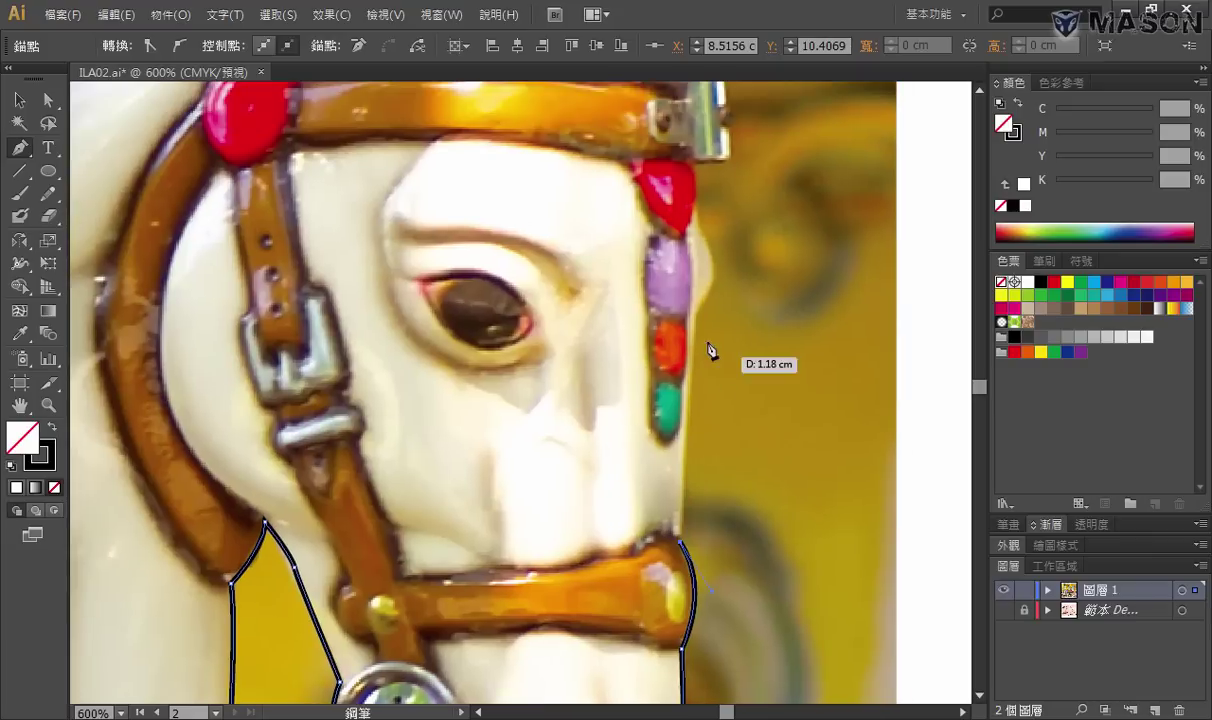
Trace up the face past the gems, over the forehead and both ears to close the path
left_click(695, 316)
left_click(718, 281)
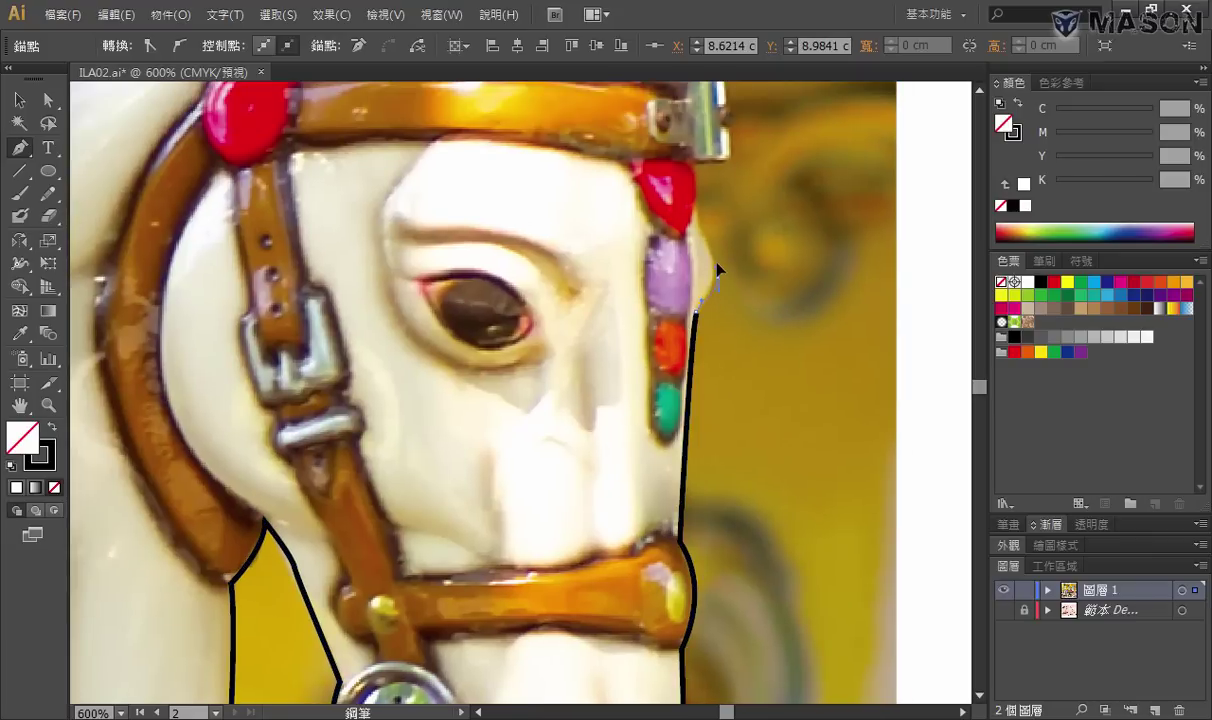
left_click(696, 215)
mouse_move(695, 168)
left_mouse_down()
mouse_move(727, 170)
mouse_move(705, 417)
mouse_move(695, 337)
mouse_move(636, 197)
mouse_move(679, 373)
left_mouse_up()
left_click_drag(666, 238, 629, 231)
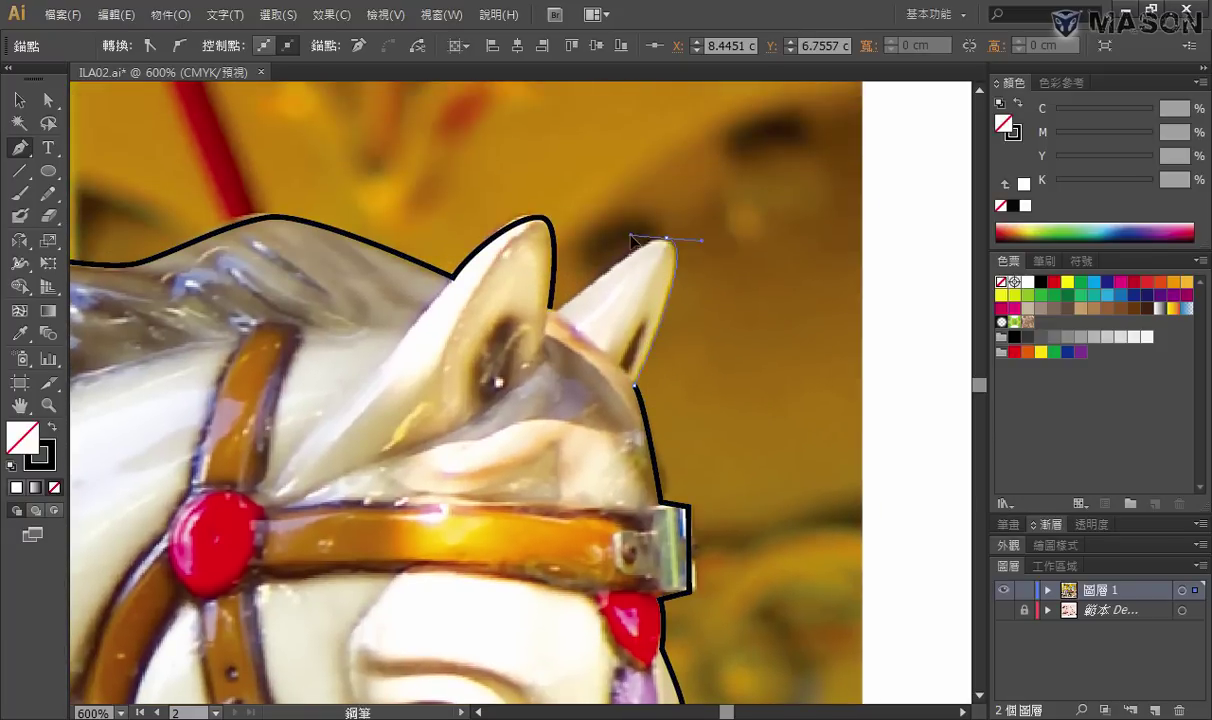
left_click_drag(549, 309, 556, 302)
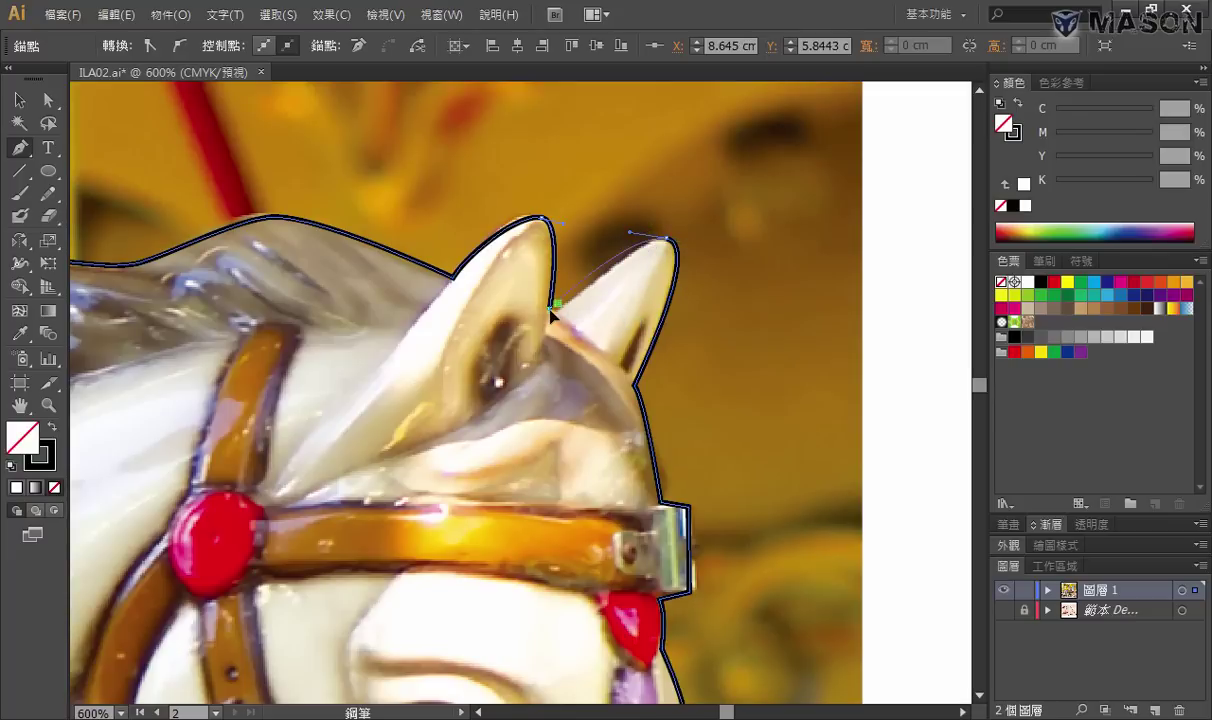
left_click_drag(630, 232, 626, 239)
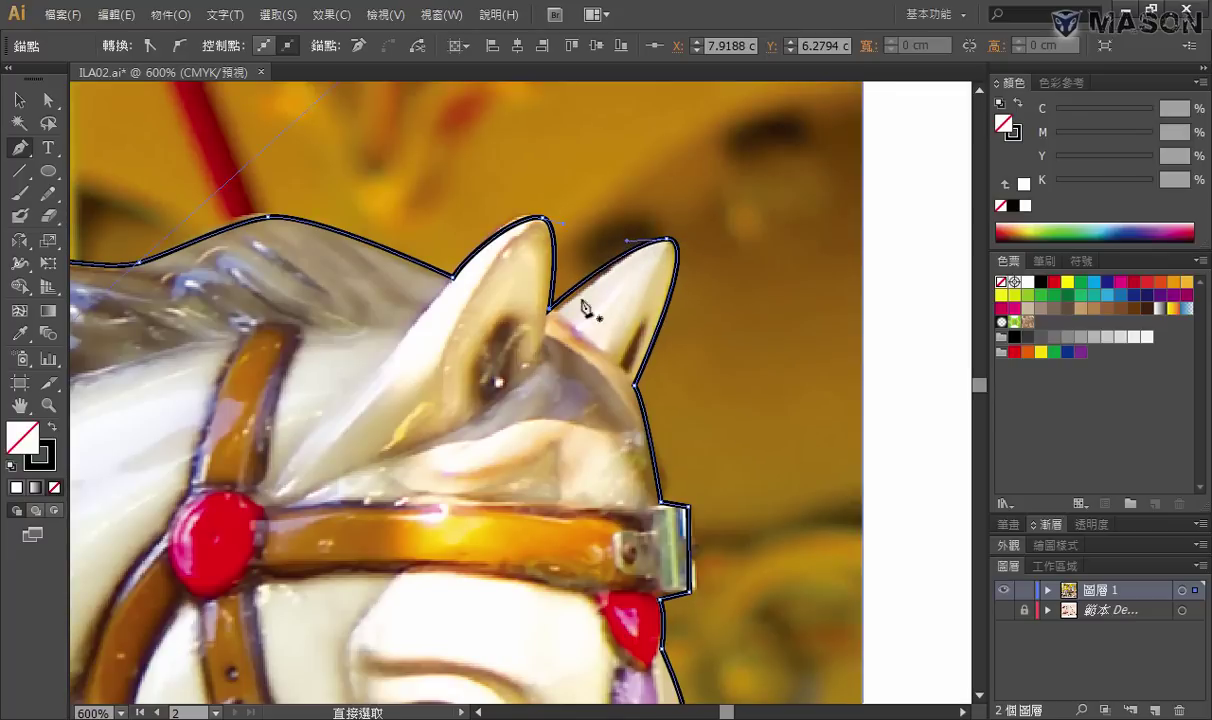
left_click_drag(552, 312, 557, 317)
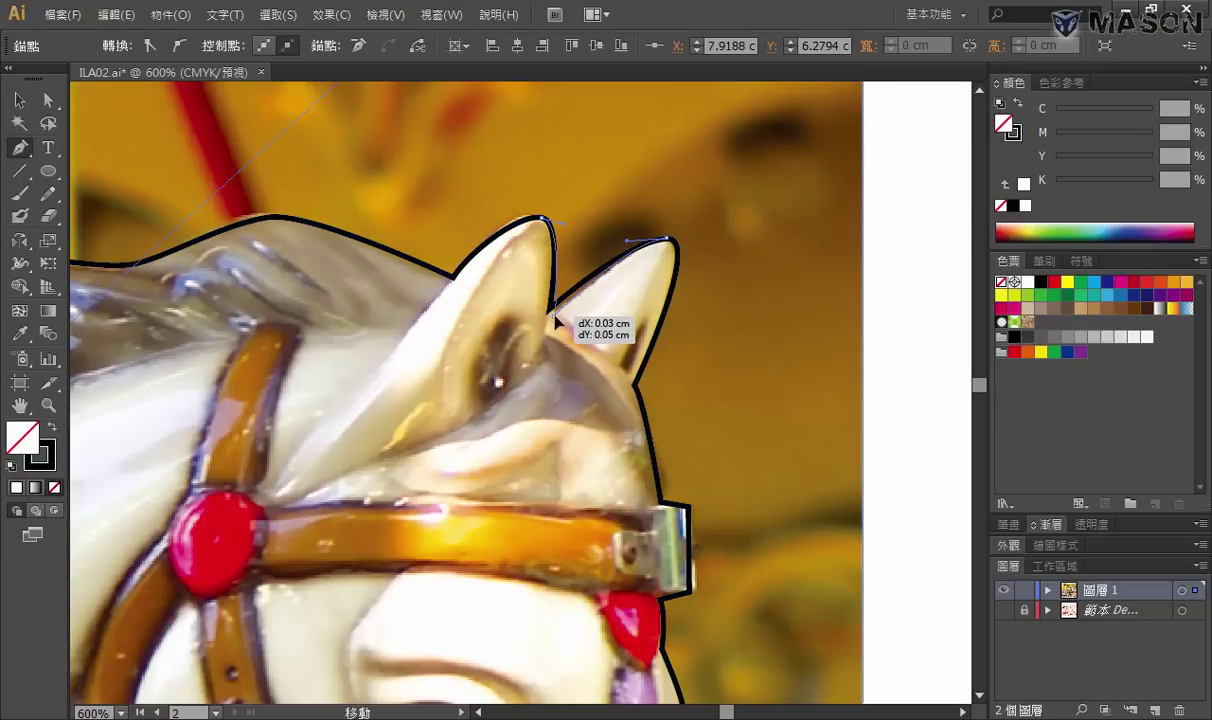
Zoom out to 100% to view the whole horse outline and artboard
left_click(622, 384, "ctrl+alt")
left_click(703, 311, "ctrl+alt")
mouse_move(703, 311)
left_mouse_down()
mouse_move(535, 423)
mouse_move(693, 343)
left_mouse_up()
key("ctrl+minus")
left_click_drag(332, 322, 357, 222)
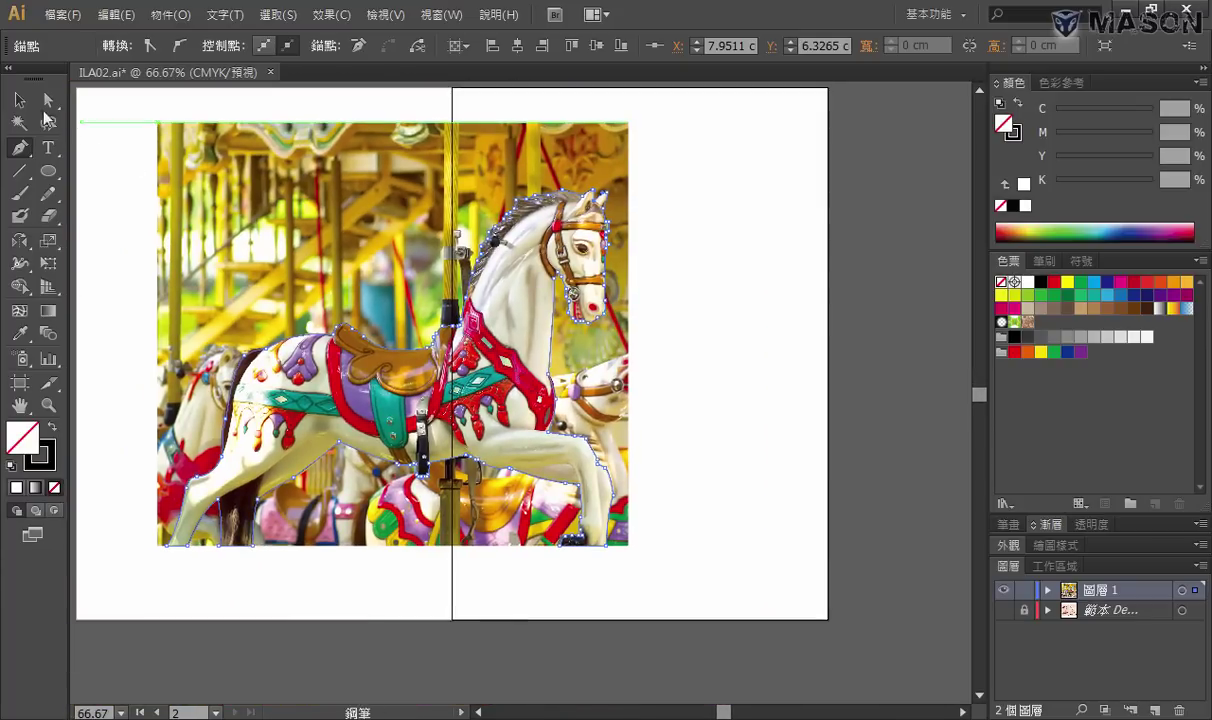
Swap fill and stroke so the horse outline gets a solid black fill, then deselect
left_click(19, 104)
left_click(51, 430)
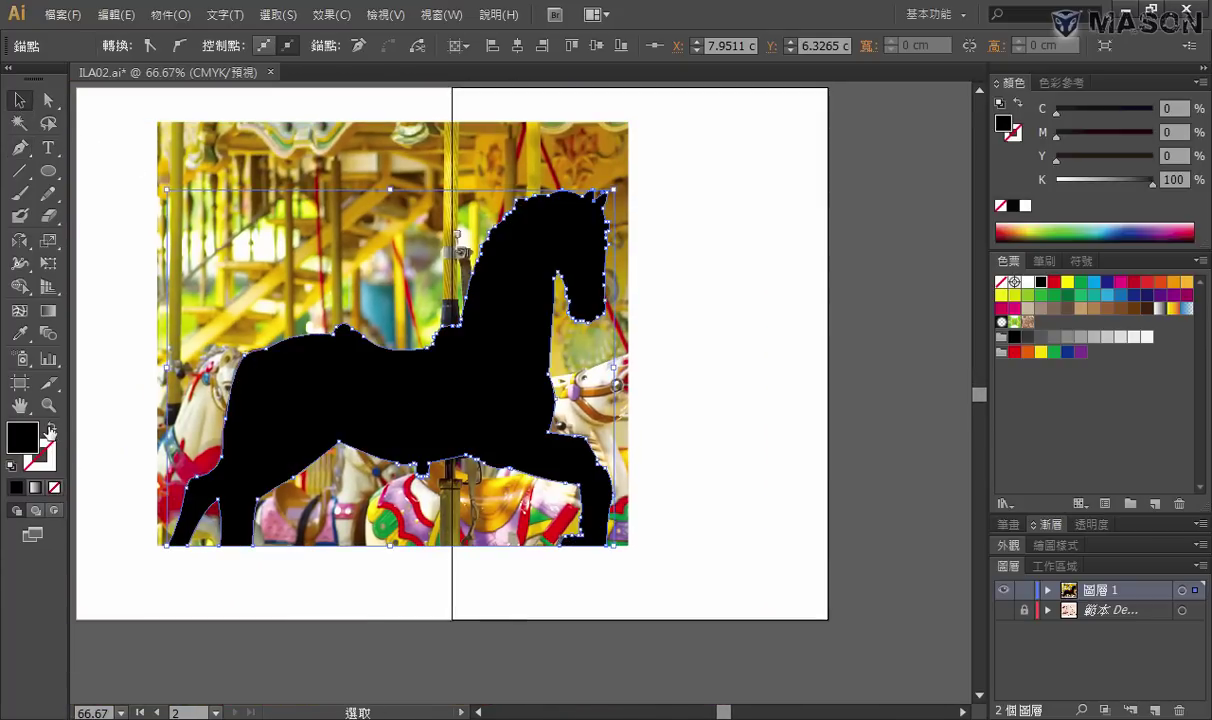
left_click(668, 405)
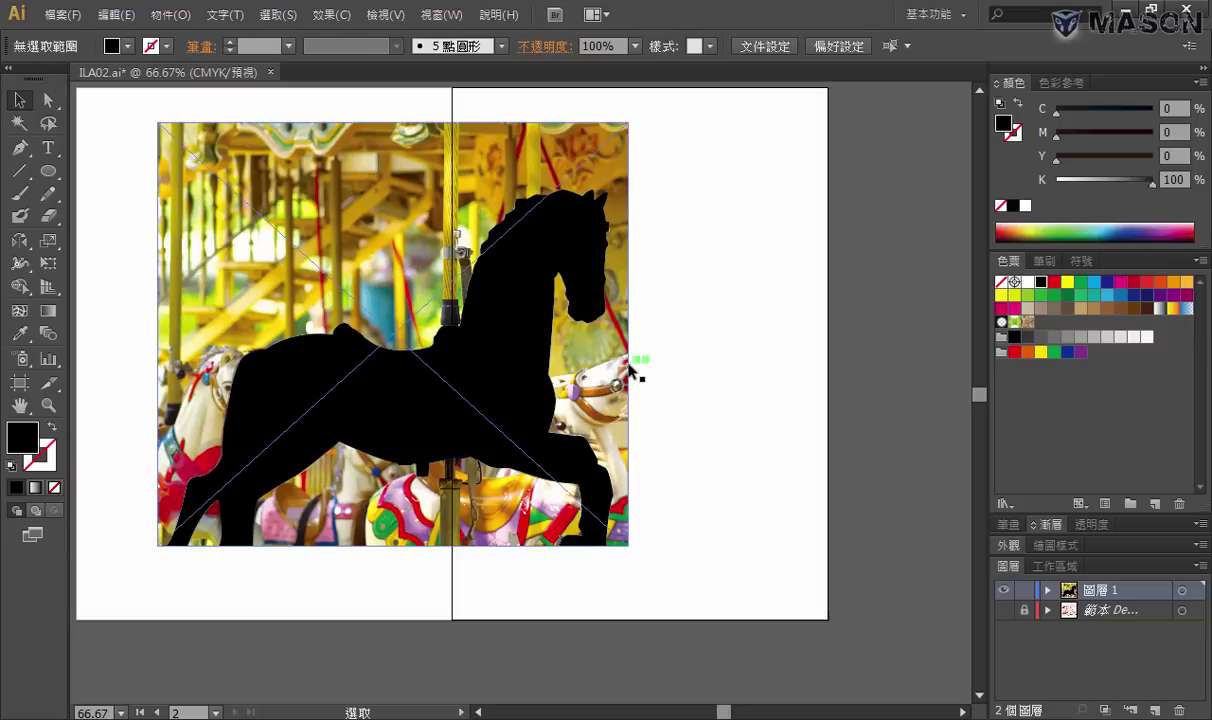
Turn on the Demo template layer's visibility and reselect the black horse
left_click(1004, 610)
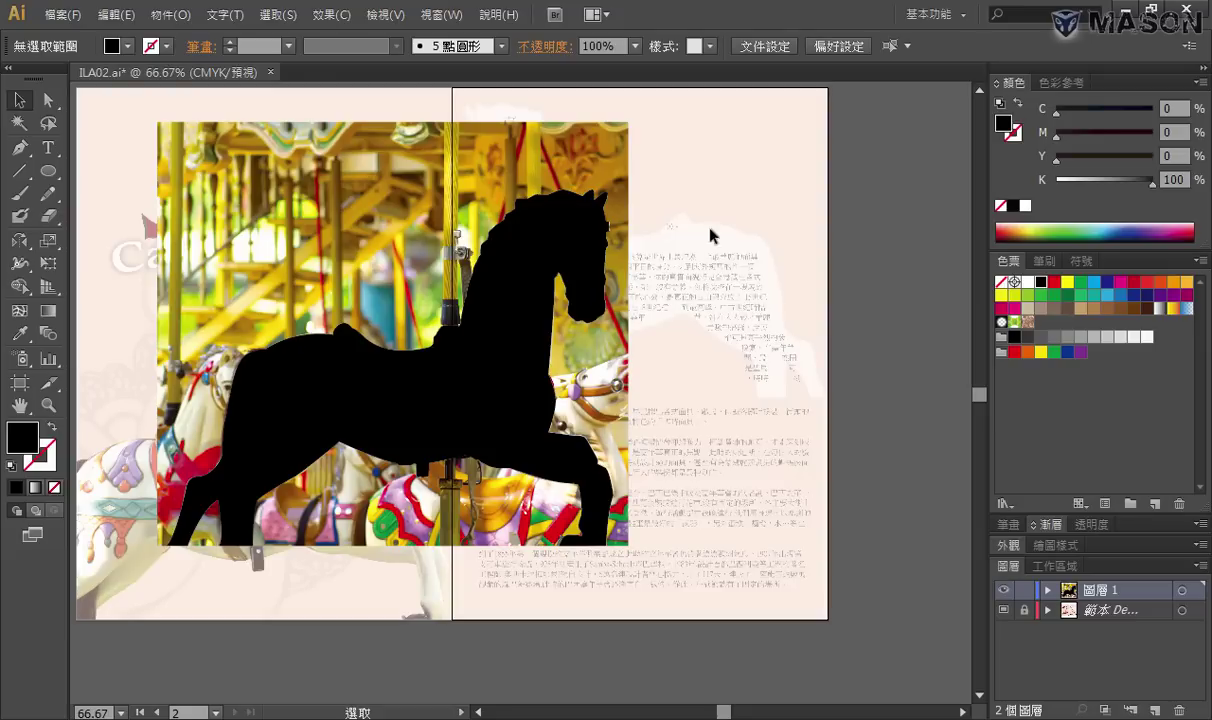
left_click_drag(713, 316, 453, 318)
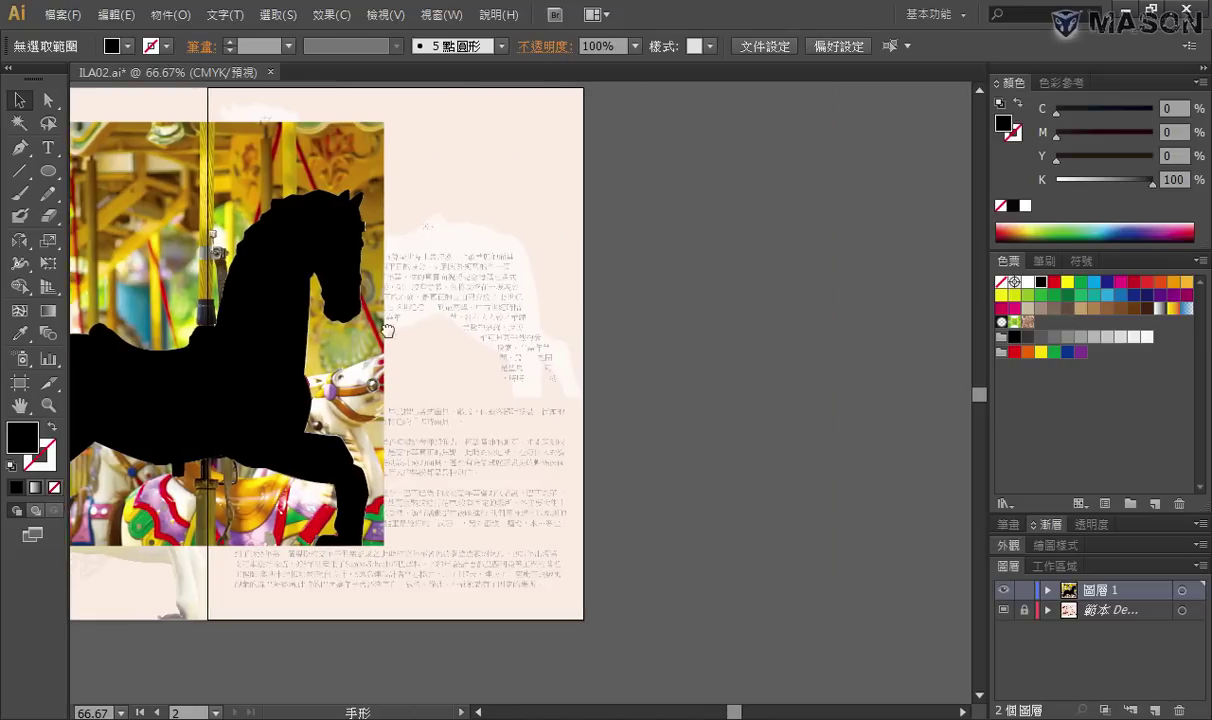
left_click(251, 341)
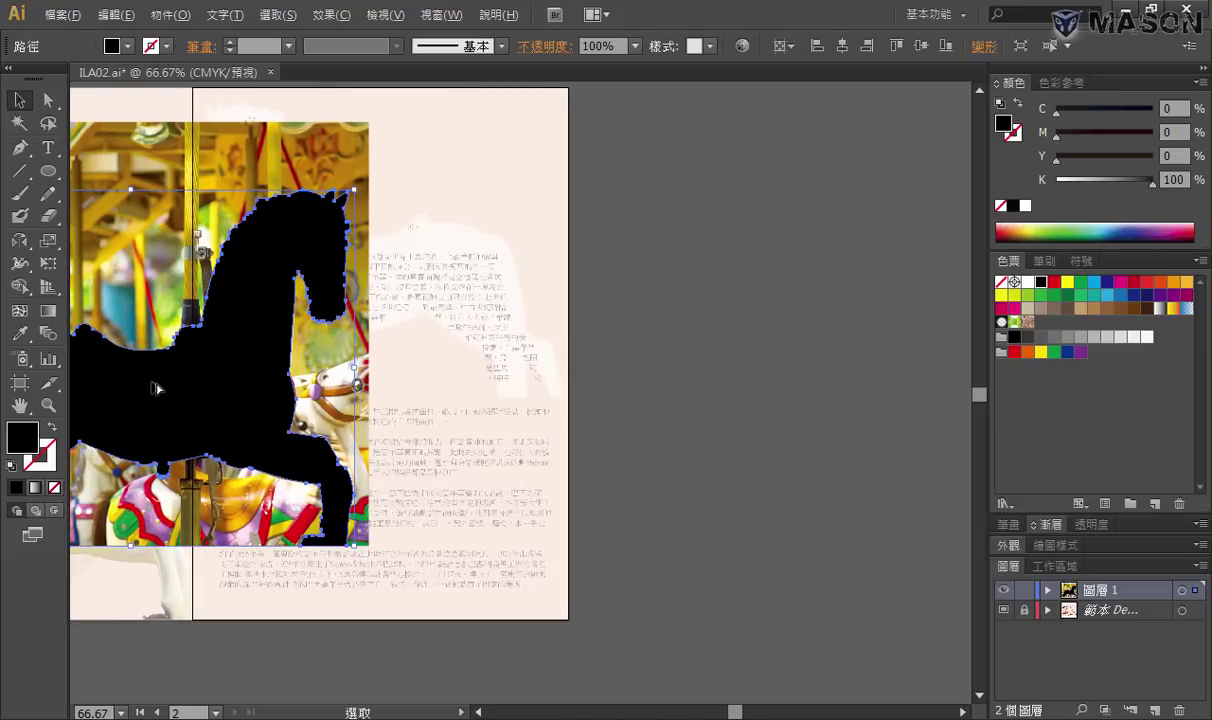
Alt-drag a copy of the black horse onto the pasteboard and move it to new layer 圖層 3
left_click_drag(157, 388, 740, 394)
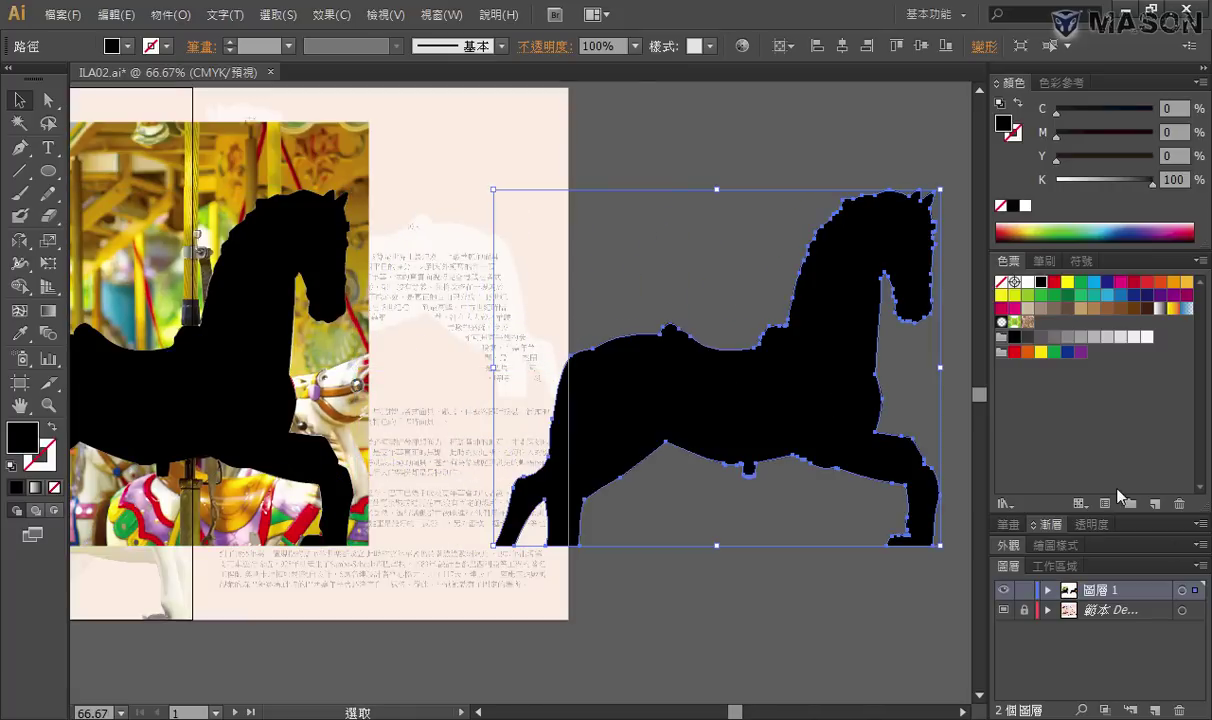
left_click(1155, 709)
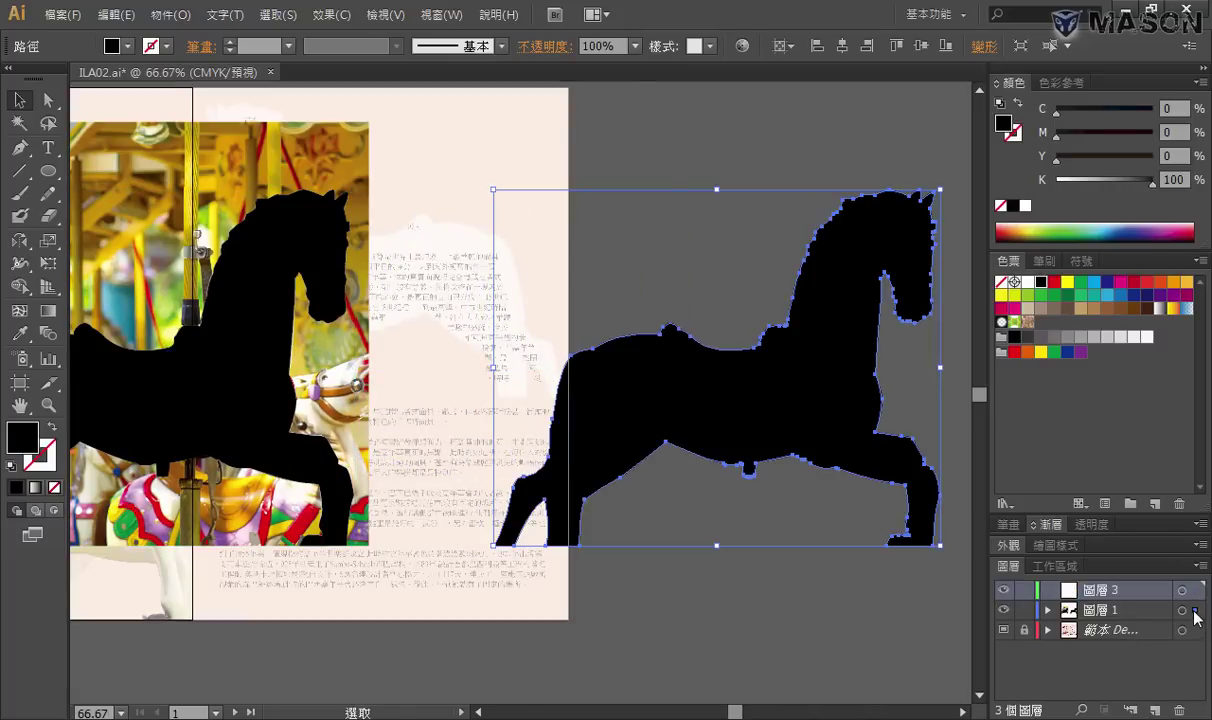
left_click_drag(1170, 600, 1175, 591)
left_click_drag(638, 400, 717, 400)
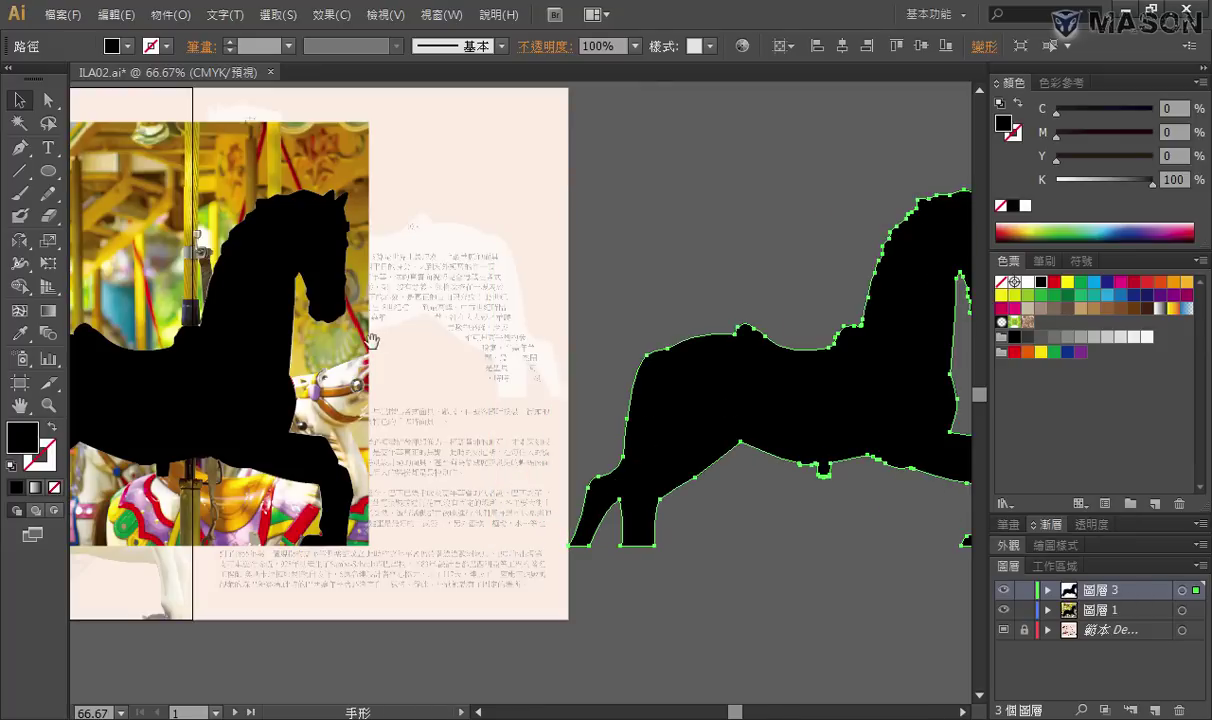
left_click_drag(349, 352, 845, 352)
scroll(790, 356, "right", 5)
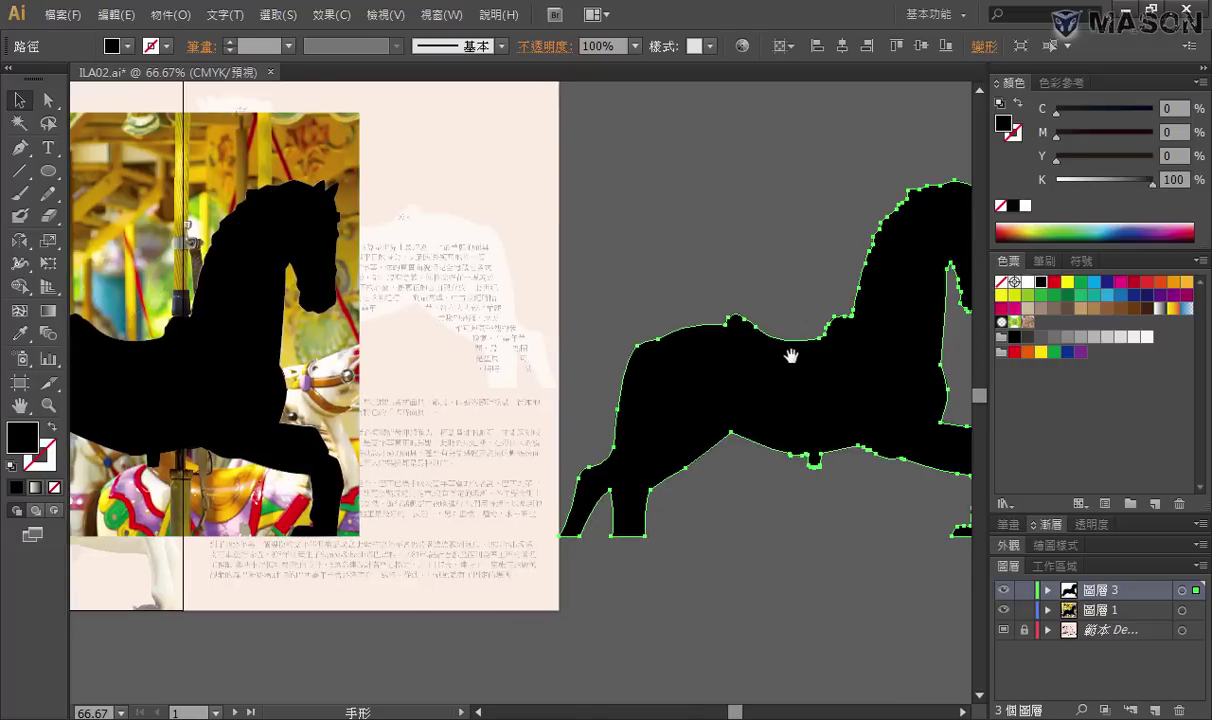
scroll(480, 330, "left", 3)
left_click(520, 318)
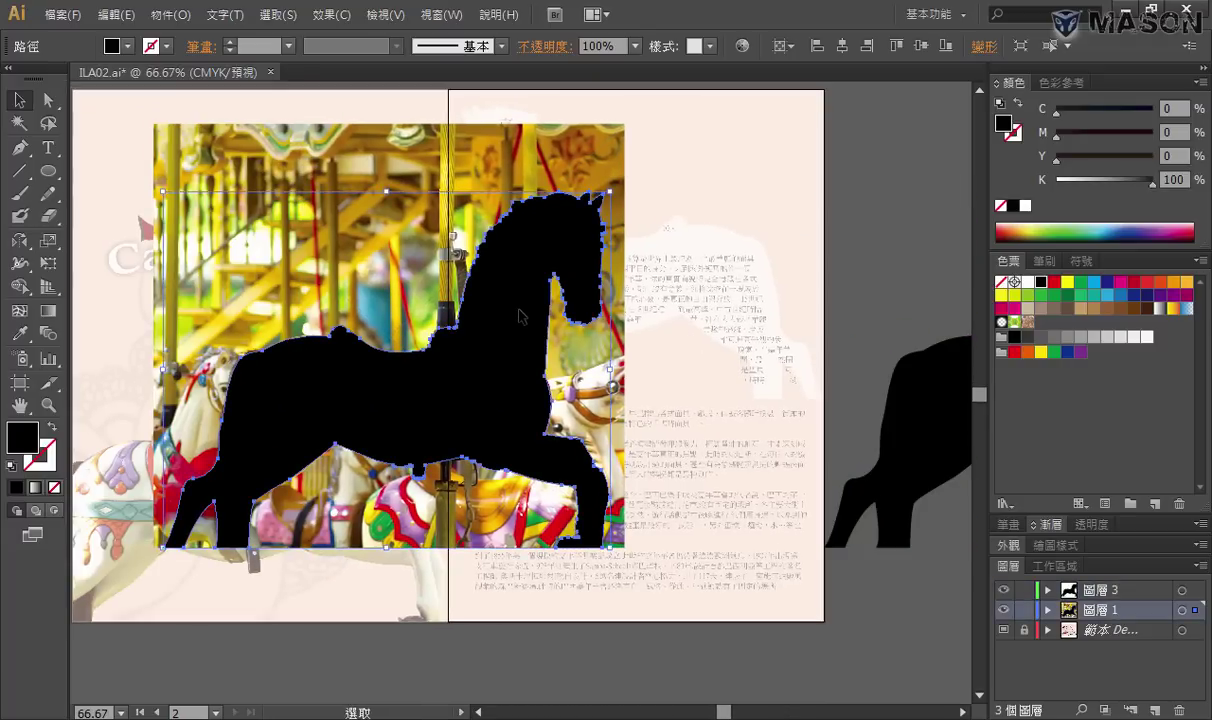
scroll(520, 318, "right", 3)
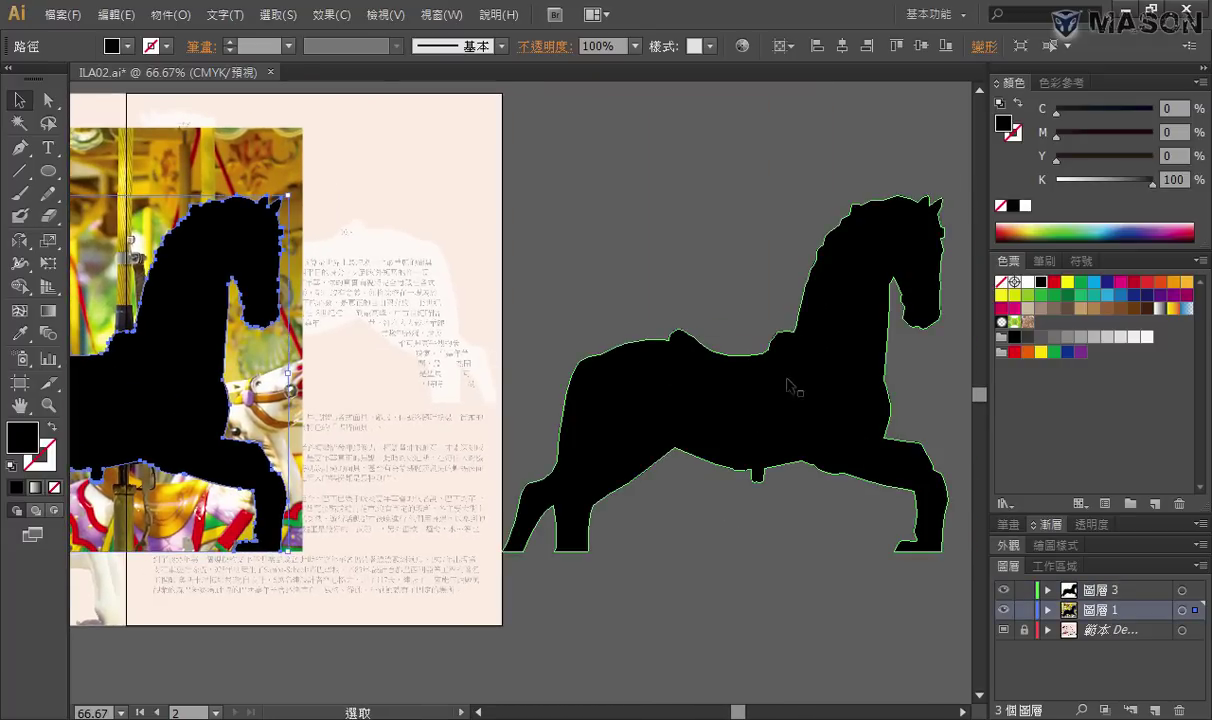
scroll(565, 335, "left", 3)
key("alt+Tab")
key("alt+Tab")
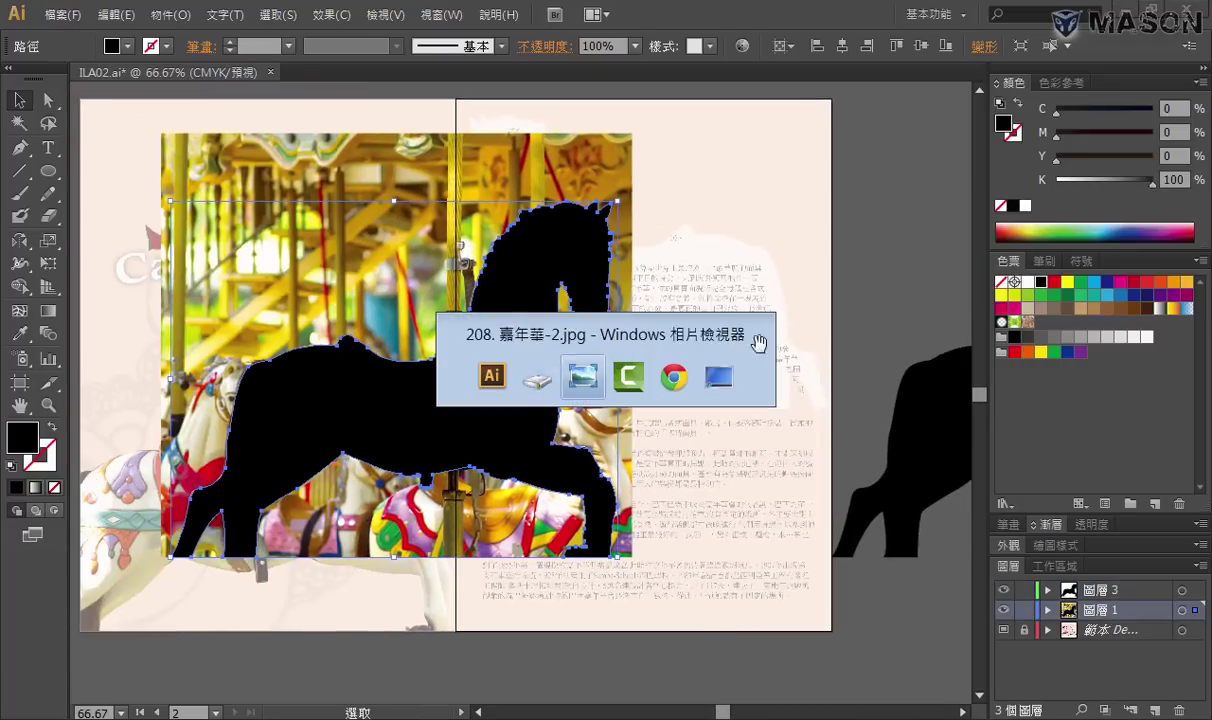
left_click_drag(691, 223, 691, 443)
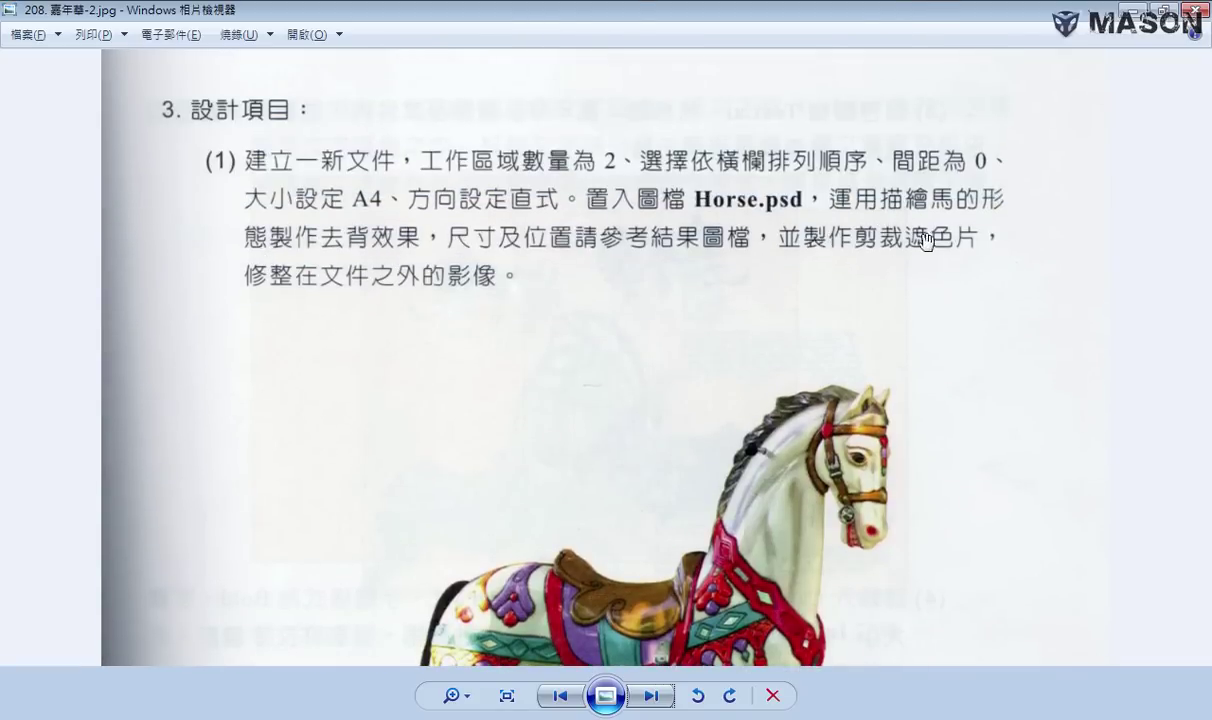
key("alt+Tab")
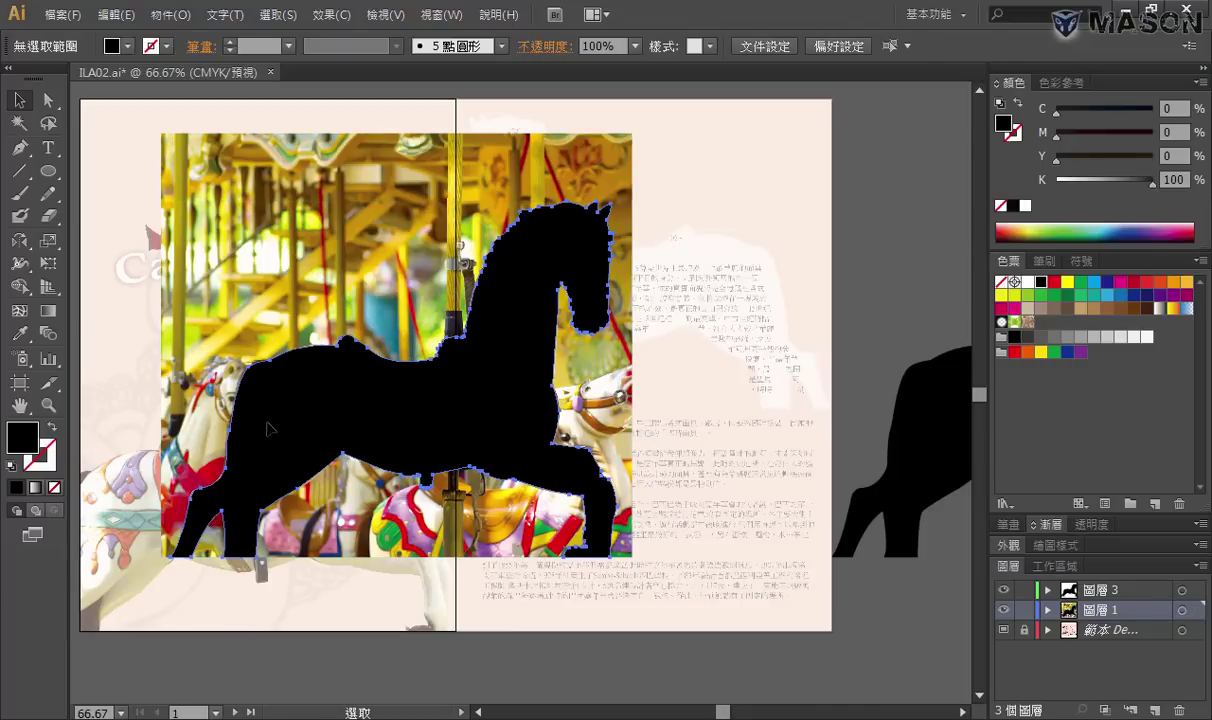
Select the horse path and photo together and apply 製作剪裁遮色片 (Make Clipping Mask)
left_click(600, 360)
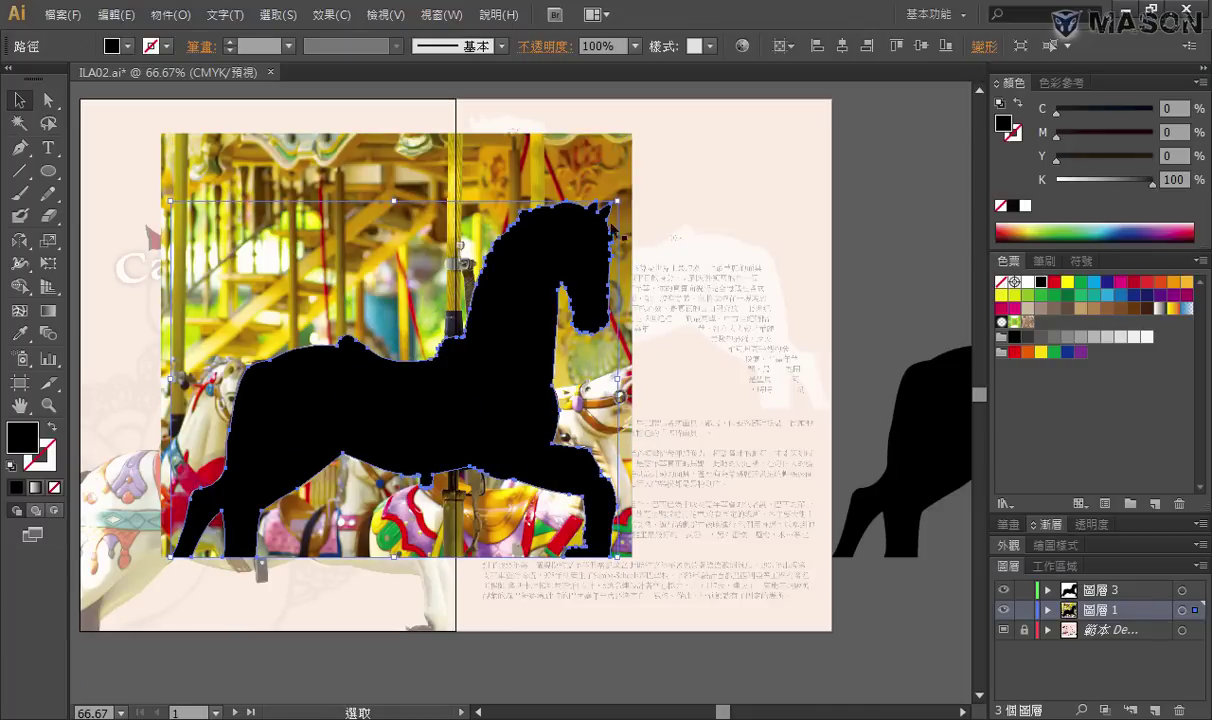
right_click(588, 170)
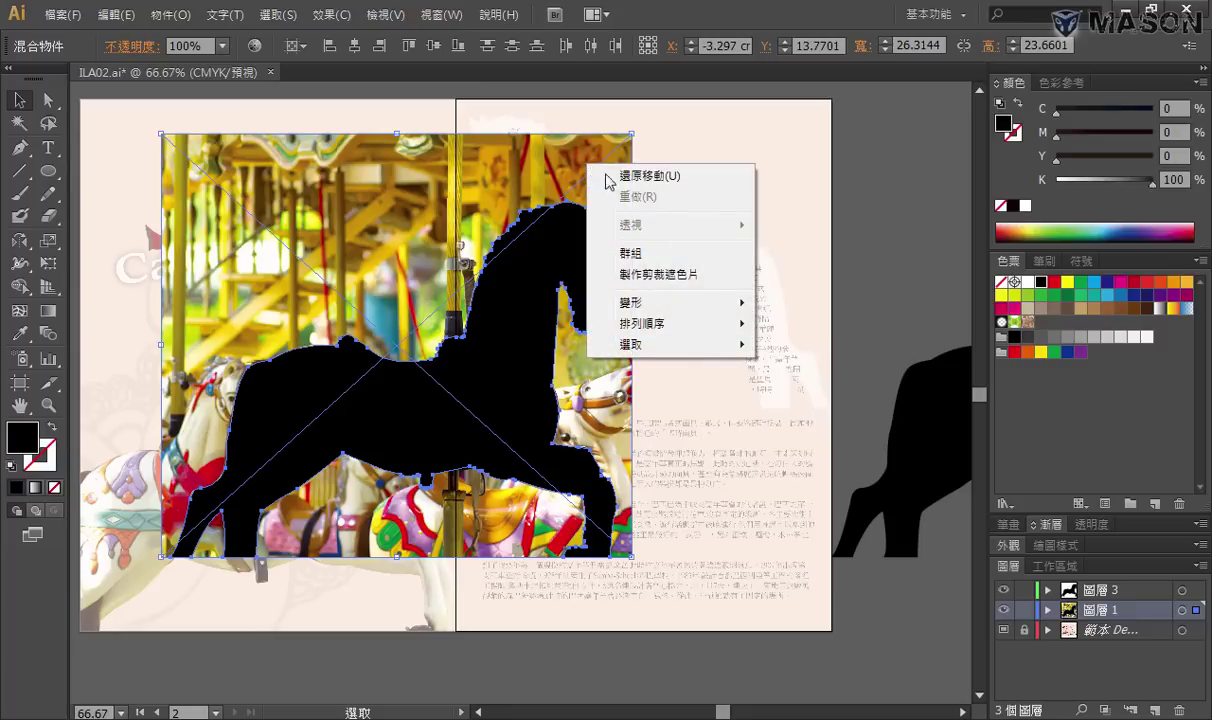
left_click(713, 284)
scroll(713, 284, "left", 5)
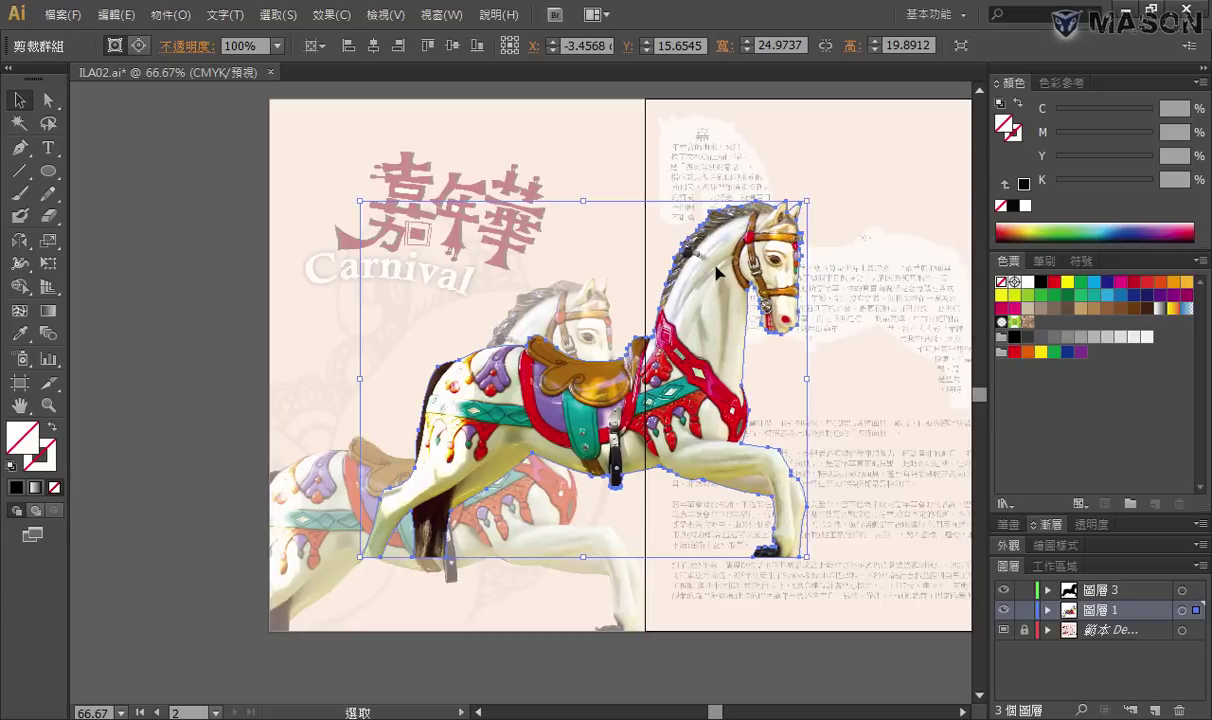
Scale the cut-out horse down and move it lower onto the left page
mouse_move(722, 268)
left_mouse_down()
mouse_move(520, 350)
mouse_move(514, 368)
left_mouse_up()
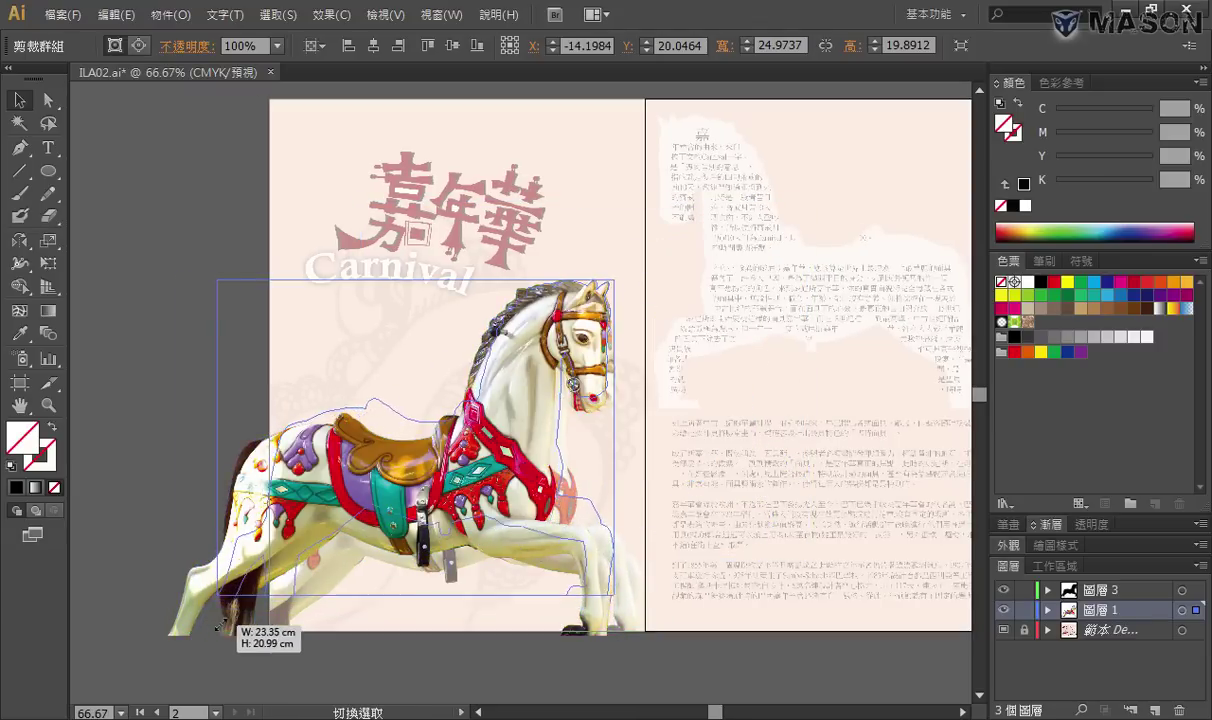
left_click_drag(166, 636, 222, 592)
left_click_drag(322, 540, 322, 586)
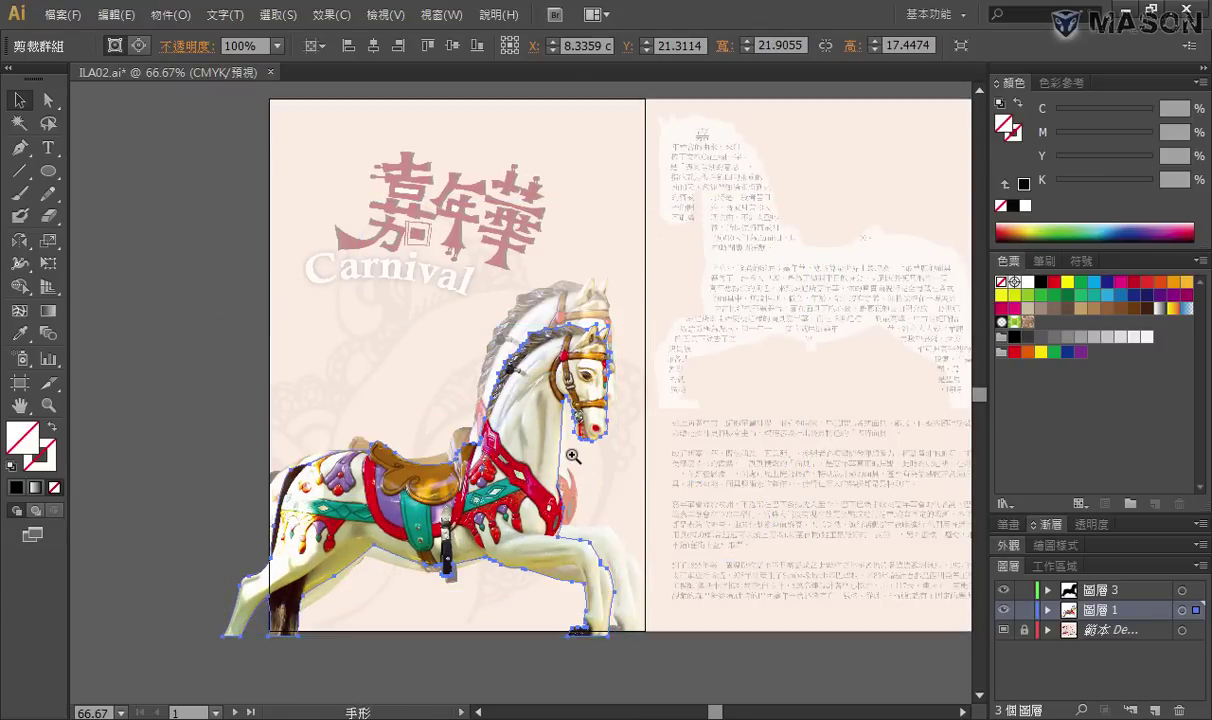
left_click(675, 579, "ctrl")
scroll(632, 270, "down", 3)
Tilt the horse slightly counterclockwise, enlarge it twice, and shift it left
scroll(743, 468, "left", 3)
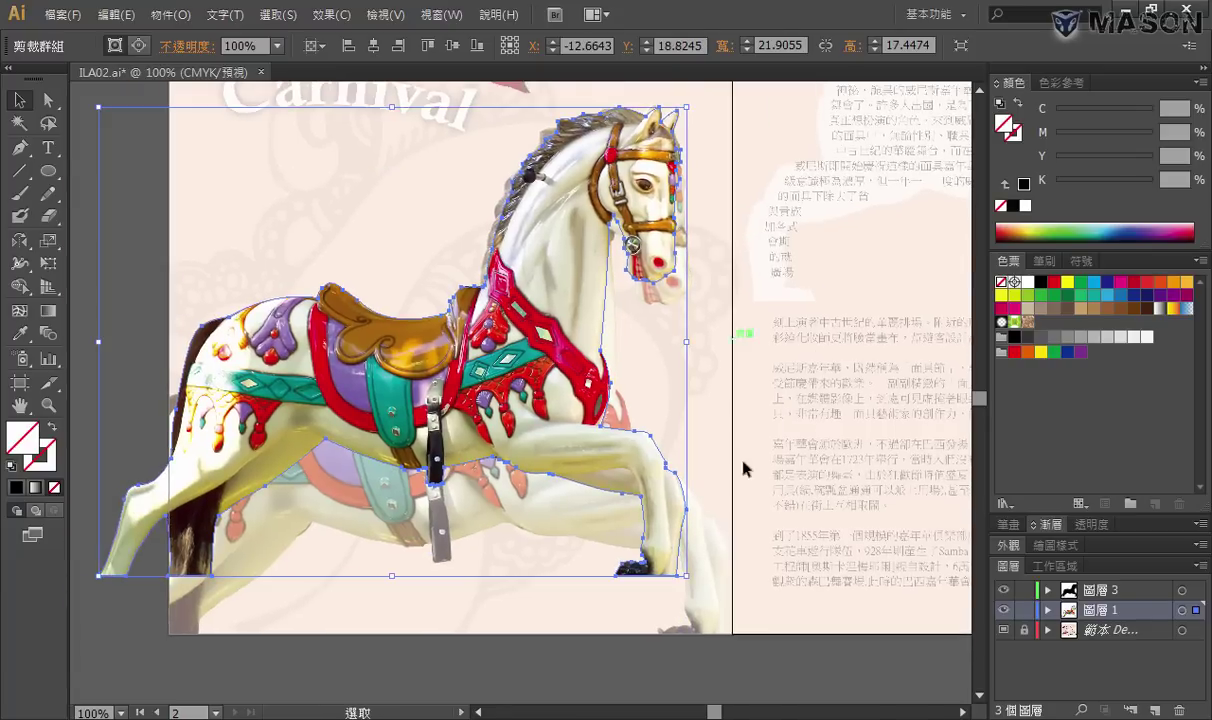
left_click_drag(696, 344, 709, 330)
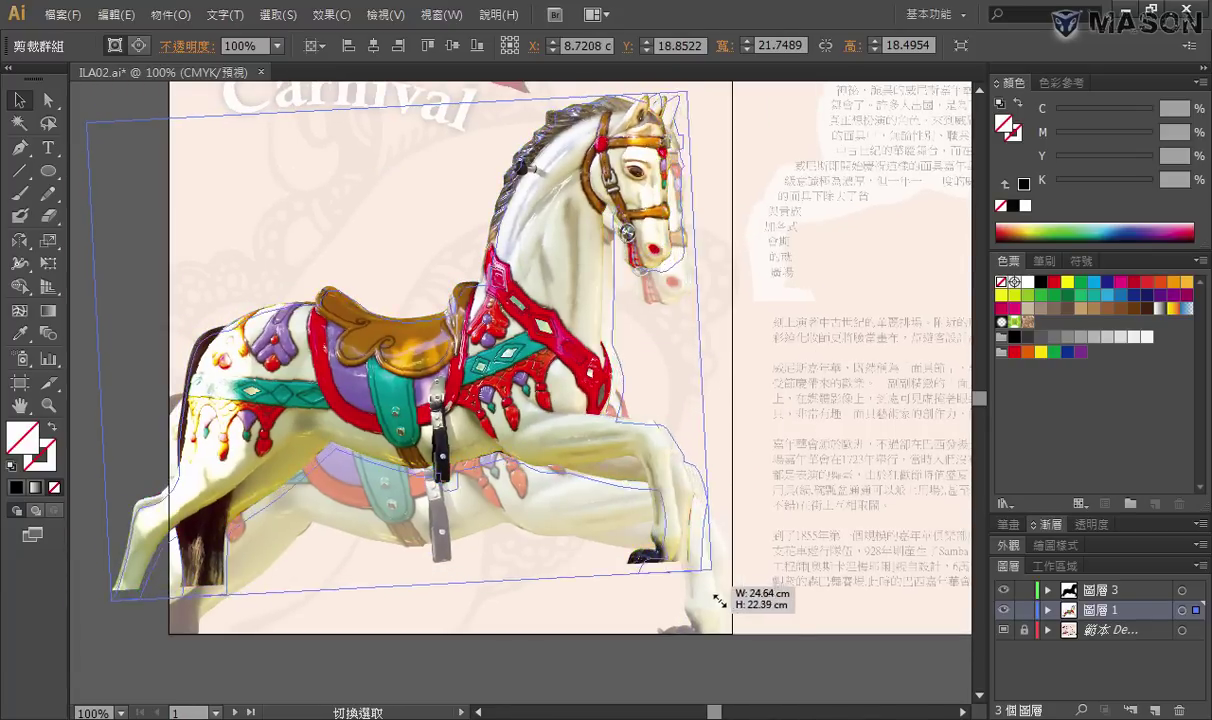
left_click_drag(697, 560, 738, 594)
mouse_move(695, 271)
left_mouse_down()
mouse_move(672, 300)
mouse_move(661, 283)
left_mouse_up()
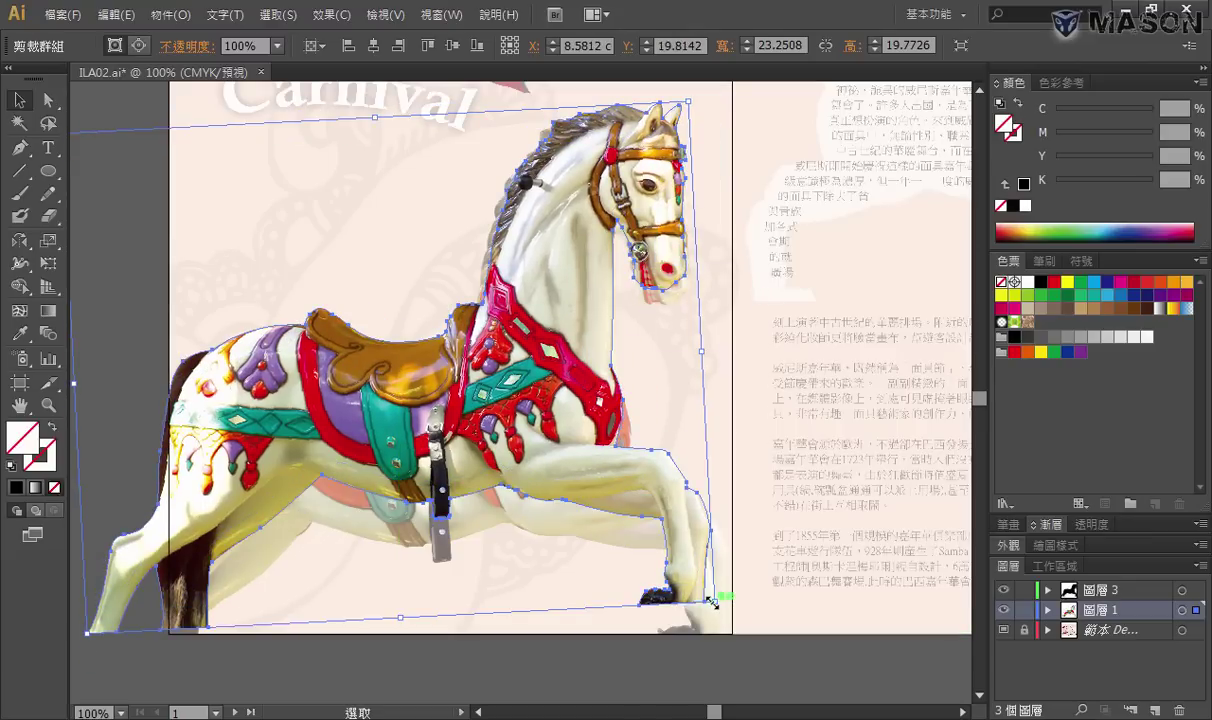
left_click_drag(713, 601, 770, 647)
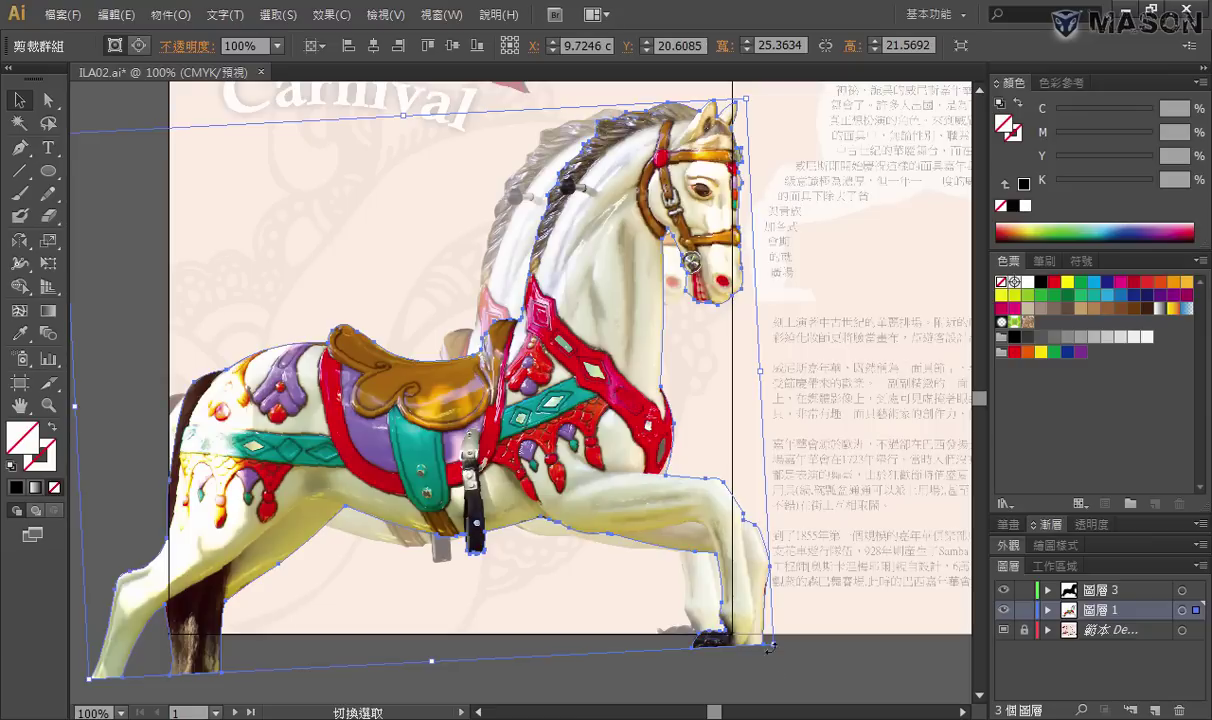
mouse_move(600, 405)
left_mouse_down()
mouse_move(551, 414)
mouse_move(585, 437)
left_mouse_up()
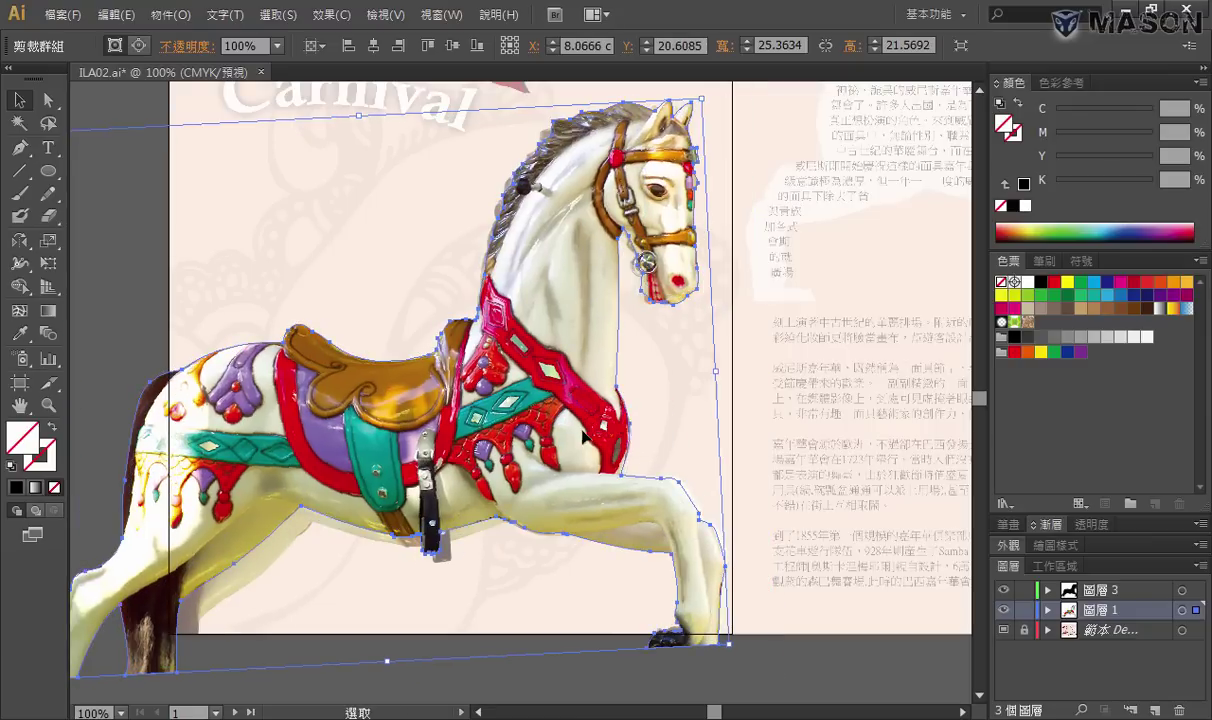
Shrink the horse slightly and reposition it on the left page
left_click_drag(283, 366, 458, 412)
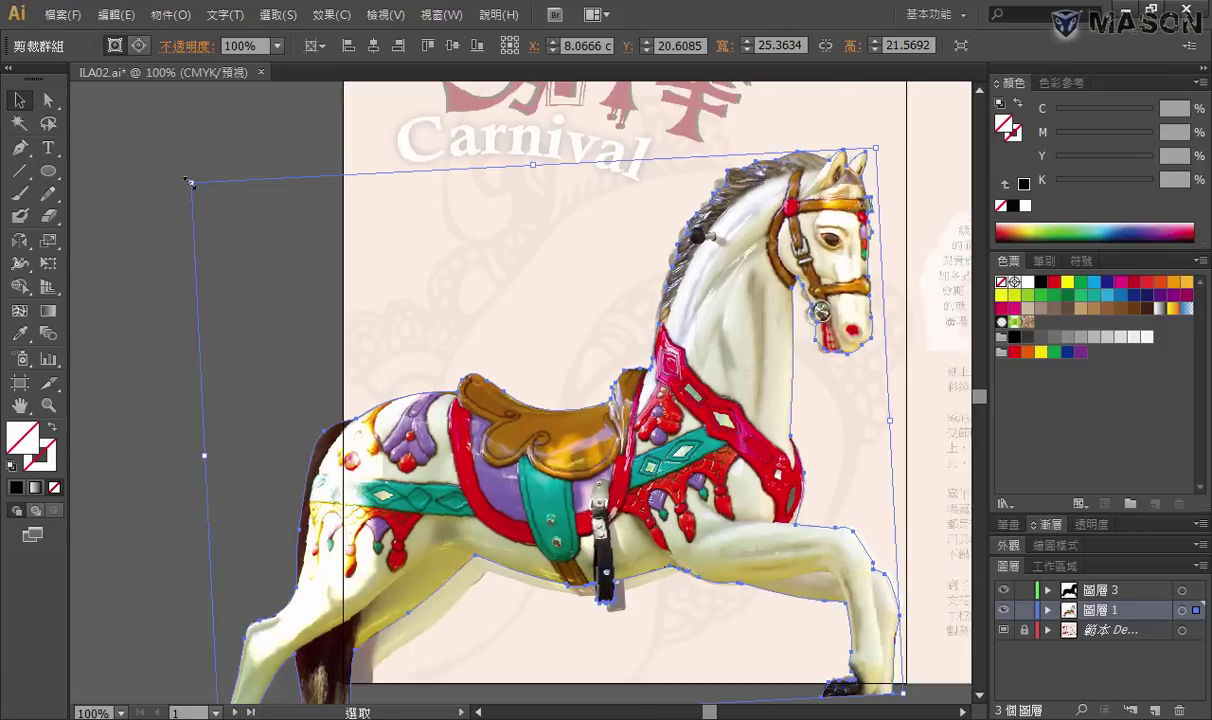
left_click_drag(190, 183, 225, 207)
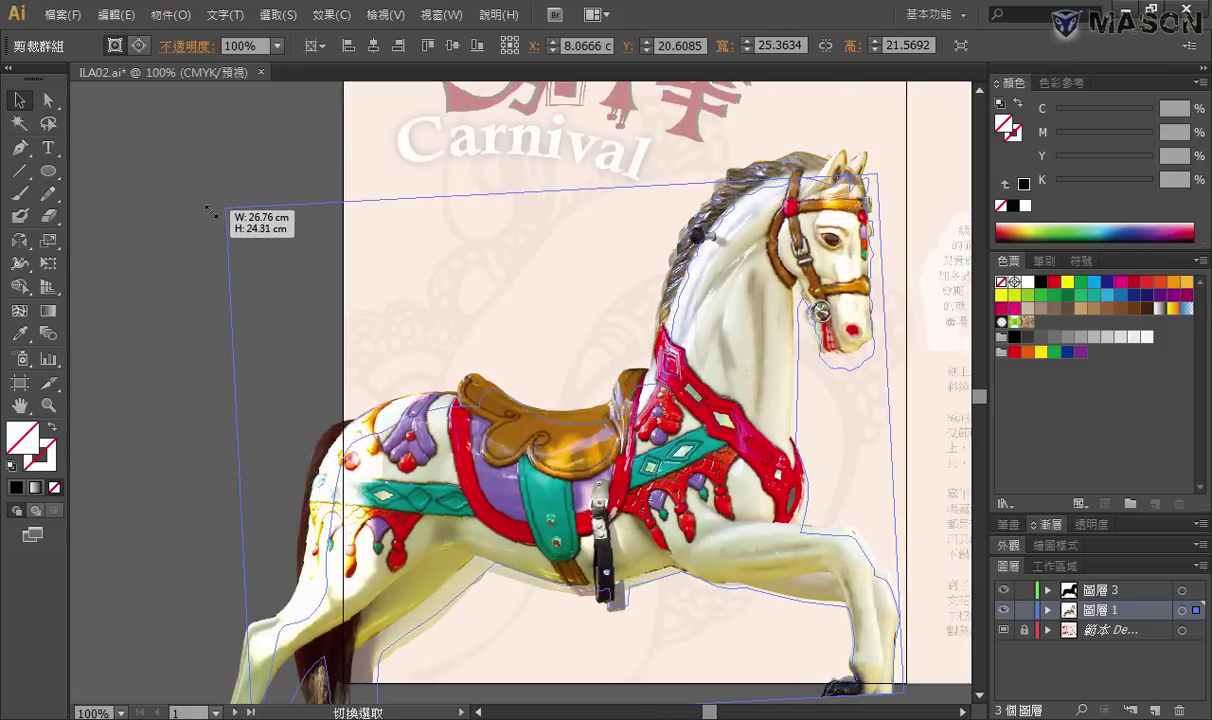
left_click_drag(363, 332, 221, 212)
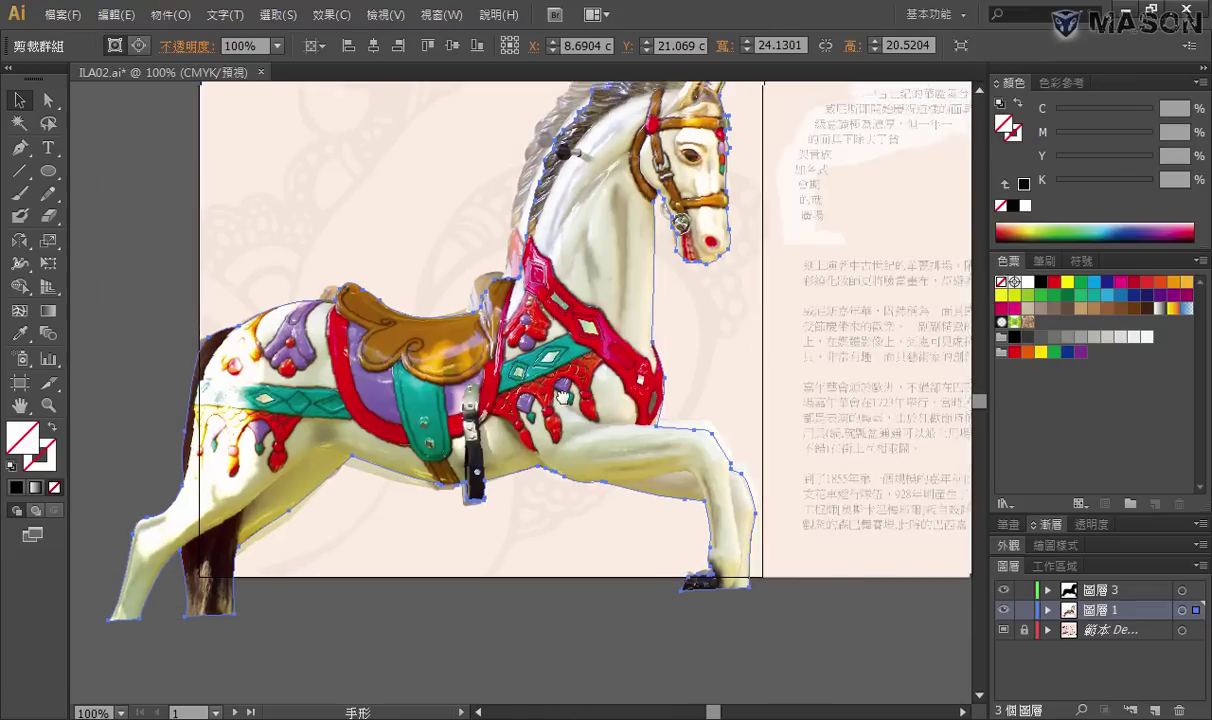
left_click_drag(573, 372, 536, 509)
left_click_drag(635, 268, 614, 248)
Fine-tune the horse to about 25.4 × 21.8 cm below the title, then zoom out
scroll(728, 508, "down", 4)
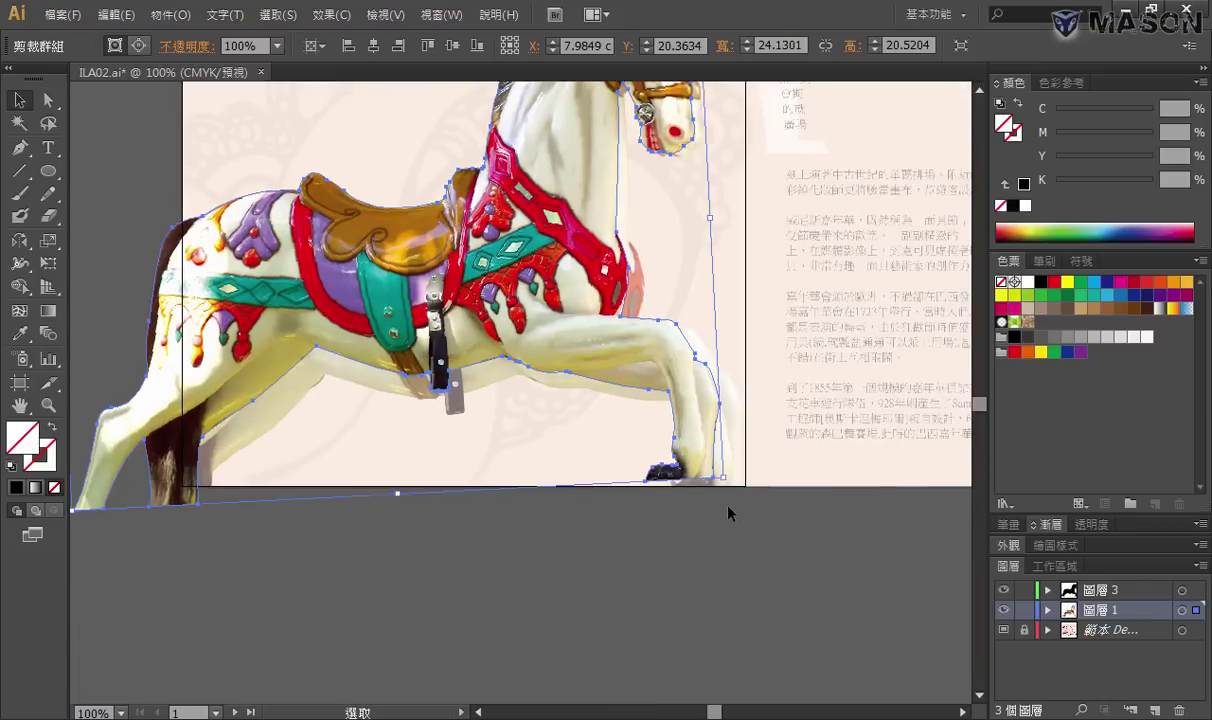
left_click_drag(724, 480, 746, 497)
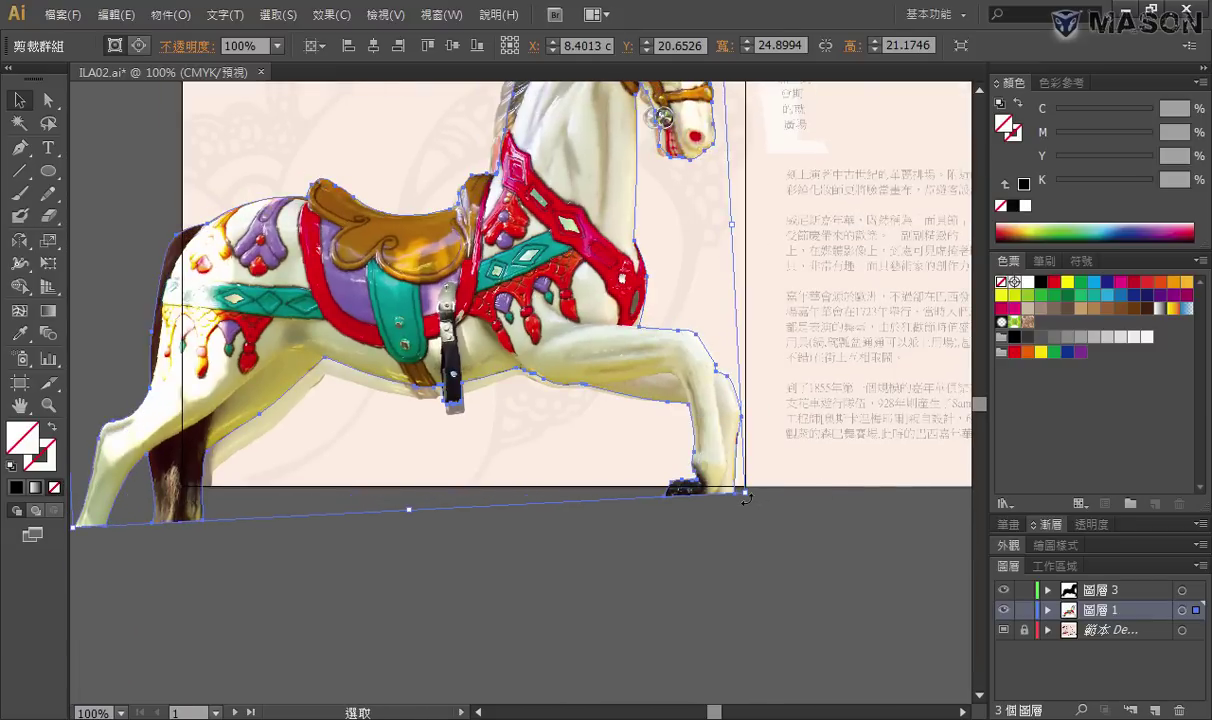
left_click_drag(746, 494, 758, 505)
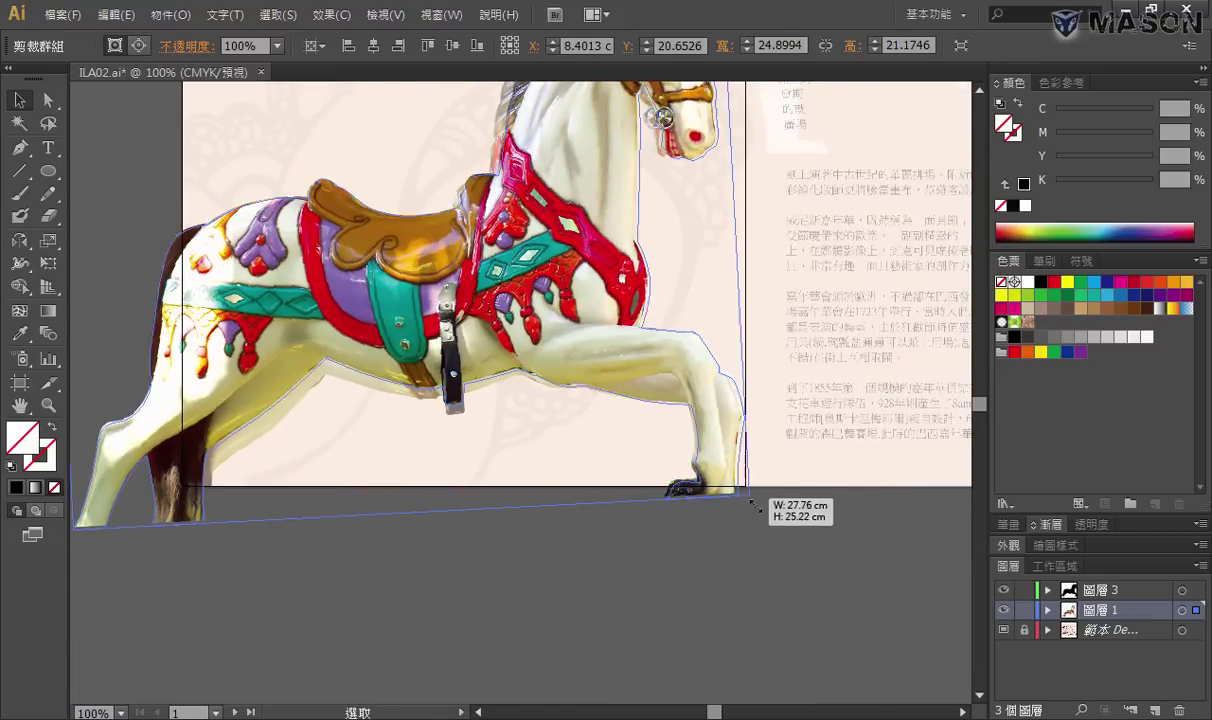
scroll(644, 381, "up", 4)
left_click_drag(623, 369, 602, 372)
left_click_drag(766, 672, 772, 676)
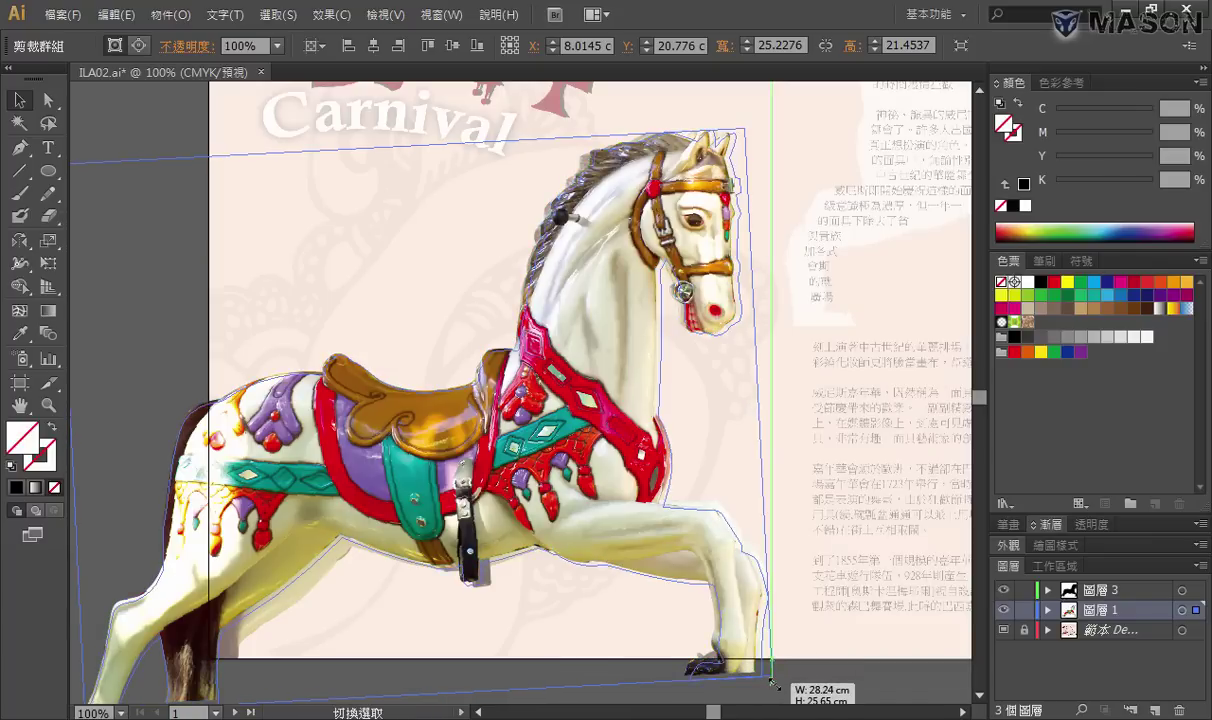
left_click_drag(700, 537, 700, 532)
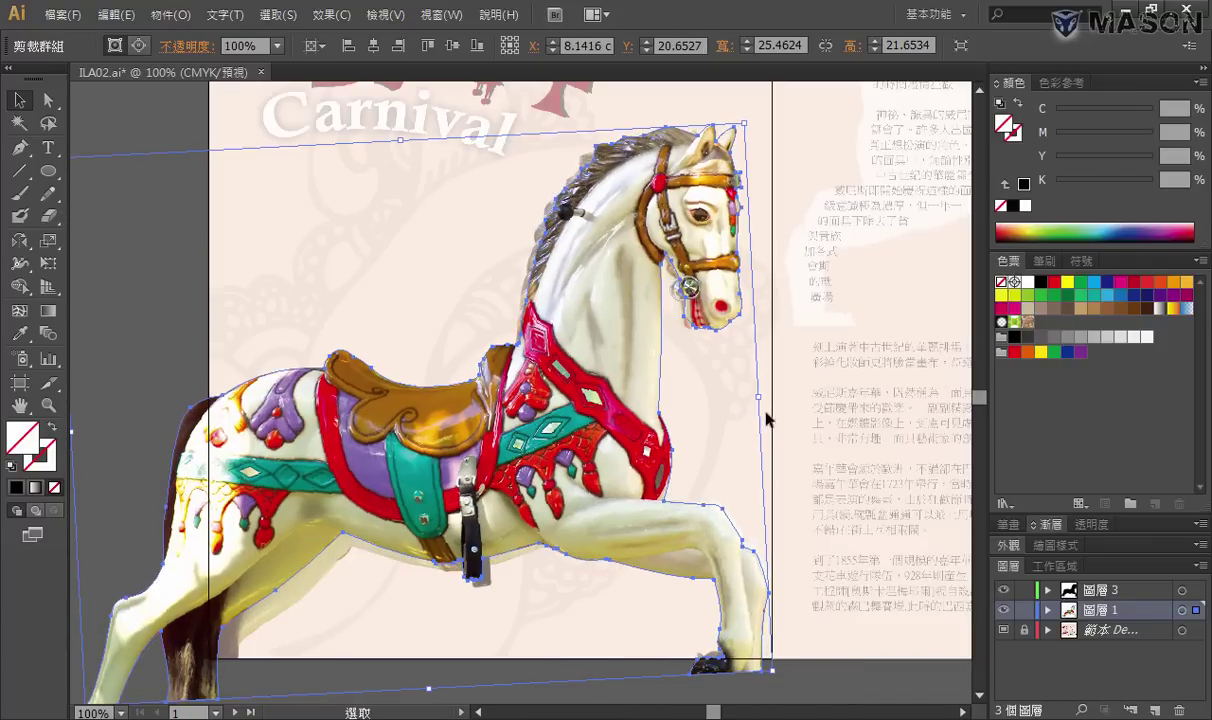
left_click_drag(768, 398, 755, 410)
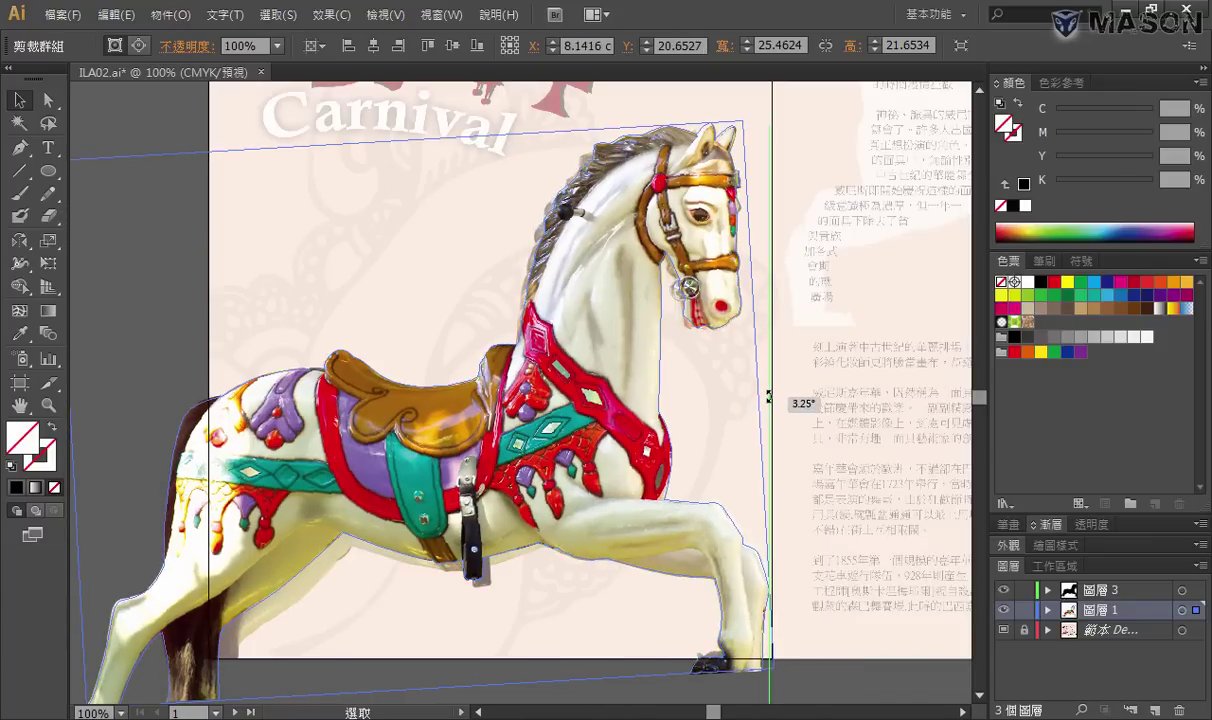
left_click(833, 364)
key("ctrl+minus")
key("ctrl+minus")
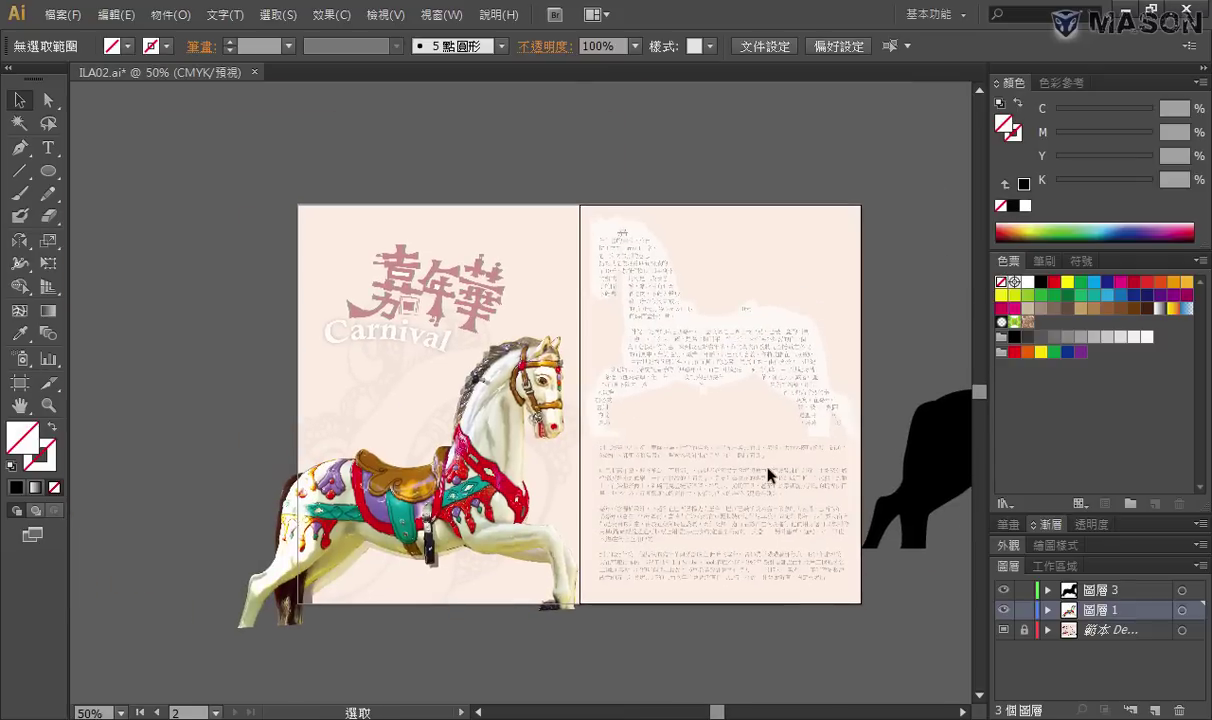
key("alt+Tab")
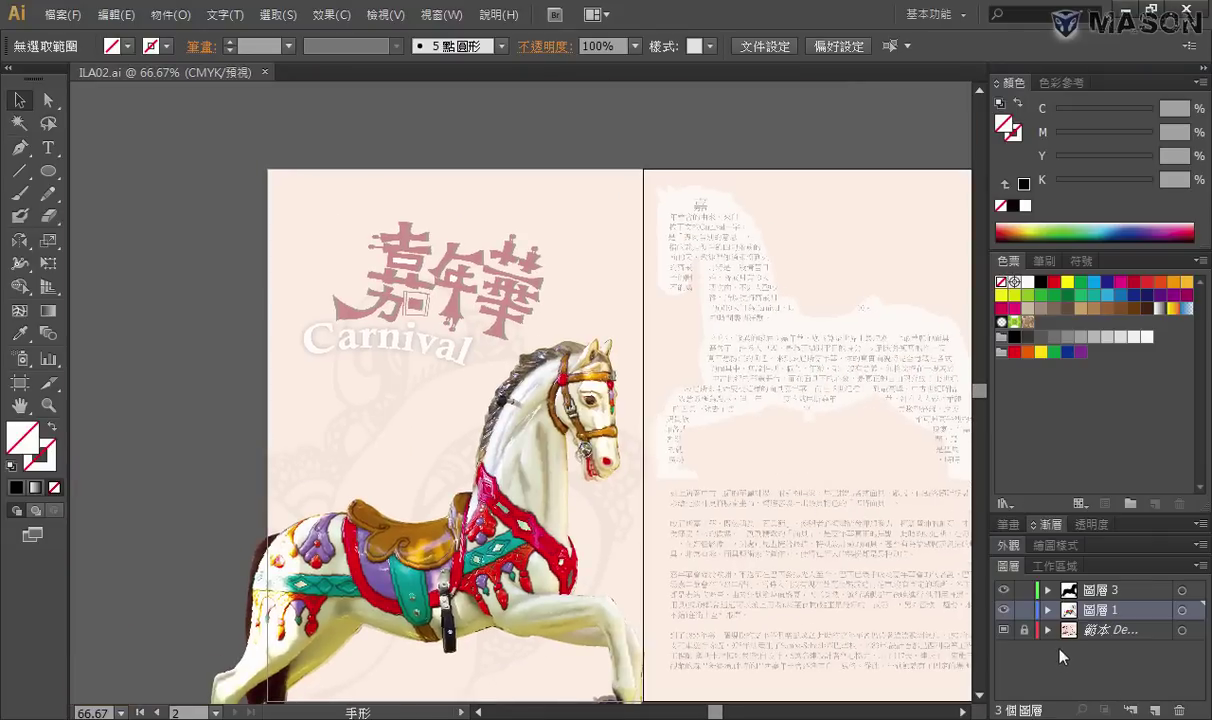
Untemplate the layer, sample its pale pink (1.61/19.1/22.2/0 CMYK) and save it as a swatch
double_click(1066, 631)
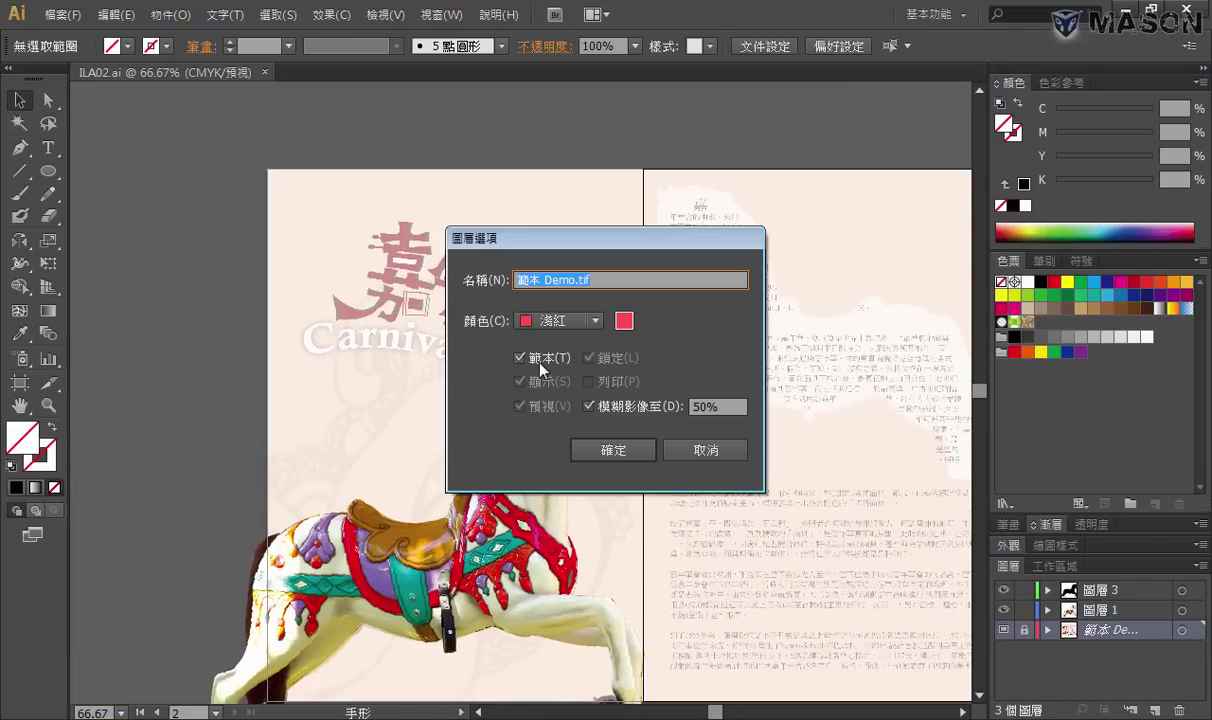
left_click(520, 358)
left_click(628, 449)
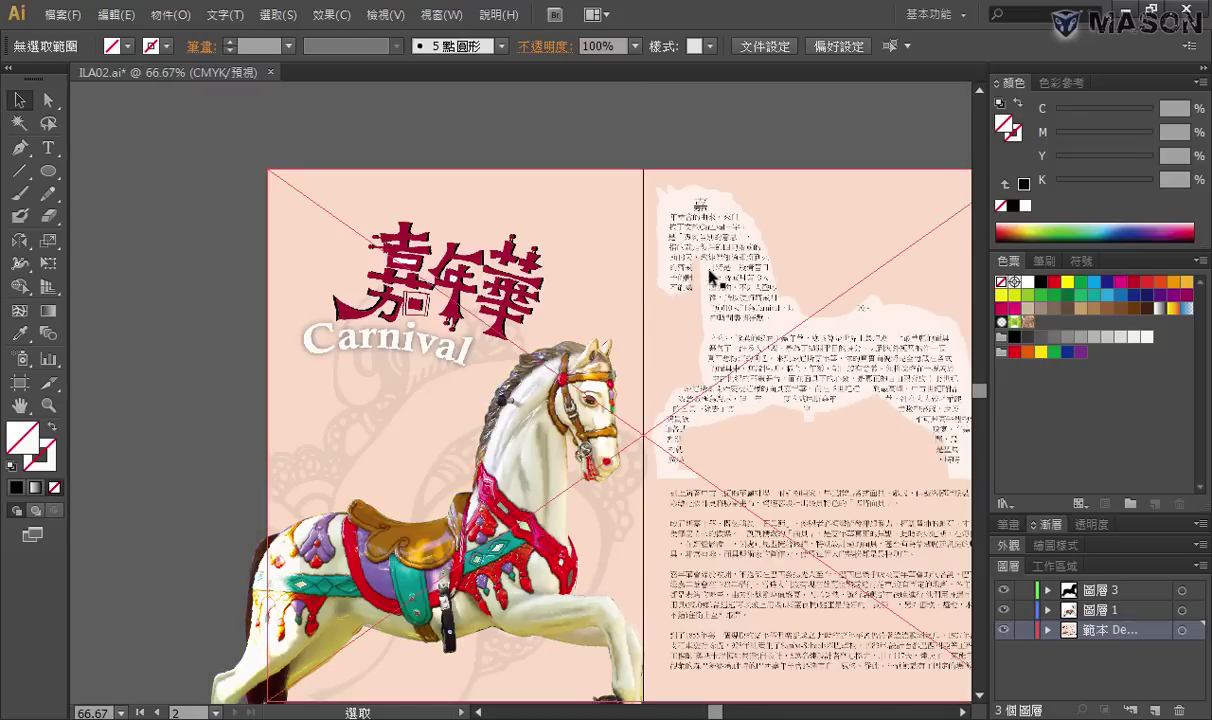
key("i")
left_click(556, 205)
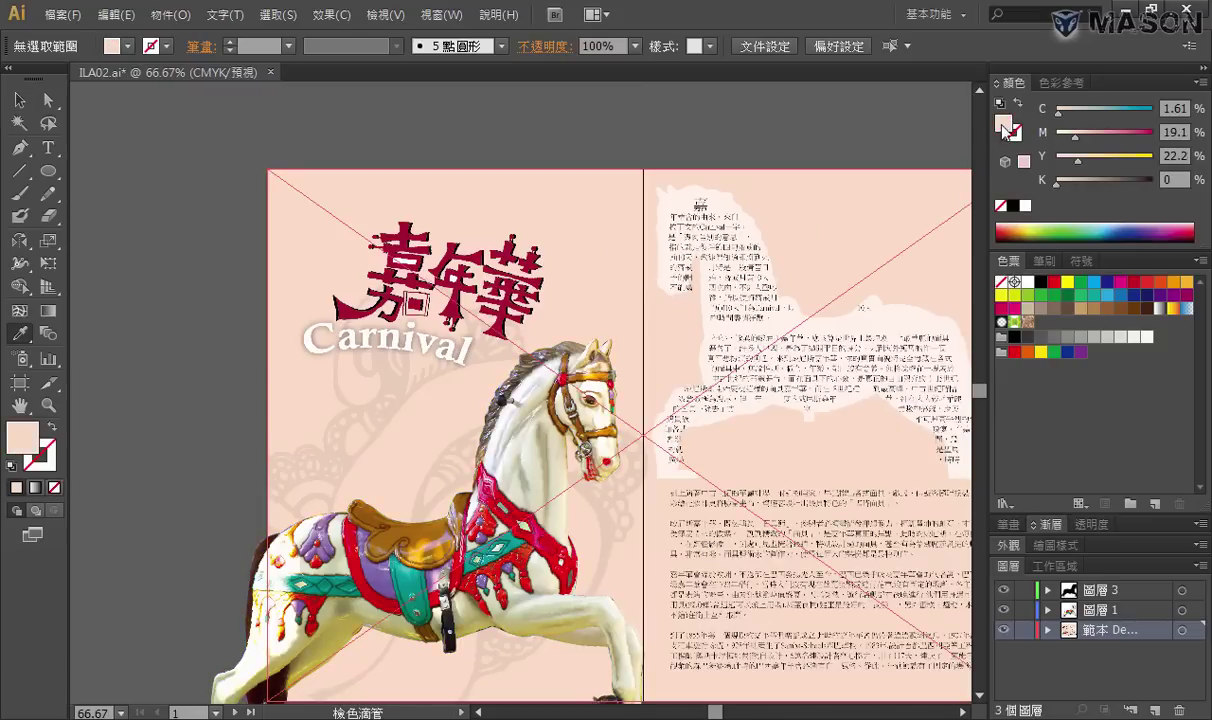
left_click_drag(1005, 130, 993, 306)
left_click(19, 100)
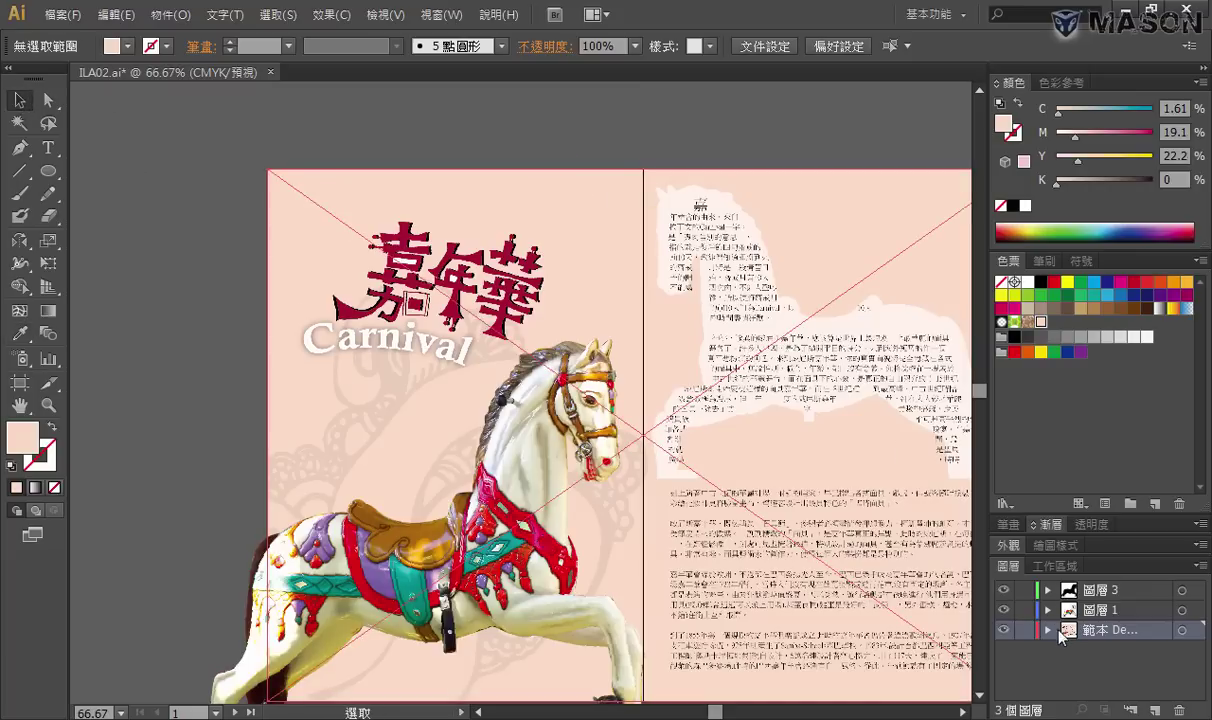
Make the layer a template again and add new layer 圖層 4 above it
double_click(1071, 634)
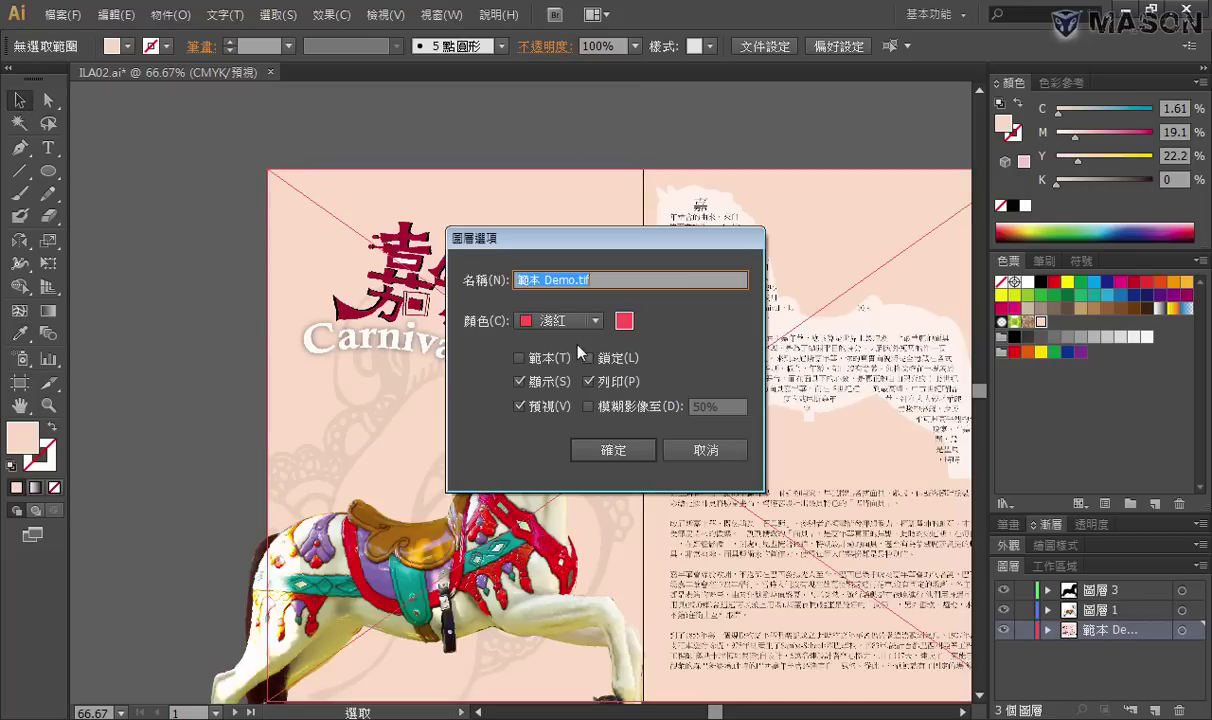
left_click(650, 456)
left_click(1155, 710)
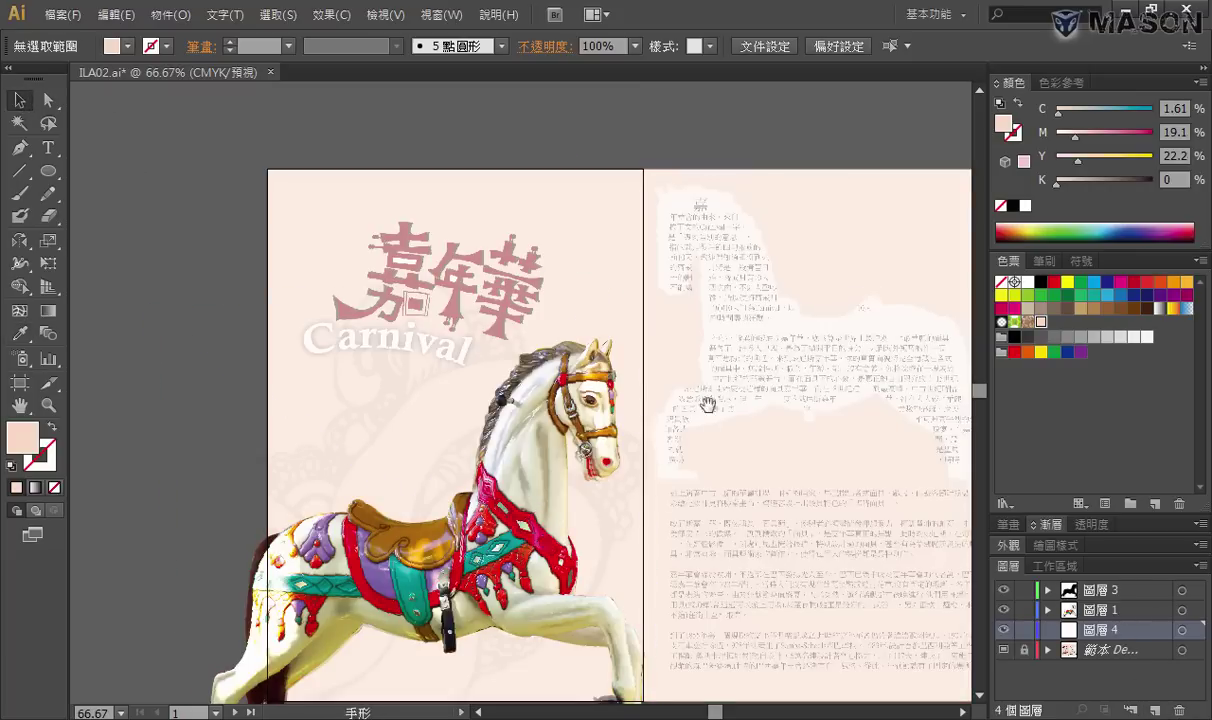
left_click_drag(651, 384, 455, 317)
key("ctrl+minus")
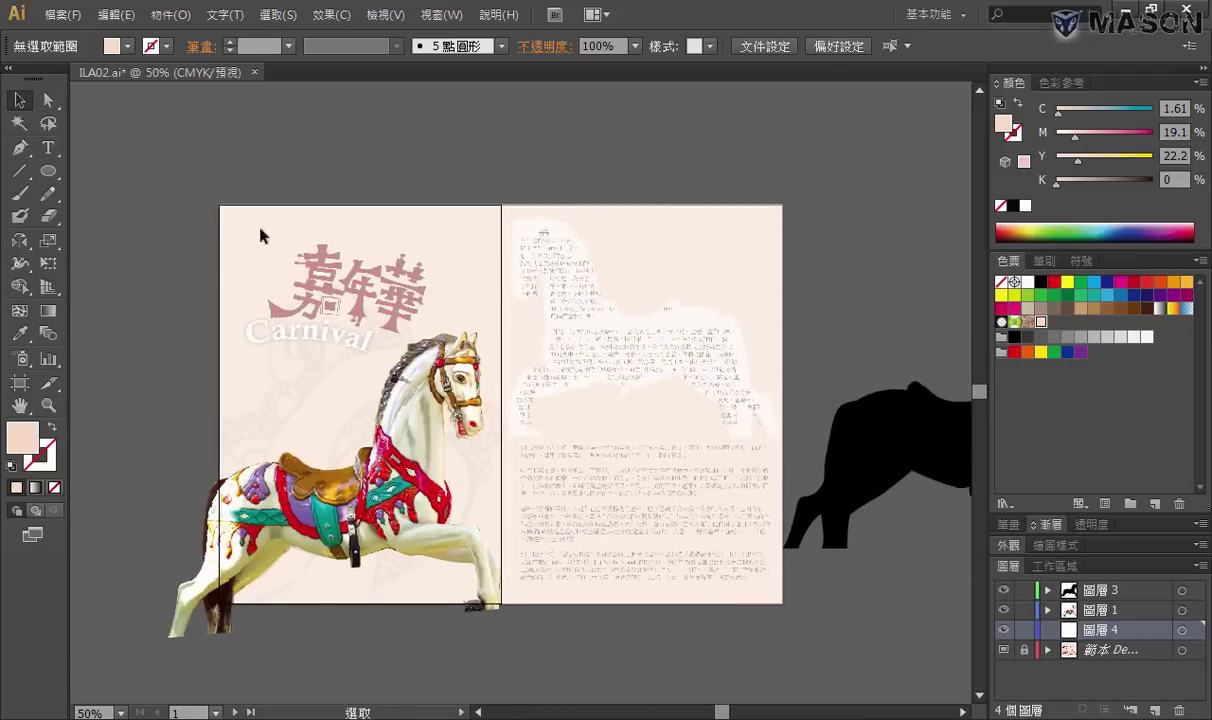
Hide the template and draw a pale pink 42 × 29.7 cm rectangle across both pages on 圖層 4
left_click(1004, 650)
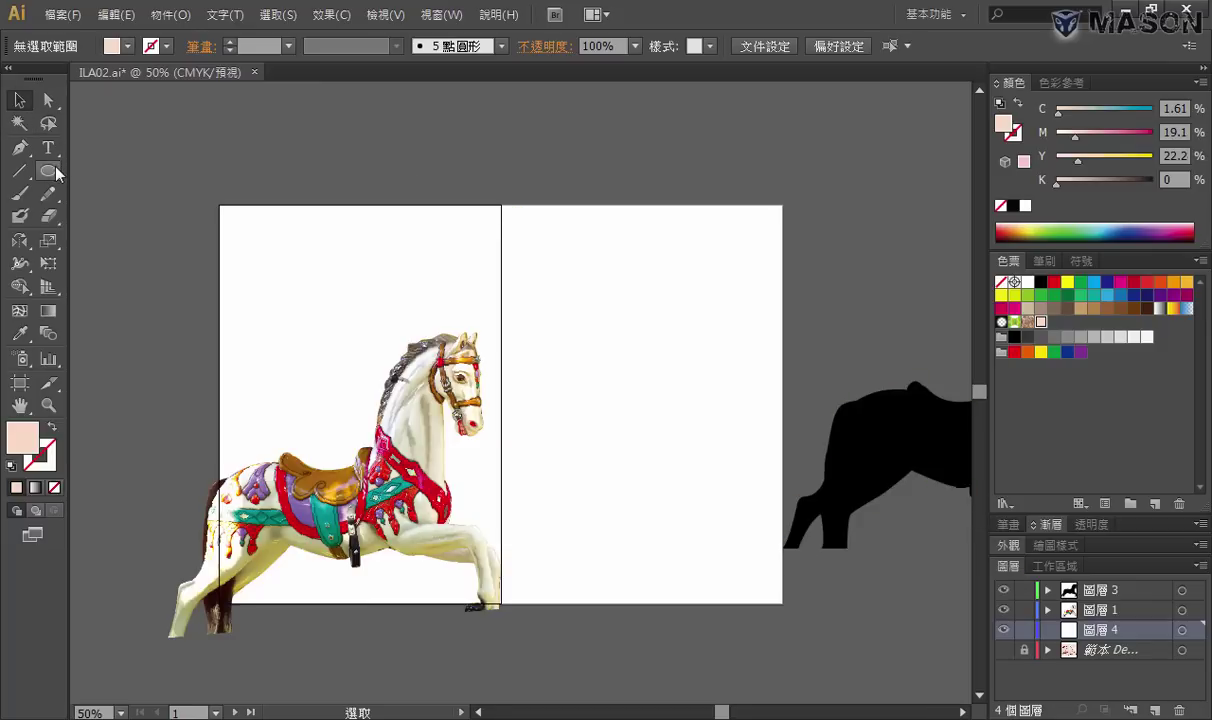
left_click_drag(48, 170, 96, 171)
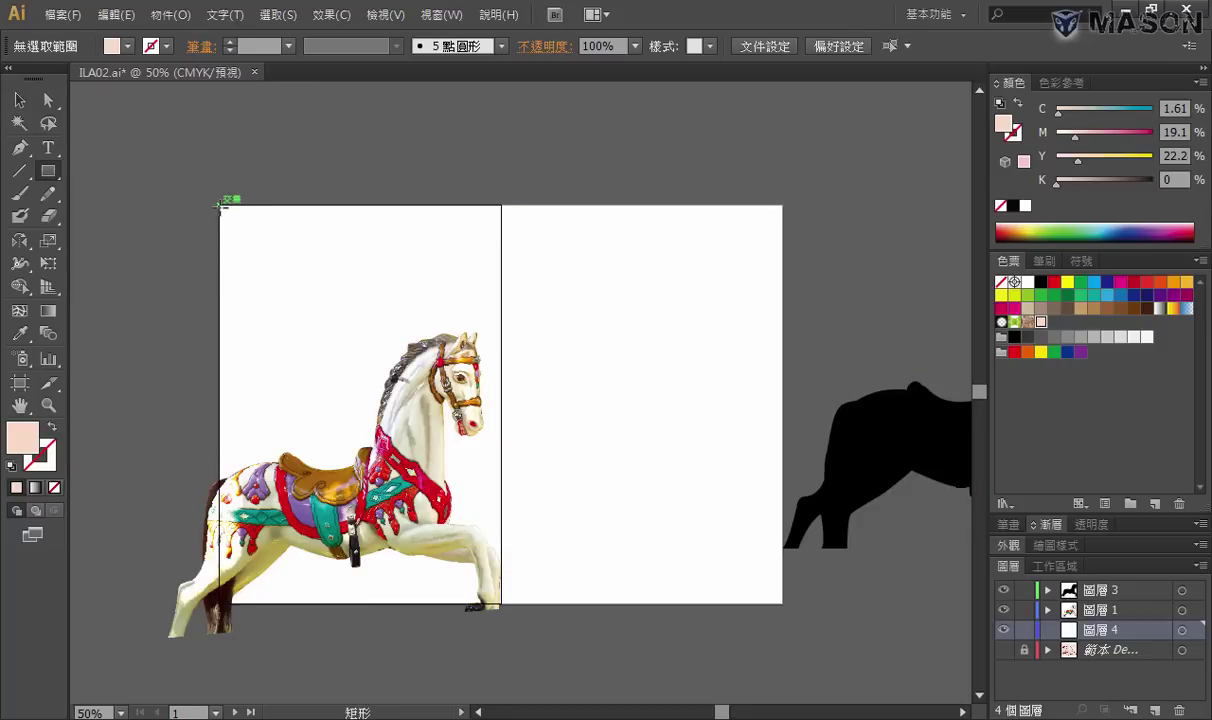
left_click_drag(220, 205, 784, 603)
left_click(19, 100)
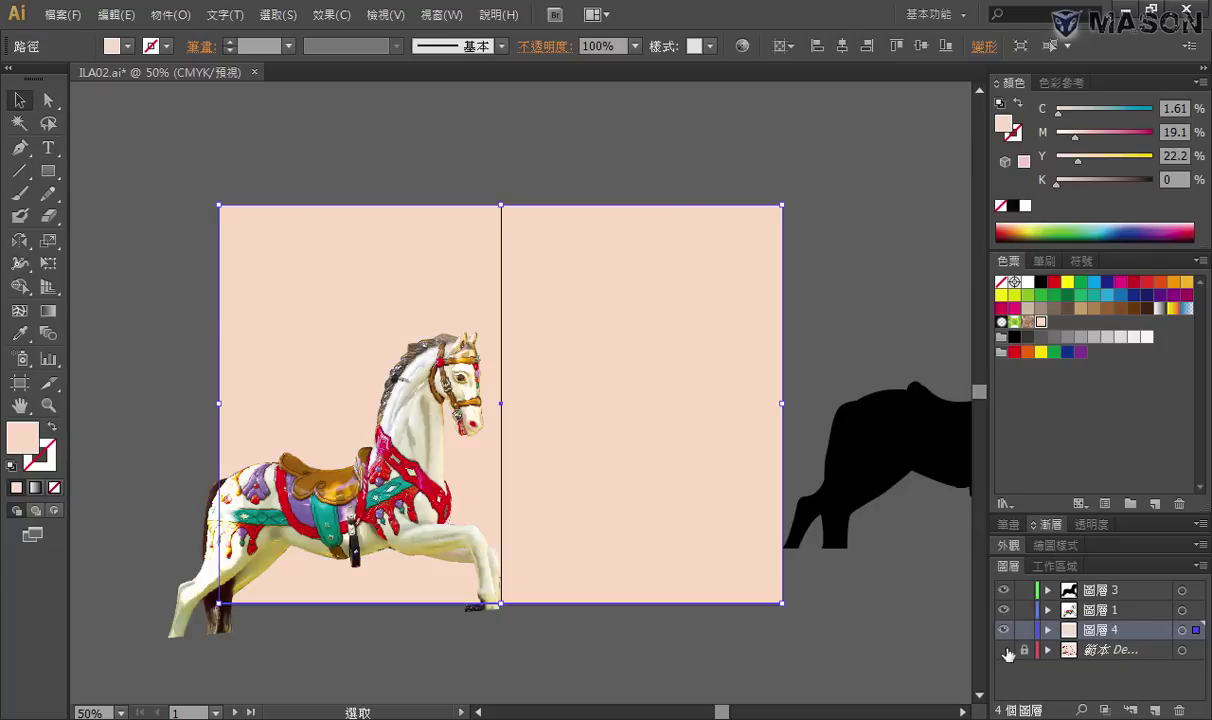
left_click(397, 168)
Open Text.ai, accepting the colour profile warning
left_click(68, 16)
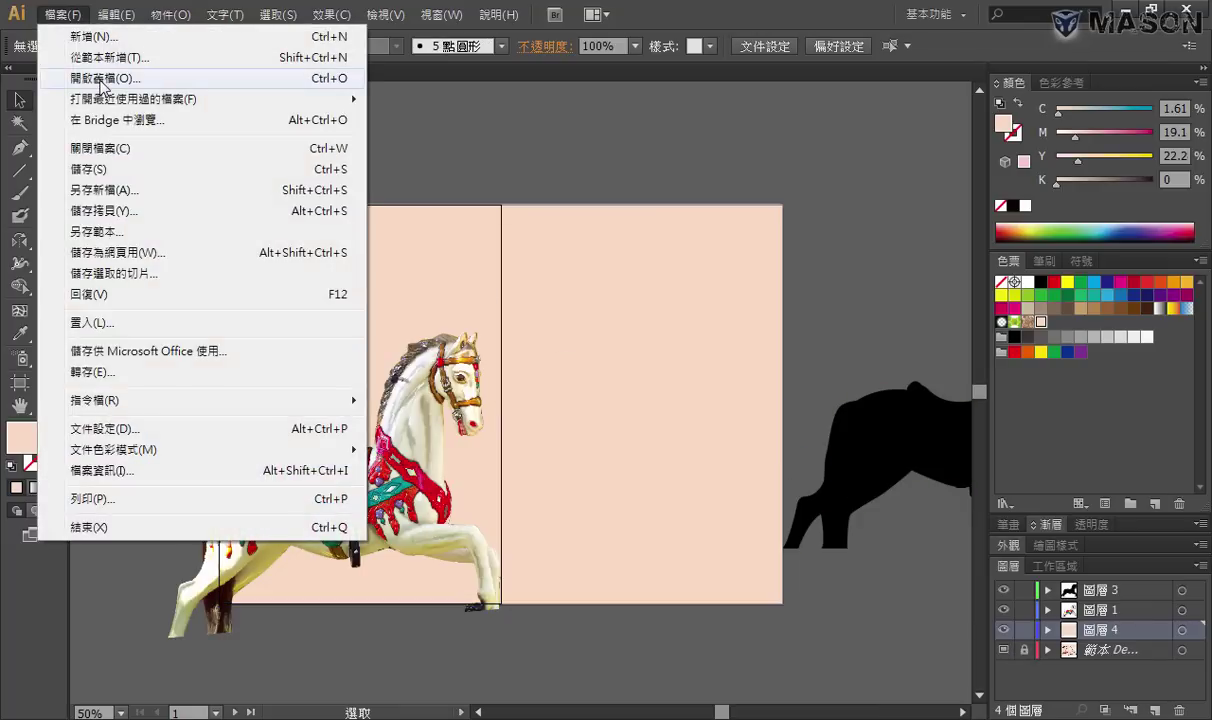
left_click(102, 78)
left_click(402, 145)
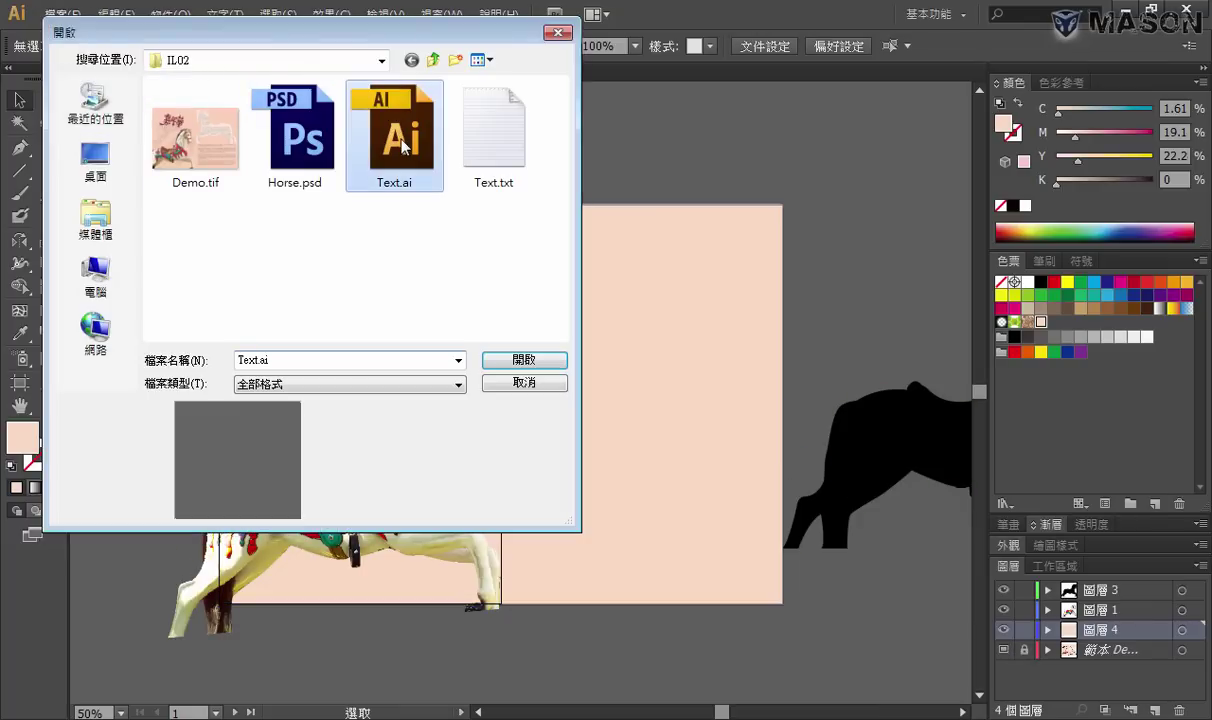
double_click(402, 145)
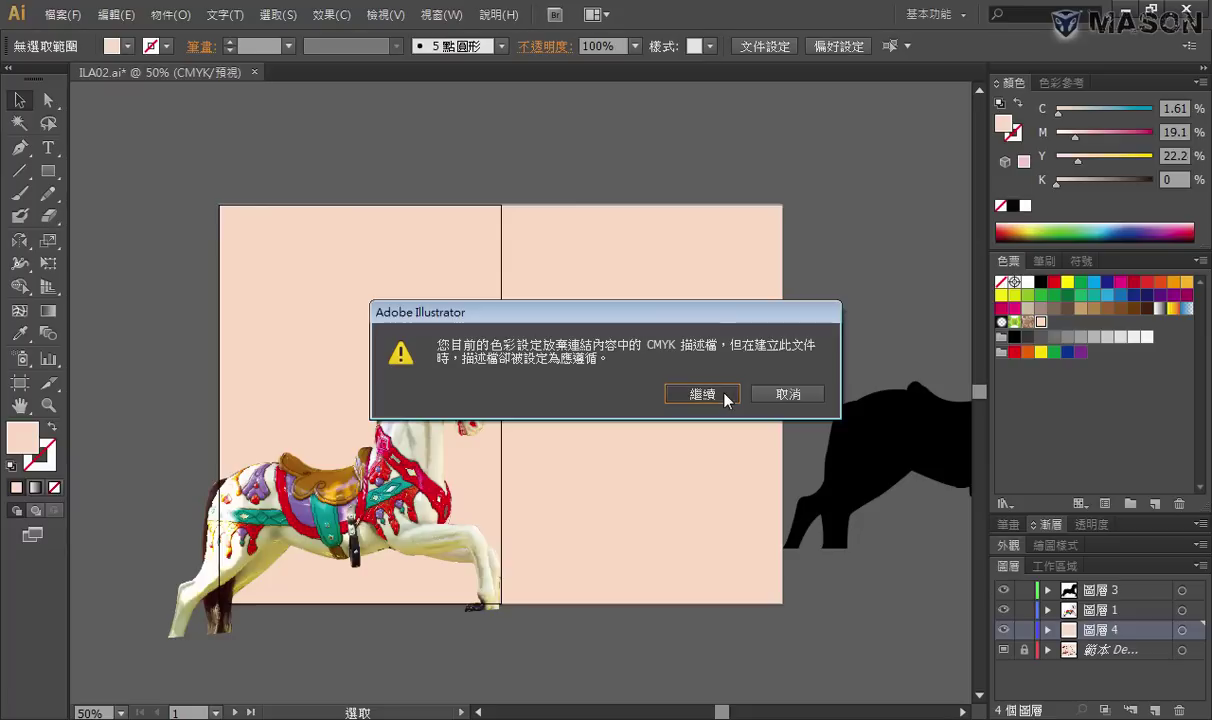
key("Return")
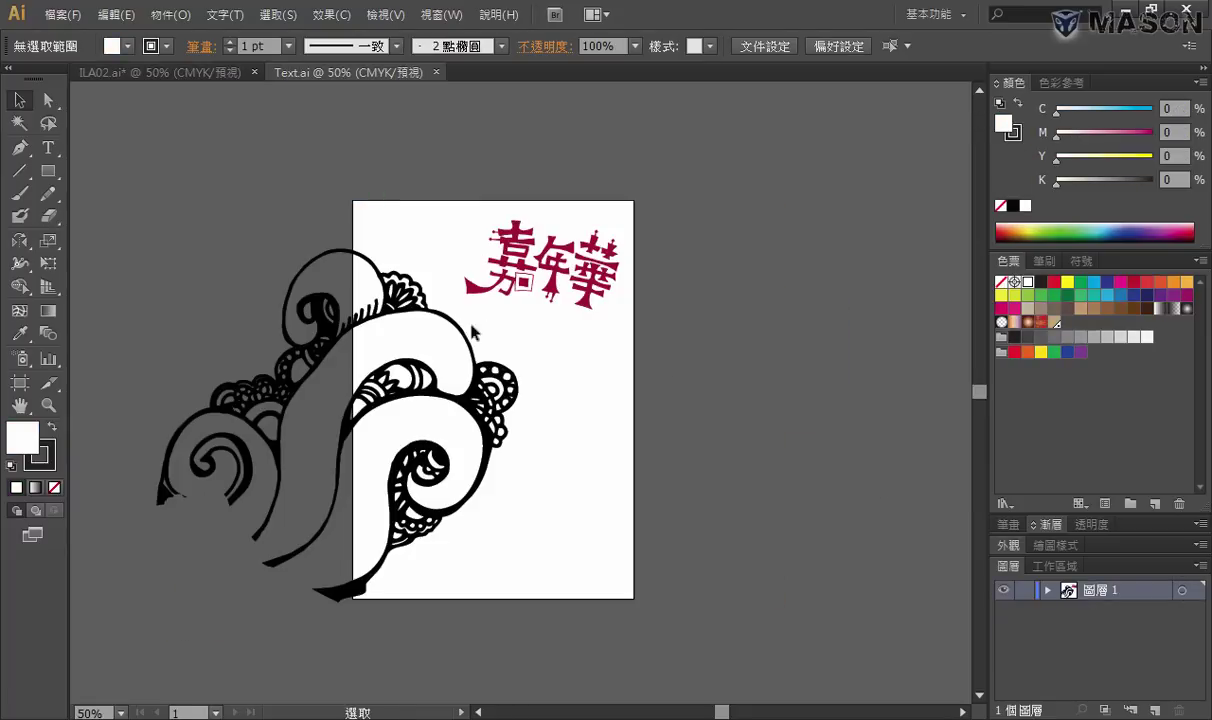
Copy the swirl artwork from Text.ai and paste it into the ILA02 spread
left_click(495, 385)
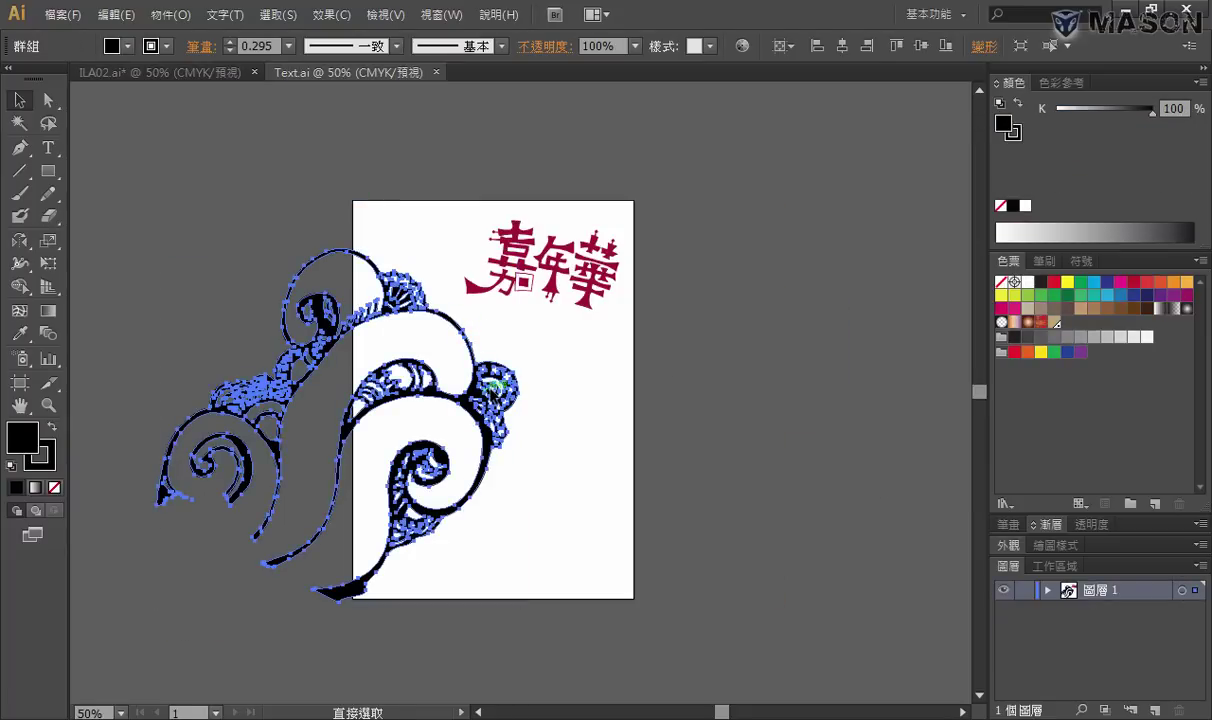
key("v")
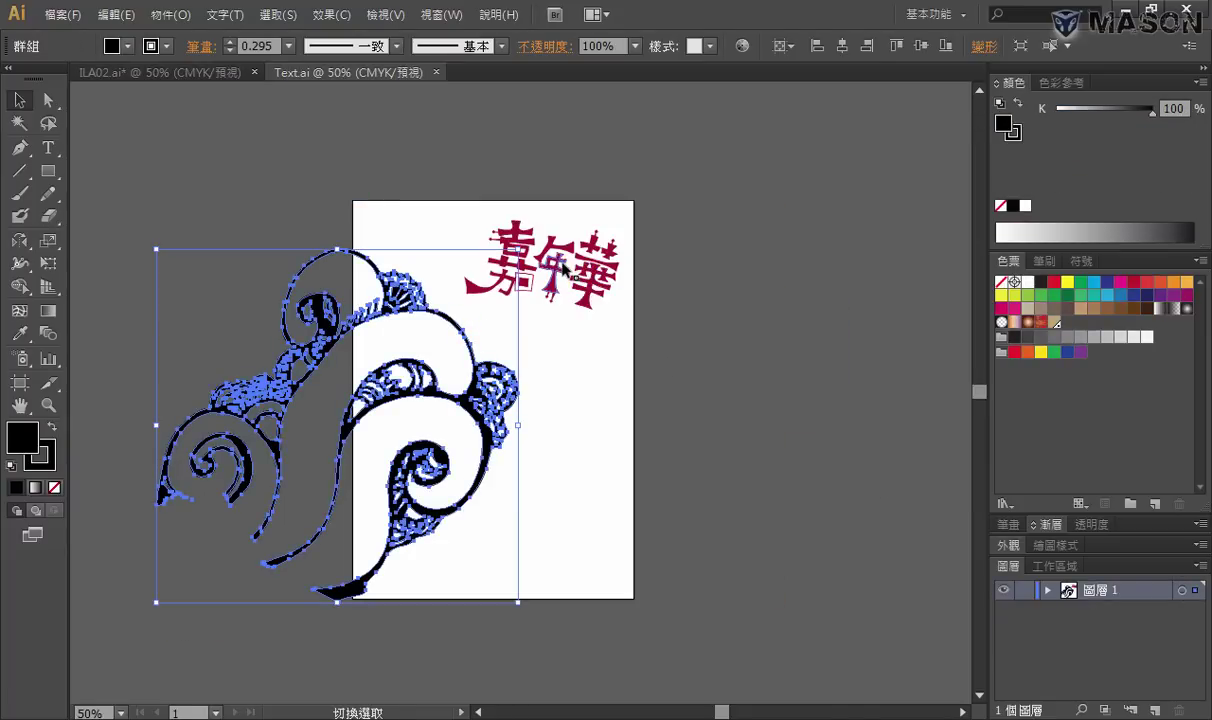
key("a")
key("v")
key("ctrl+c")
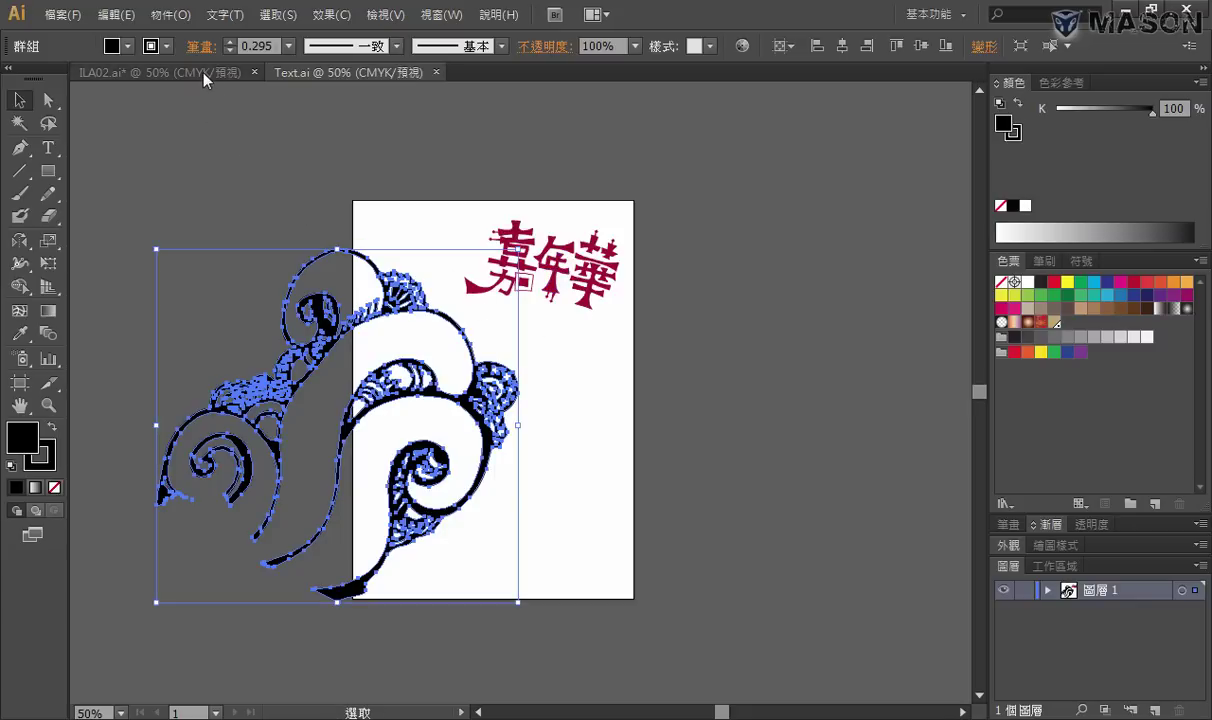
left_click(192, 68)
key("ctrl+v")
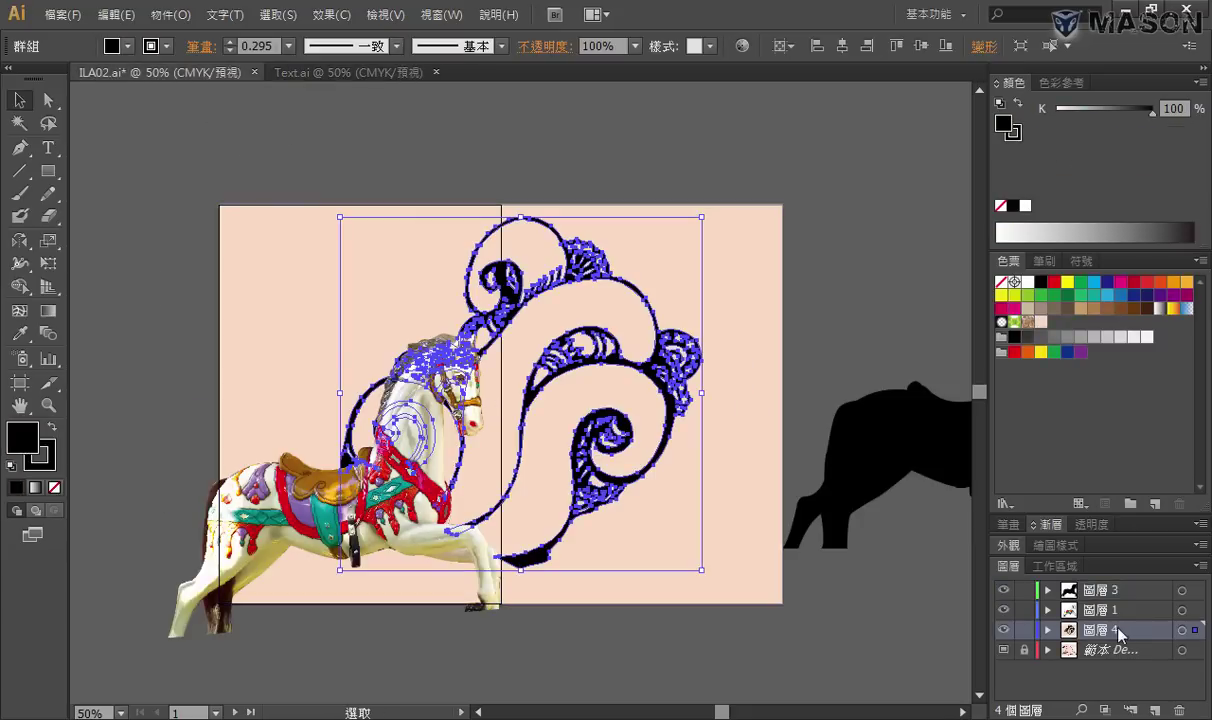
Move the swirl onto new layer 圖層 5 and hide the pink background layer
left_click(1155, 710)
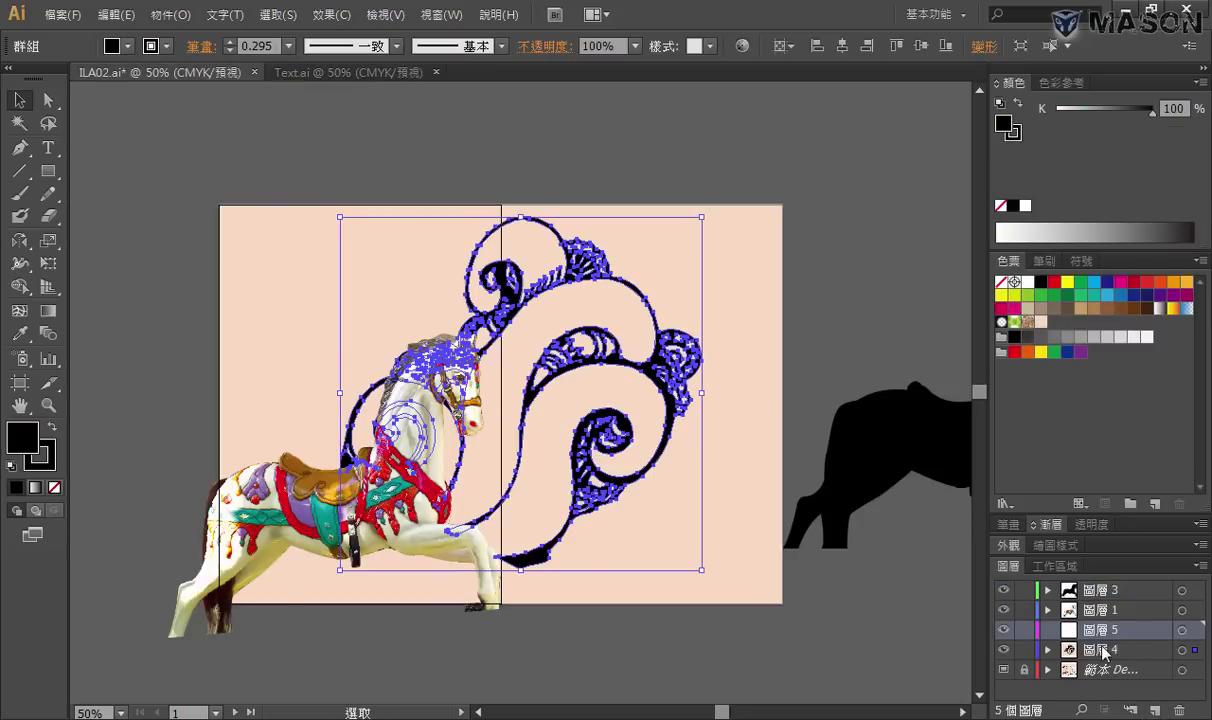
left_click_drag(1195, 637, 1196, 630)
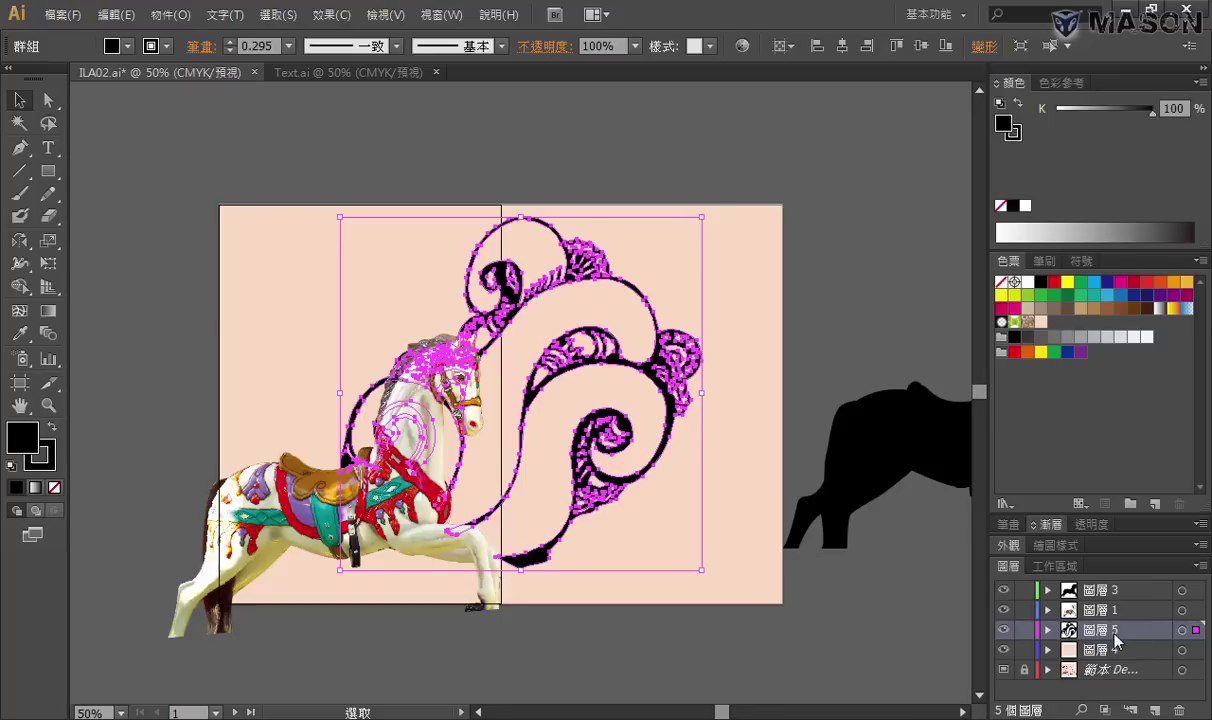
left_click(1004, 650)
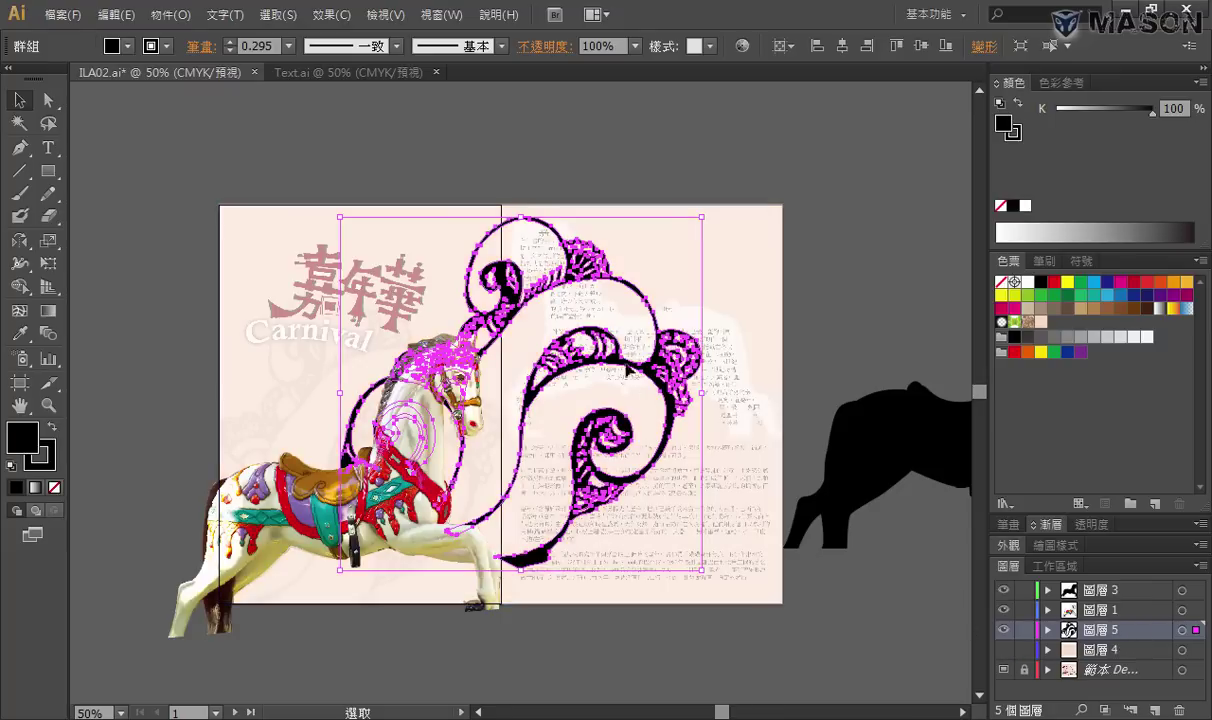
Position the swirl ornament over the left page behind the horse
left_click_drag(519, 226, 320, 306)
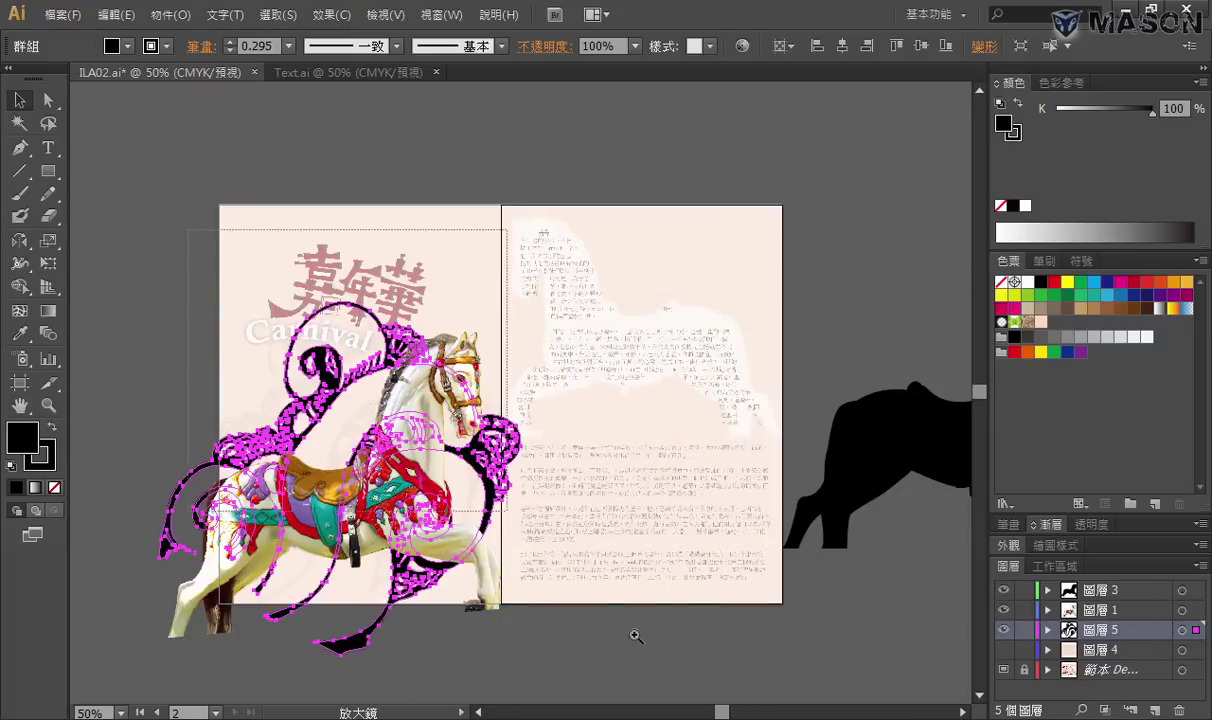
scroll(588, 445, "up", 2)
scroll(147, 240, "up", 3)
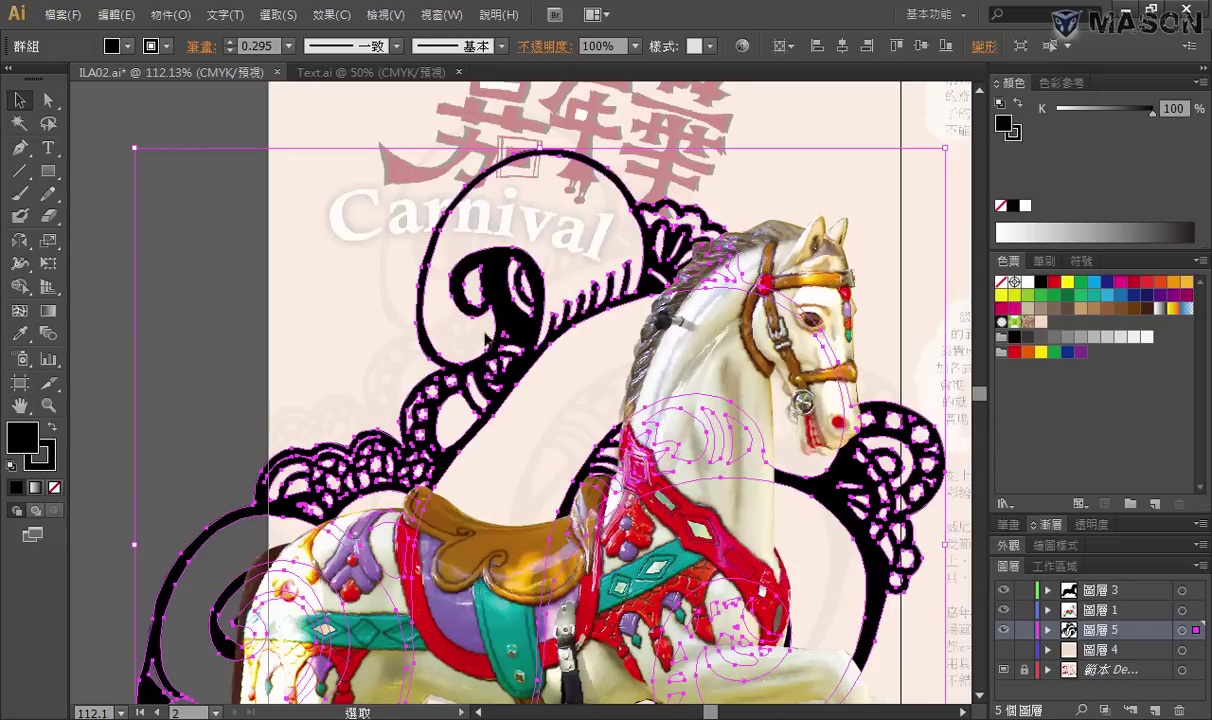
left_click_drag(497, 318, 497, 333)
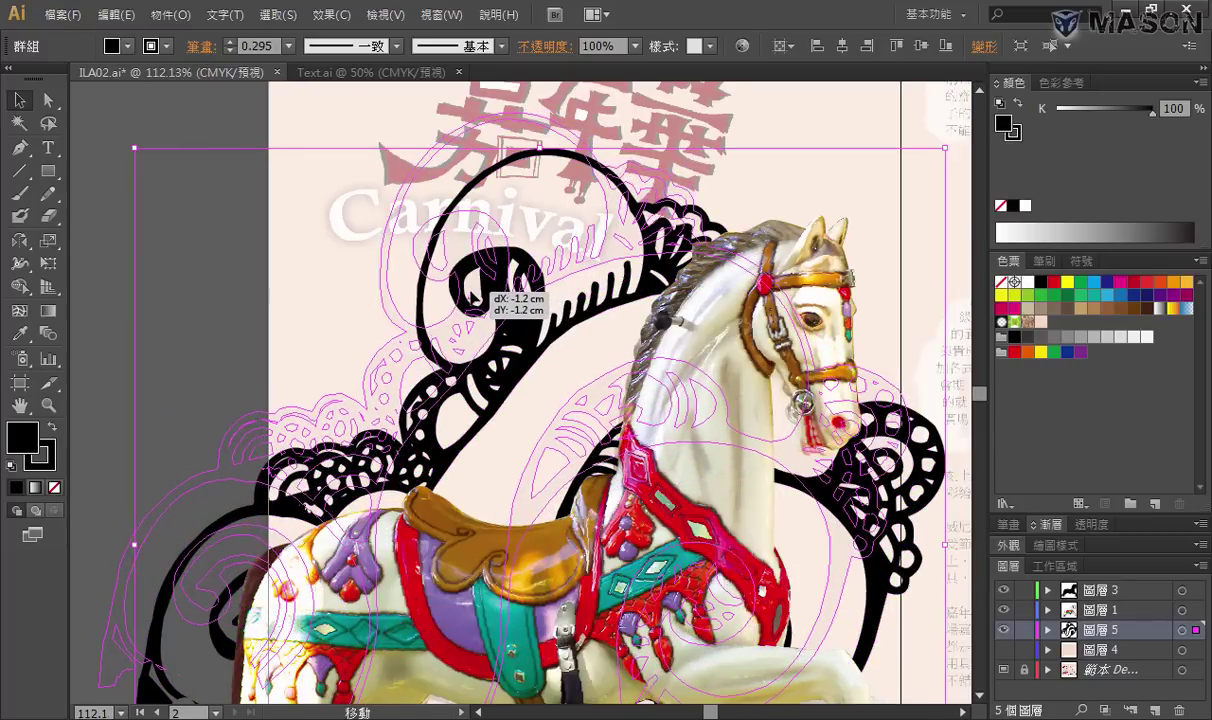
scroll(497, 333, "down", 2)
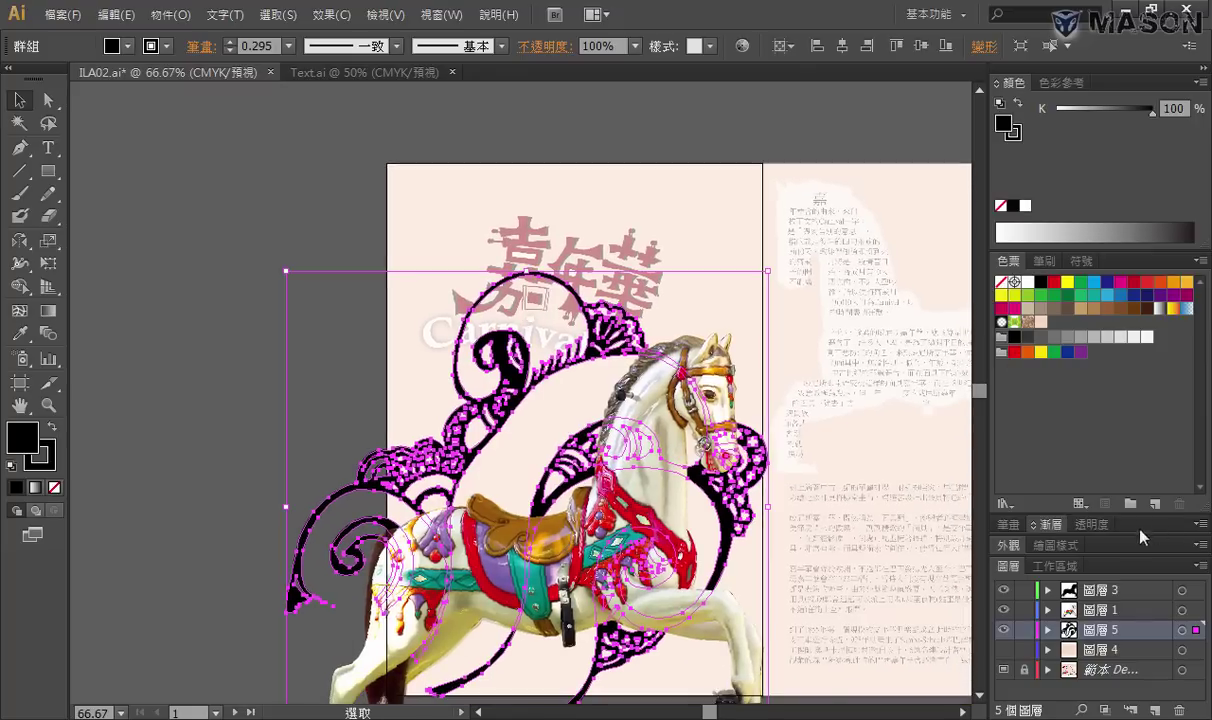
left_click(1089, 525)
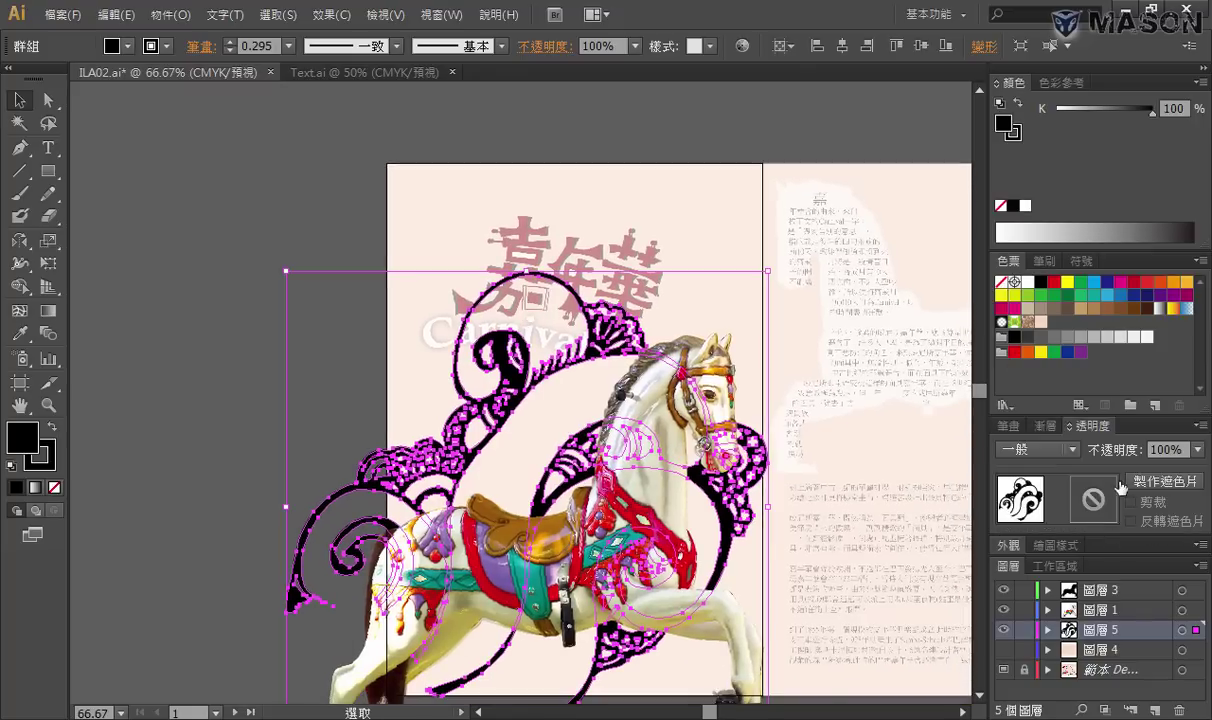
Set the swirl to Multiply (色彩增值) blend mode at 50% opacity
left_click(1072, 450)
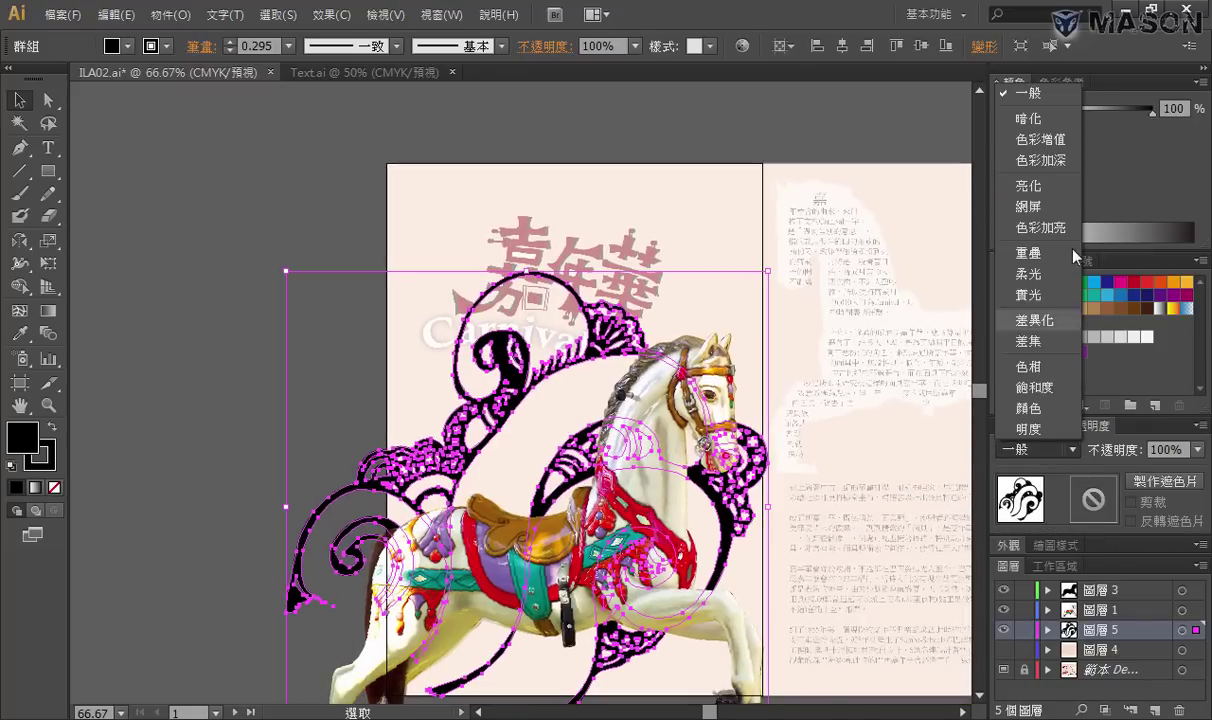
left_click(1052, 143)
left_click(1197, 452)
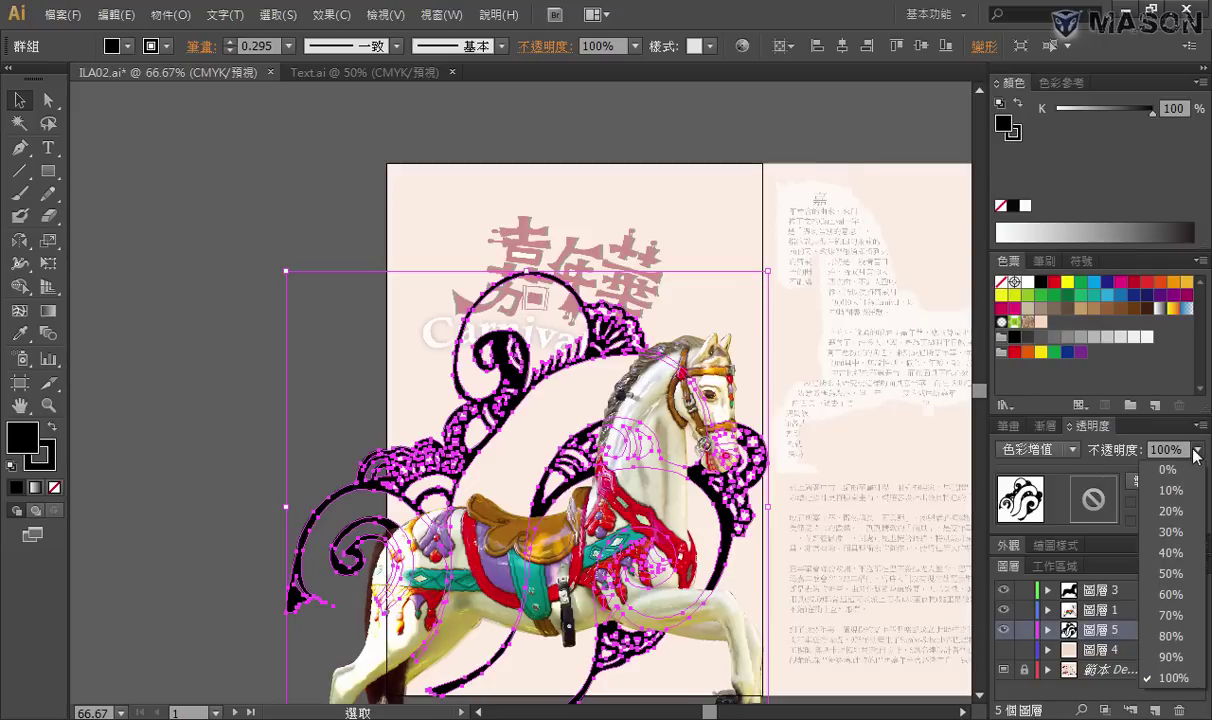
left_click(1192, 573)
left_click(238, 346)
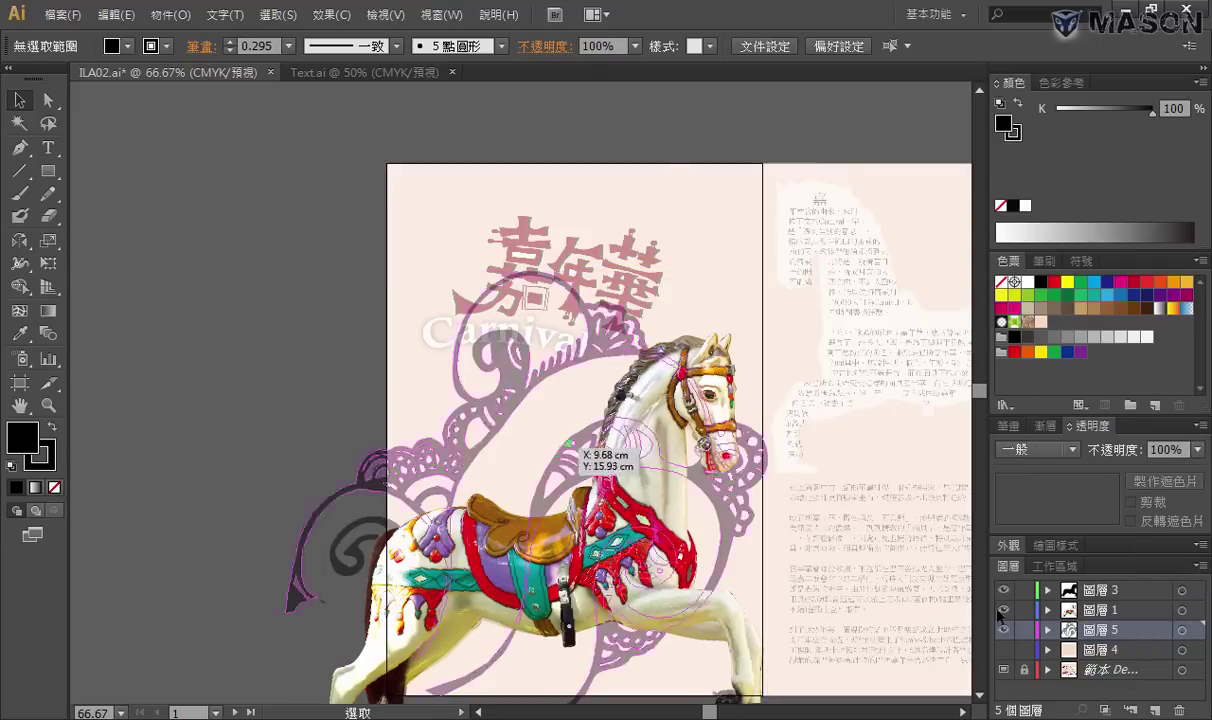
Show the pink background layer and compare the ornament's multiplied effect against it
left_click(1004, 651)
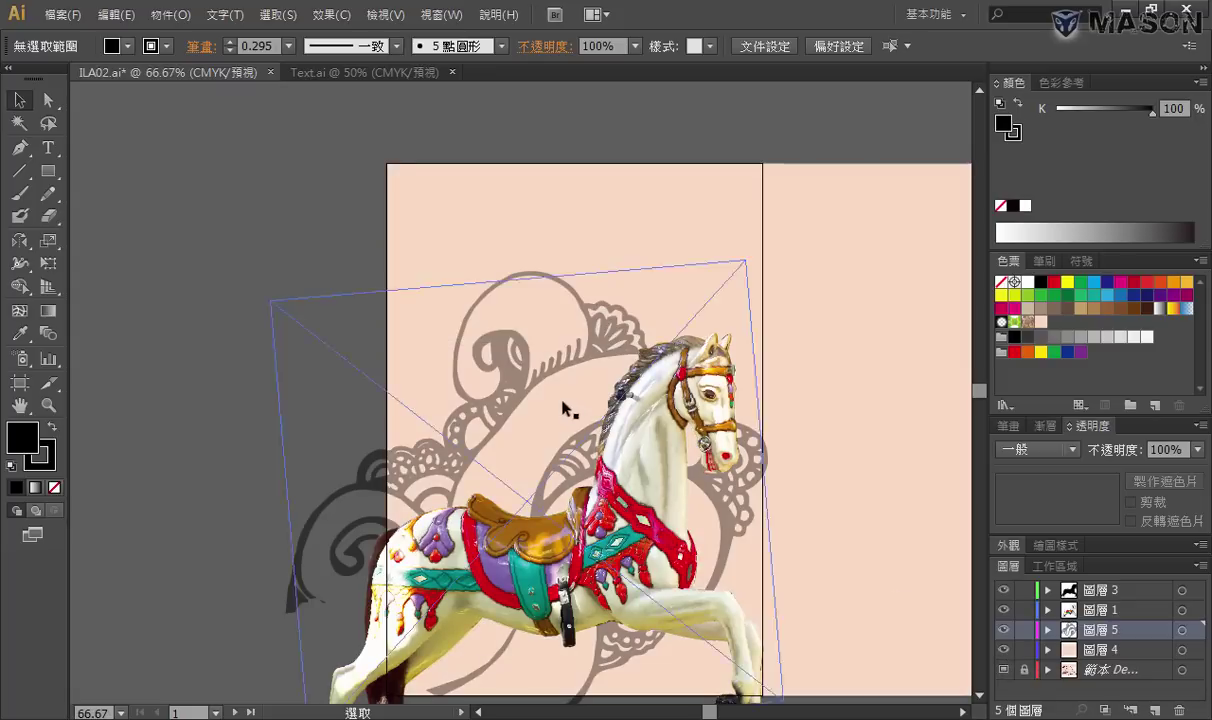
left_click(1004, 630)
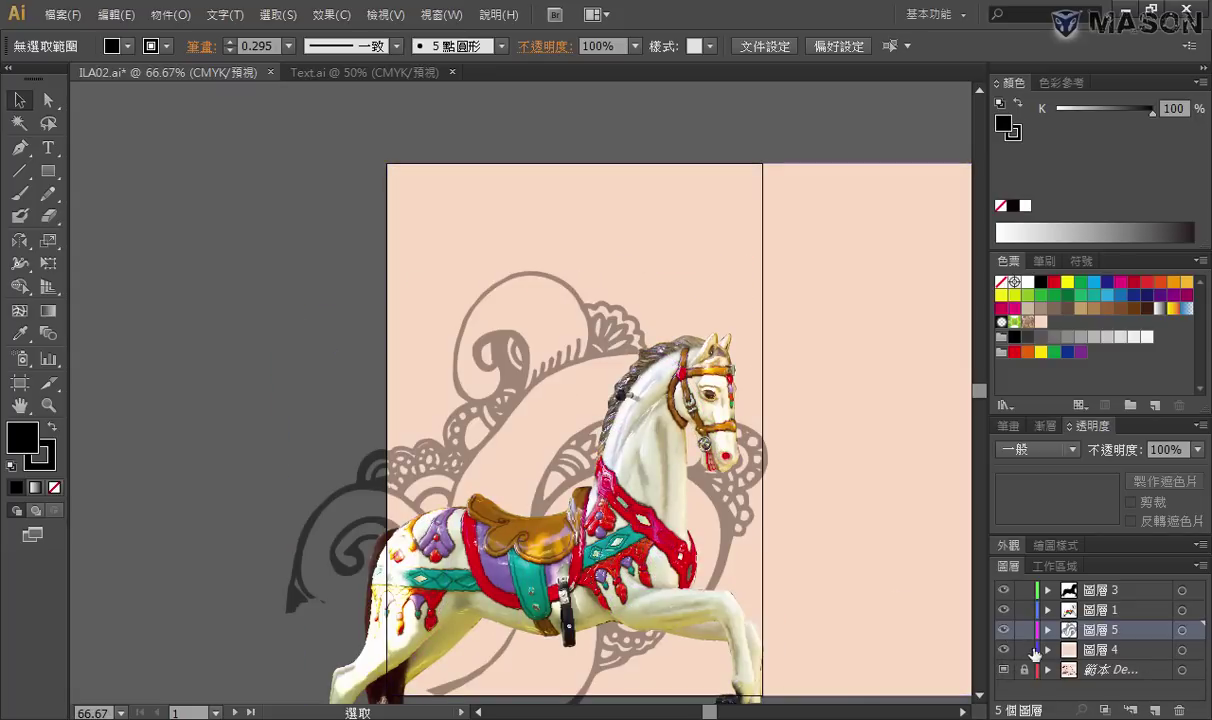
left_click(1004, 650)
left_click(1004, 650)
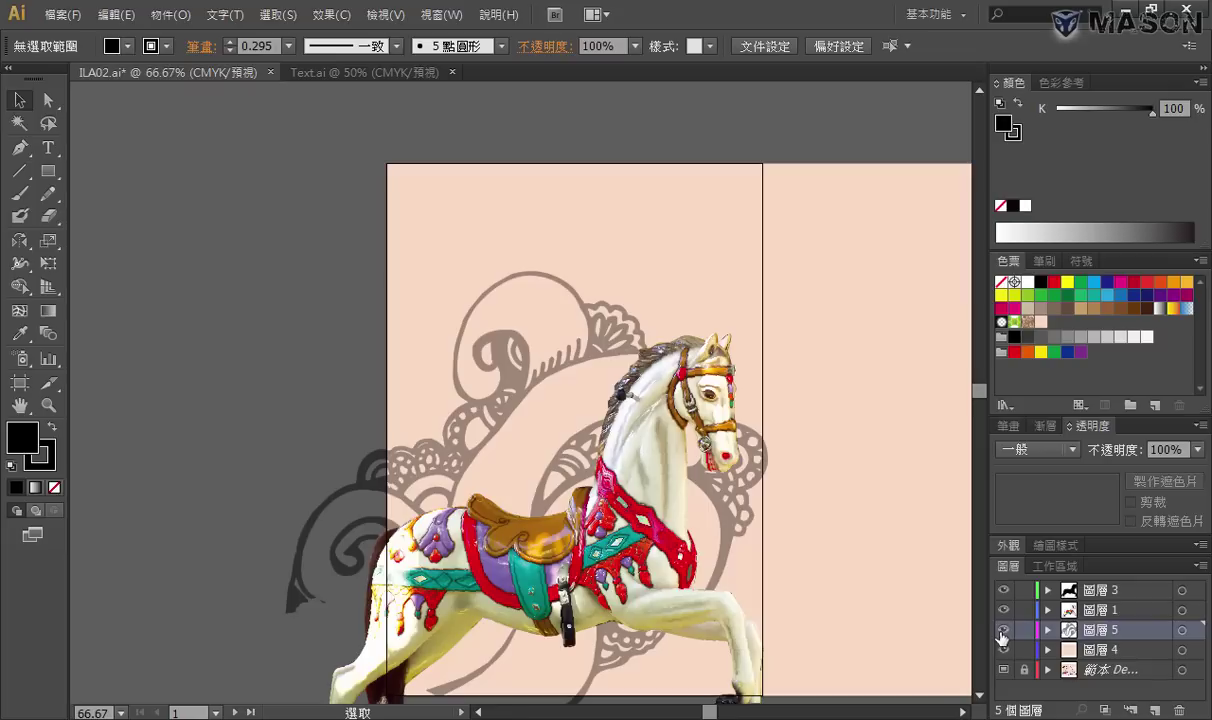
left_click(1004, 630)
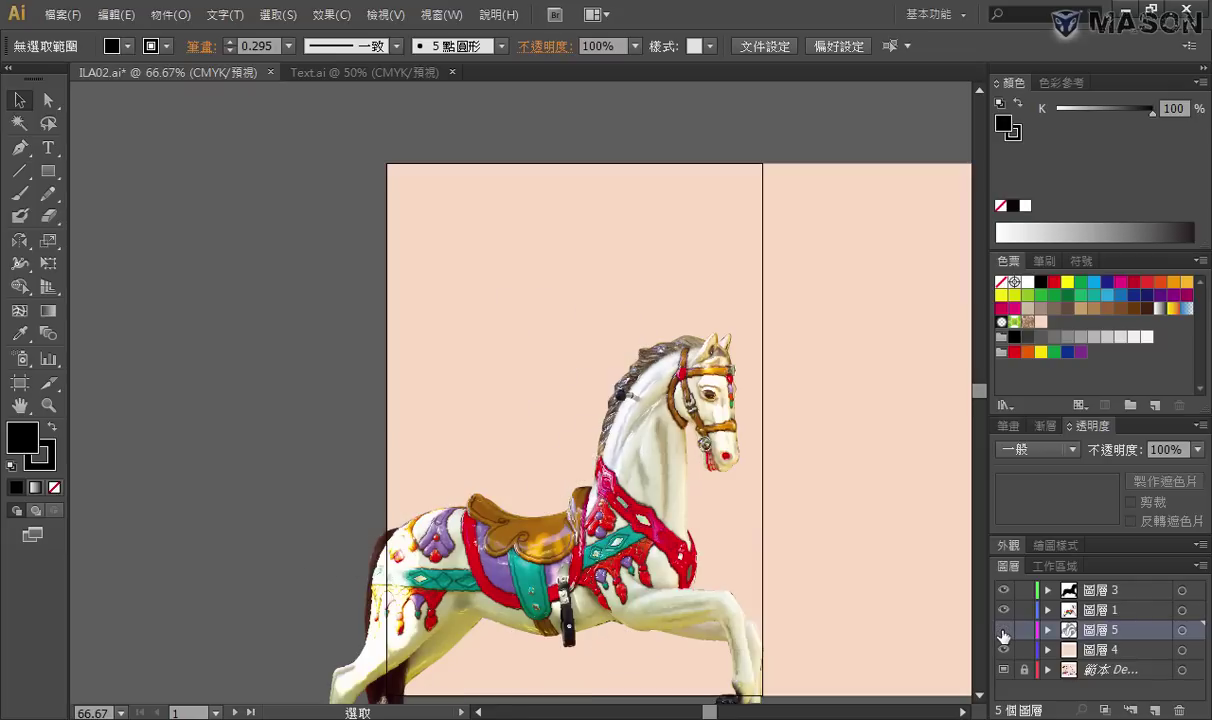
left_click(1182, 630)
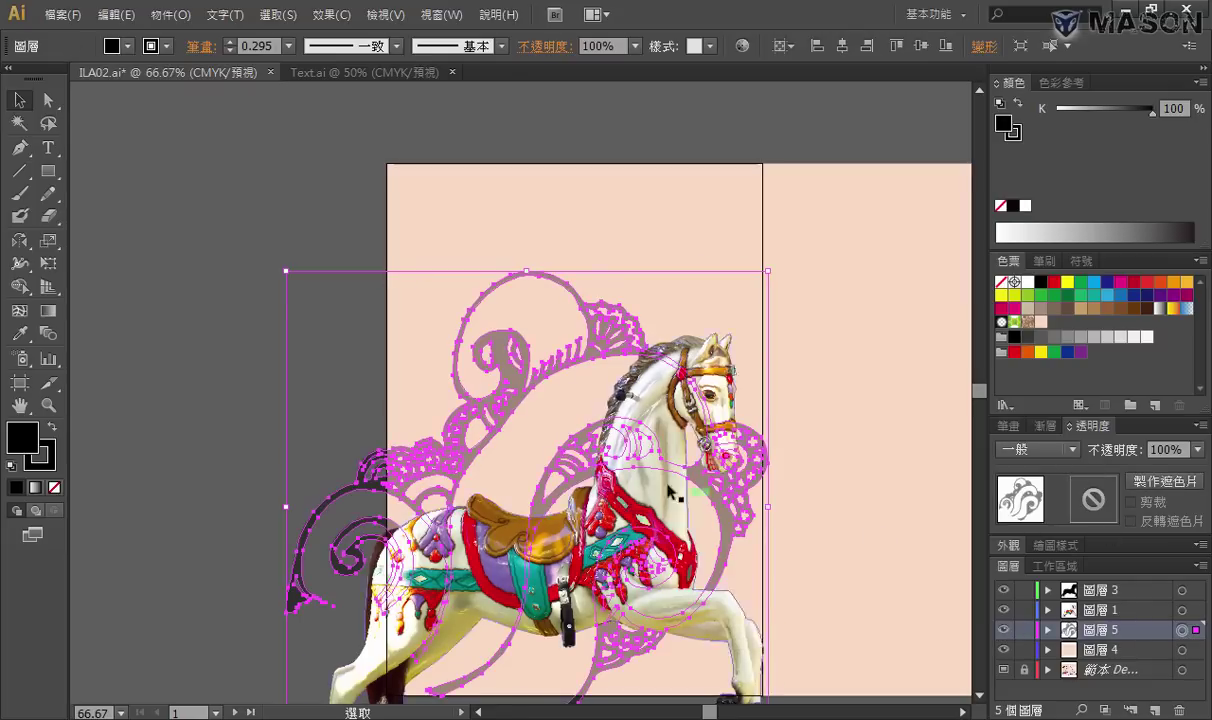
left_click(1066, 451)
left_click(1076, 451)
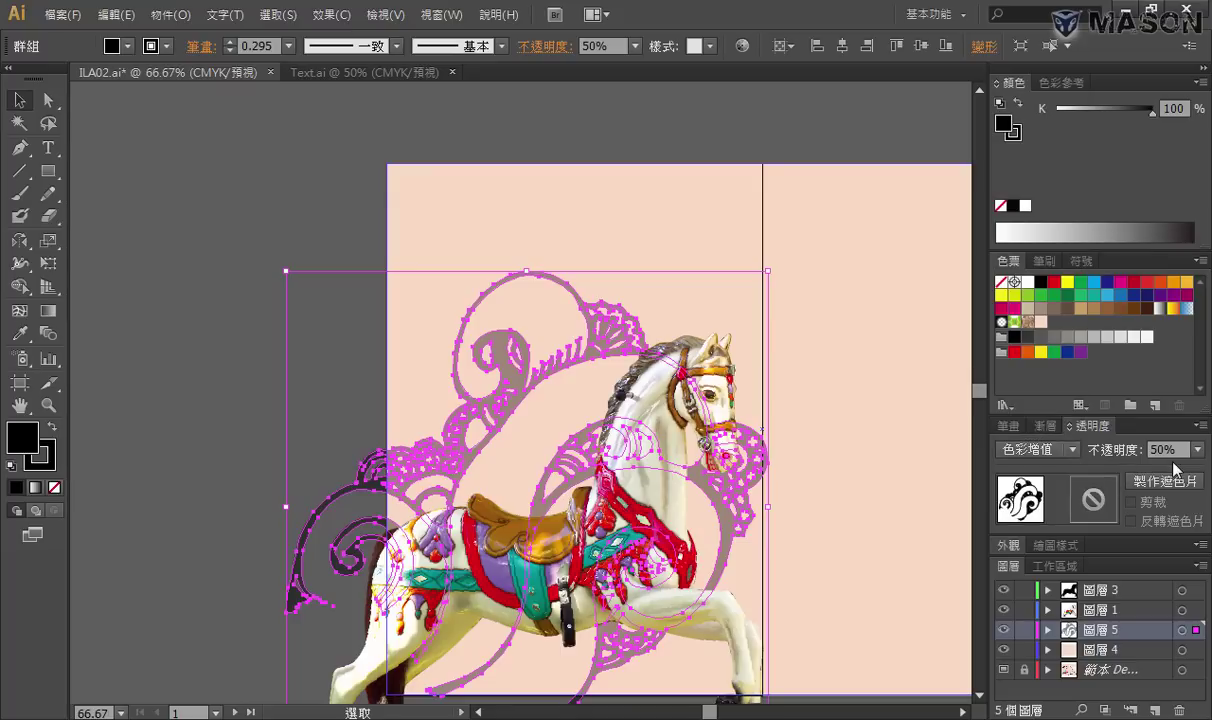
left_click(362, 203)
Draw a rectangle covering the left page and move it onto the horse's layer
left_click_drag(628, 327, 551, 245)
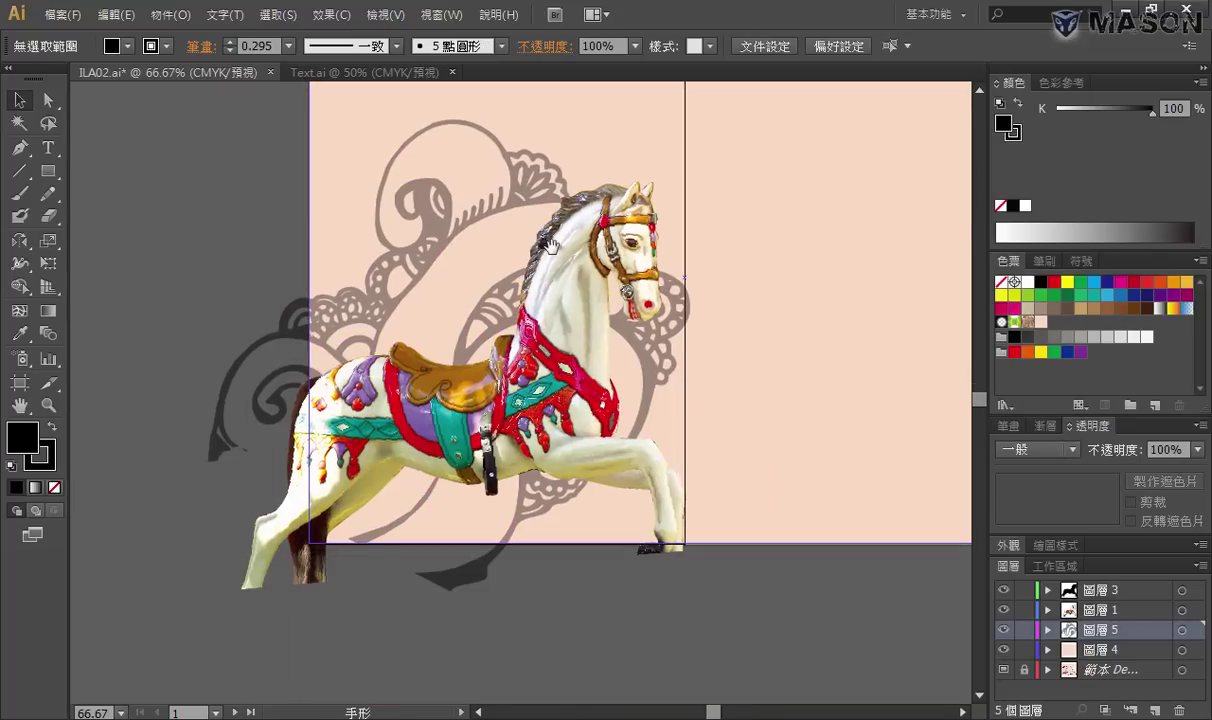
mouse_move(597, 312)
left_mouse_down()
mouse_move(565, 368)
mouse_move(588, 435)
left_mouse_up()
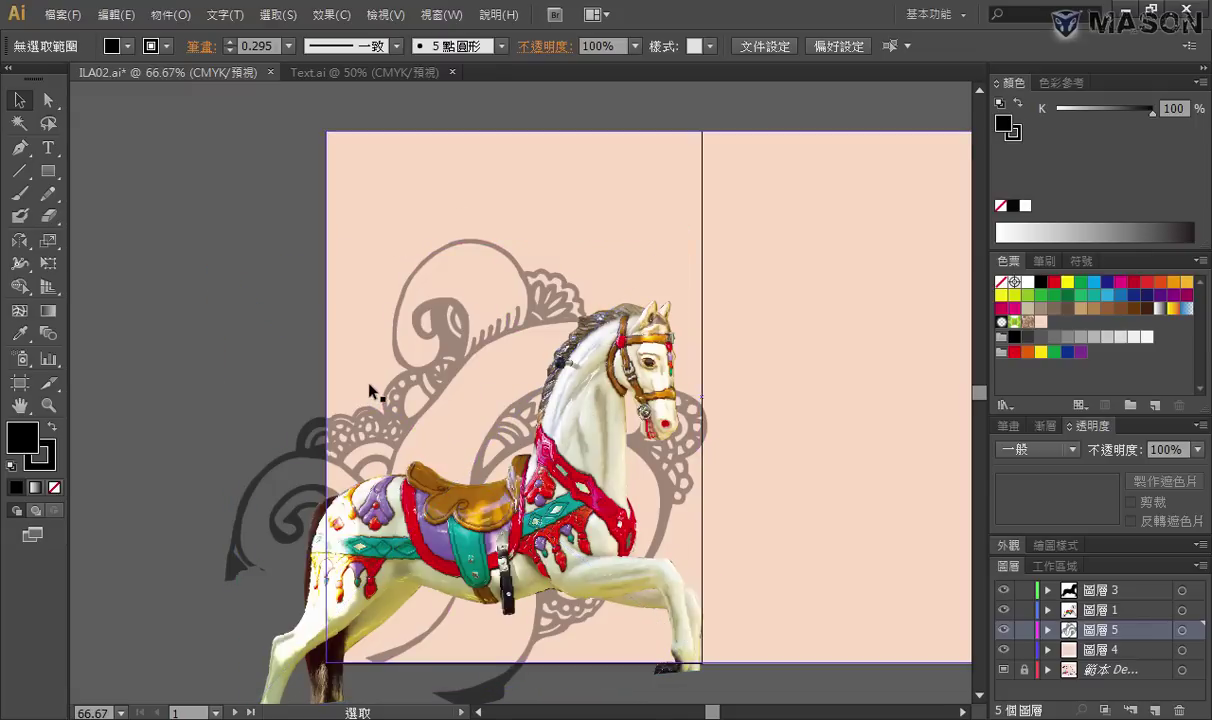
left_click_drag(460, 263, 429, 263)
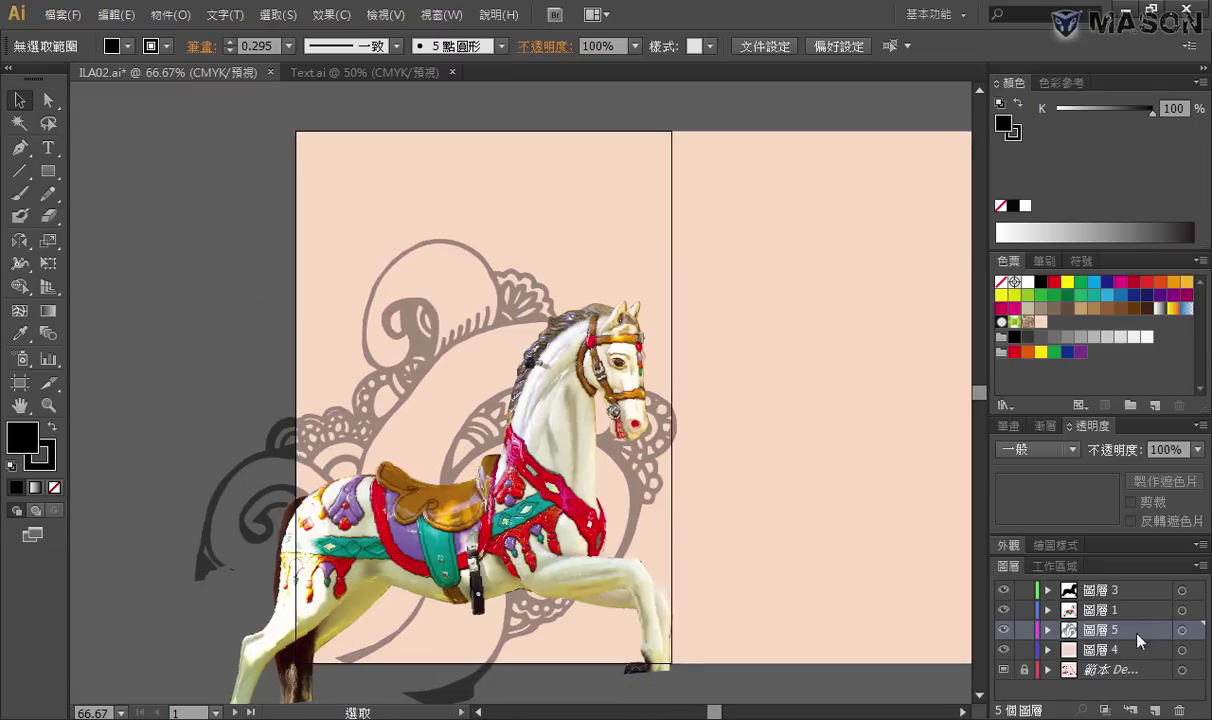
left_click(48, 171)
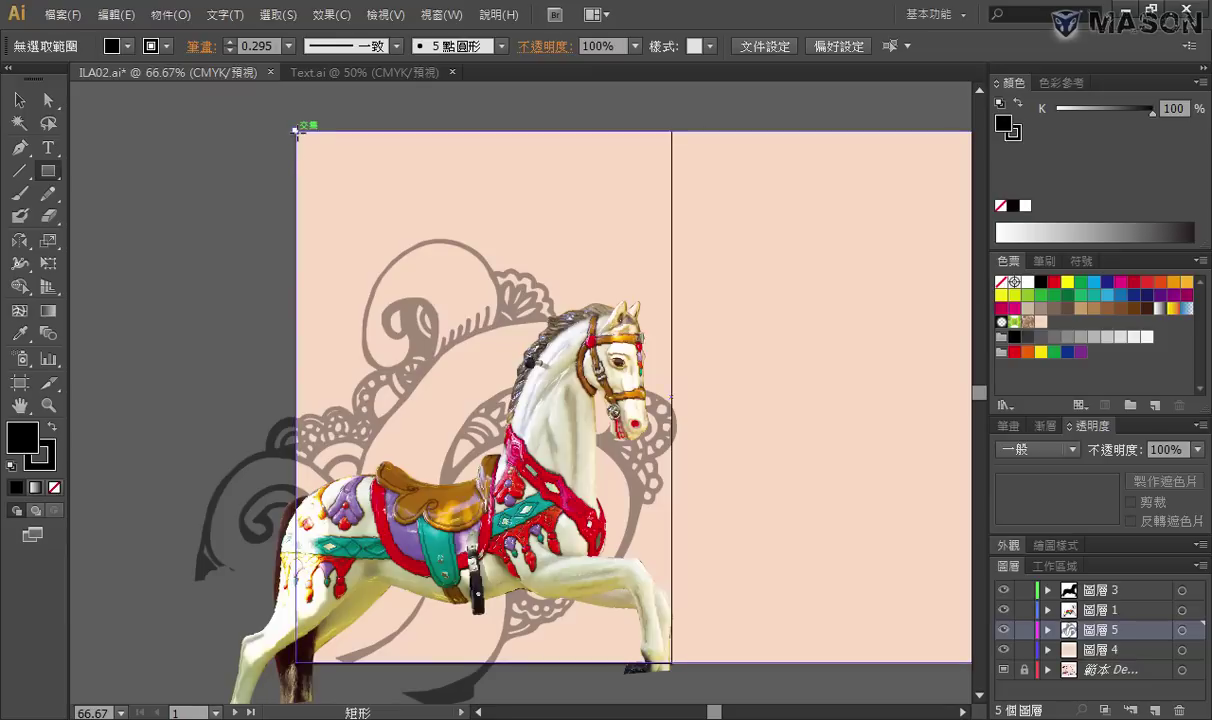
left_click_drag(296, 131, 672, 659)
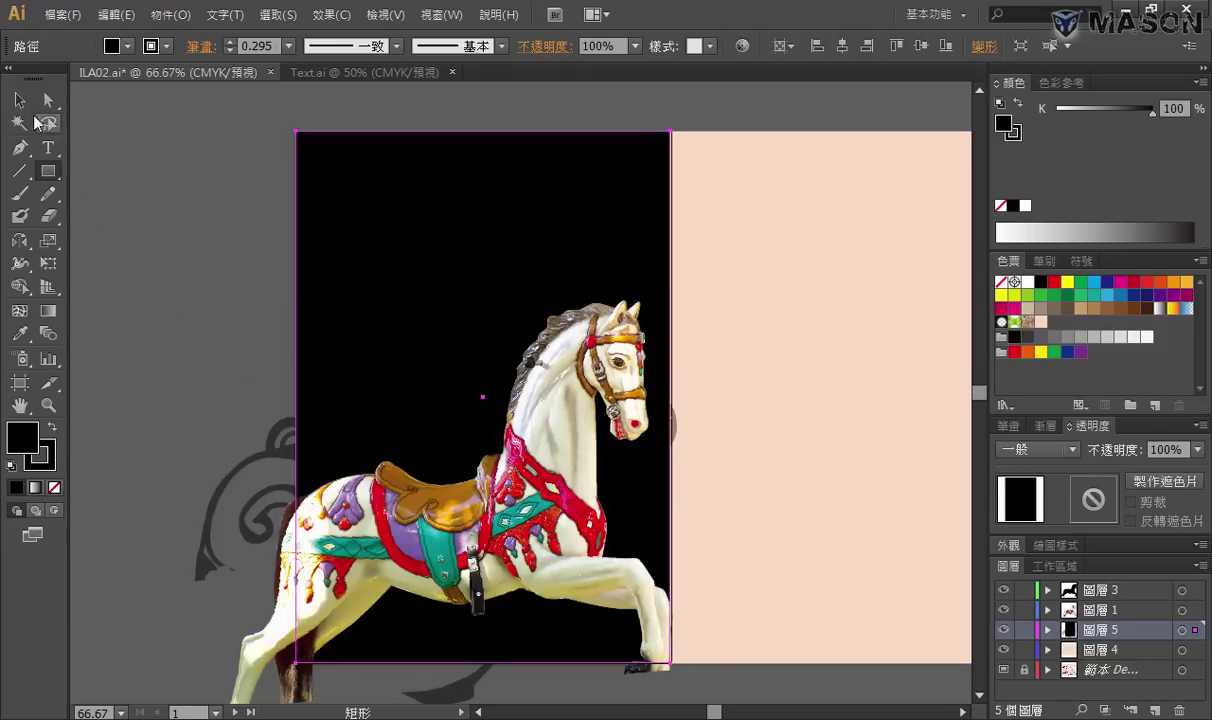
left_click(19, 100)
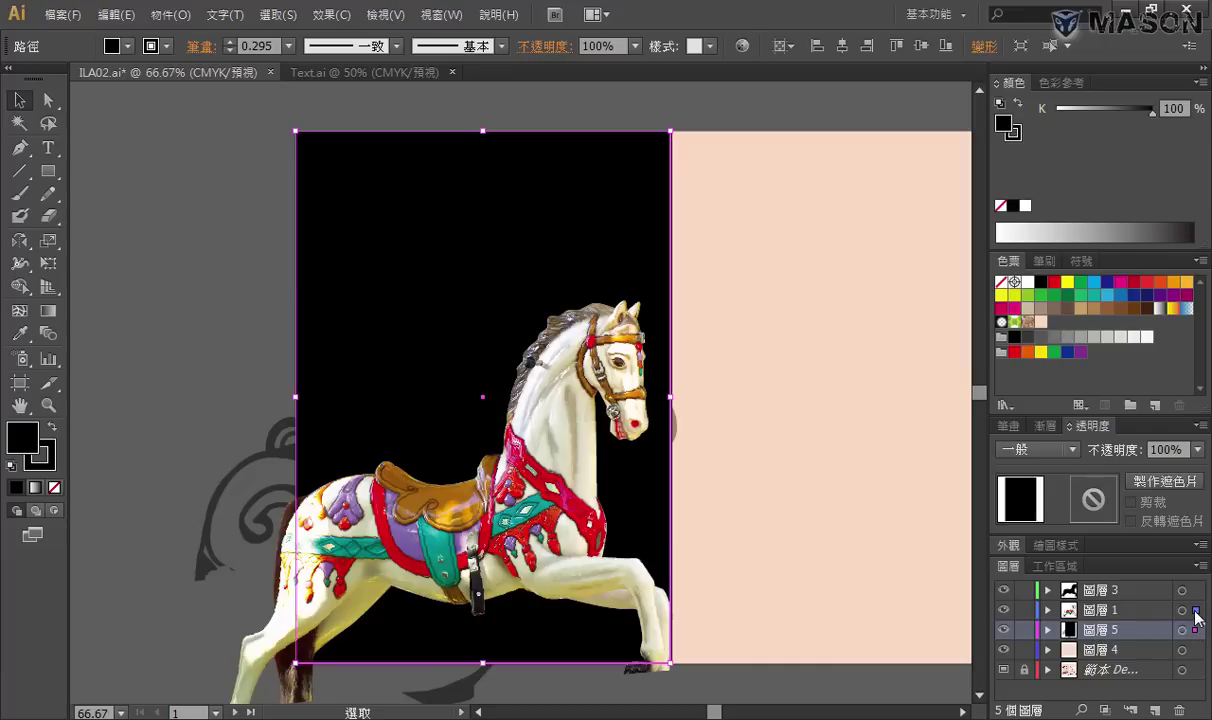
left_click_drag(1197, 617, 1194, 611)
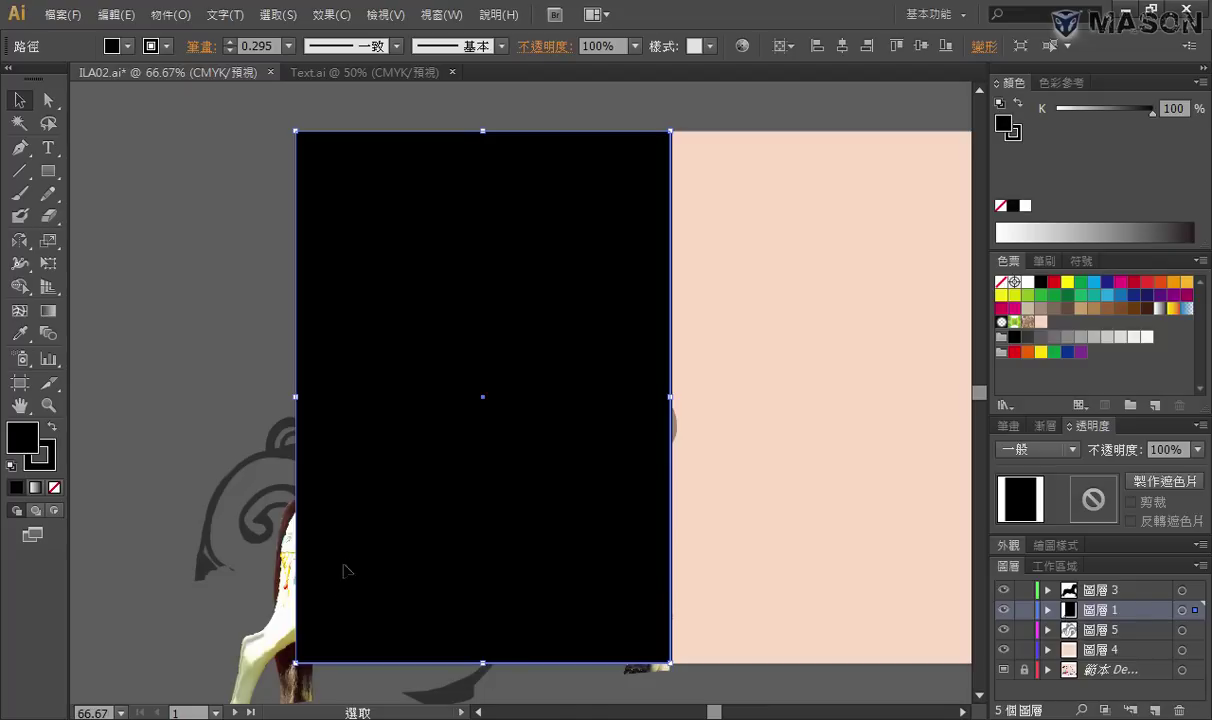
Clip the horse and swirl to the left-page rectangle, then switch to Photo Viewer
left_click(279, 620, "shift")
left_click(205, 522, "shift")
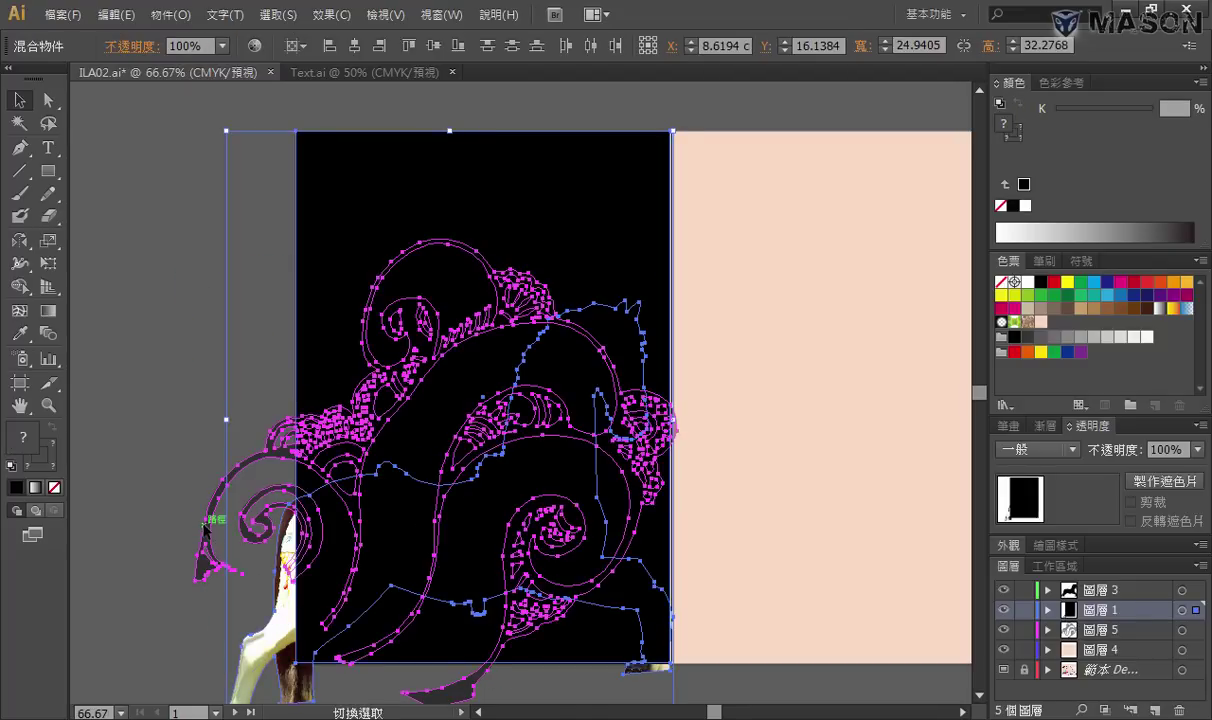
right_click(438, 400)
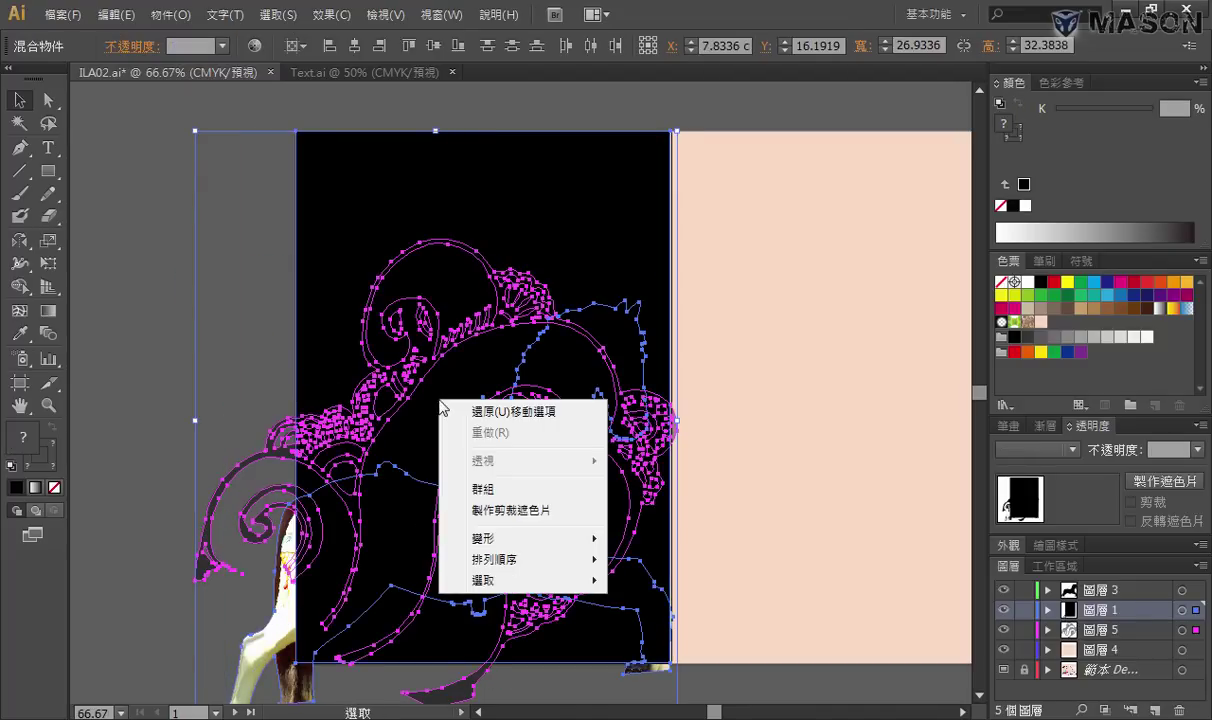
left_click(537, 511)
left_click(205, 409)
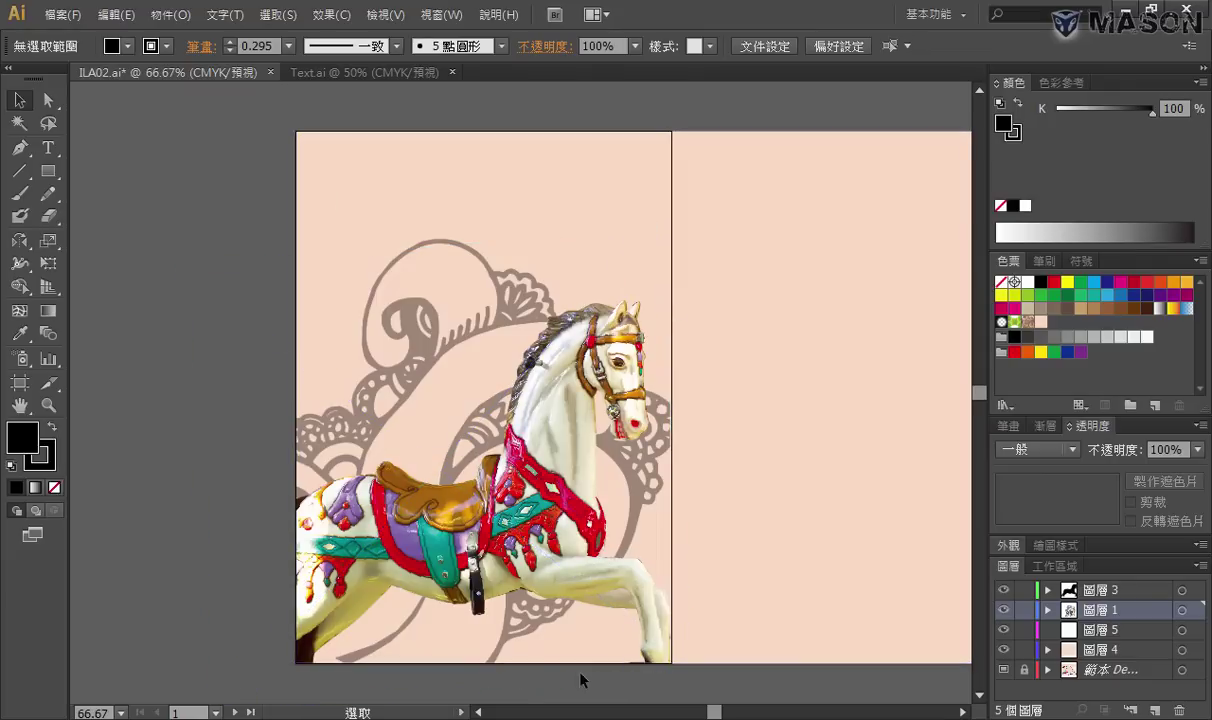
left_click_drag(403, 284, 361, 284)
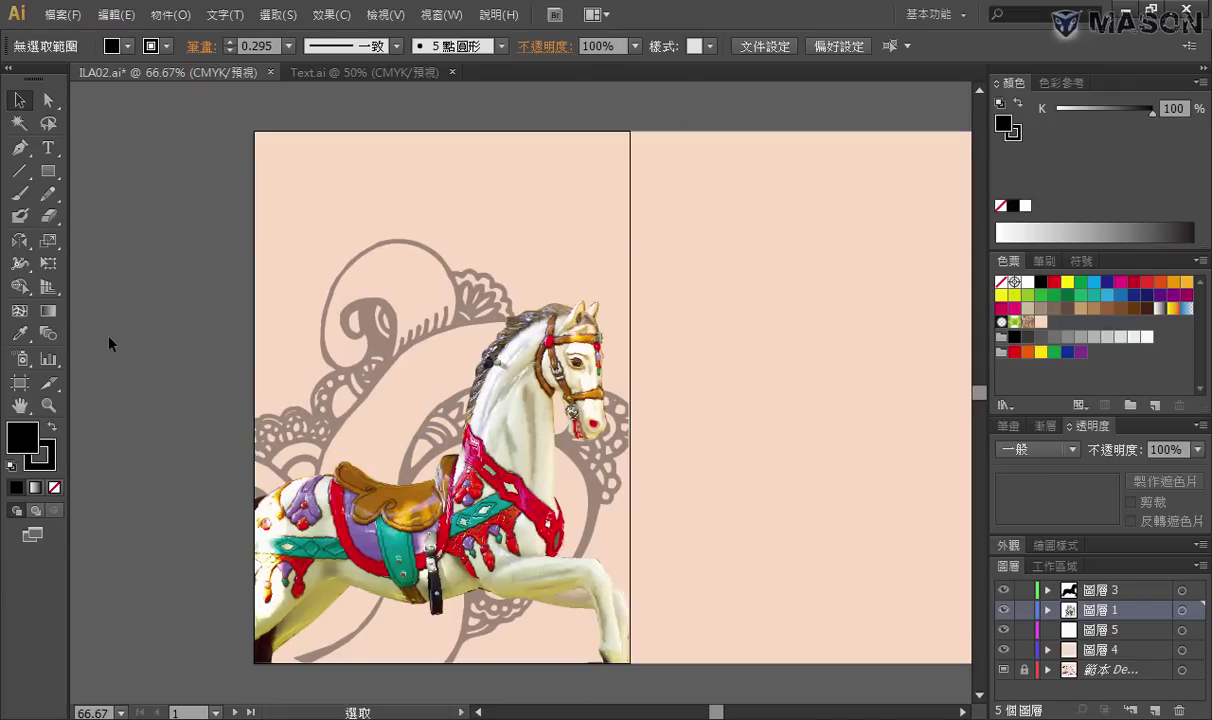
key("alt+Tab")
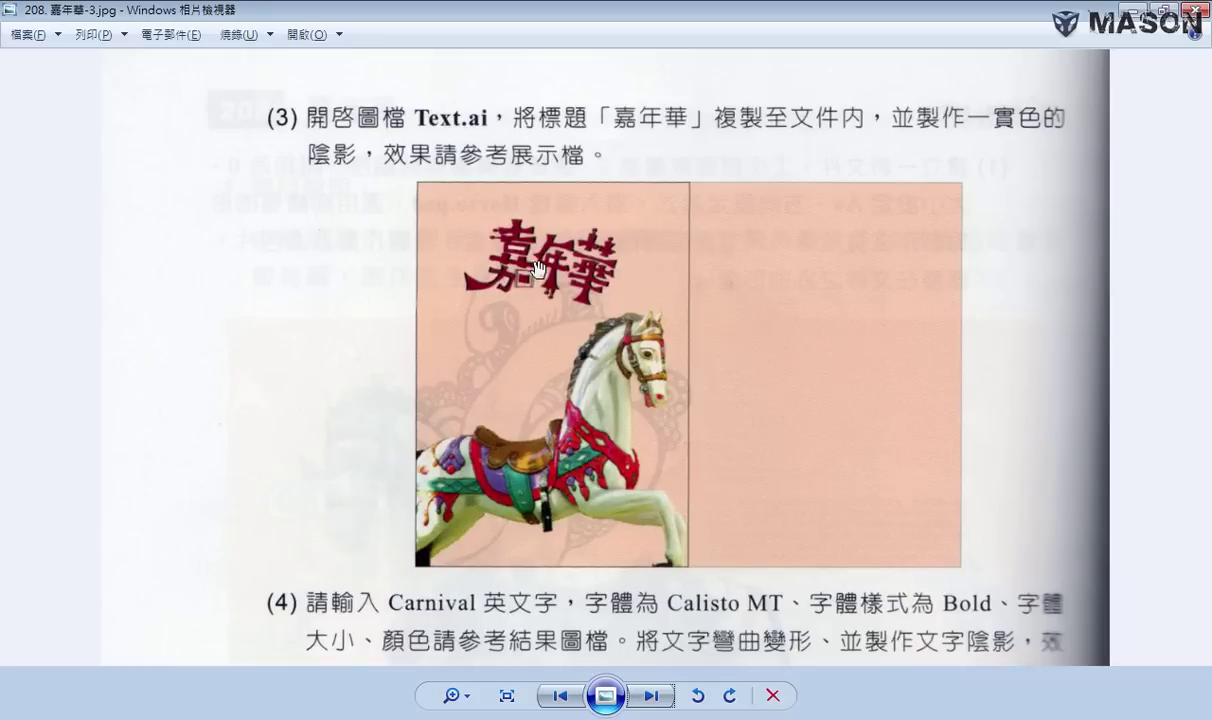
Select the 嘉年華 title lettering in the Text.ai document
key("alt+Tab")
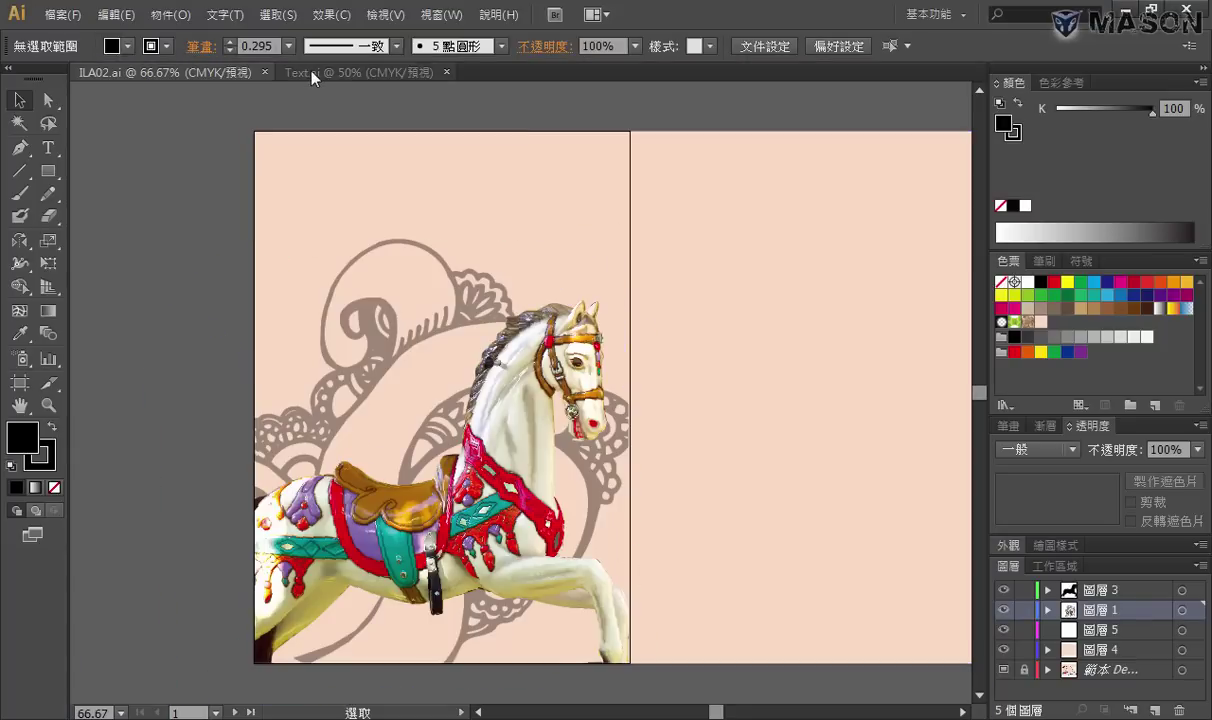
left_click(313, 73)
left_click_drag(575, 280, 595, 297)
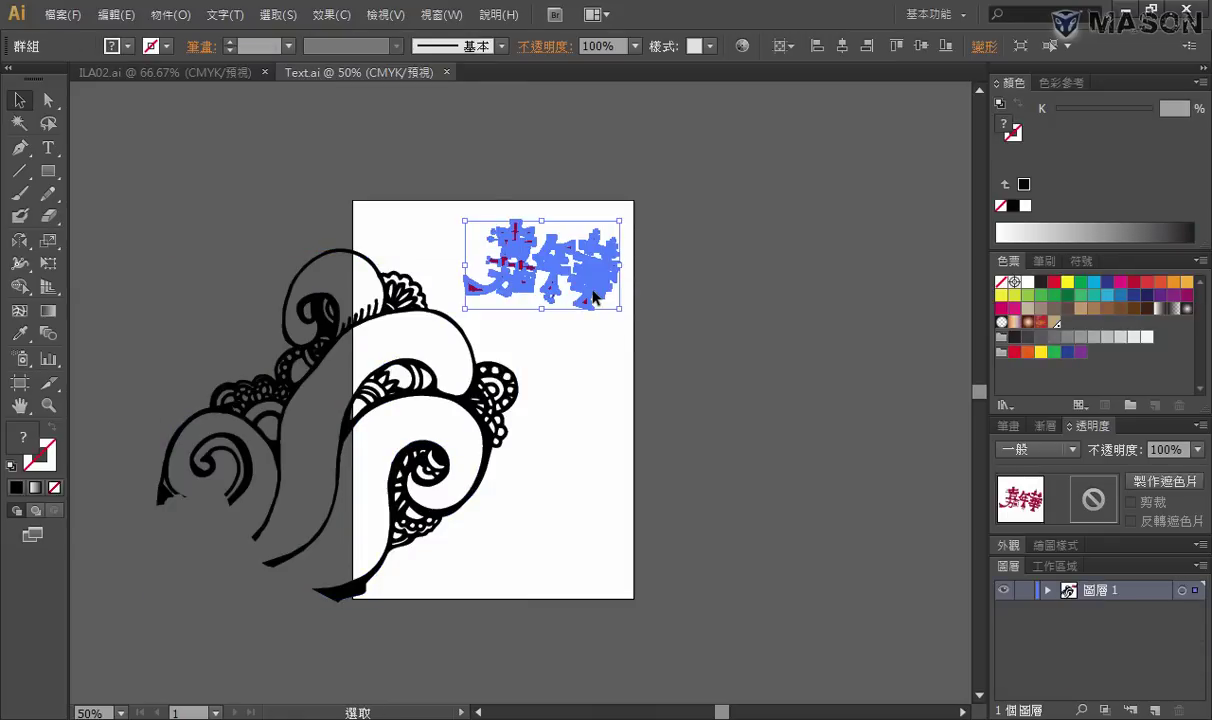
Paste the 嘉年華 title onto a new layer in ILA02.ai and place it at the artboard top
left_click(171, 70)
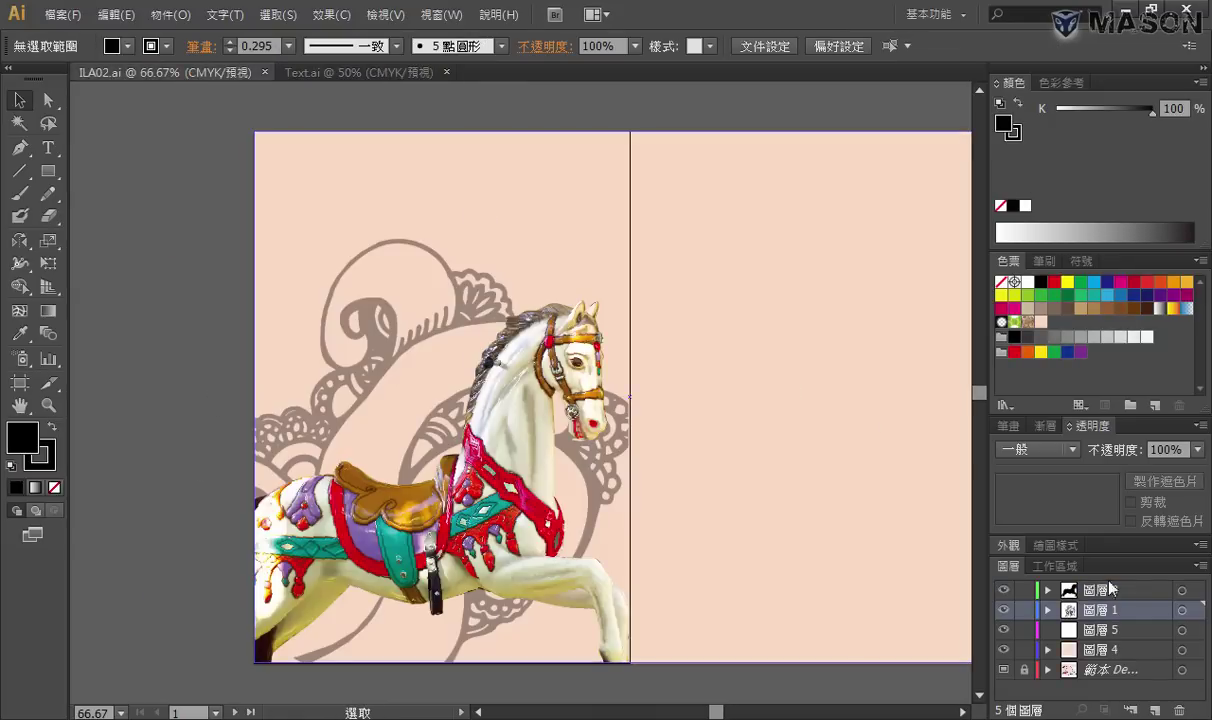
left_click(1155, 709)
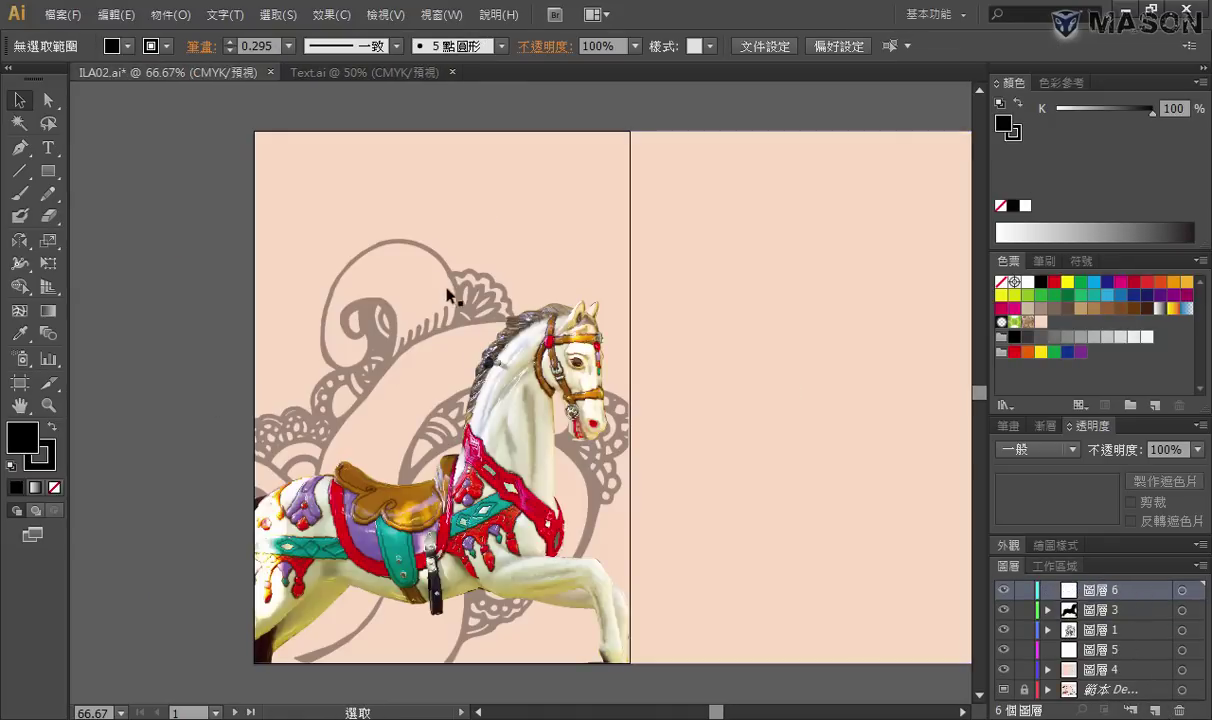
key("ctrl+v")
left_click_drag(551, 367, 502, 226)
key("ctrl+z")
left_click_drag(596, 399, 515, 213)
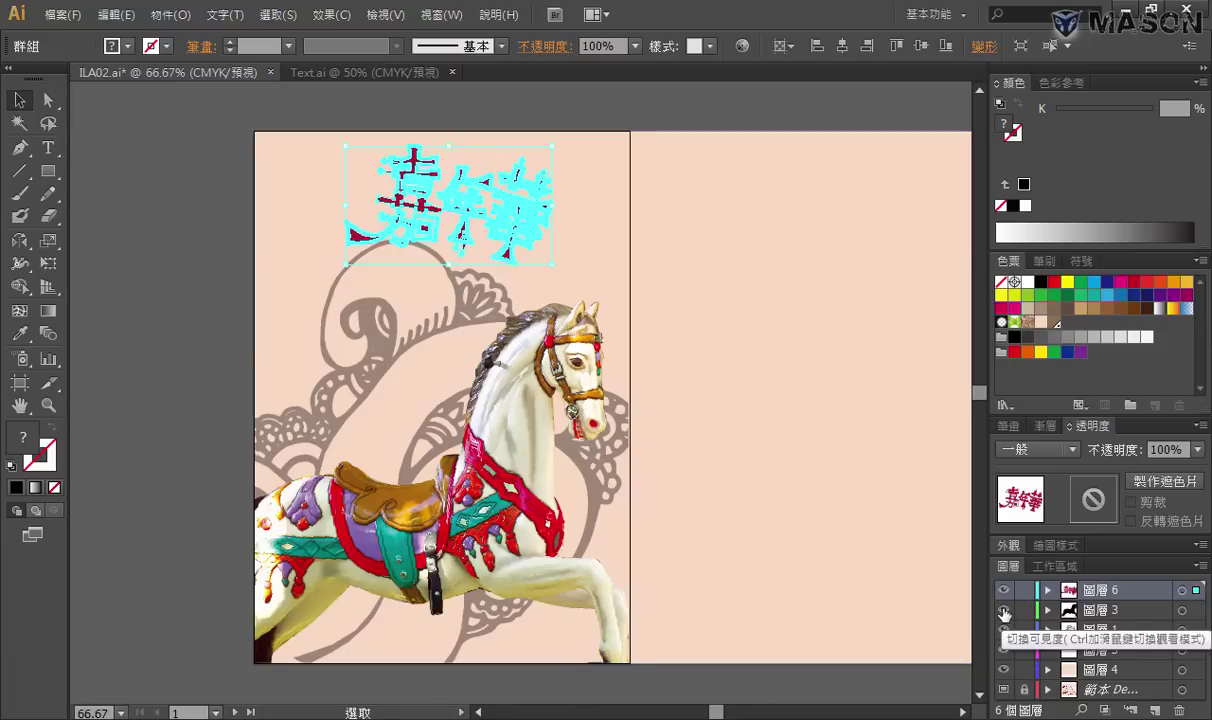
key("ctrl+y")
Zoom in and nudge the 嘉年華 title into its final position in Outline view
left_click_drag(248, 135, 738, 411)
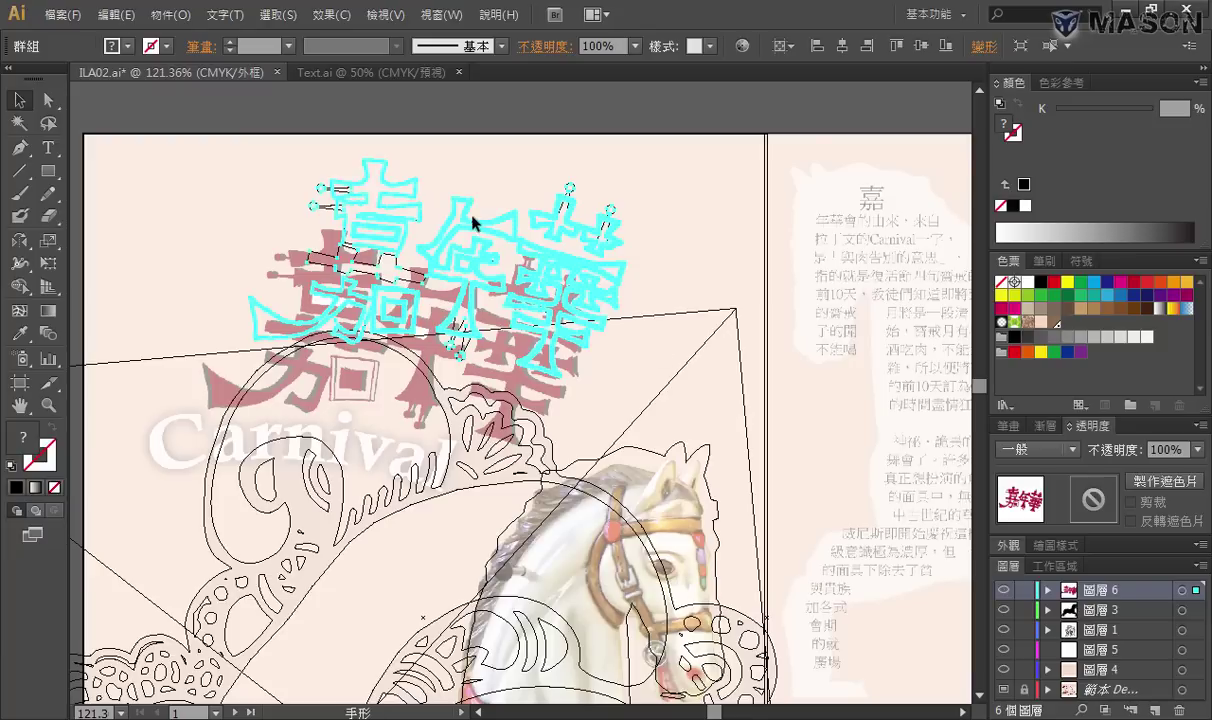
left_click_drag(445, 199, 419, 295)
left_click_drag(136, 183, 670, 511)
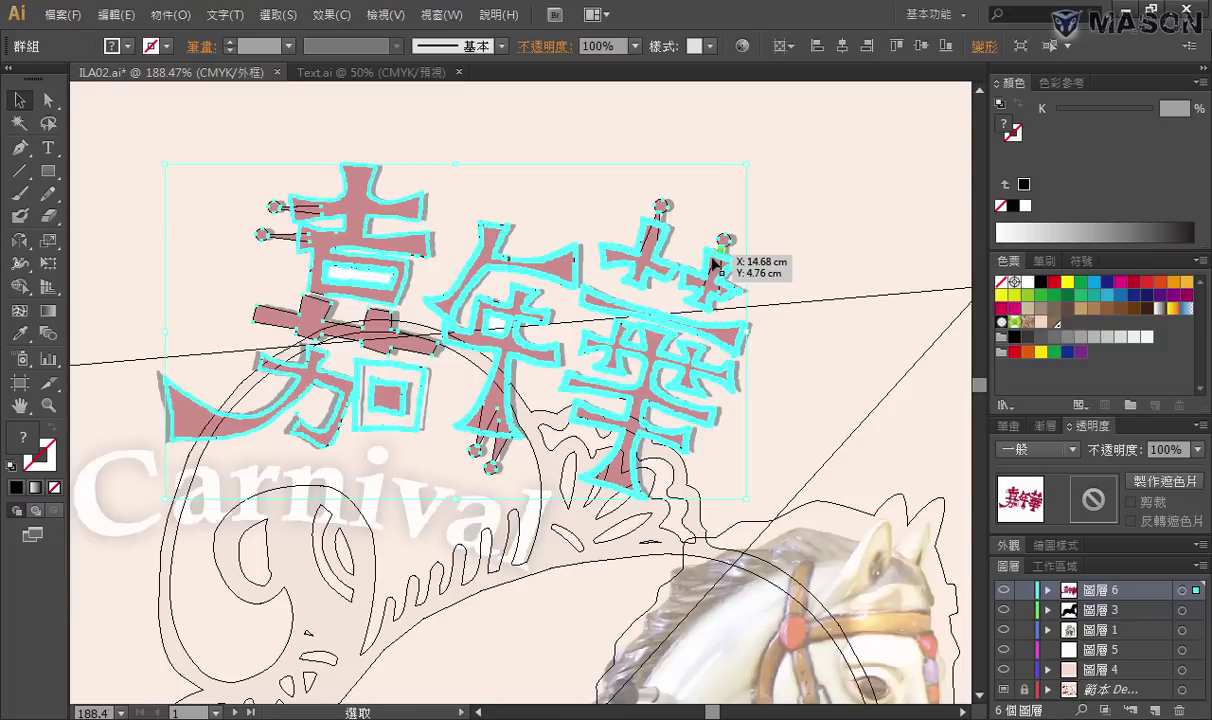
key("Right")
key("Left")
key("Down")
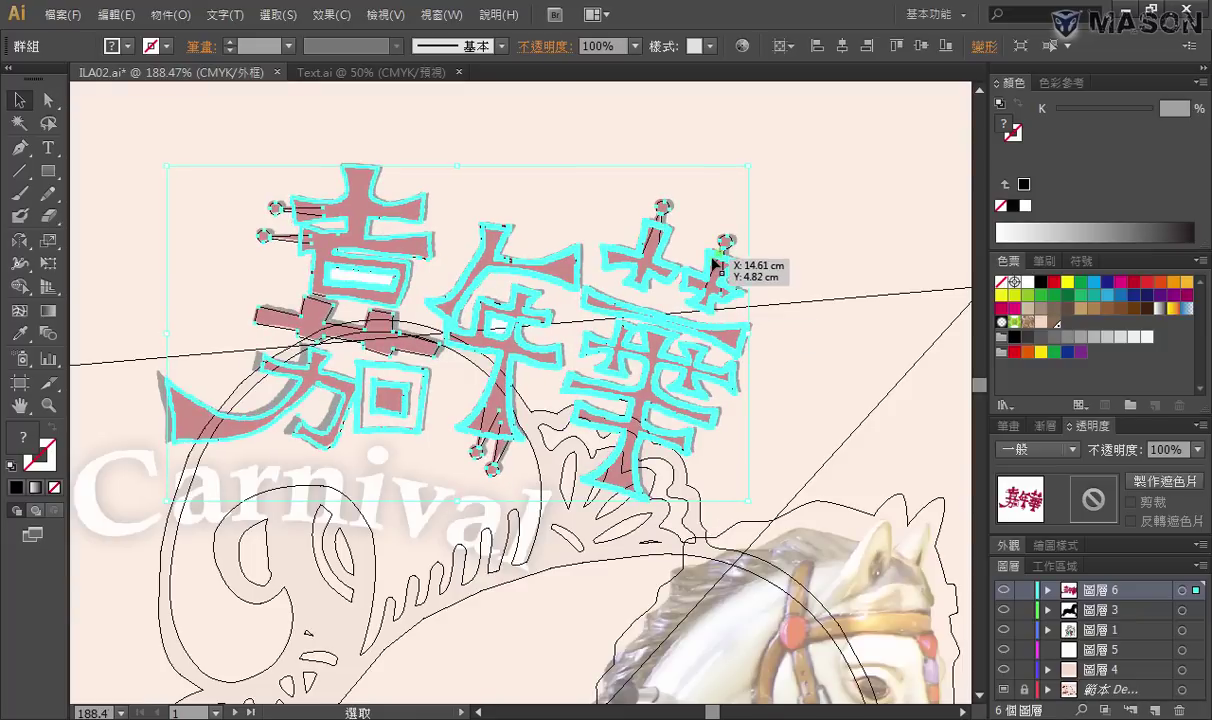
key("Up")
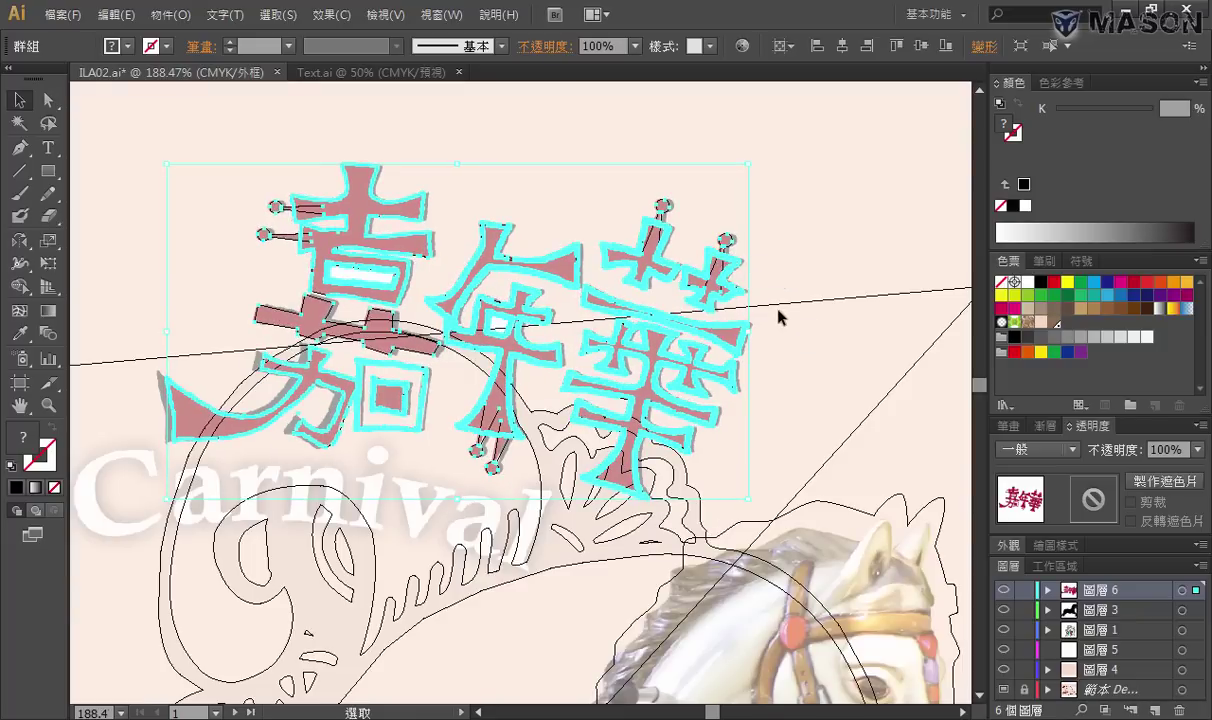
Copy the title, Paste in Back, fill the copy black, and scale it slightly larger
left_click(116, 14)
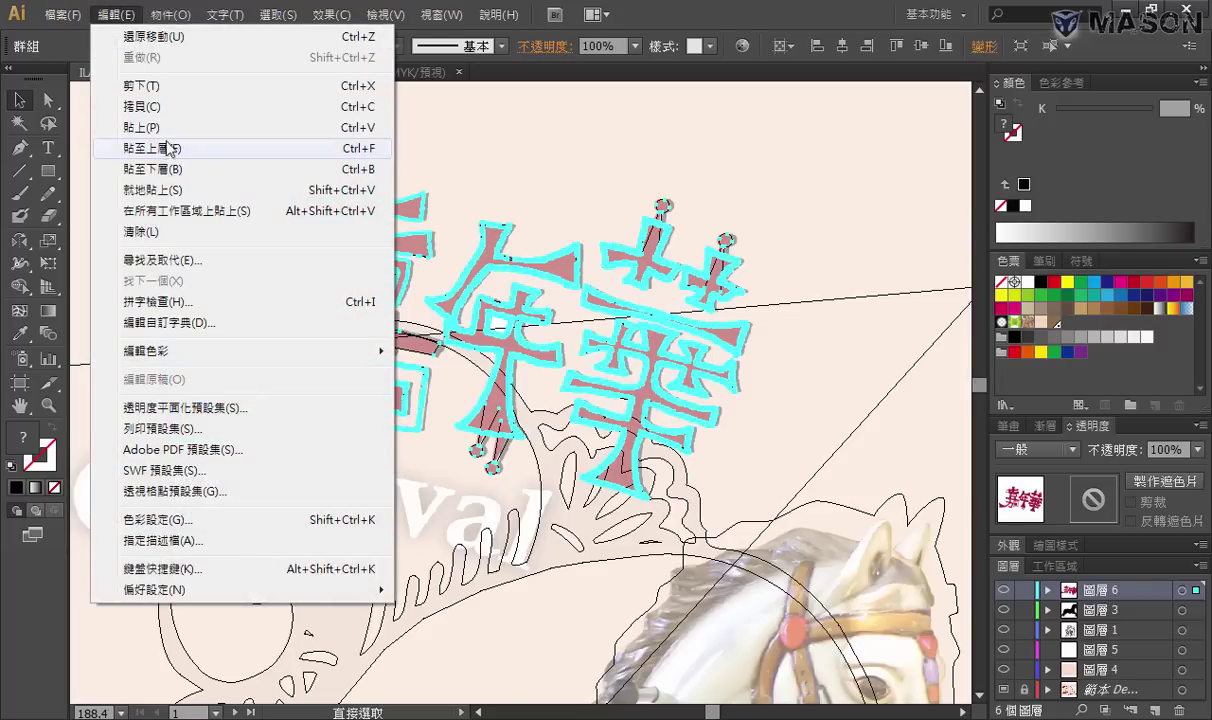
left_click(162, 107)
left_click(116, 14)
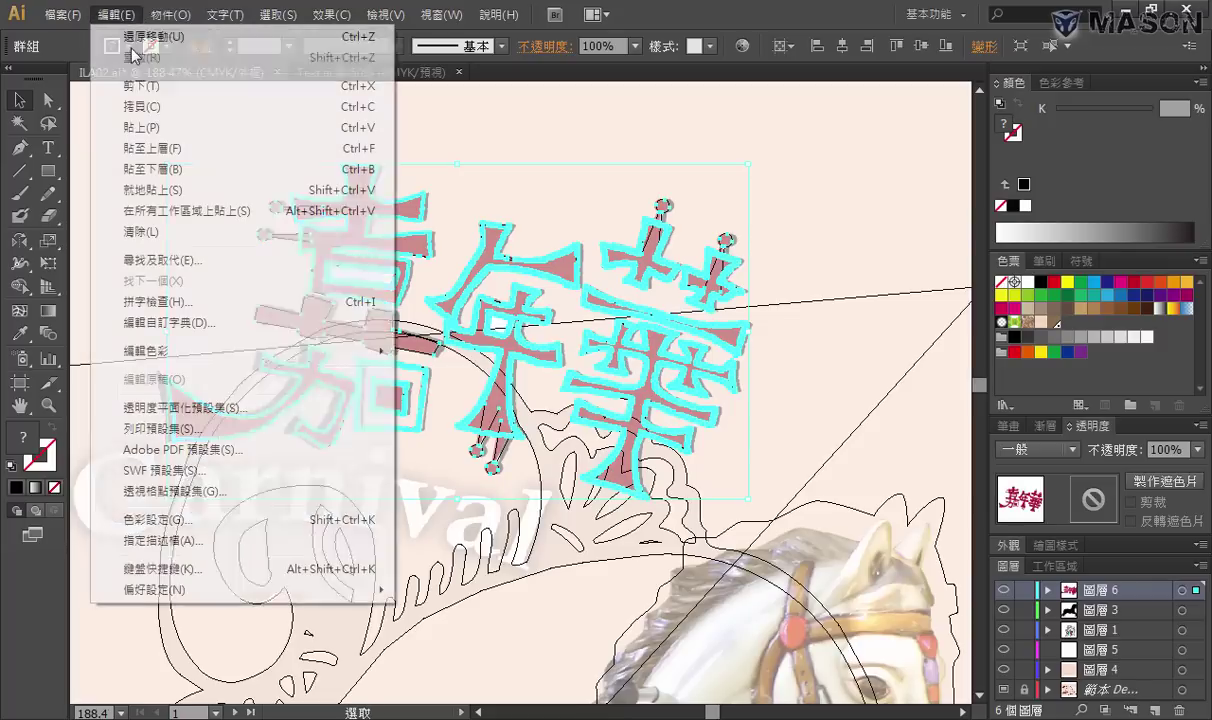
left_click(184, 170)
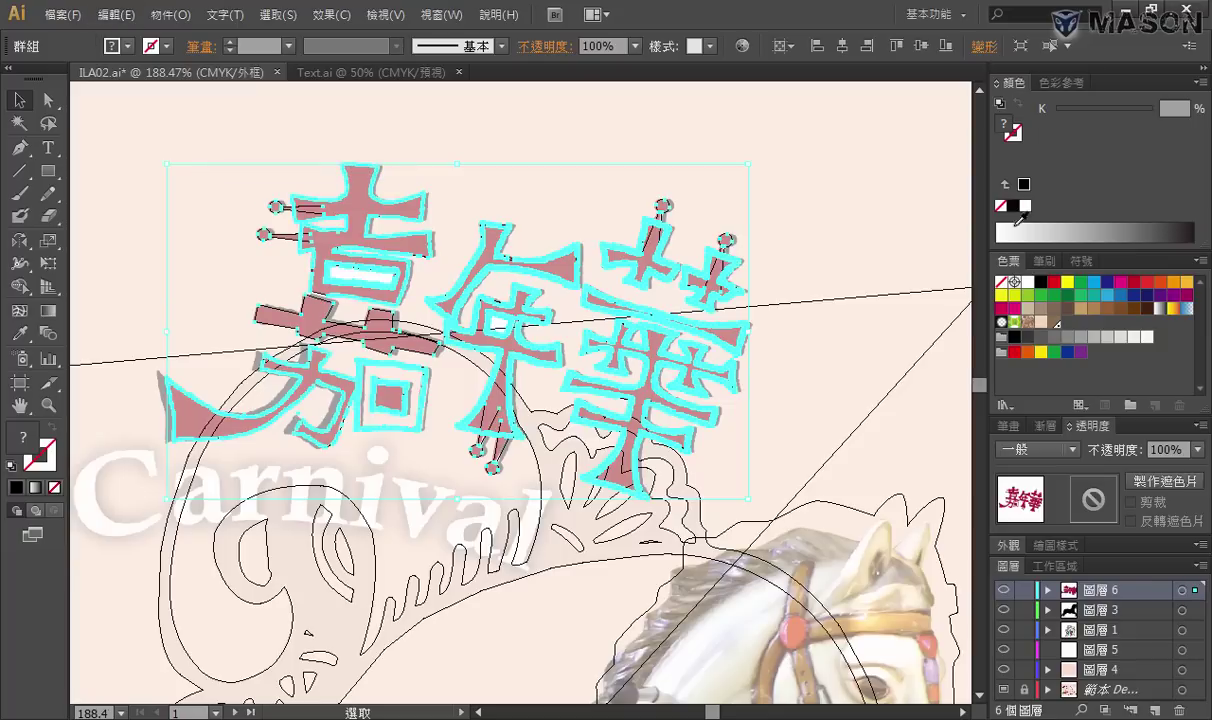
left_click(1041, 284)
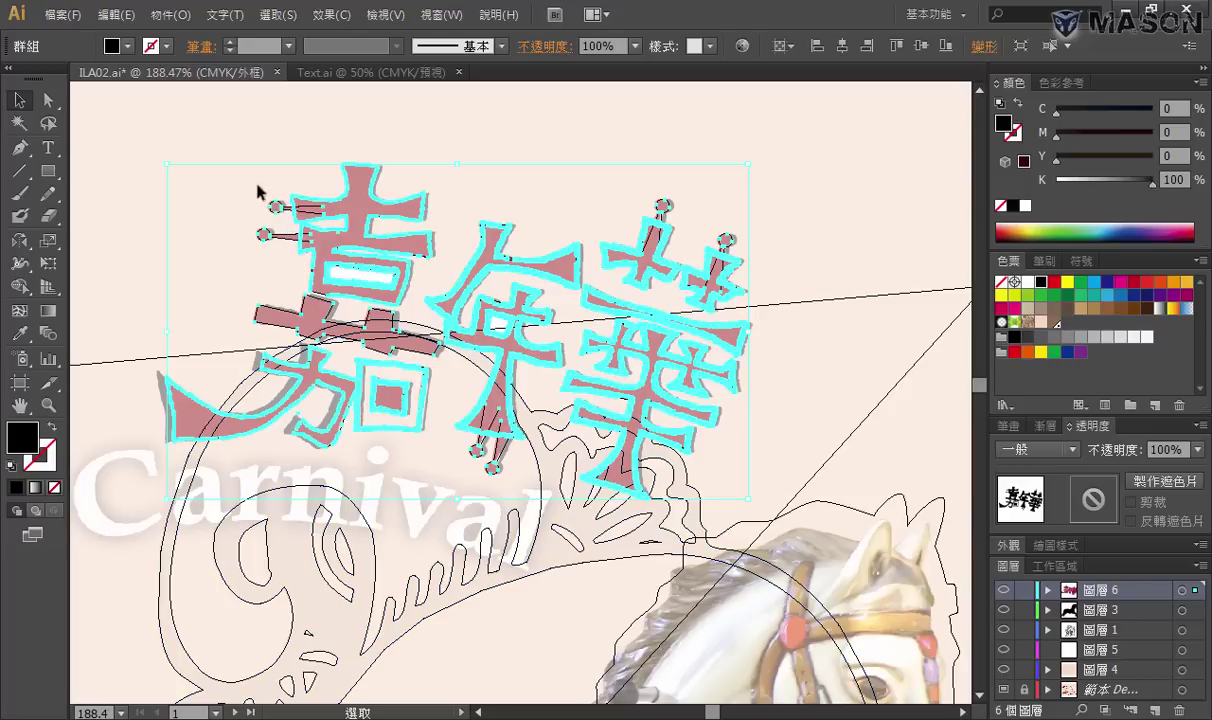
left_click_drag(168, 168, 157, 158)
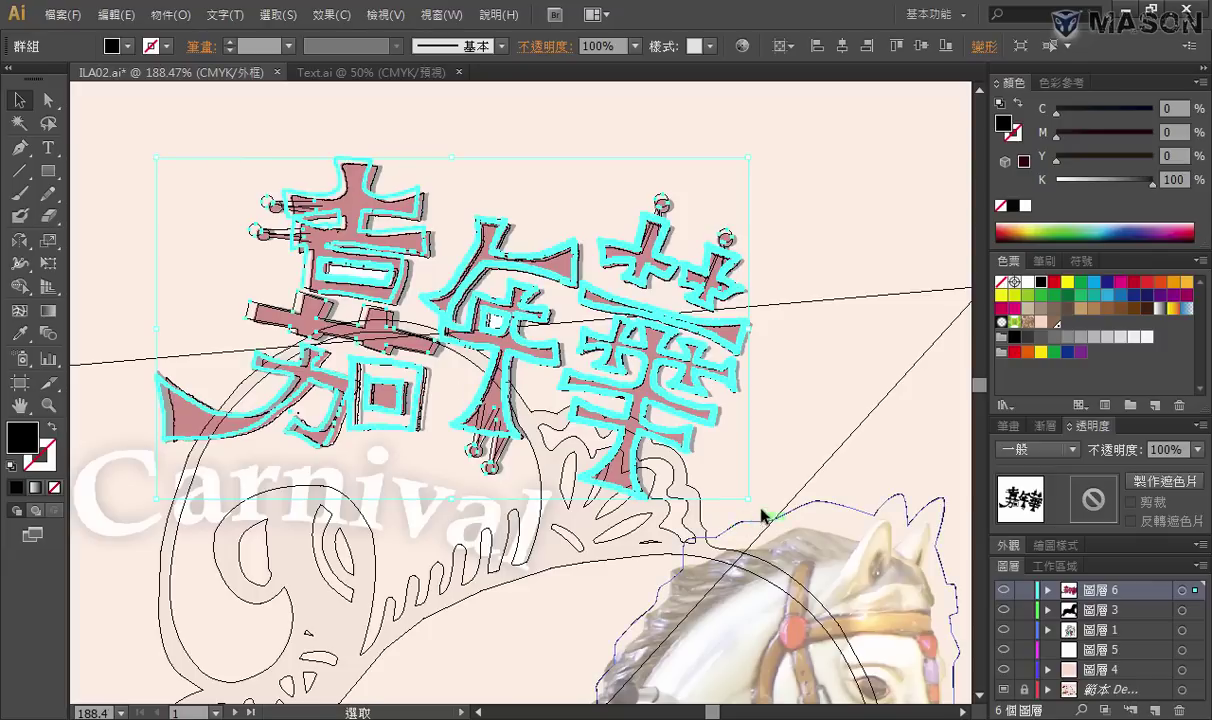
left_click_drag(749, 497, 765, 509)
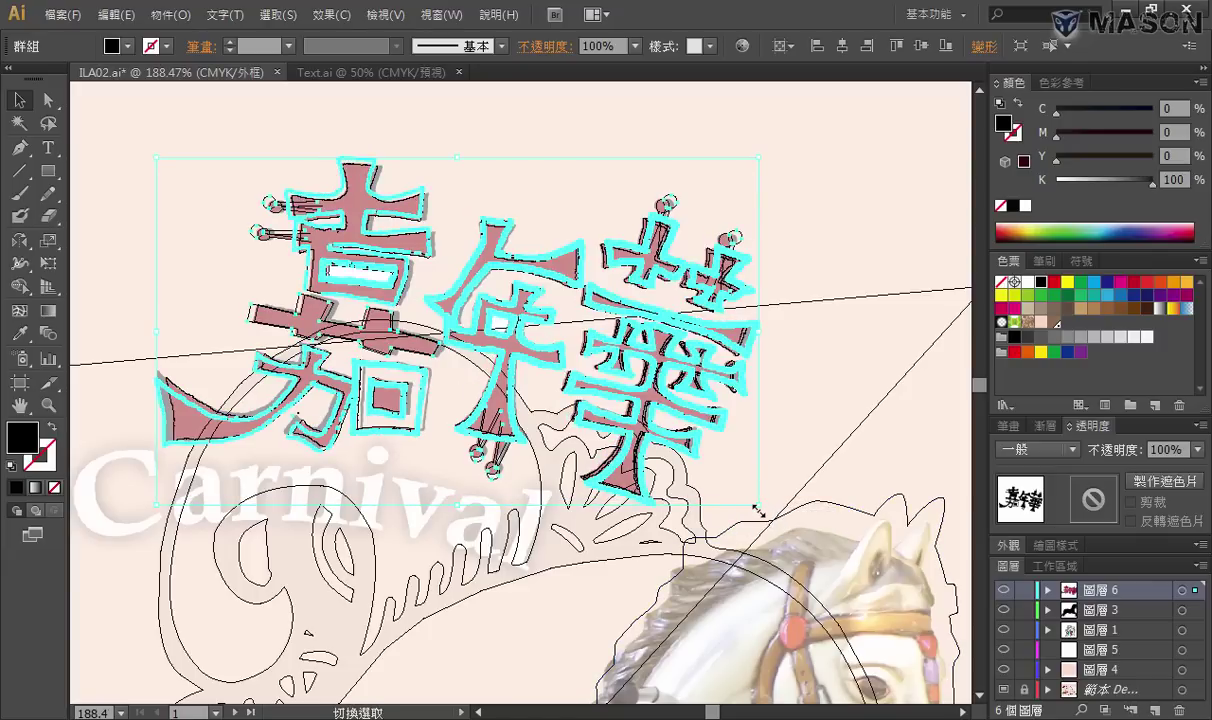
Return to Preview, deselect, and view the title and horse at actual size
key("ctrl+y")
left_click(816, 462)
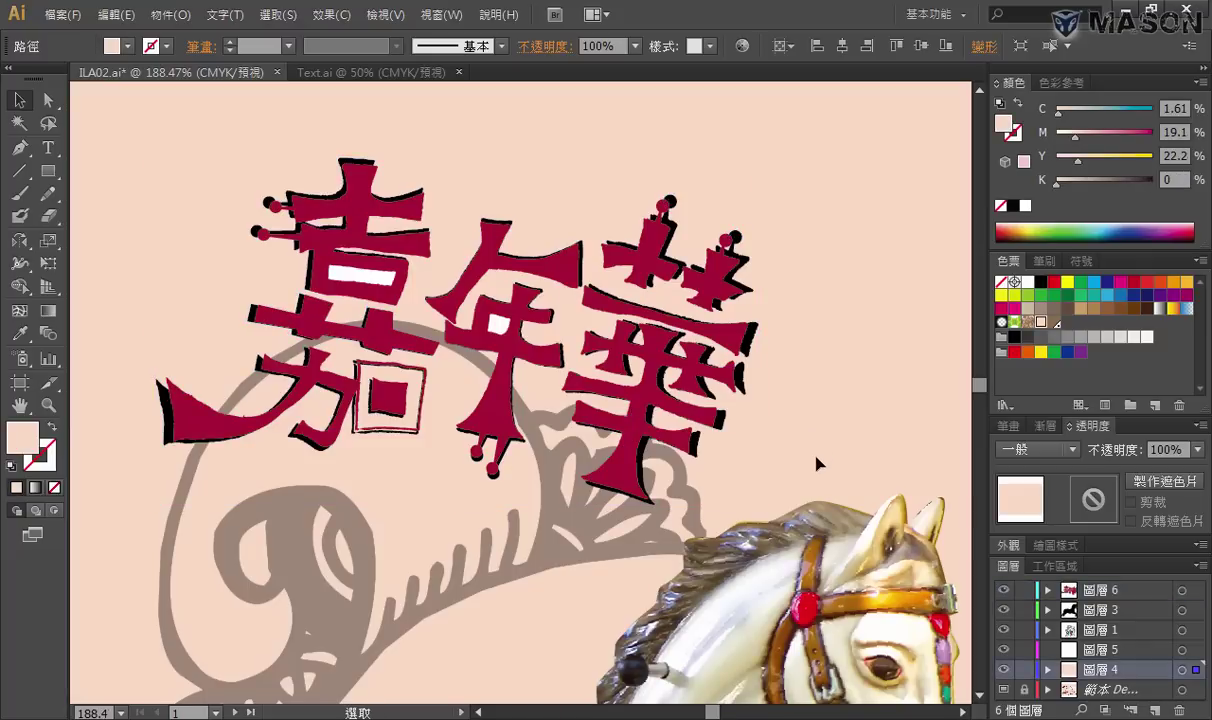
key("ctrl+1")
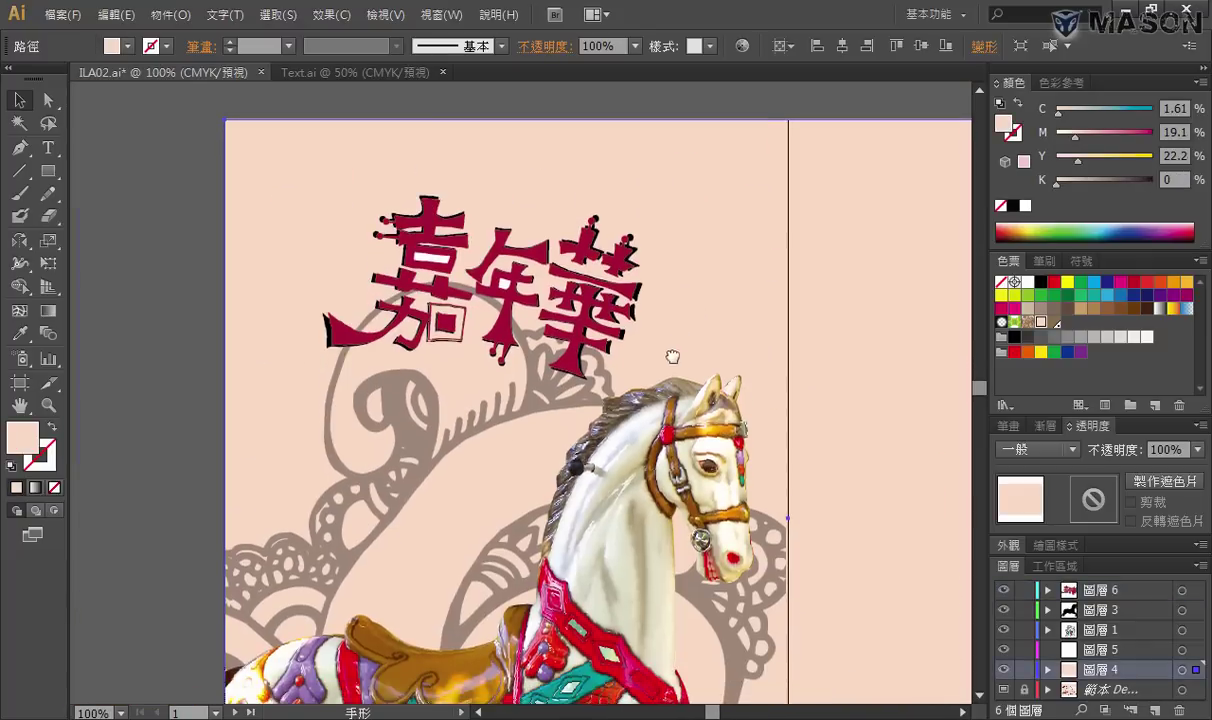
left_click_drag(671, 354, 640, 325)
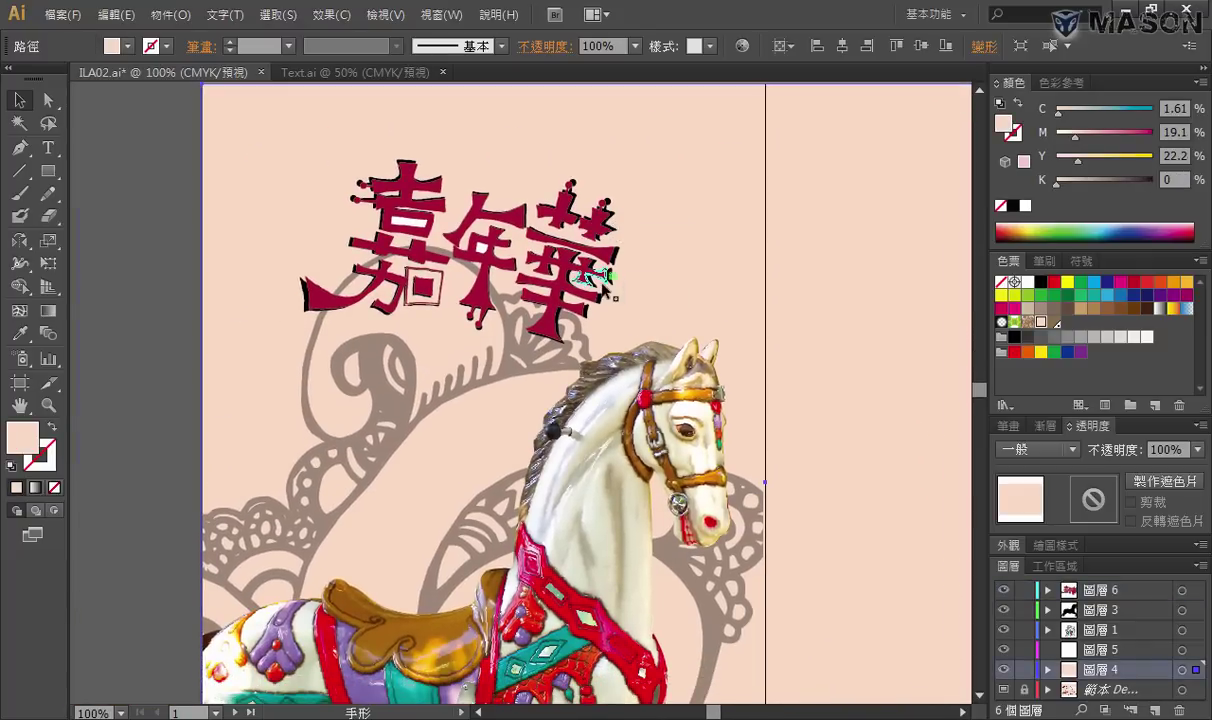
left_click_drag(594, 273, 641, 150)
key("alt+Tab")
Copy 'Carnival' from the first sentence of Text.txt in Notepad, then return to Illustrator
scroll(654, 249, "down", 3)
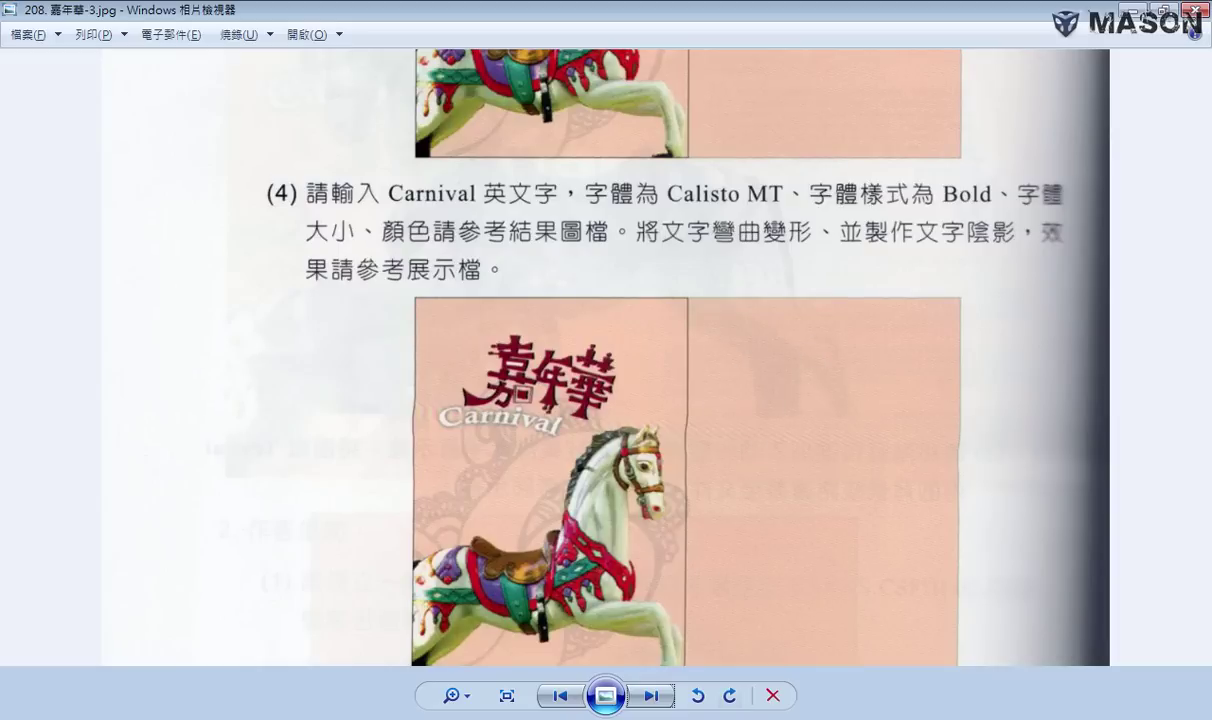
key("alt+Tab")
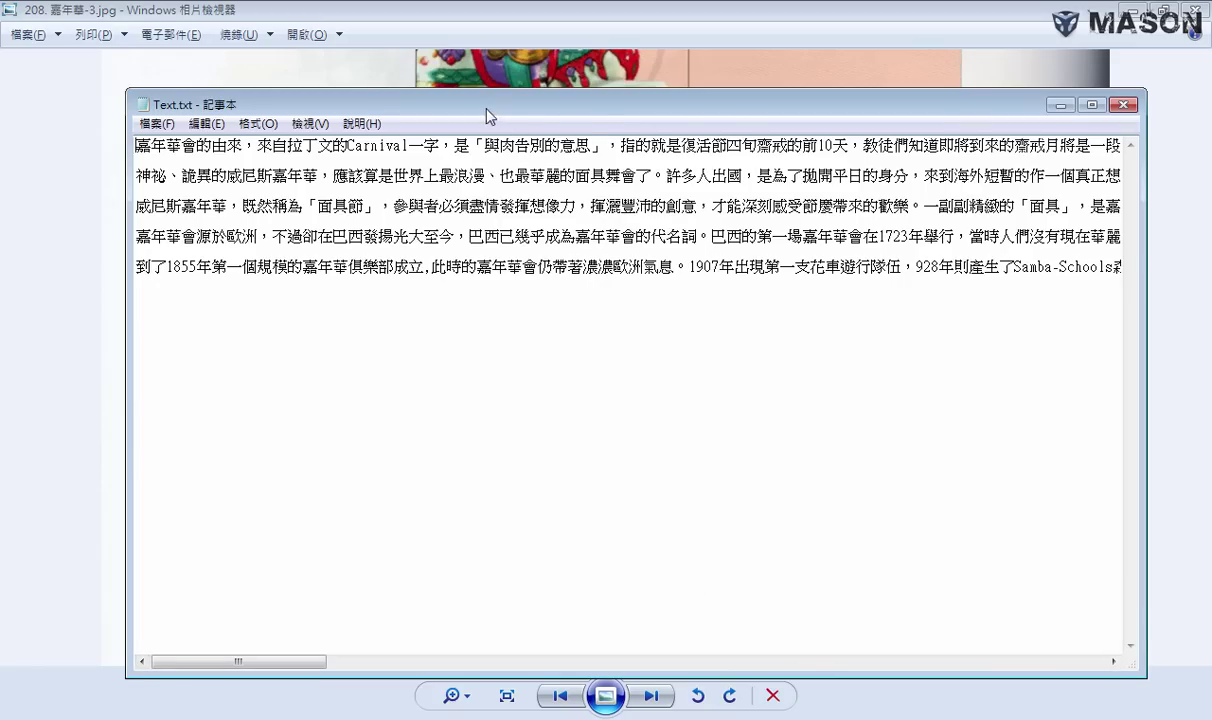
left_click_drag(486, 108, 475, 114)
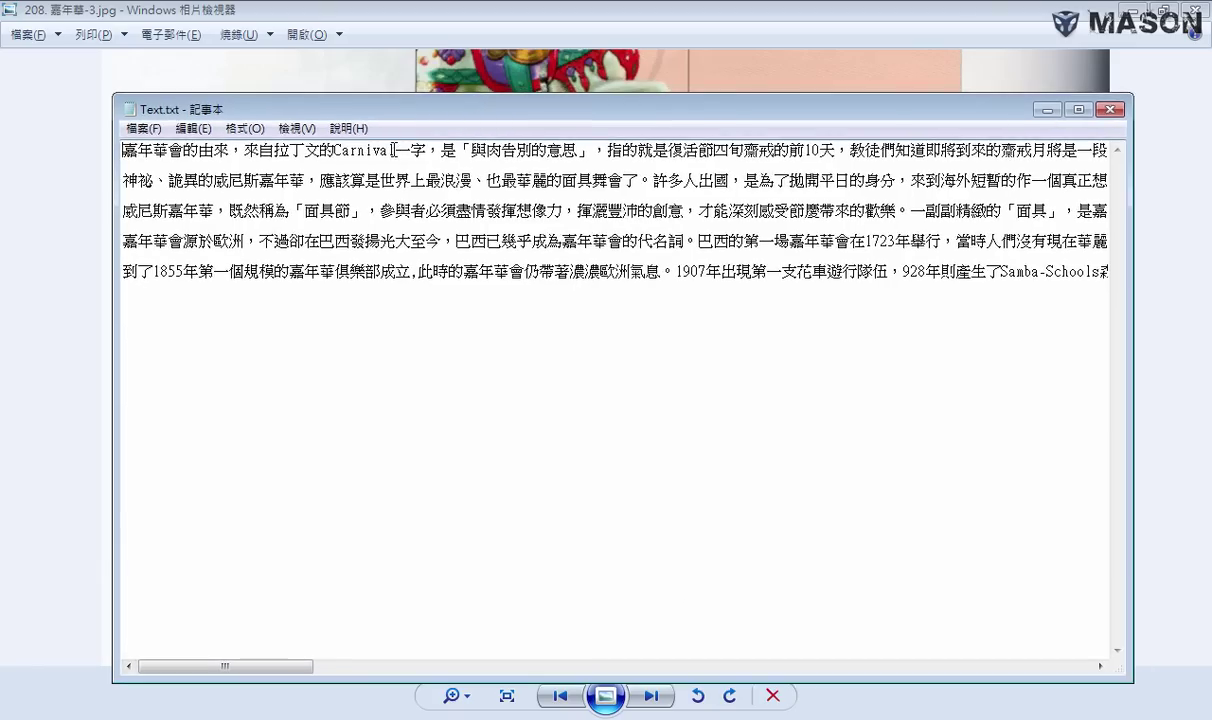
left_click_drag(392, 150, 350, 150)
right_click(352, 157)
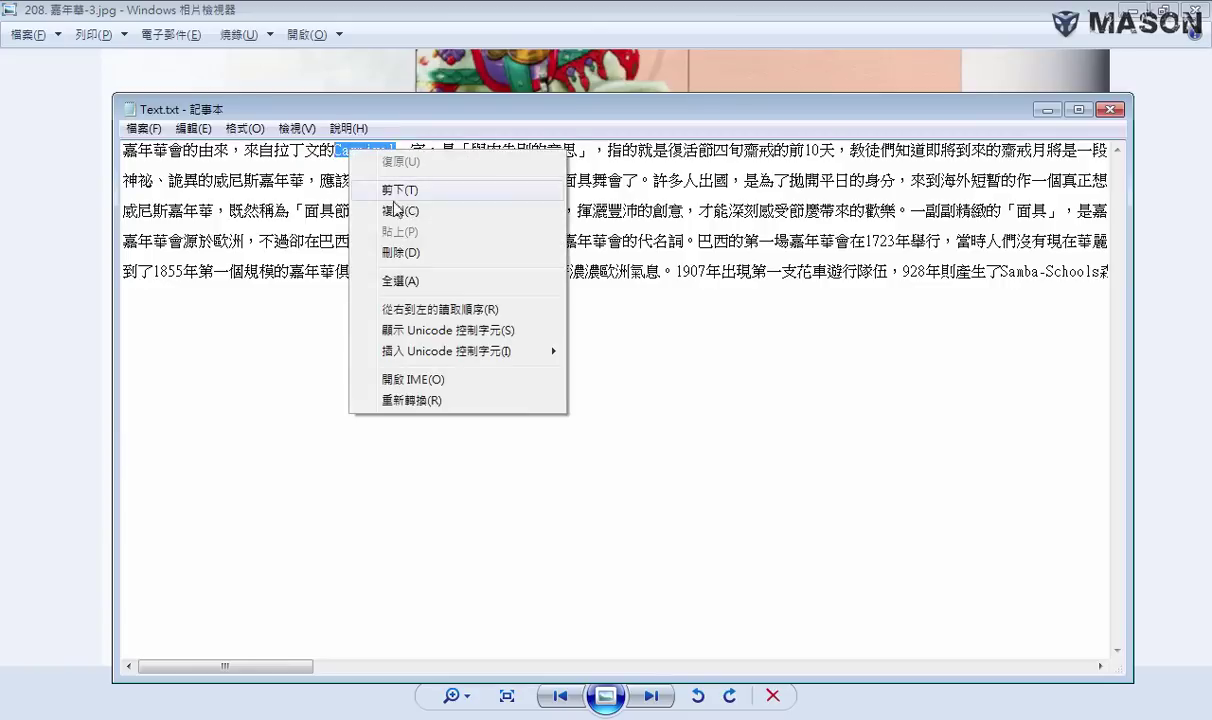
left_click(386, 210)
key("alt+Tab")
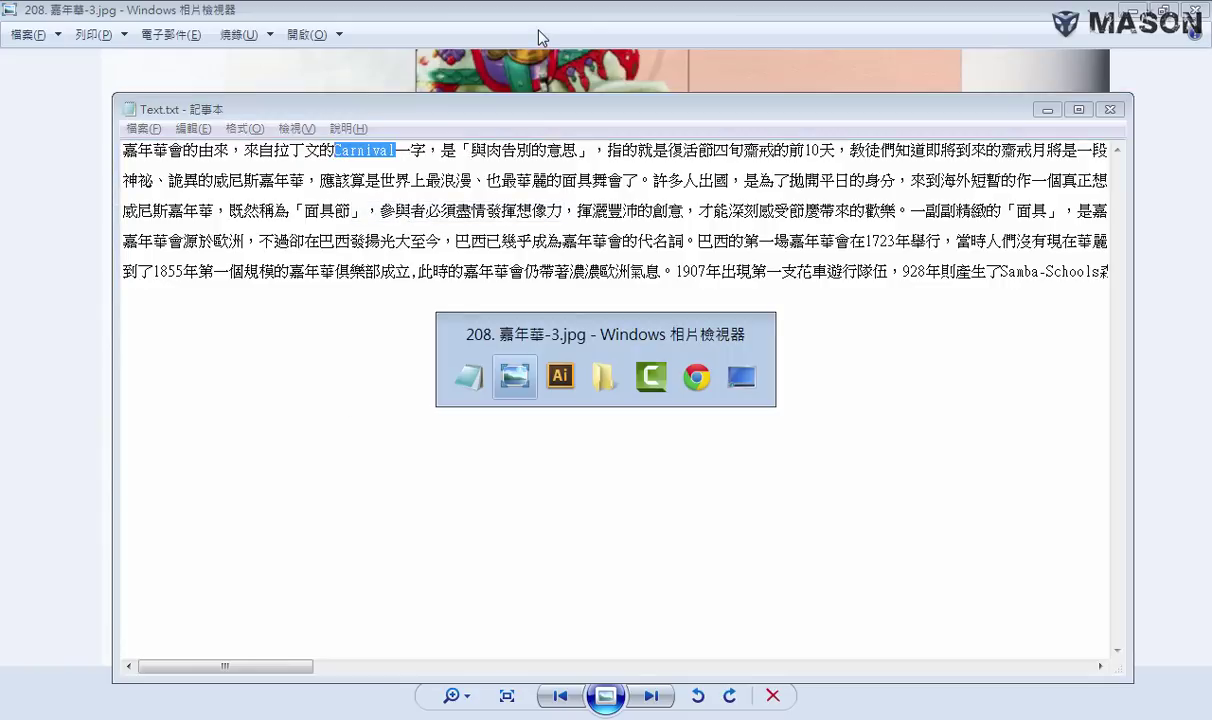
Paste 'Carnival' as point text below the title on the title's layer and select it
left_click(1100, 590)
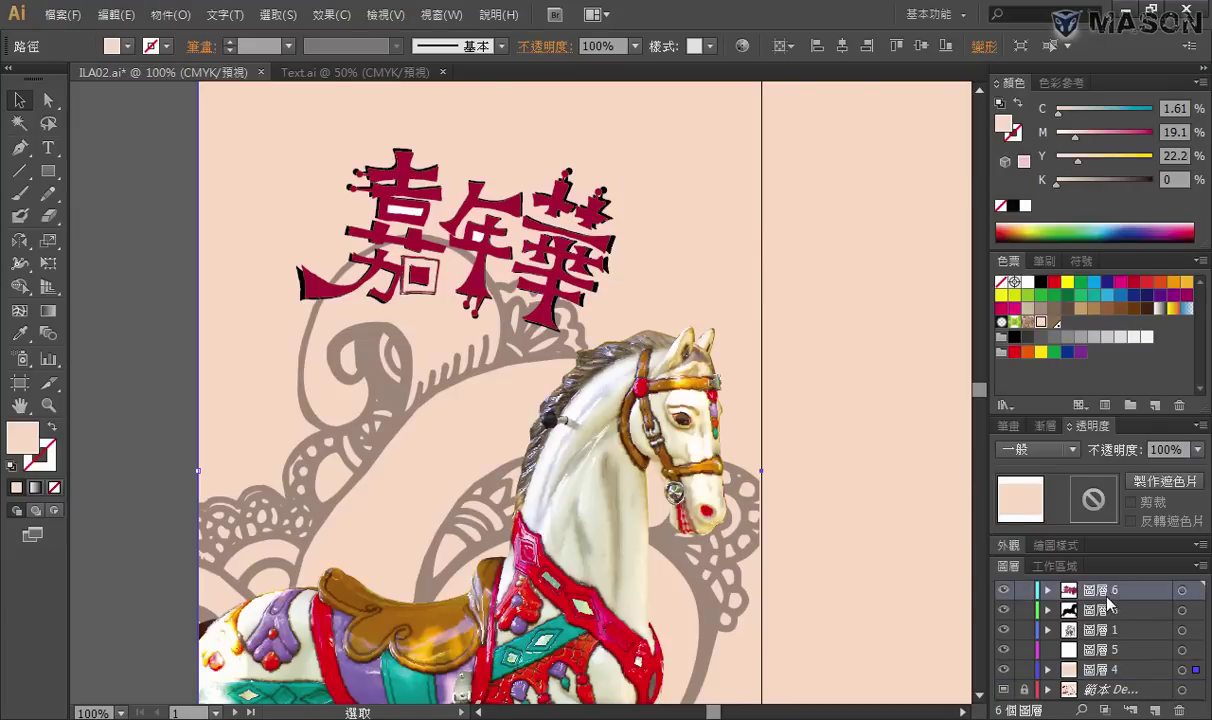
left_click(47, 148)
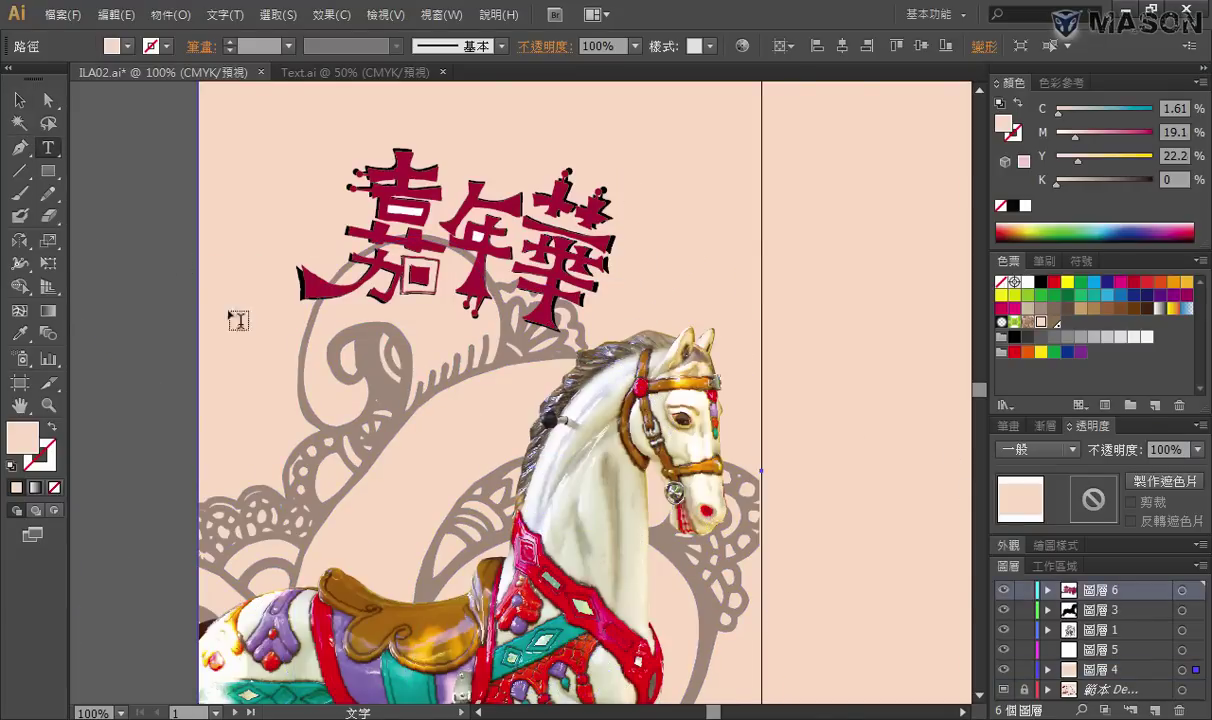
left_click(255, 333)
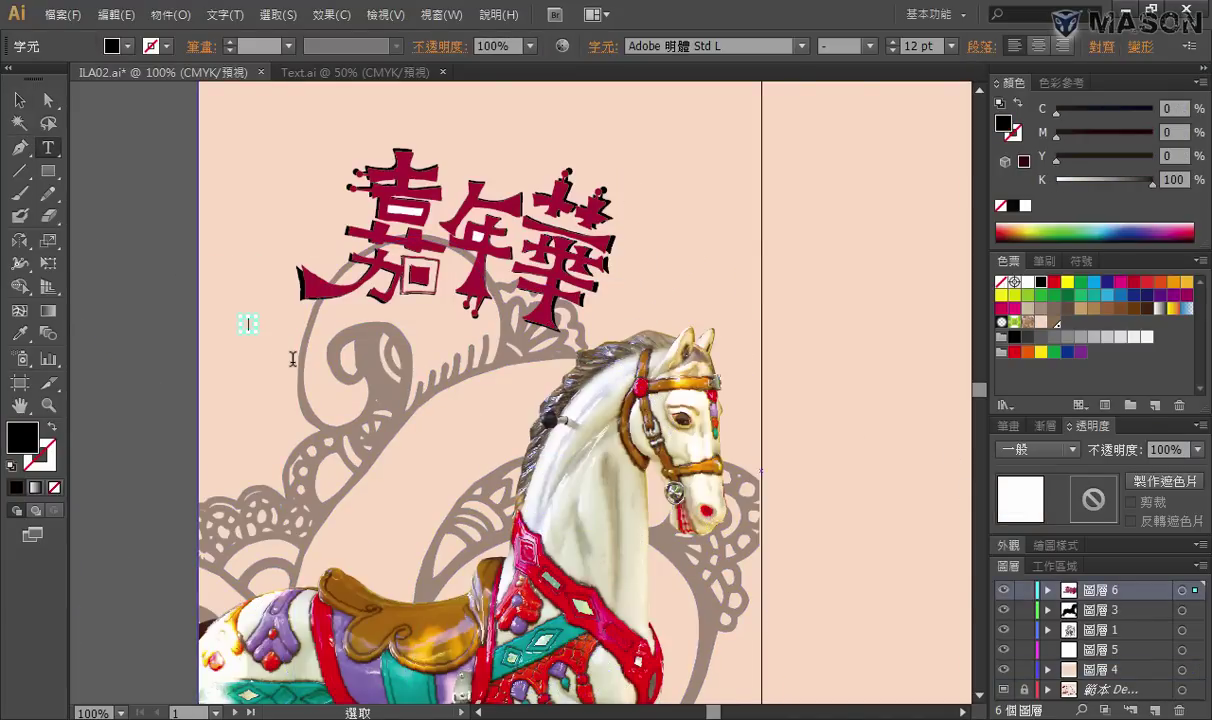
key("ctrl+v")
key("ctrl+a")
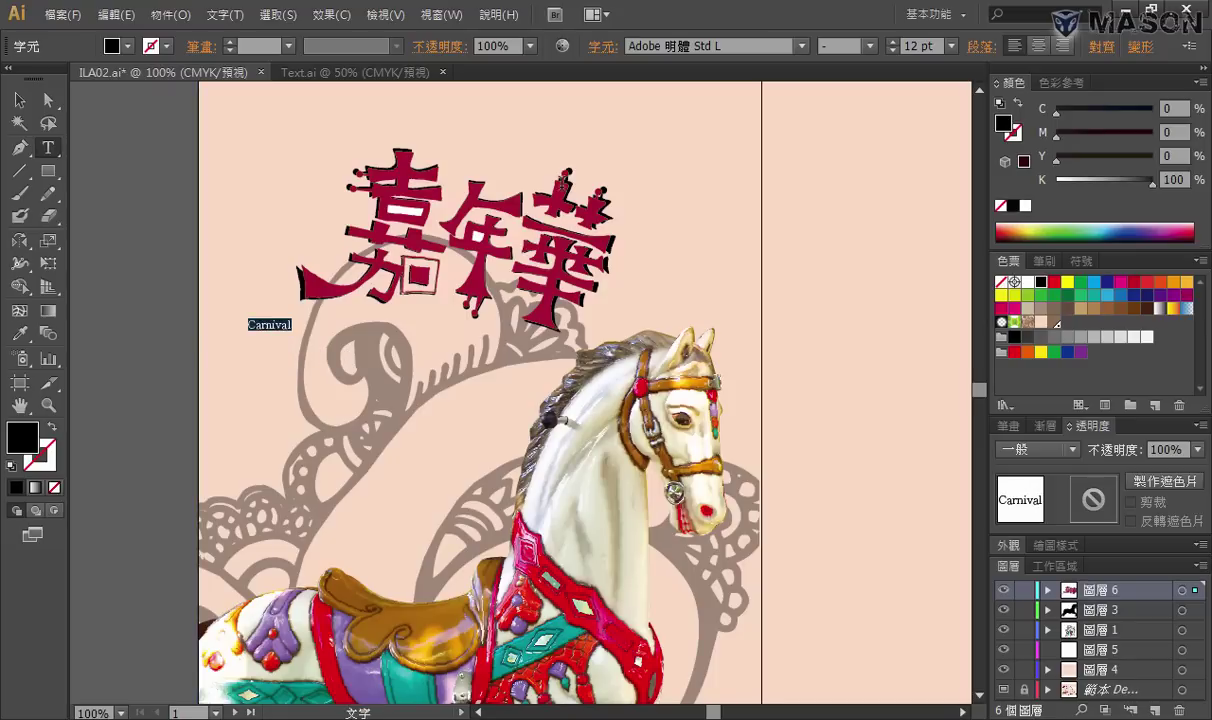
key("alt+Tab")
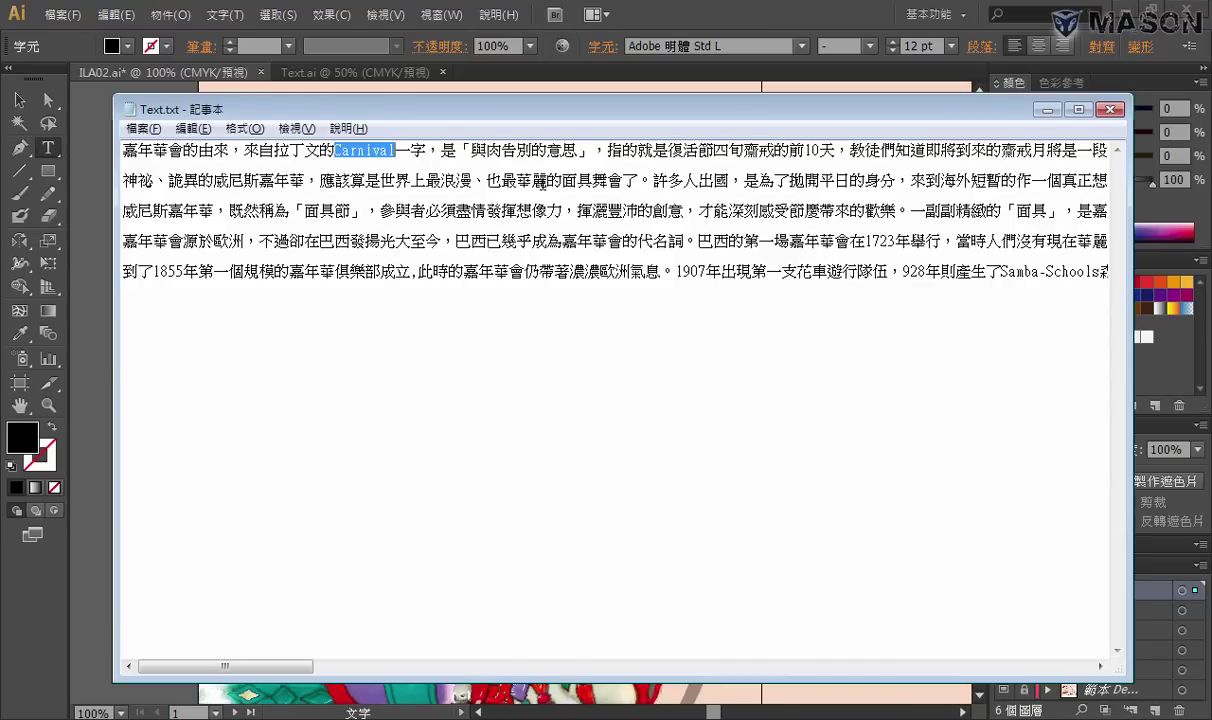
key("alt+Tab")
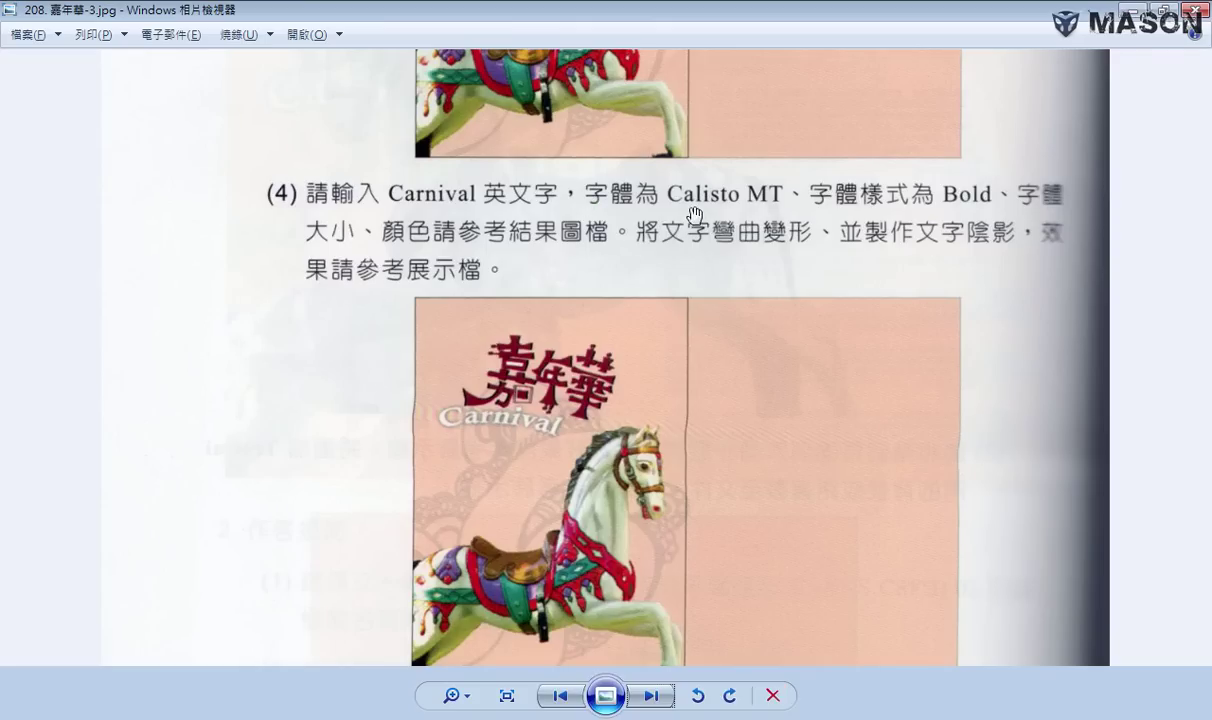
key("alt+Tab")
Set the Carnival text to Calisto MT, Bold style, 36 pt
left_click(761, 46)
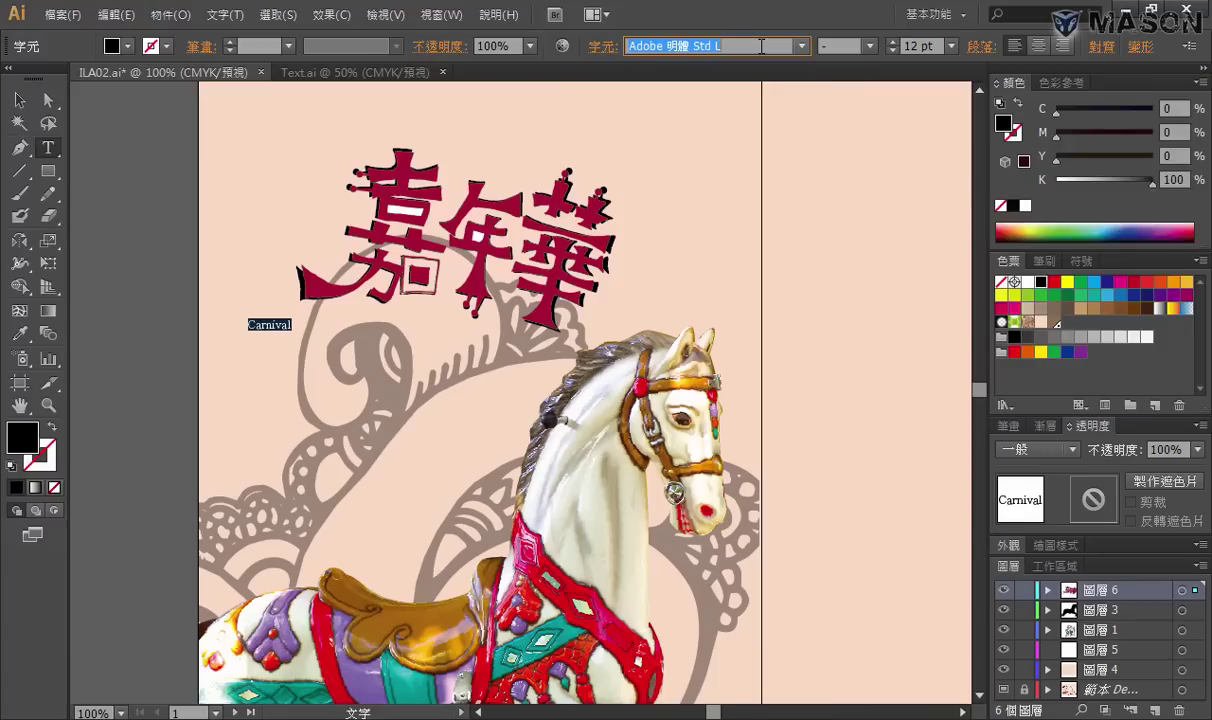
type("Calibri")
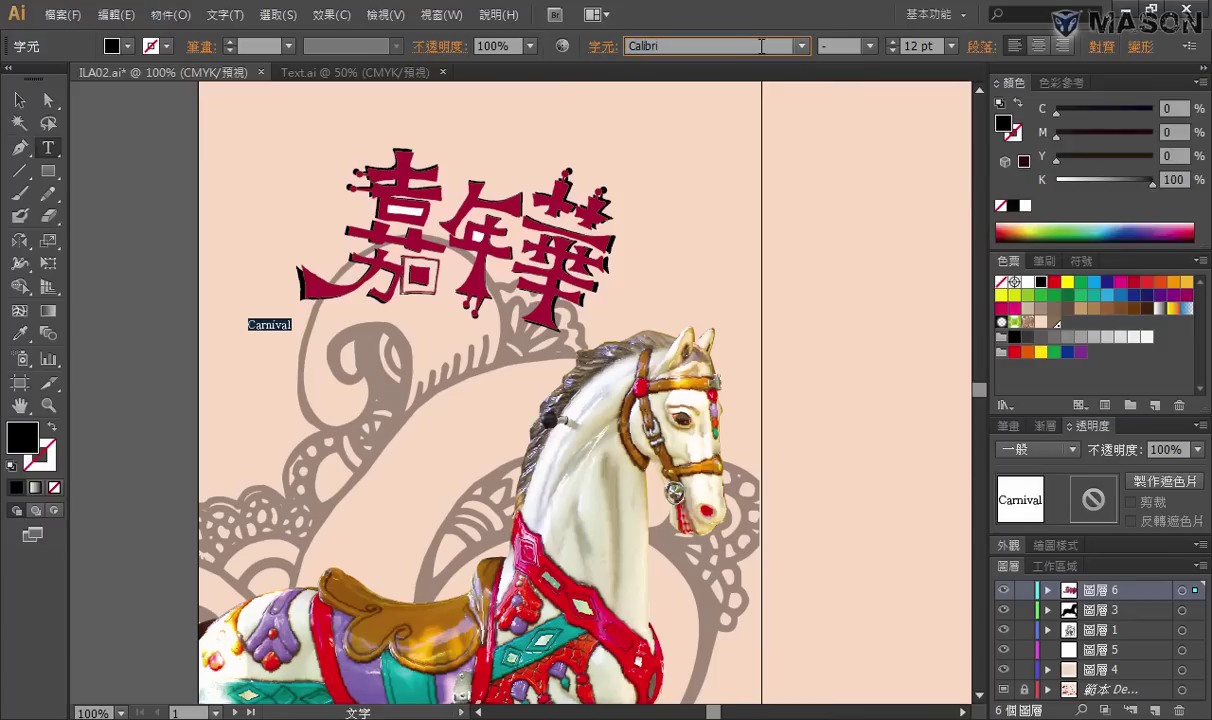
key("alt+Tab")
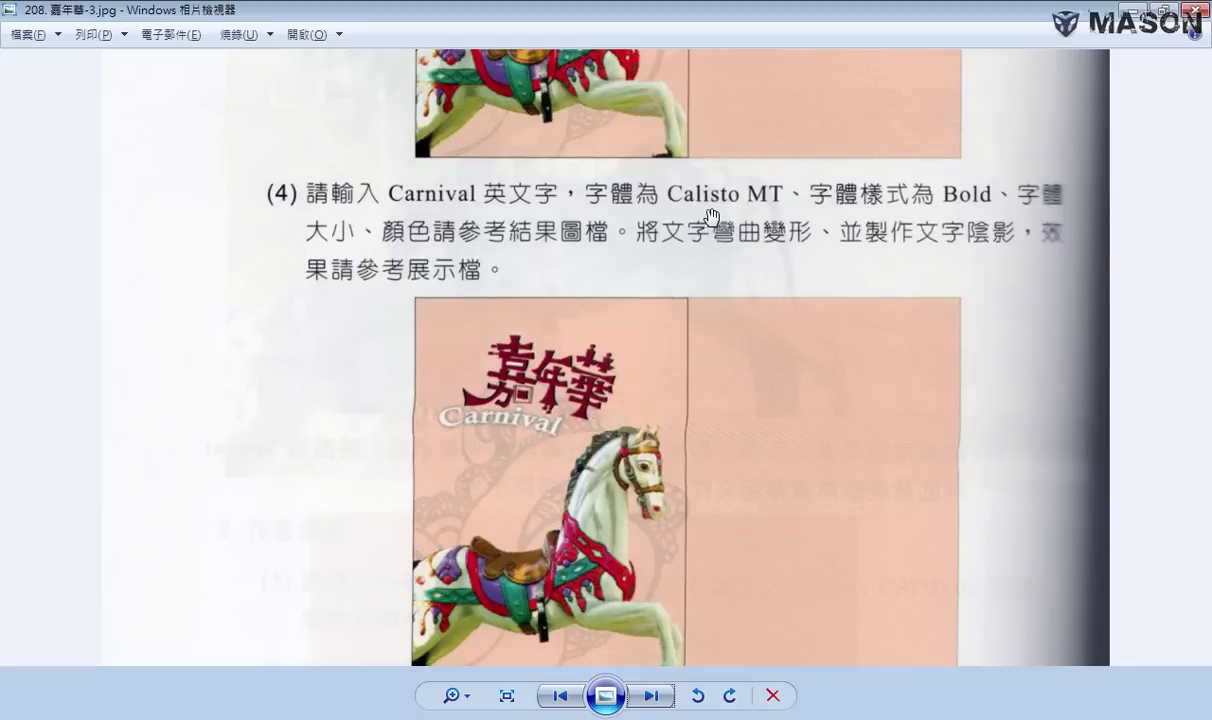
key("alt+Tab")
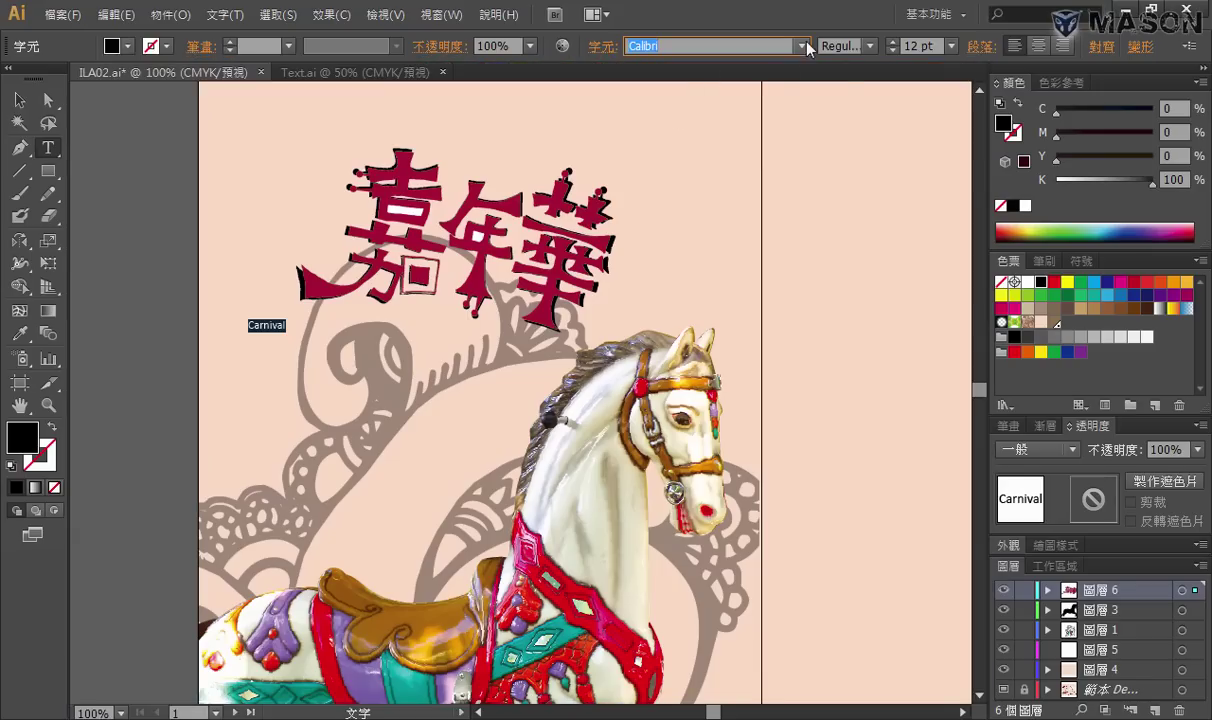
left_click(804, 46)
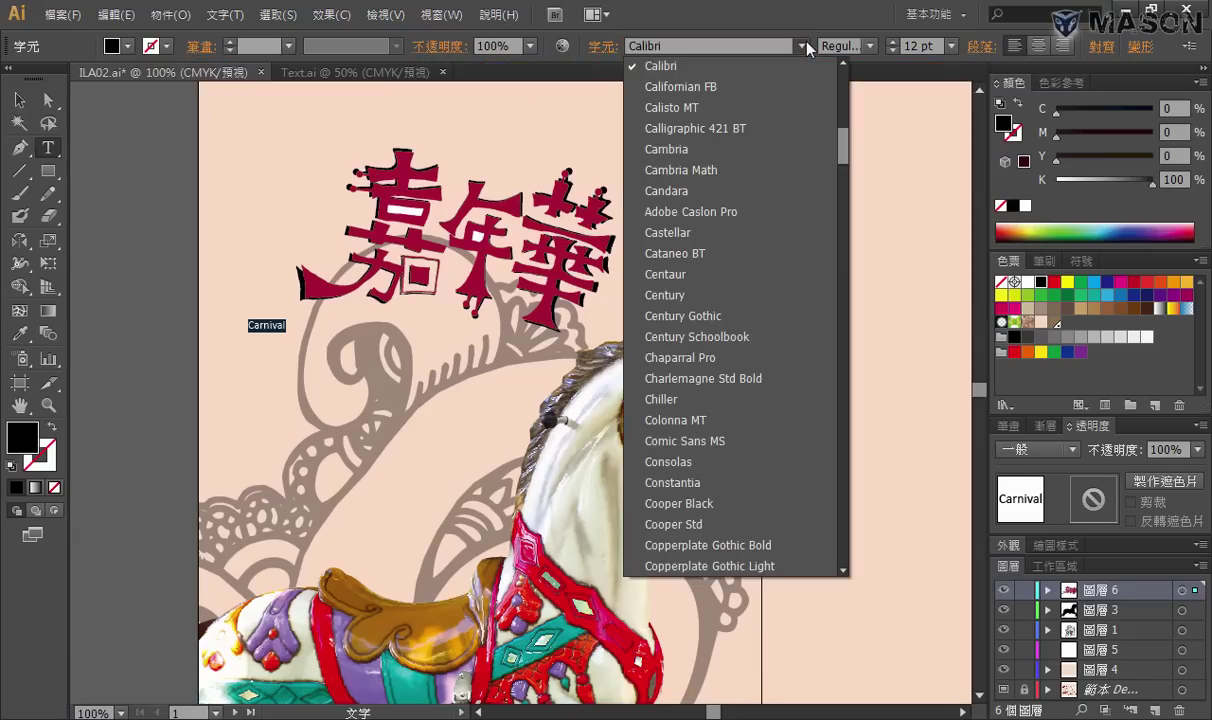
left_click(718, 110)
key("alt+Tab")
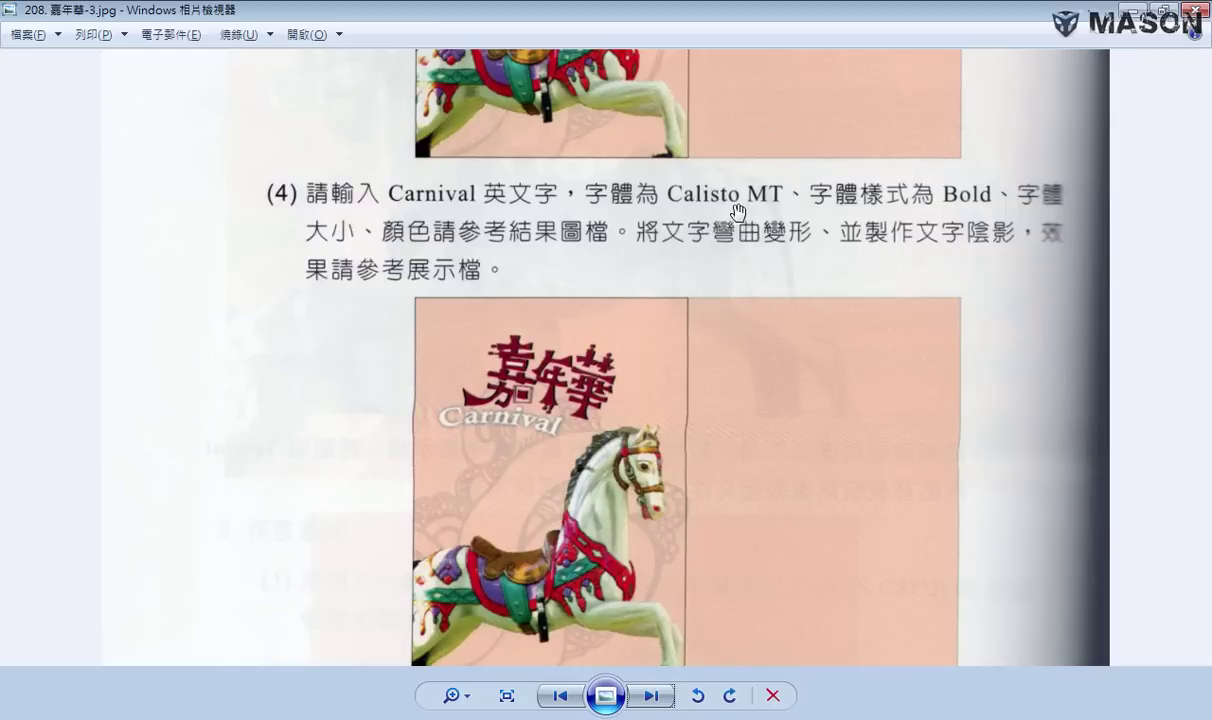
key("alt+Tab")
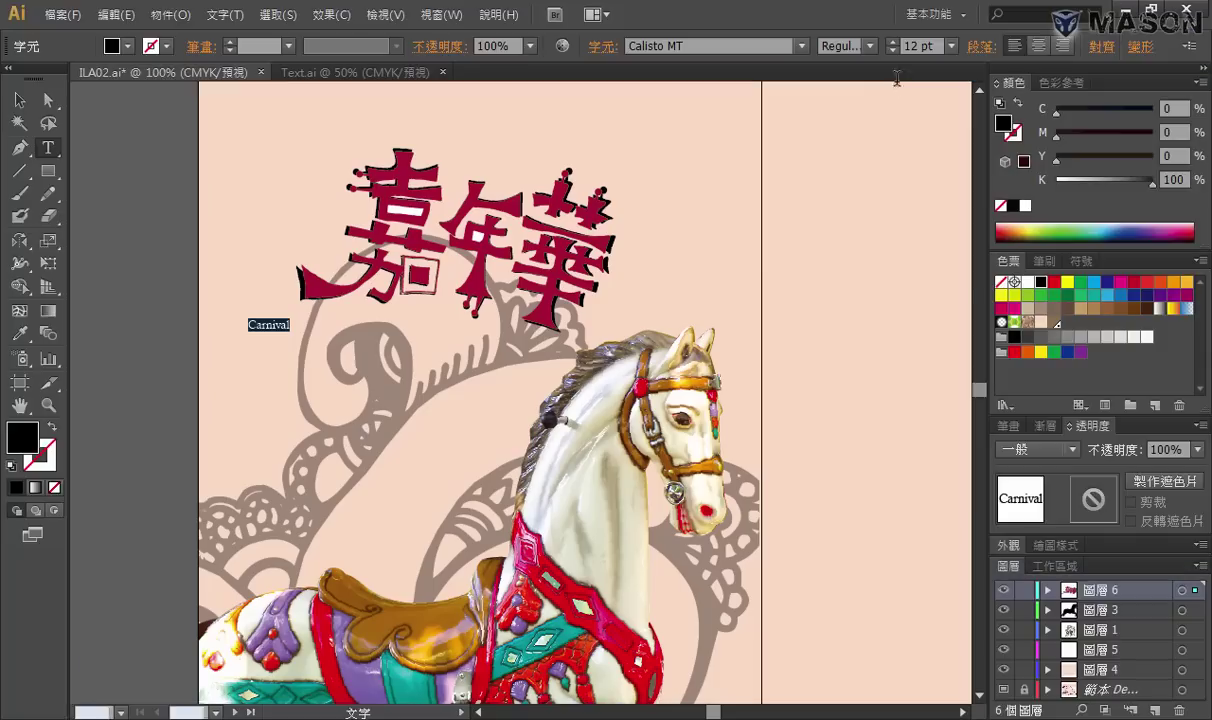
left_click(871, 46)
left_click(815, 104)
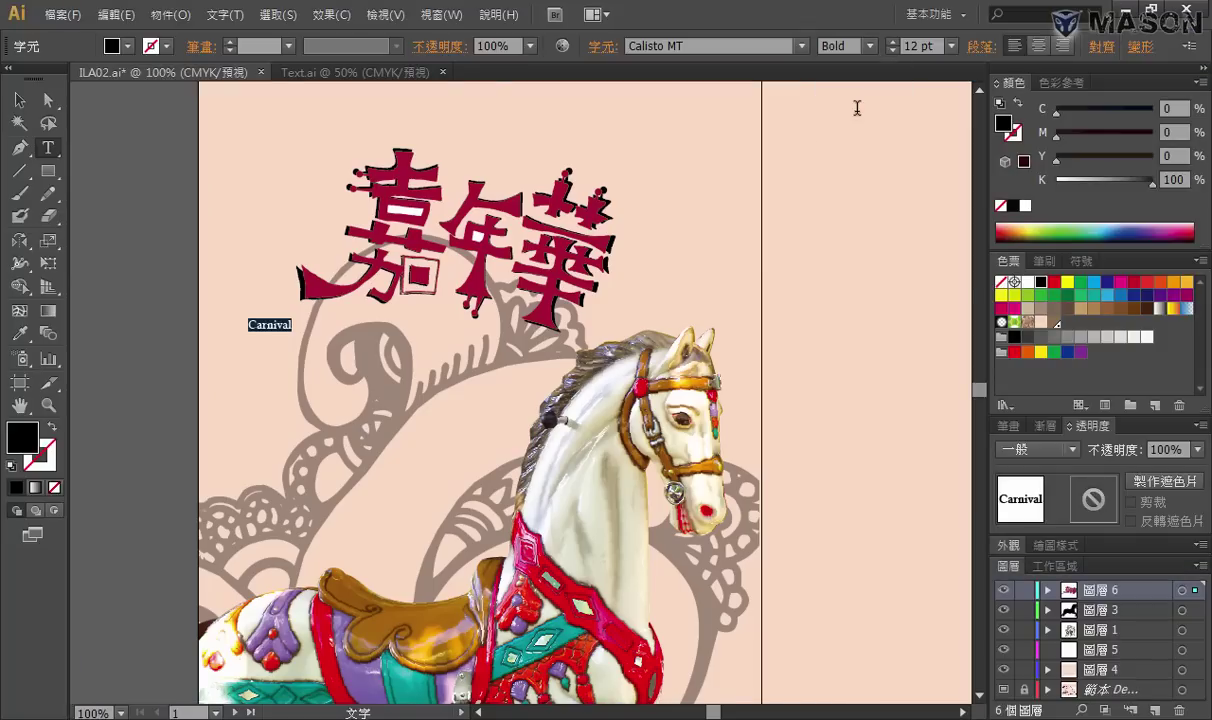
left_click(951, 46)
left_click(920, 312)
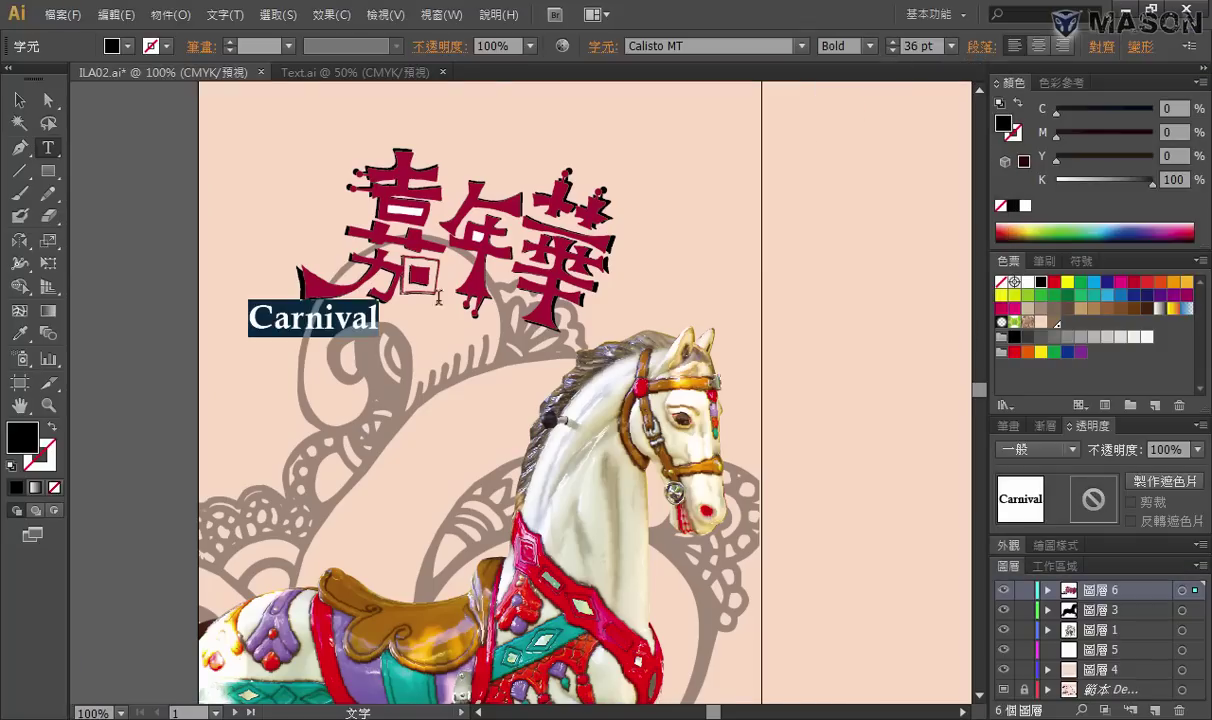
left_click(19, 100)
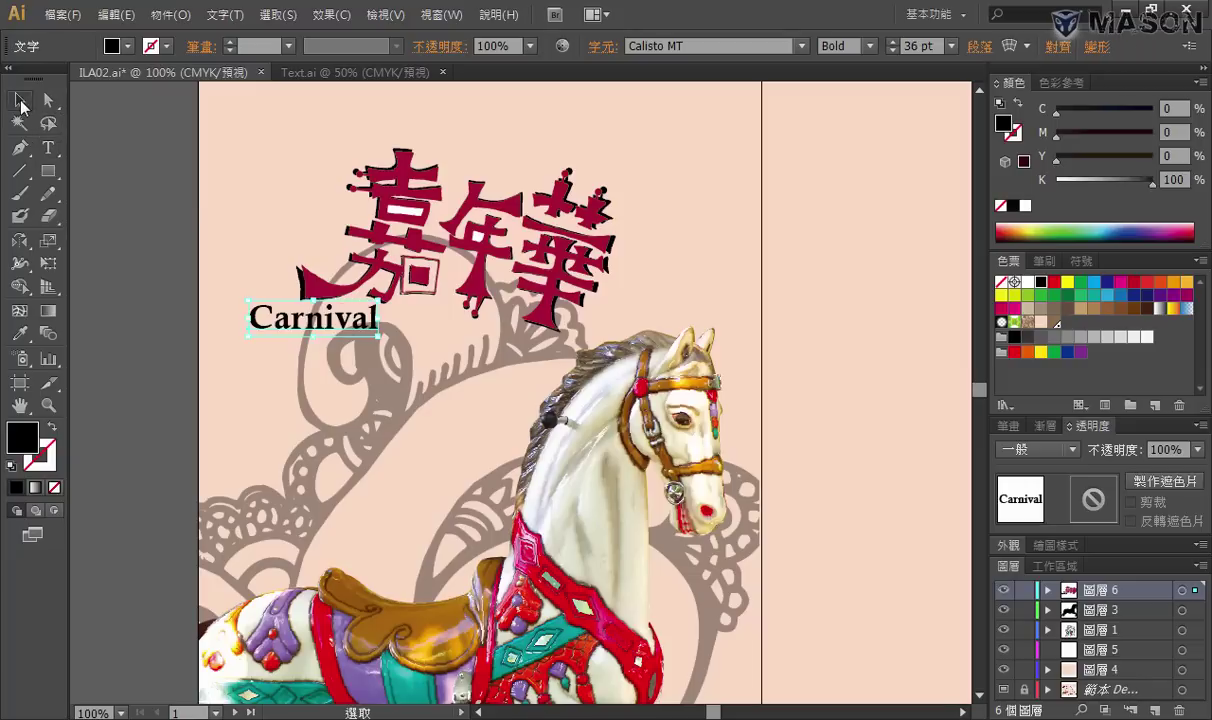
Fill Carnival white and scale it up to about 64.5 pt beneath the title
left_click(1025, 206)
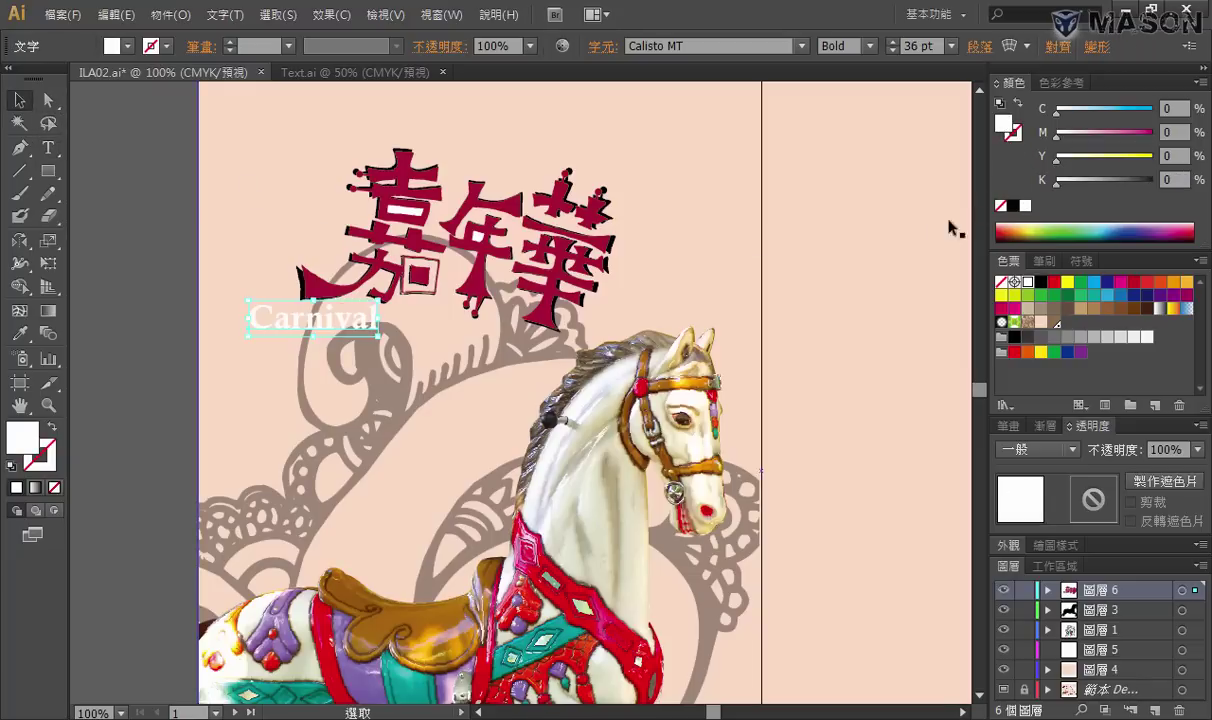
key("ctrl+y")
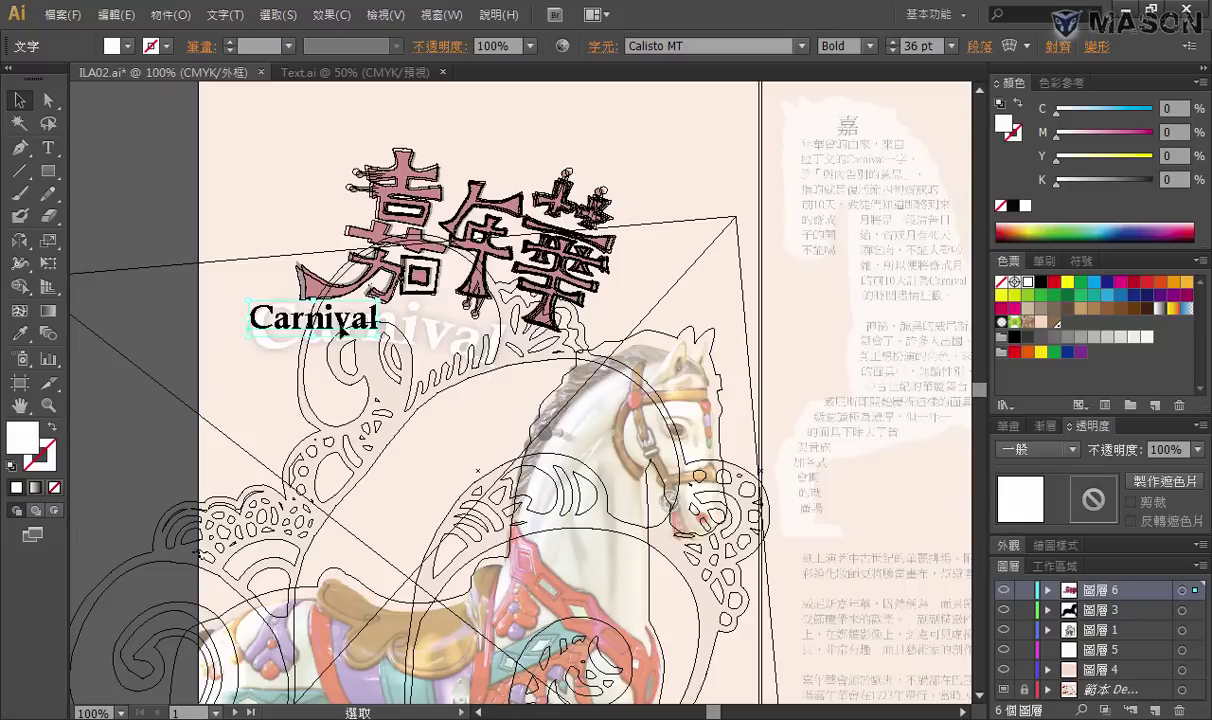
left_click_drag(341, 336, 351, 356)
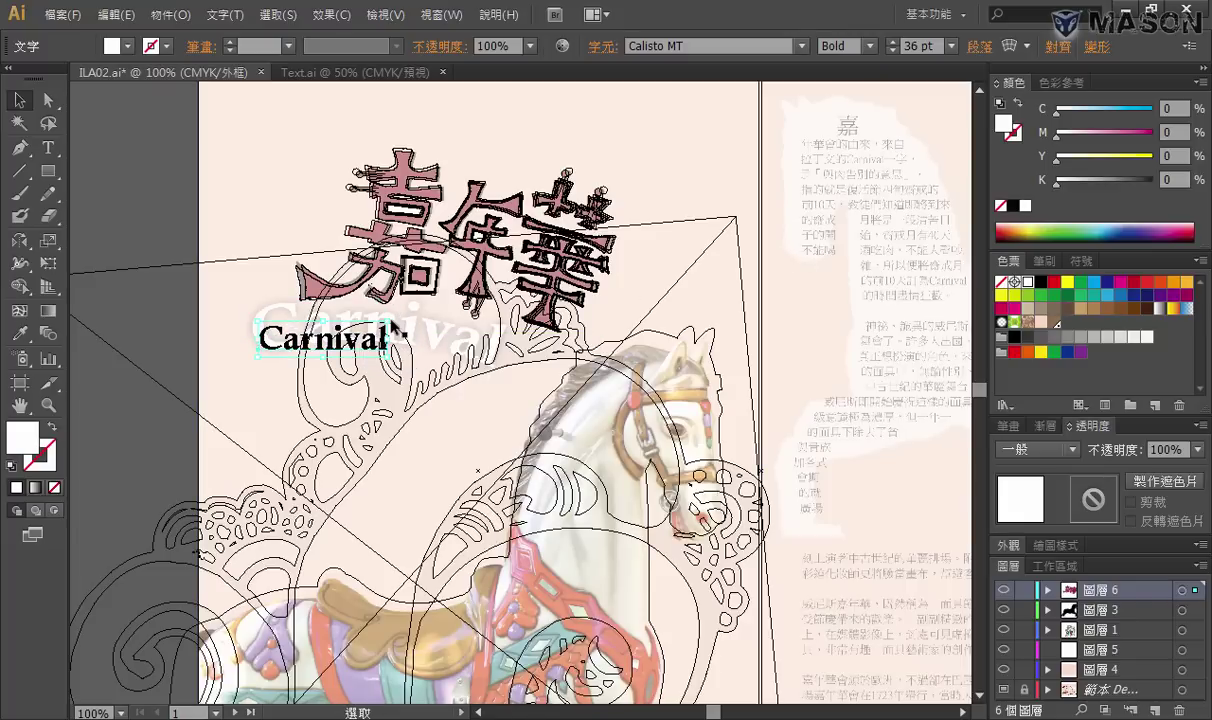
left_click_drag(392, 318, 514, 300)
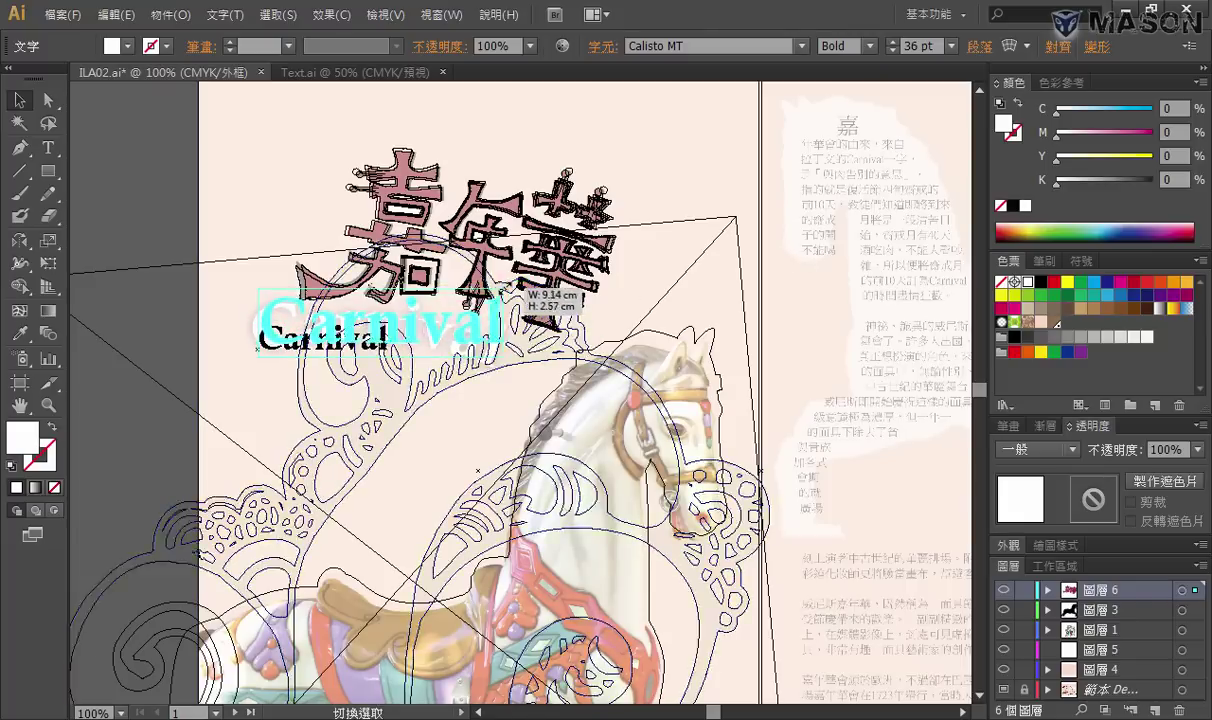
scroll(309, 286, "up", 3)
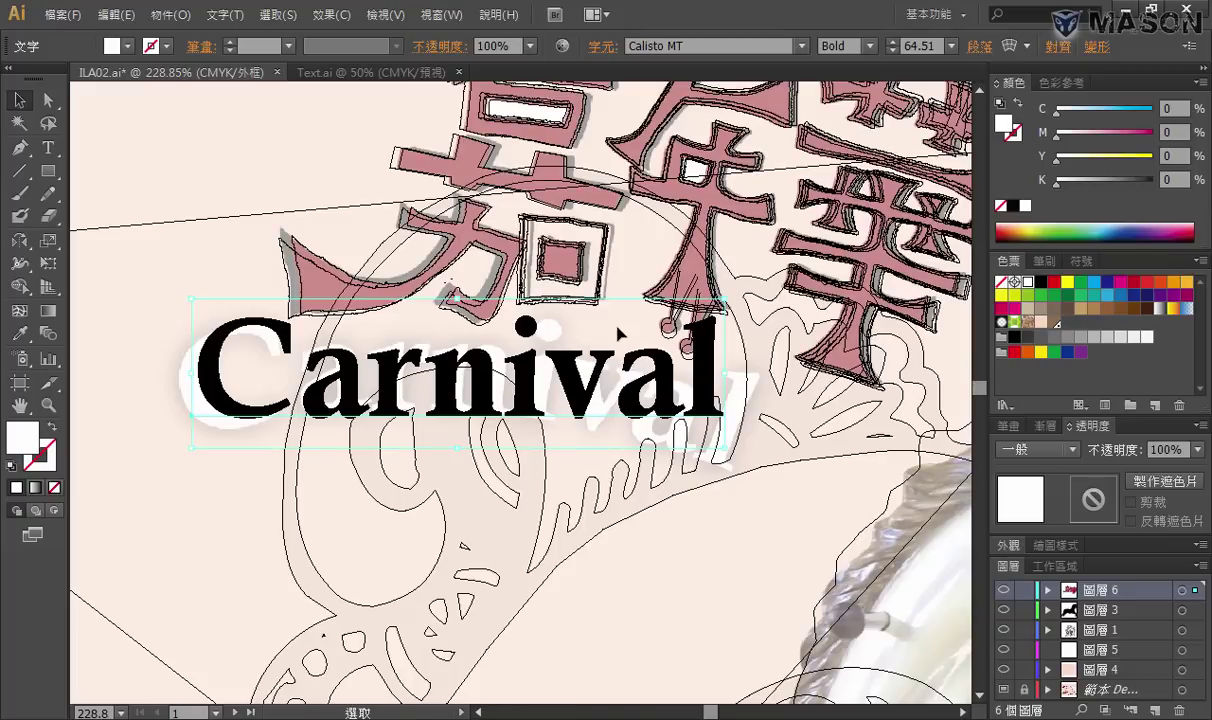
key("alt+Tab")
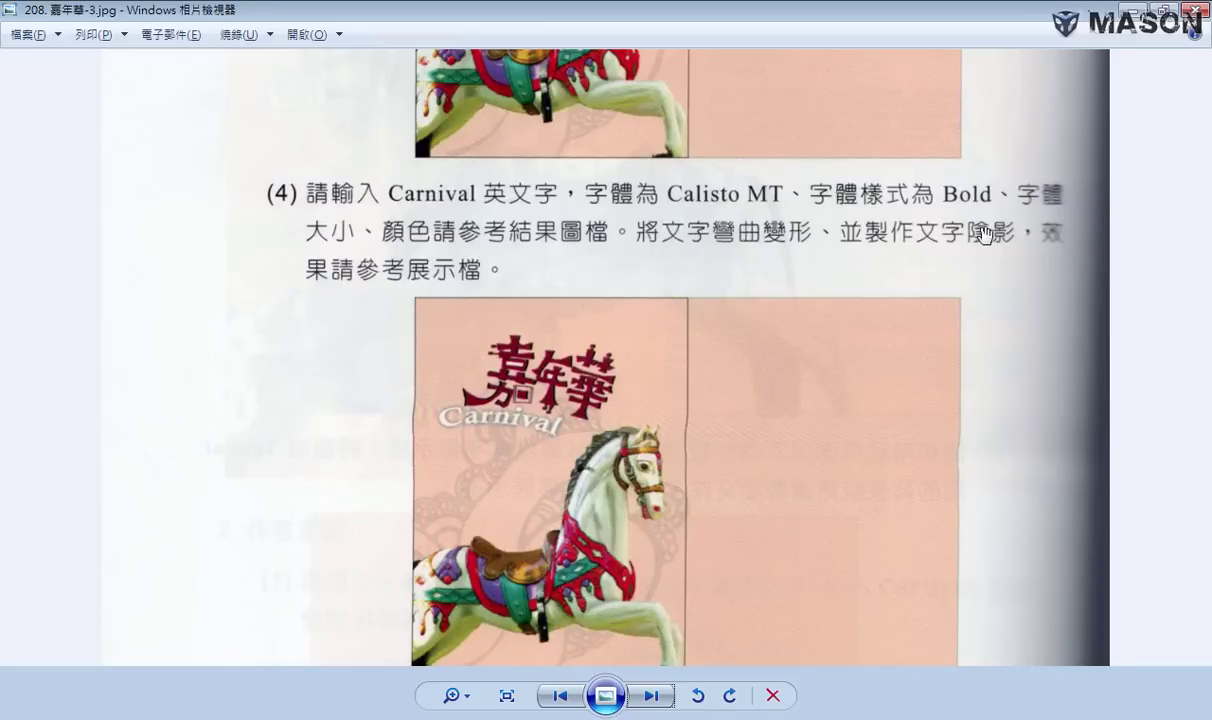
Warp Carnival with Envelope Distort > Make with Warp, Arc style, 20% bend
key("alt+Tab")
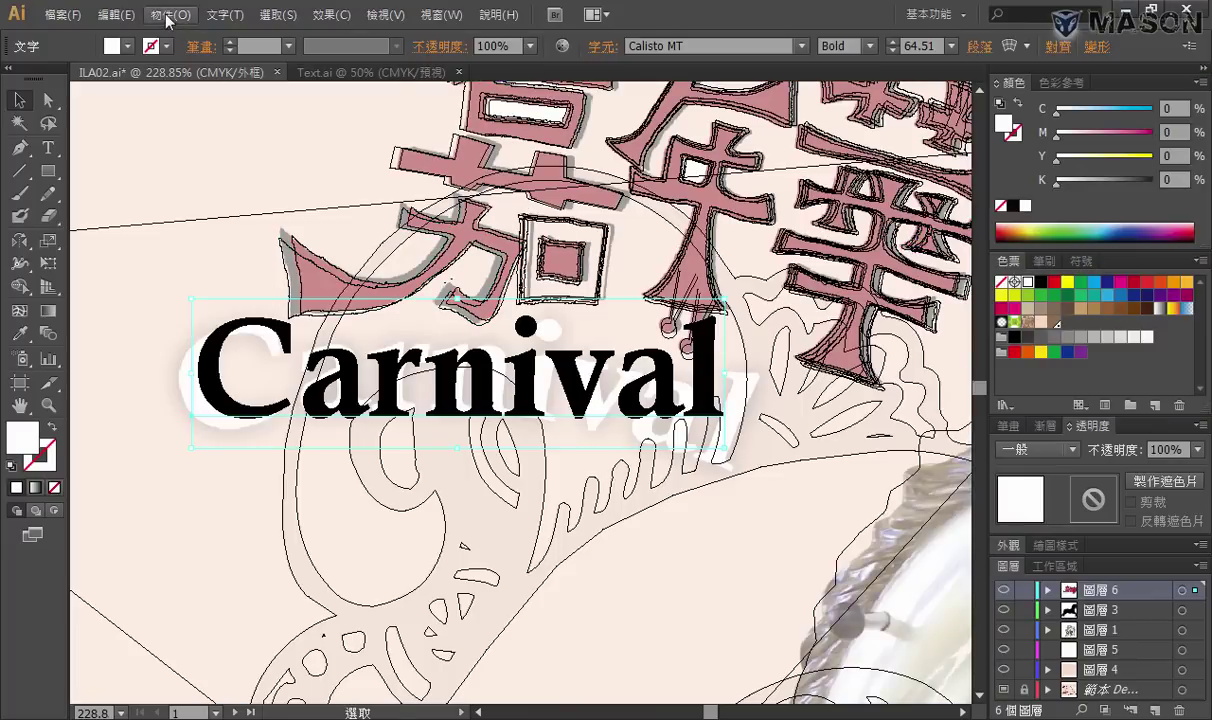
left_click(172, 14)
mouse_move(207, 463)
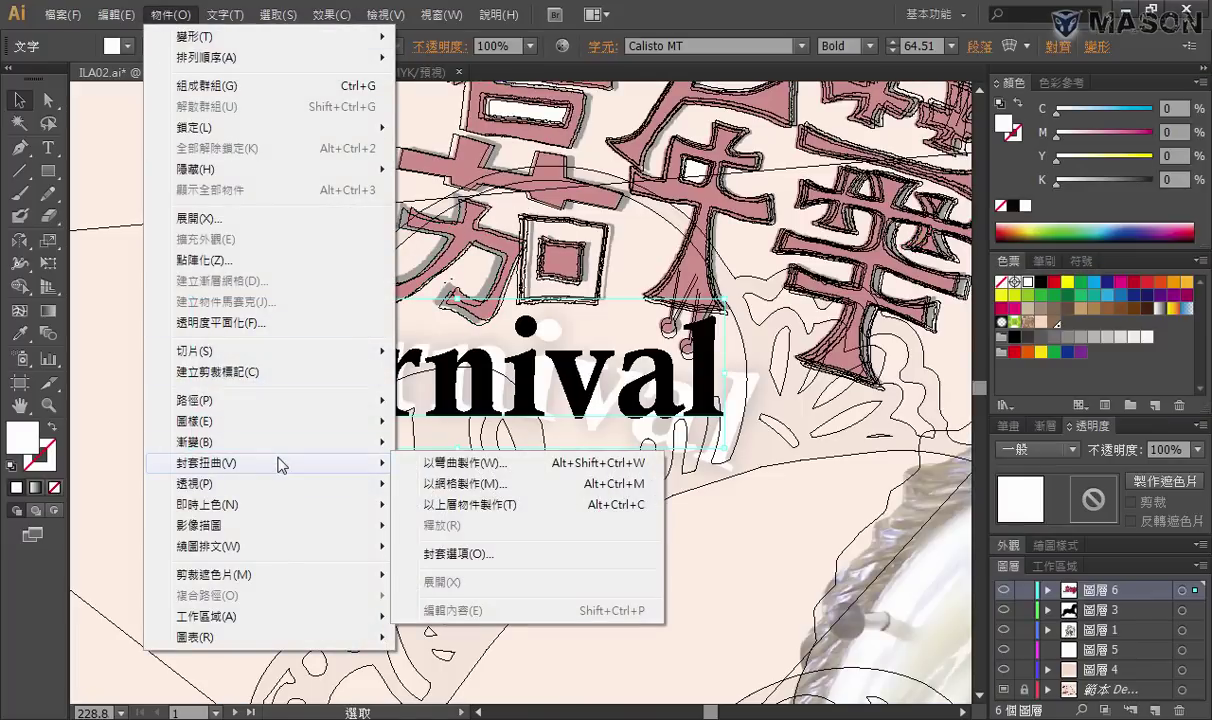
left_click(437, 466)
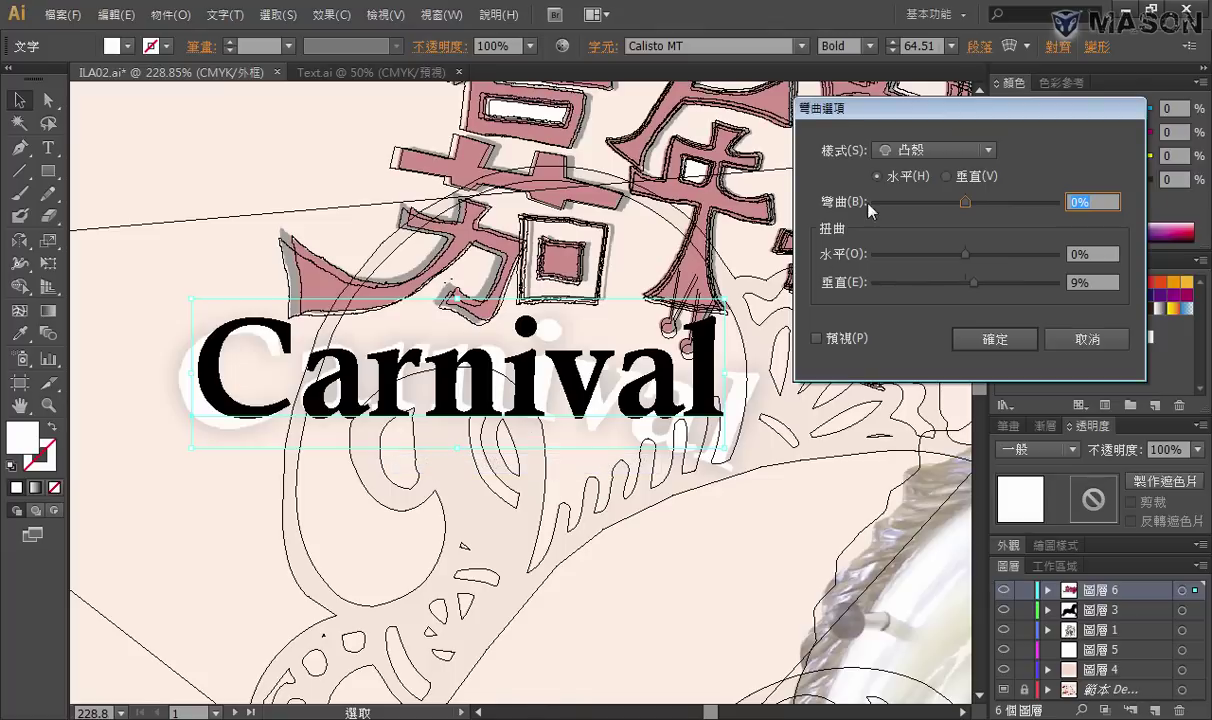
left_click(838, 340)
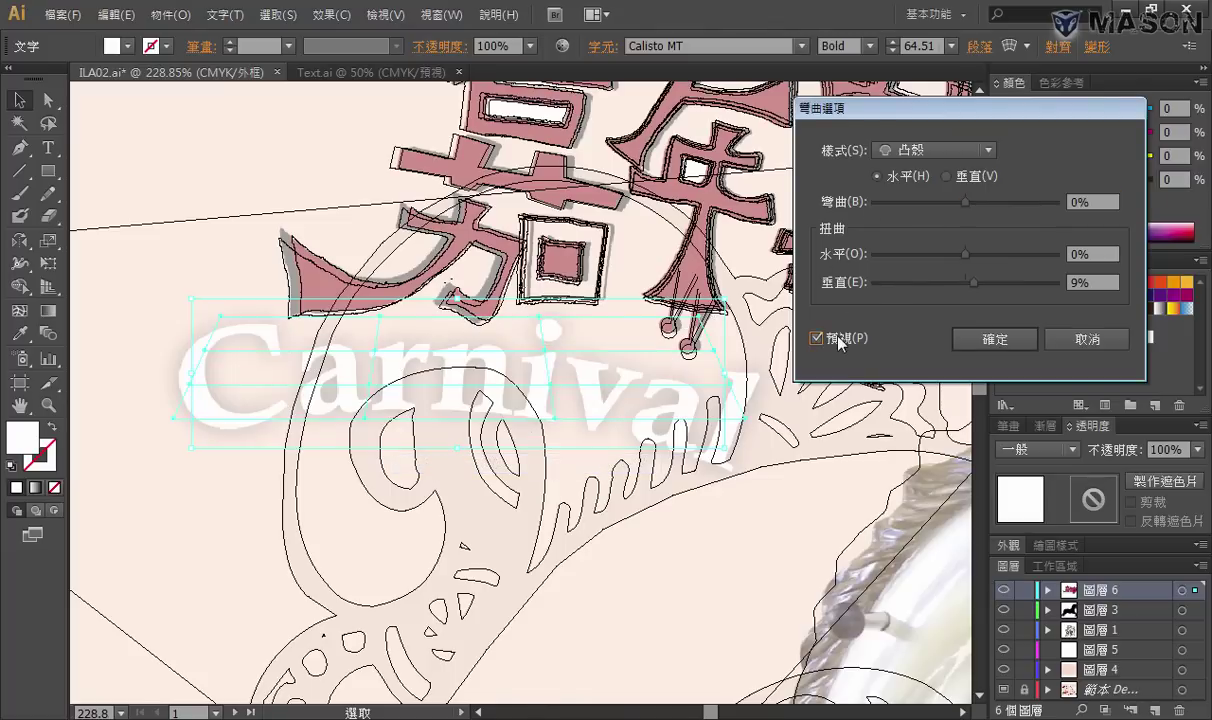
left_click(958, 152)
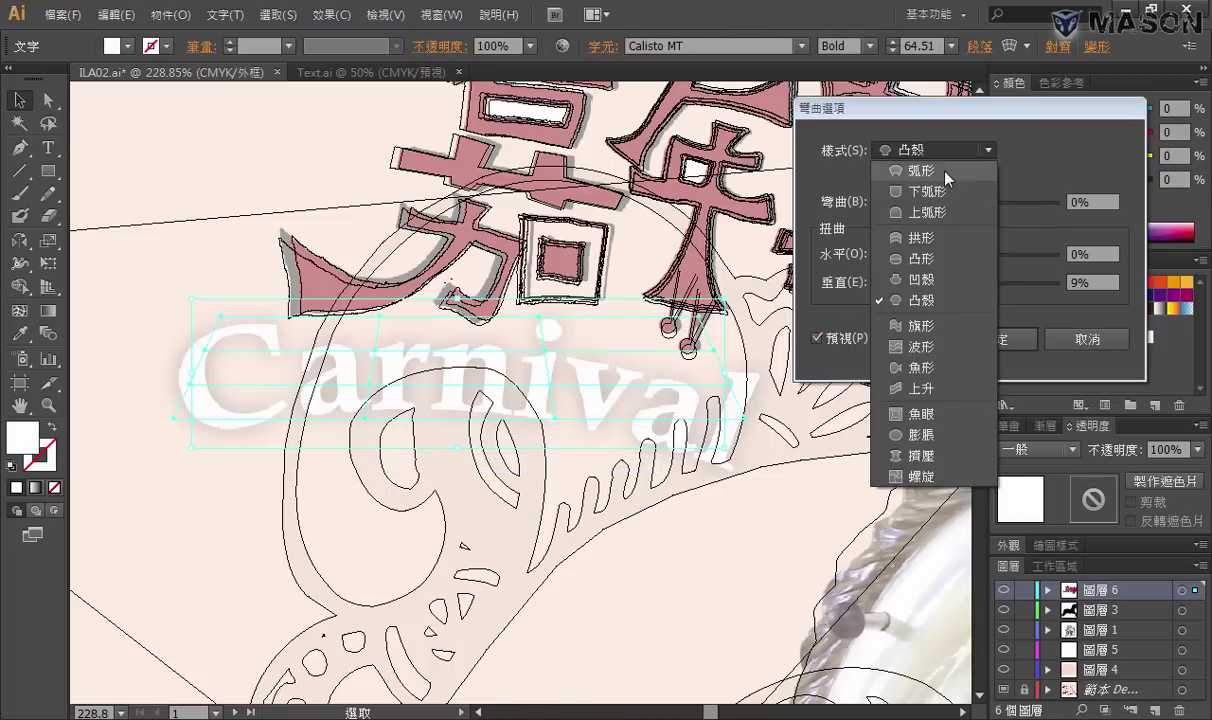
left_click(946, 172)
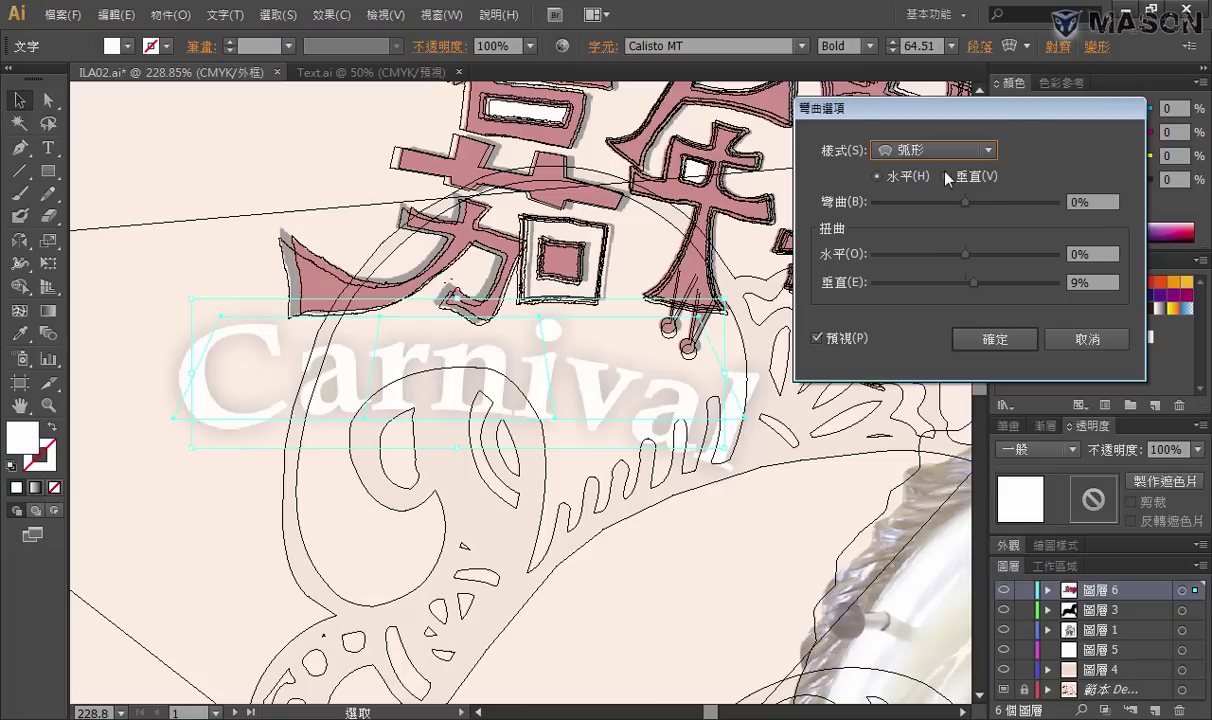
left_click(1099, 202)
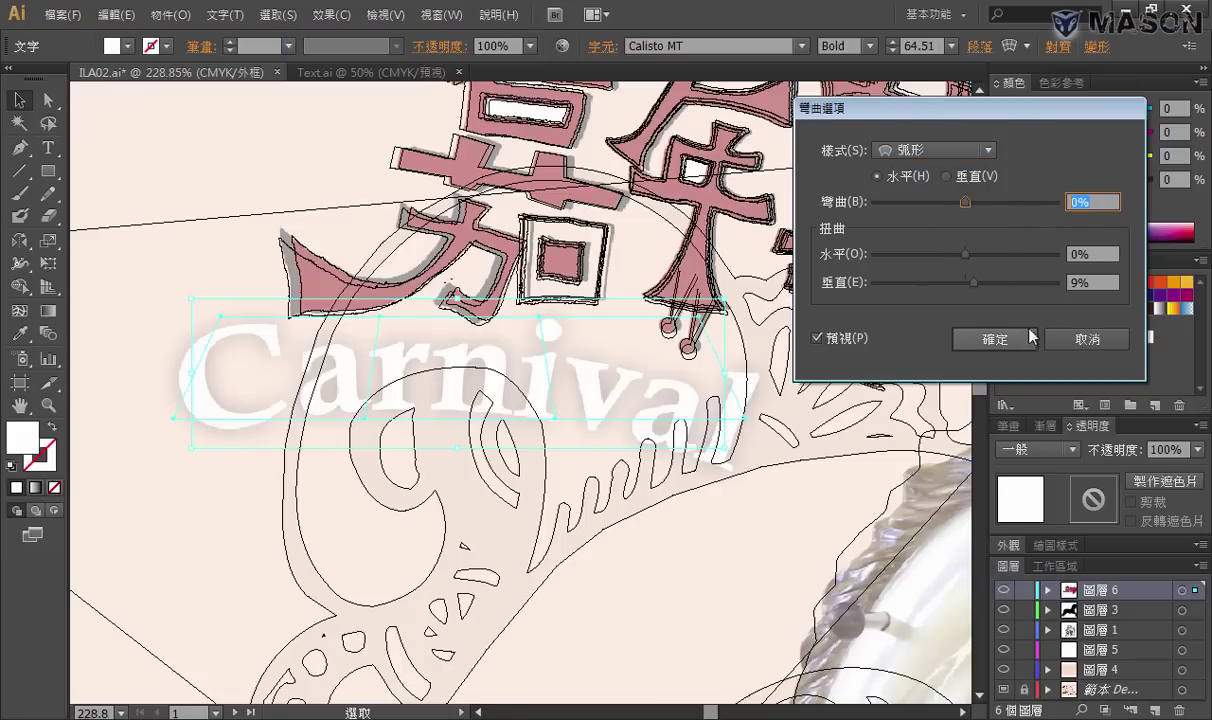
type("20")
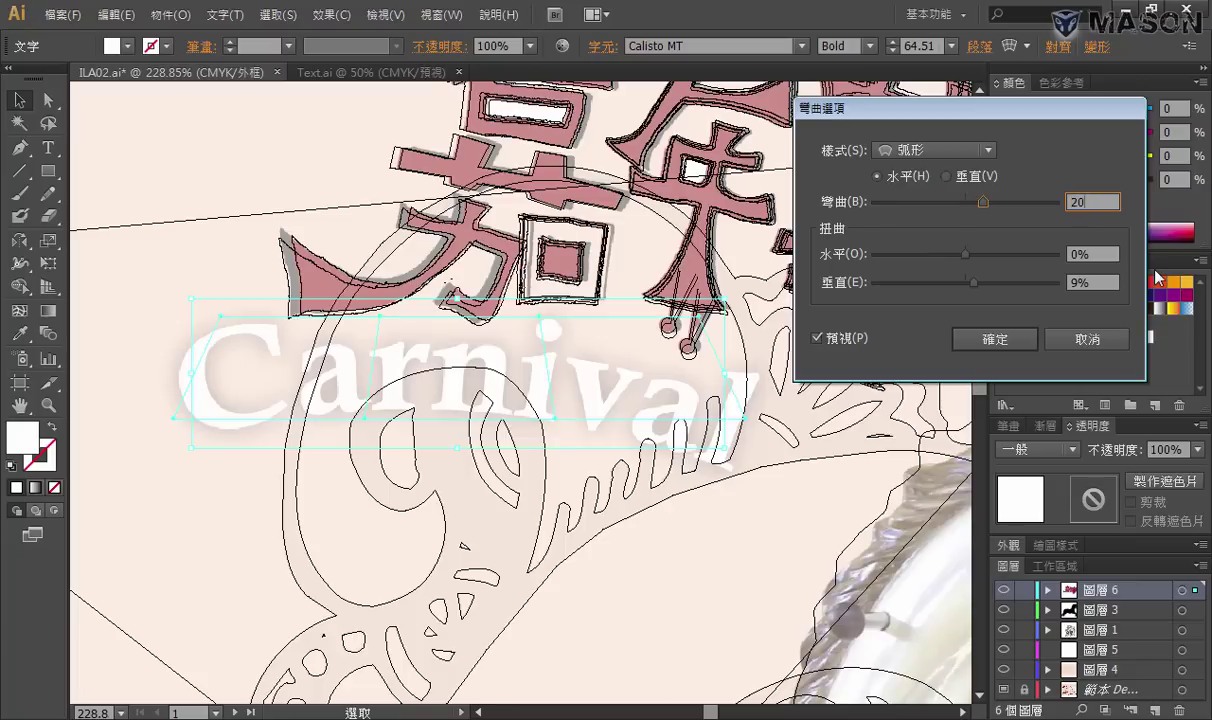
key("Tab")
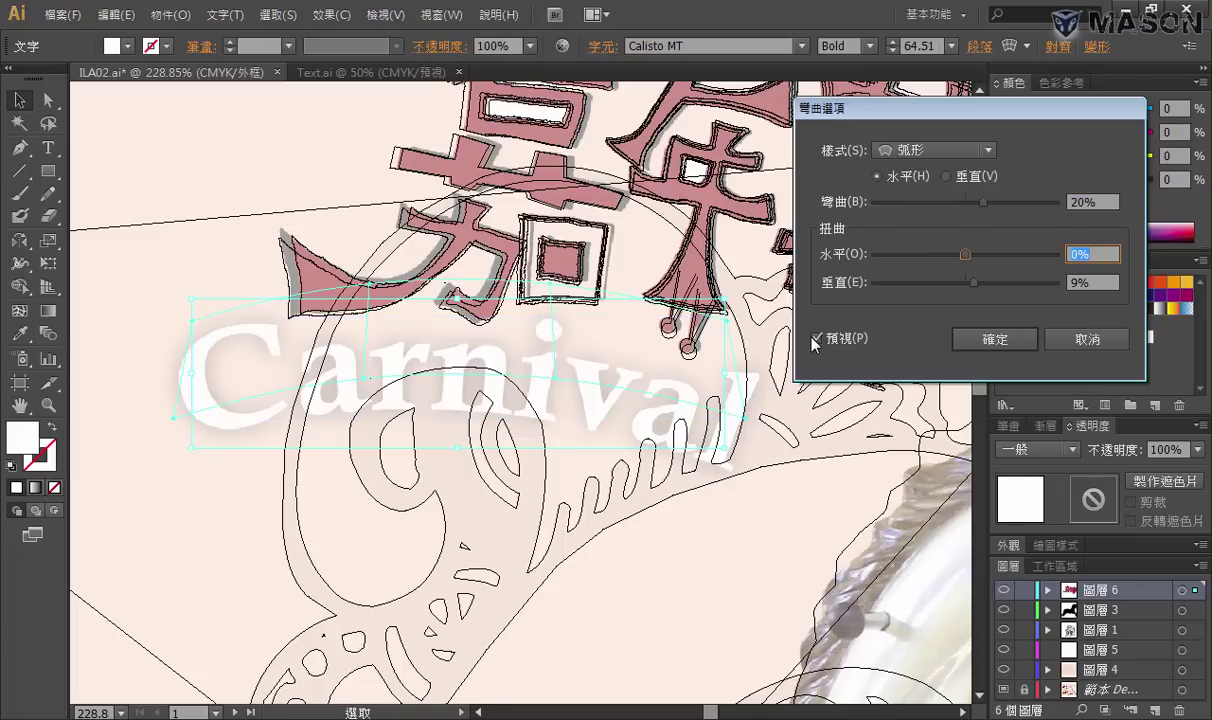
left_click(993, 338)
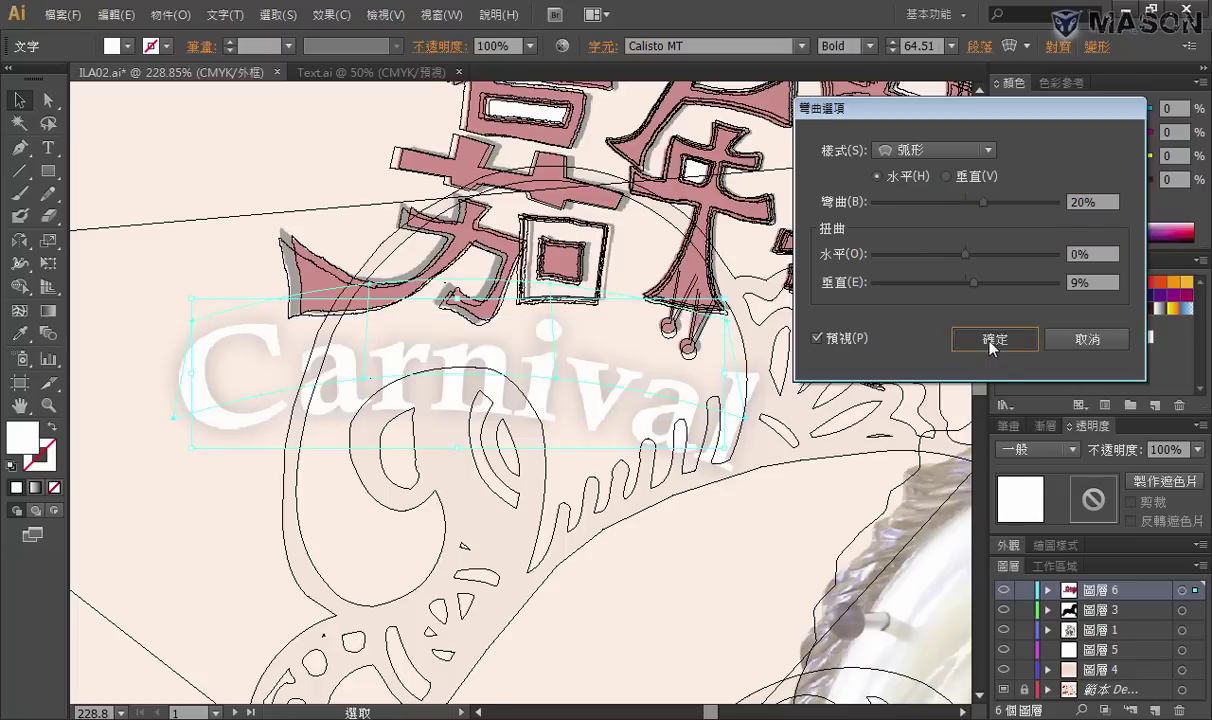
Hide a background layer and move the arched Carnival text slightly lower
key("ctrl+y")
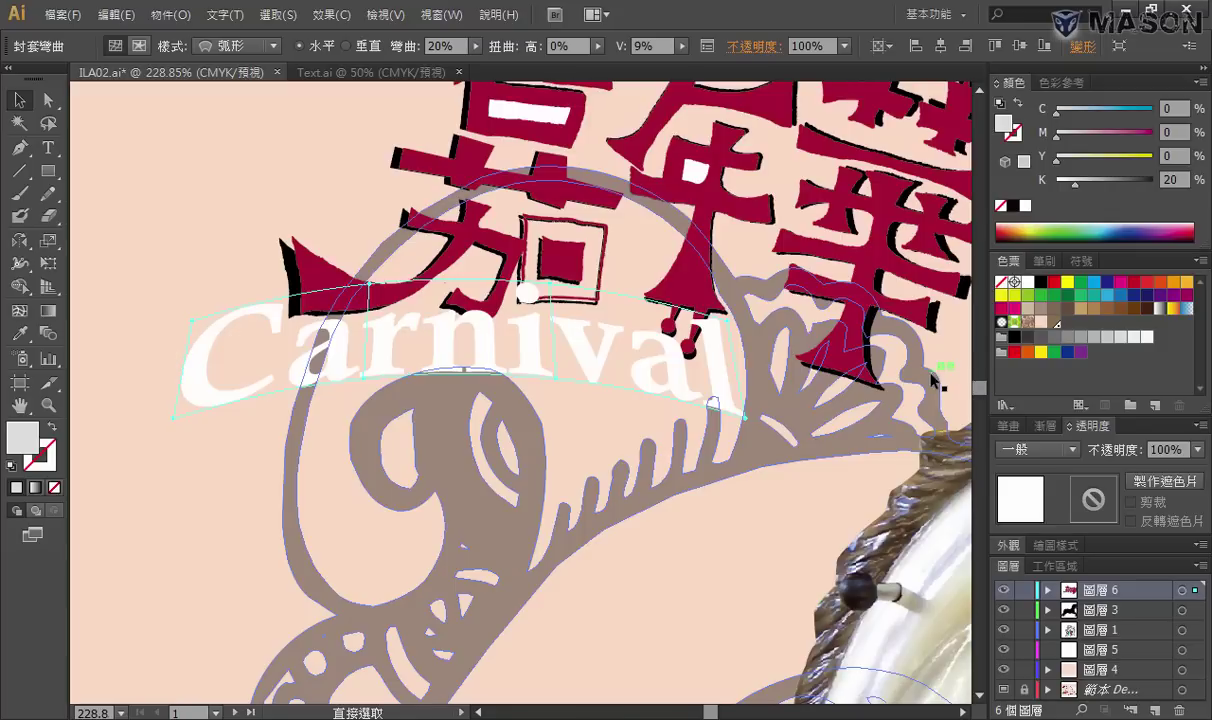
key("v")
left_click_drag(1094, 536, 1094, 497)
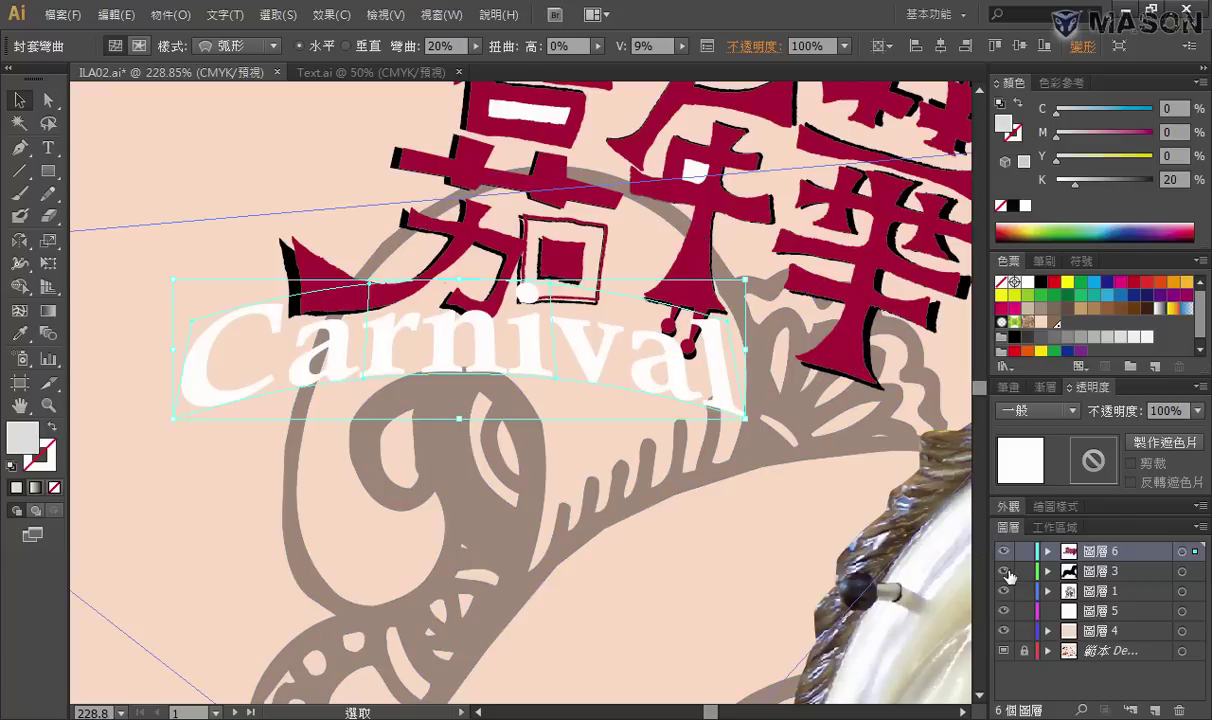
left_click(1003, 618)
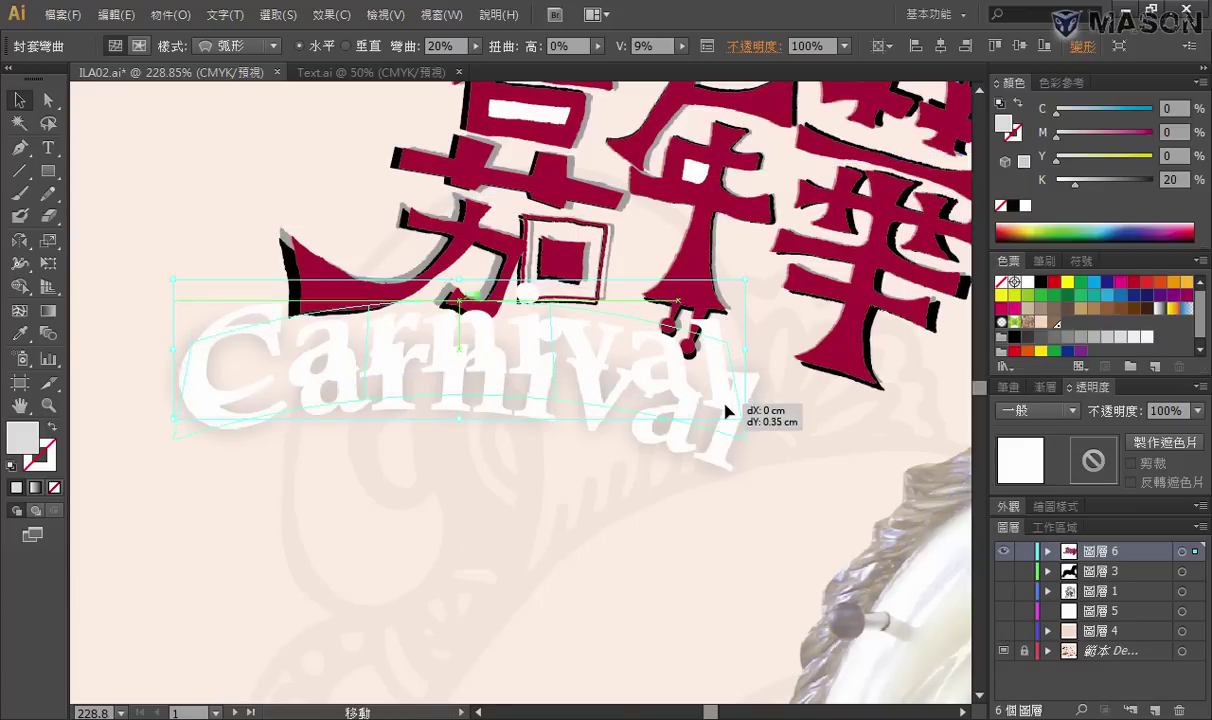
left_click_drag(724, 387, 727, 410)
left_click(196, 304)
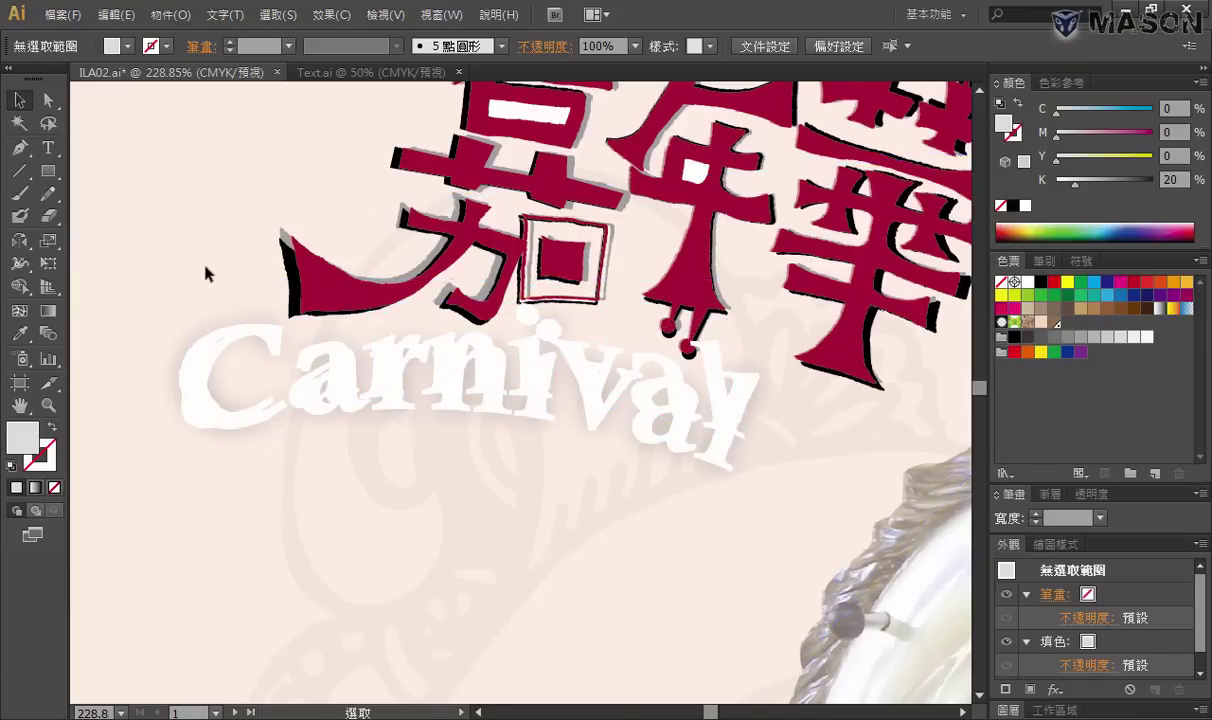
left_click(222, 338)
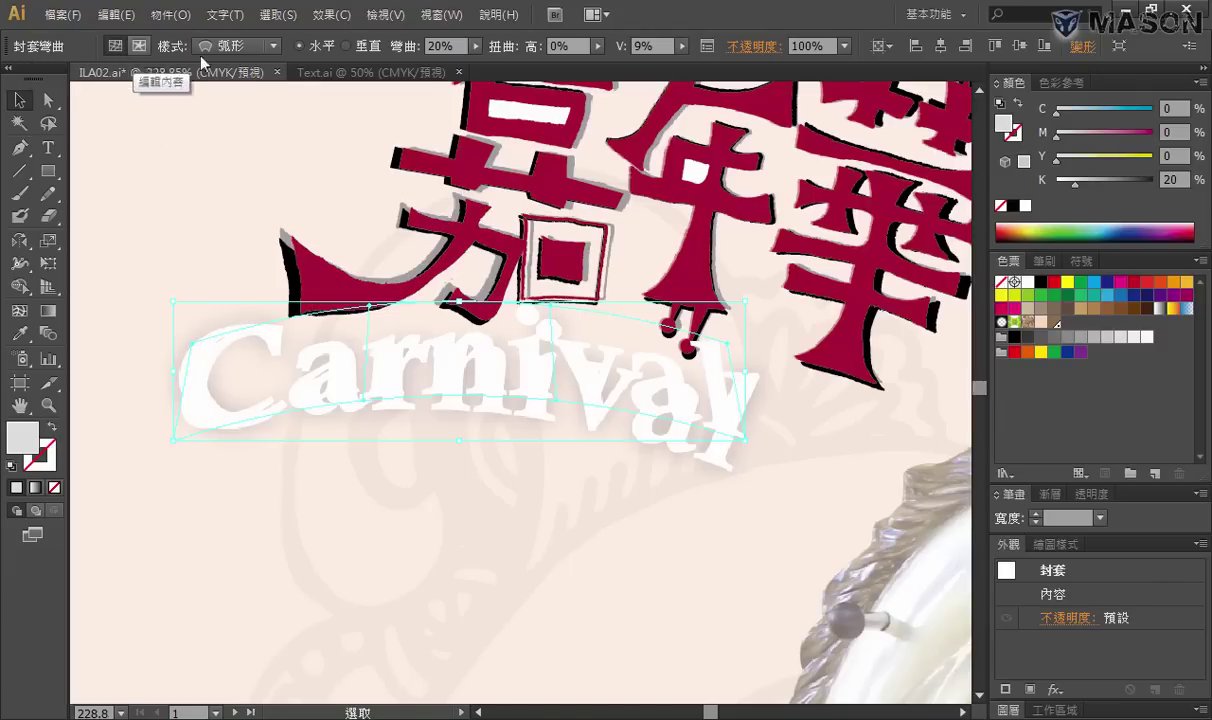
Set the horizontal Arc warp's vertical distortion to 0%, then move and tilt Carnival beneath the title
left_click(266, 47)
left_click(242, 63)
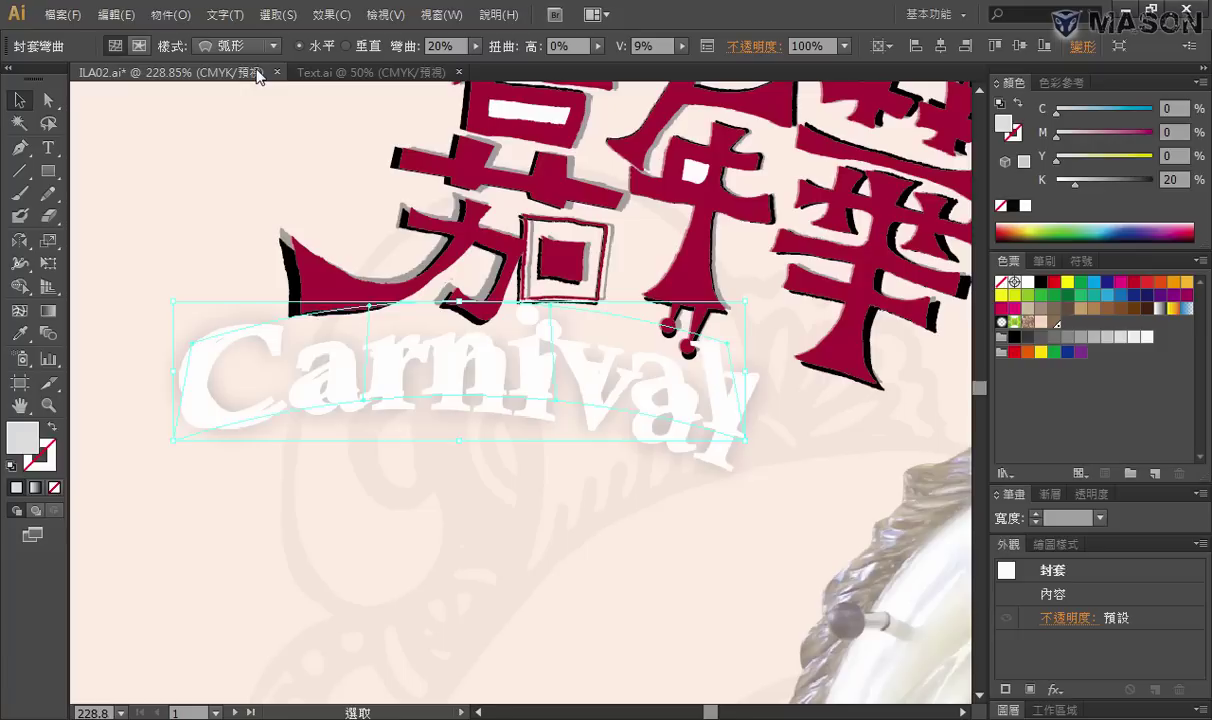
left_click(350, 50)
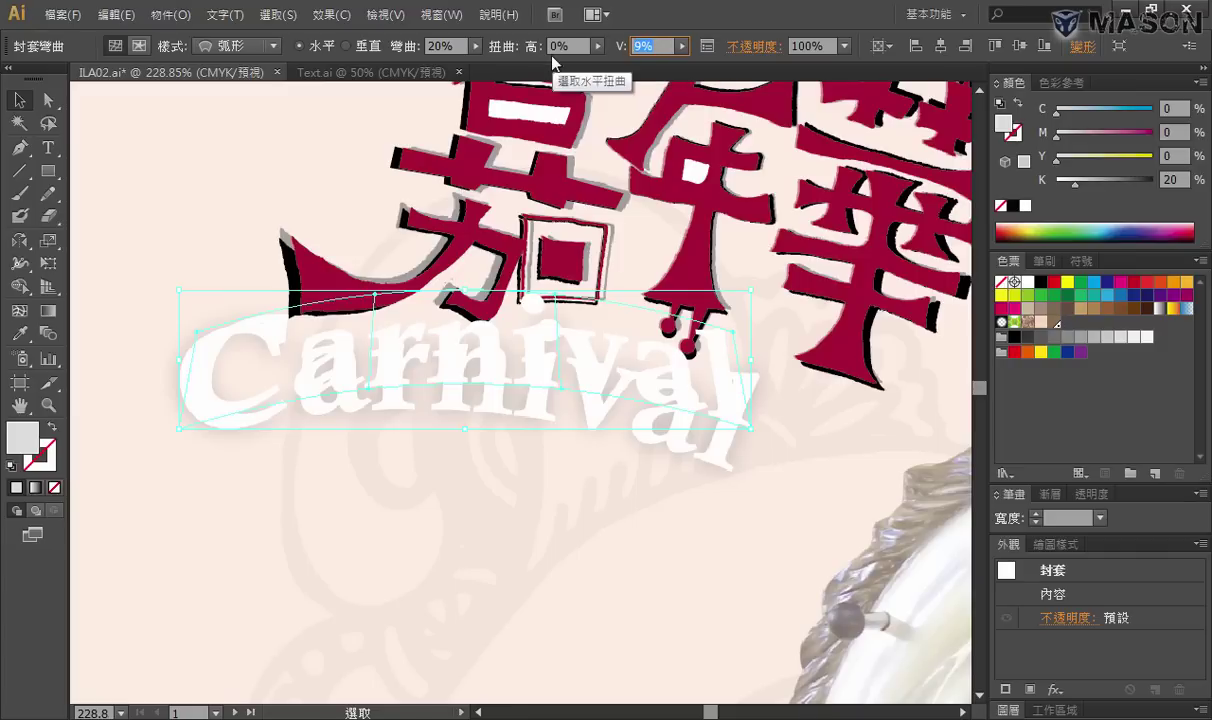
type("0")
key("Return")
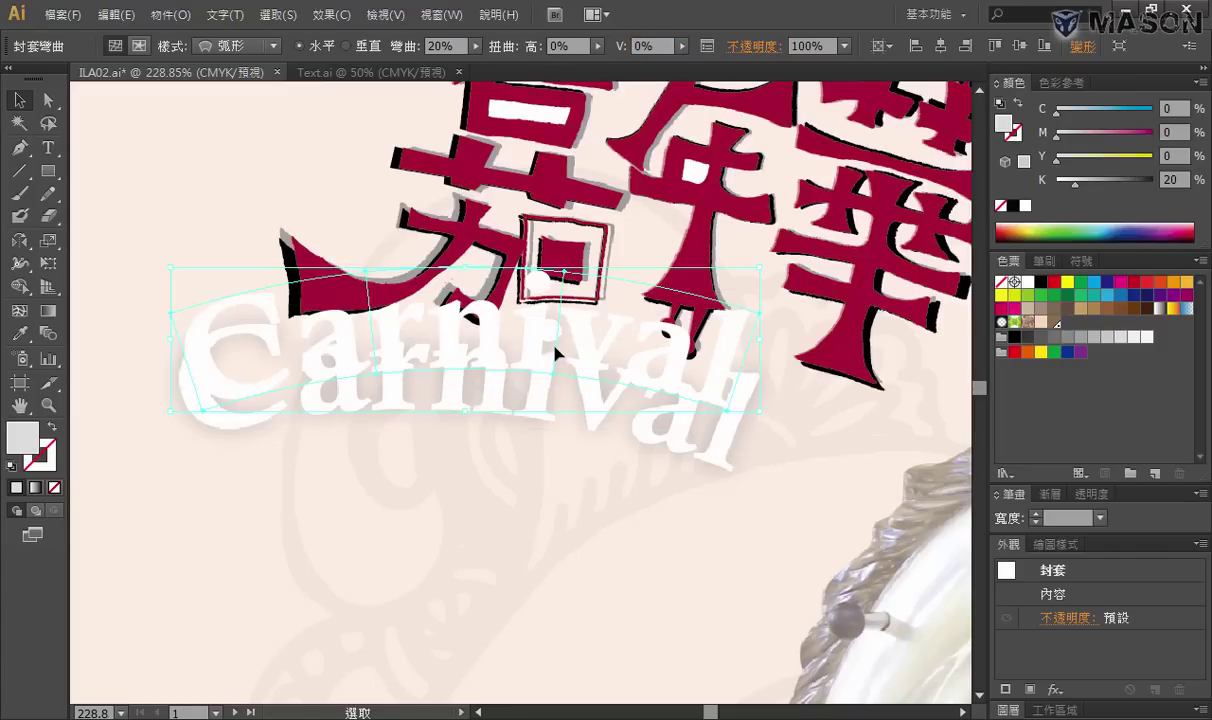
left_click_drag(535, 347, 532, 388)
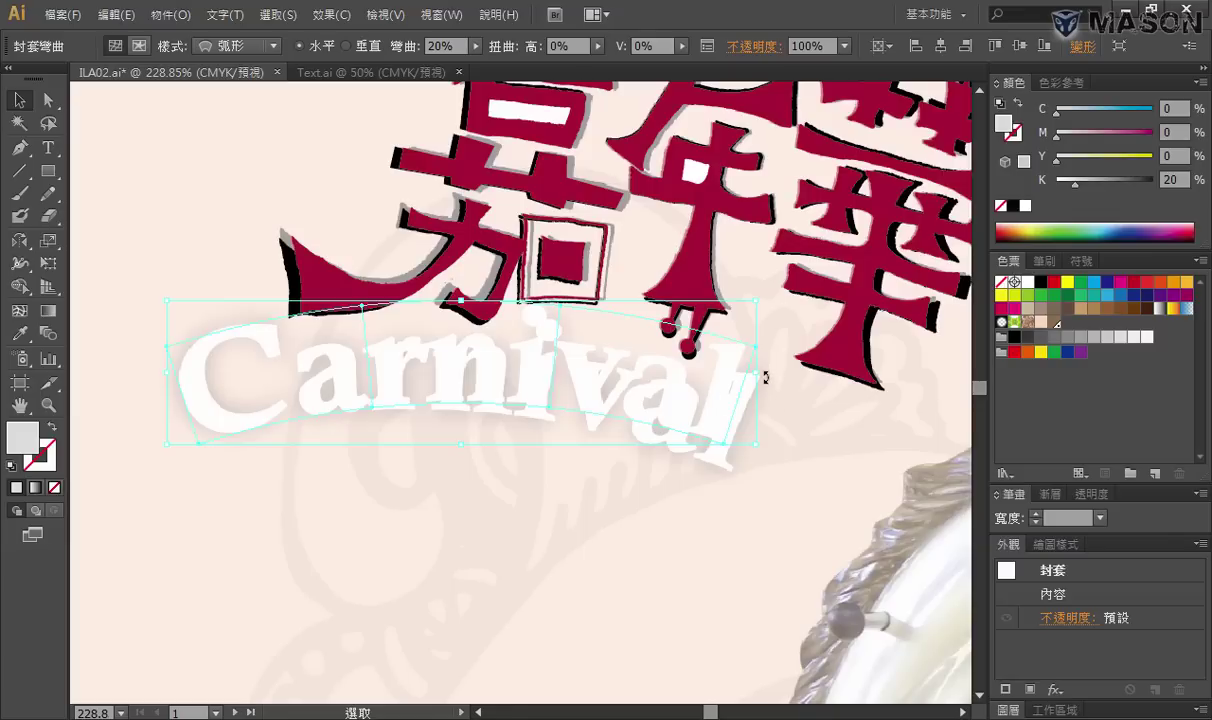
mouse_move(765, 377)
left_mouse_down()
mouse_move(760, 405)
mouse_move(729, 424)
left_mouse_up()
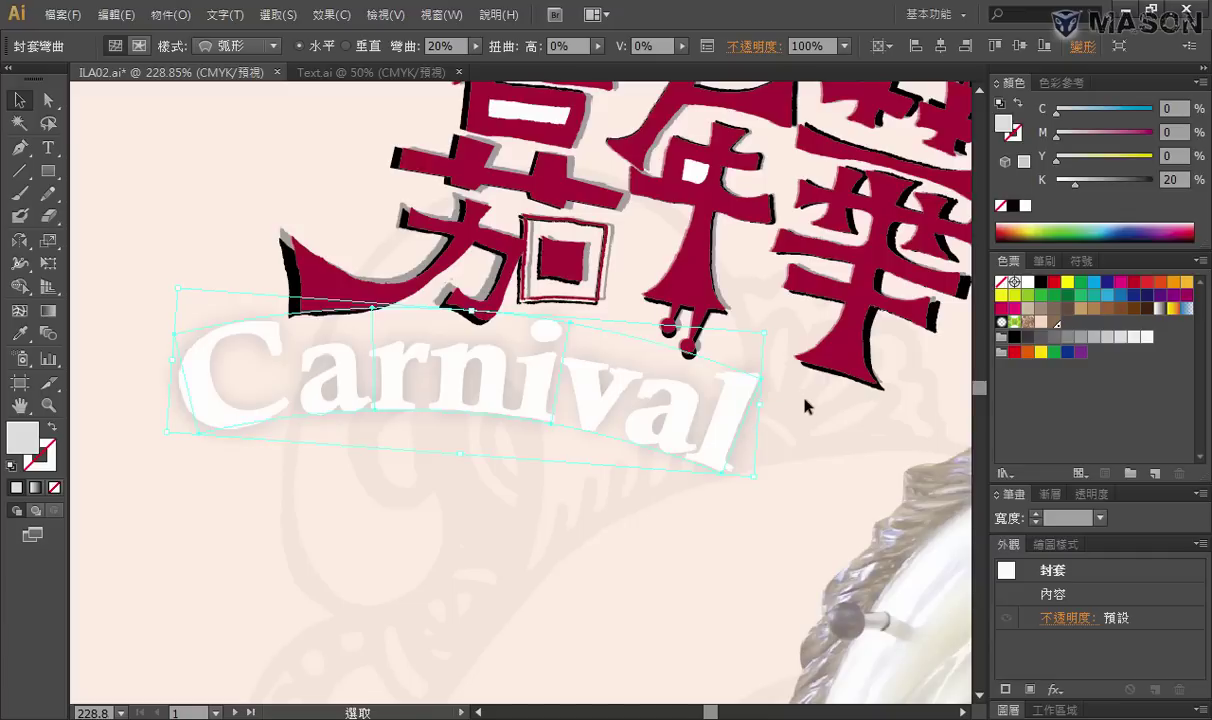
Inspect the Carnival envelope's text contents in isolation mode and reselect the envelope
double_click(727, 421)
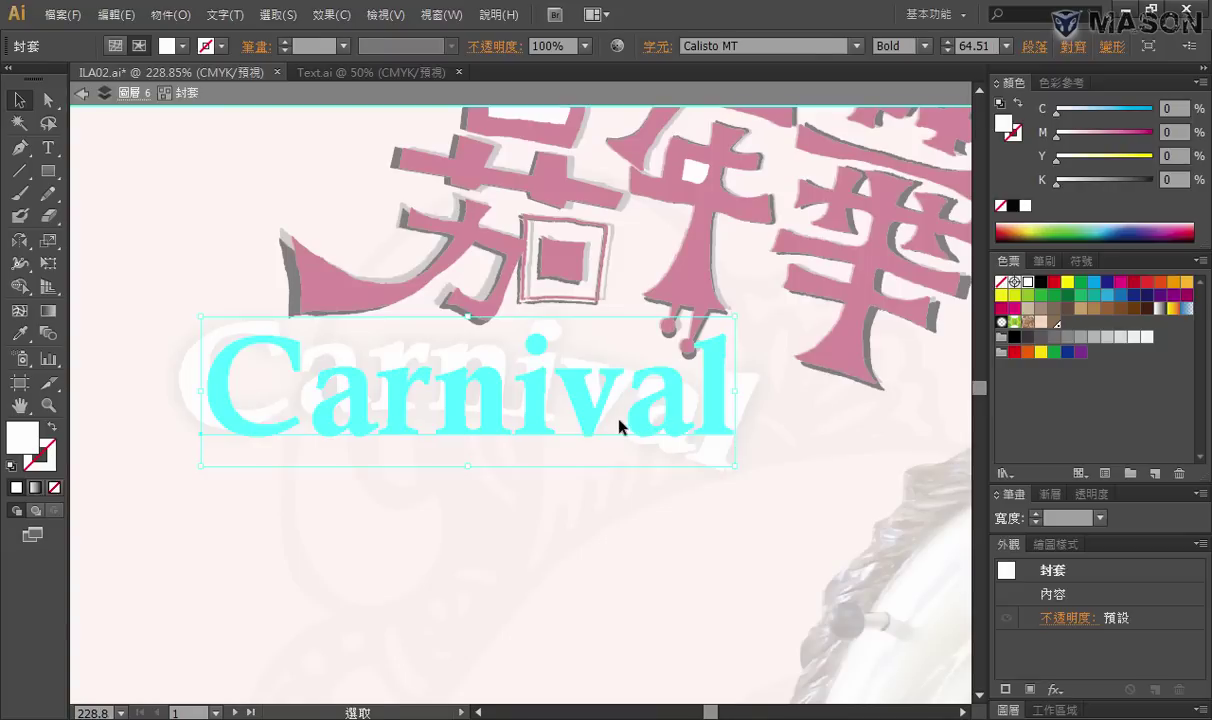
key("t")
double_click(460, 405)
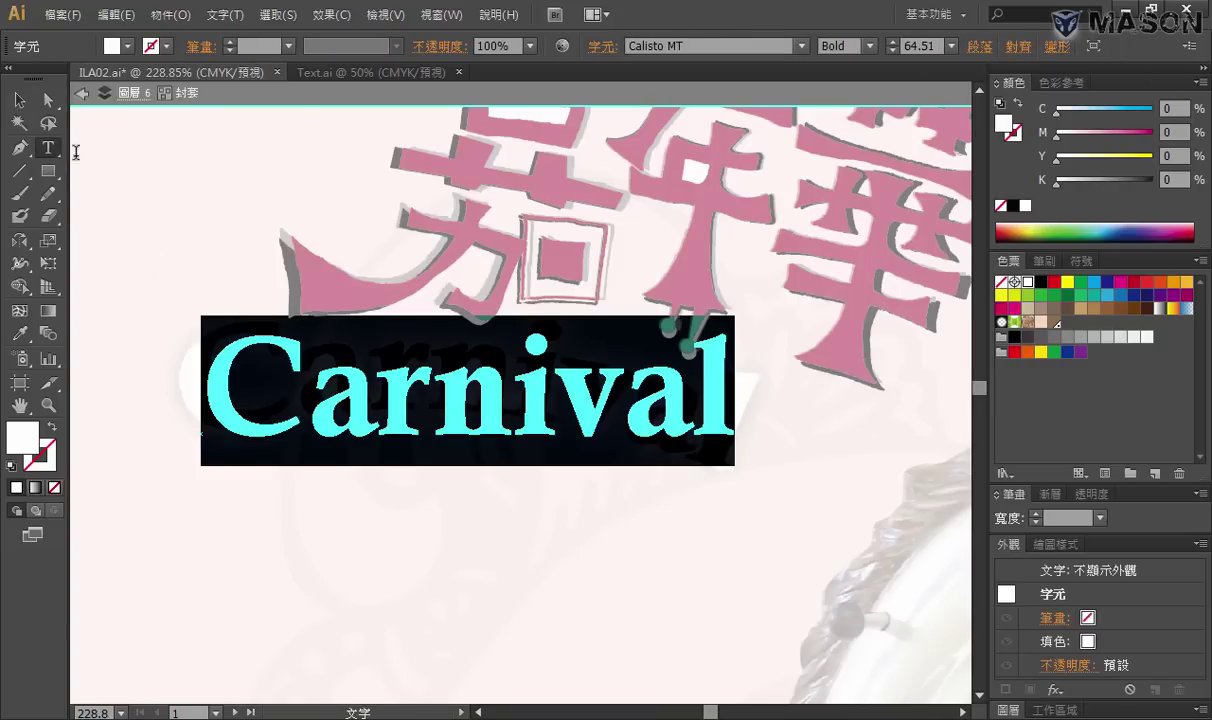
left_click(18, 100)
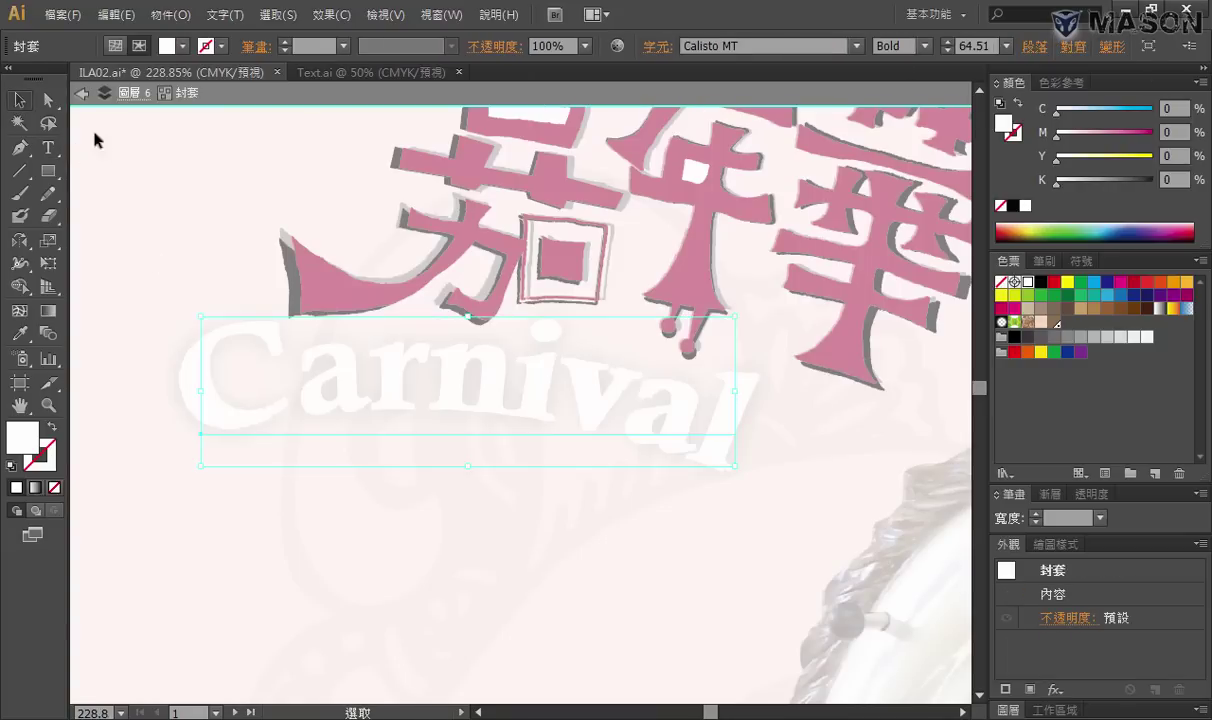
left_click(168, 179)
double_click(168, 179)
left_click(230, 346)
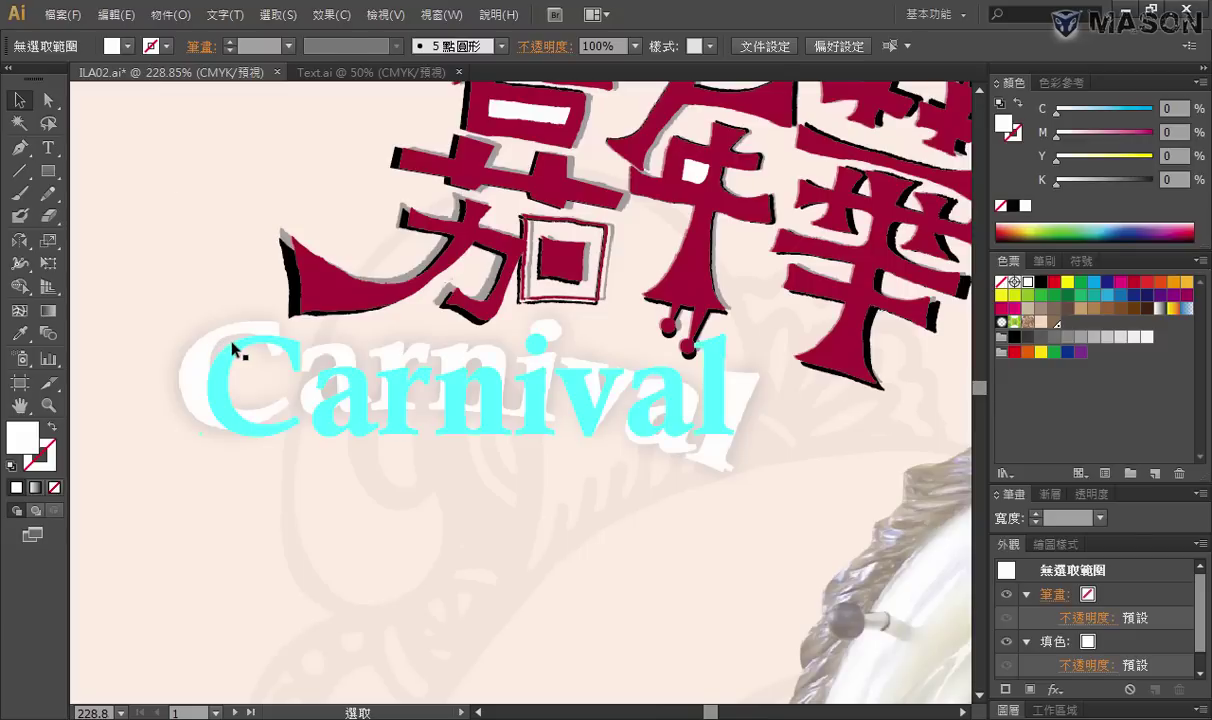
left_click(233, 298)
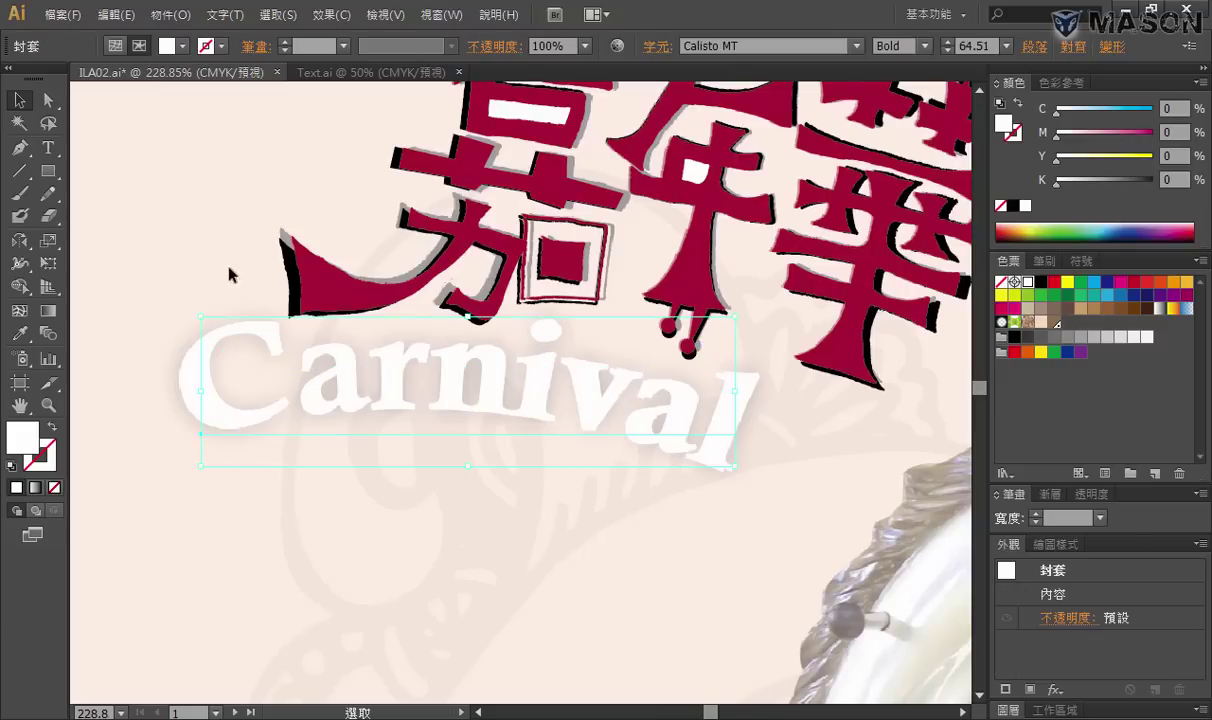
double_click(252, 356)
Exit isolation, deselect Carnival, and check the artwork in Outline view and back
double_click(211, 276)
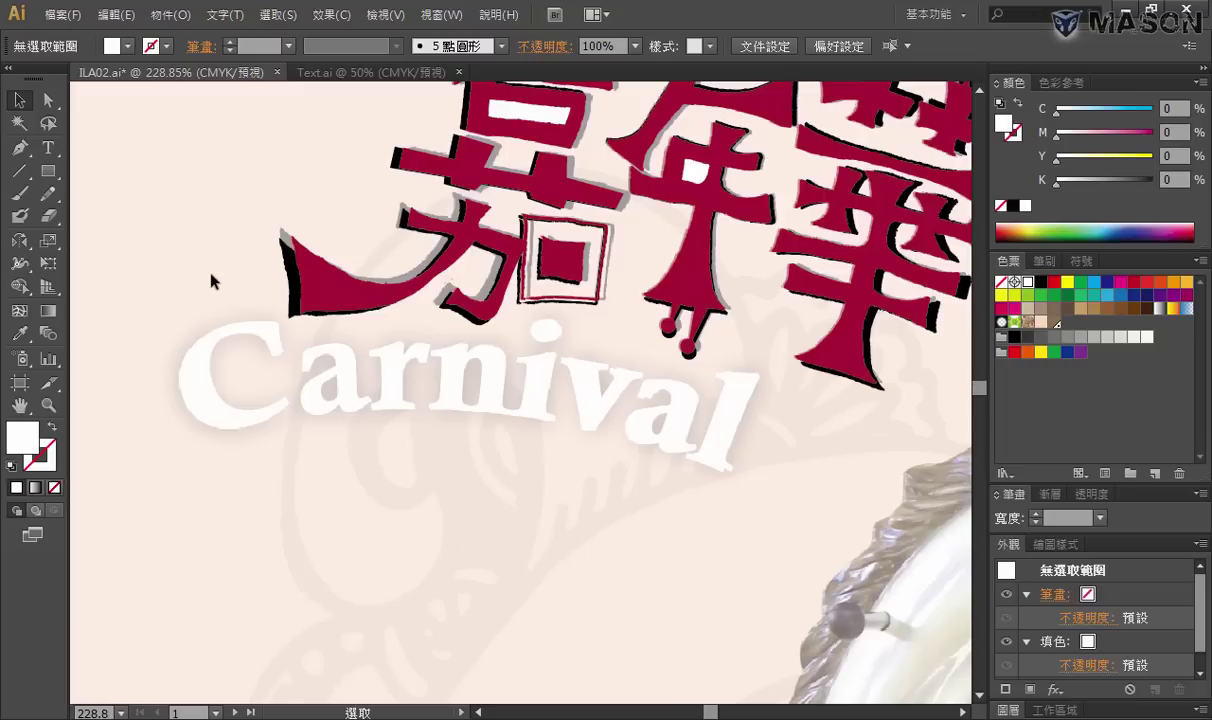
left_click(263, 340)
left_click(292, 325)
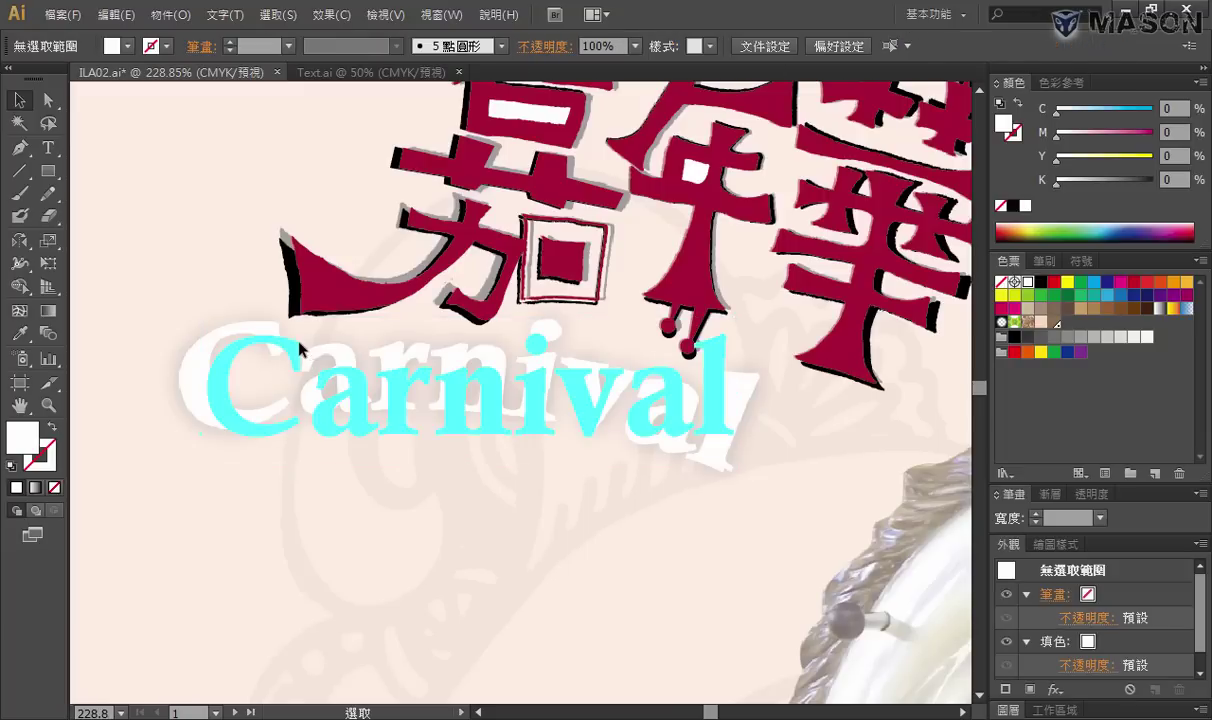
left_click(195, 238)
key("a")
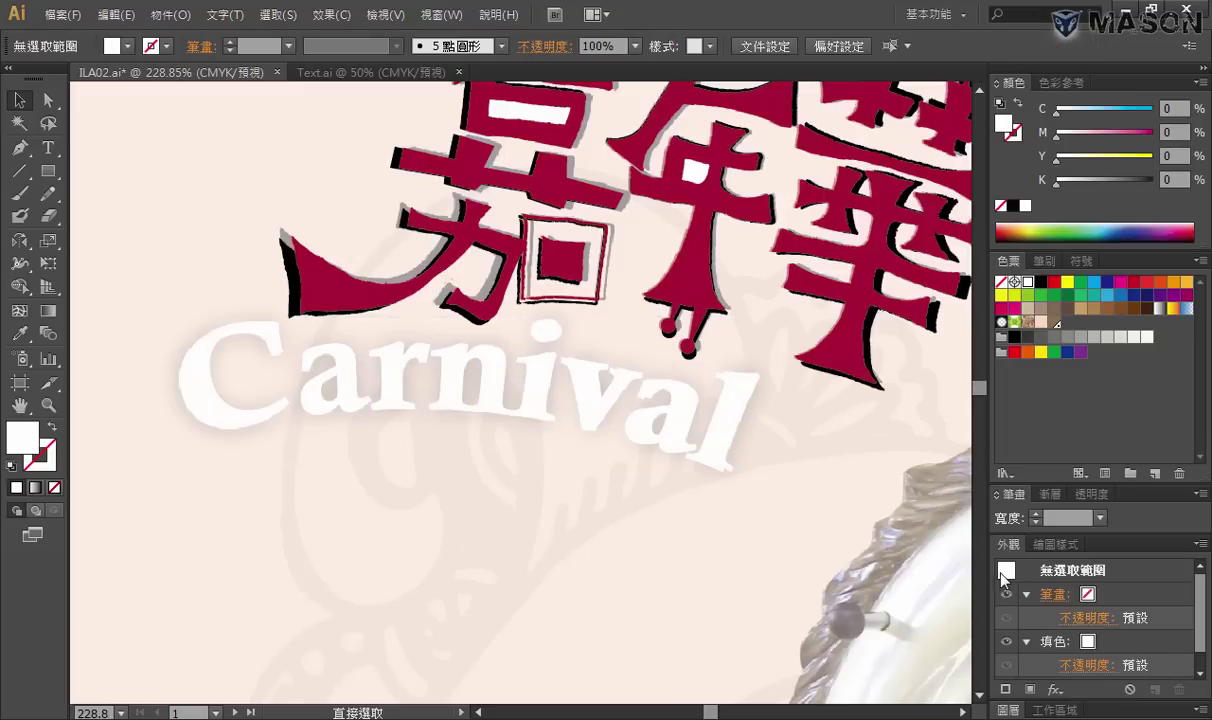
key("ctrl+y")
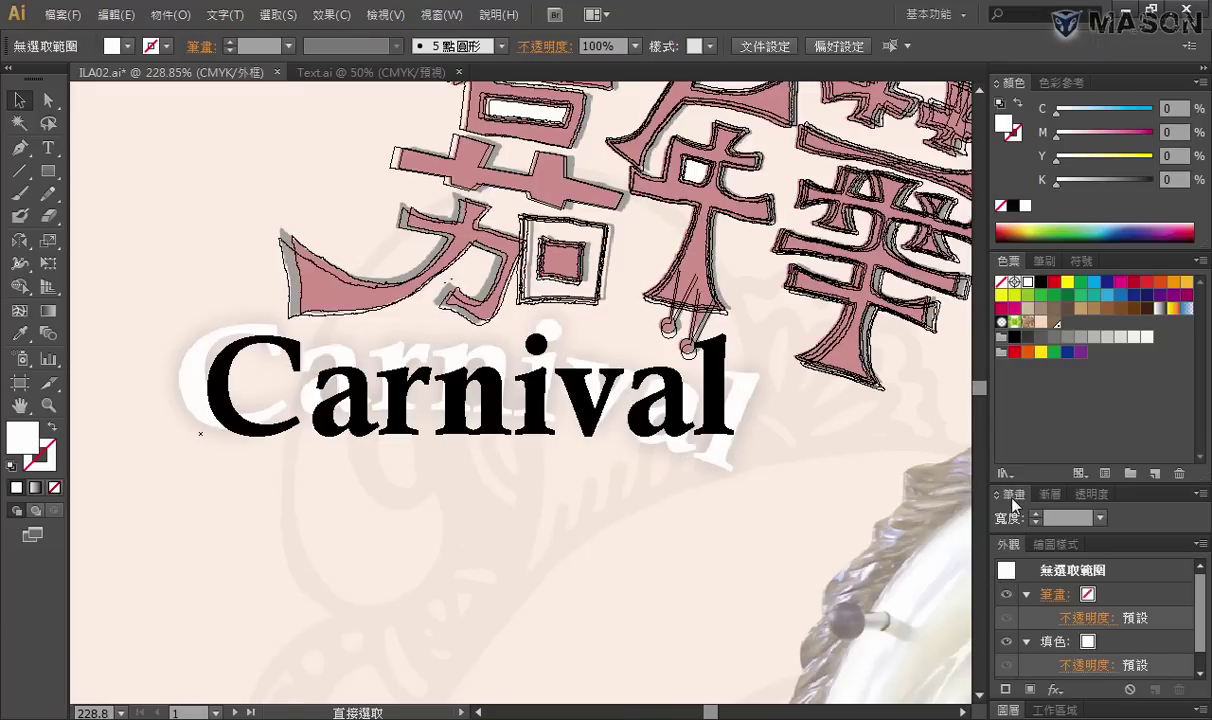
key("ctrl+y")
key("v")
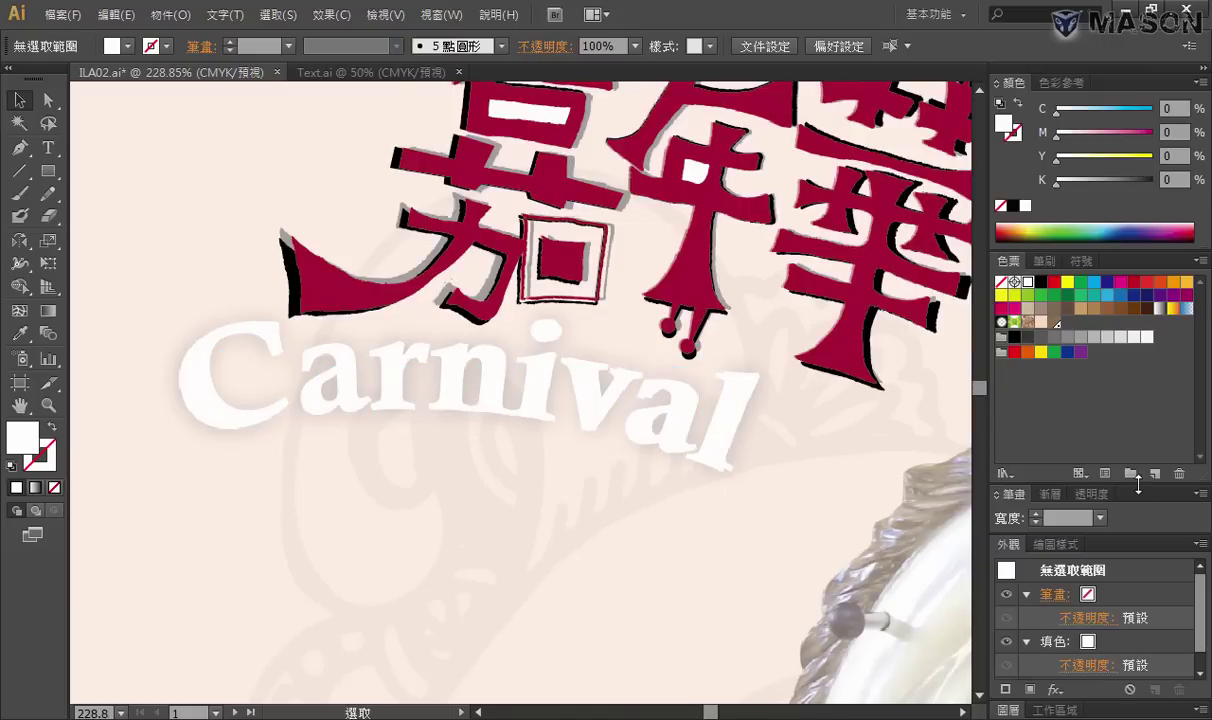
Make Layer 4's peach background and horse visible again, zoom out, and compare with the reference
left_click_drag(1138, 484, 1143, 308)
left_click(1013, 710)
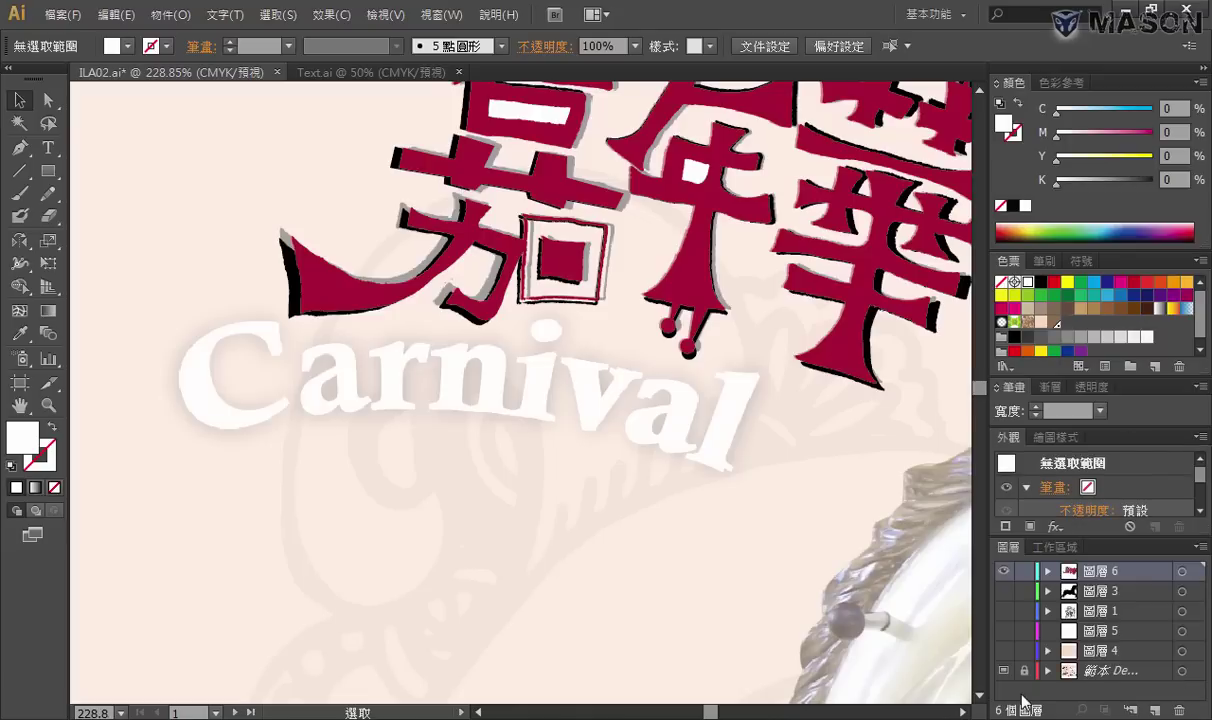
left_click(1003, 650)
left_click(600, 490)
key("ctrl+minus")
key("ctrl+minus")
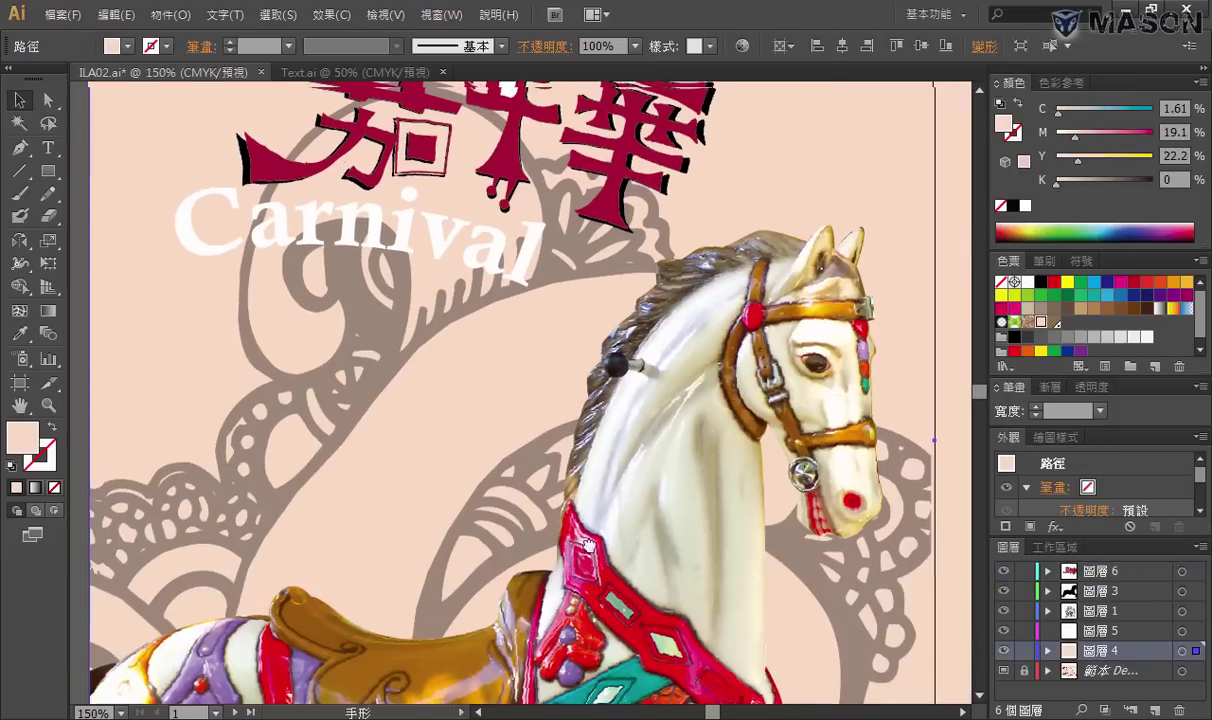
left_click_drag(588, 545, 675, 719)
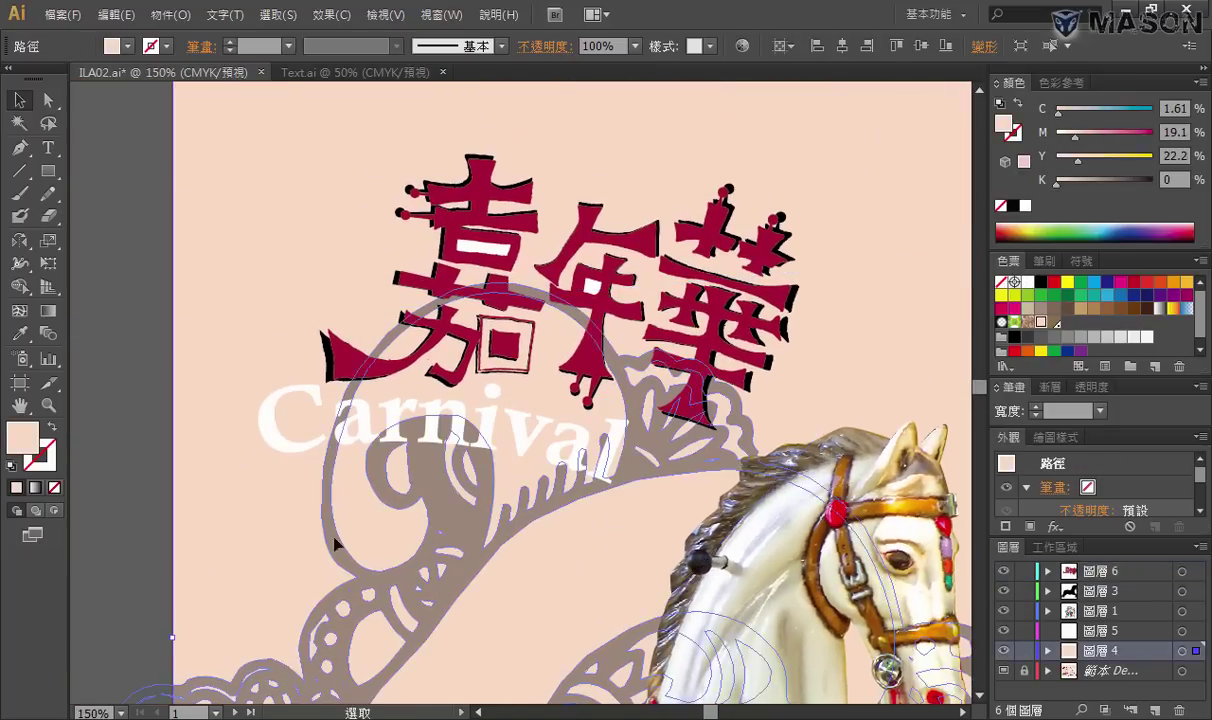
key("alt+Tab")
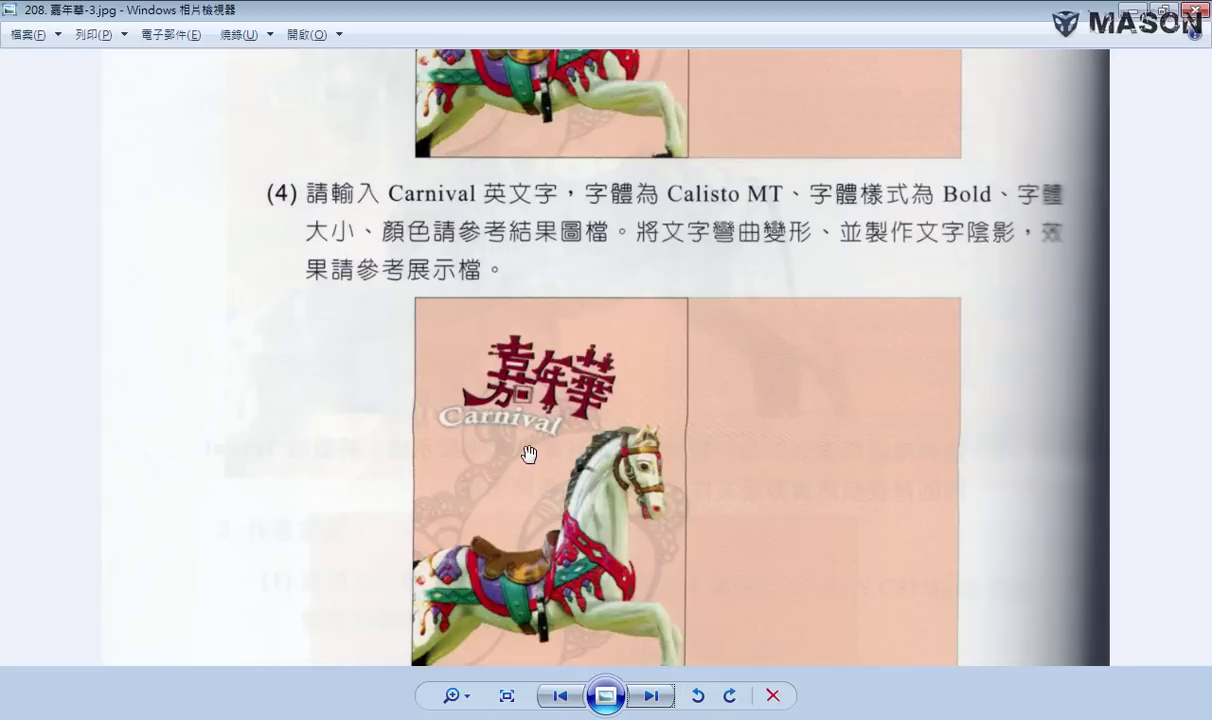
key("alt+Tab")
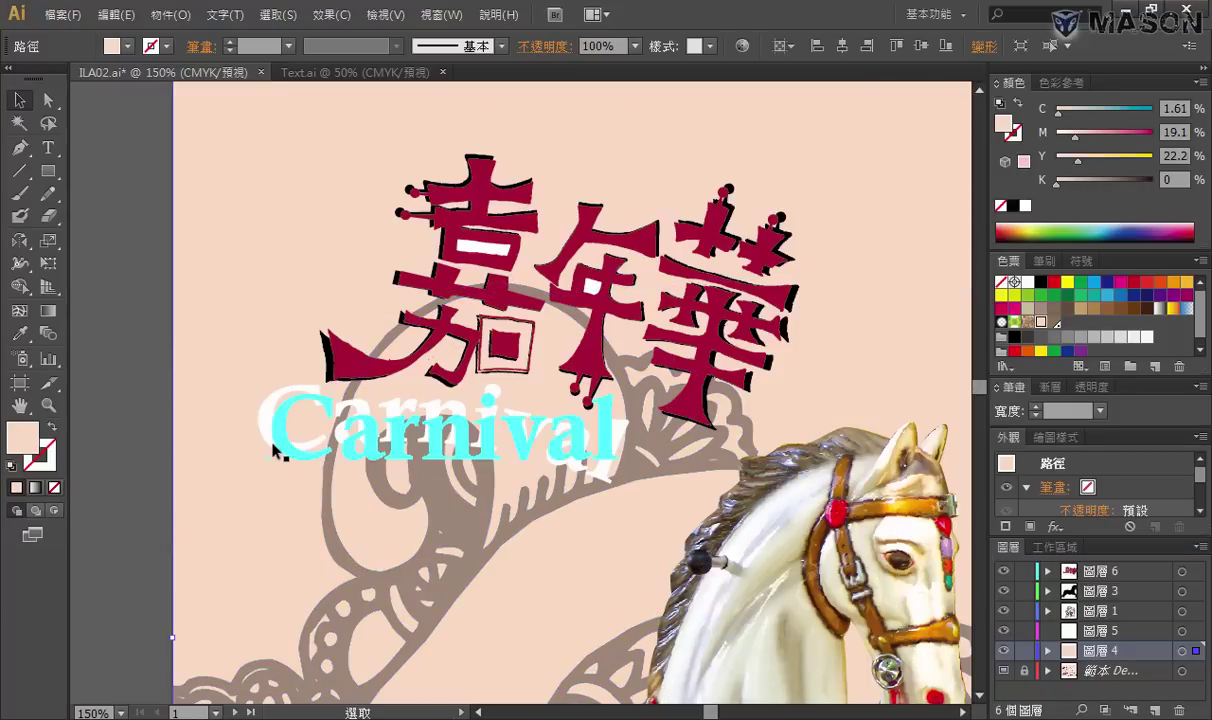
Add a Multiply drop shadow to Carnival: 75% opacity, 0 cm X/Y offsets, 0.18 cm blur
left_click(268, 422)
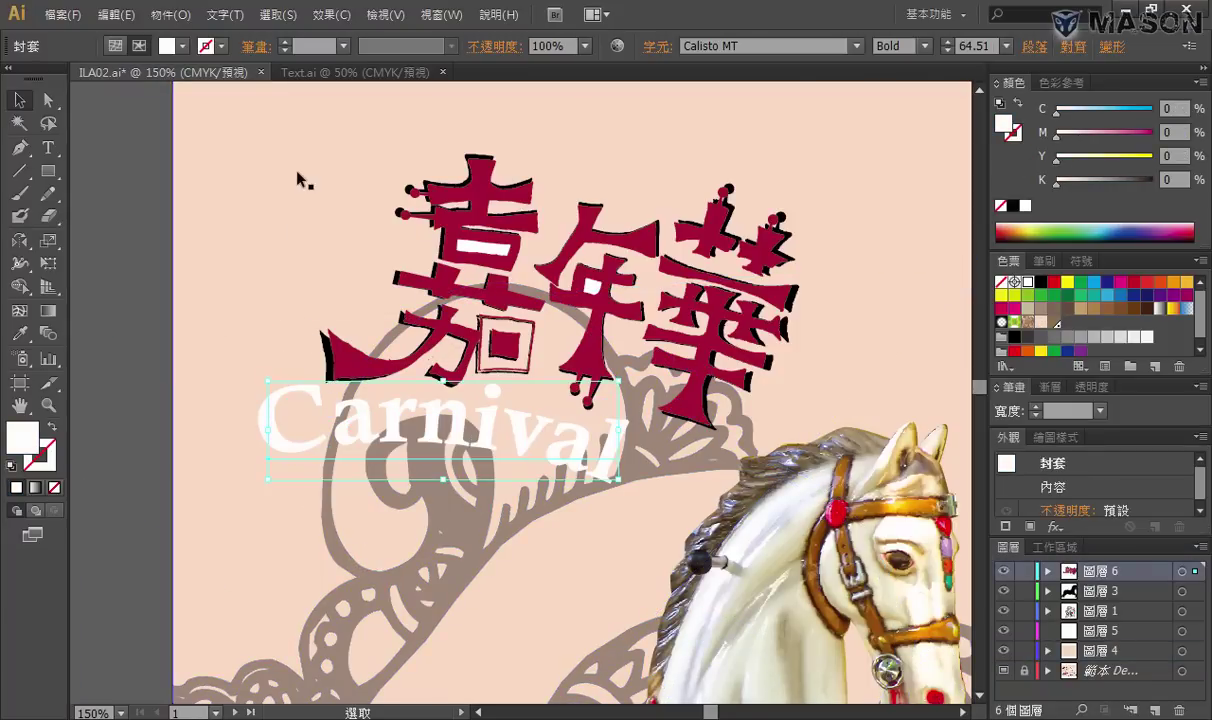
left_click(330, 15)
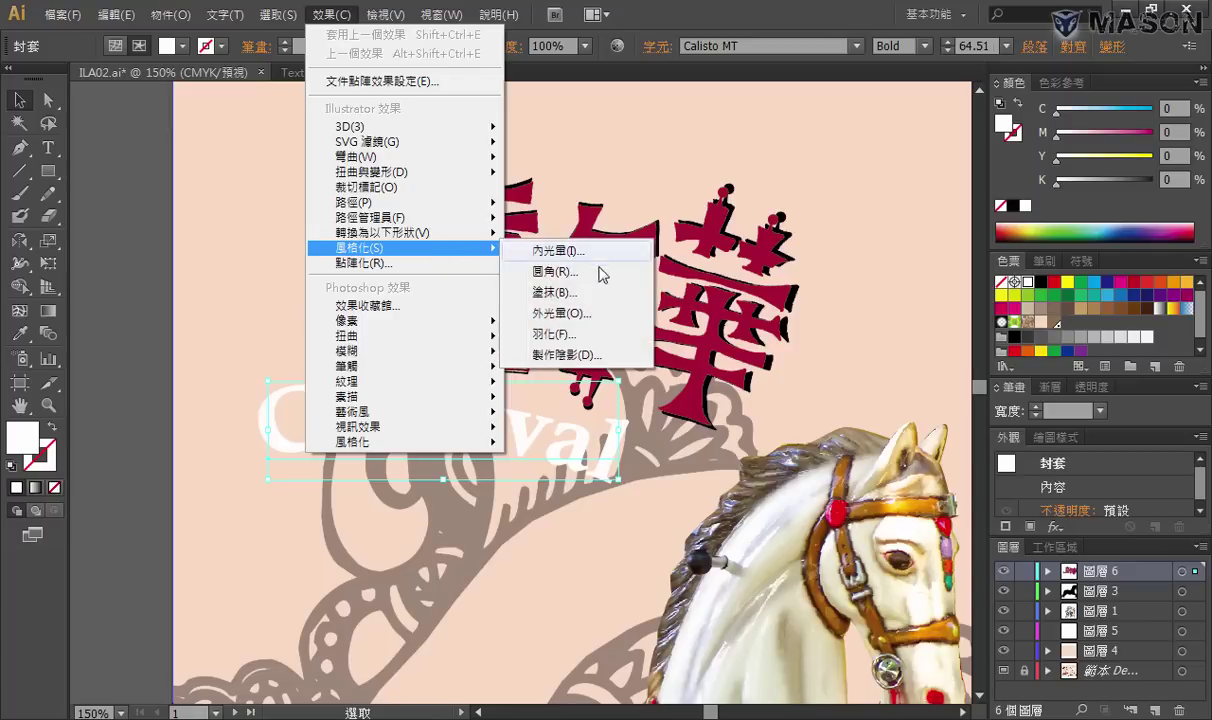
mouse_move(400, 247)
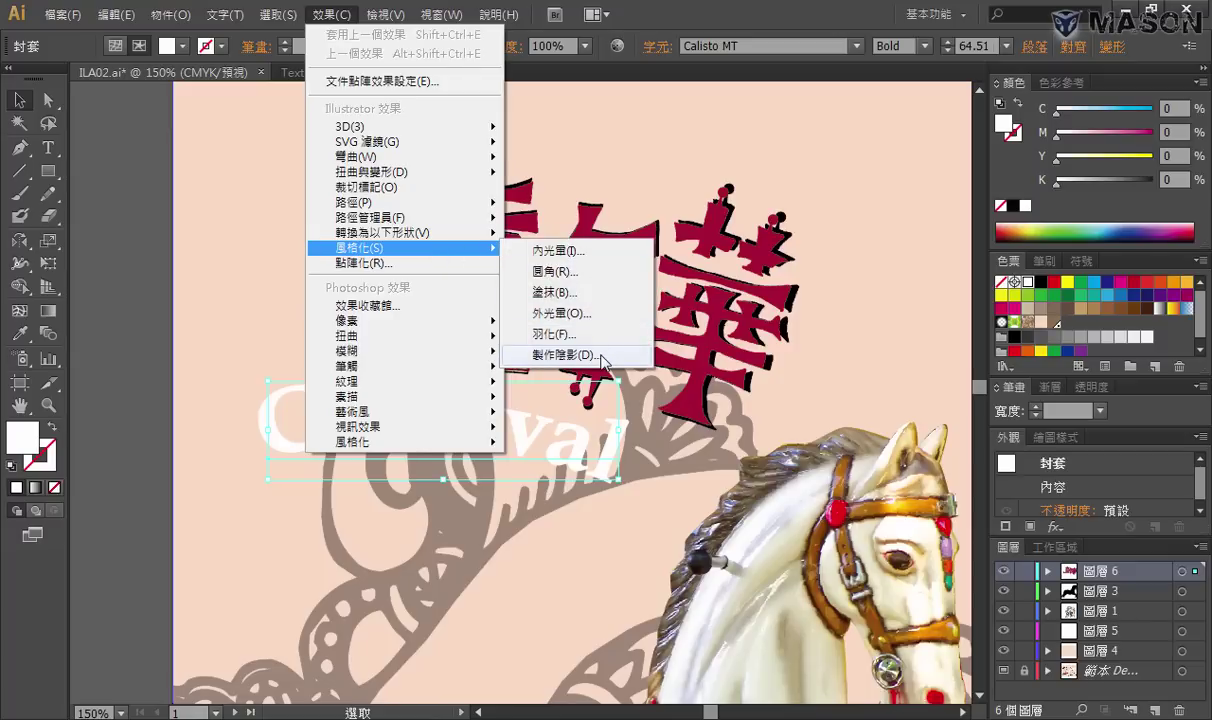
left_click(563, 355)
left_click_drag(668, 240, 827, 233)
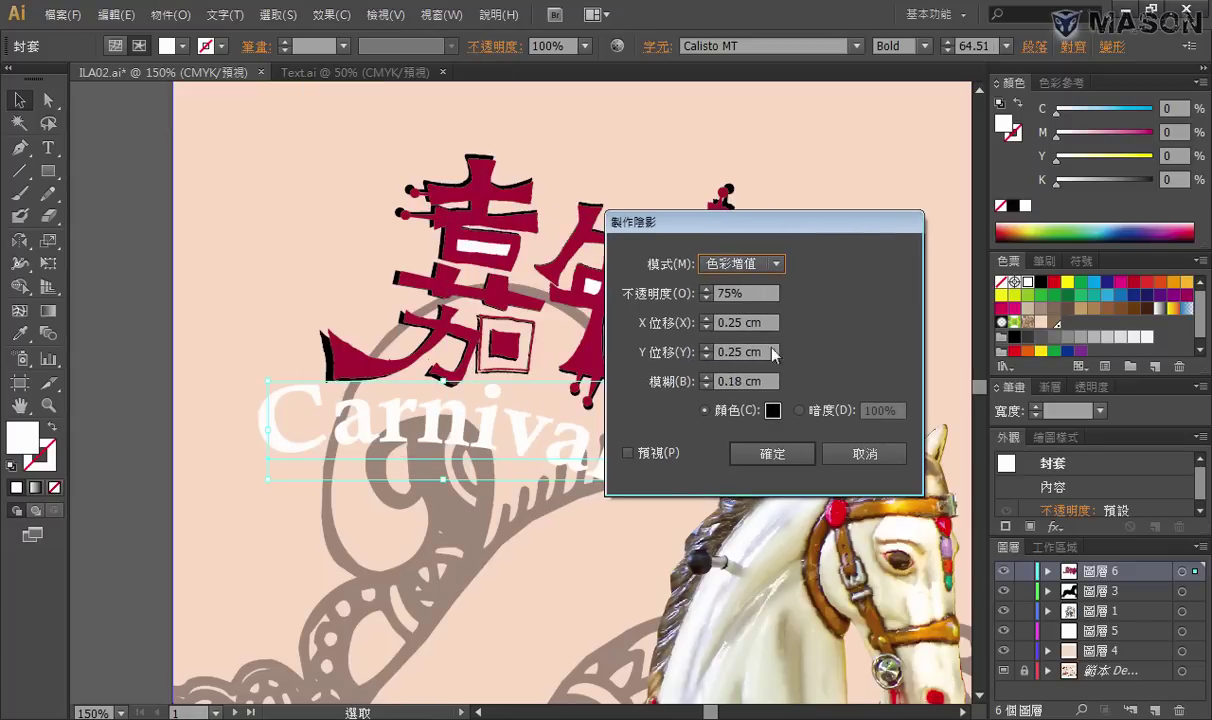
left_click(652, 455)
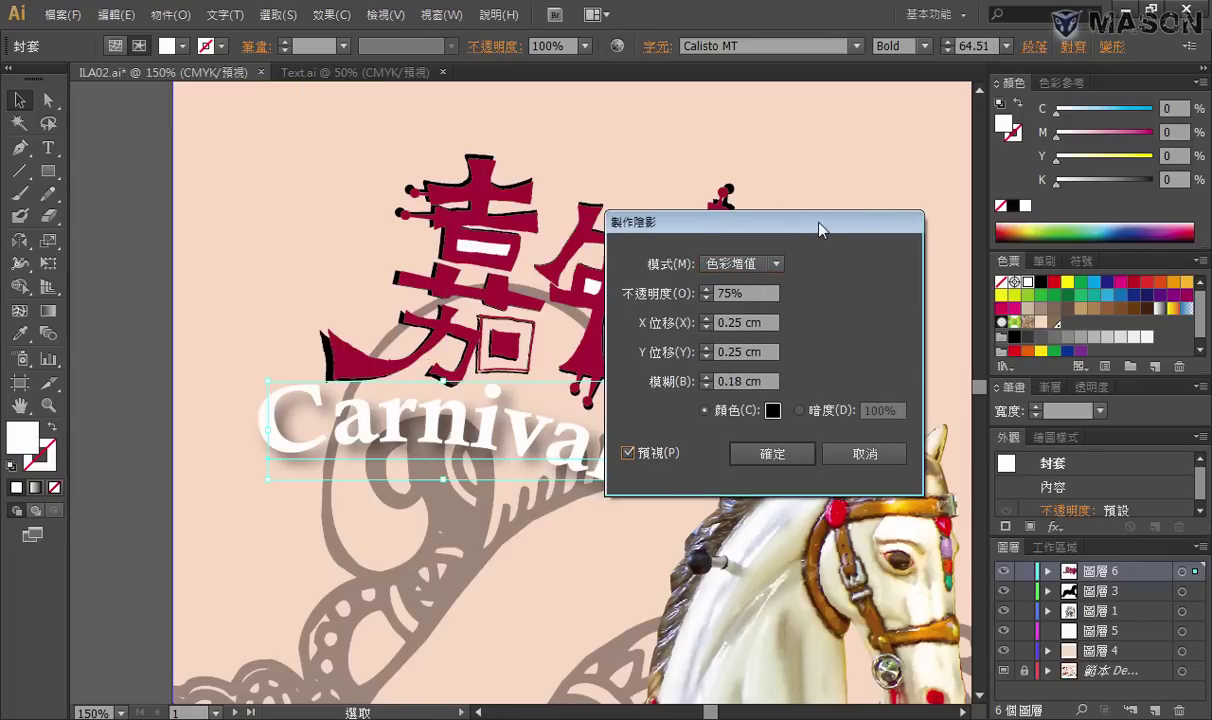
left_click_drag(820, 229, 870, 219)
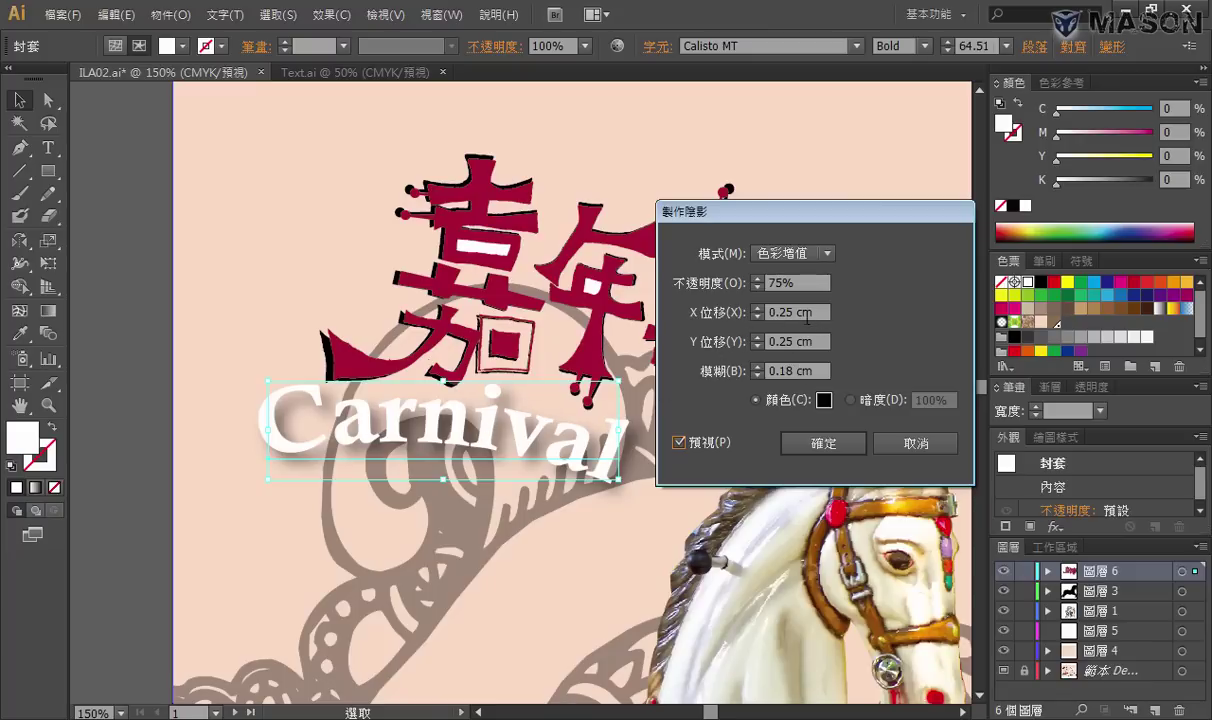
left_click(780, 312)
type("0")
key("Tab")
type("0")
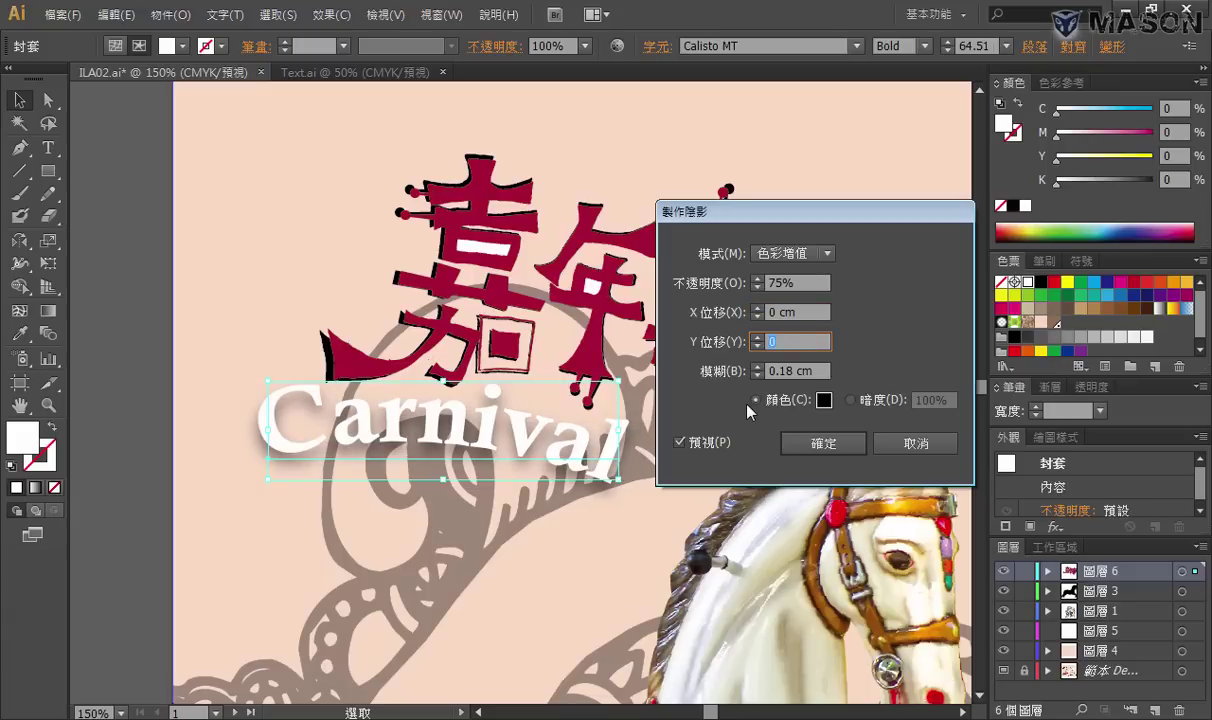
key("Tab")
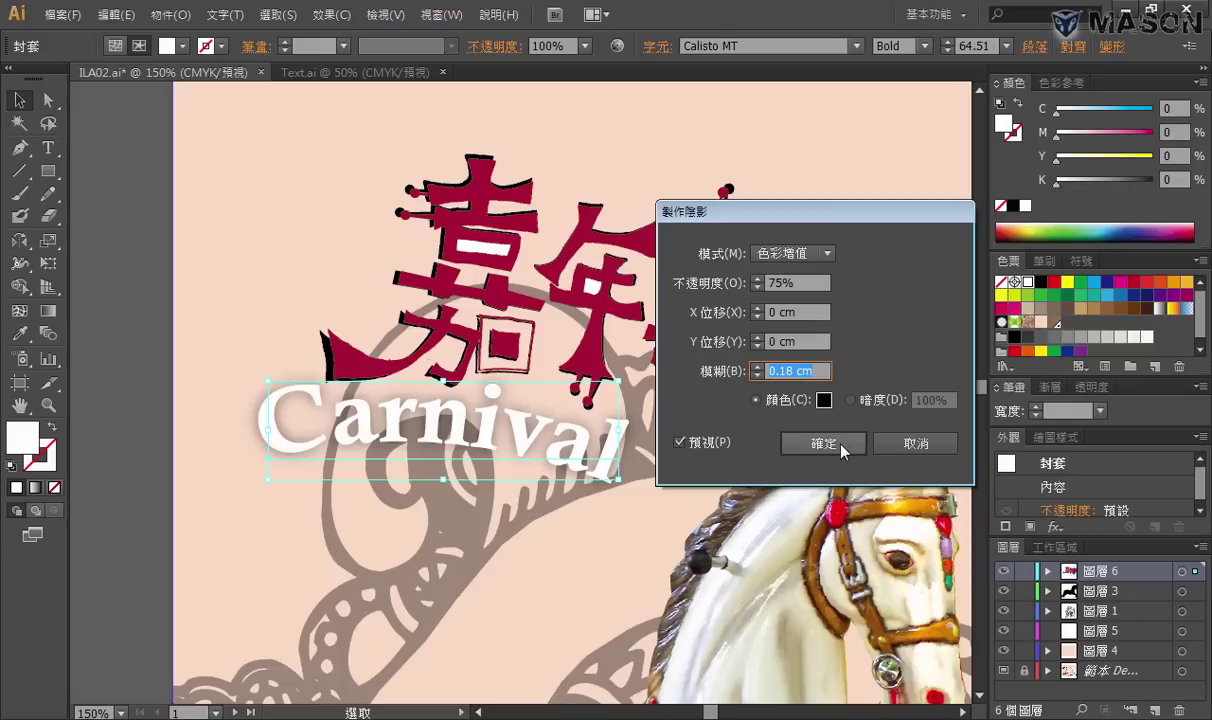
left_click(843, 450)
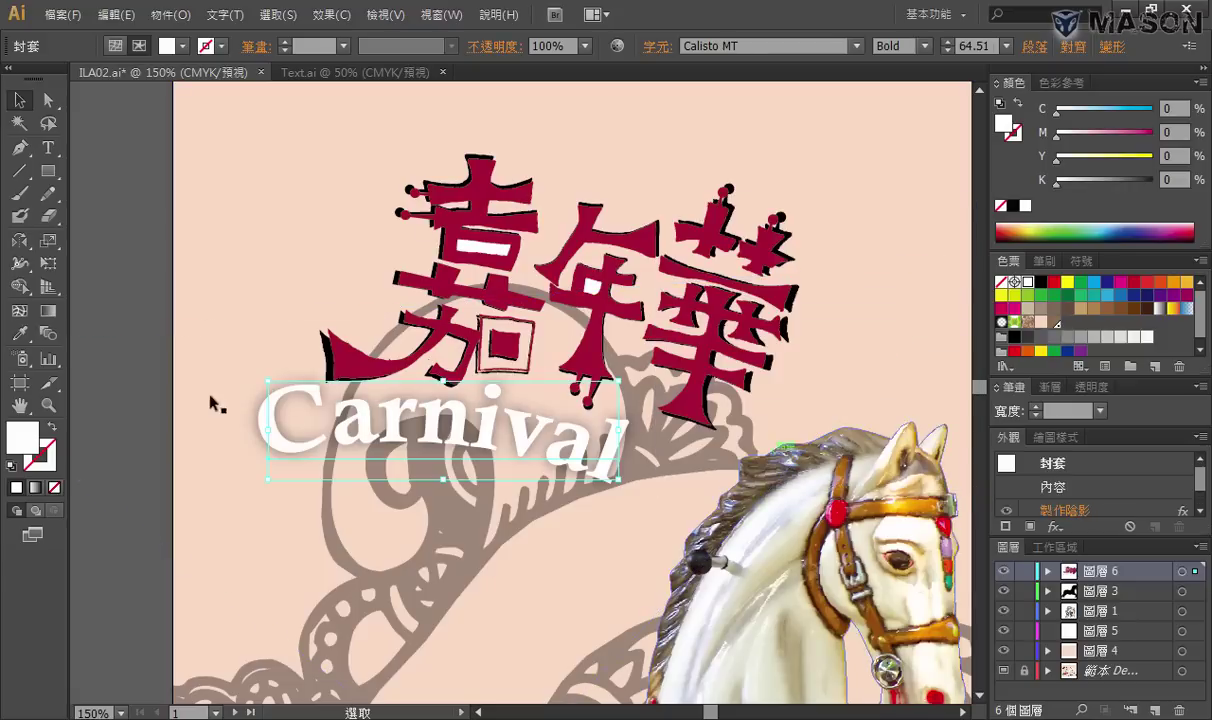
Deselect and zoom in closely on Carnival to check the shadow, then reselect the text
left_click(150, 306)
left_click(487, 373, "alt")
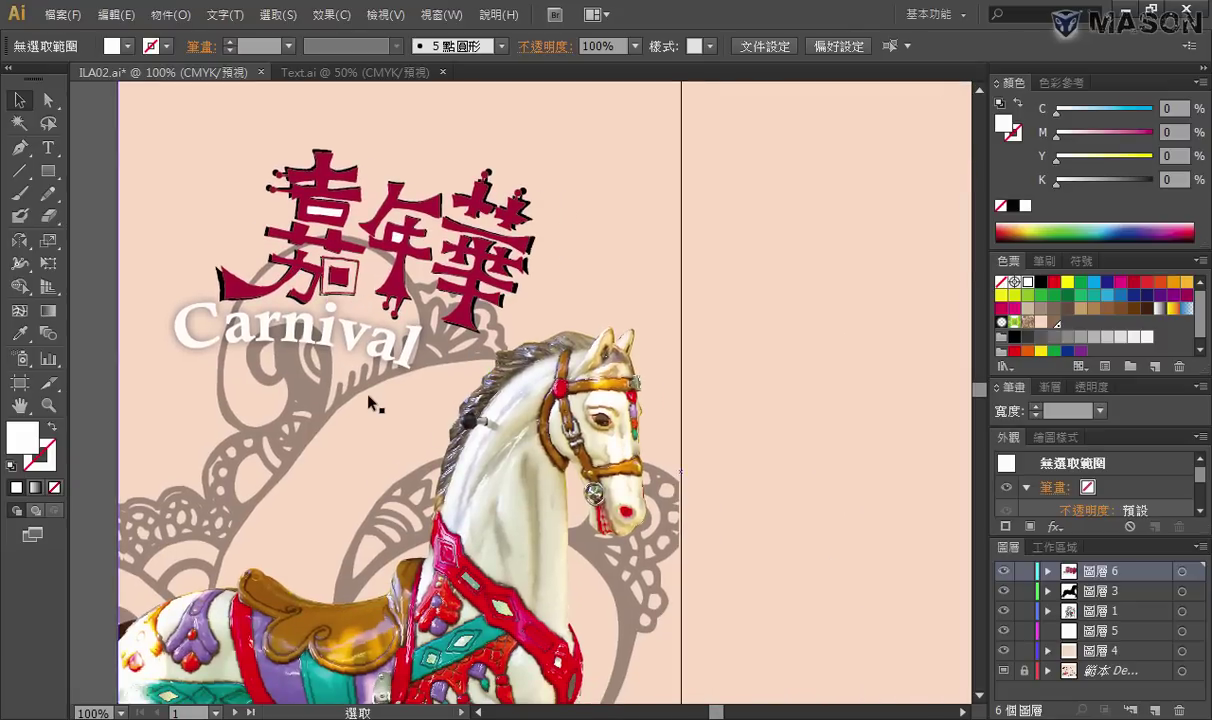
left_click(205, 305)
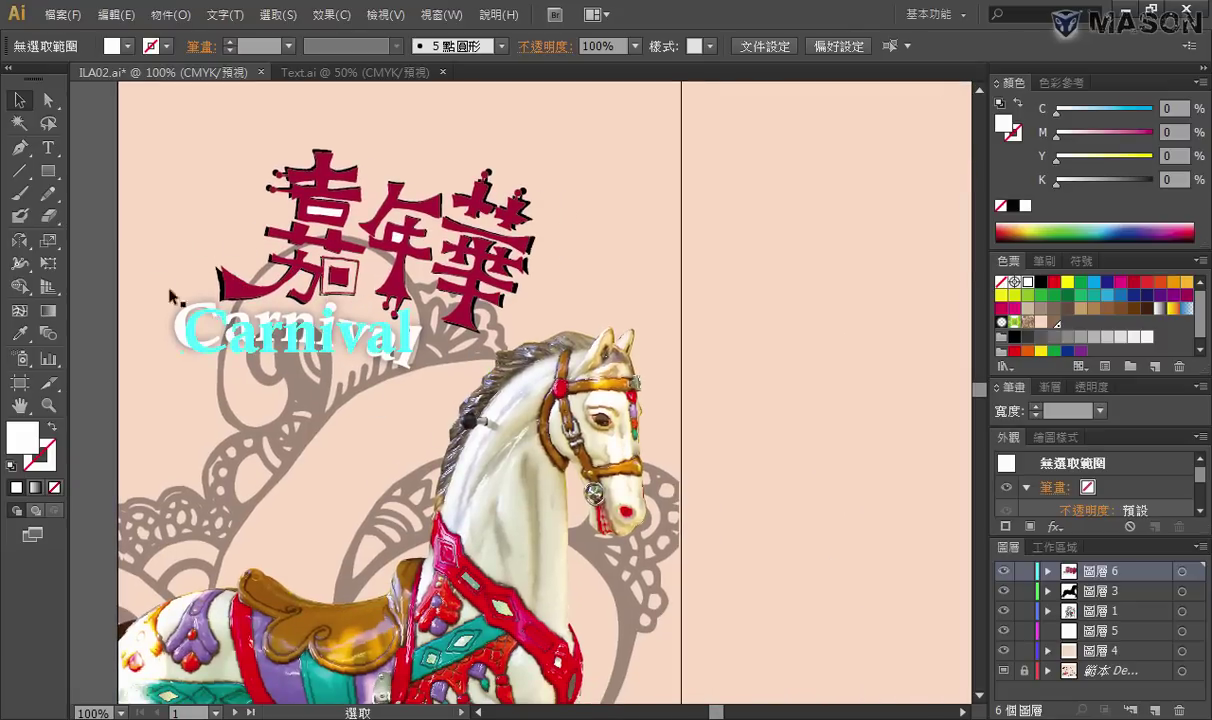
left_click_drag(157, 265, 452, 378)
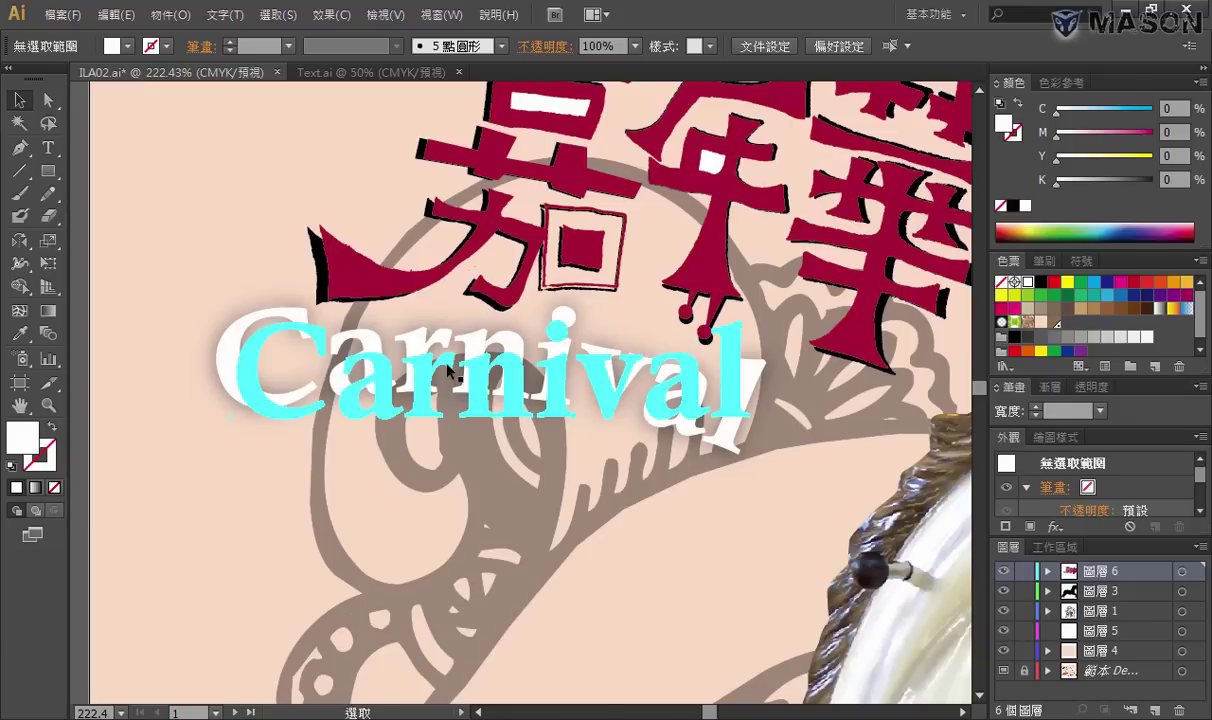
left_click(450, 370)
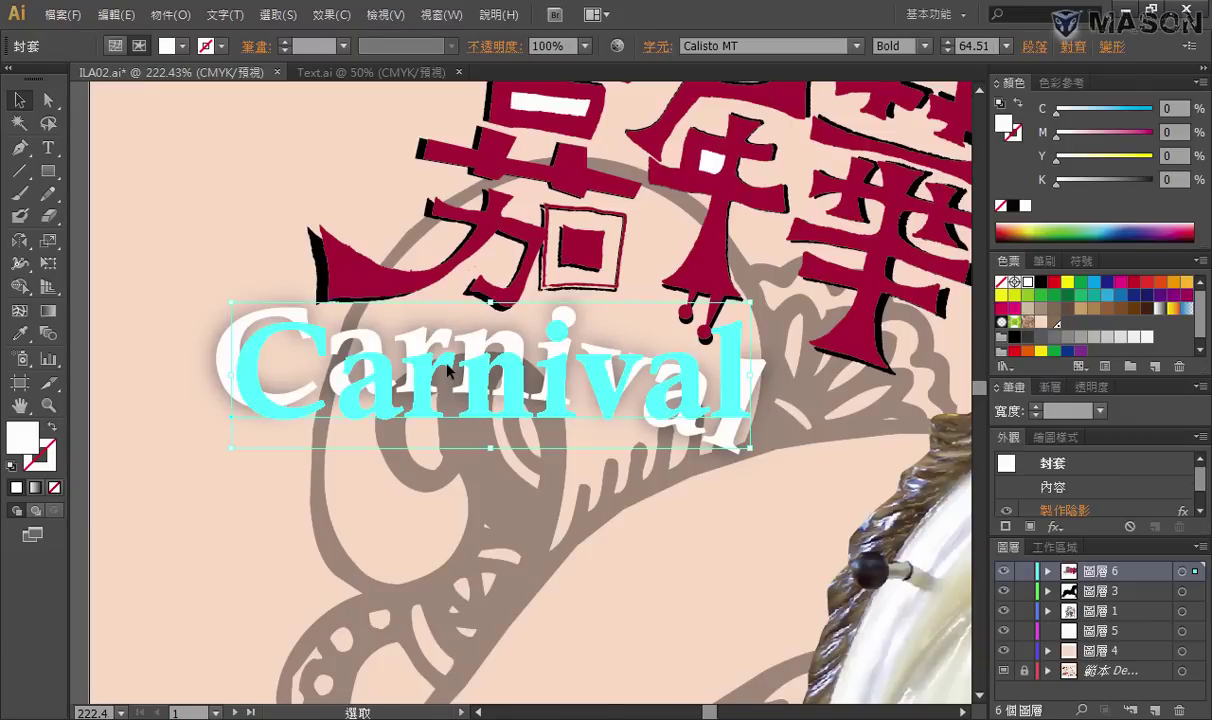
left_click(157, 210, "ctrl+alt")
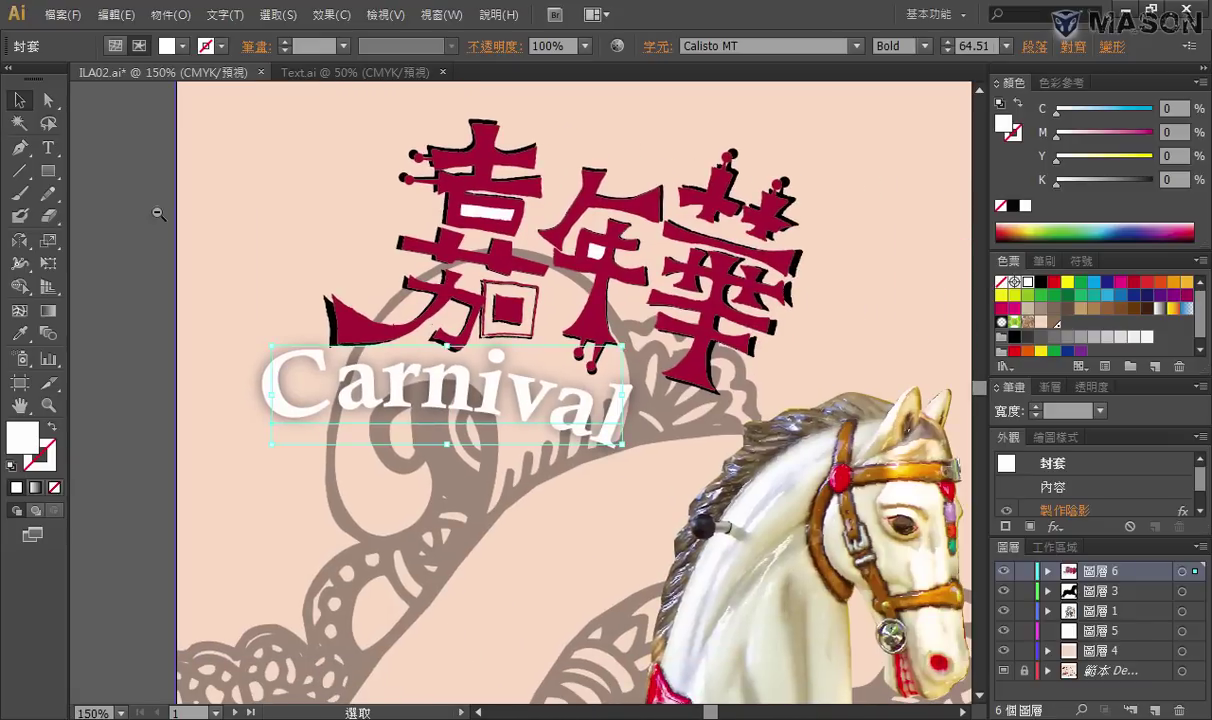
key("ctrl+shift+v")
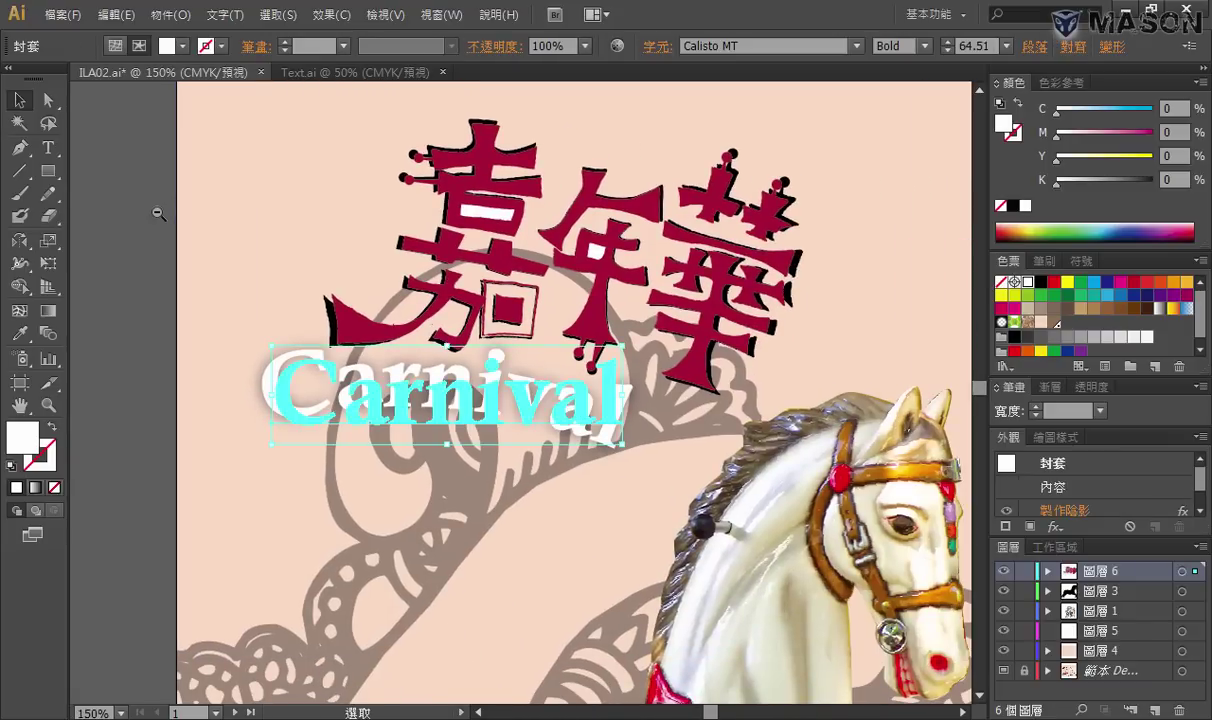
key("ctrl+shift+v")
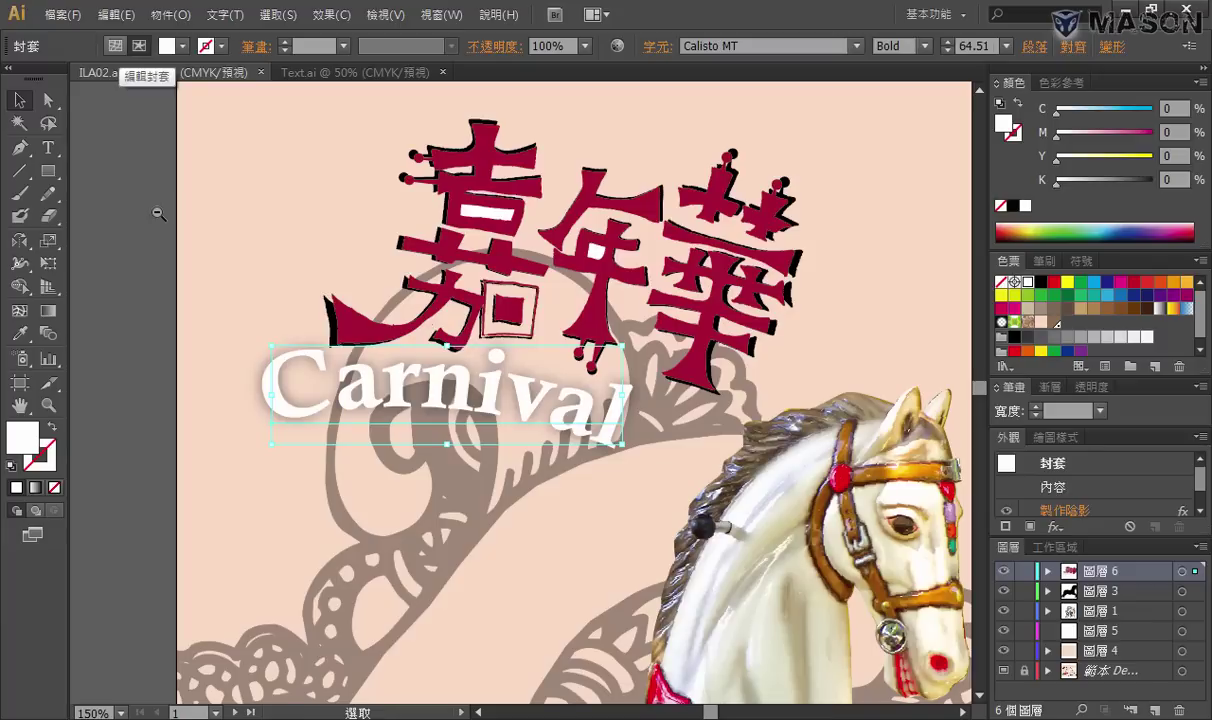
left_click(139, 46)
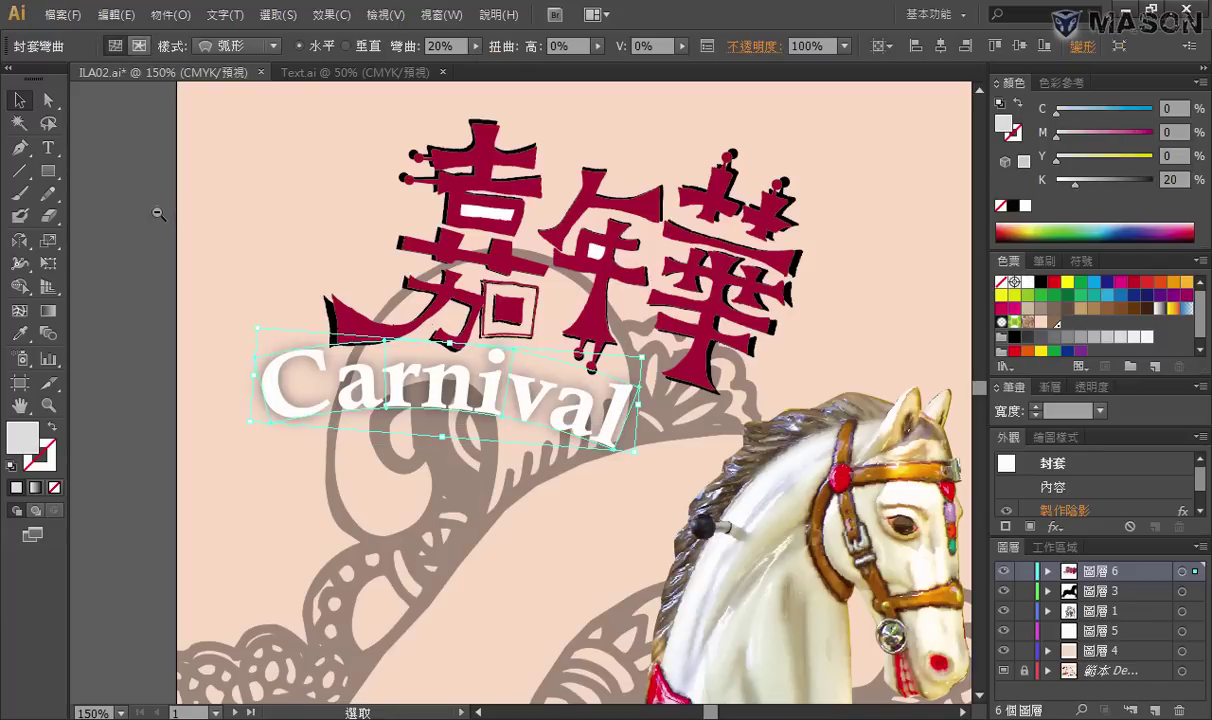
left_click(139, 46)
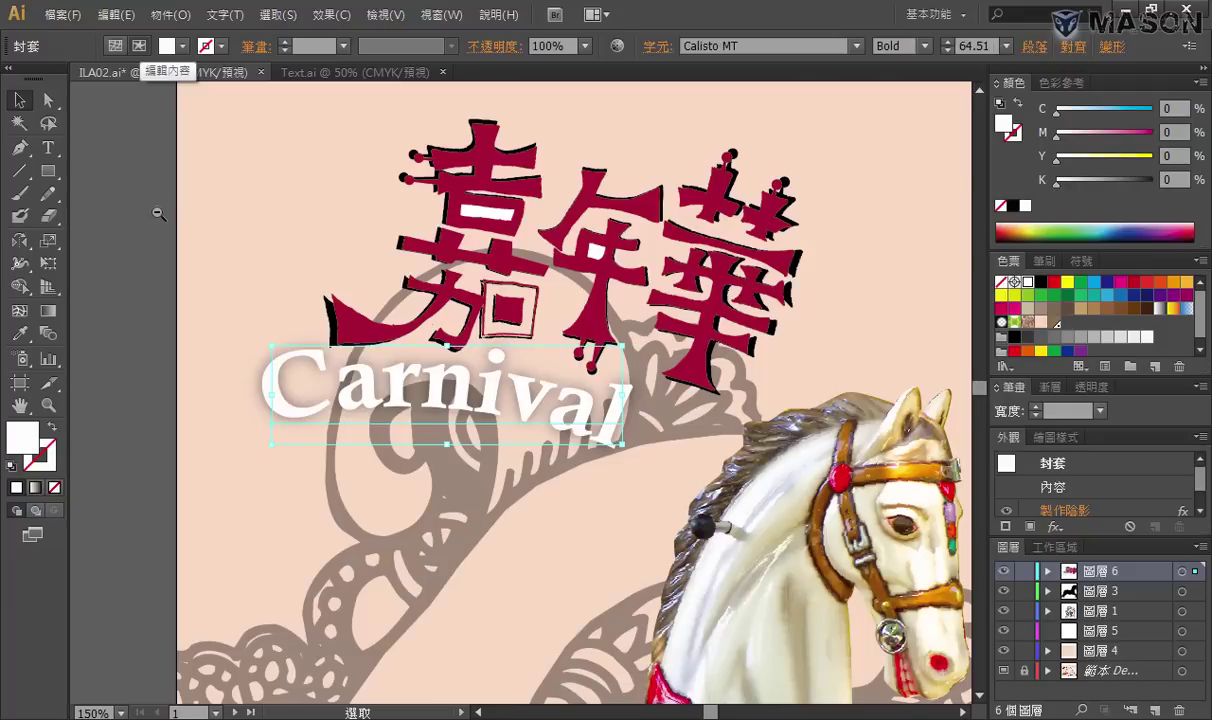
key("ctrl+shift+v")
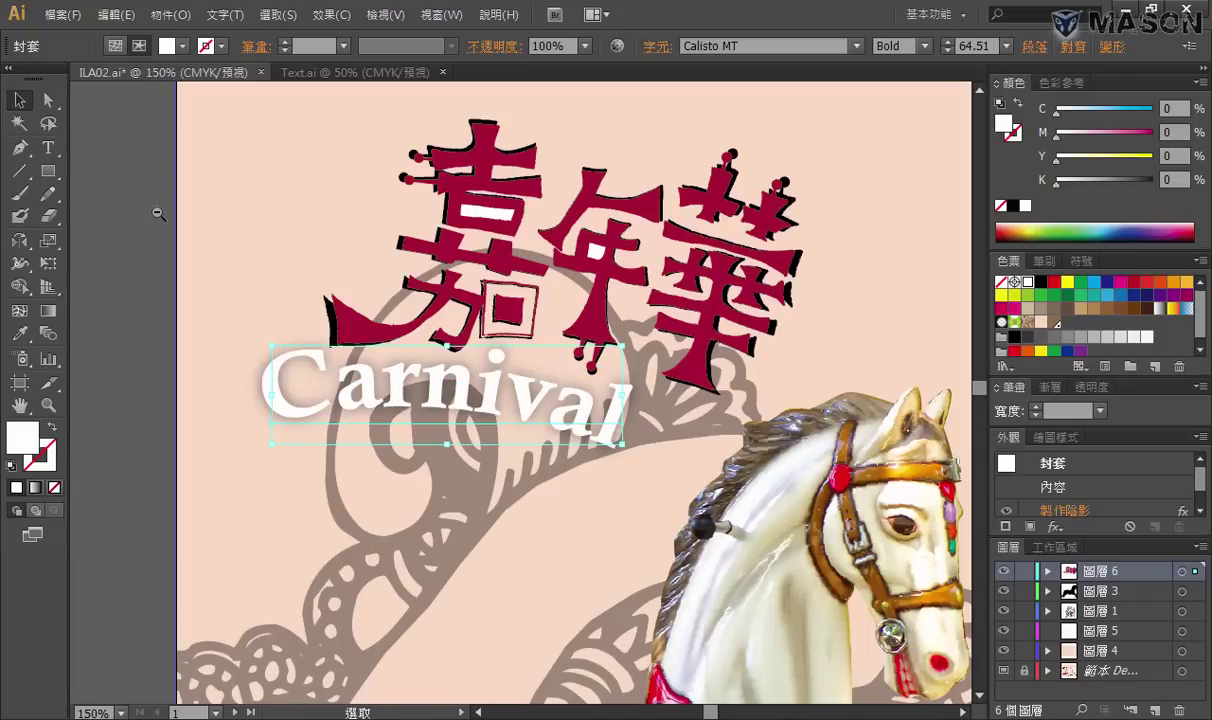
key("ctrl+shift+v")
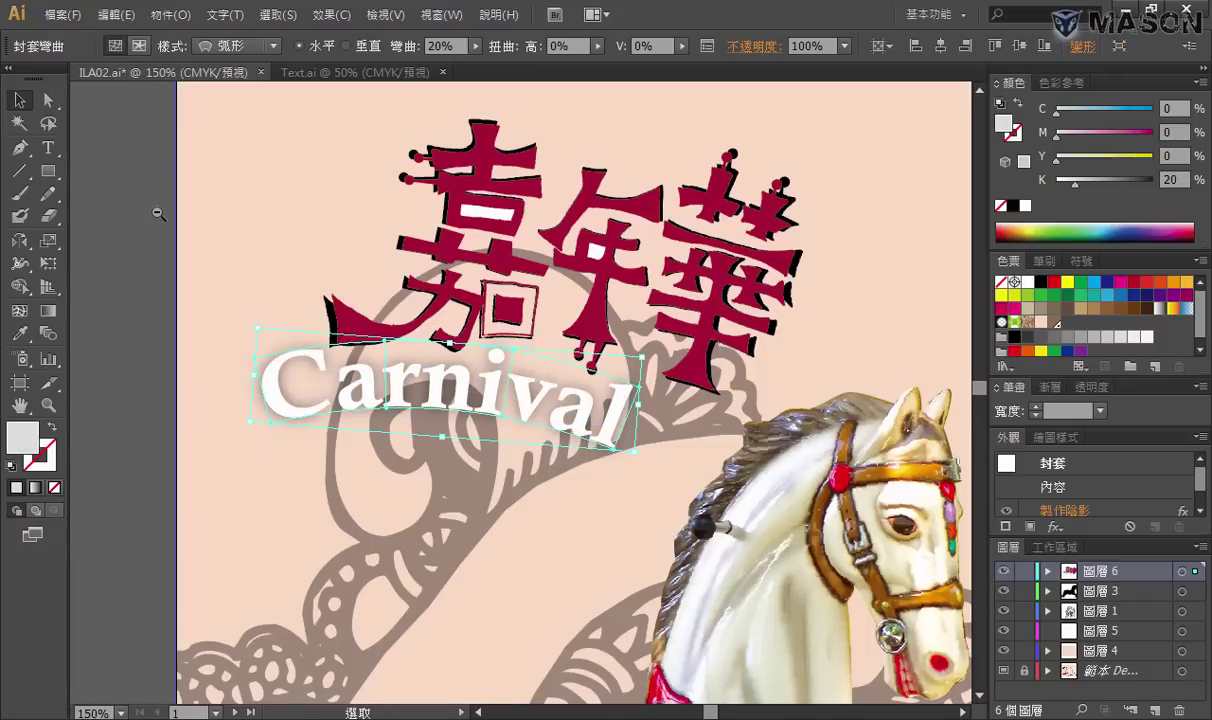
left_click(262, 46)
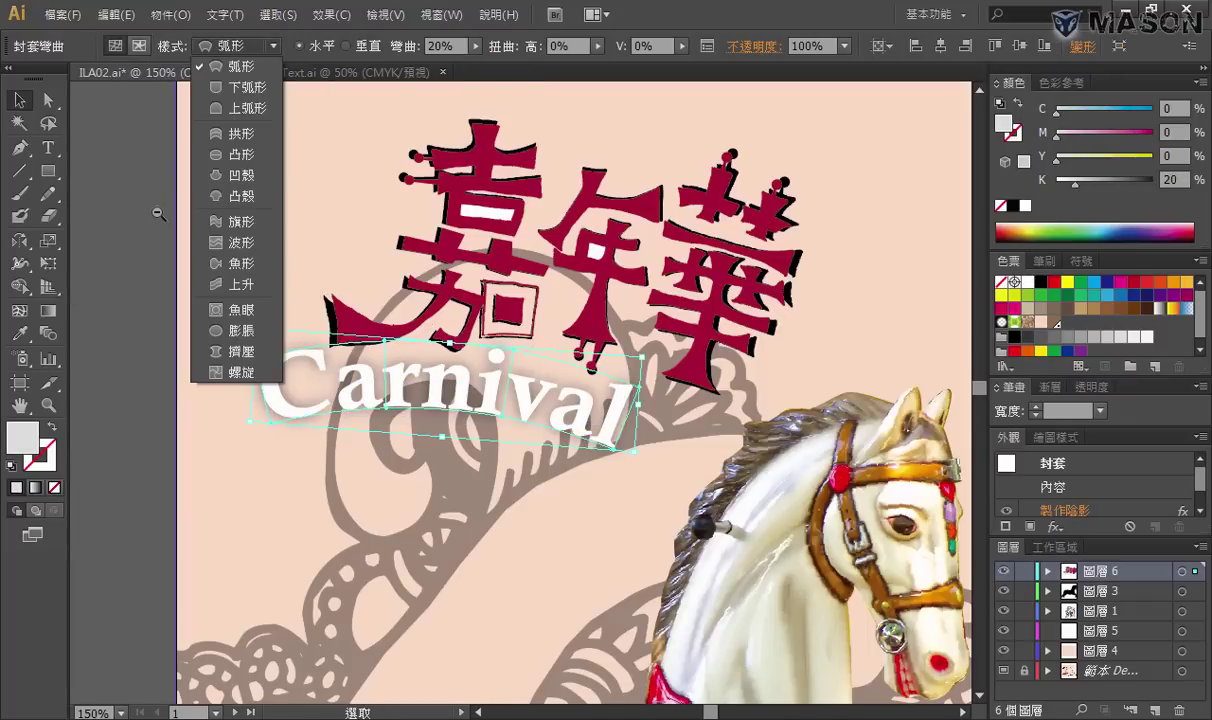
key("Escape")
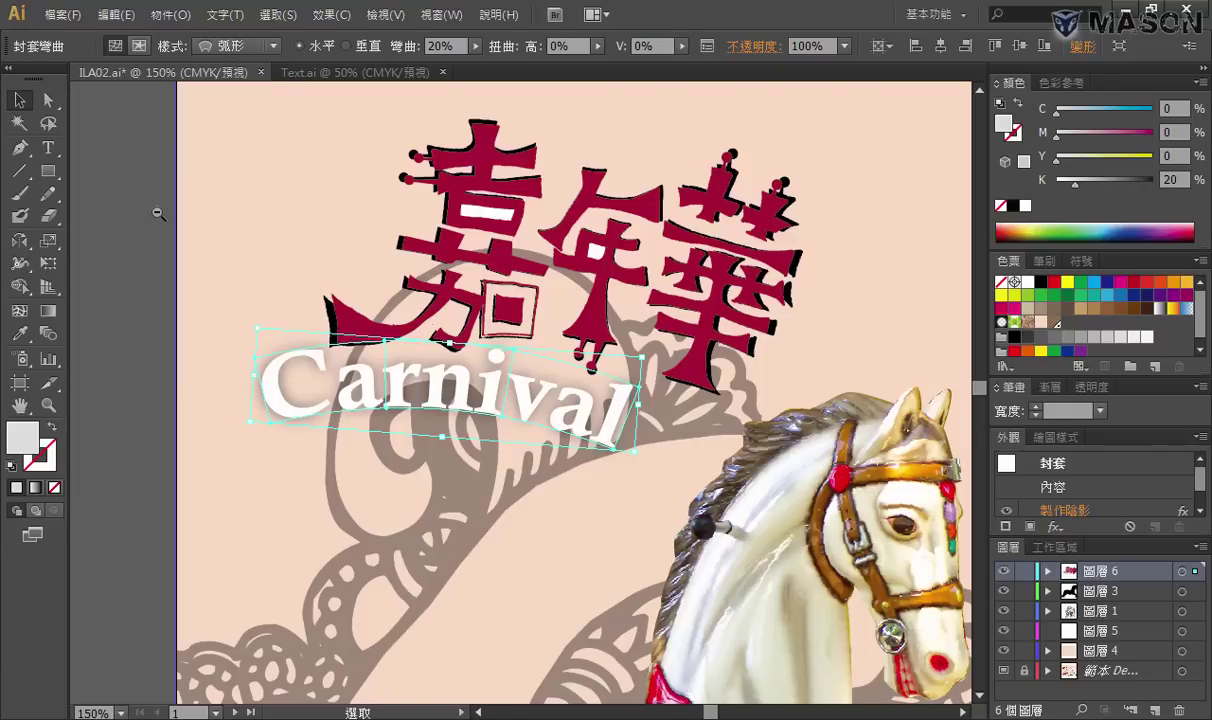
key("ctrl+shift+v")
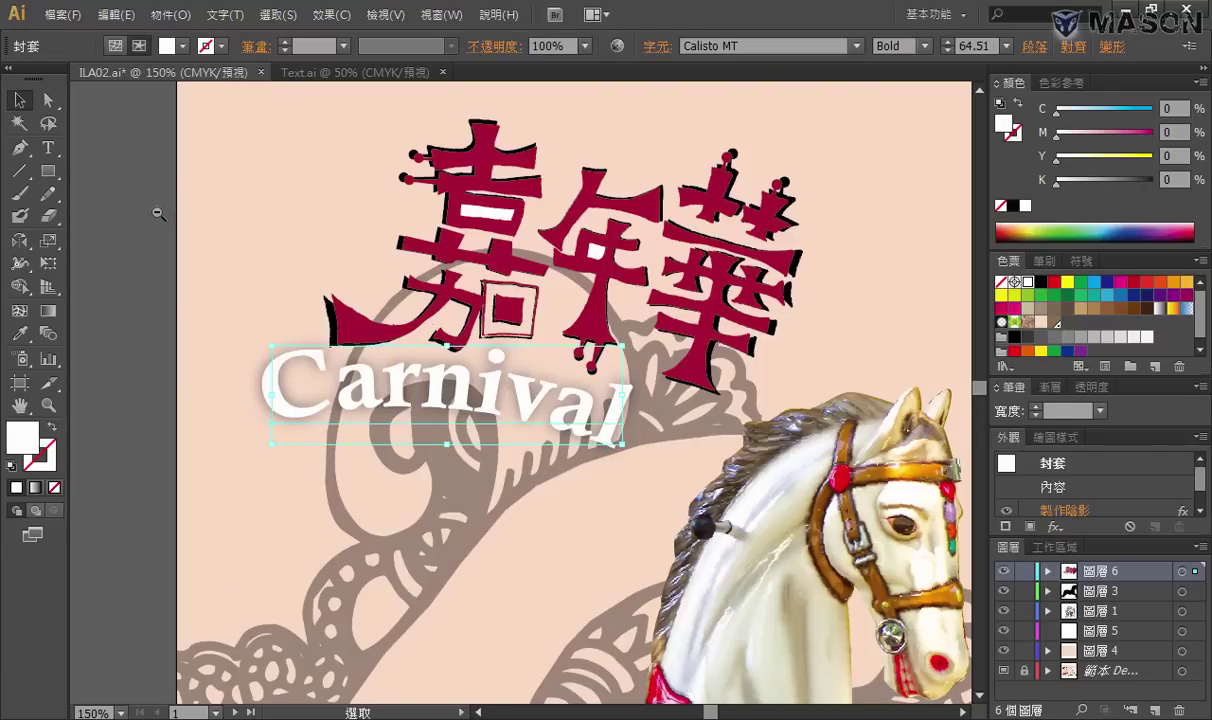
key("ctrl+shift+v")
key("ctrl+shift+v")
key("ctrl+shift+v")
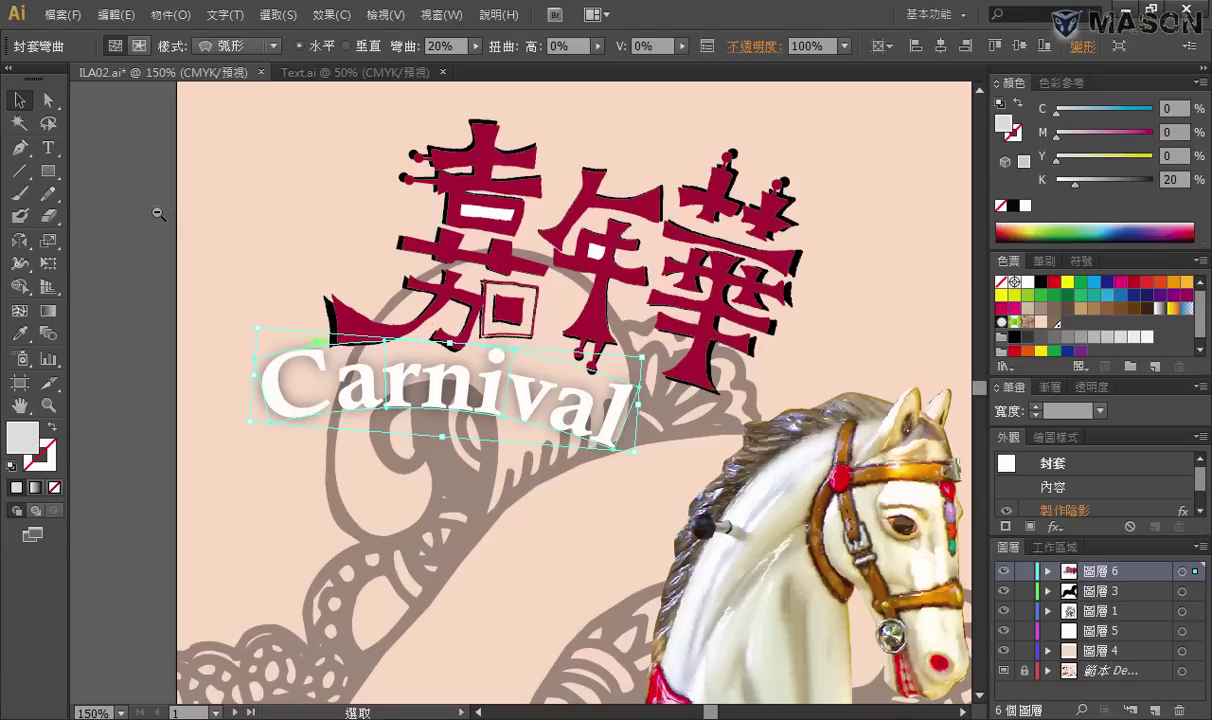
key("ctrl+shift+v")
key("ctrl+shift+v")
key("ctrl+shift+a")
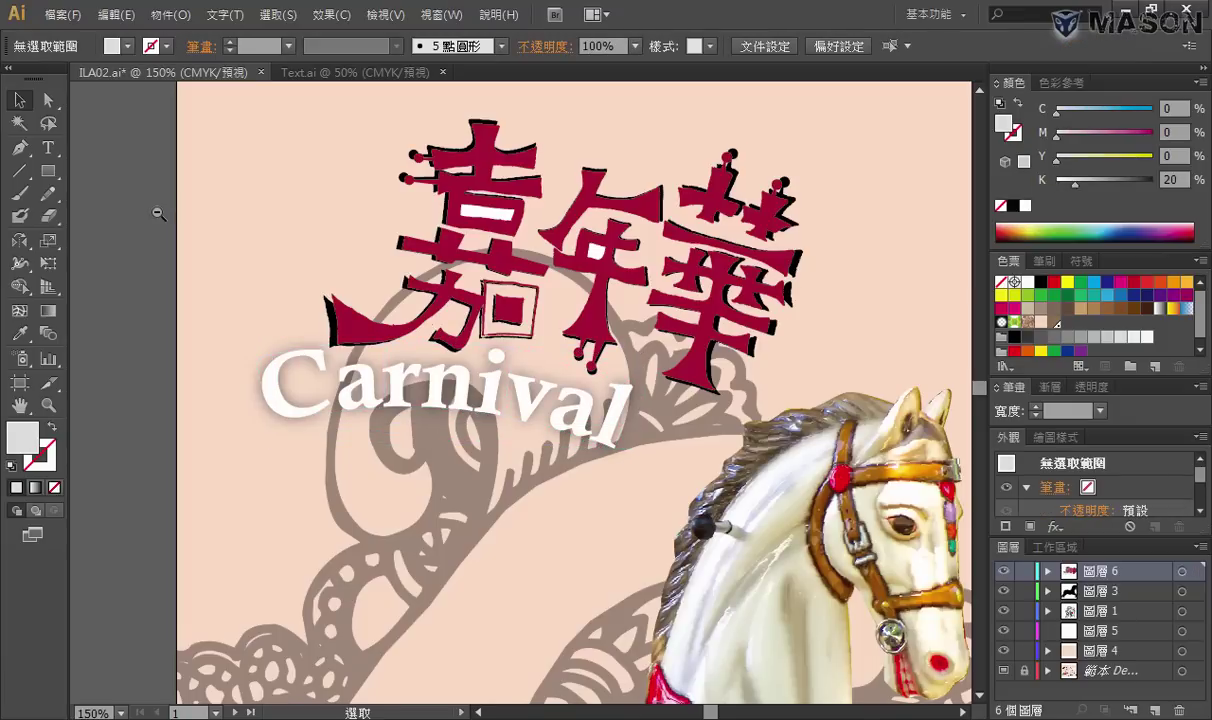
key("alt+Tab")
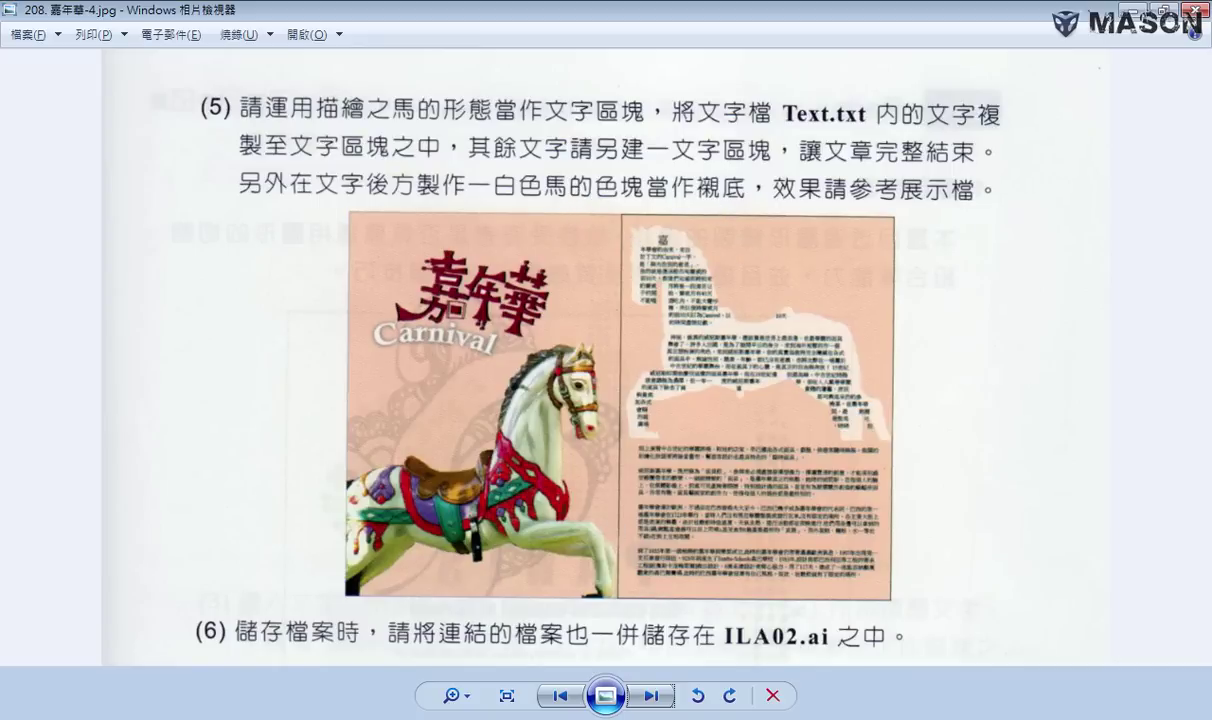
Return from the Photo Viewer exercise page to the ILA02.ai poster in Illustrator
key("alt+Tab")
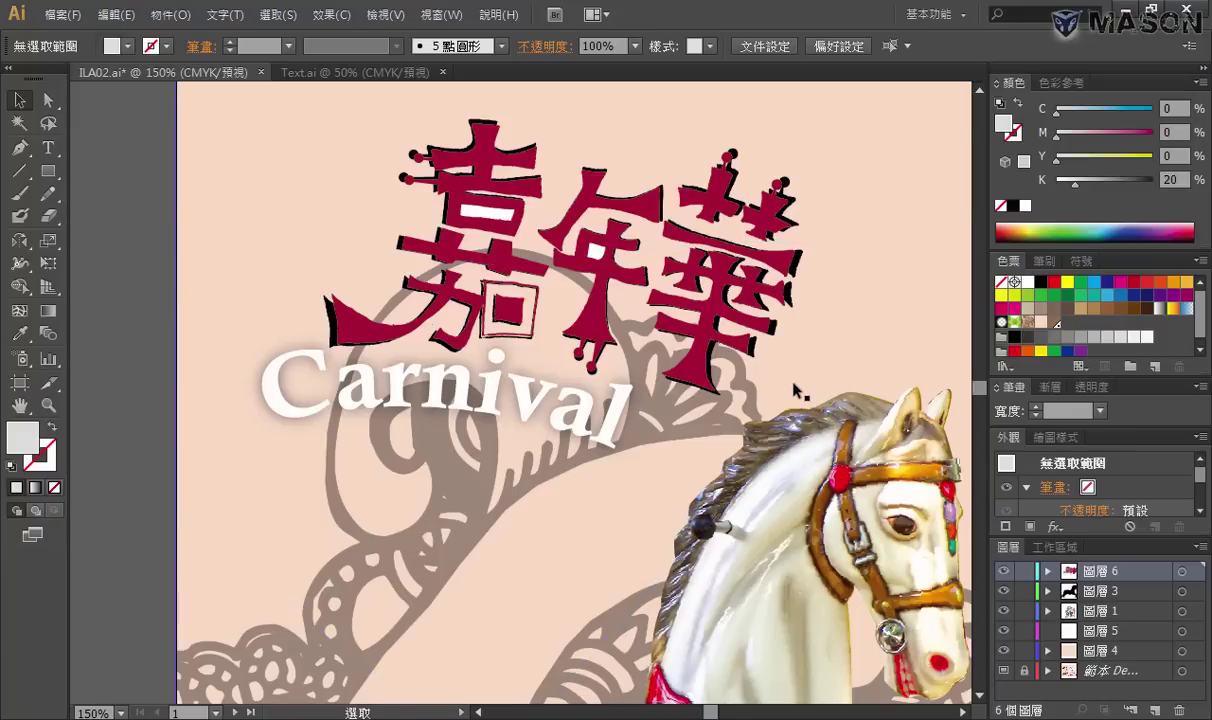
Raise the horse silhouette layer to the top, move it onto the right page, and hide the peach layer
key("ctrl+0")
left_click_drag(893, 368, 399, 367)
left_click_drag(1105, 598, 1089, 565)
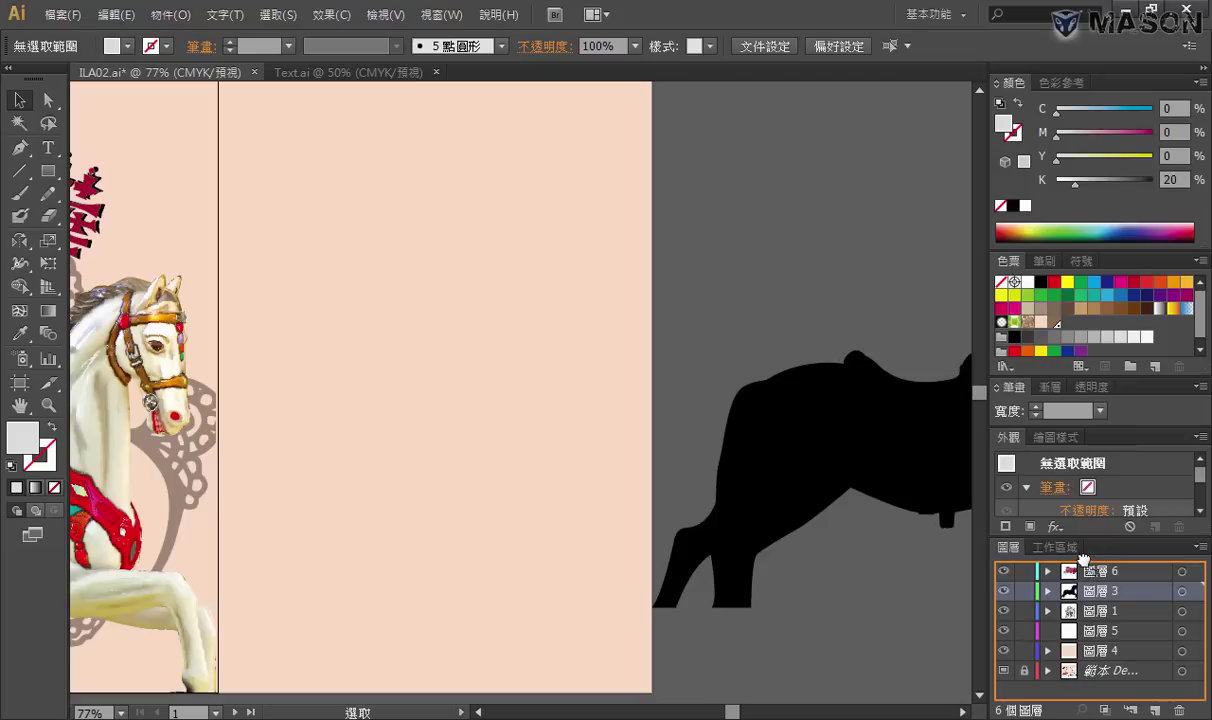
left_click_drag(1089, 565, 1119, 565)
left_click_drag(872, 458, 447, 386)
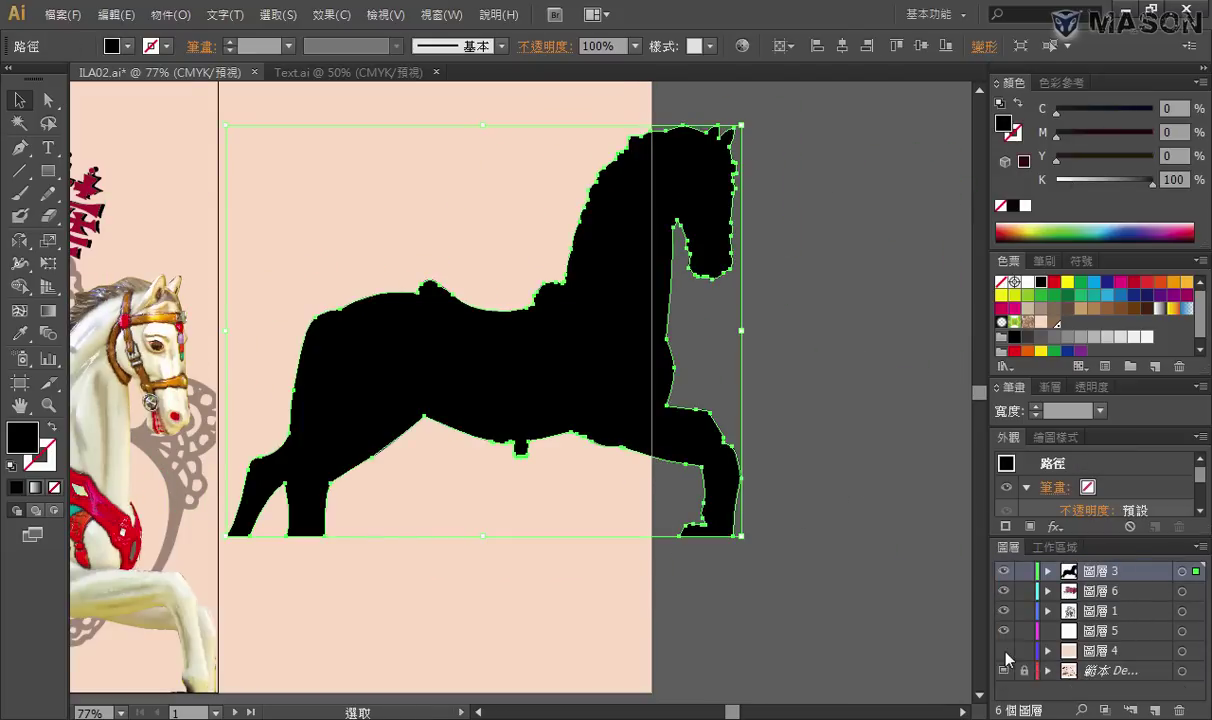
left_click(1004, 651)
left_click_drag(597, 300, 640, 342)
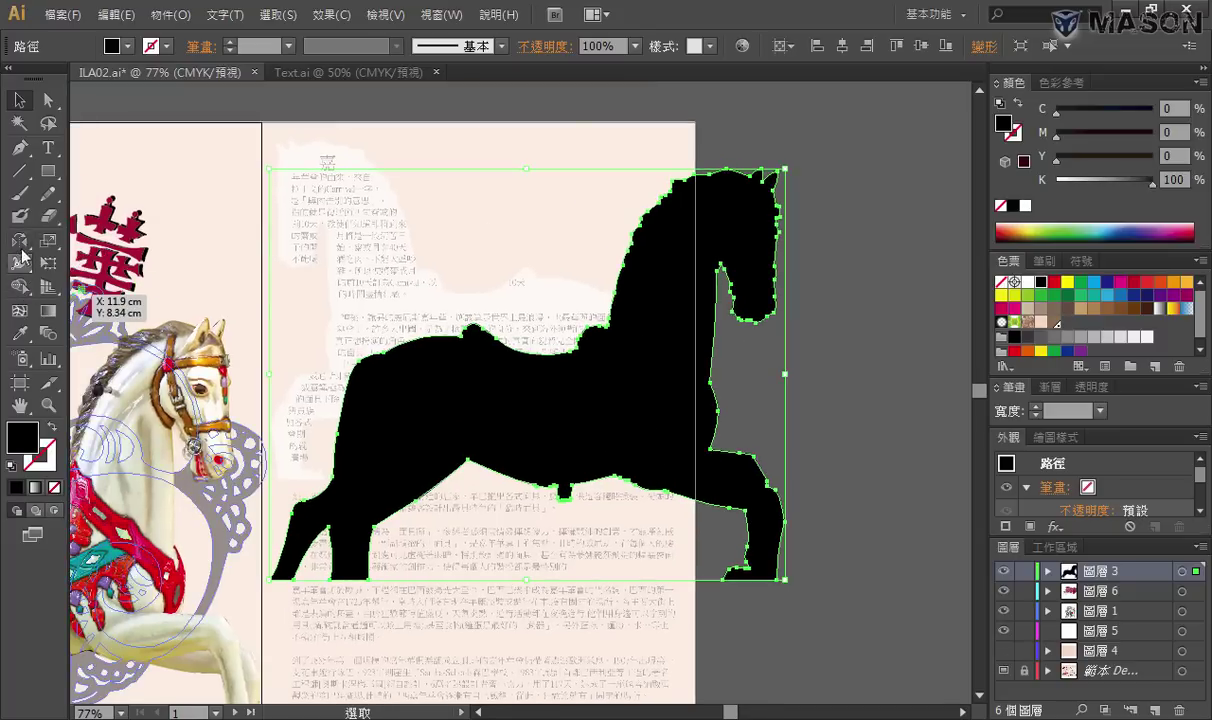
Reflect the horse silhouette on the vertical axis to face left and fill it white
left_click(19, 241)
double_click(19, 241)
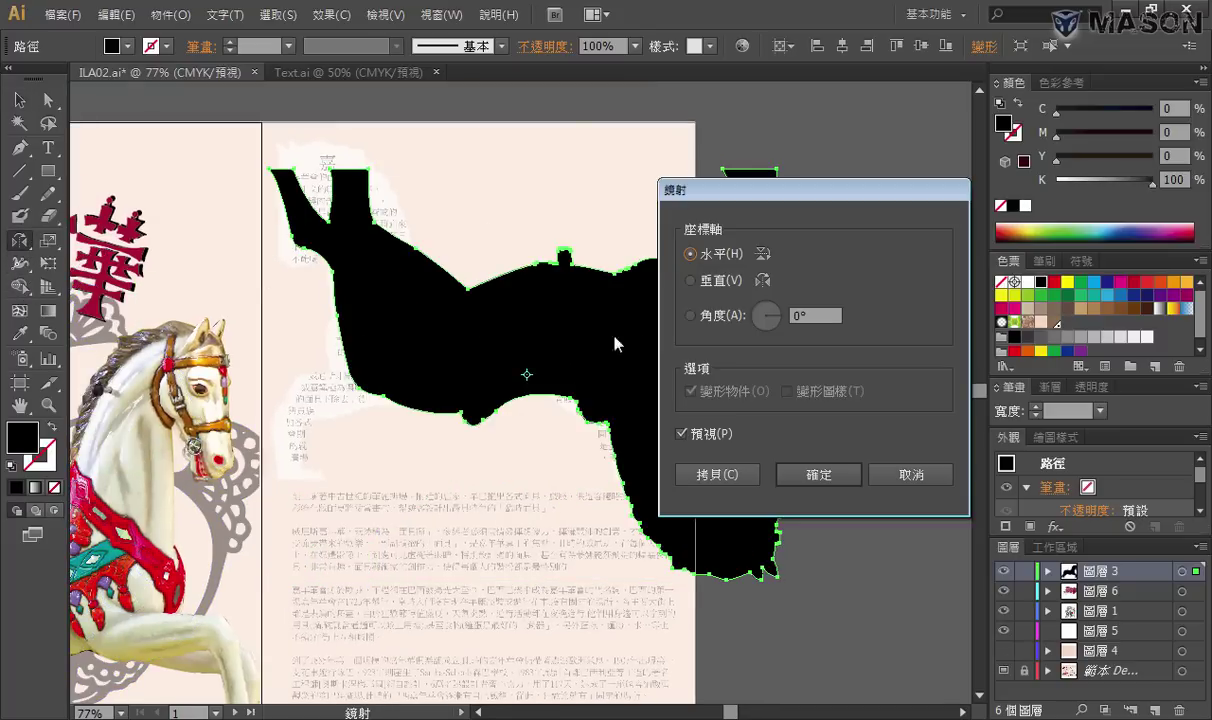
left_click(689, 280)
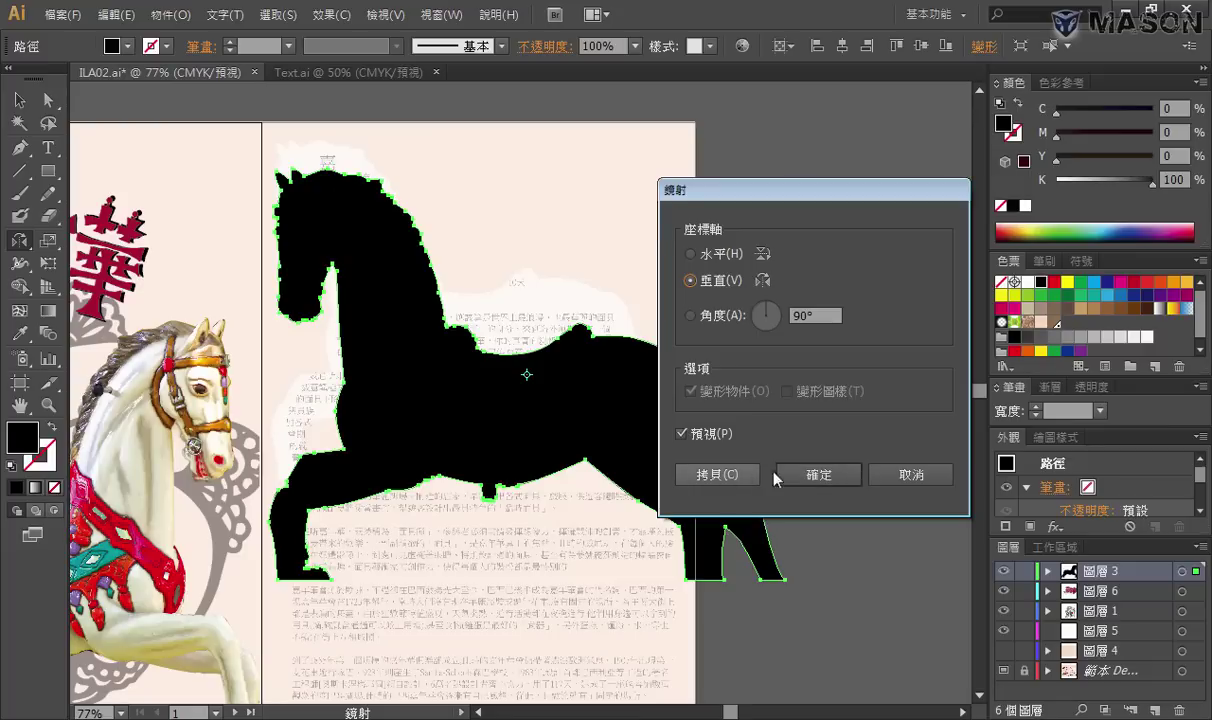
left_click(807, 473)
key("v")
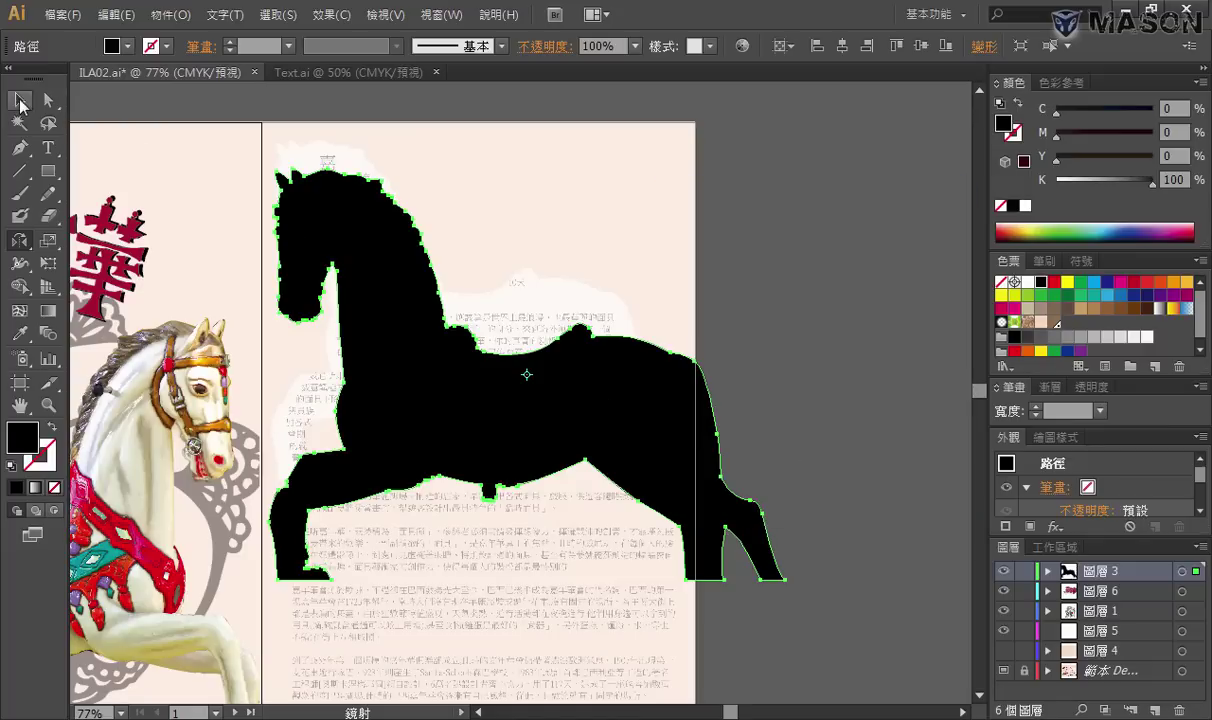
left_click(1025, 206)
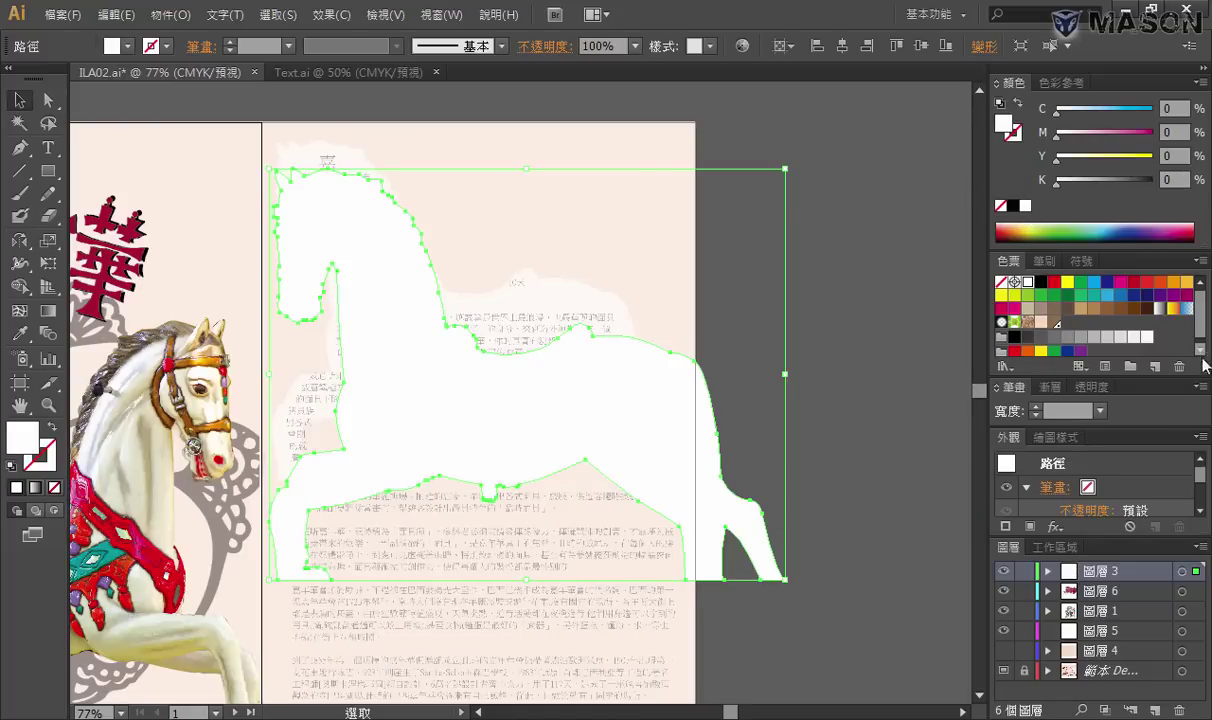
Set the horse silhouette to 50% opacity, nudge it up, and shrink it to fit the page
left_click(634, 46)
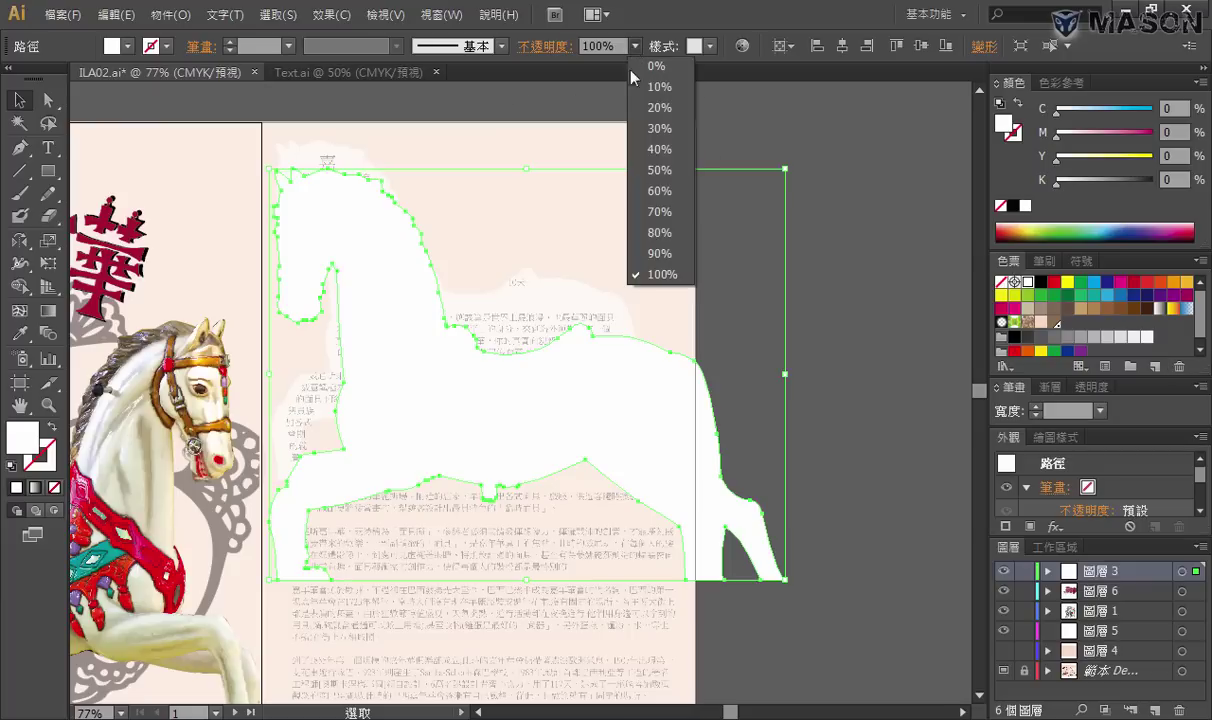
left_click(652, 167)
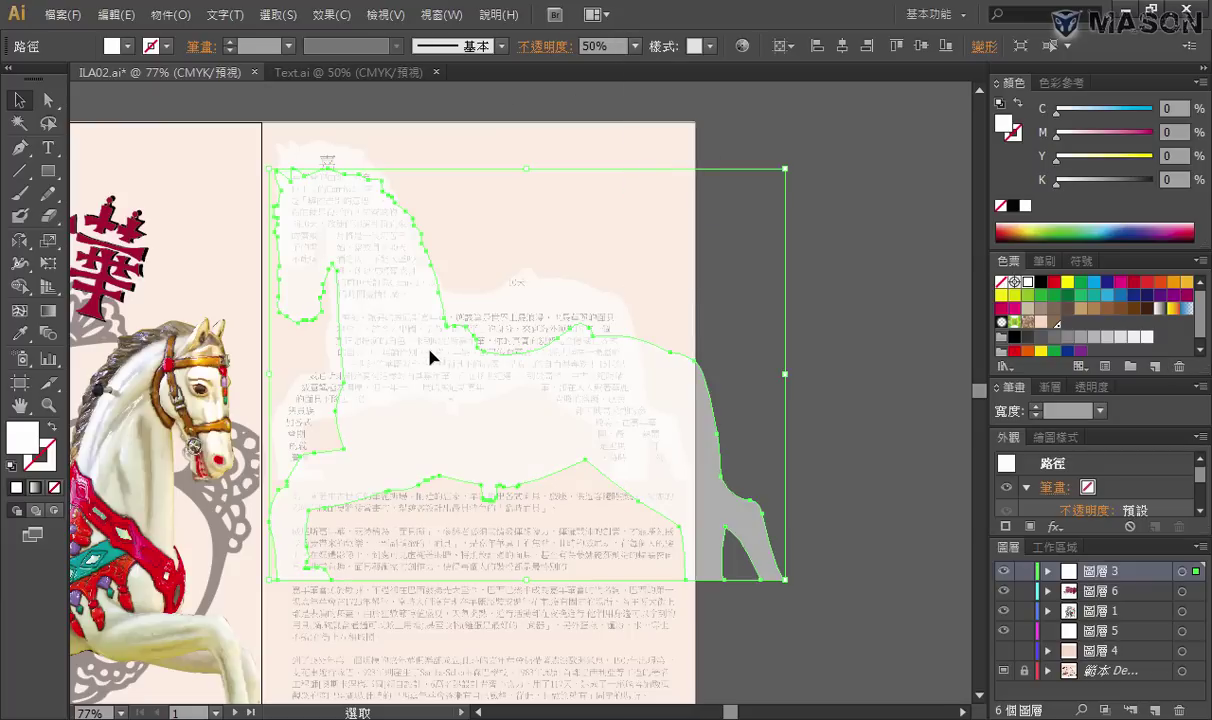
left_click_drag(432, 357, 432, 329)
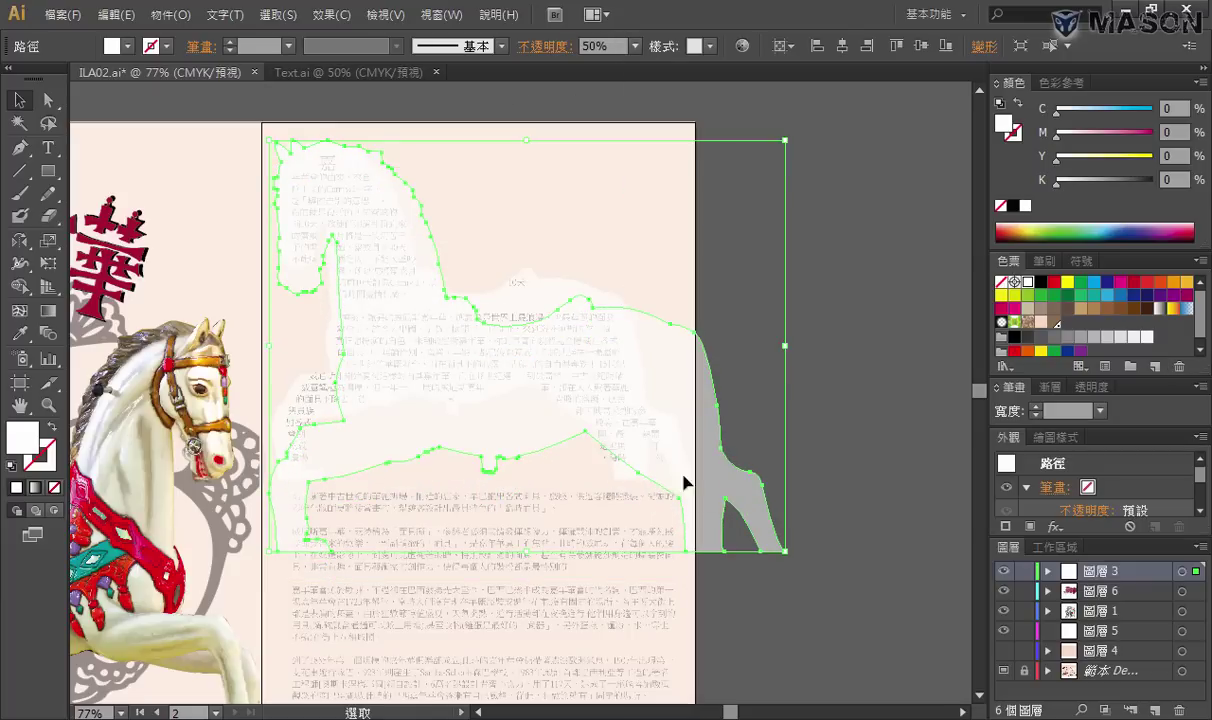
left_click_drag(784, 550, 701, 488)
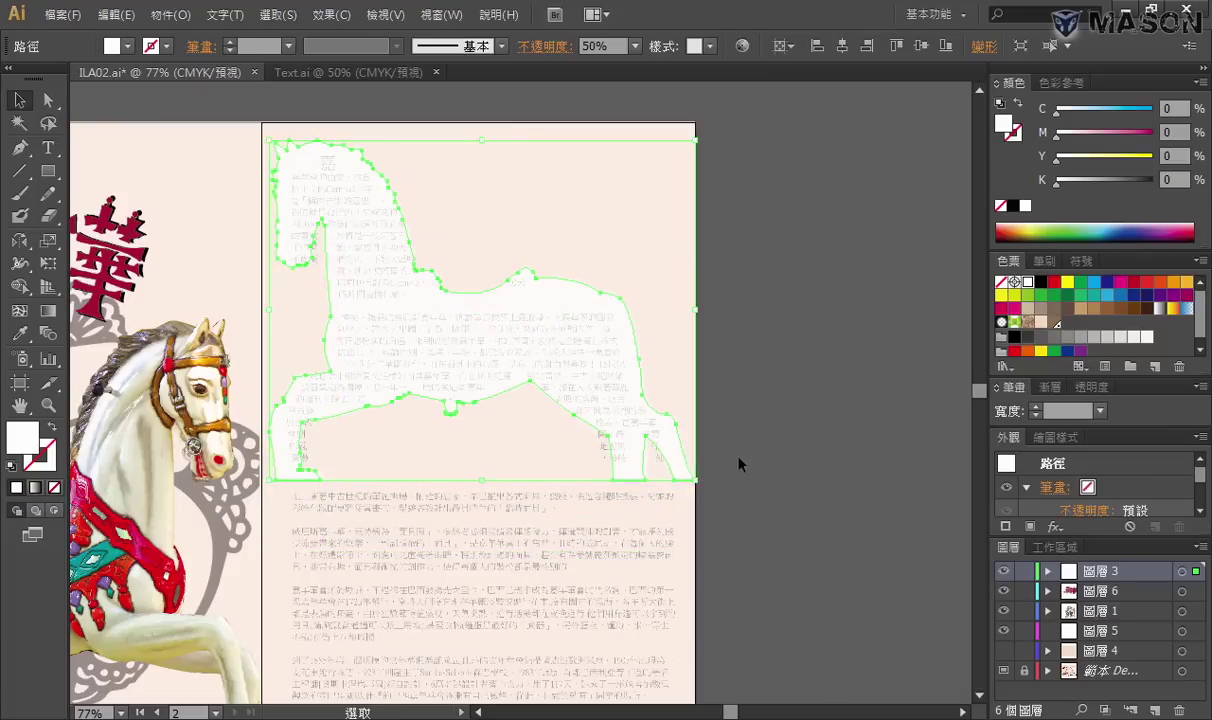
left_click(740, 440)
Alt-drag the horse outline to place a duplicate beside the page
left_click(481, 303, "ctrl")
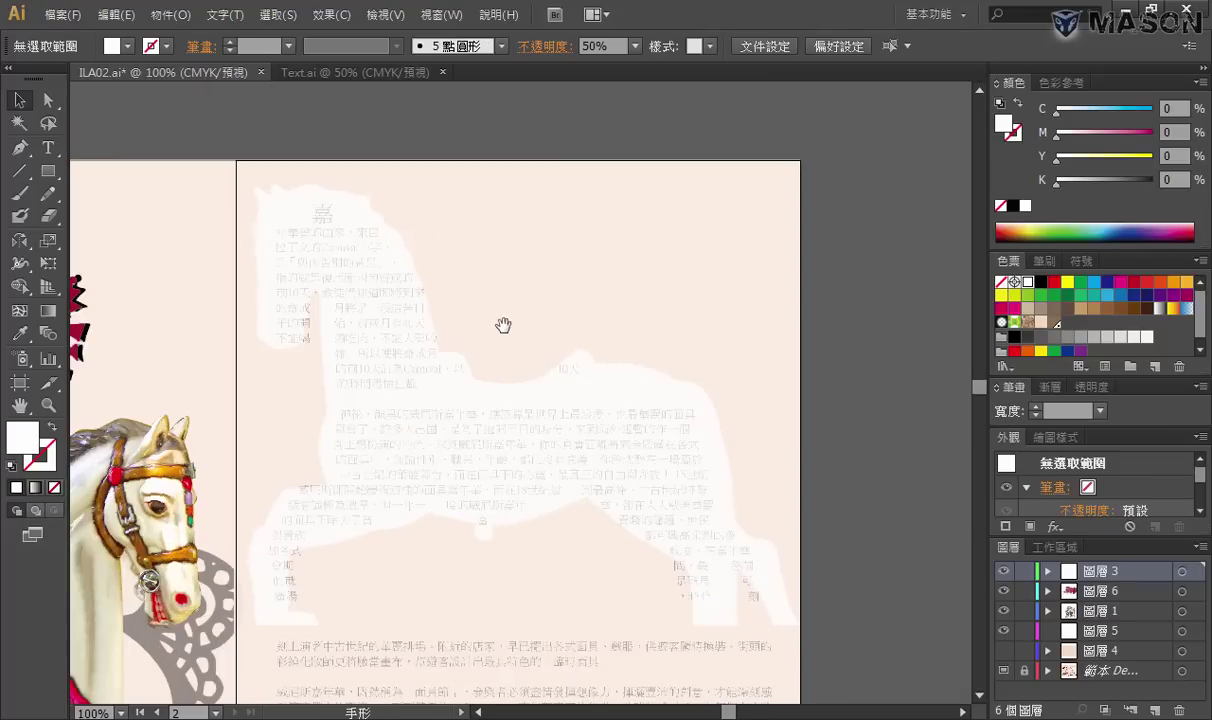
left_click(387, 254)
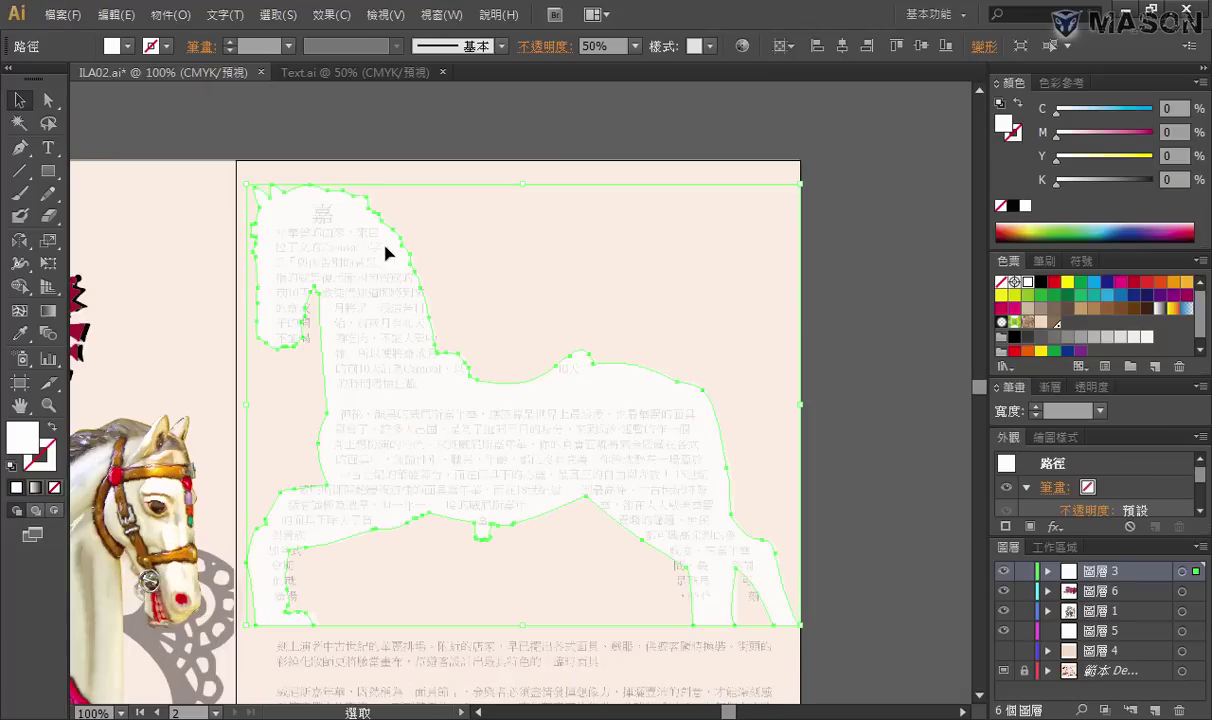
left_click(848, 297)
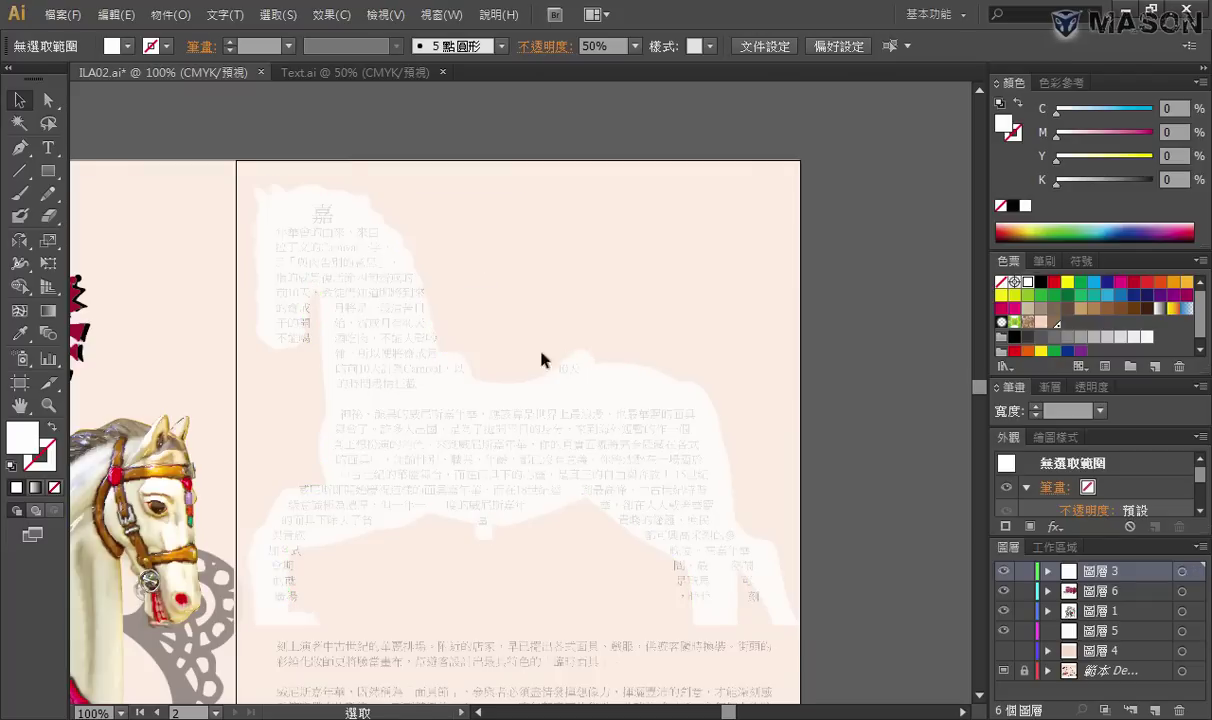
left_click(415, 315)
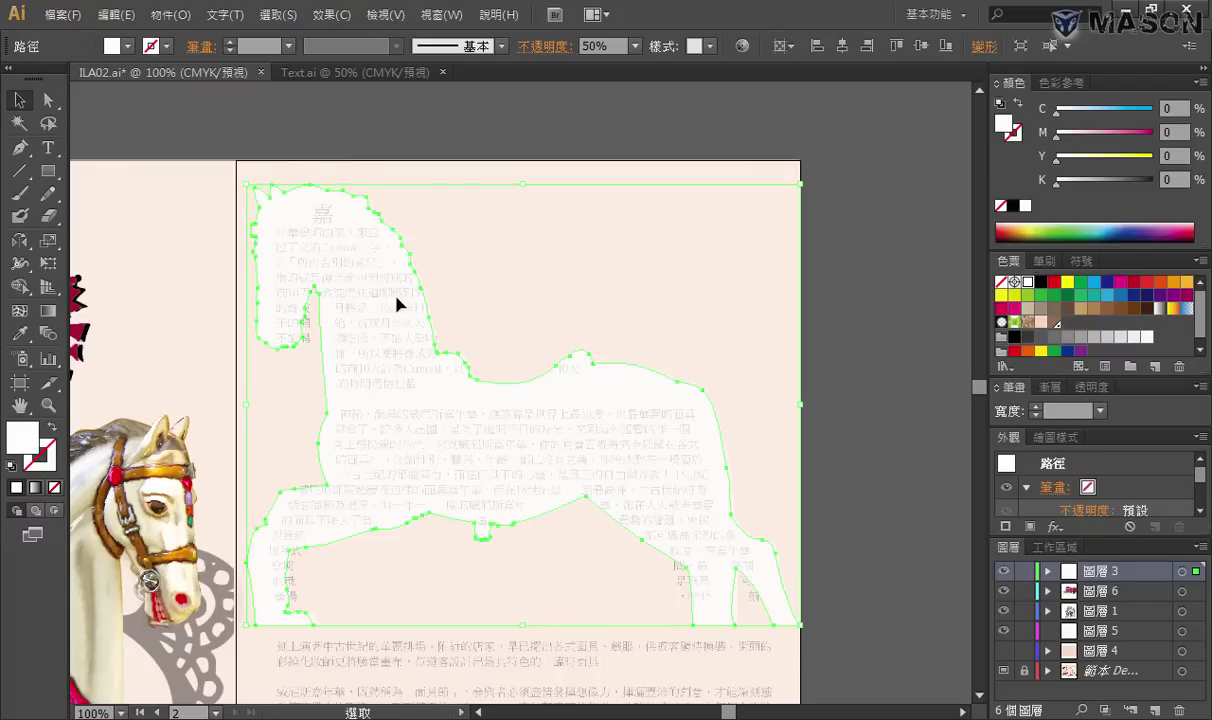
left_click(800, 388)
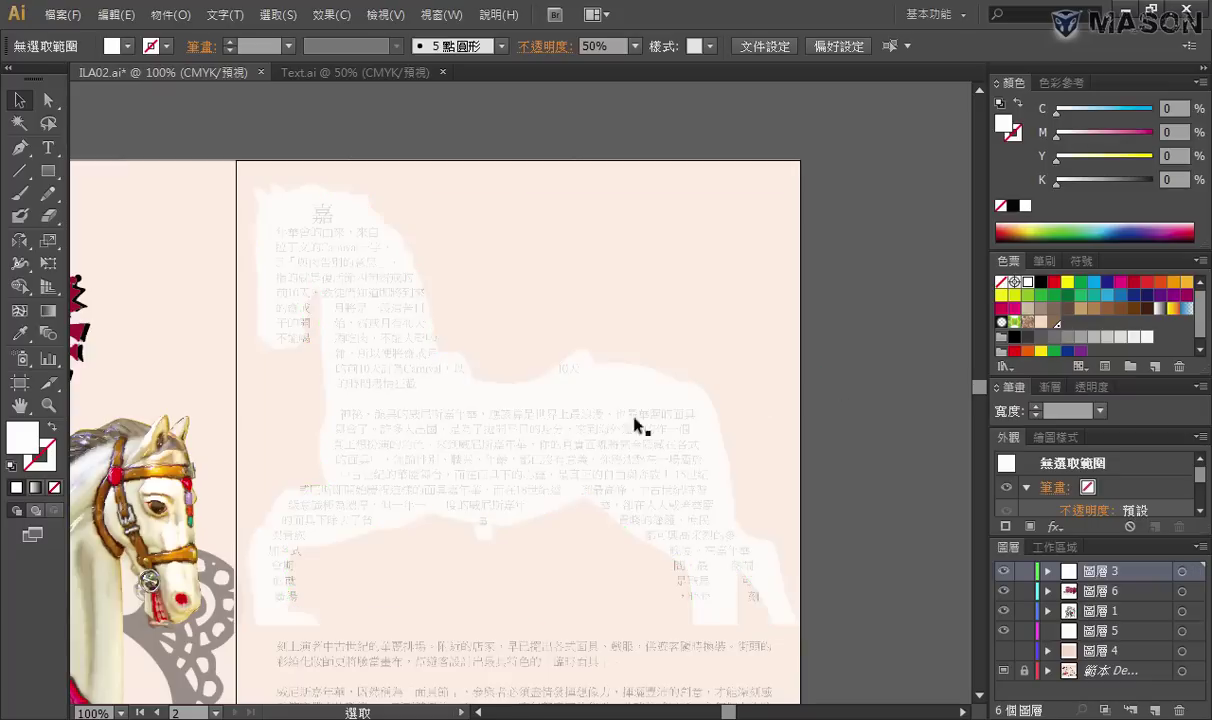
left_click(560, 410)
left_click(530, 384, "ctrl+alt")
mouse_move(527, 384)
left_mouse_down()
mouse_move(327, 360)
mouse_move(696, 384)
left_mouse_up()
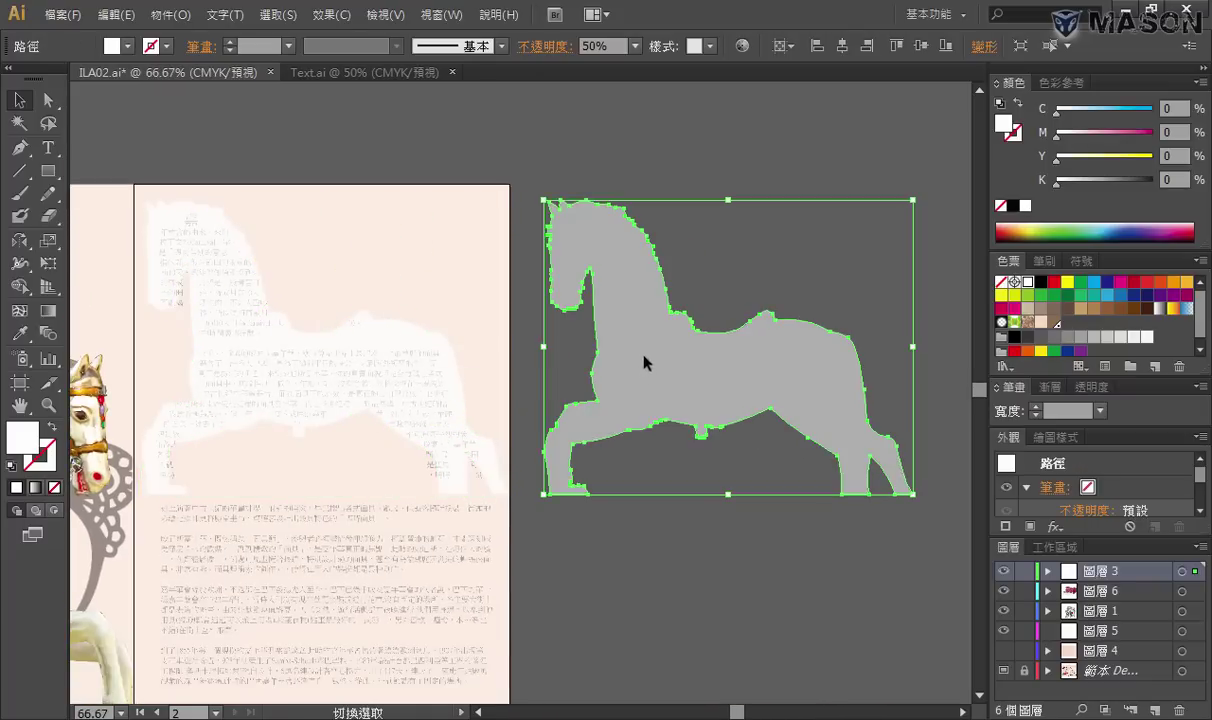
Show the peach background layer again and reselect the grey horse copy
left_click(630, 190)
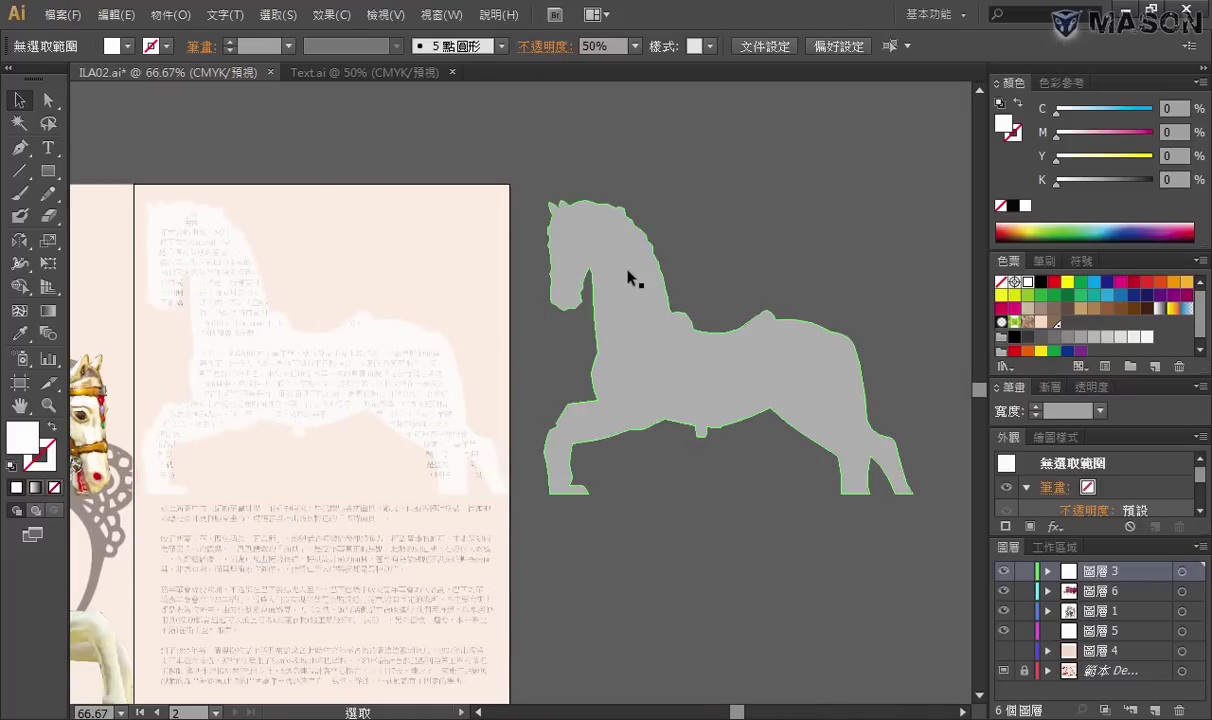
left_click(632, 272)
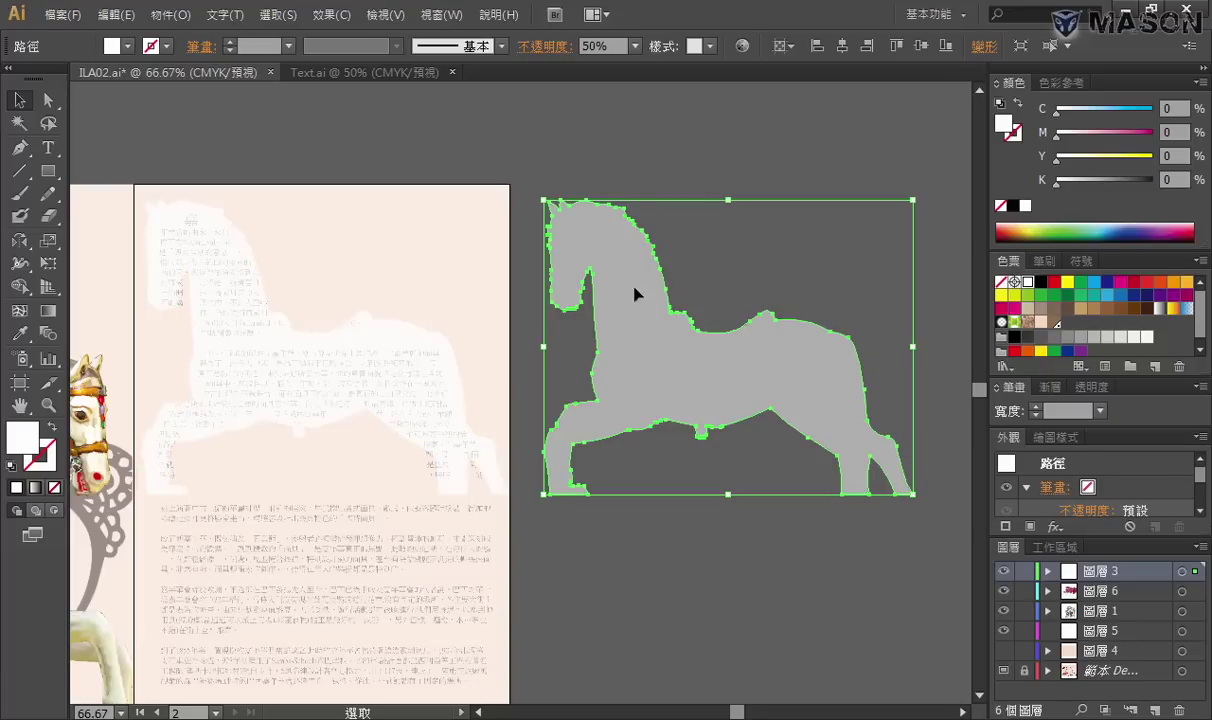
left_click(1003, 651)
left_click(305, 358)
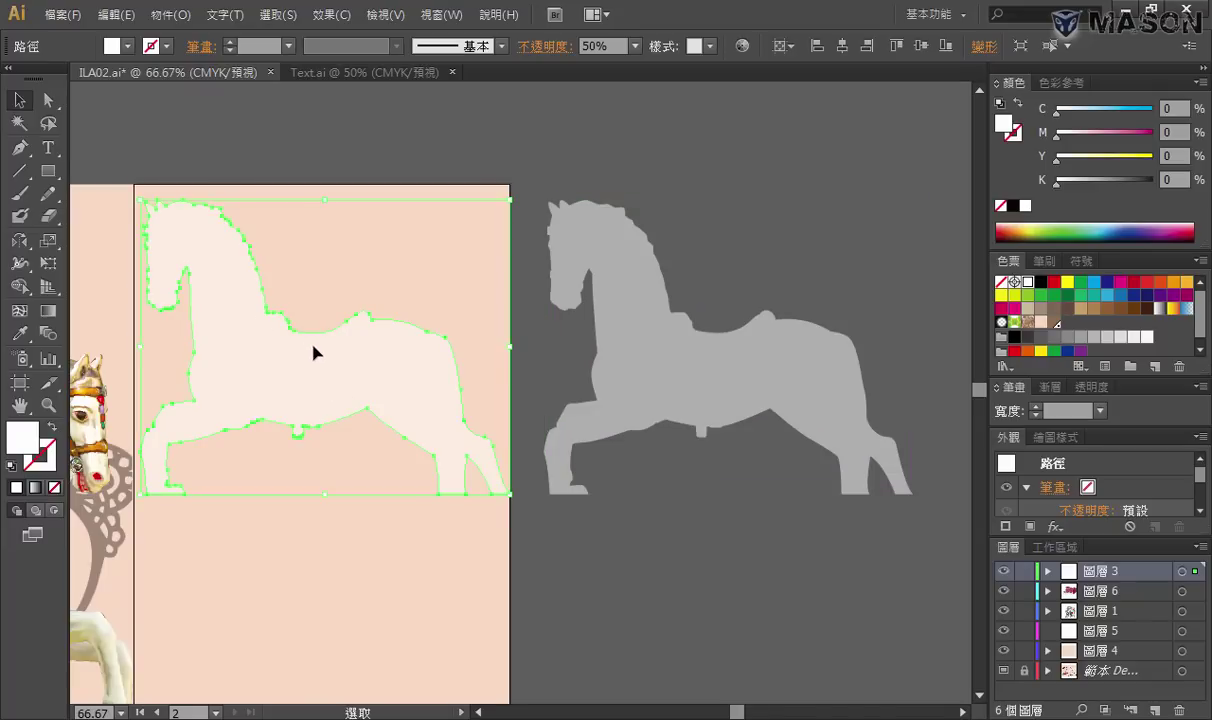
left_click(697, 296)
left_click(652, 332)
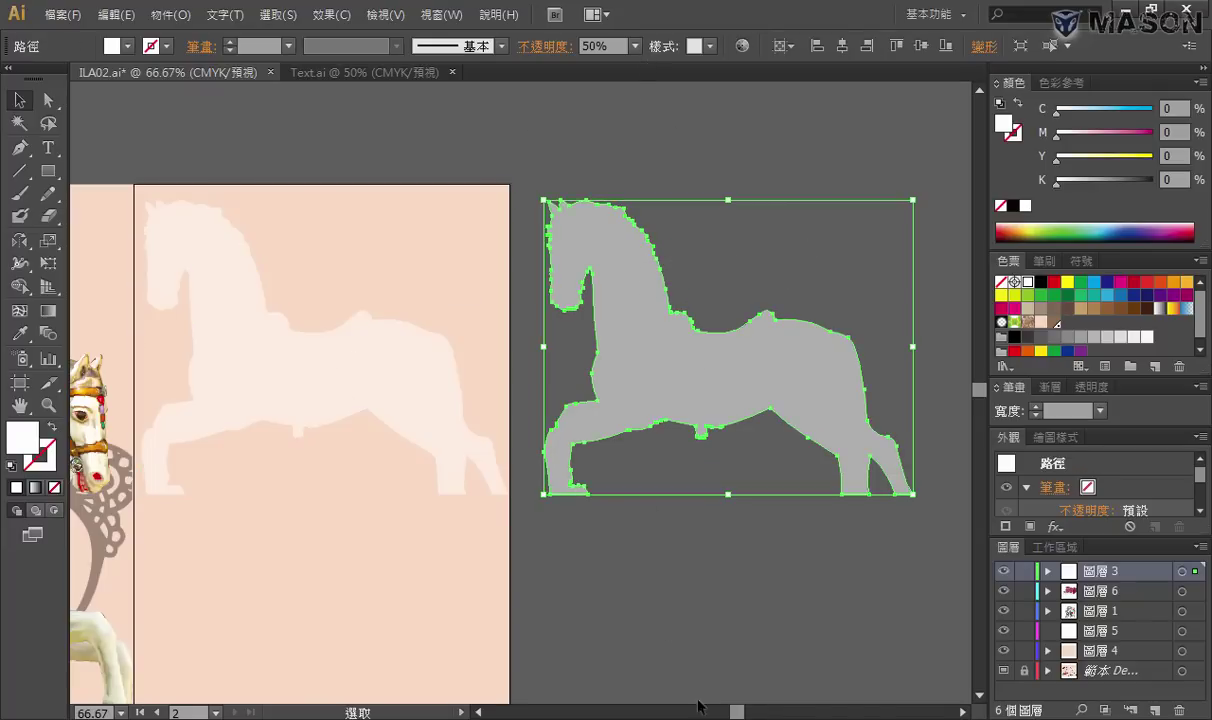
Copy the entire carnival article from the Notepad Text.txt file and return to Illustrator
key("alt+Tab")
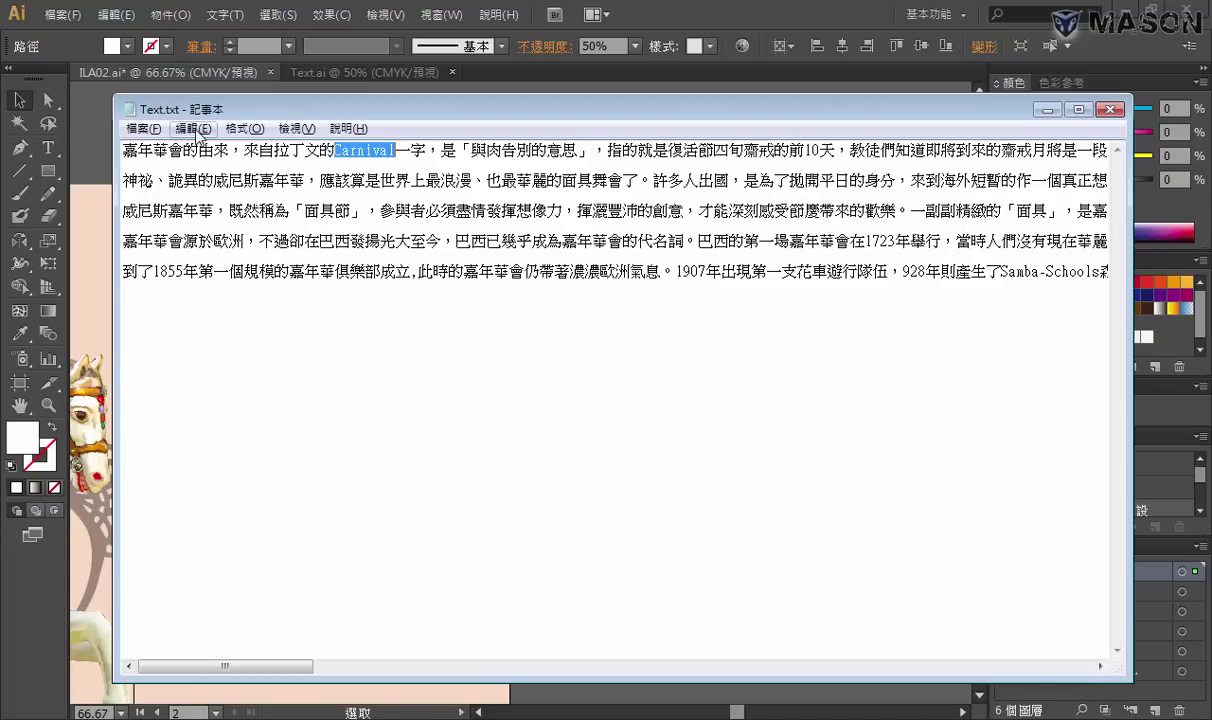
left_click(194, 129)
left_click(197, 137)
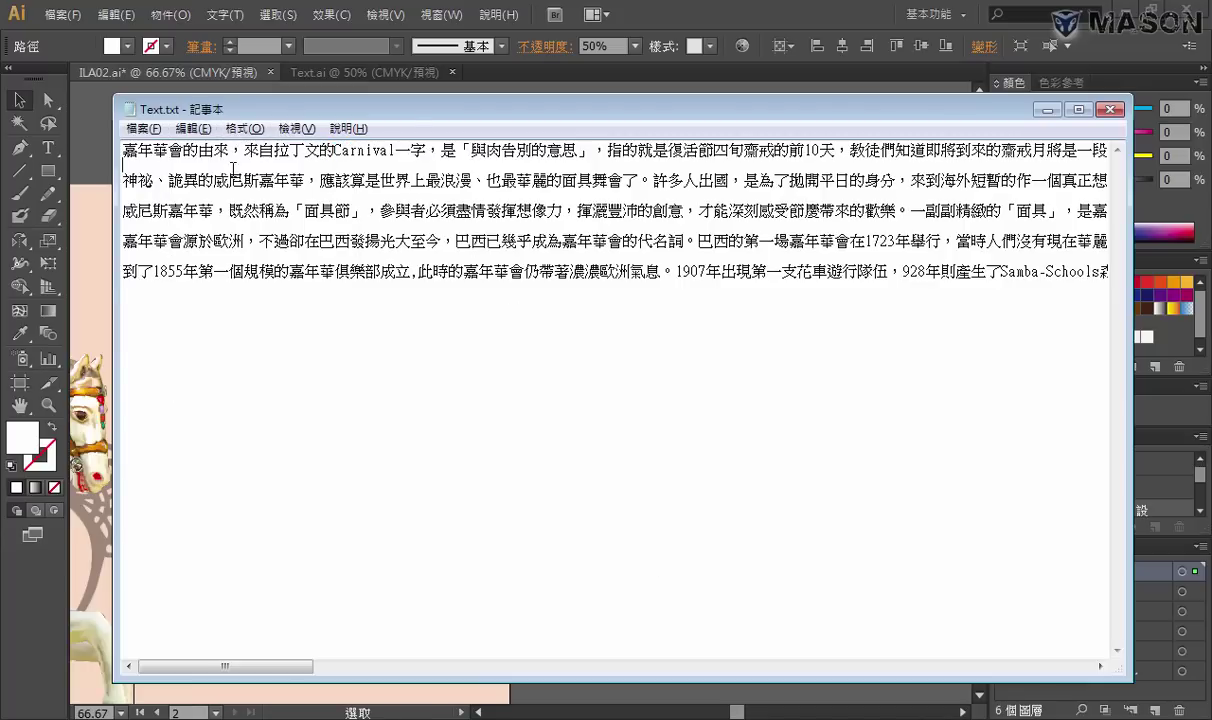
key("ctrl+a")
right_click(257, 153)
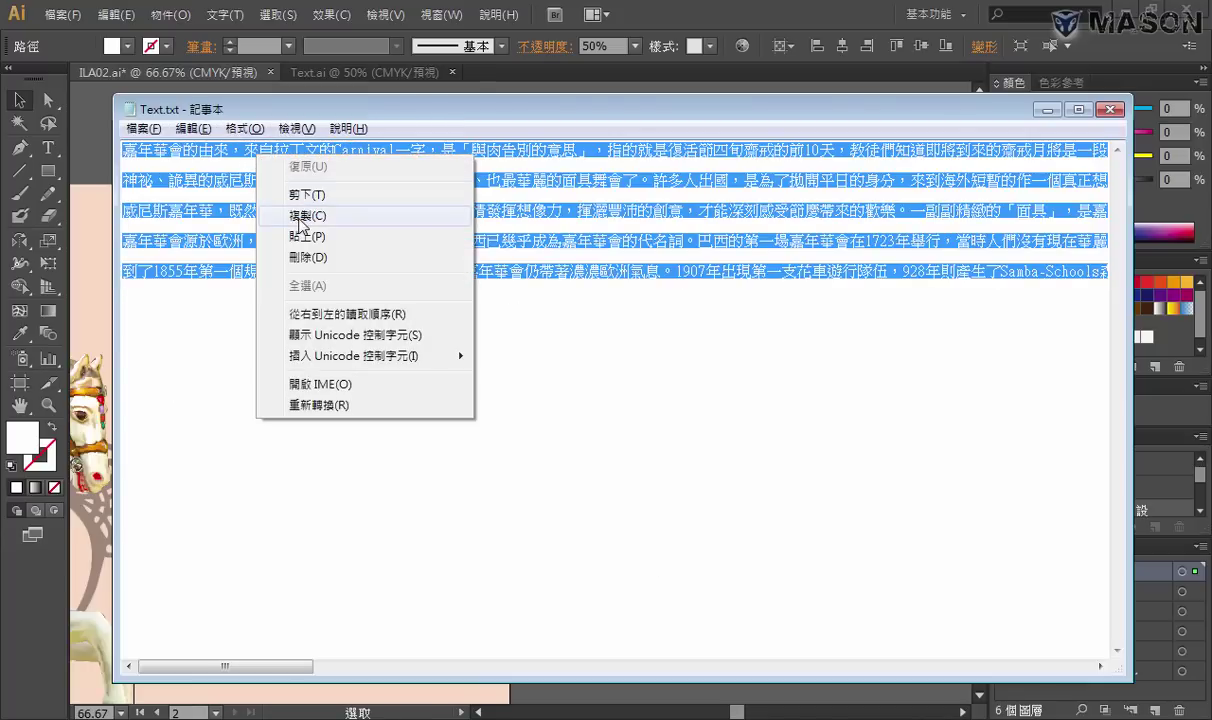
left_click(300, 208)
left_click(815, 15)
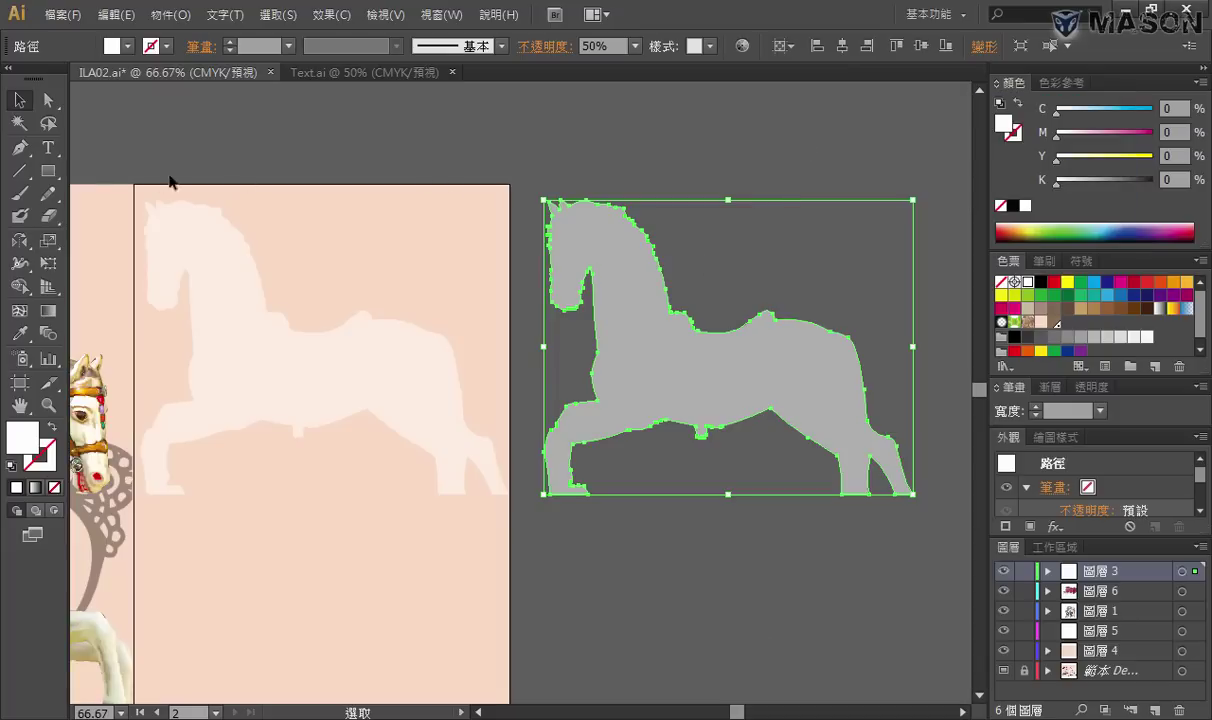
Turn the grey horse copy into an Area Type shape and paste the carnival article into it
left_click(50, 150)
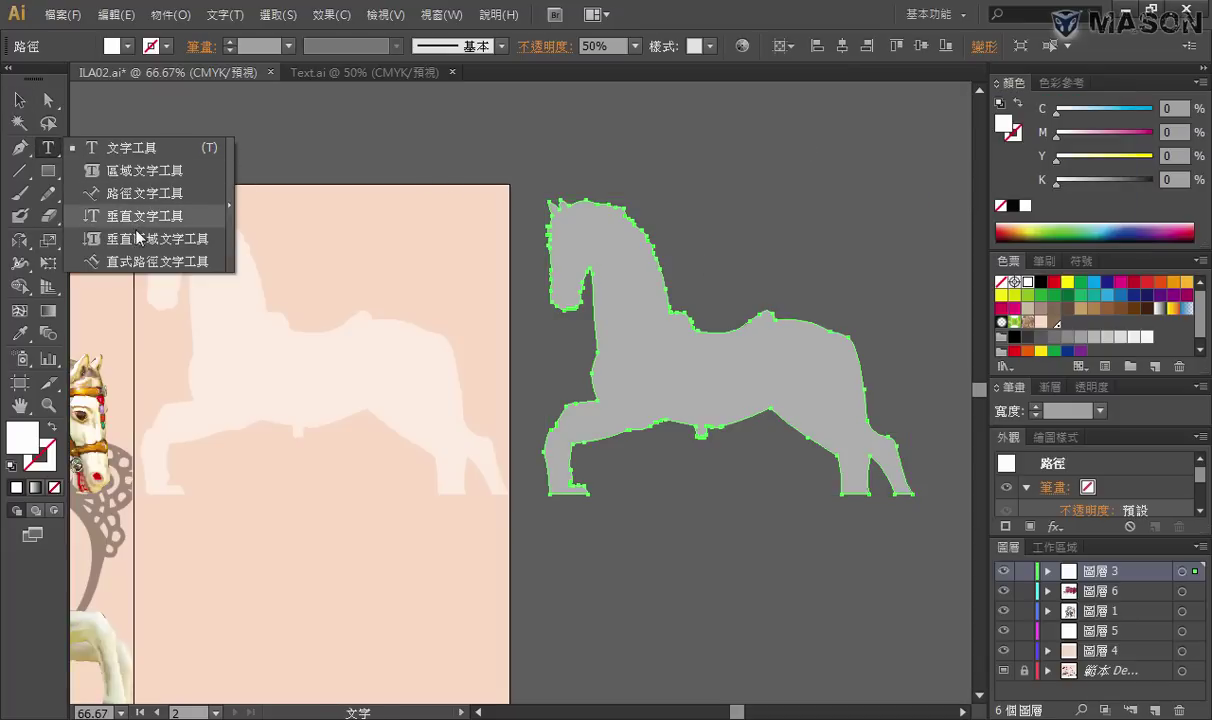
left_click(146, 171)
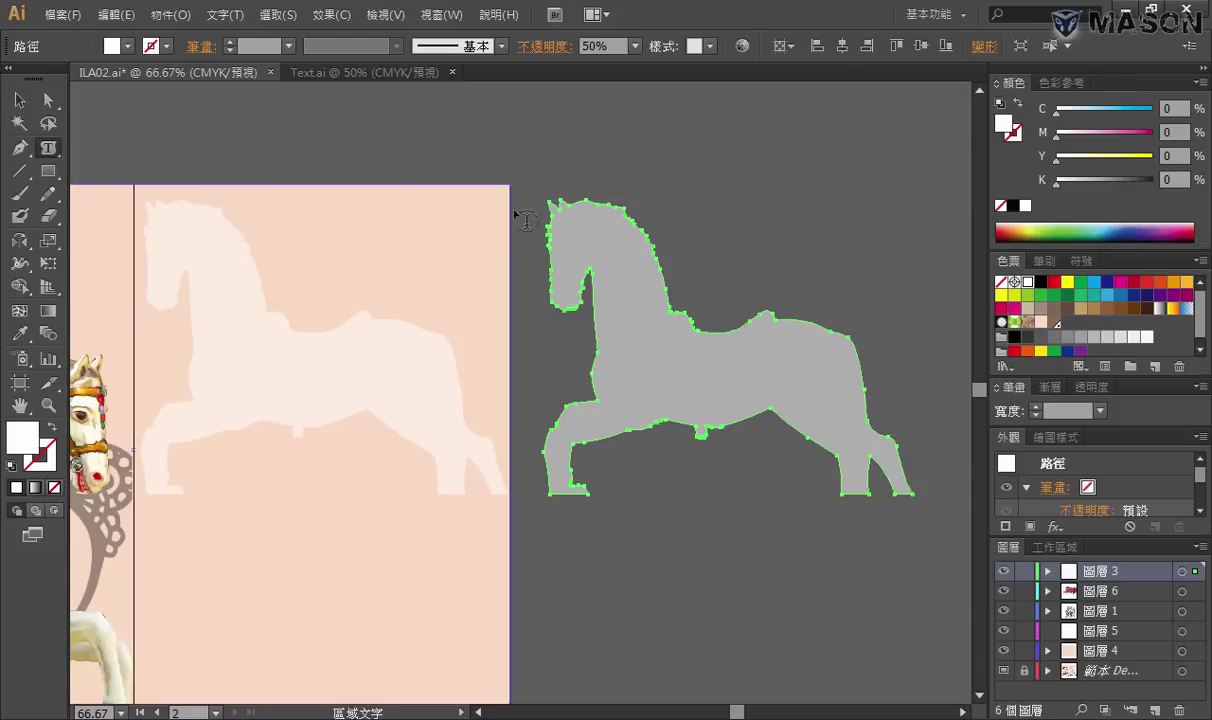
left_click(579, 221)
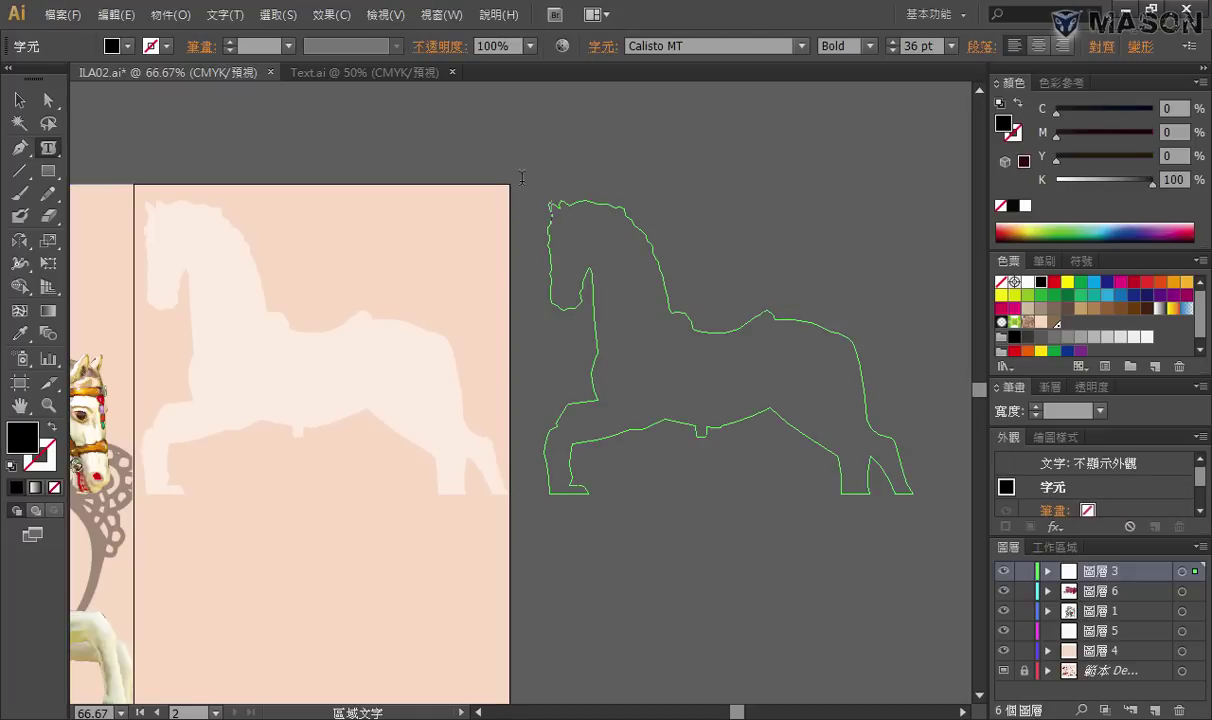
key("Escape")
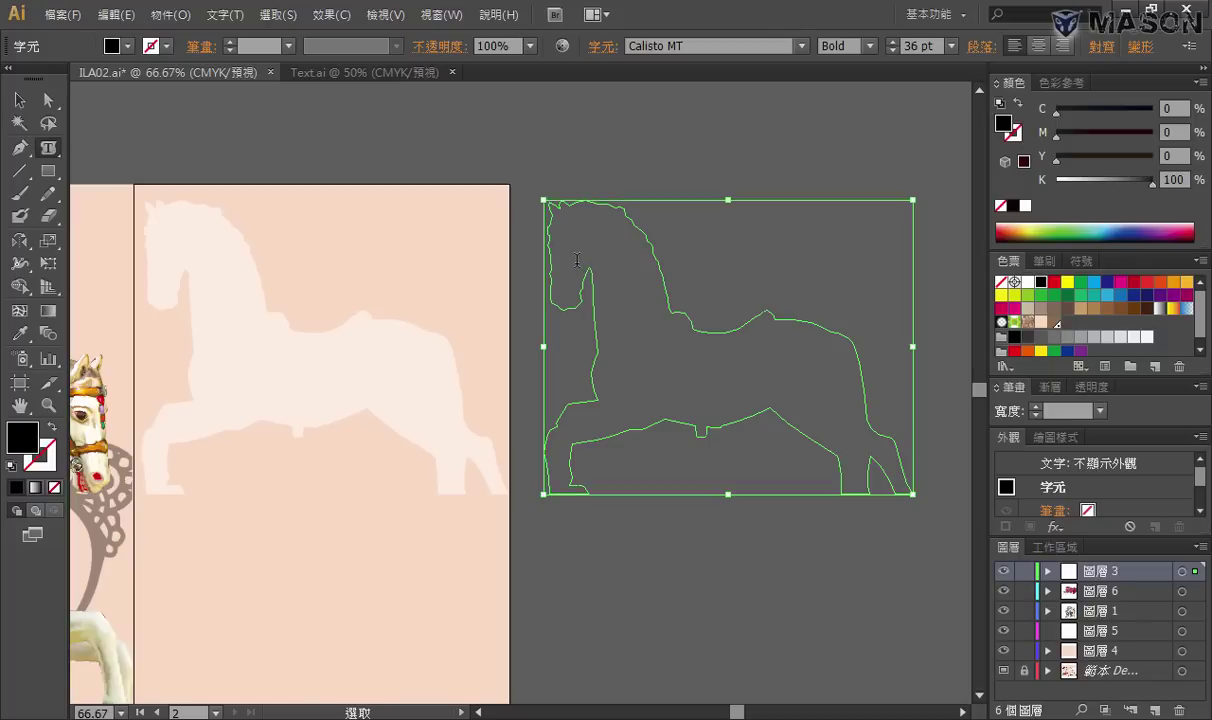
key("ctrl+shift+a")
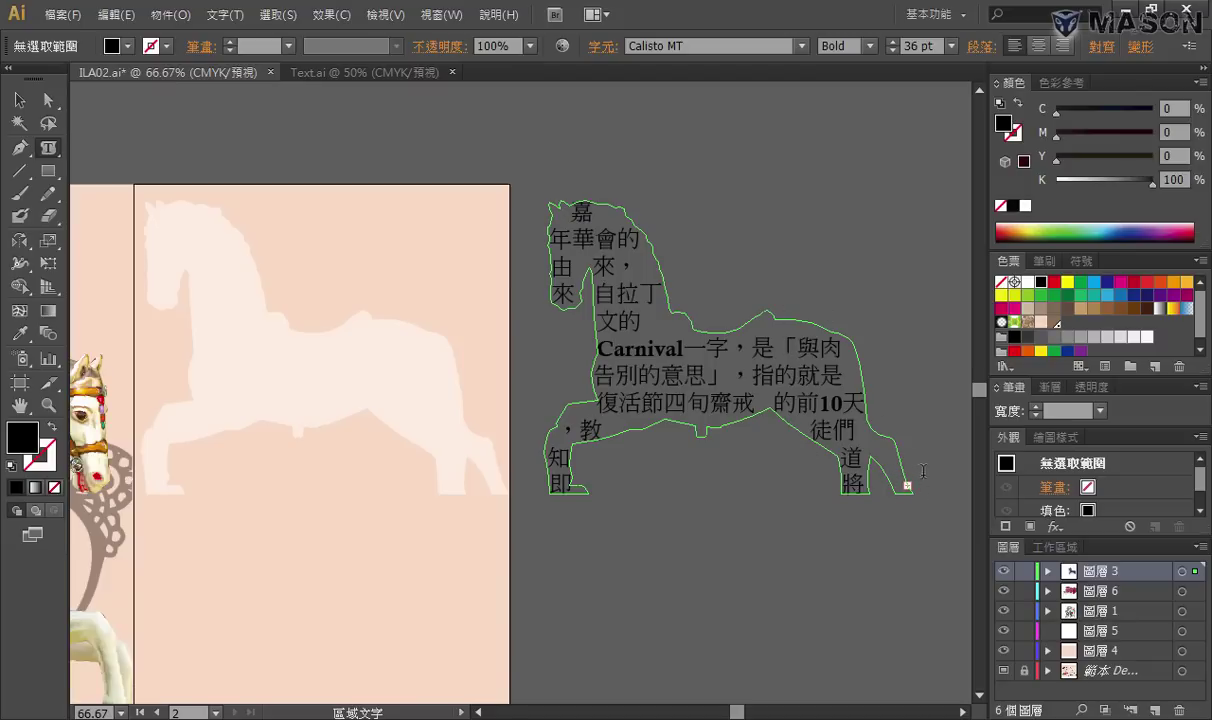
Select all the article text inside the horse shape
left_click(722, 393, "ctrl")
left_click(722, 393)
key("ctrl+a")
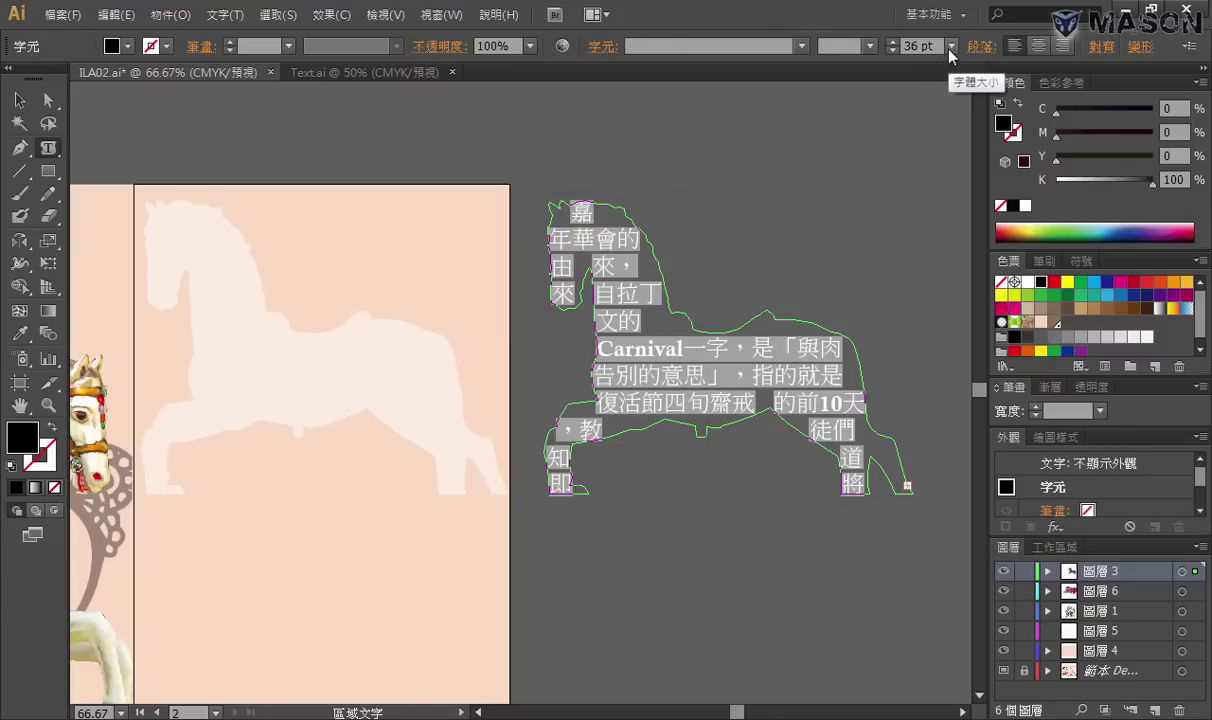
left_click(950, 50)
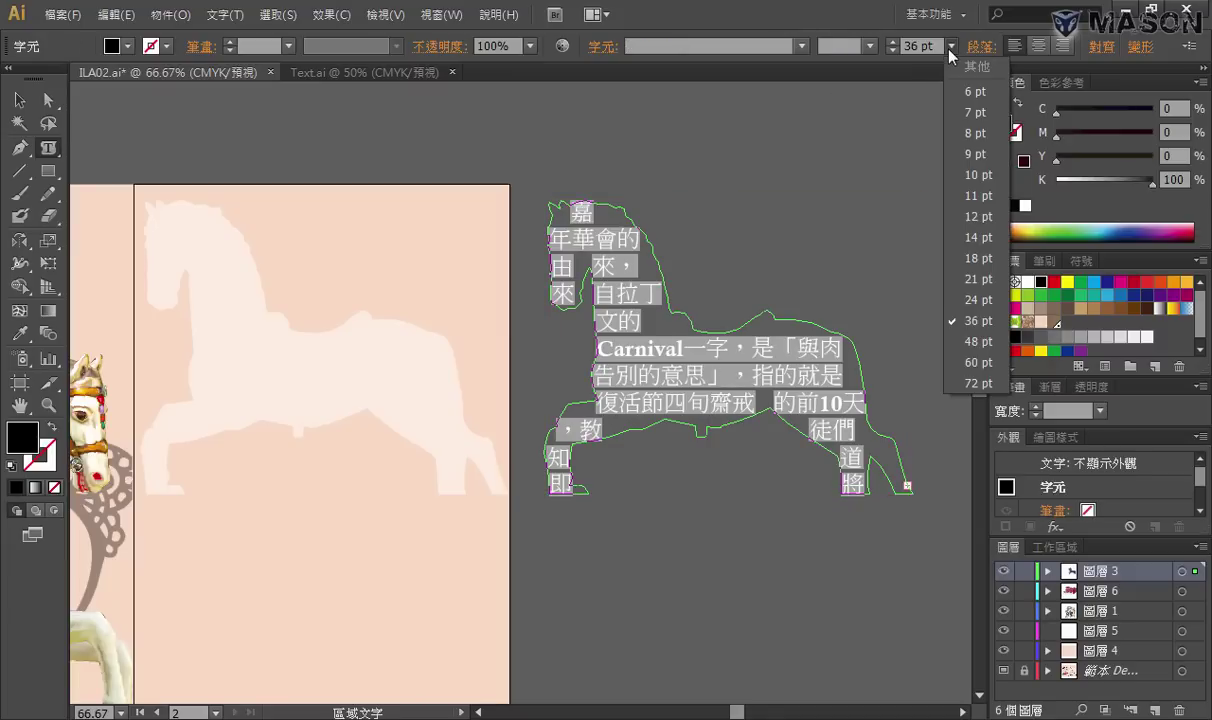
Set the horse text size to 16 pt
left_click(985, 244)
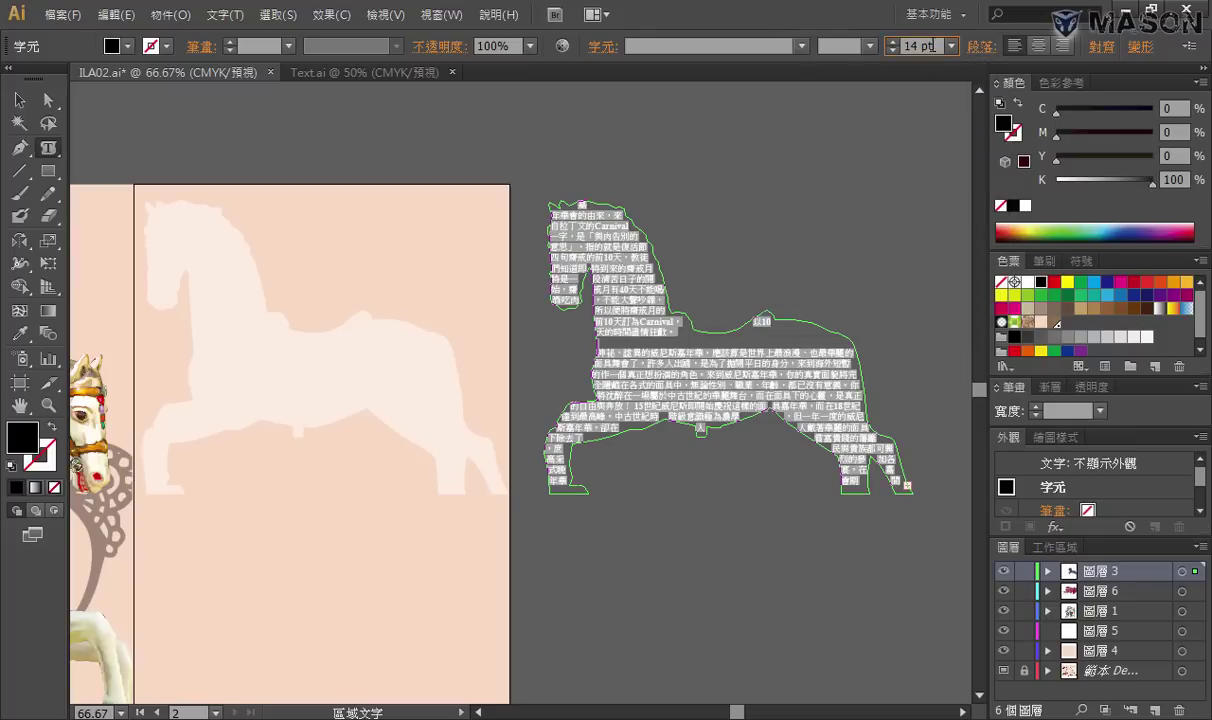
type("16")
key("Return")
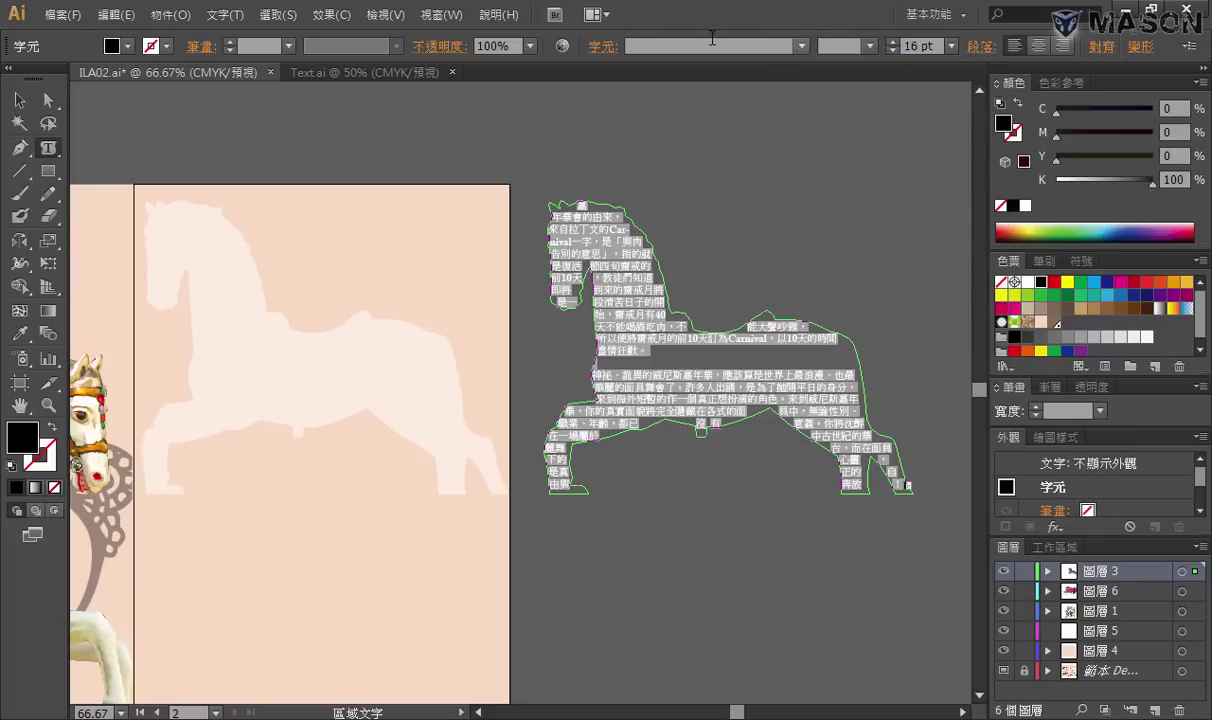
Set the horse text typeface to 新細明體 and deselect it
left_click(803, 47)
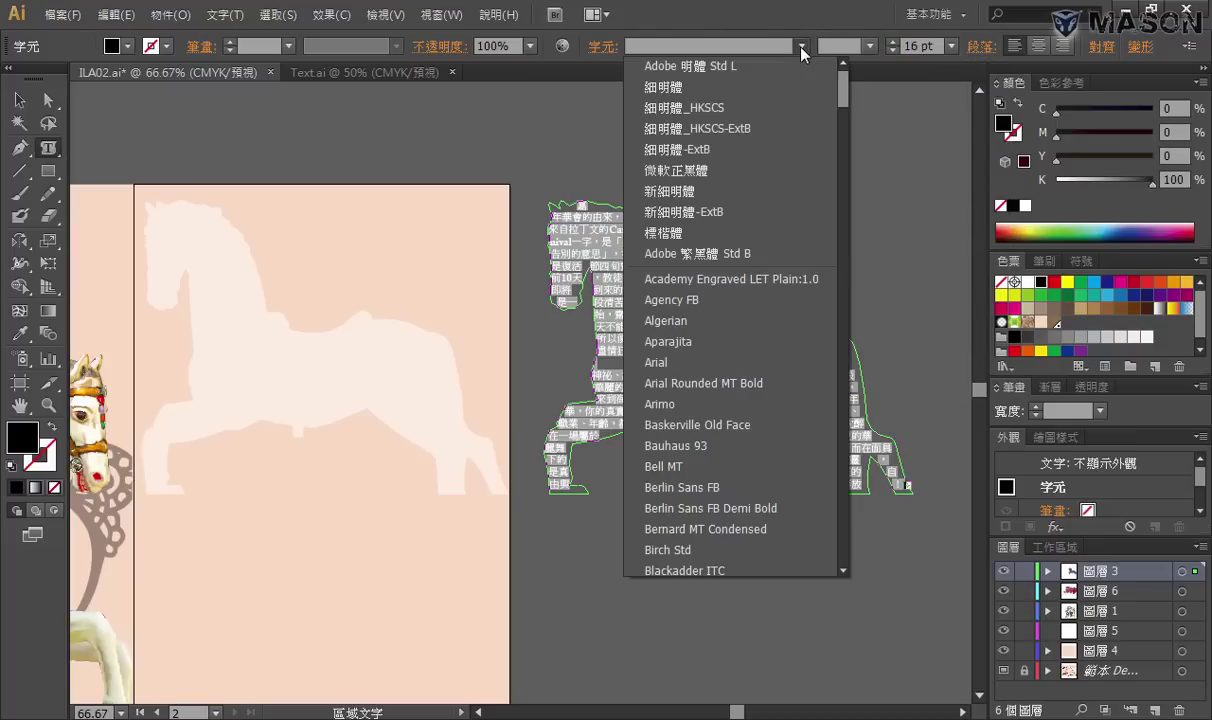
left_click(758, 88)
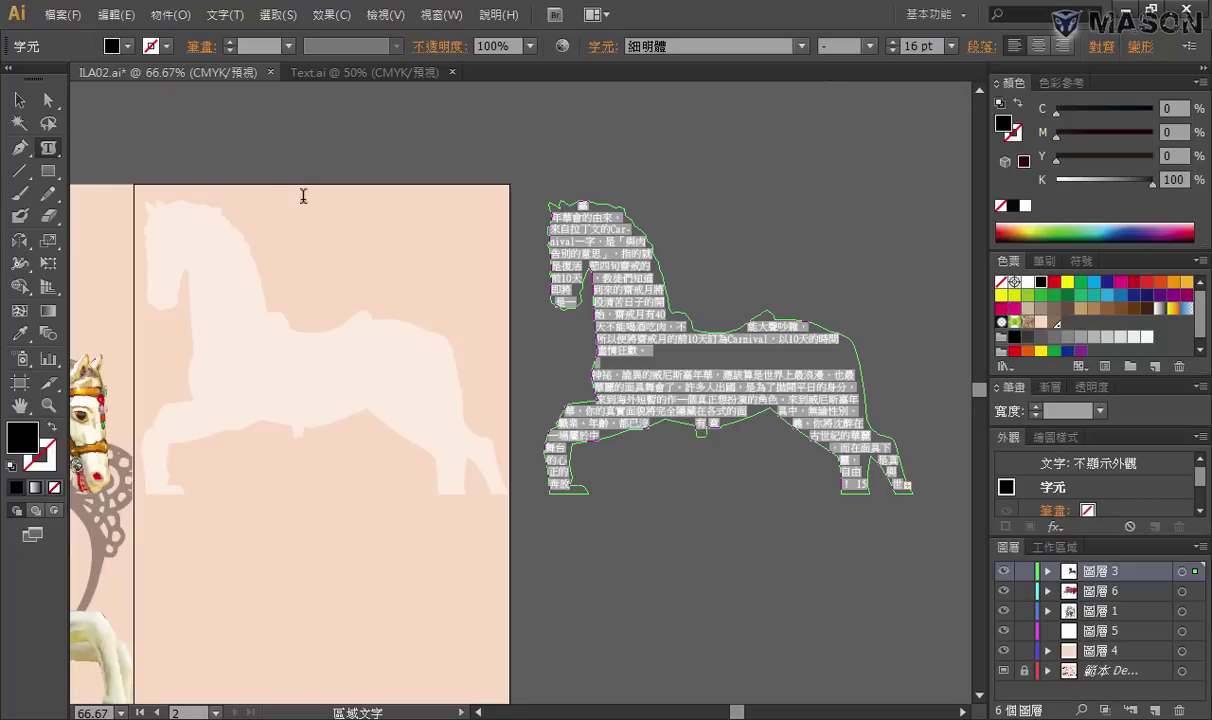
left_click(19, 100)
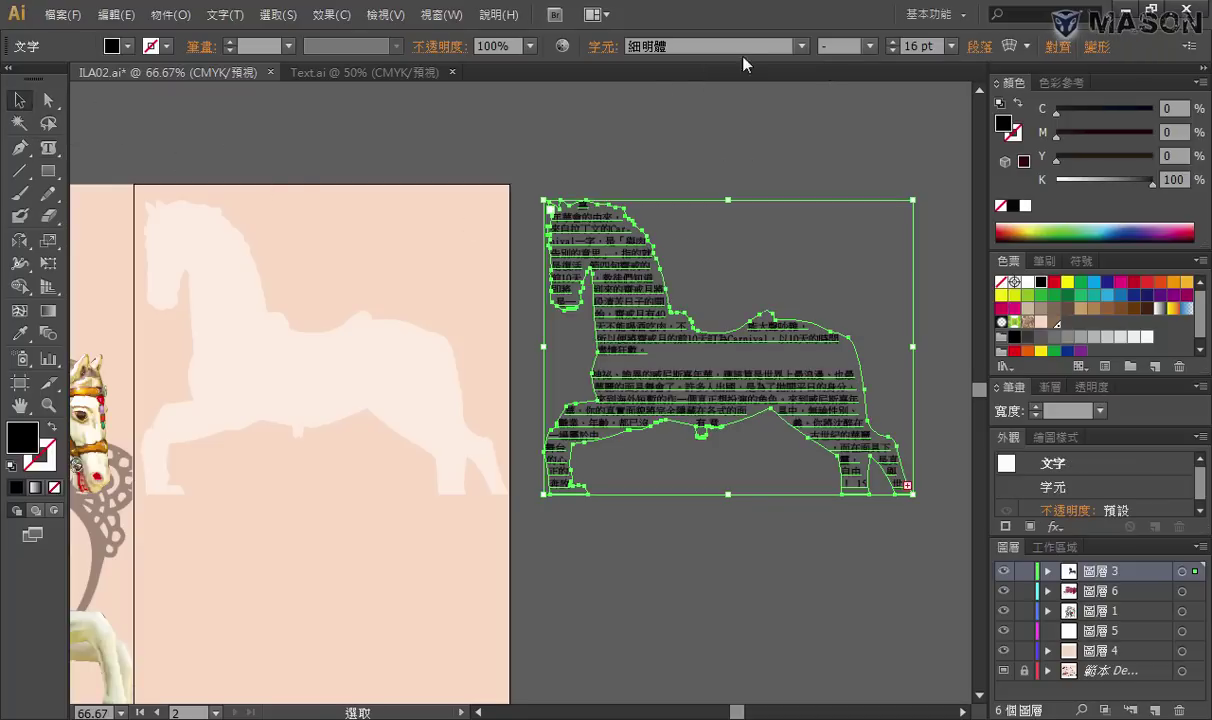
left_click(796, 50)
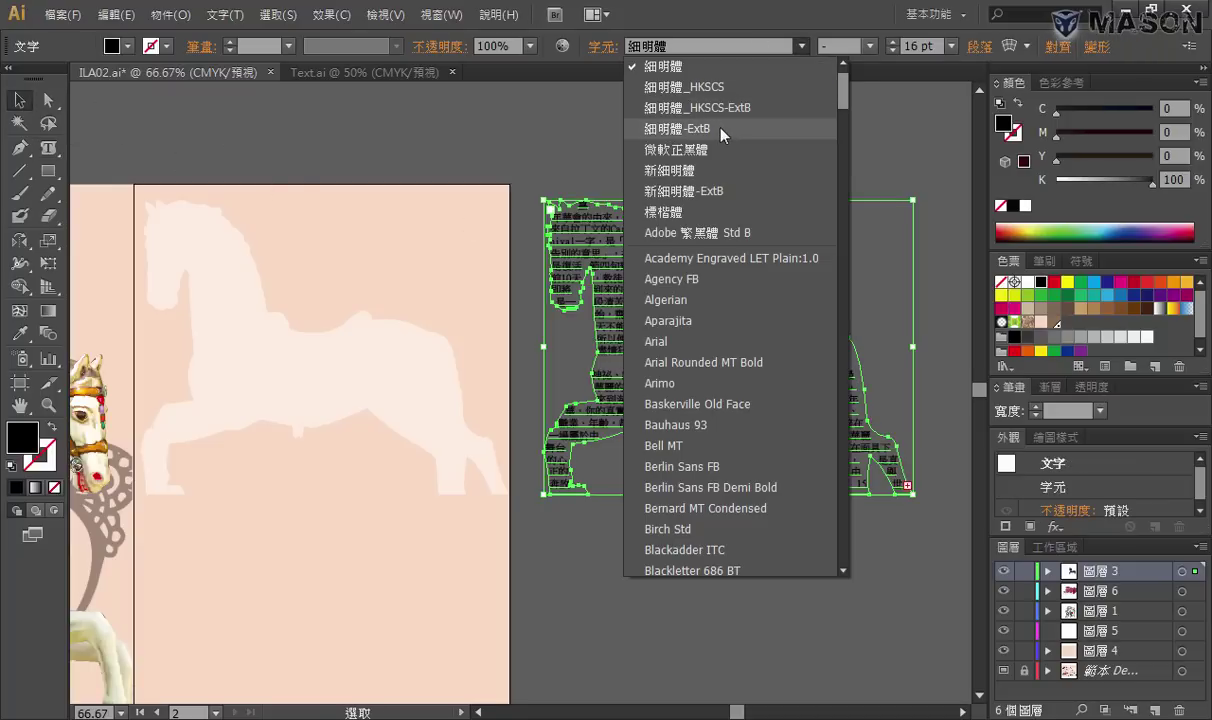
left_click(670, 170)
left_click(447, 264)
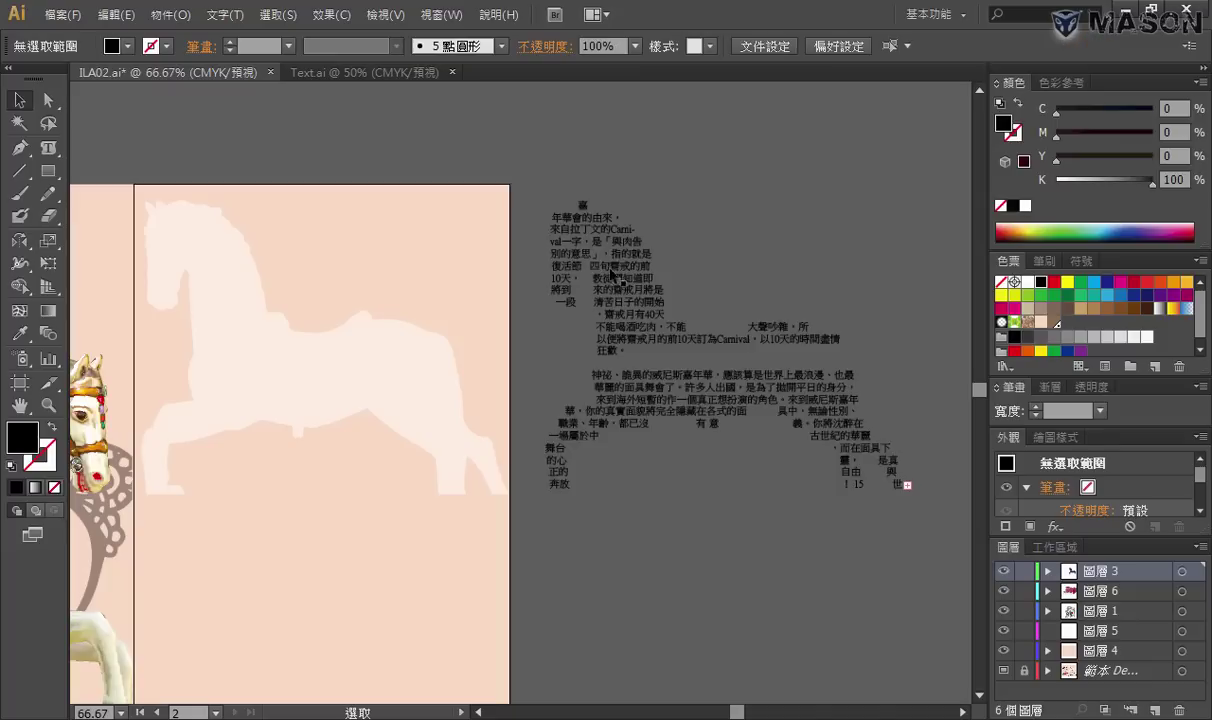
Align the horse text over the white silhouette using Outline view, then shrink it slightly to fit
left_click_drag(612, 268, 232, 270)
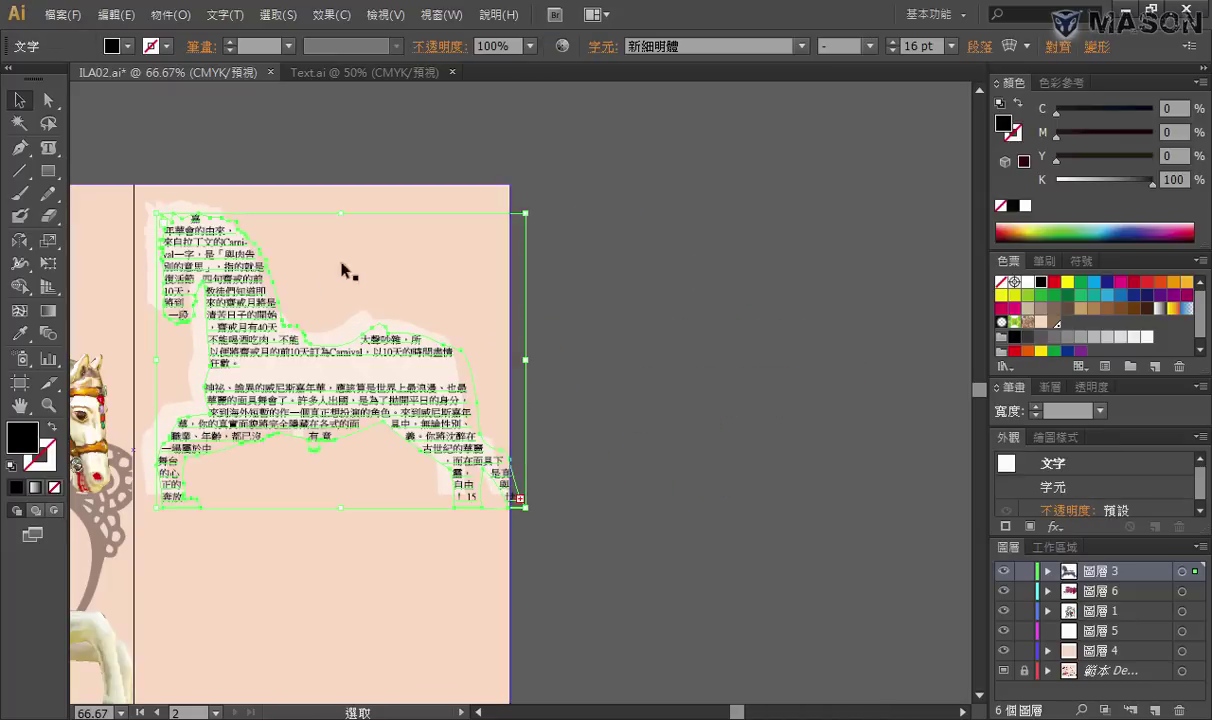
key("ctrl+1")
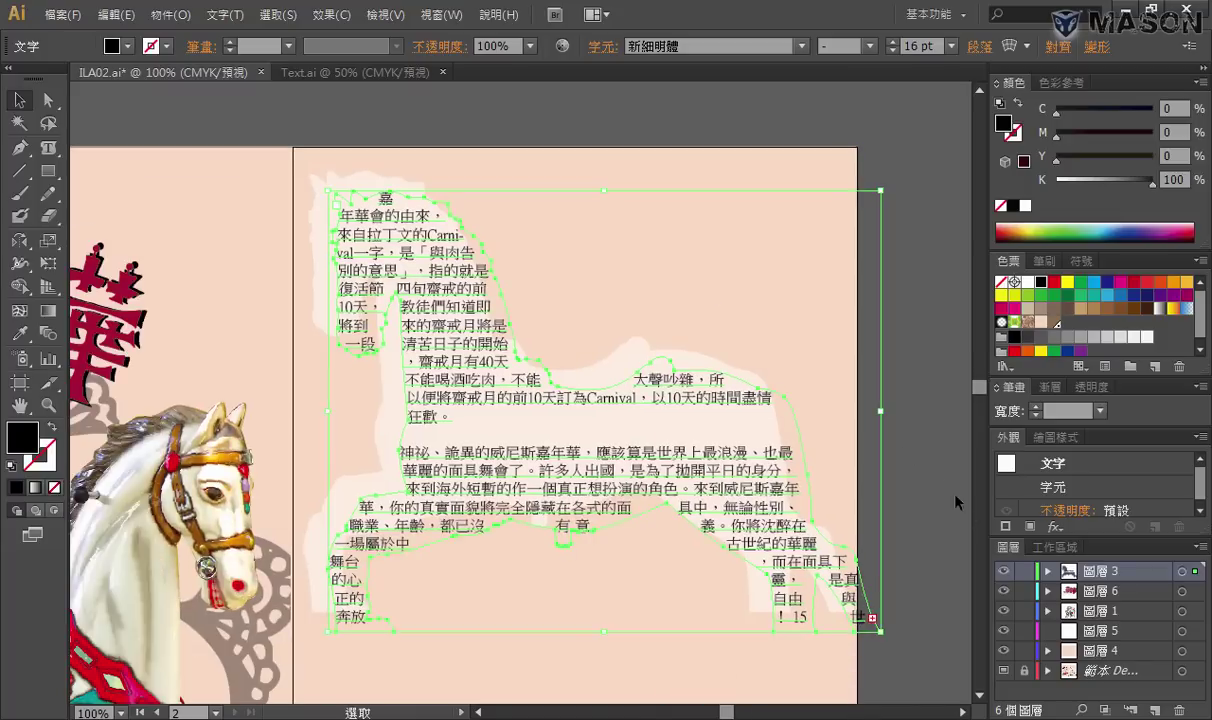
key("ctrl+y")
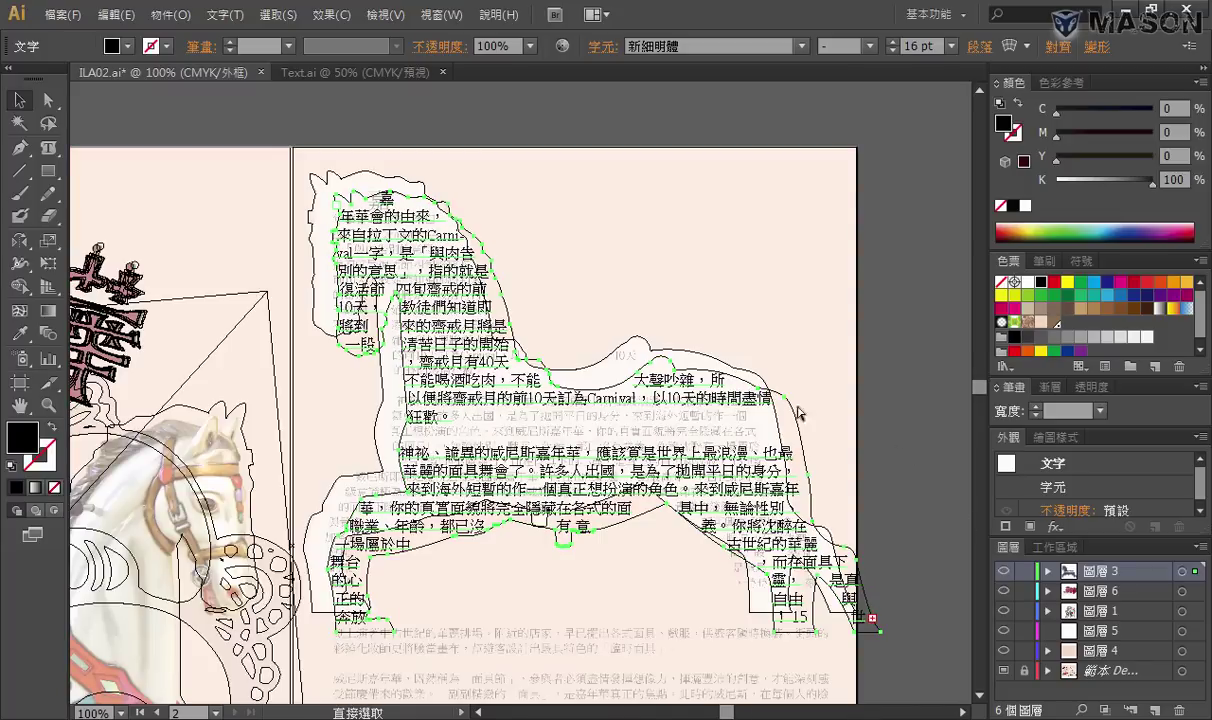
left_click_drag(418, 225, 410, 220)
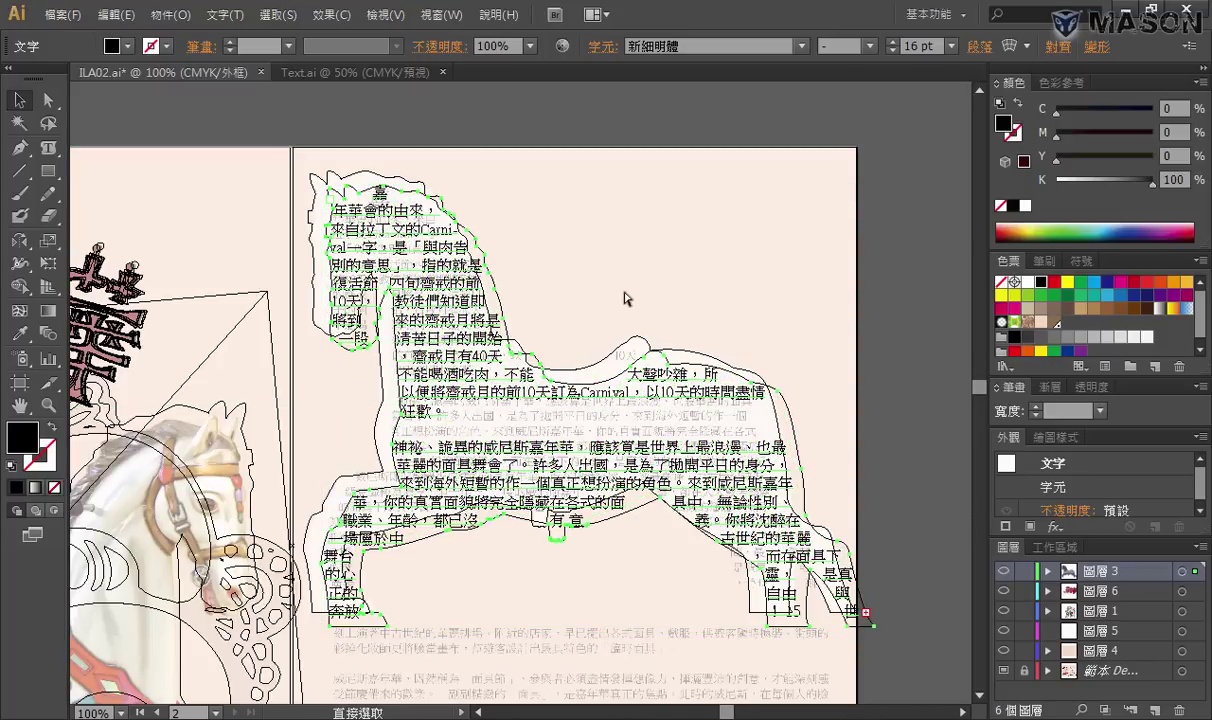
key("ctrl+y")
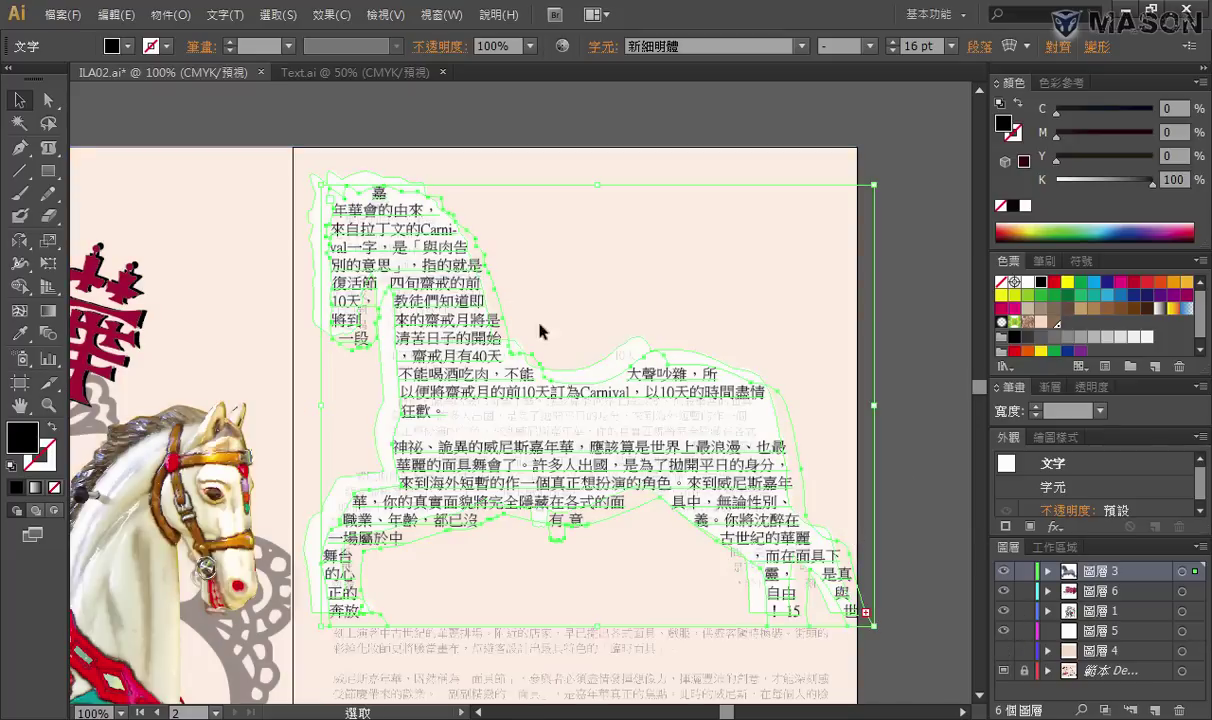
left_click_drag(432, 234, 426, 234)
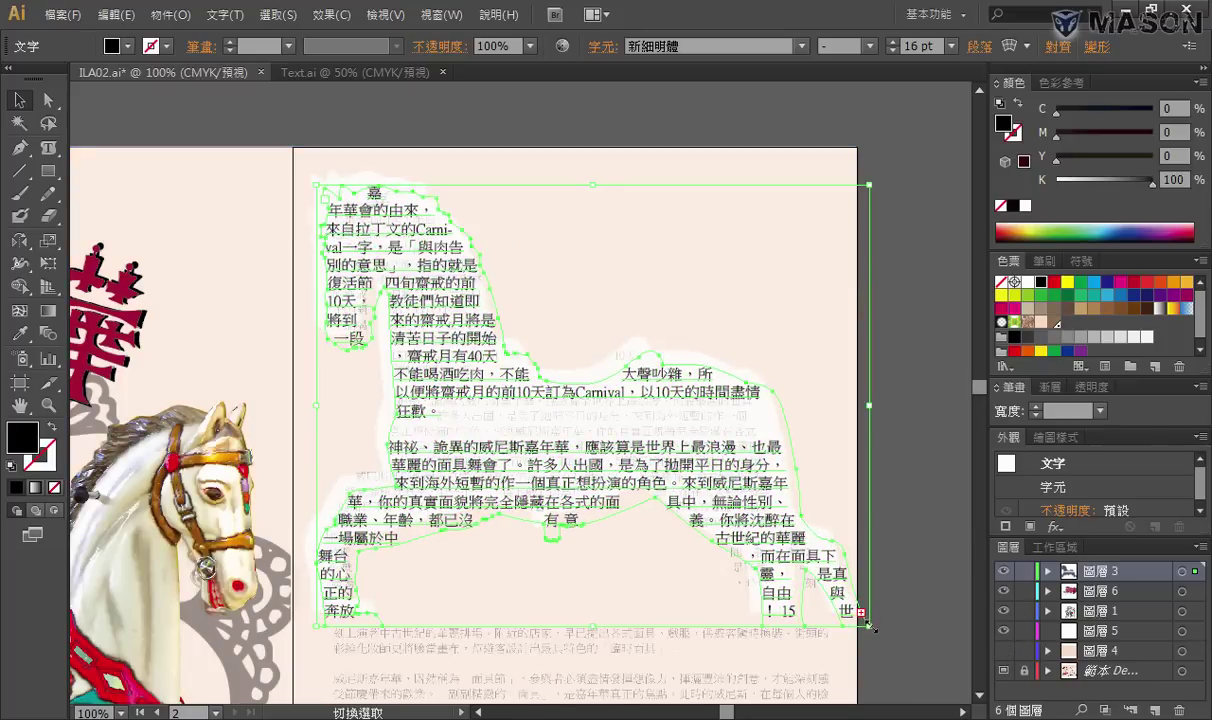
left_click_drag(870, 625, 851, 612)
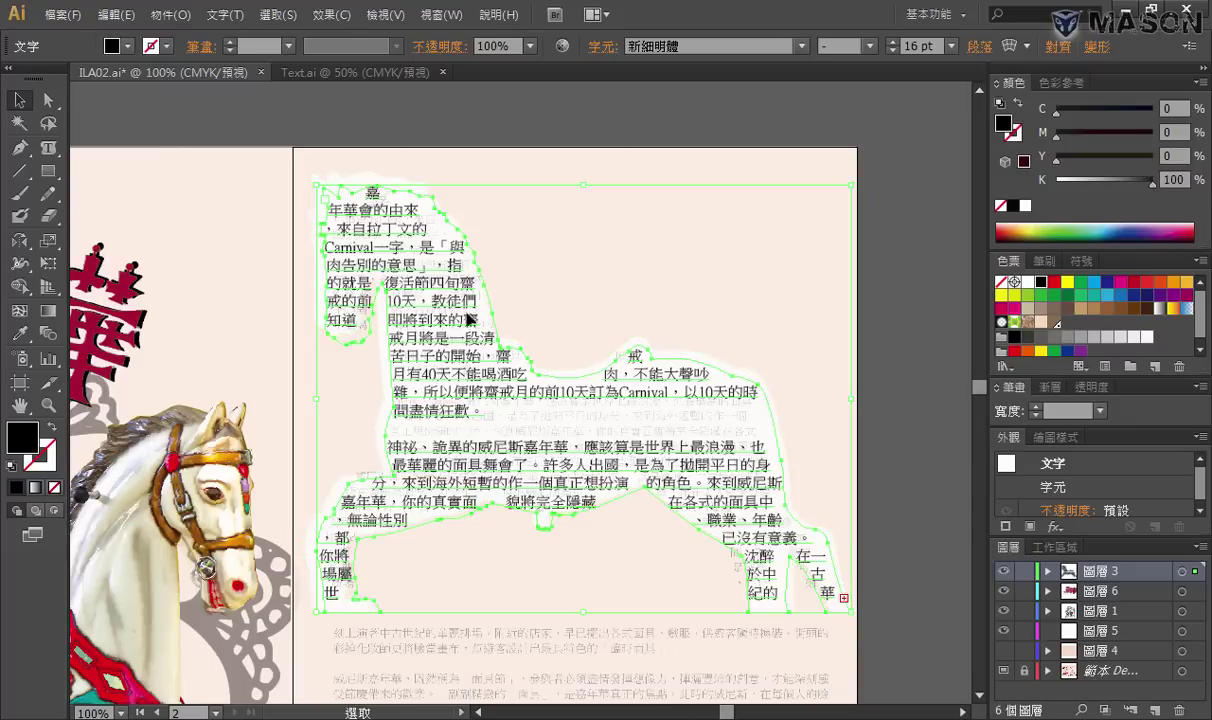
Load the horse text's overflow from its out-port and draw a threaded rectangular text box below the horse
scroll(679, 397, "down", 3)
scroll(630, 318, "down", 2)
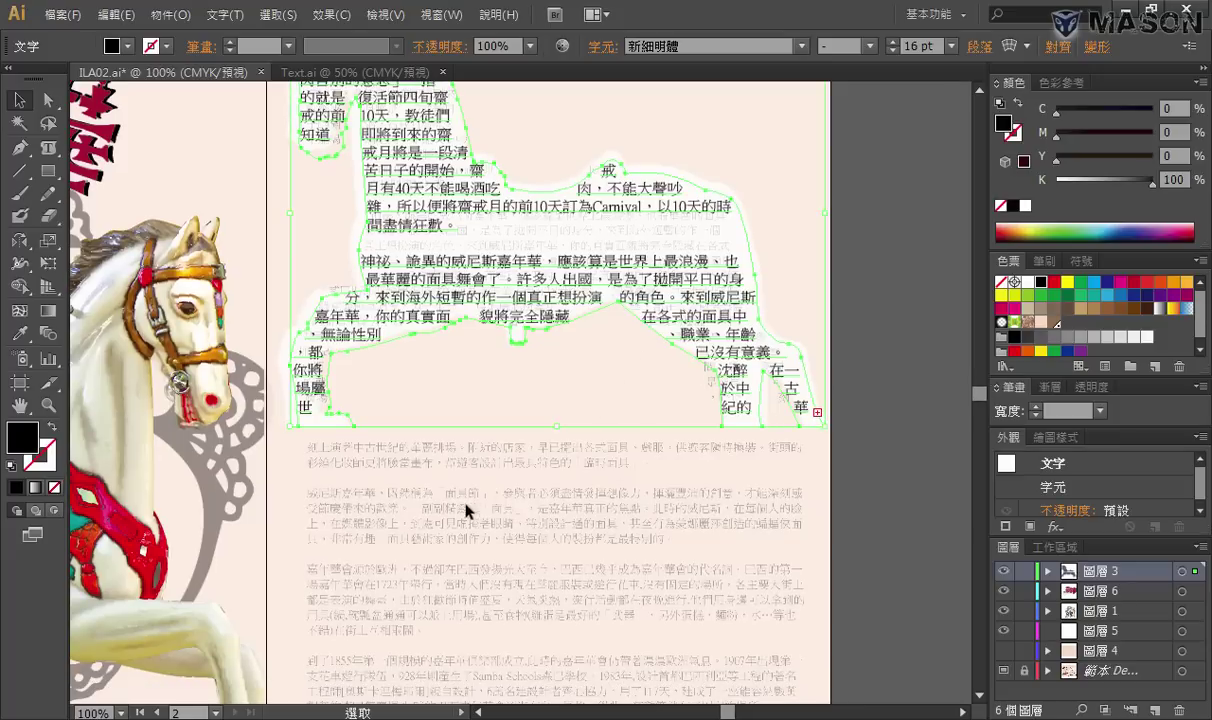
scroll(541, 395, "down", 1)
scroll(552, 388, "down", 3)
scroll(618, 355, "up", 2)
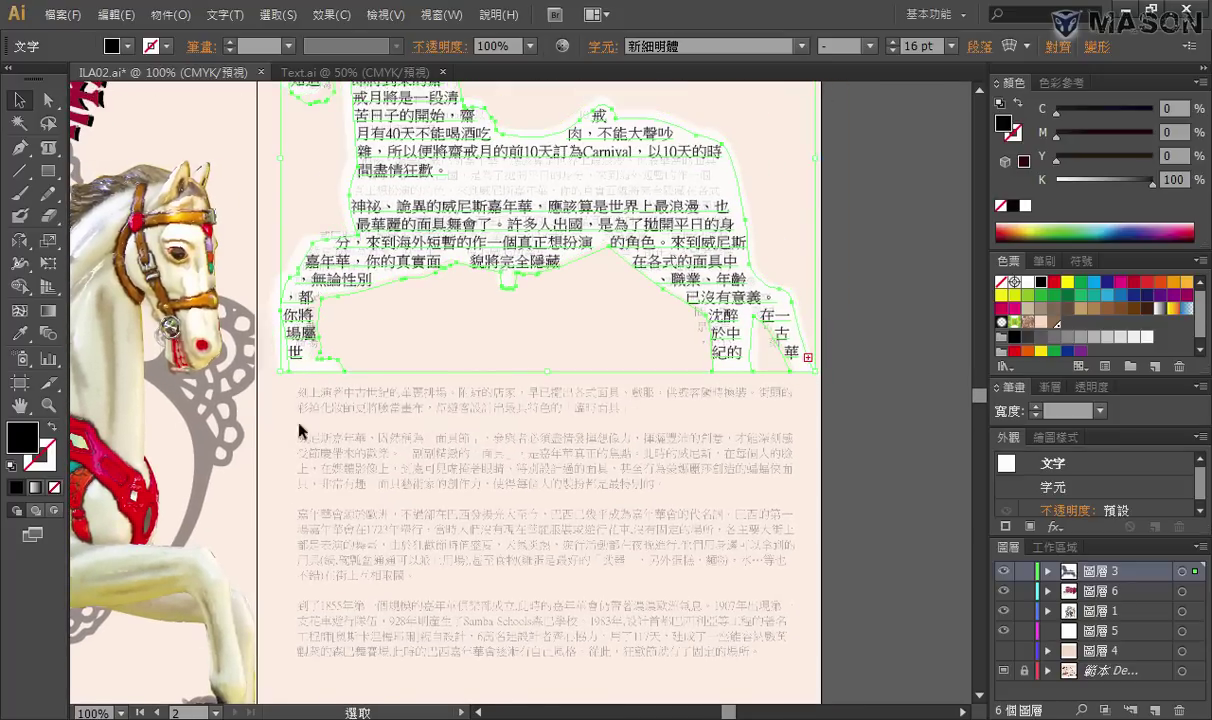
scroll(471, 410, "up", 2)
scroll(503, 541, "up", 1)
left_click(768, 249)
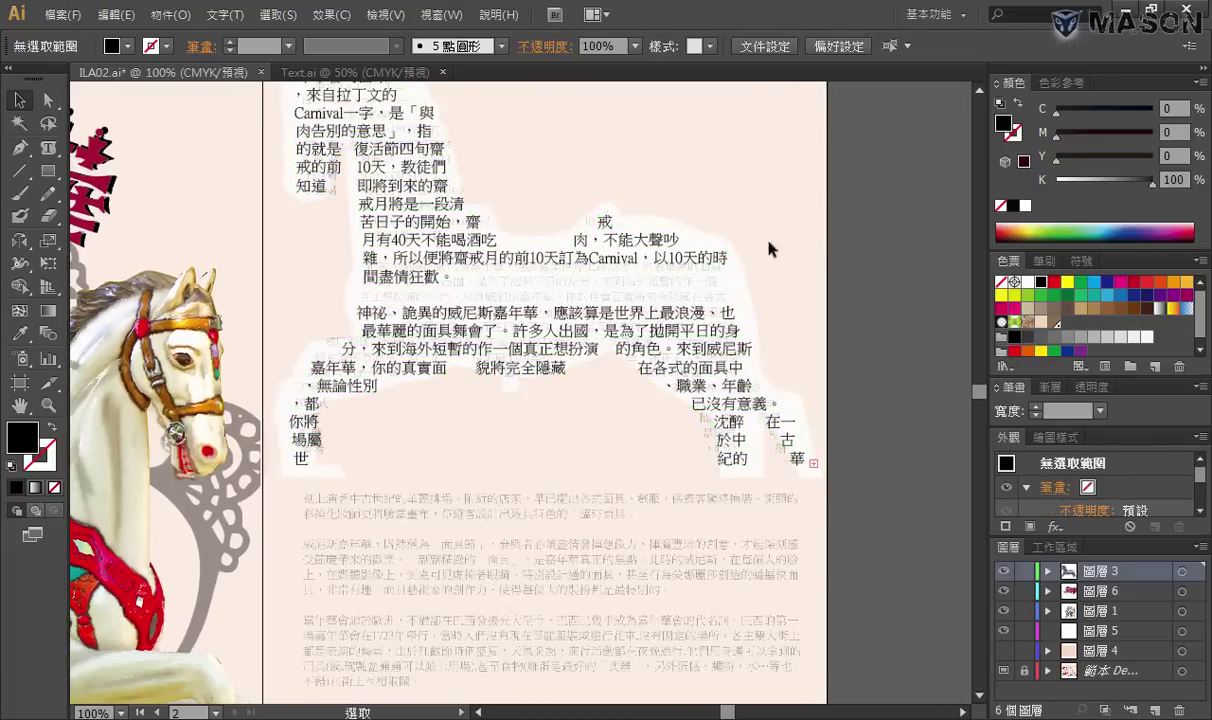
left_click(680, 258)
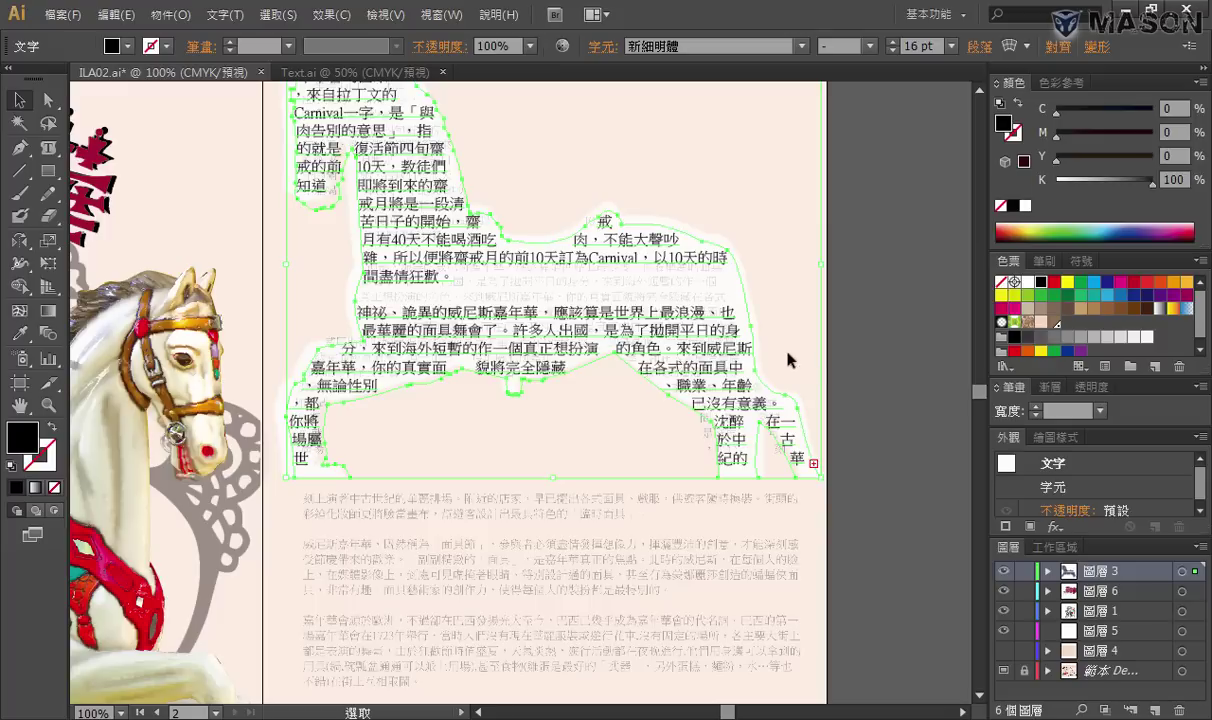
left_click(814, 464)
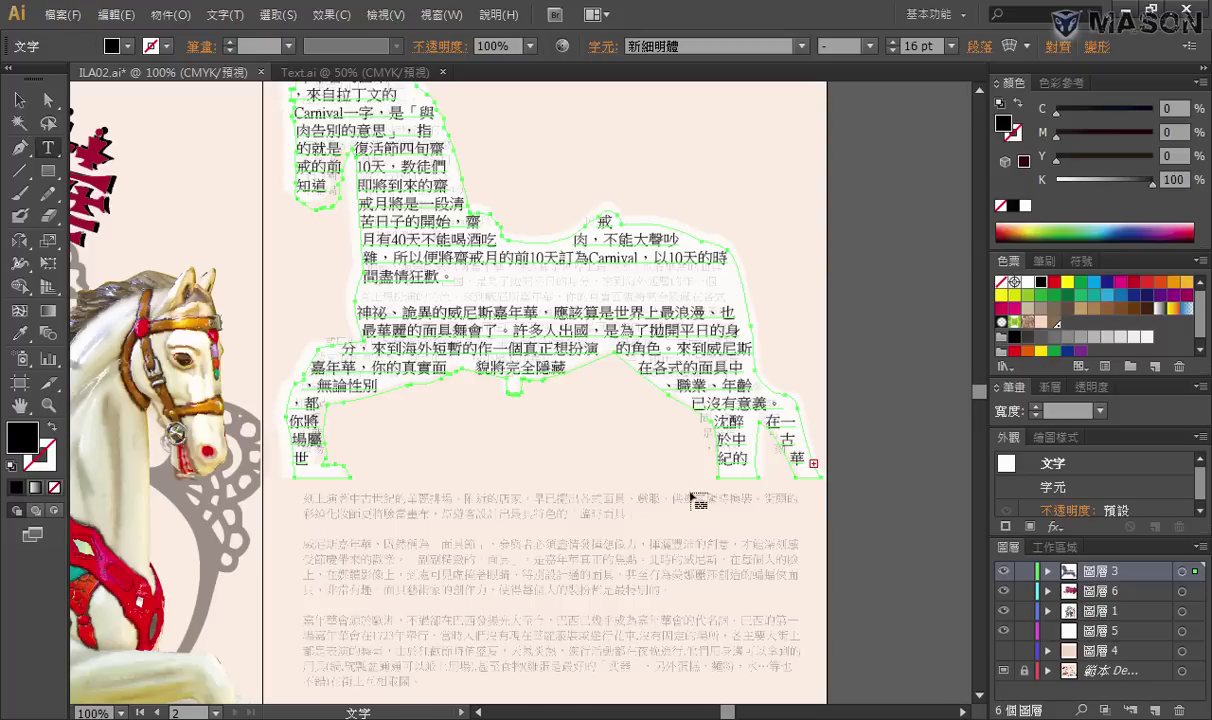
scroll(730, 450, "down", 3)
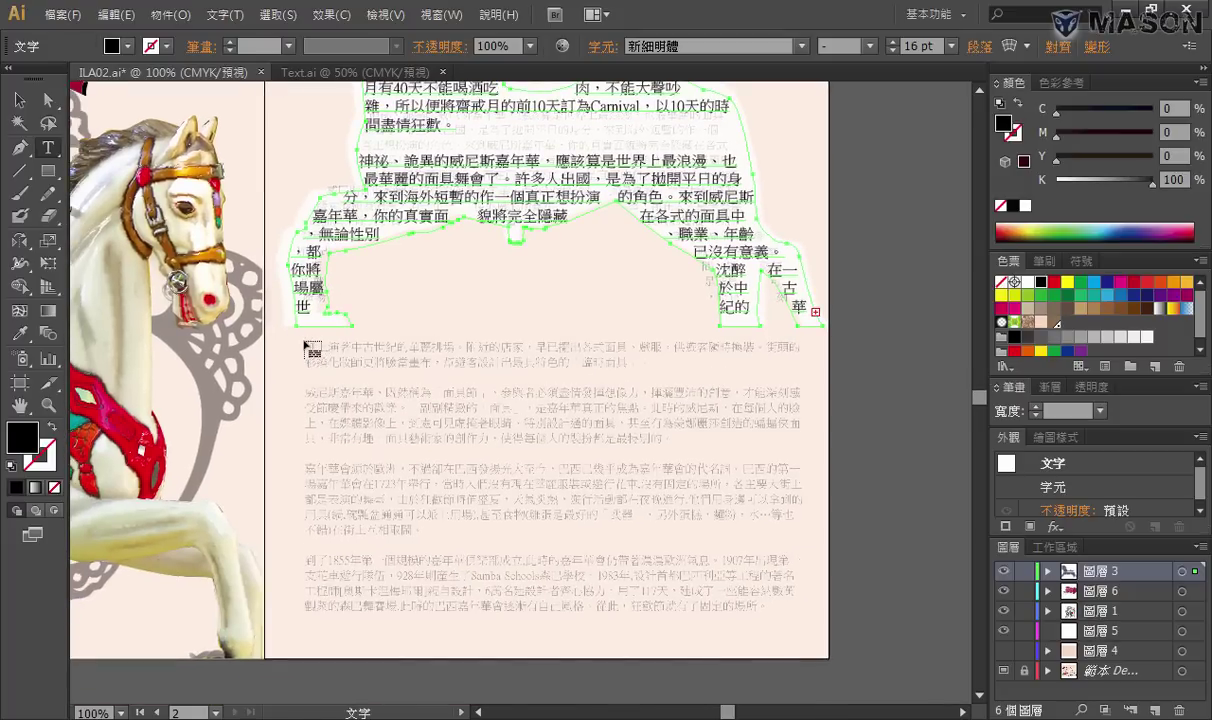
left_click_drag(305, 344, 806, 619)
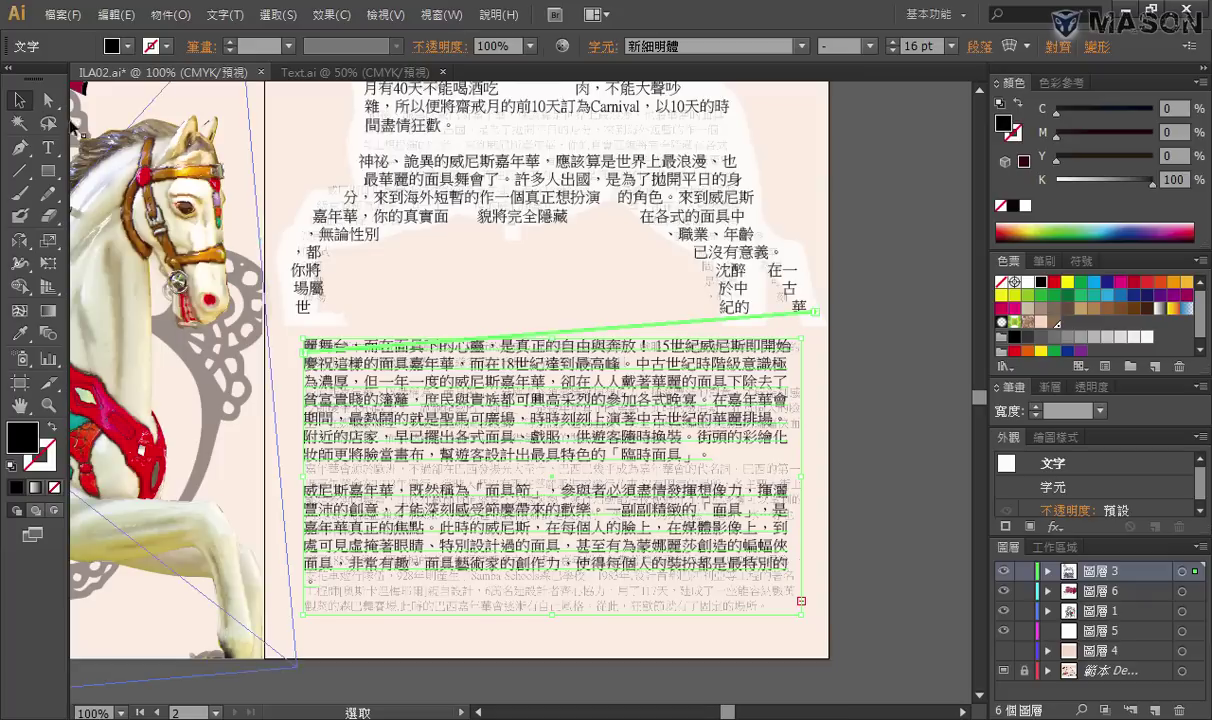
Zoom in on the top of the horse text and enlarge the first character 嘉 to 28 pt
left_click(845, 353)
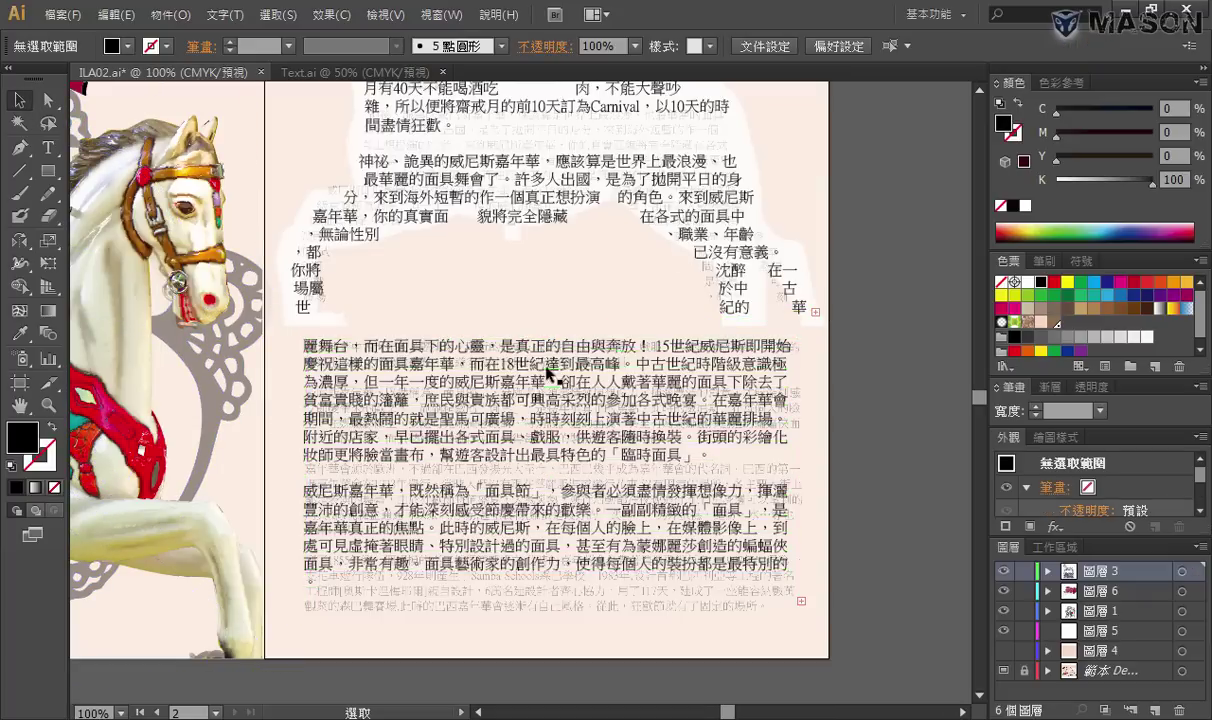
left_click(715, 441, "alt")
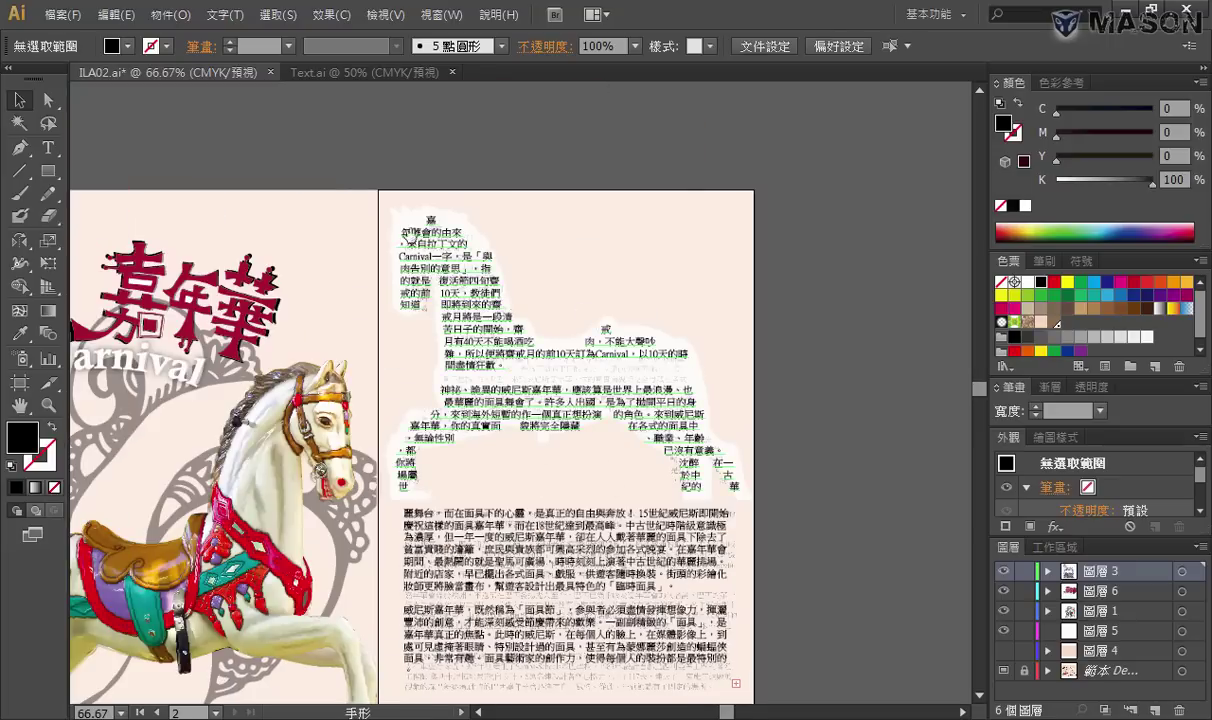
left_click_drag(352, 192, 549, 280)
double_click(447, 337)
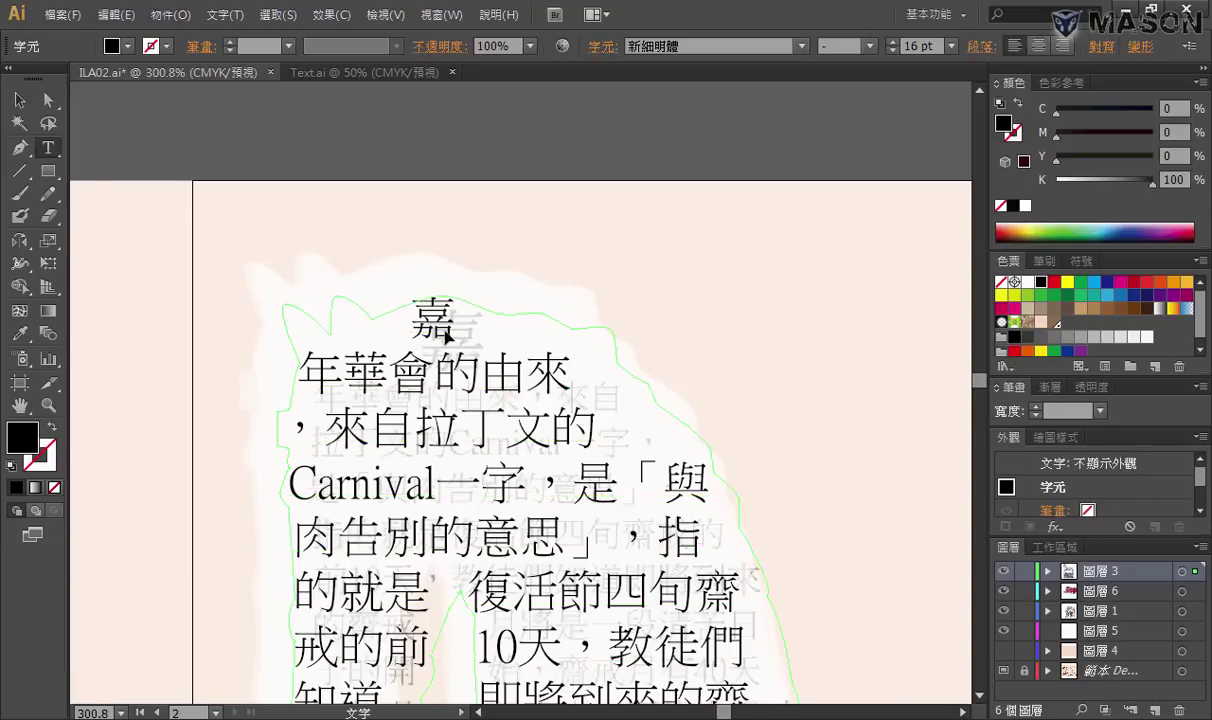
double_click(452, 318)
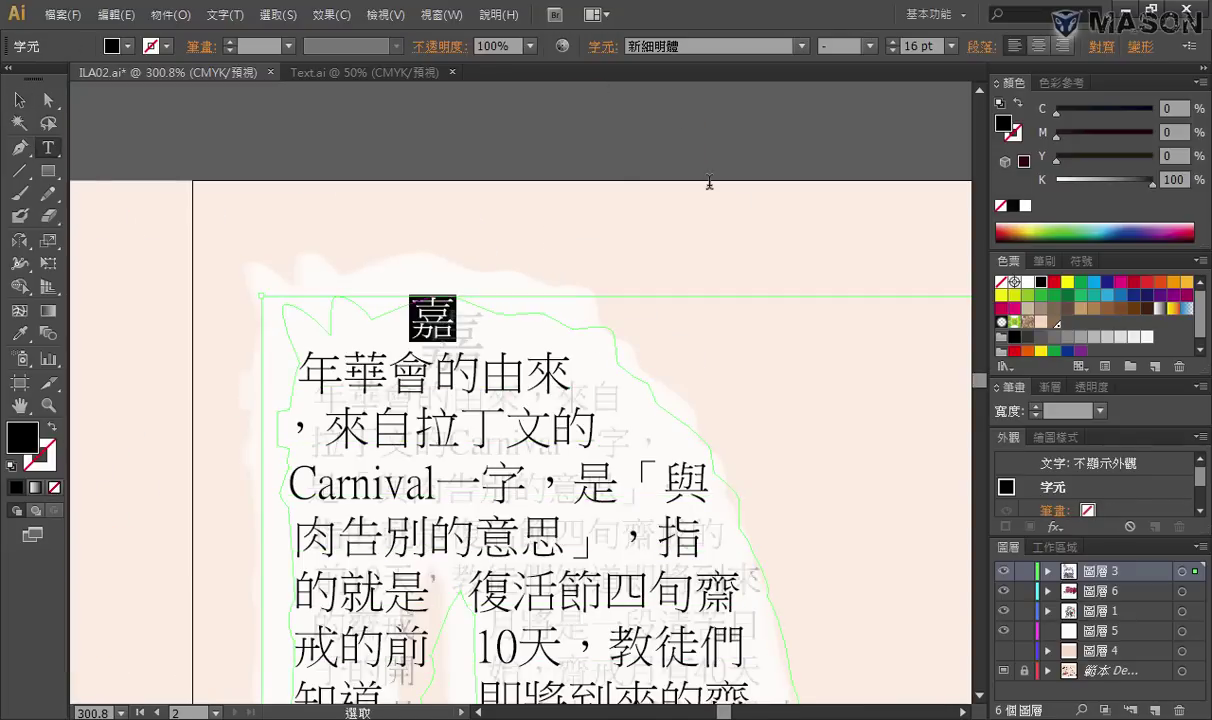
key("ctrl+shift+period")
key("ctrl+shift+period")
key("ctrl+shift+period")
key("ctrl+shift+period")
key("ctrl+shift+period")
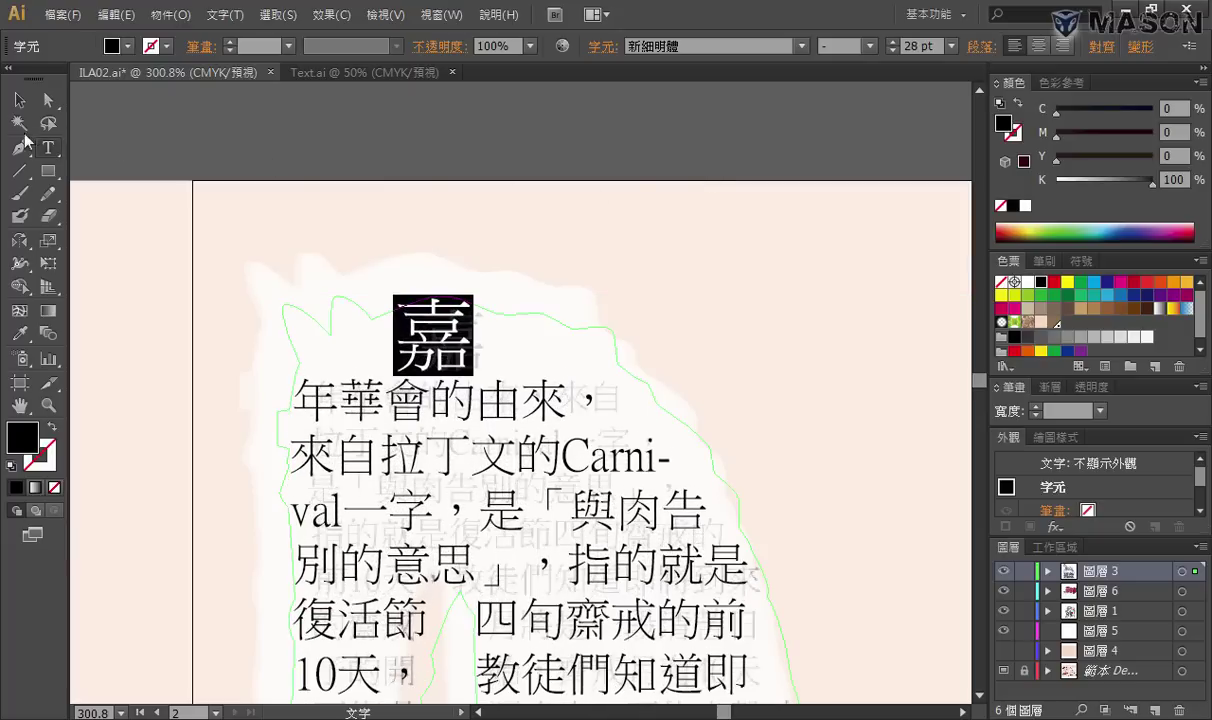
key("Escape")
key("ctrl+shift+a")
Zoom out to the full page, then zoom in on the lower text box
left_click(604, 389, "ctrl+alt")
left_click(604, 389, "ctrl+alt")
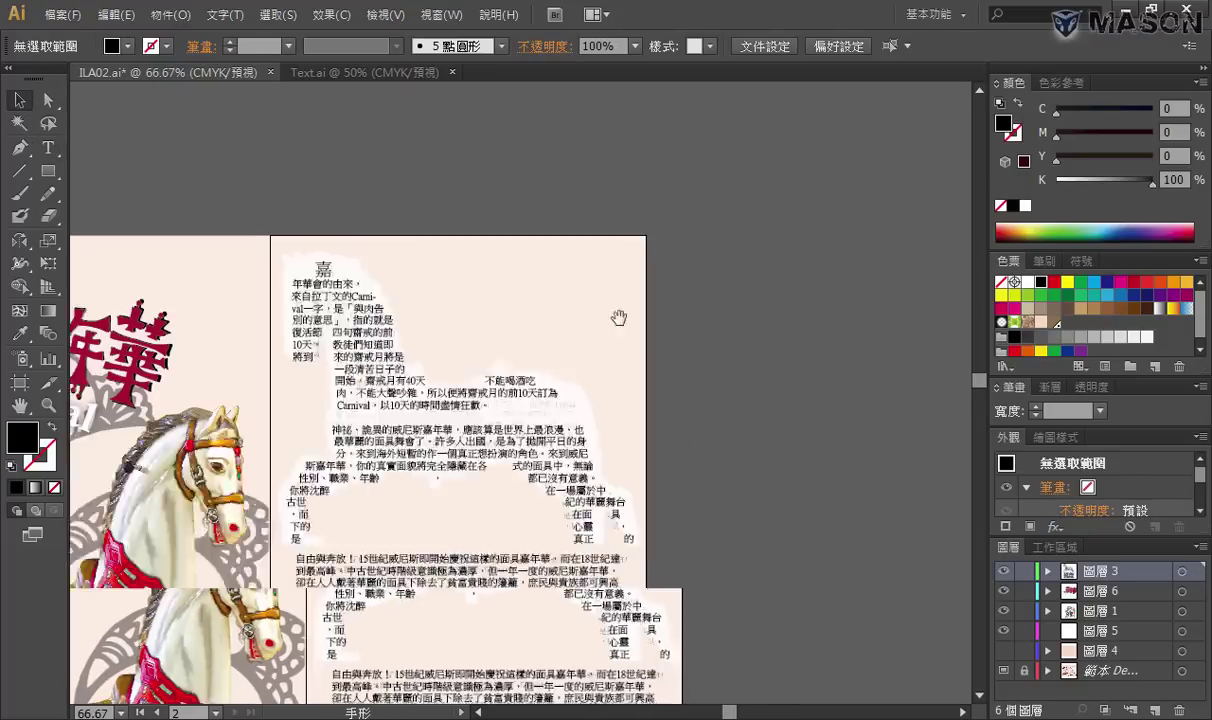
left_click_drag(619, 322, 619, 190)
left_click_drag(300, 345, 800, 630)
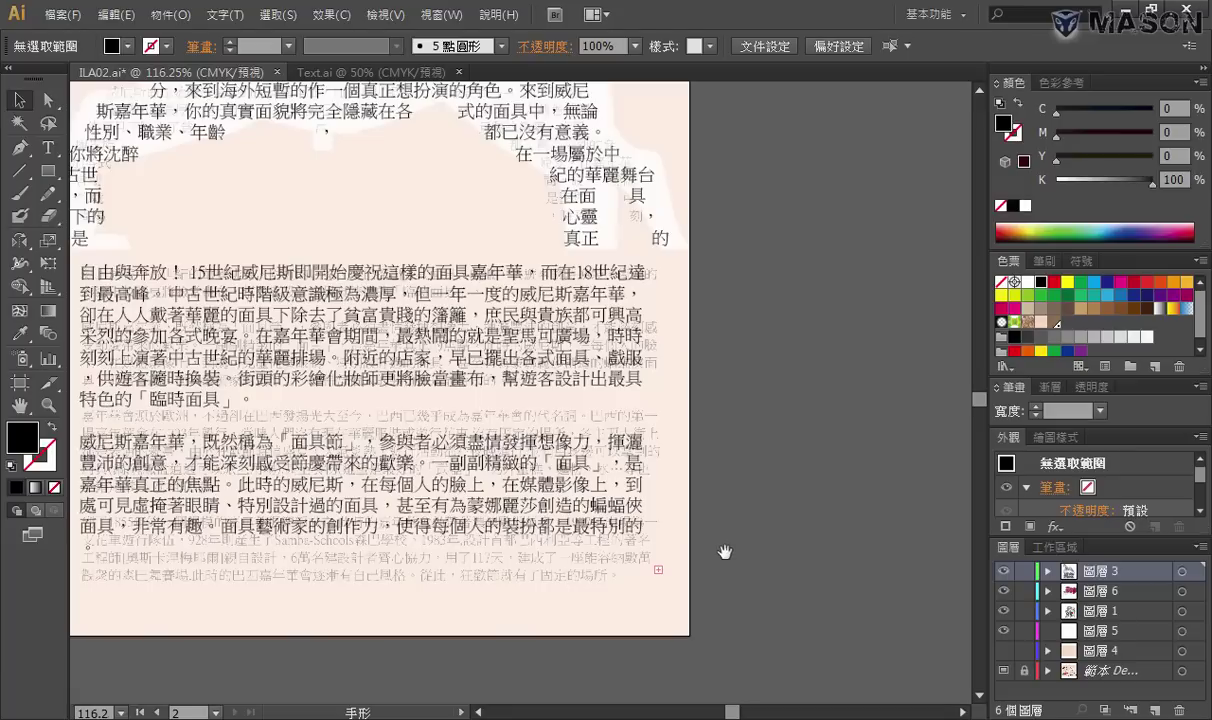
Delete the 威尼斯嘉年華 paragraph in the lower text box, then undo the deletion
double_click(583, 541)
left_click_drag(640, 508, 80, 440)
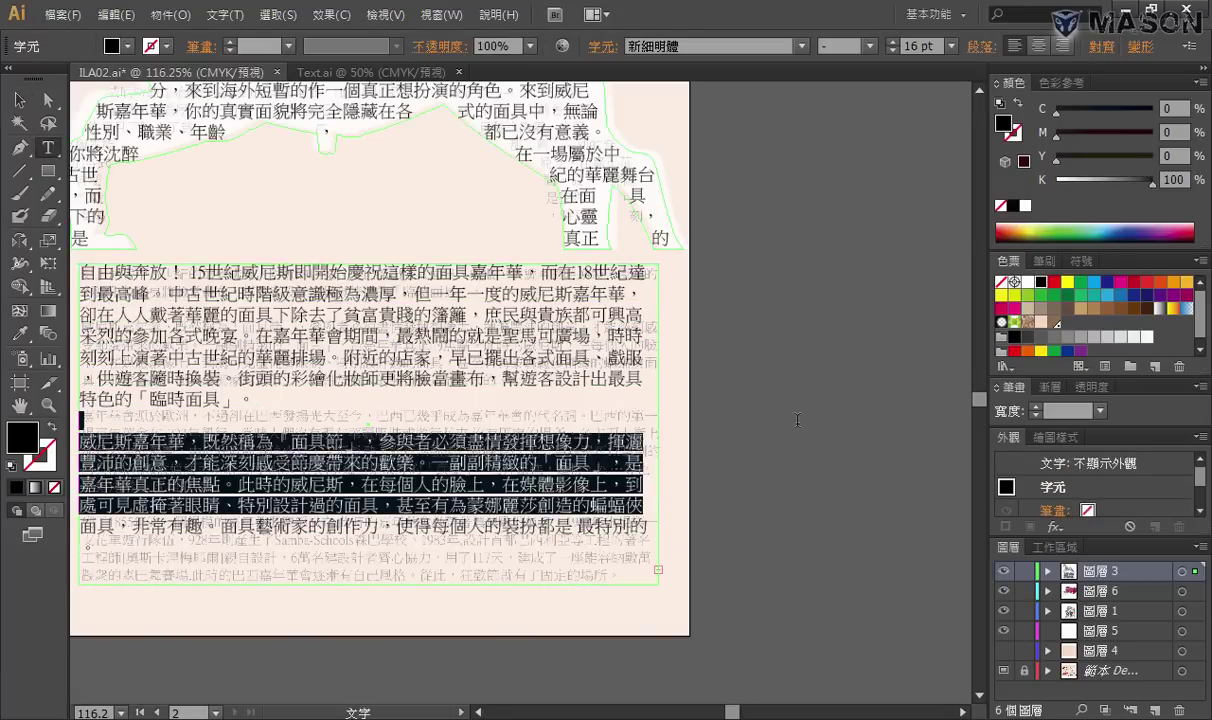
key("Delete")
key("ctrl+z")
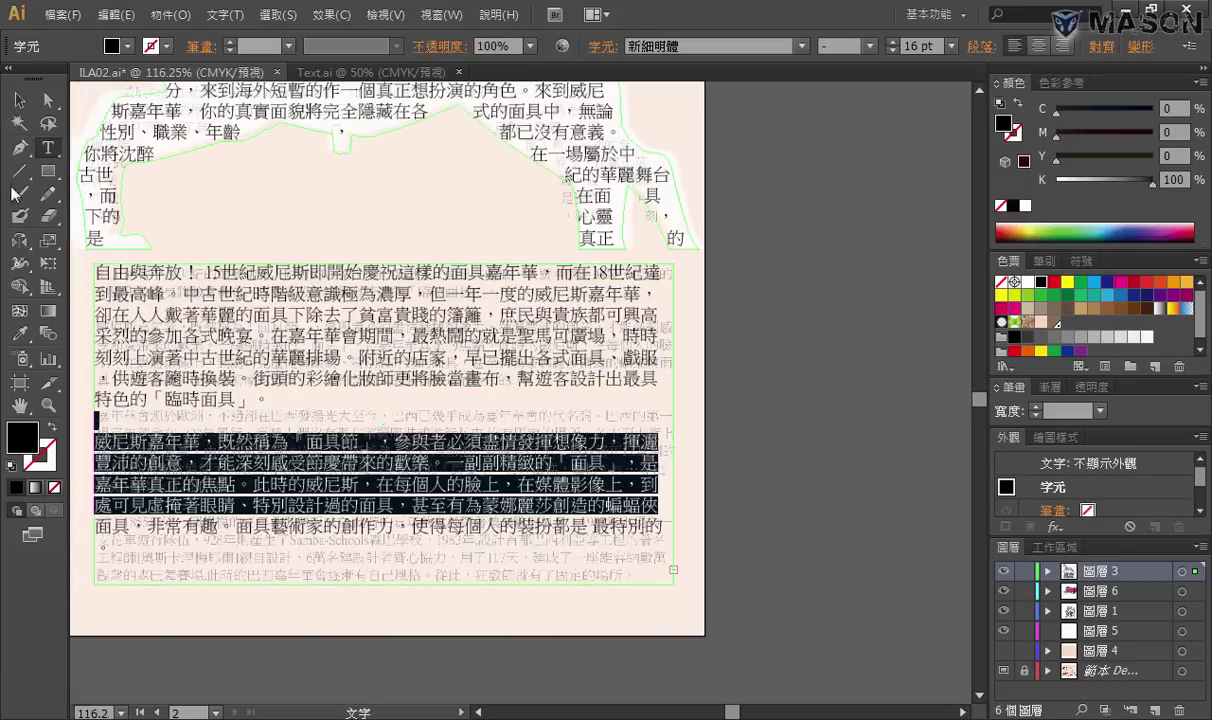
left_click(19, 100)
Fix the paragraph break in the lower box, keeping the blank line after 臨時面具」。
scroll(441, 494, "down", 1)
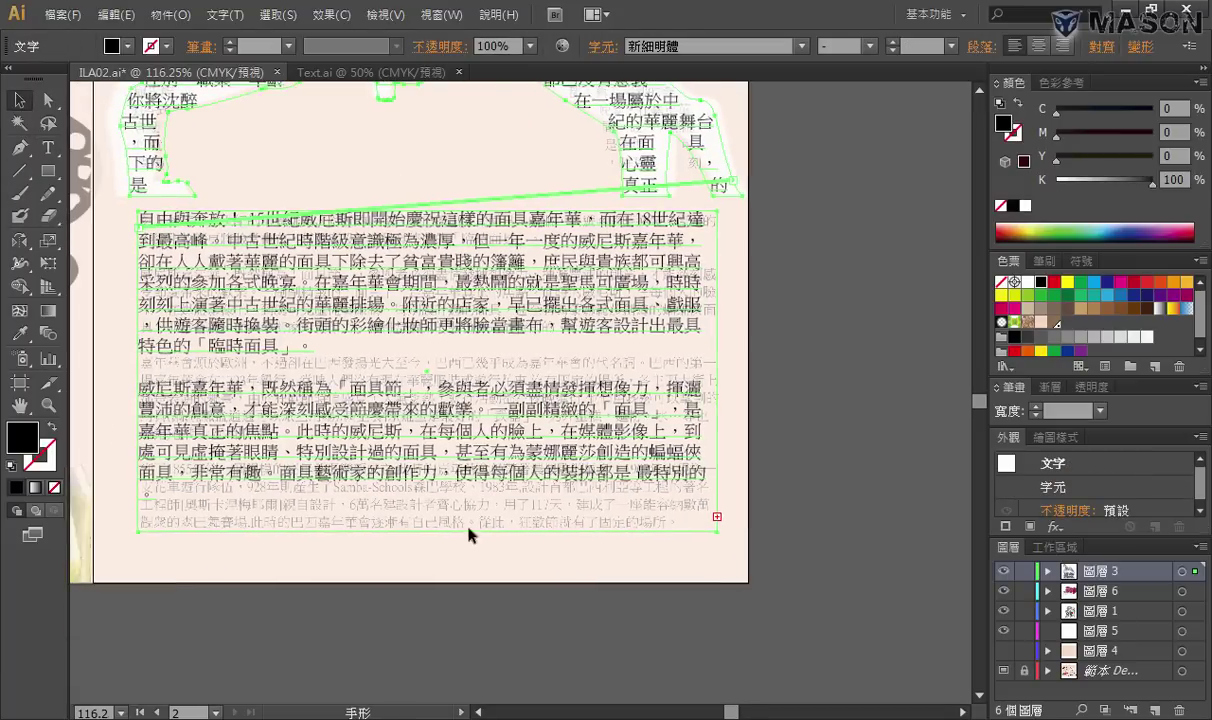
double_click(350, 478)
triple_click(166, 472)
left_click(170, 488)
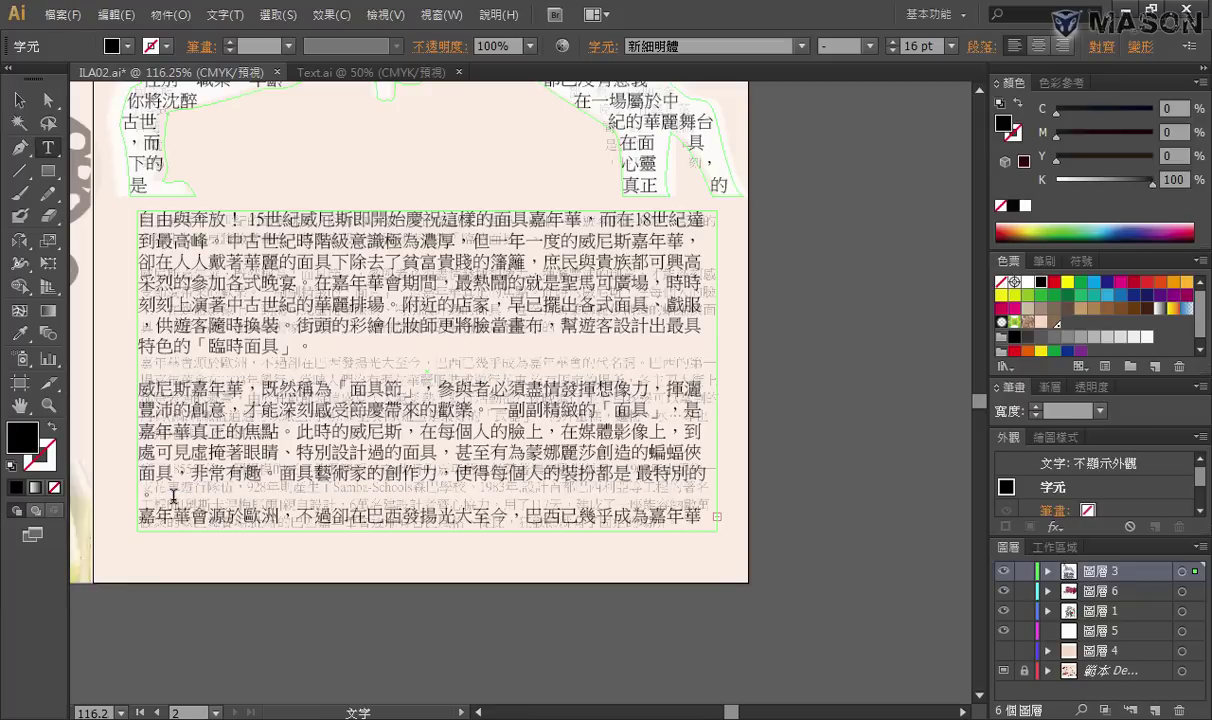
key("Delete")
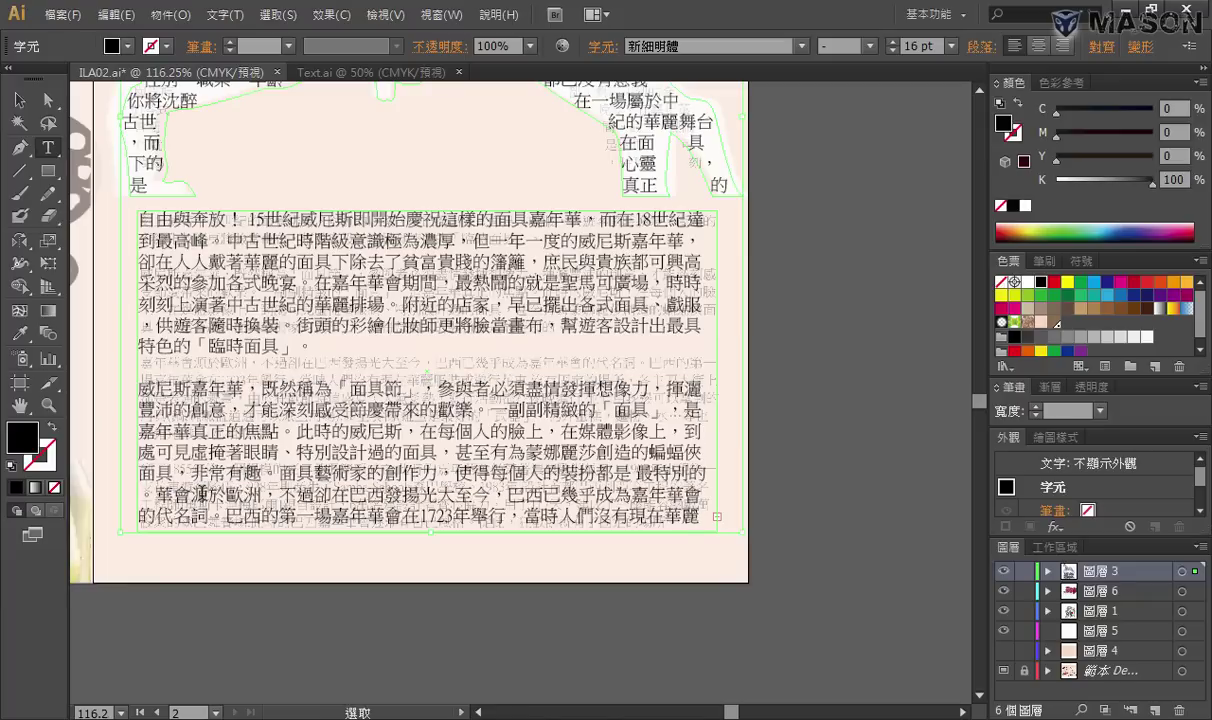
key("Escape")
key("ctrl+z")
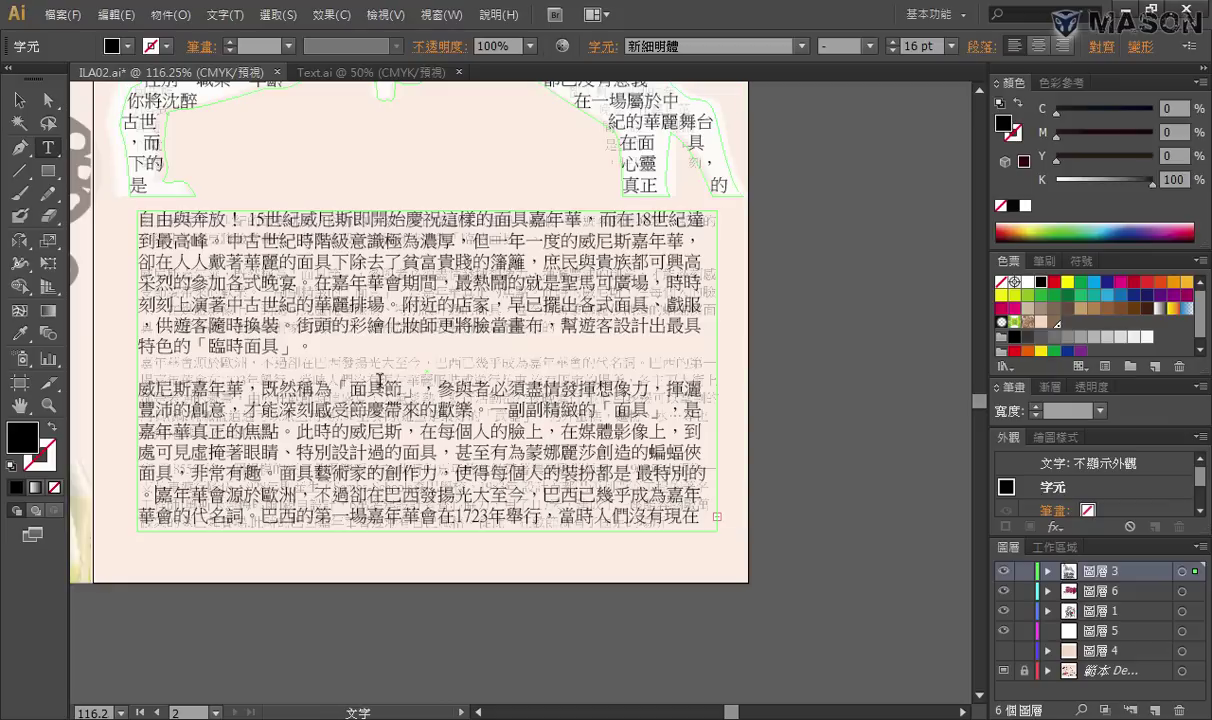
key("Delete")
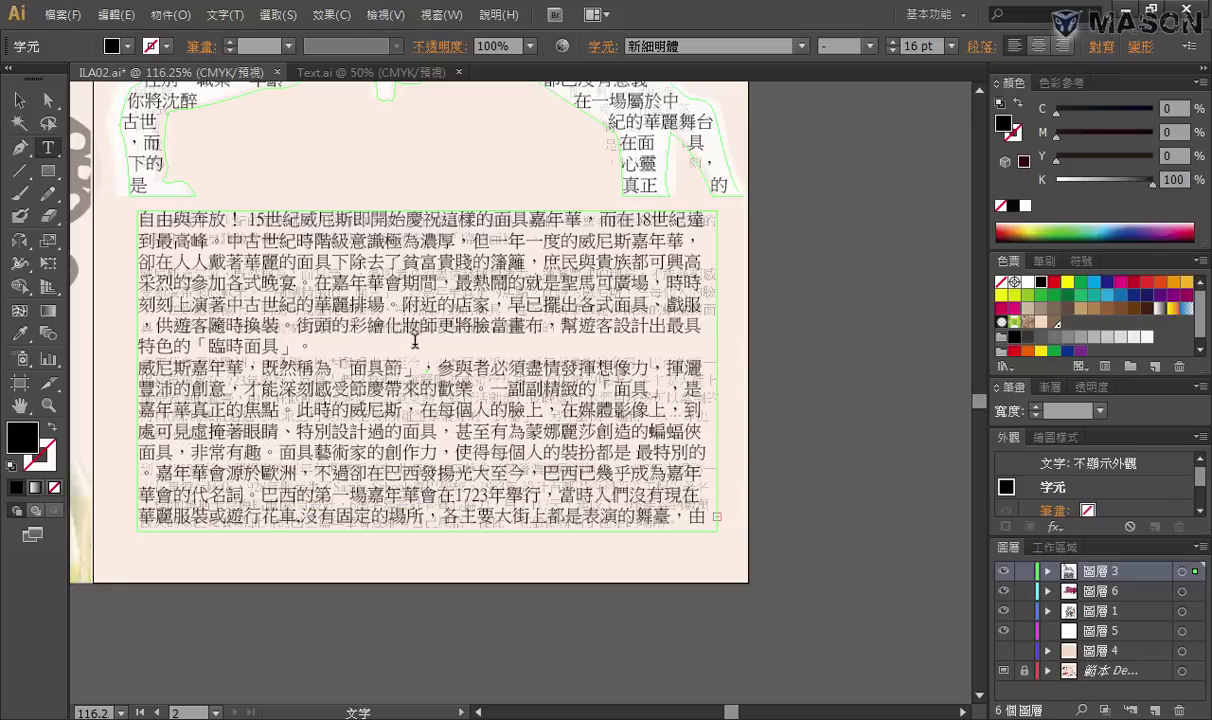
key("Return")
Select all the threaded article text and set it to 12 pt
key("ctrl+a")
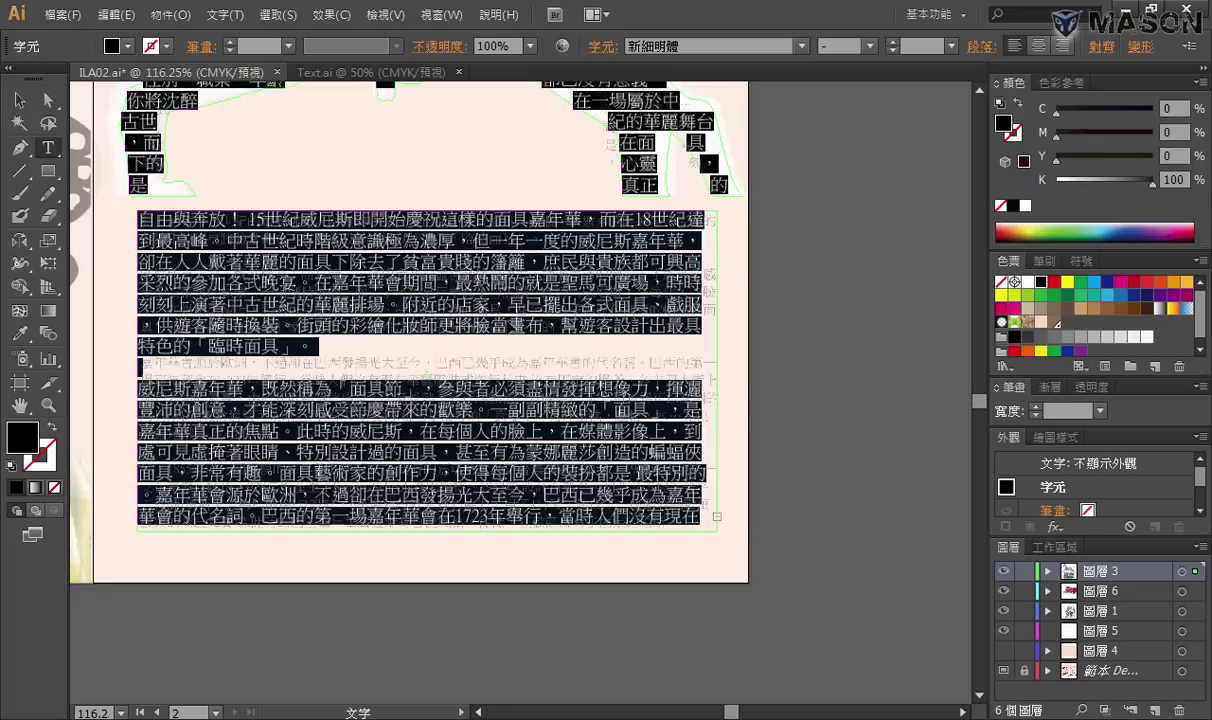
left_click(950, 46)
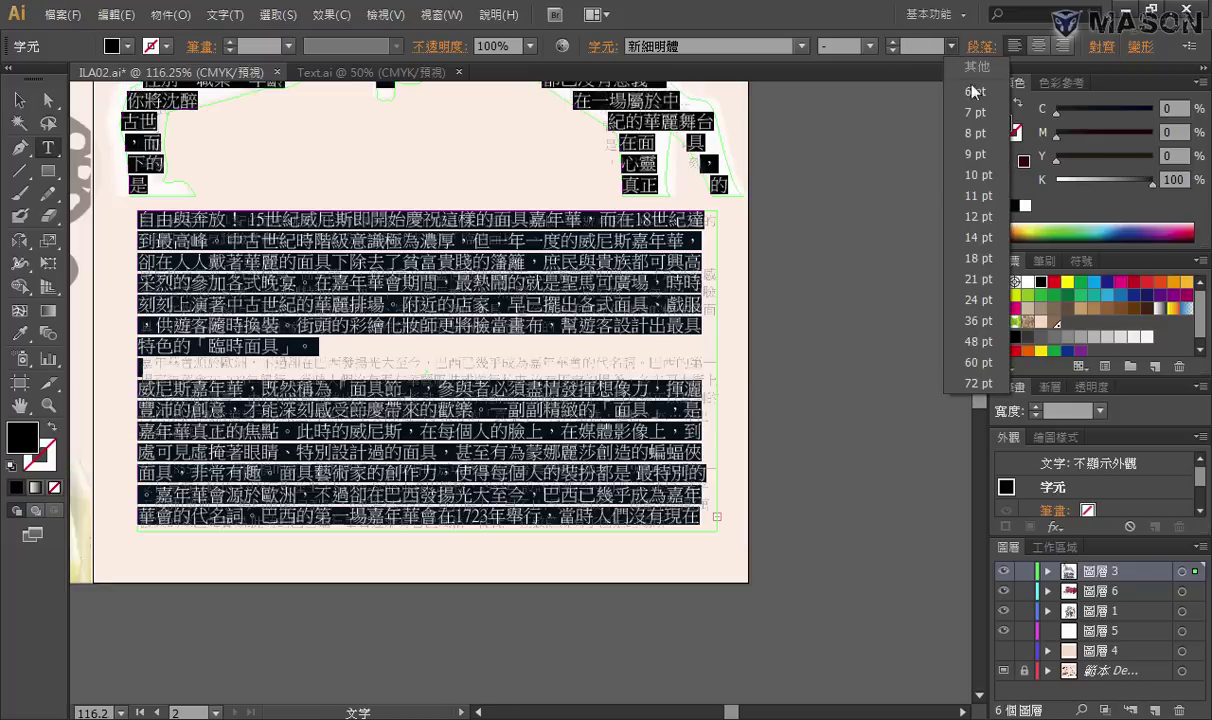
left_click(985, 218)
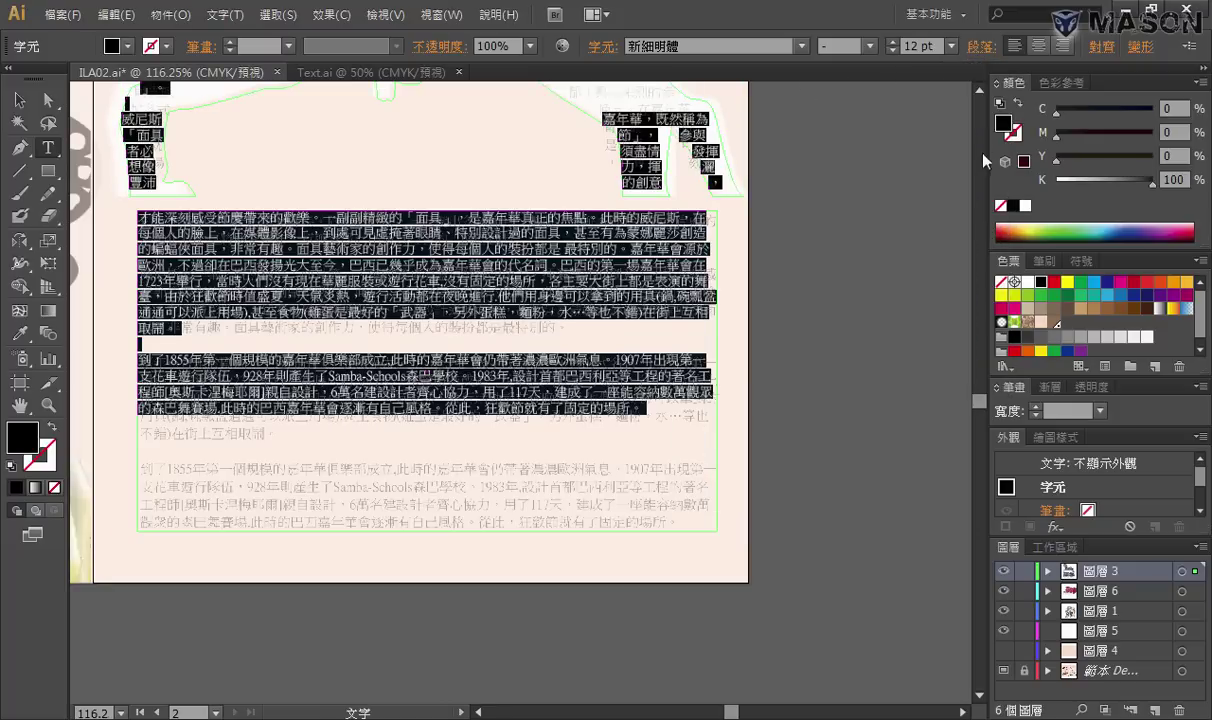
key("Escape")
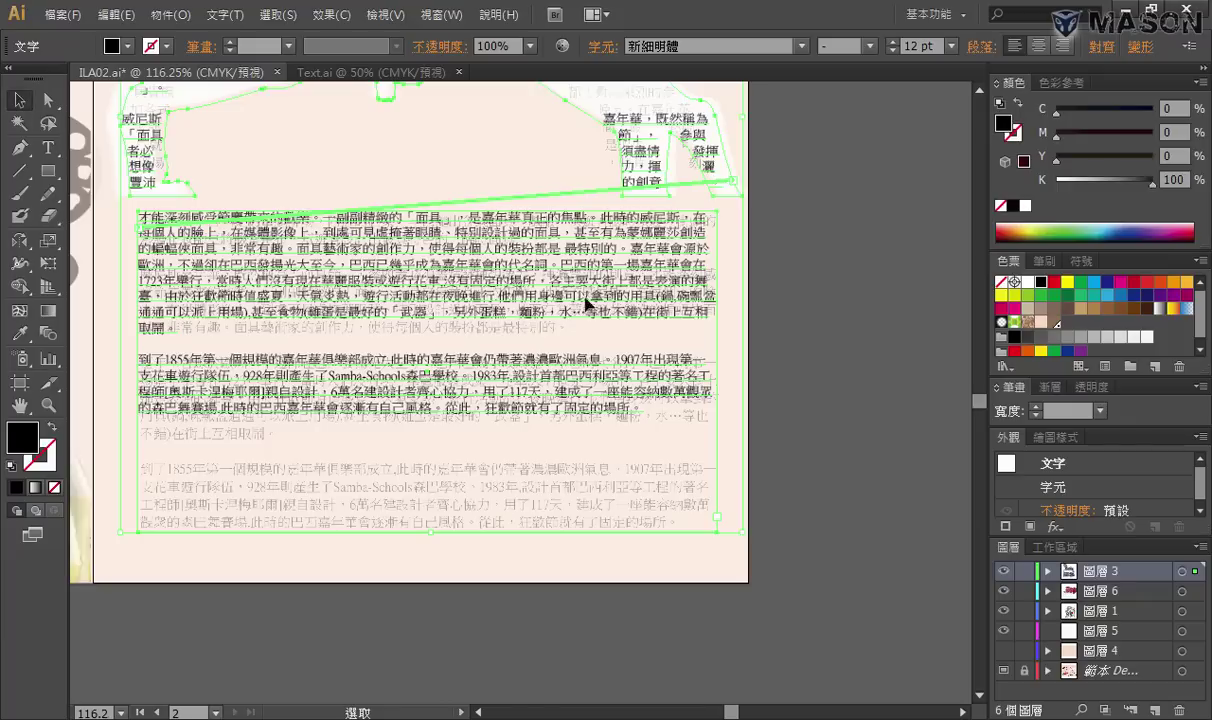
Bring the horse-shaped text into view and zoom in on its top
left_click_drag(546, 385, 577, 466)
scroll(560, 455, "up", 5)
scroll(541, 447, "up", 5)
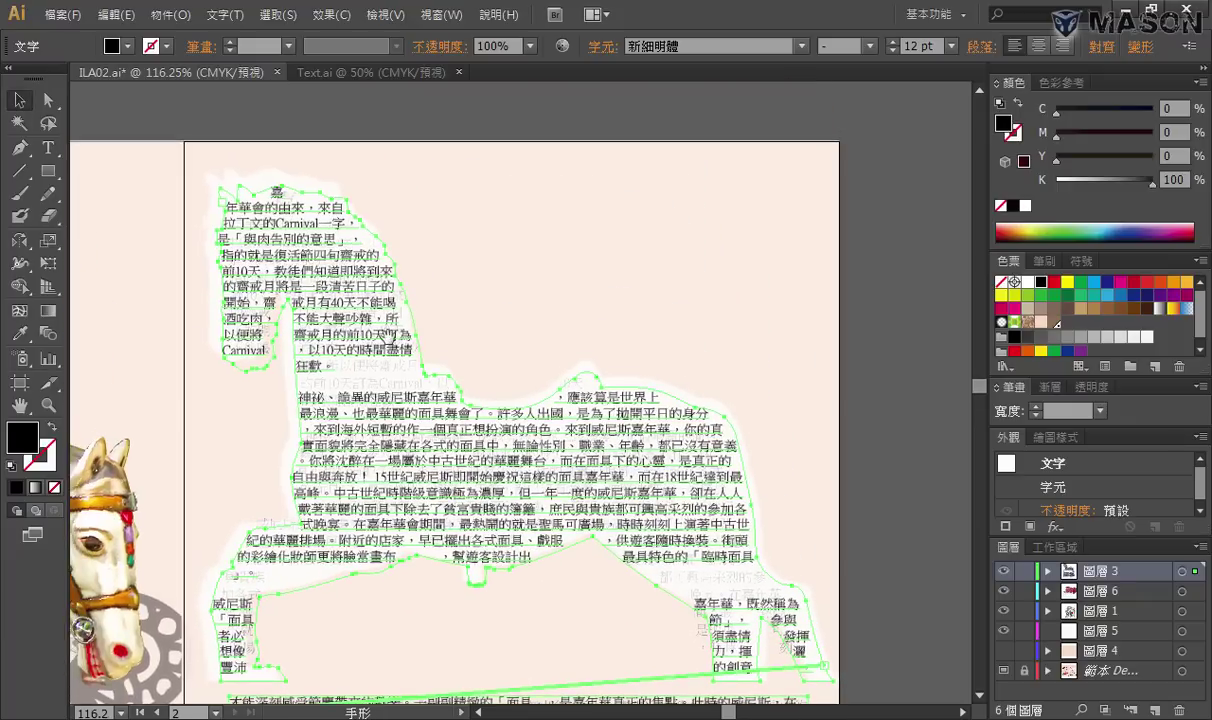
double_click(278, 201)
key("Escape")
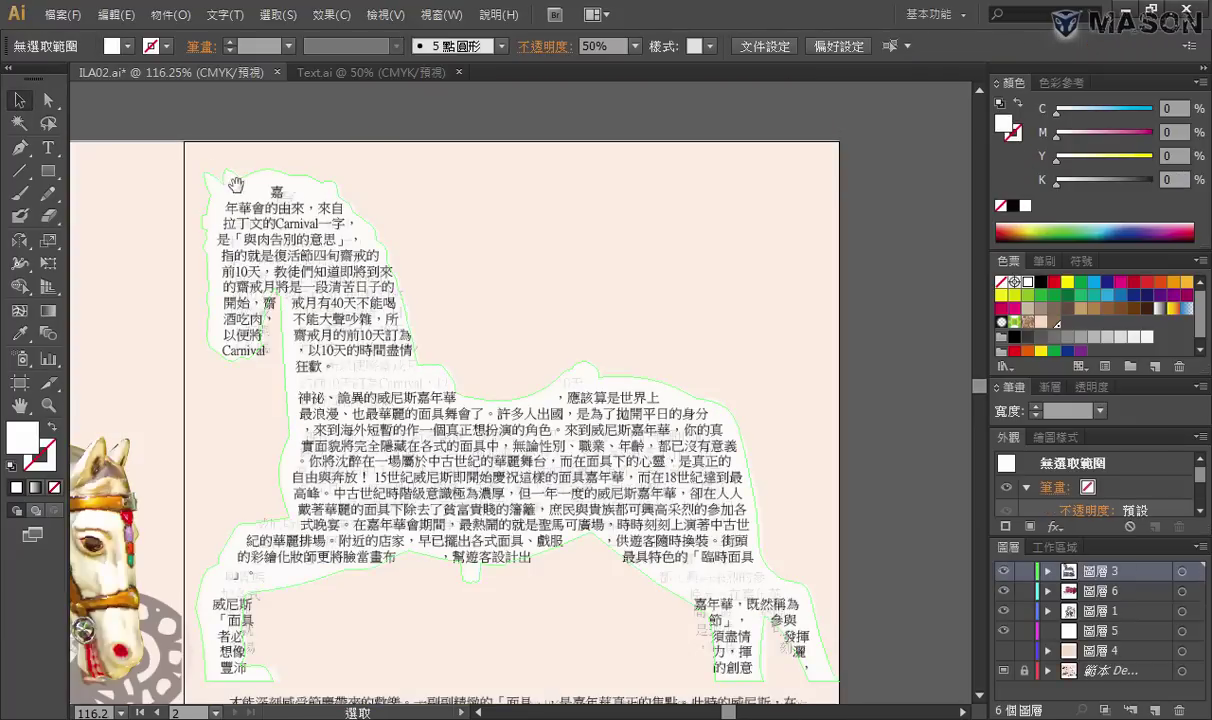
left_click_drag(365, 148, 207, 270)
Select the first character 嘉 and raise its size to 34 pt
key("t")
left_click(429, 296)
key("ctrl+a")
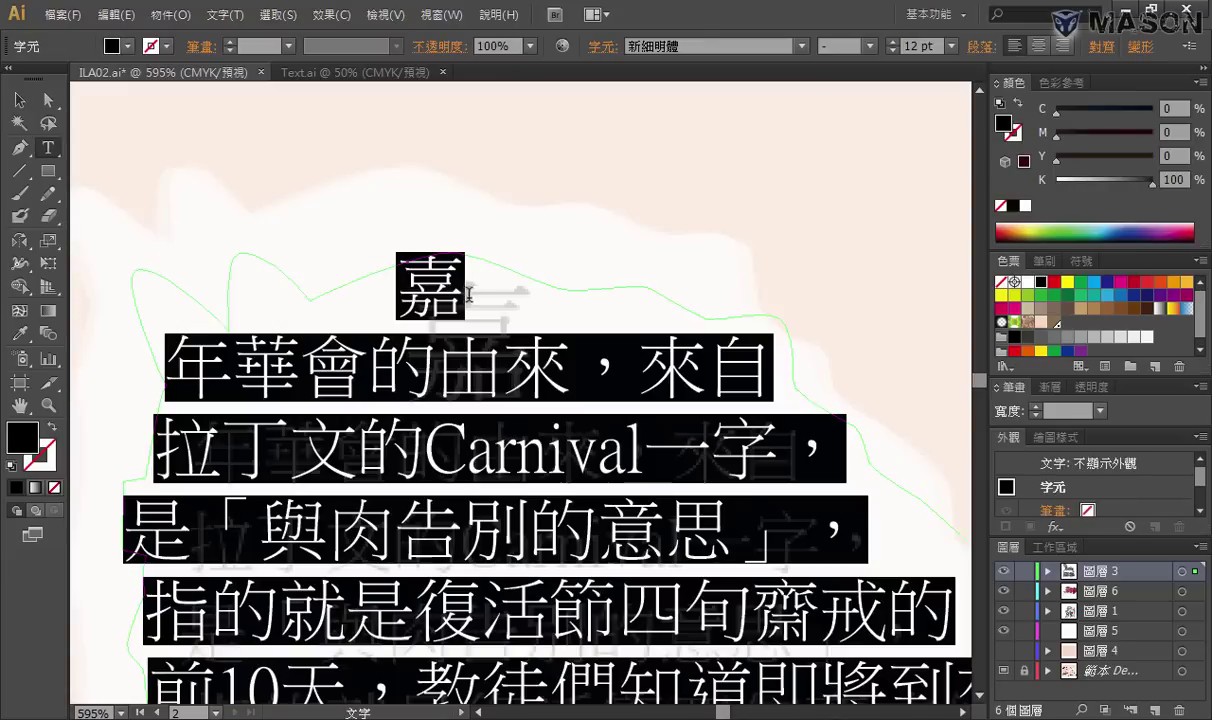
left_click_drag(398, 287, 462, 287)
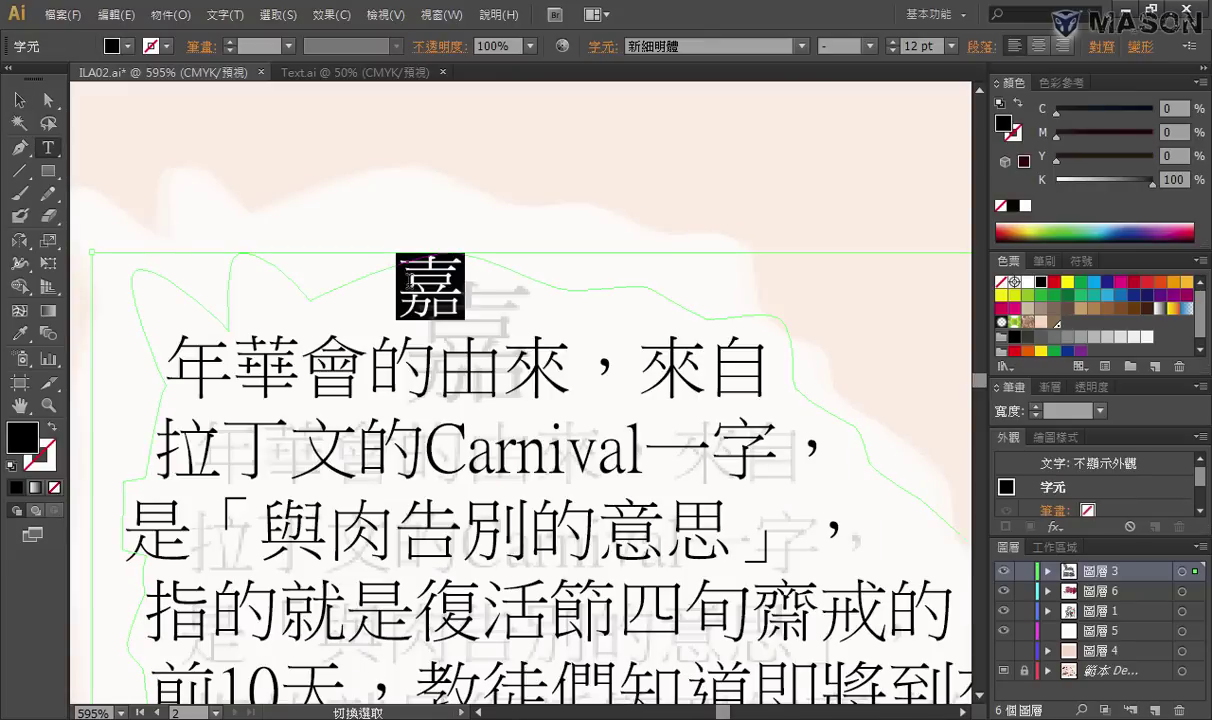
key("ctrl+shift+period")
key("ctrl+shift+period")
key("ctrl+shift+period")
key("ctrl+shift+period")
key("ctrl+shift+period")
key("ctrl+shift+period")
key("ctrl+shift+period")
key("ctrl+shift+period")
key("ctrl+shift+period")
key("ctrl+shift+period")
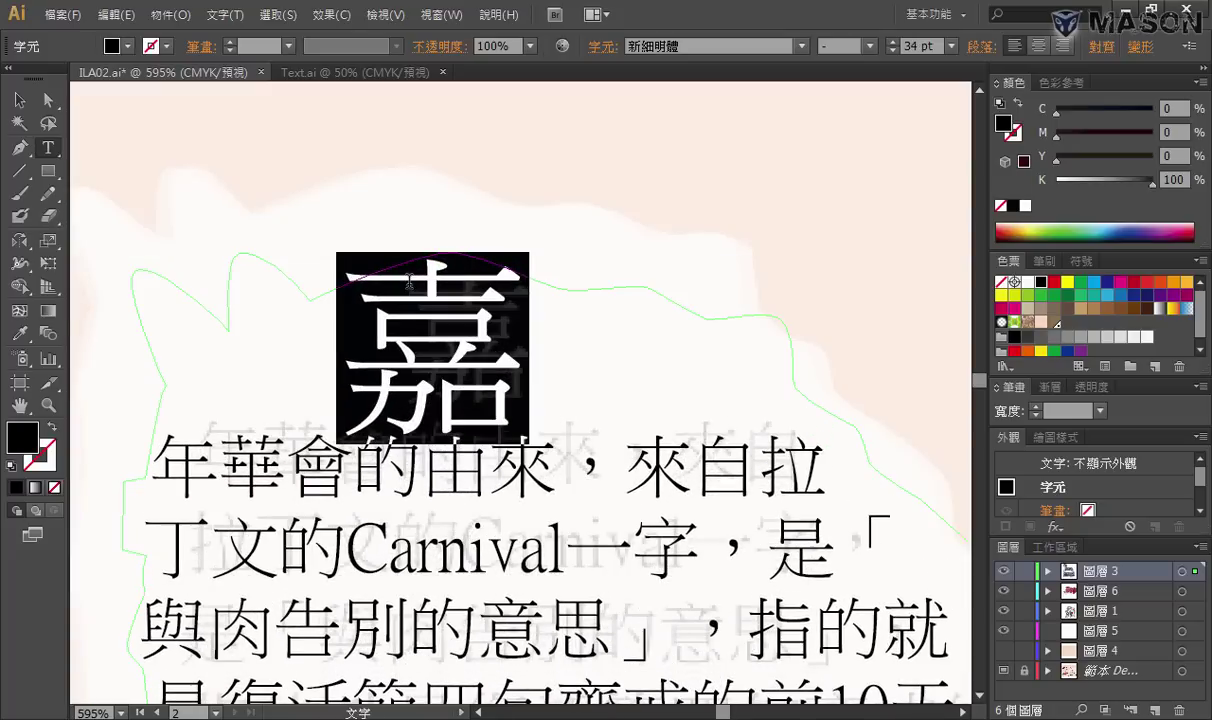
key("Escape")
key("ctrl+shift+a")
Zoom out to view the whole poster spread
left_click(495, 357, "ctrl+alt")
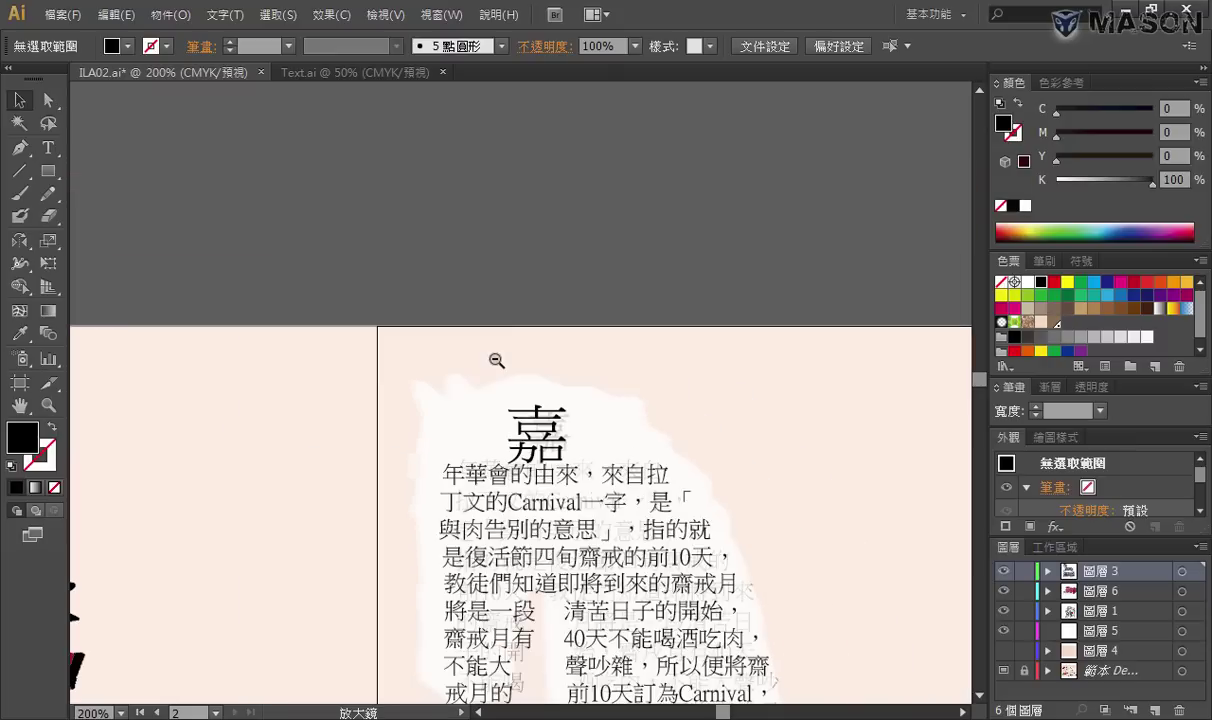
left_click(535, 395, "ctrl+alt")
left_click_drag(576, 325, 560, 285)
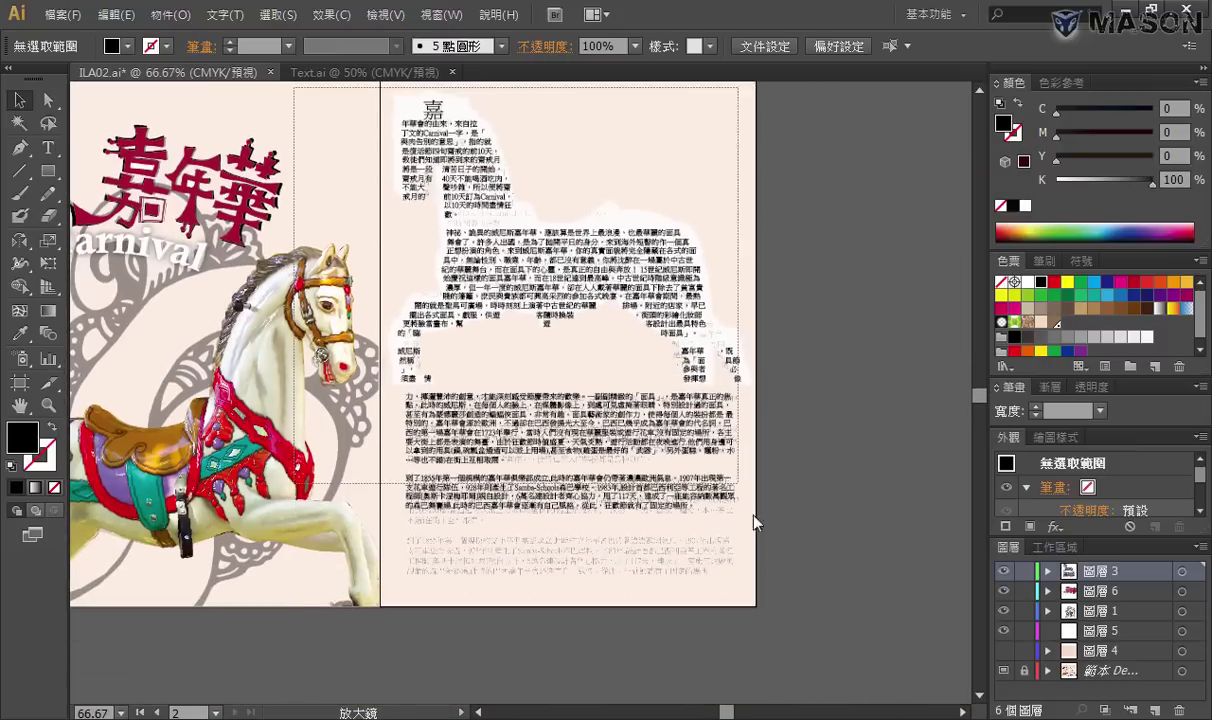
Try 14 pt on the horse-shaped text, then return it to 12 pt so 嘉 is normal size
left_click_drag(713, 488, 760, 488)
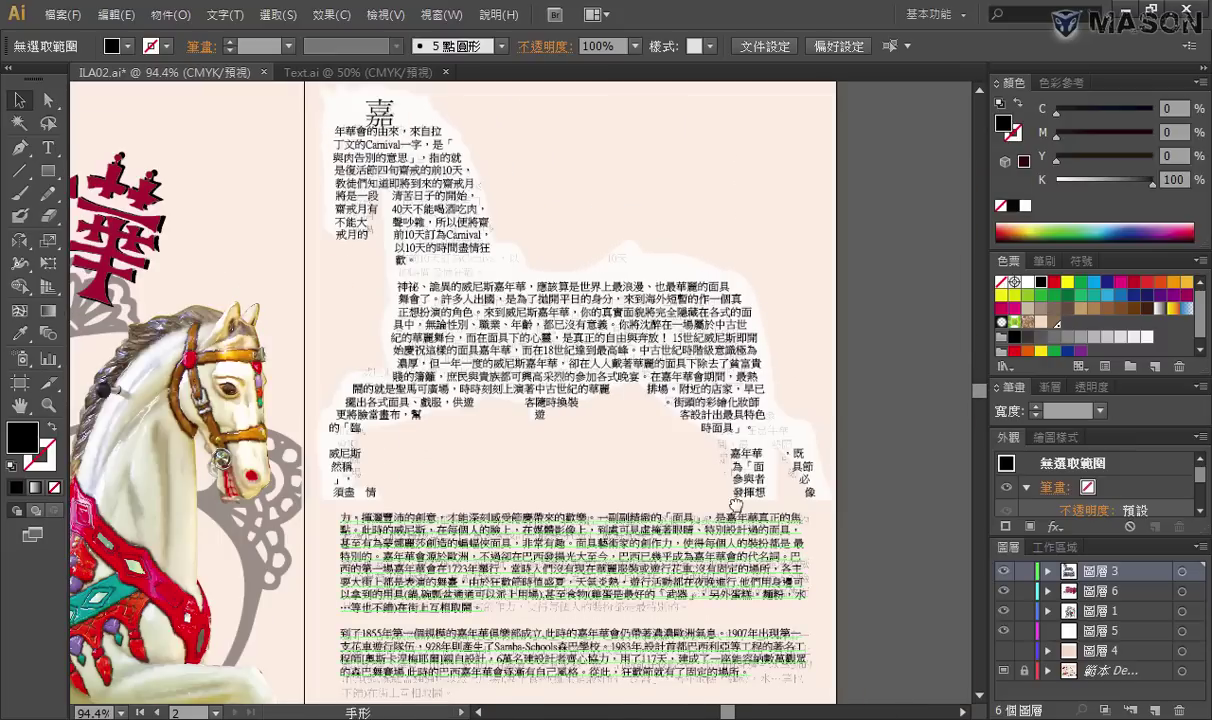
left_click(710, 430)
left_click(497, 252)
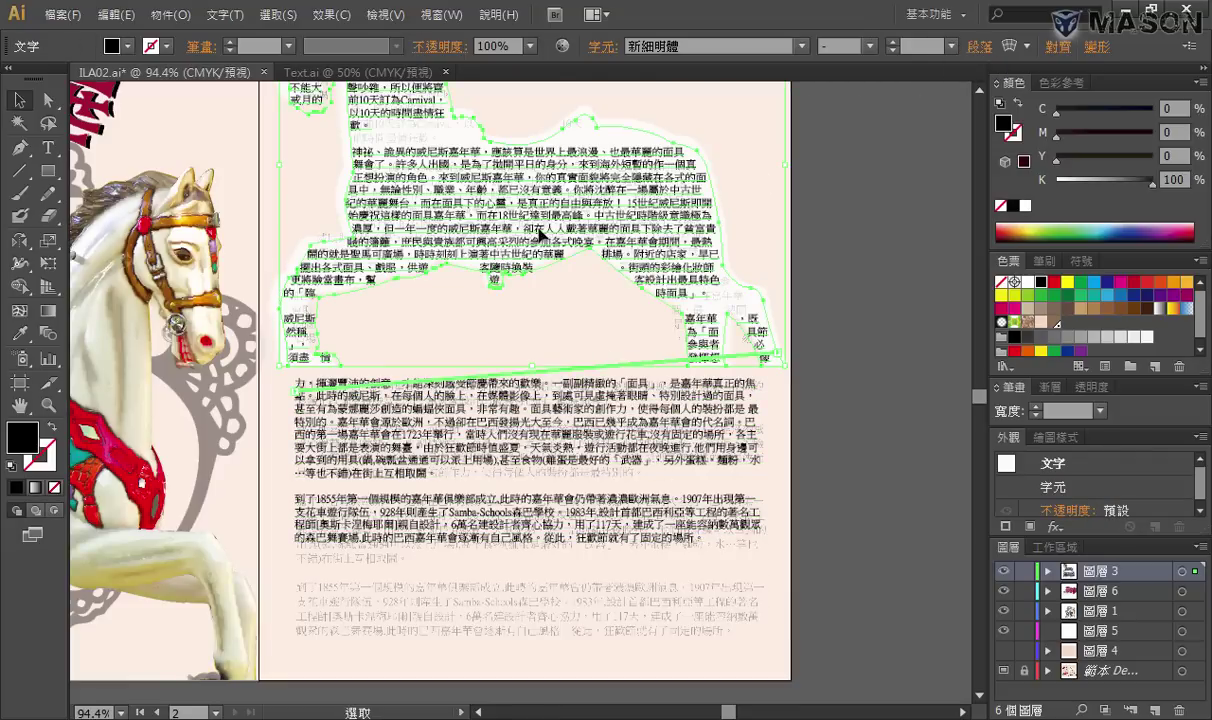
left_click(951, 46)
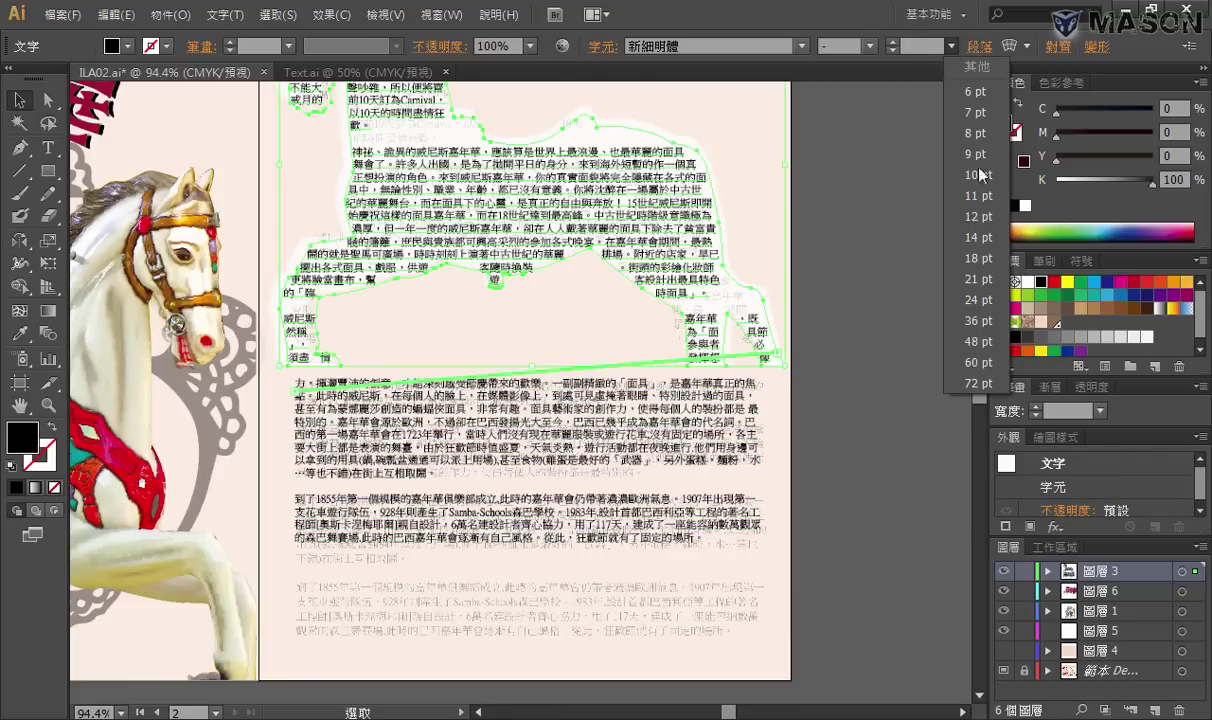
left_click(975, 238)
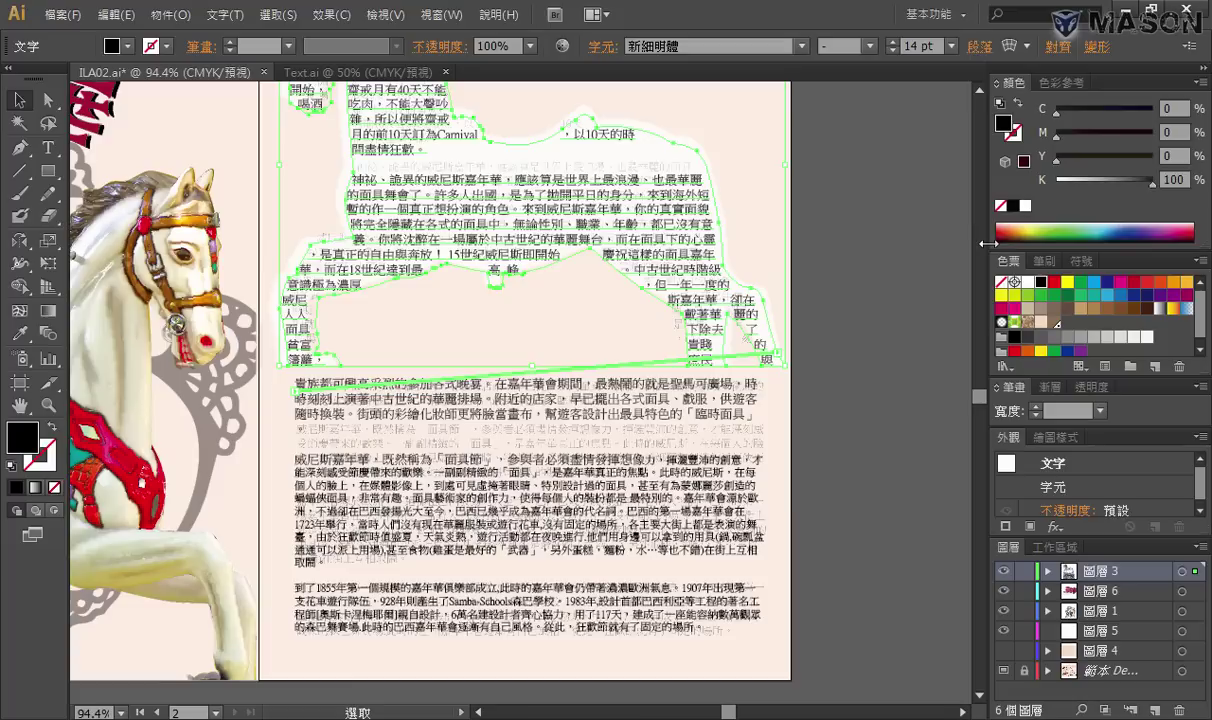
left_click(951, 46)
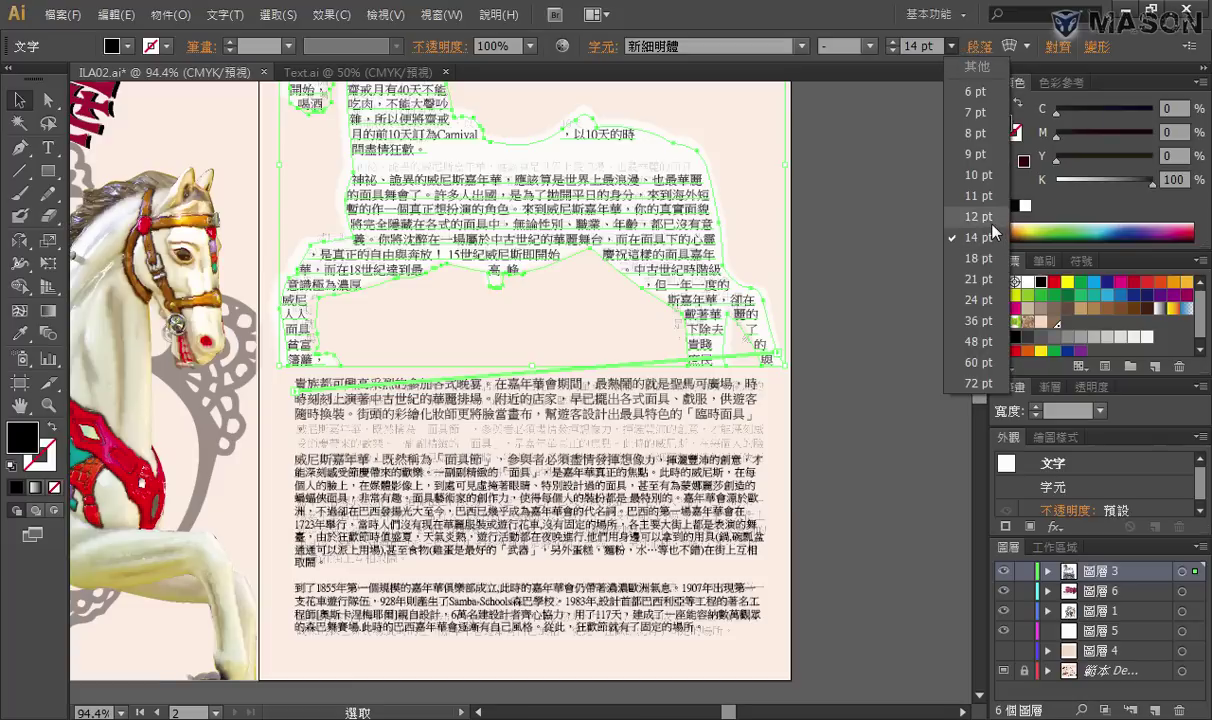
left_click(975, 217)
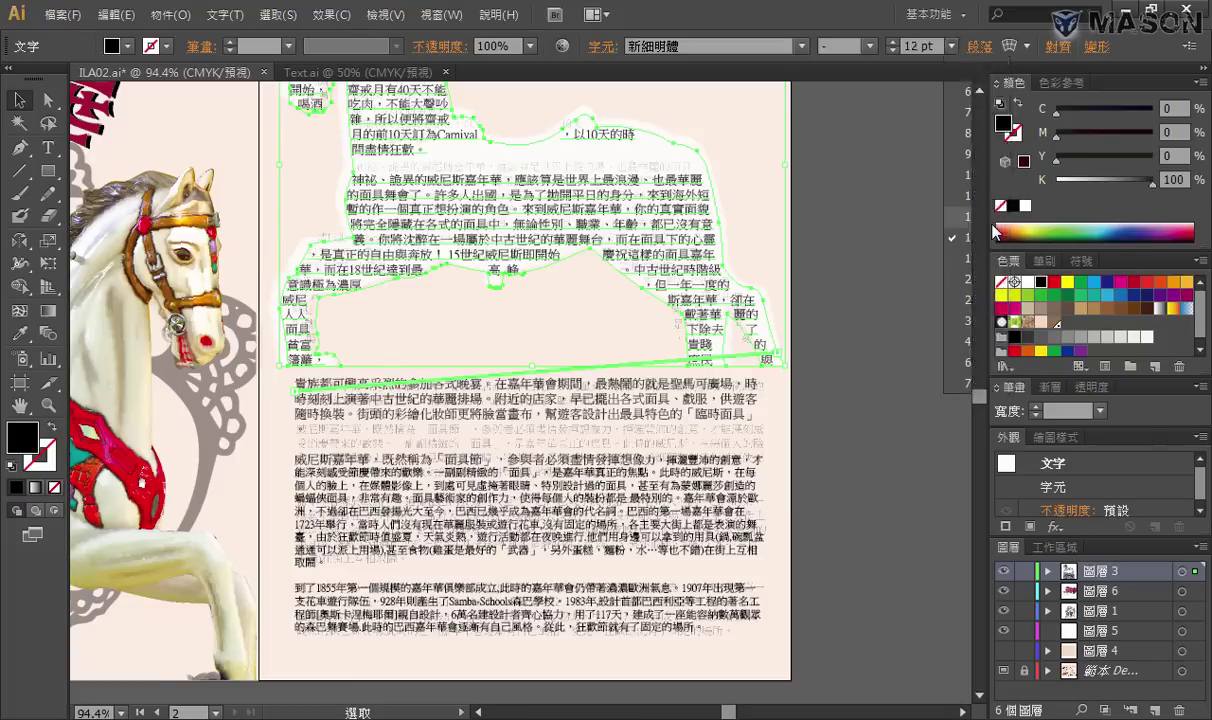
scroll(480, 360, "up", 2)
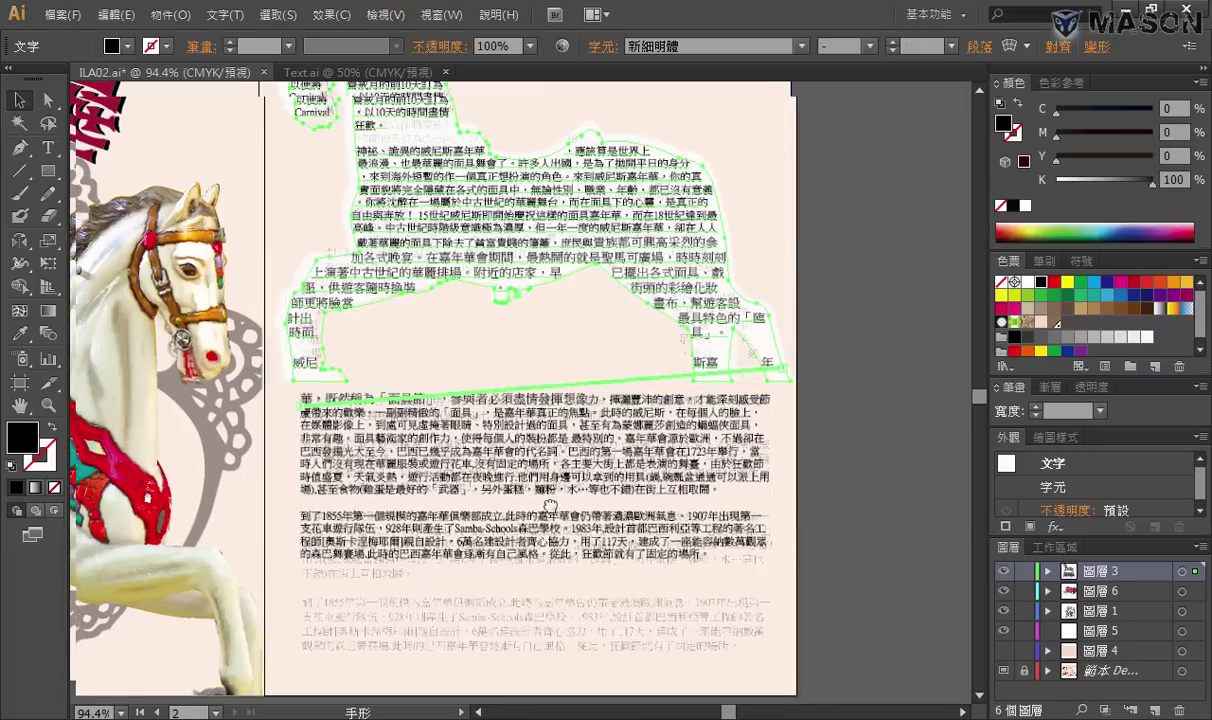
scroll(405, 270, "up", 3)
Enlarge the opening character 嘉 of the horse-shaped text by two size increments
left_click_drag(257, 154, 555, 300)
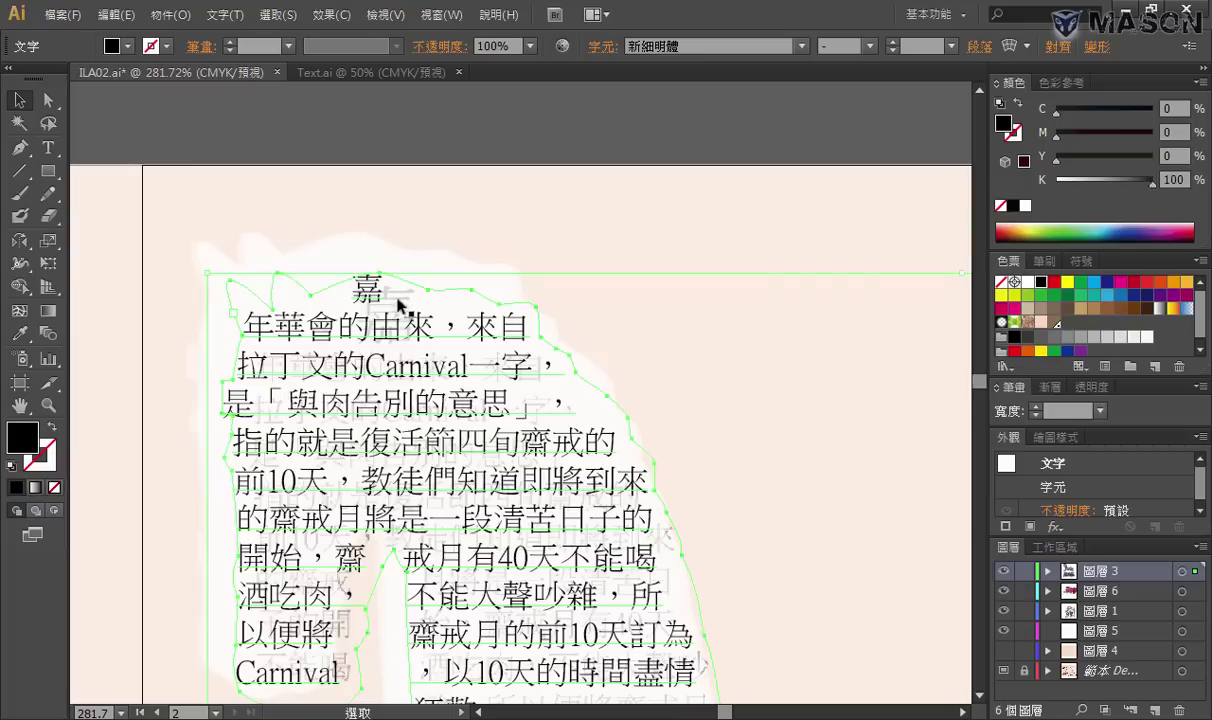
left_click_drag(388, 289, 350, 288)
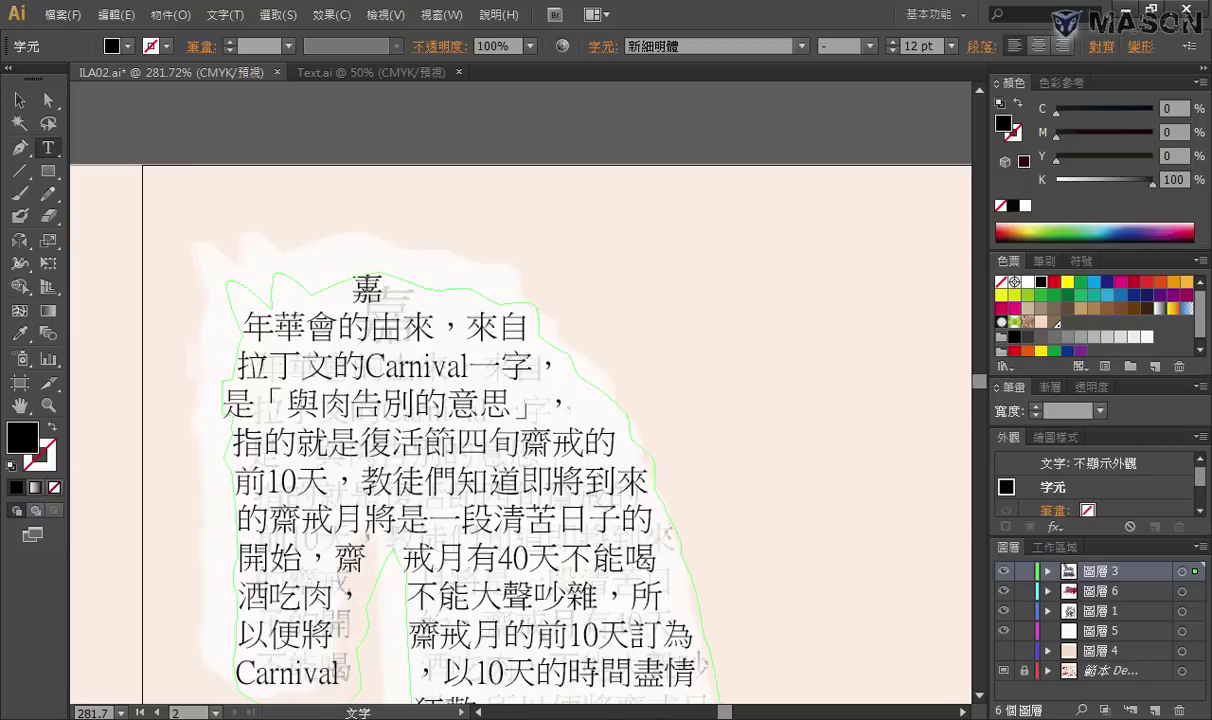
key("ctrl+shift+period")
key("ctrl+shift+period")
key("ctrl+shift+period")
key("ctrl+shift+period")
key("ctrl+shift+period")
key("ctrl+shift+period")
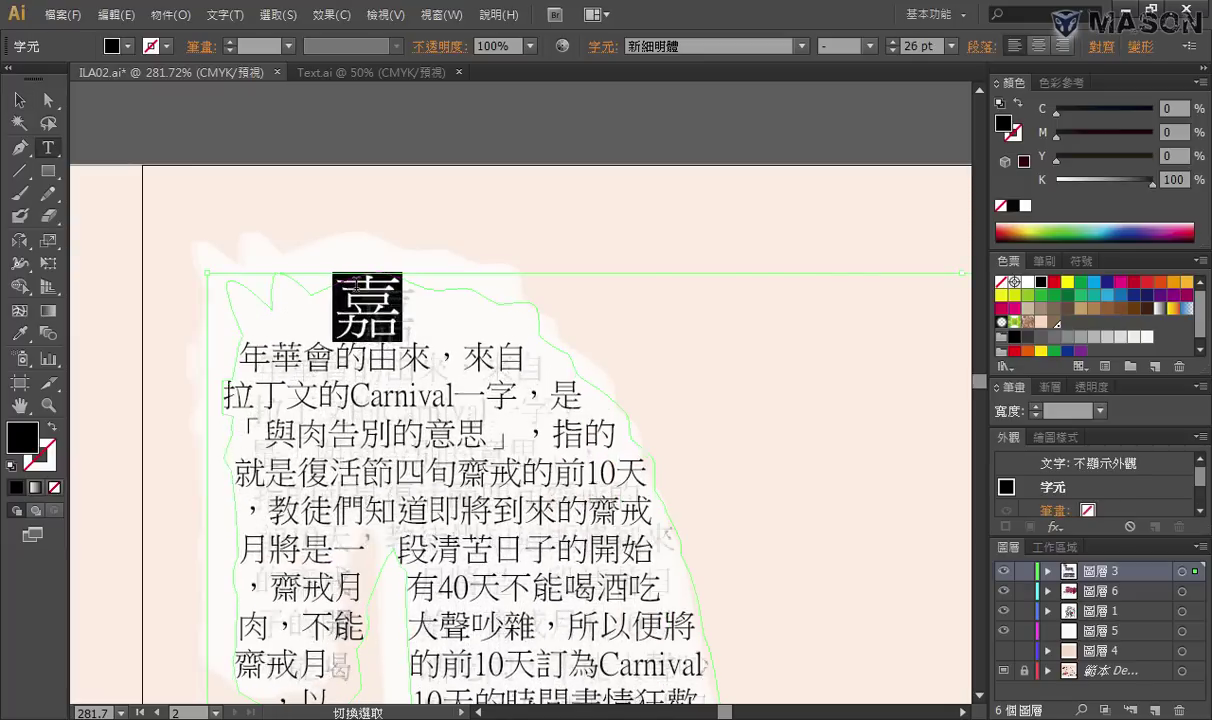
key("ctrl+shift+period")
key("ctrl+shift+period")
key("ctrl+shift+period")
key("Escape")
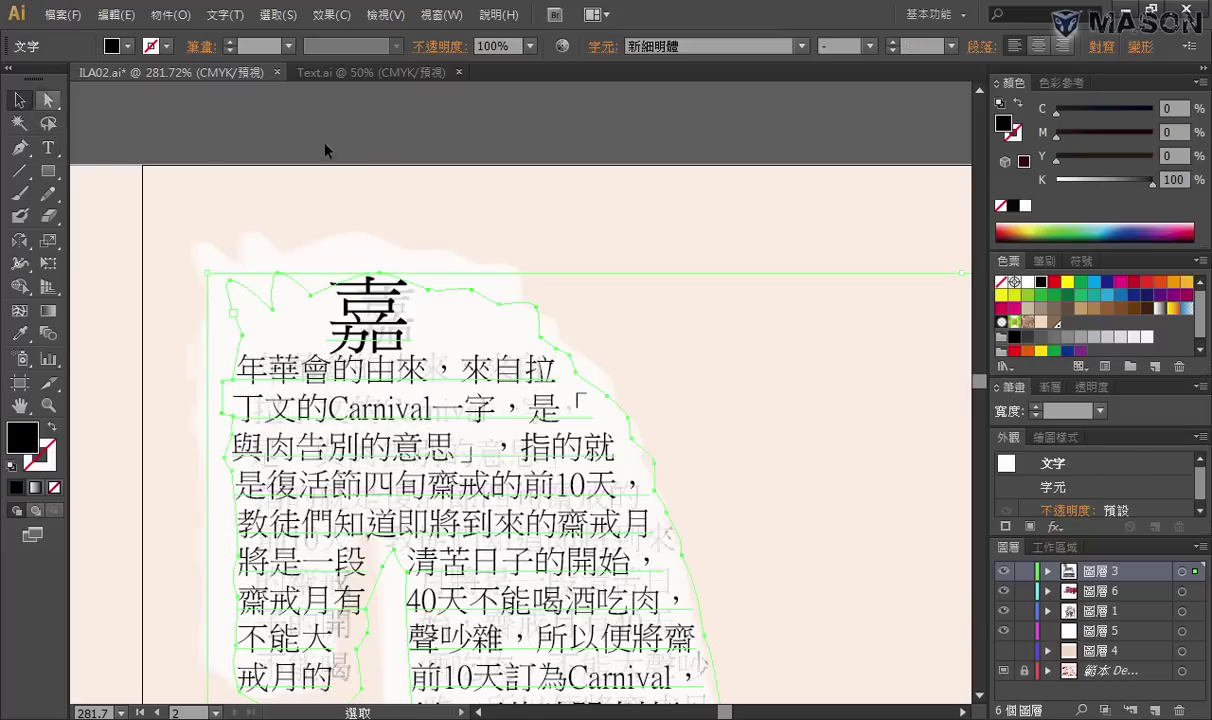
left_click(307, 134)
key("ctrl+1")
Narrow the lower overflow text box slightly from its right edge
left_click(653, 447, "alt")
left_click(590, 514, "alt")
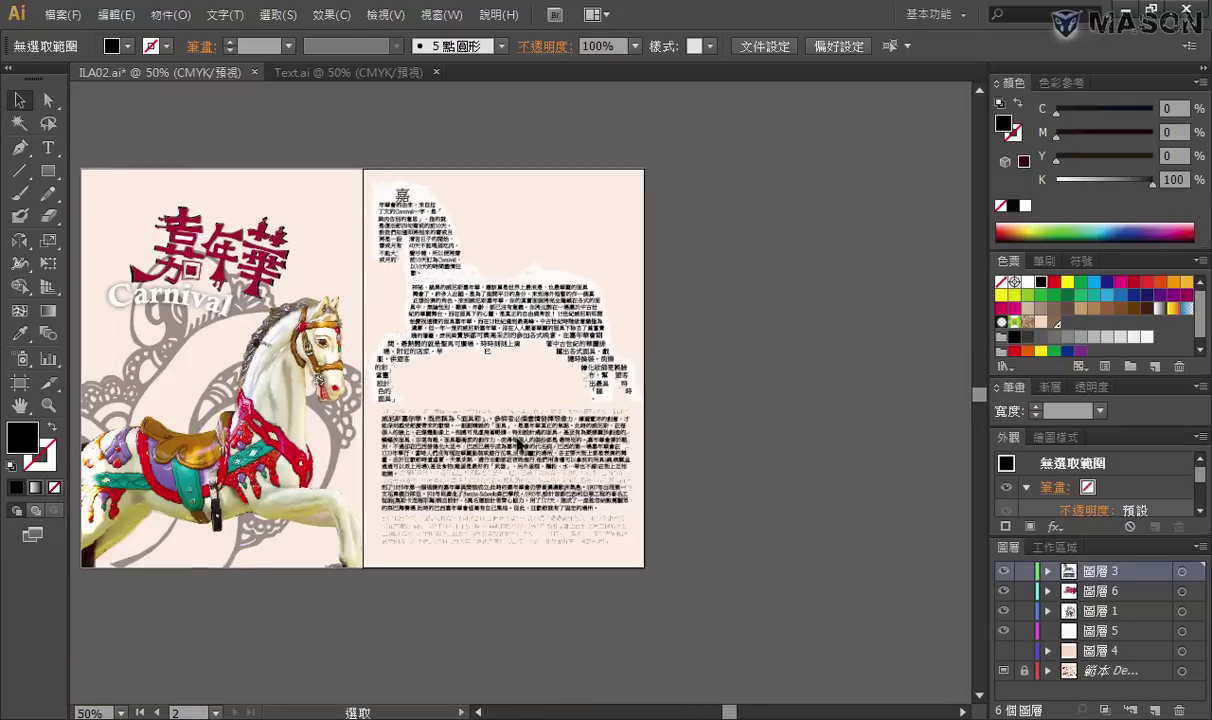
left_click_drag(365, 338, 711, 590)
left_click(650, 390)
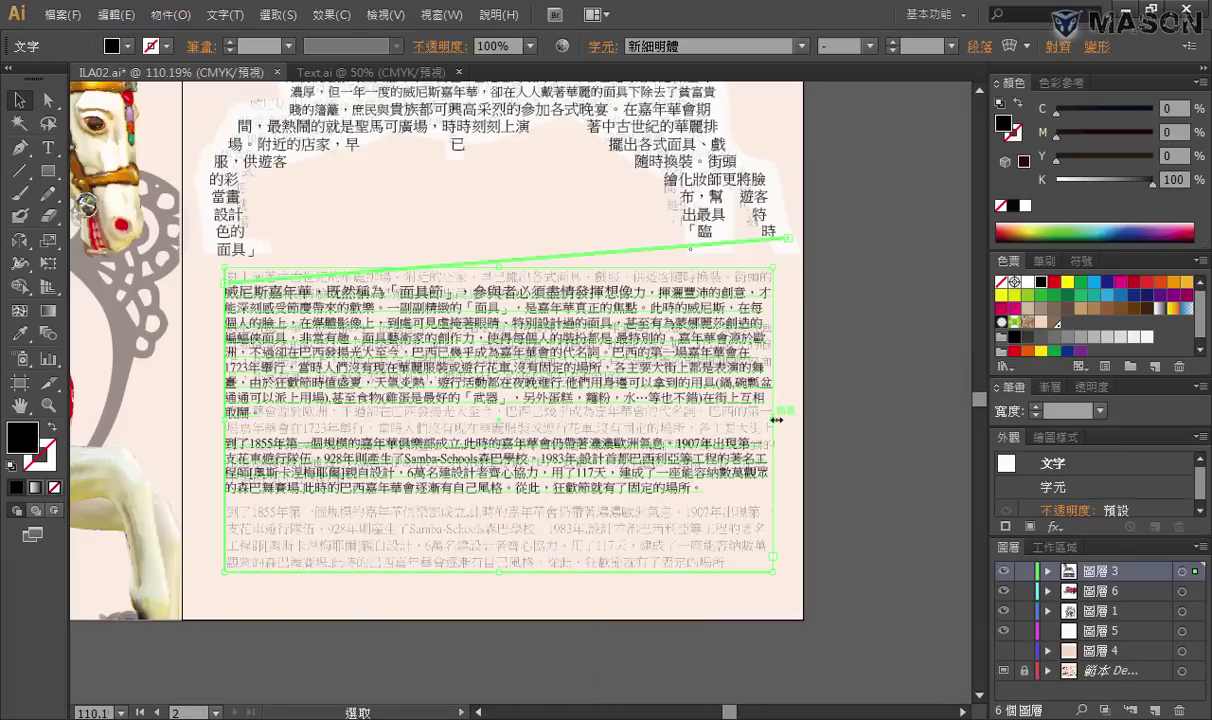
left_click_drag(766, 421, 763, 421)
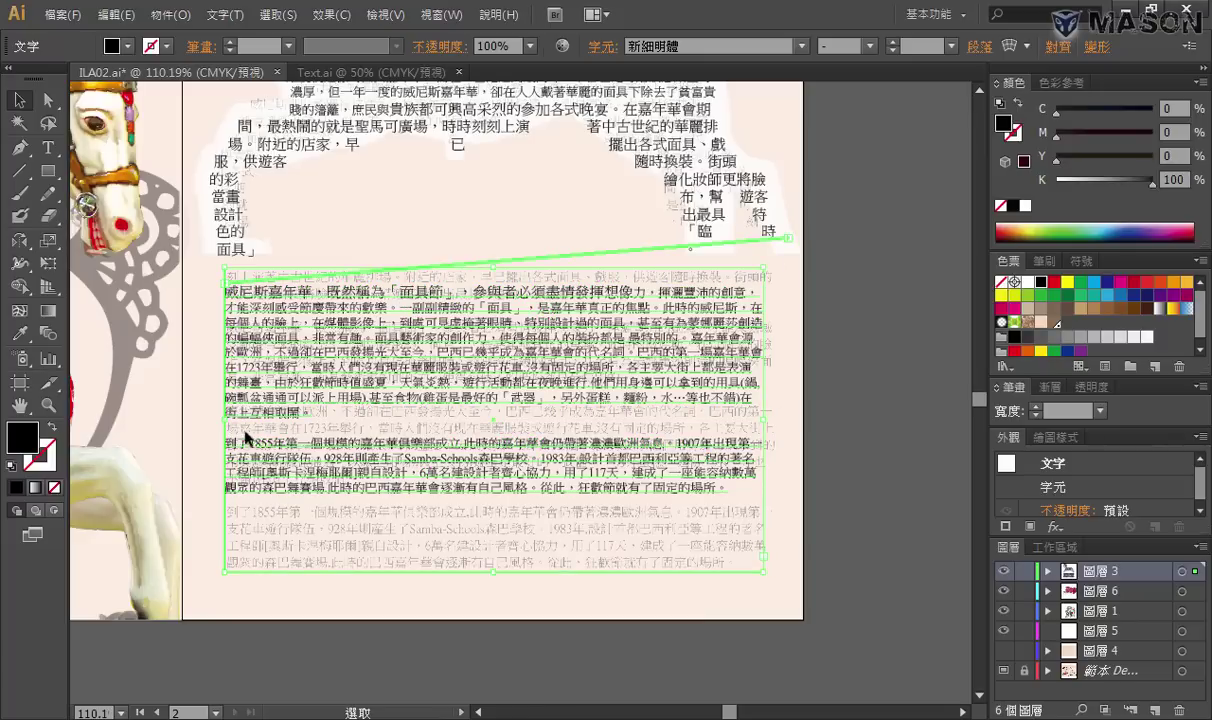
left_click(768, 368)
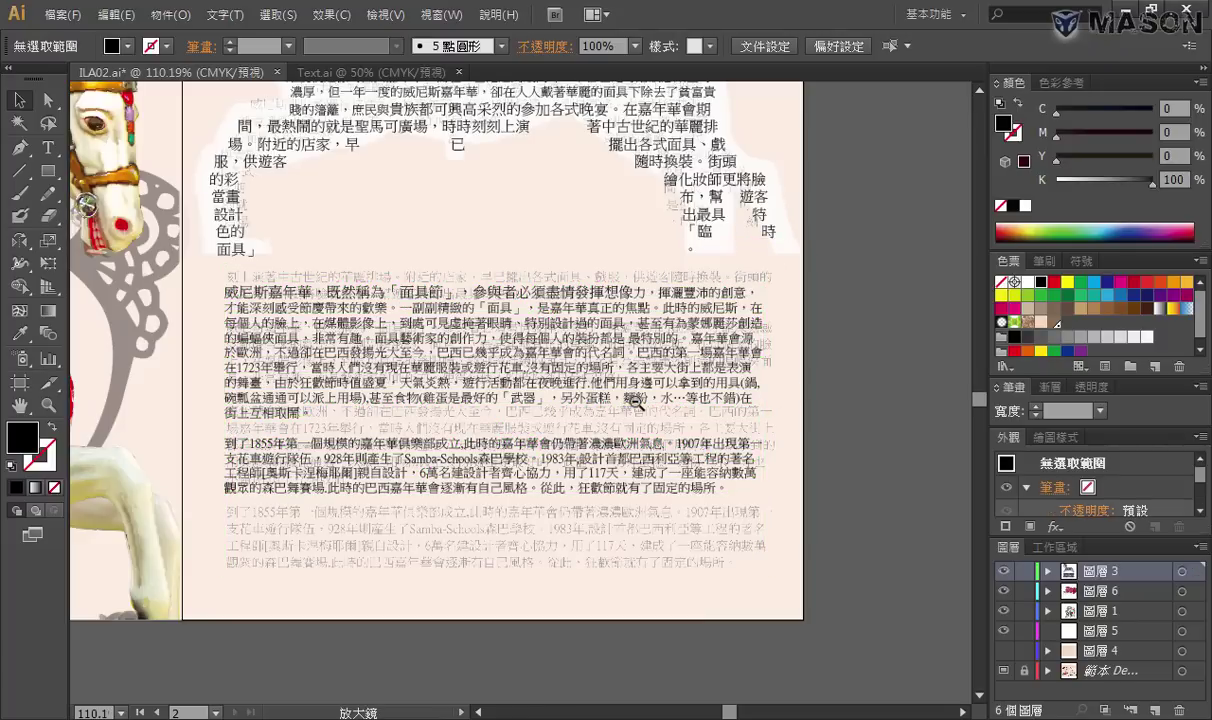
key("z")
left_click(505, 388, "alt")
left_click(565, 390, "alt")
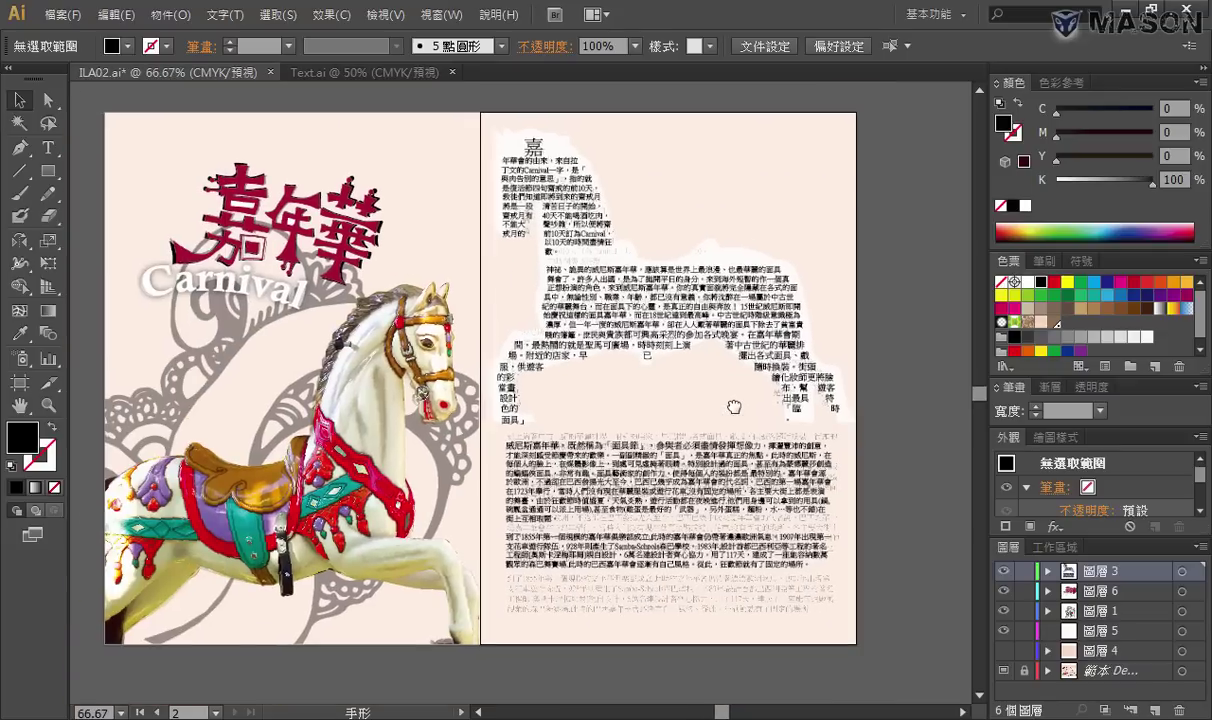
Make the peach background layer 圖層 4 visible, then select the background and the horse text
key("v")
left_click(1005, 653)
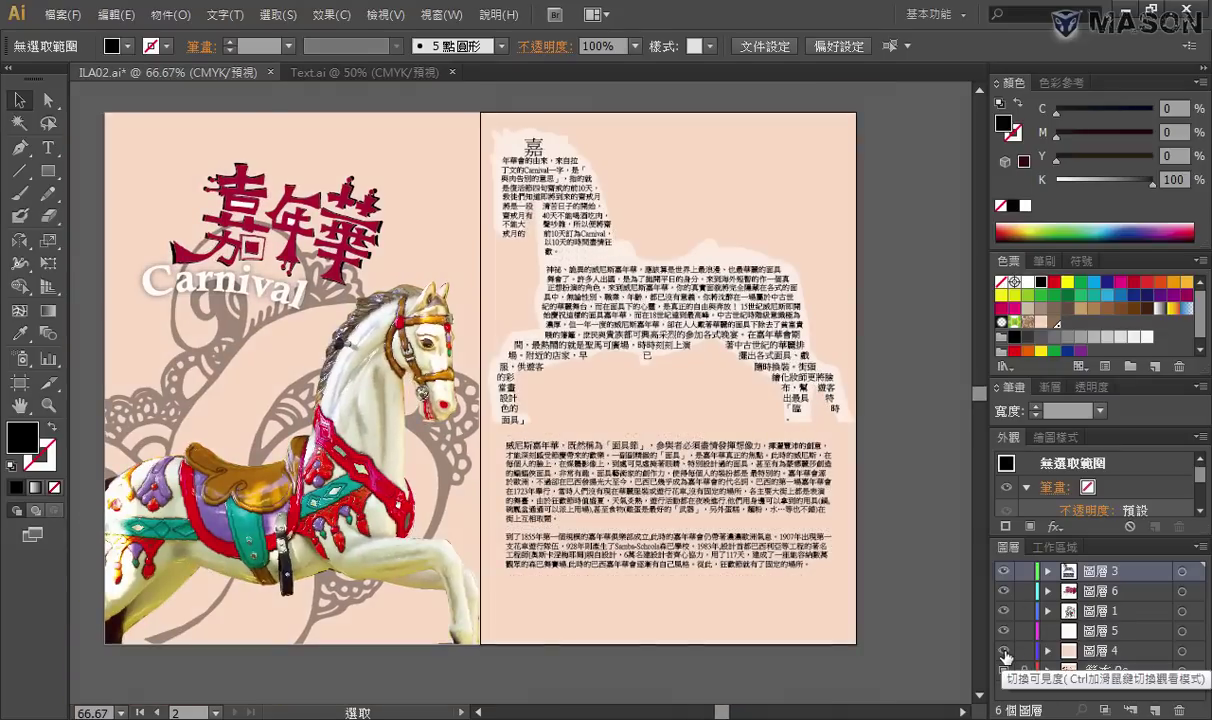
left_click(893, 402)
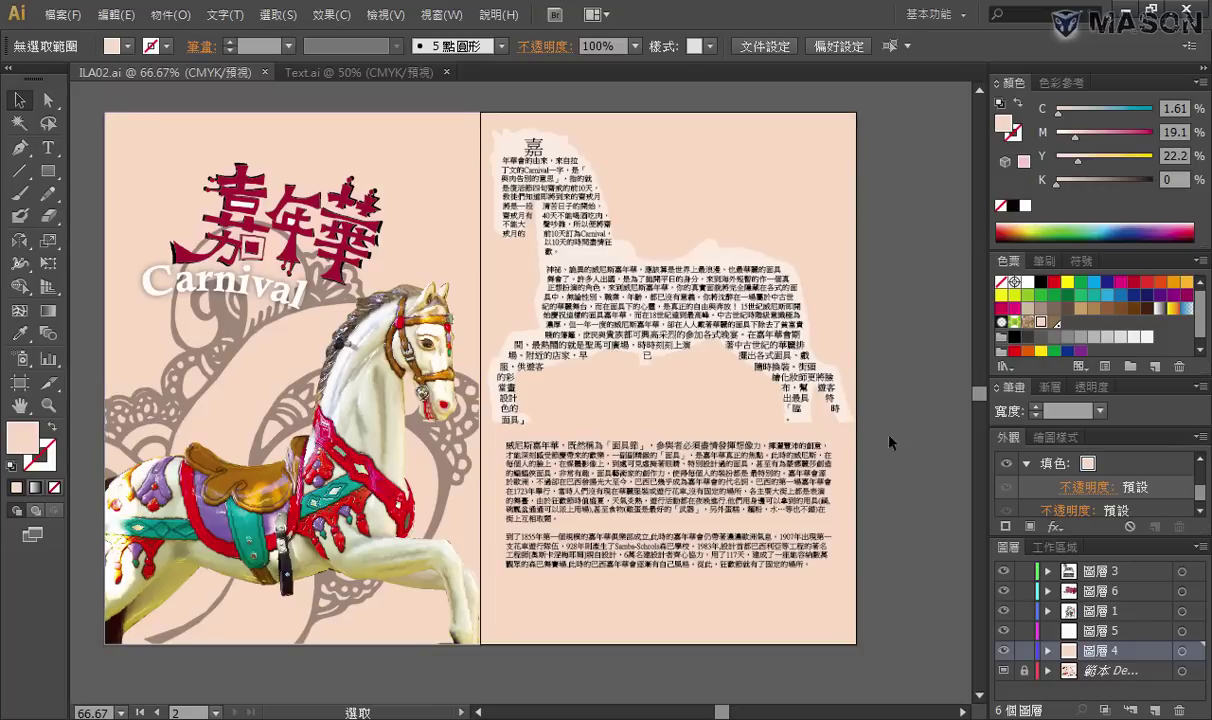
left_click(676, 327)
Set the horse-shaped body text to 12 pt with 16 pt leading
key("ctrl+space")
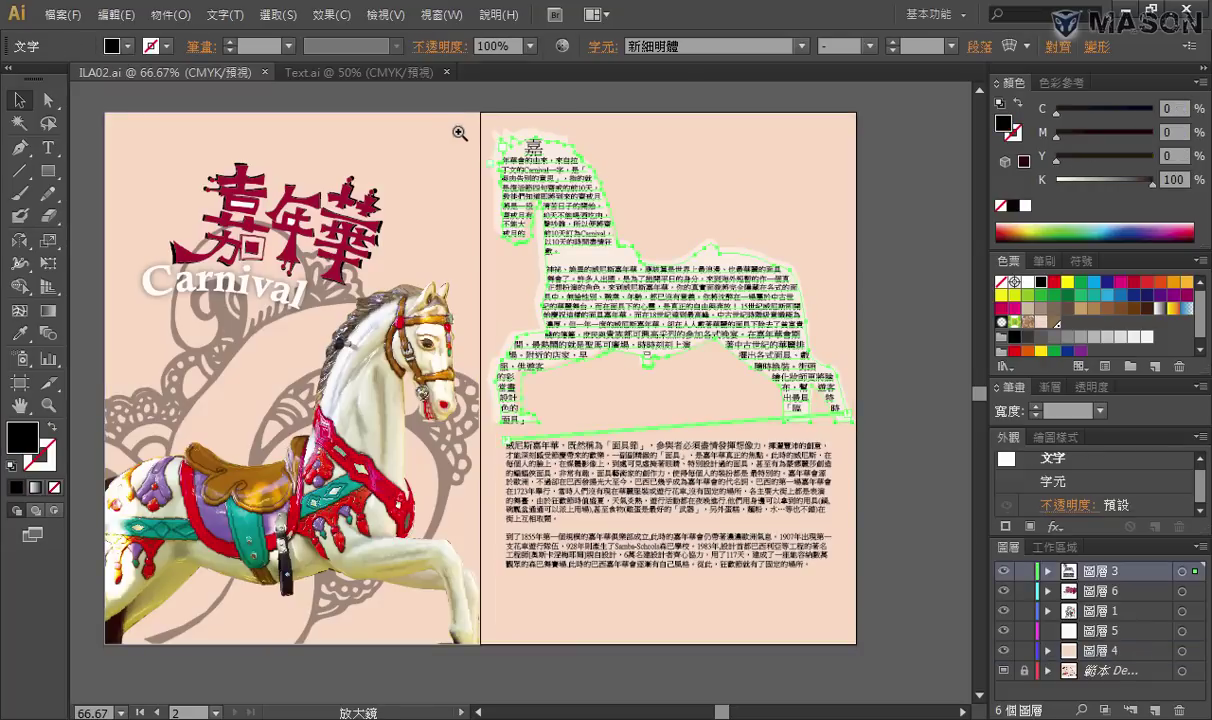
left_click_drag(457, 130, 886, 625)
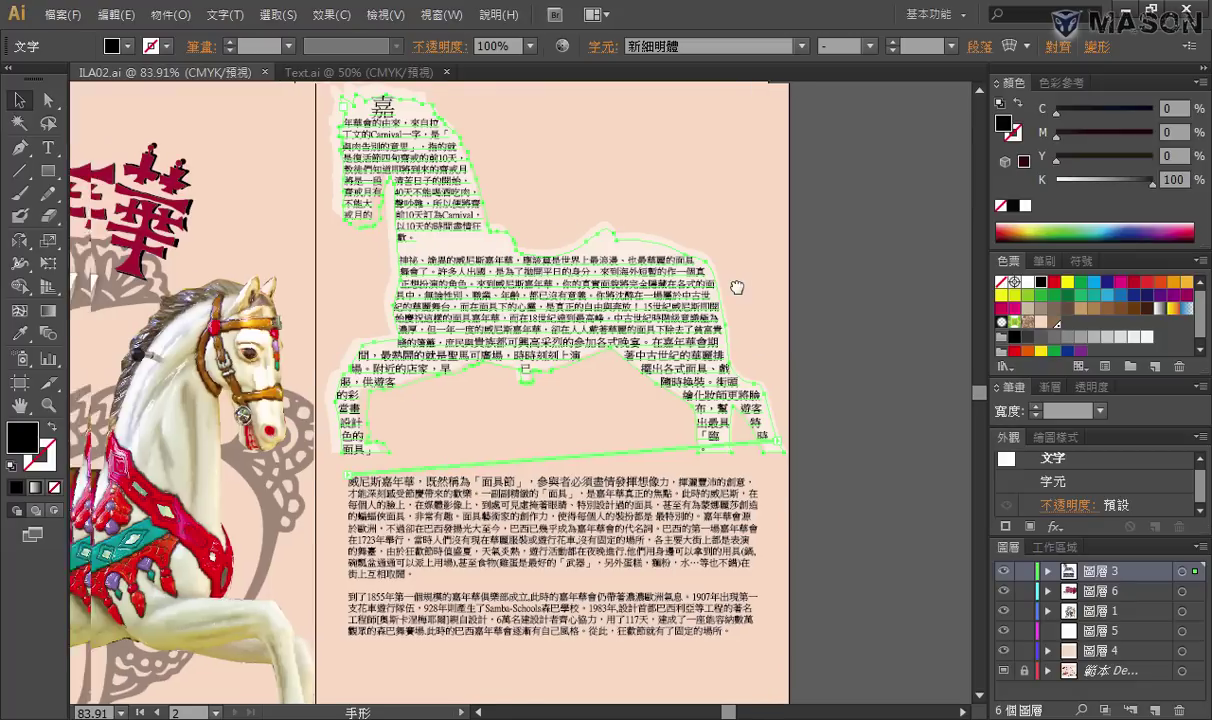
left_click(950, 46)
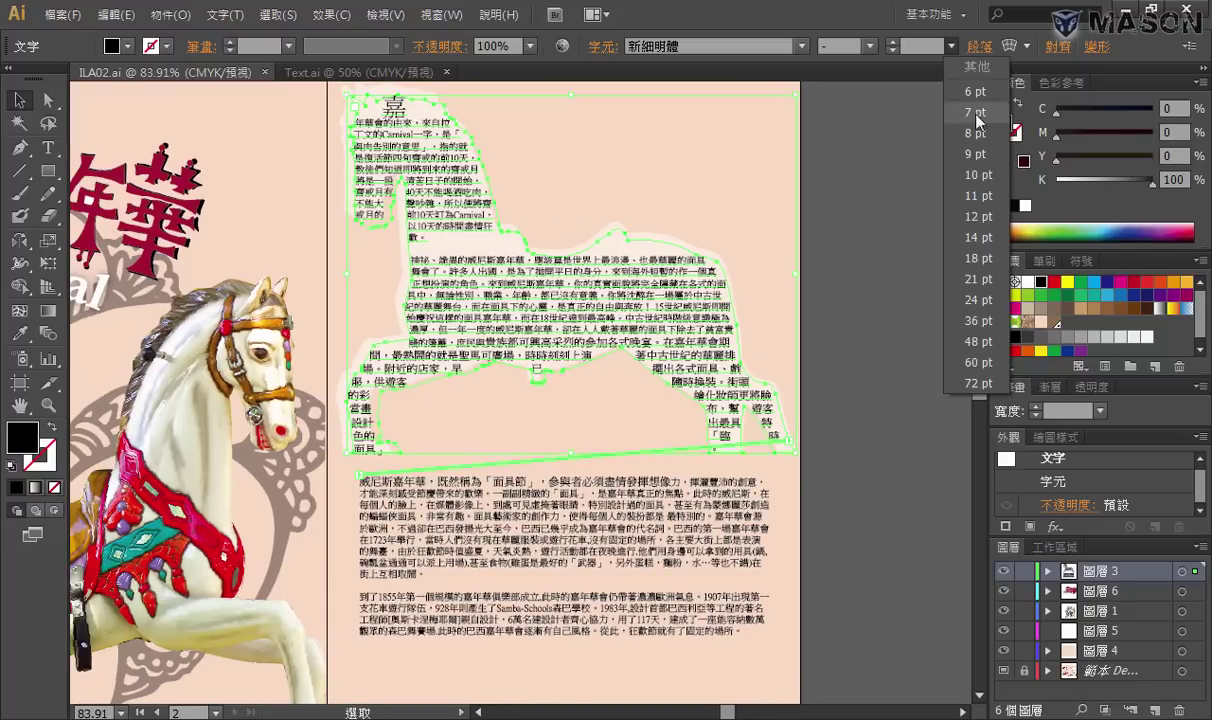
left_click(990, 217)
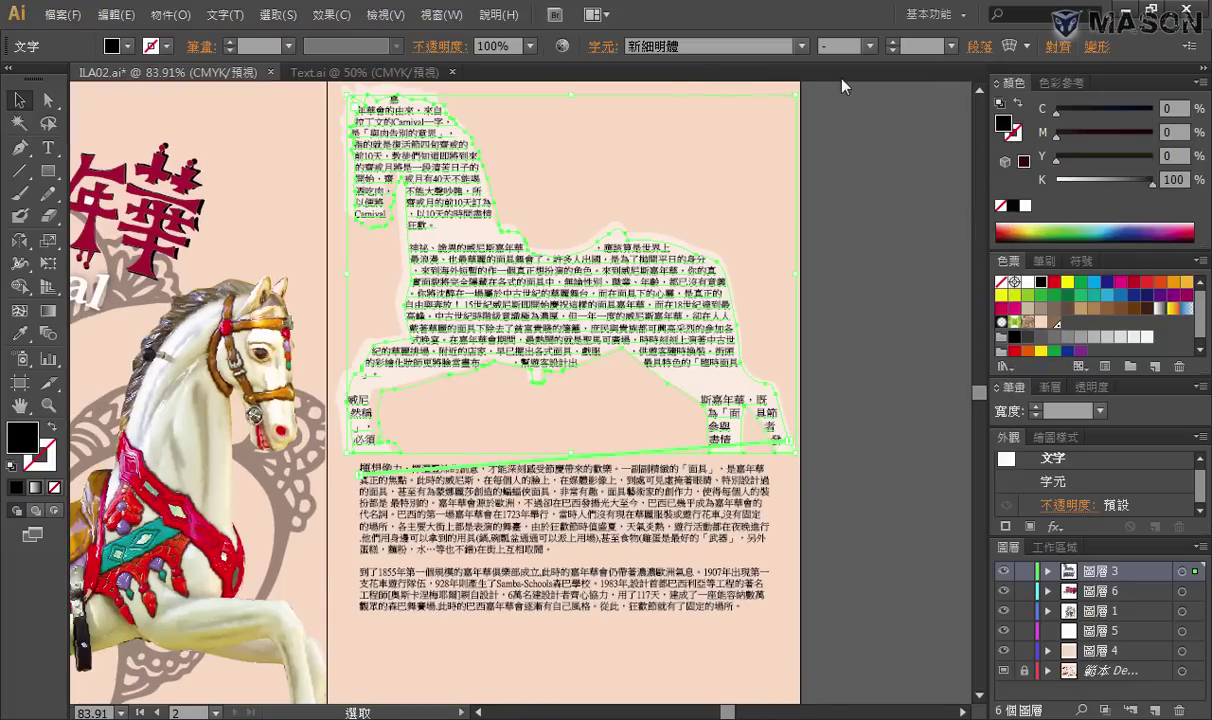
left_click(598, 47)
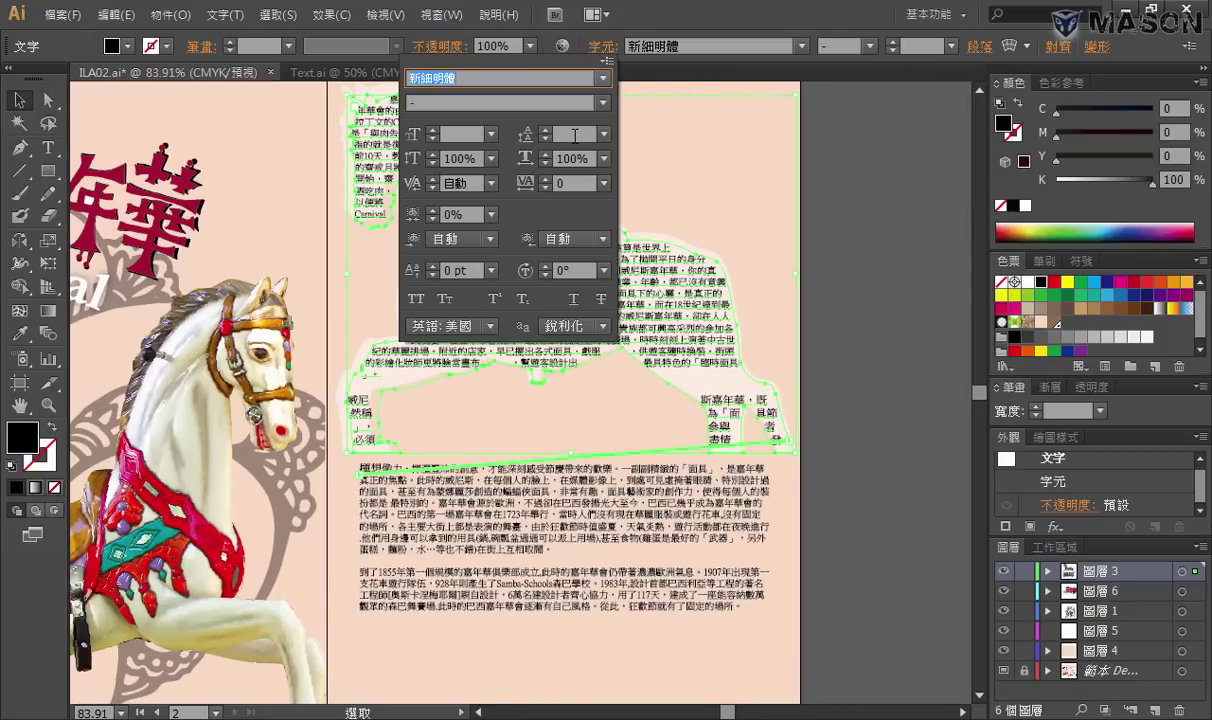
left_click(575, 135)
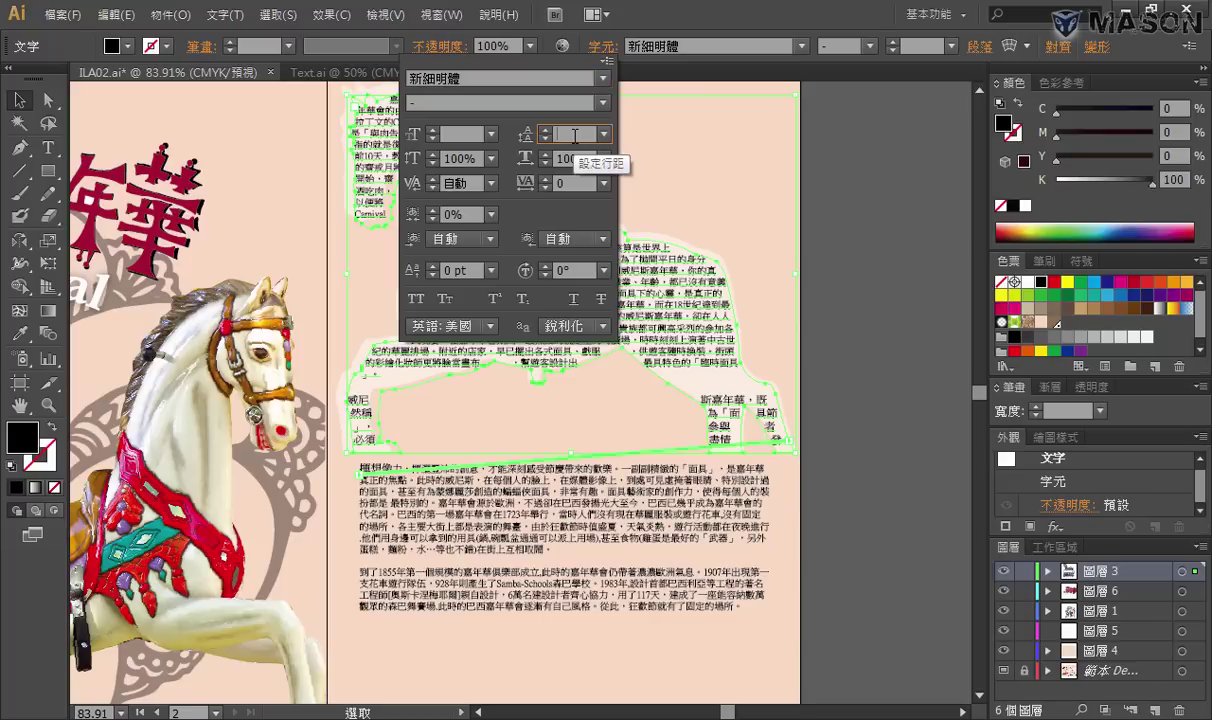
type("16")
key("Return")
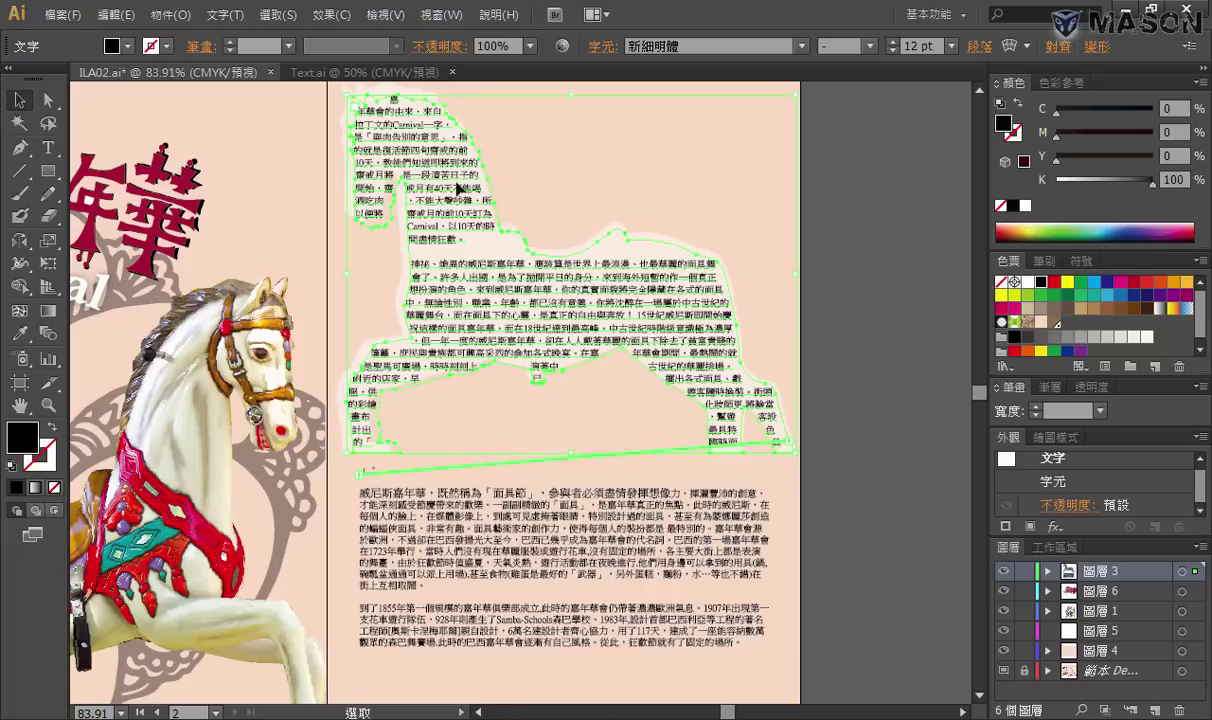
Enlarge the first character 嘉 to 28 pt and fit the page in view
key("ctrl+space")
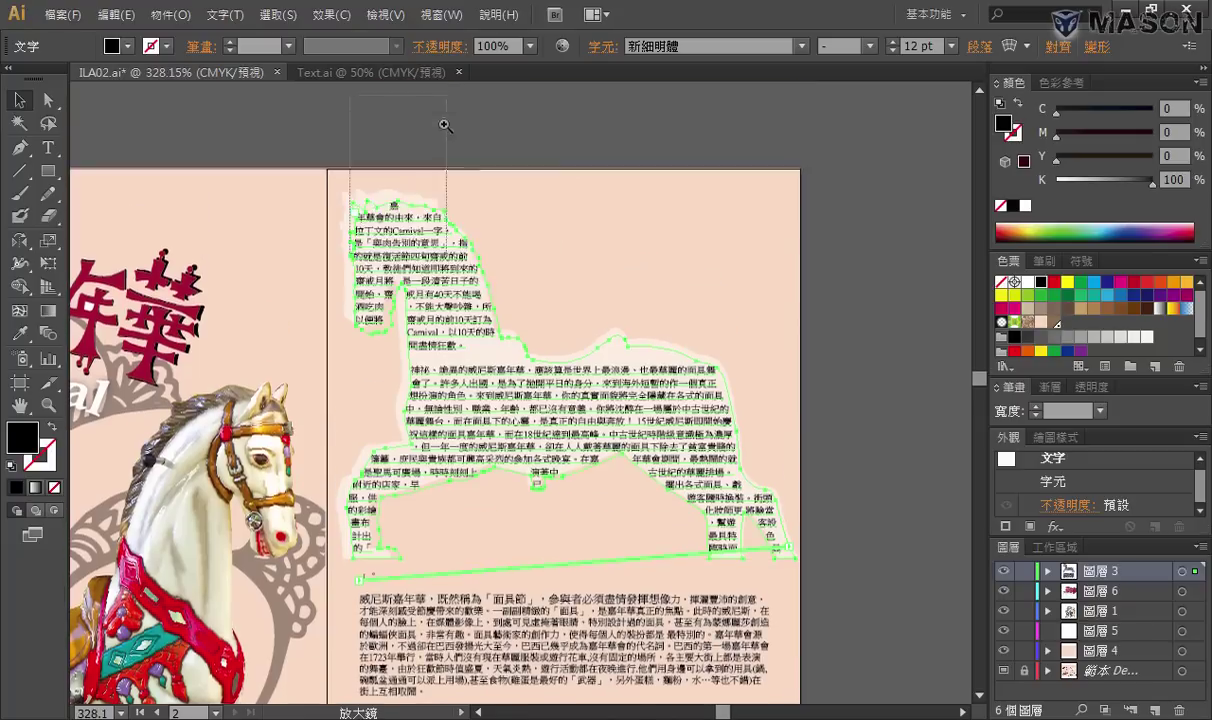
mouse_move(423, 93)
left_mouse_down()
mouse_move(490, 480)
mouse_move(532, 517)
left_mouse_up()
key("ctrl")
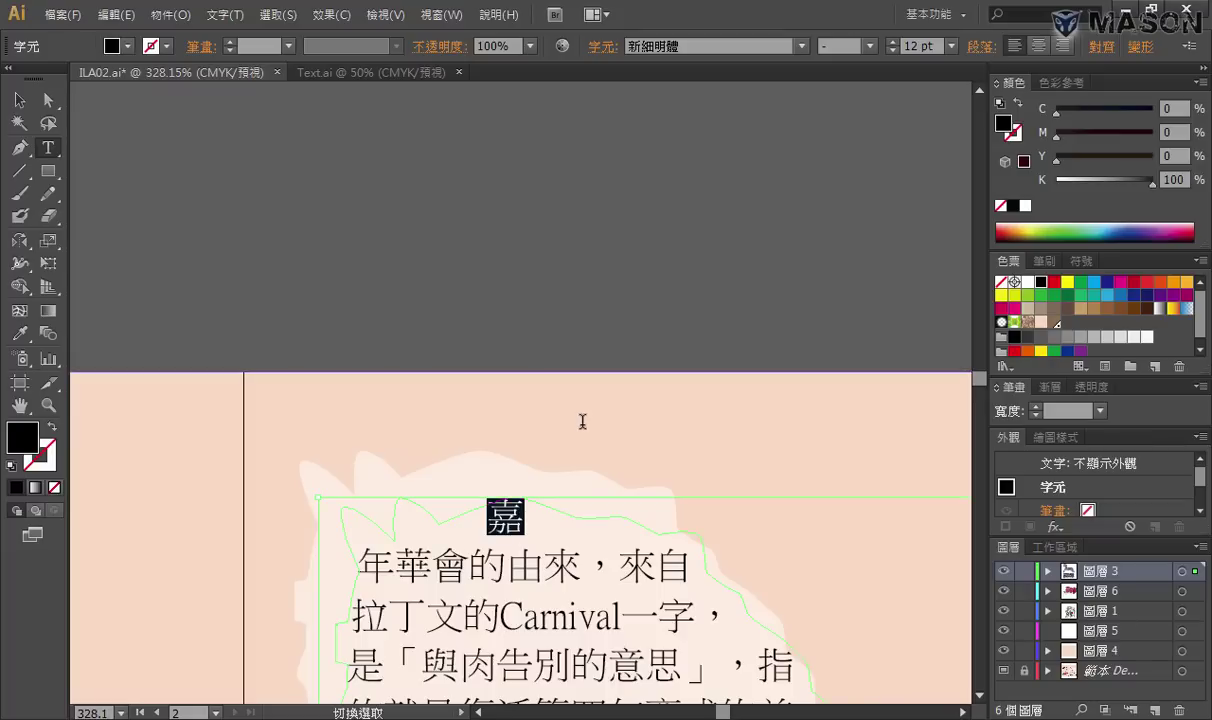
key("ctrl+shift+period")
key("ctrl+shift+period")
key("ctrl+shift+period")
key("ctrl+shift+period")
key("ctrl+shift+period")
key("ctrl+shift+period")
key("ctrl+shift+period")
key("ctrl+shift+period")
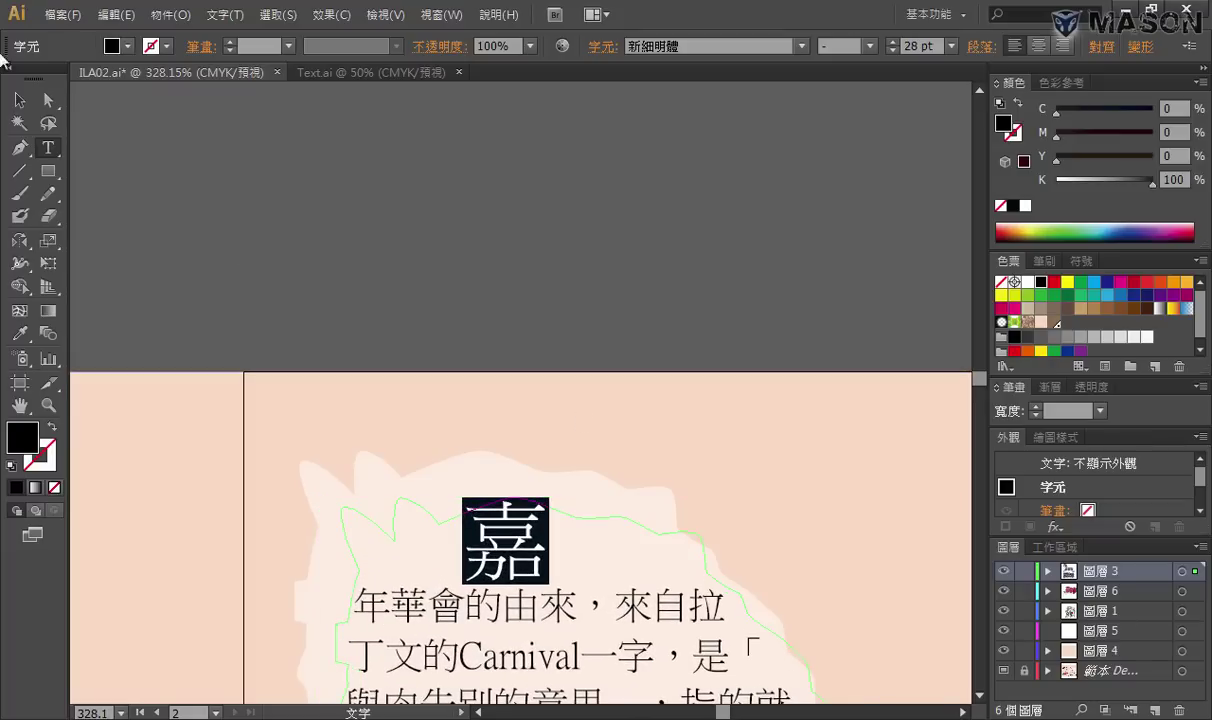
left_click(19, 100)
key("ctrl+0")
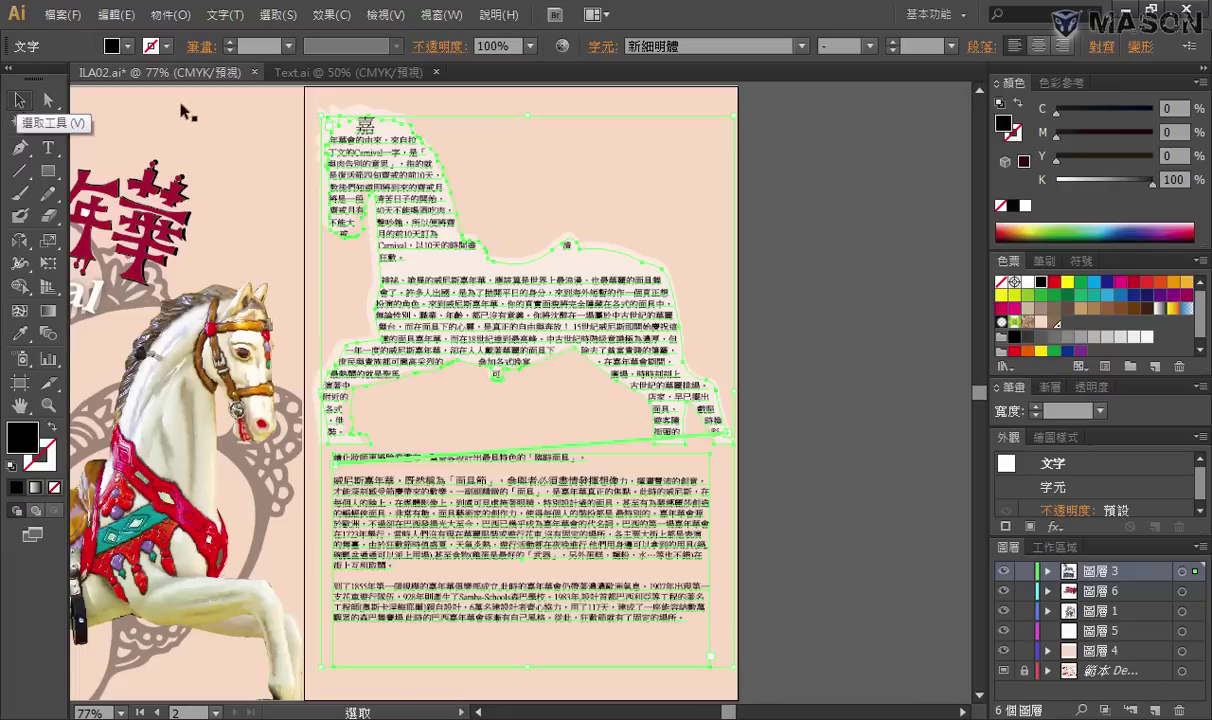
left_click(772, 472)
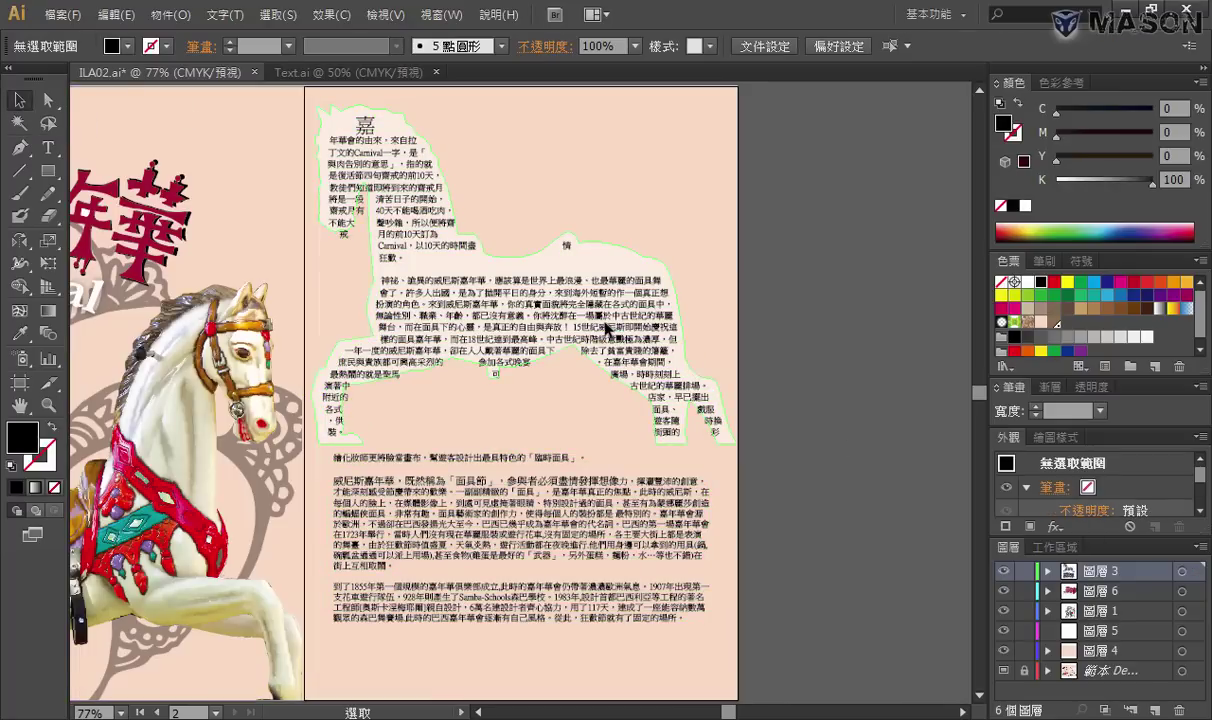
left_click(595, 310)
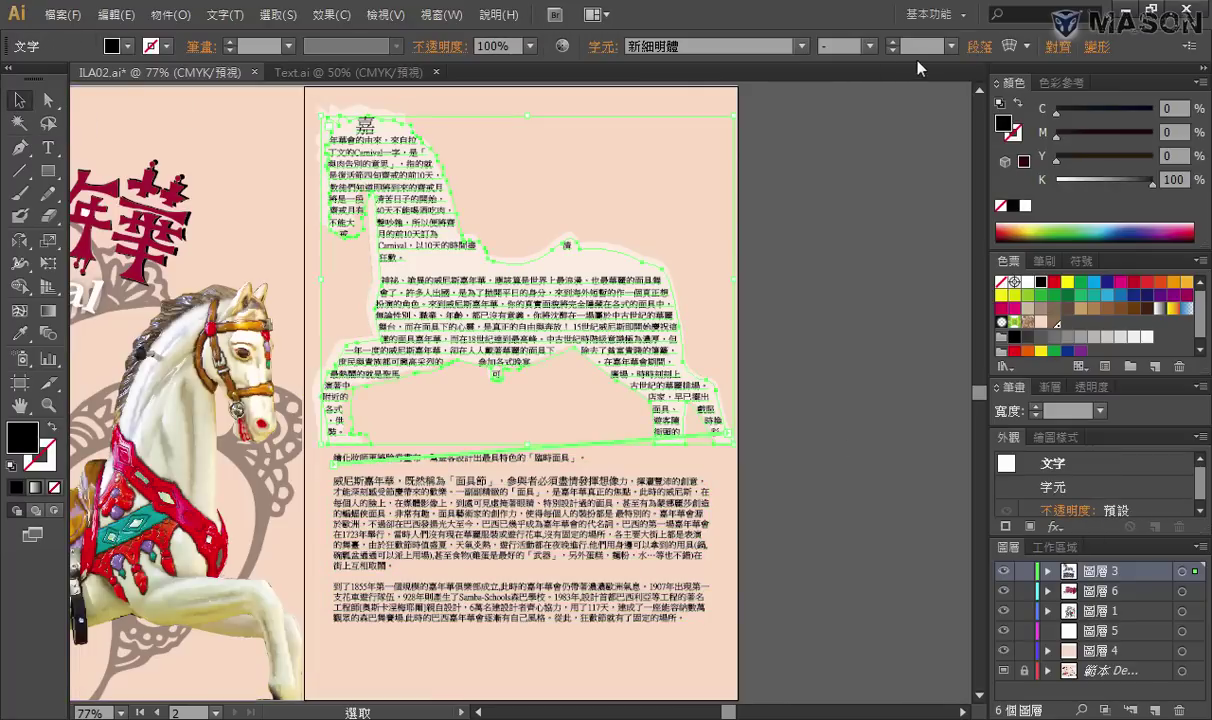
left_click(600, 47)
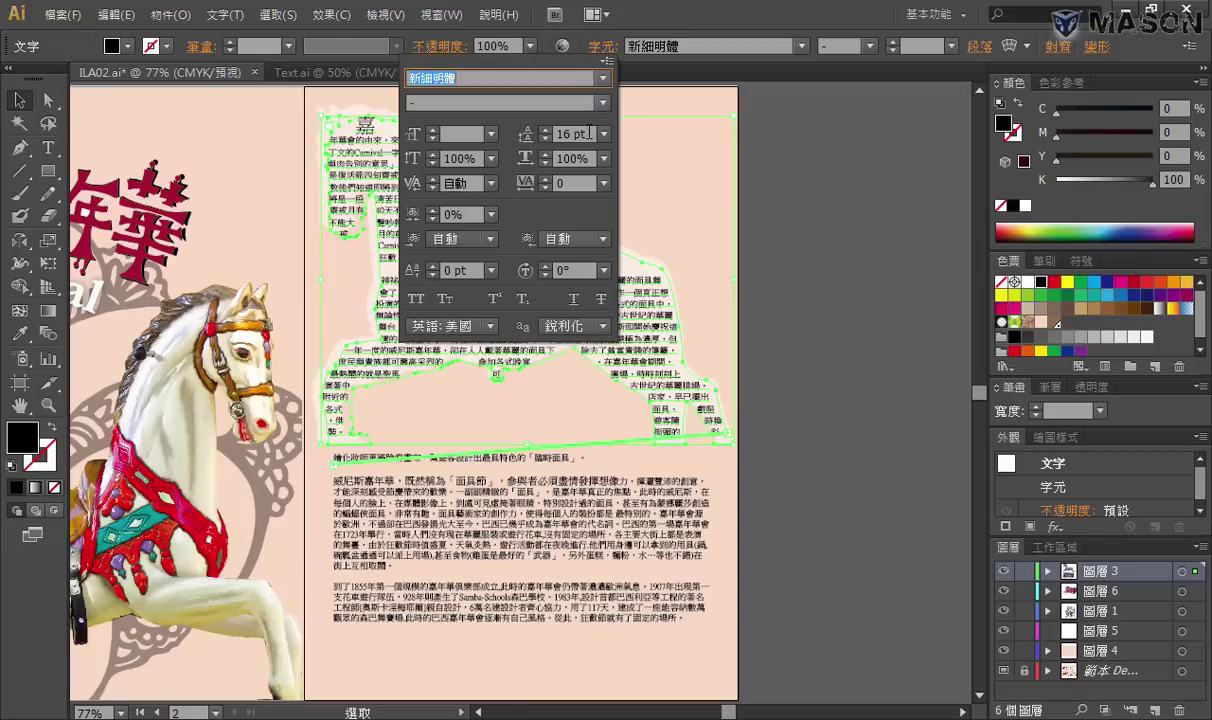
left_click(590, 136)
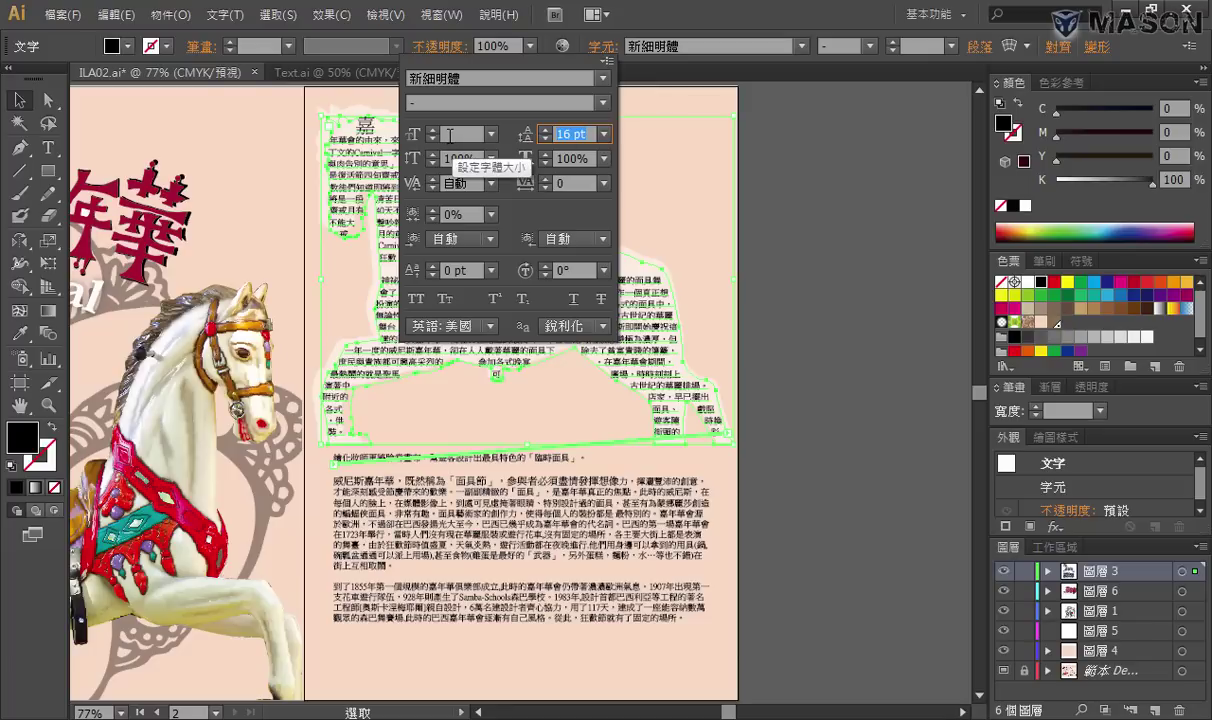
left_click(781, 148)
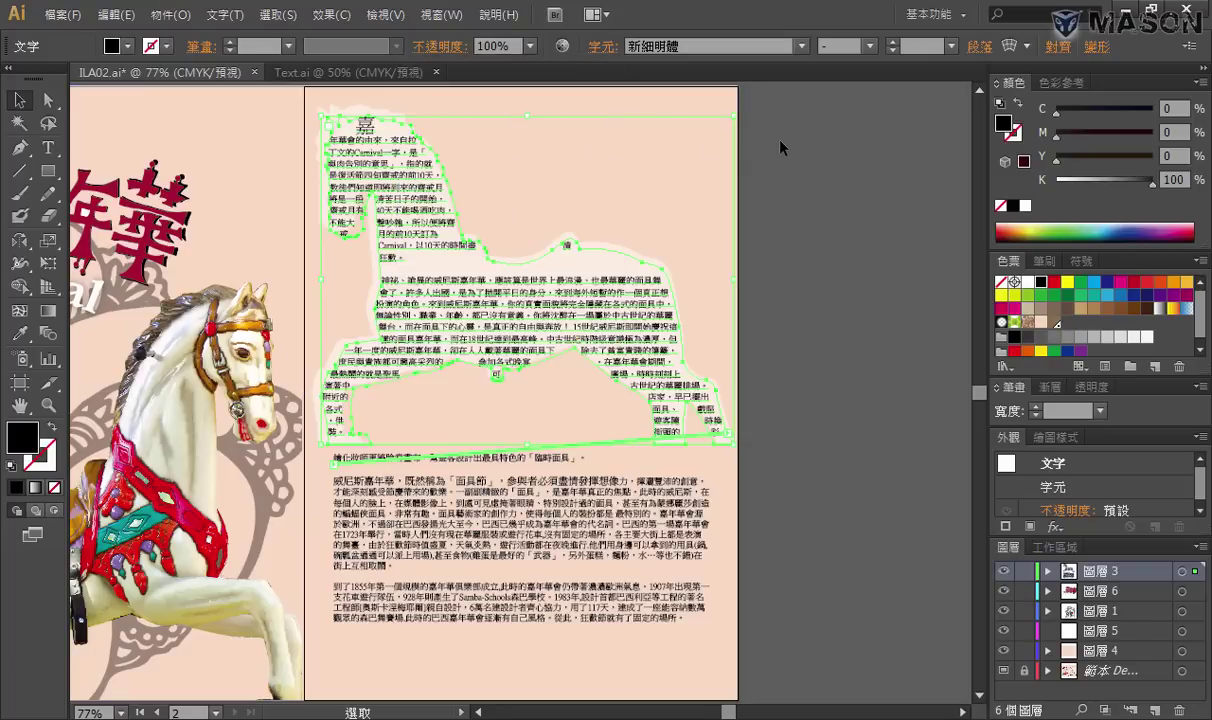
left_click(811, 262)
left_click_drag(646, 334, 863, 336)
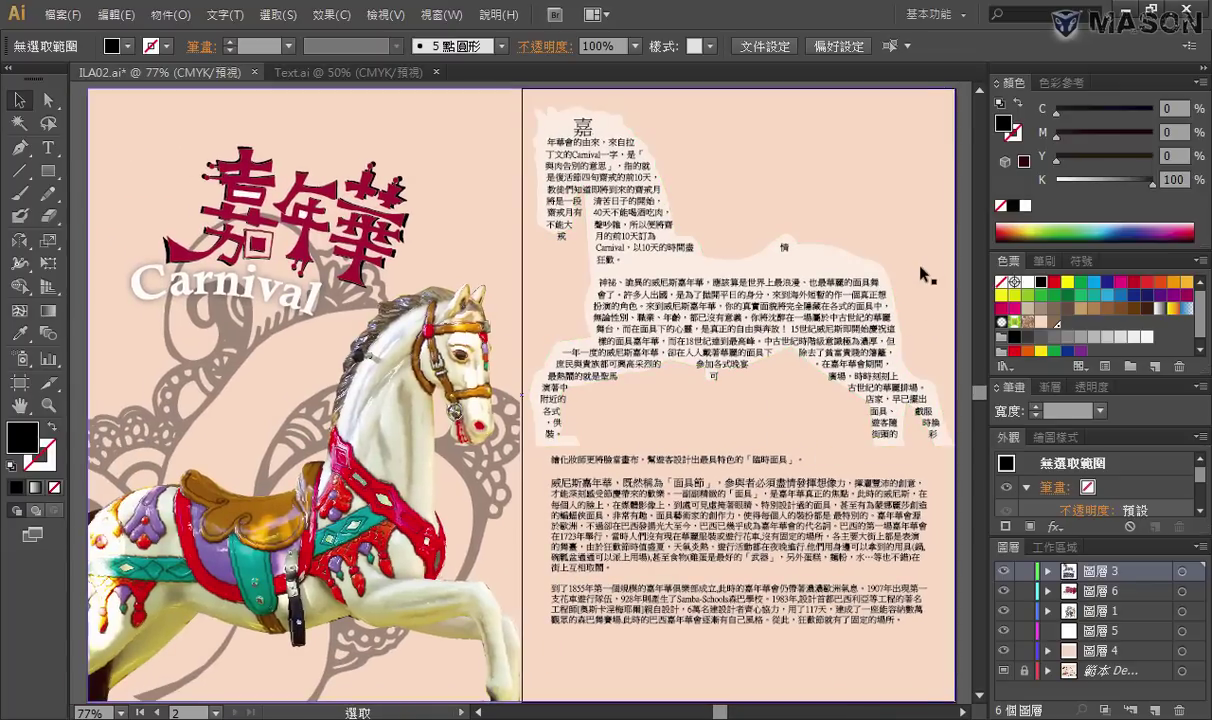
Save the poster over ILA02.ai on drive C with linked files included
key("alt+Tab")
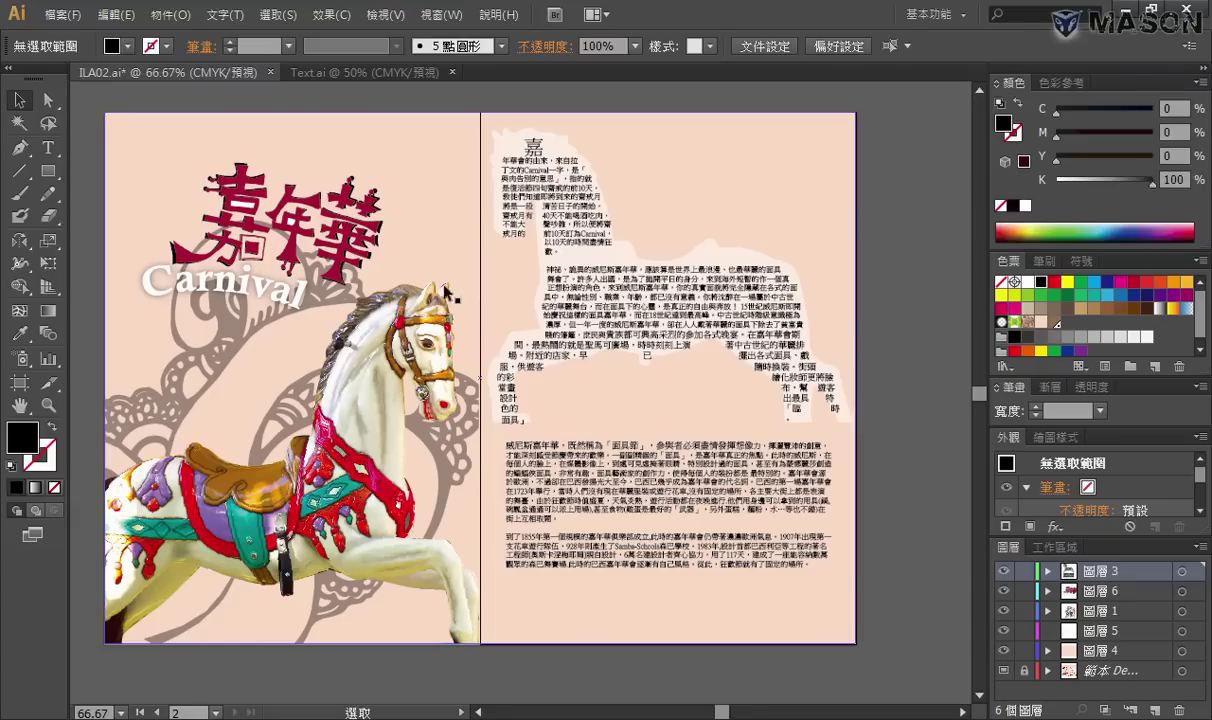
left_click(63, 15)
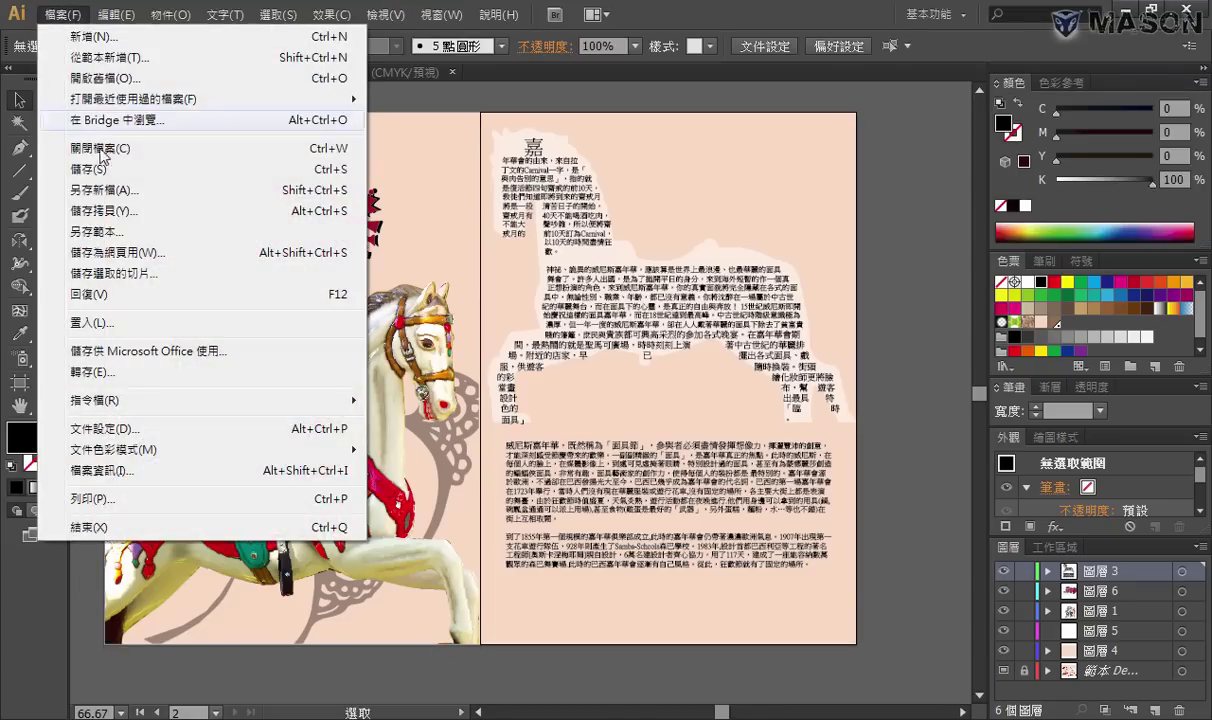
left_click(142, 199)
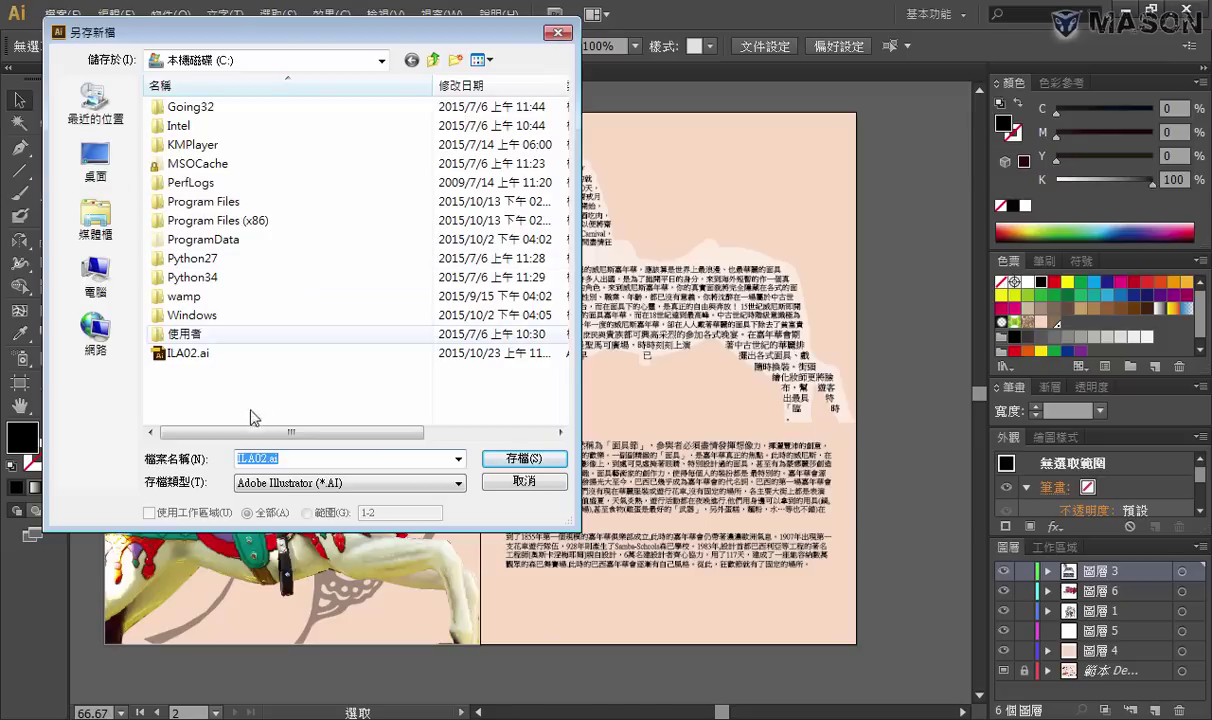
left_click(526, 459)
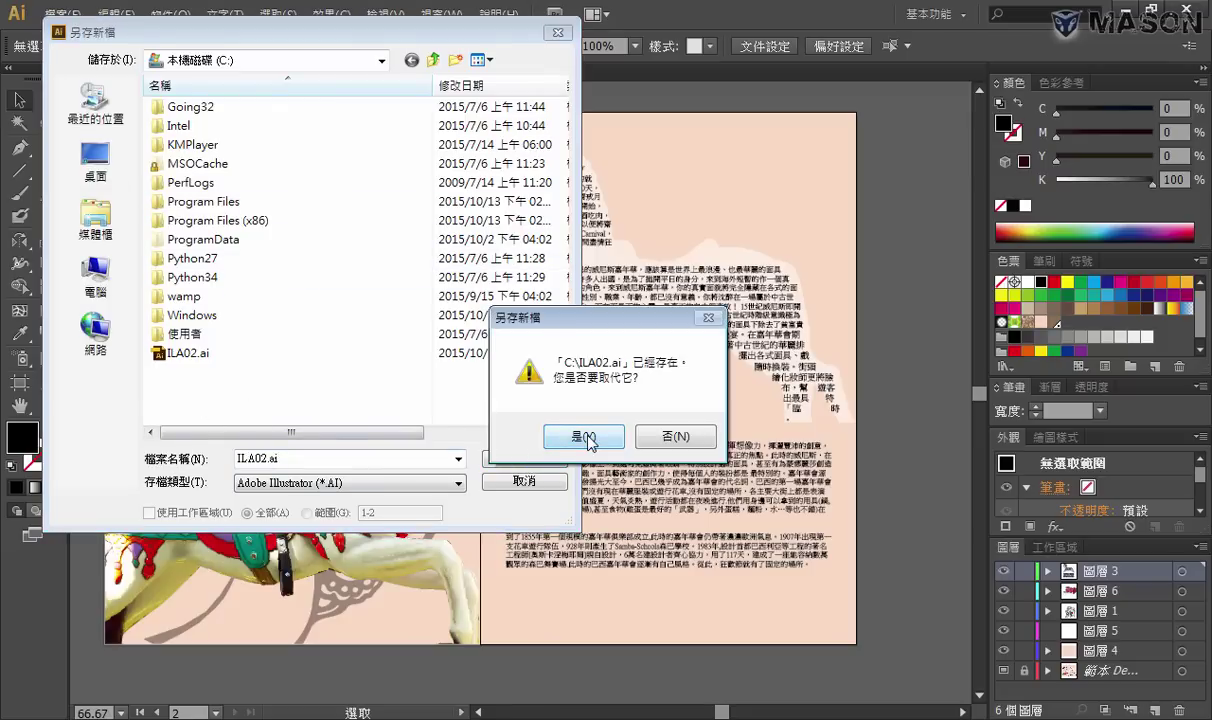
left_click(585, 438)
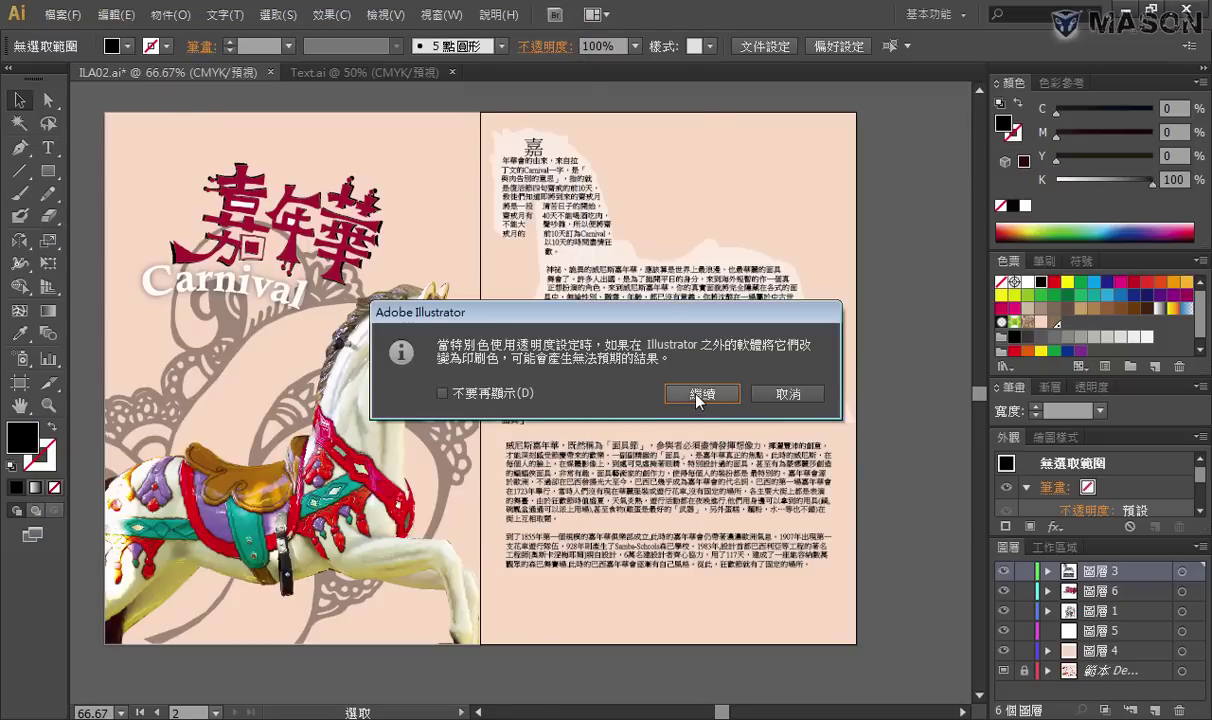
left_click(700, 395)
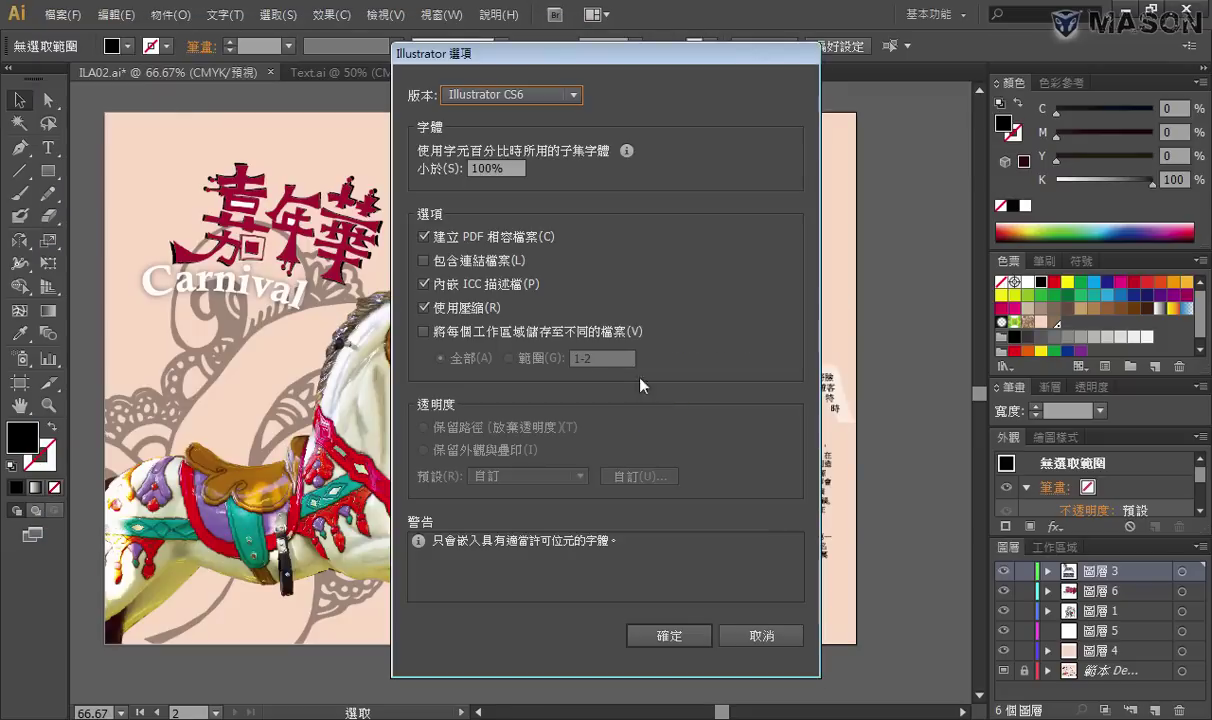
left_click(424, 261)
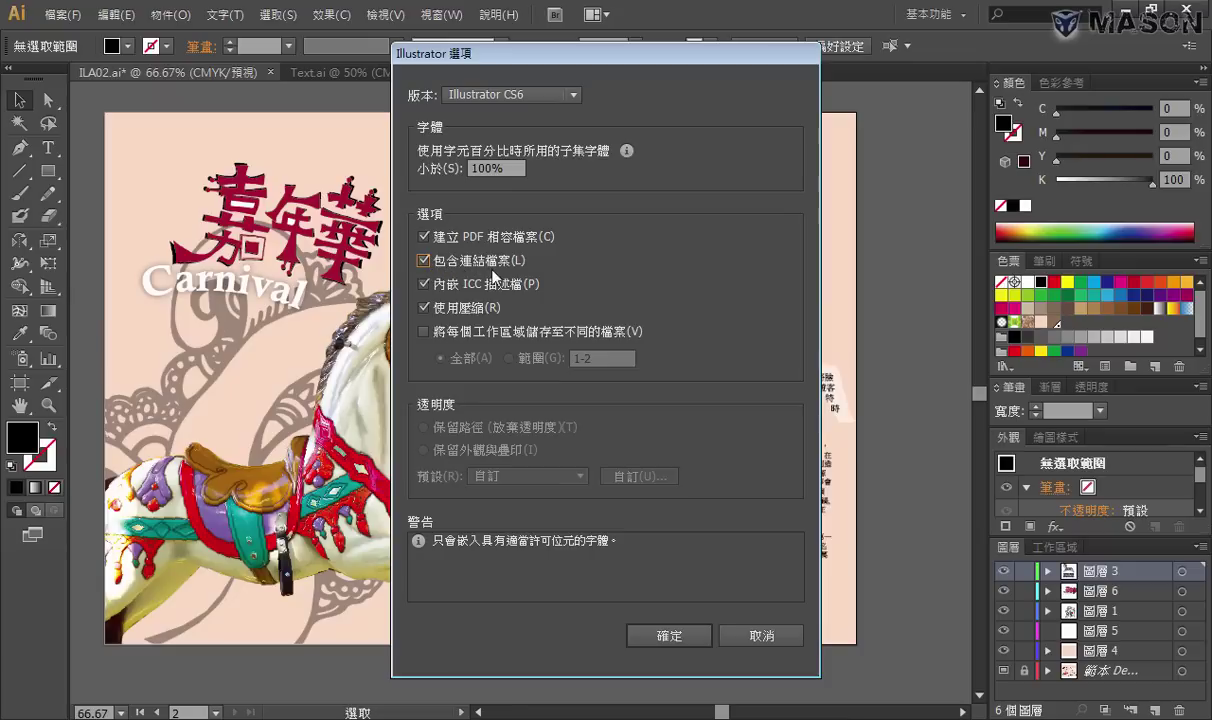
left_click(664, 636)
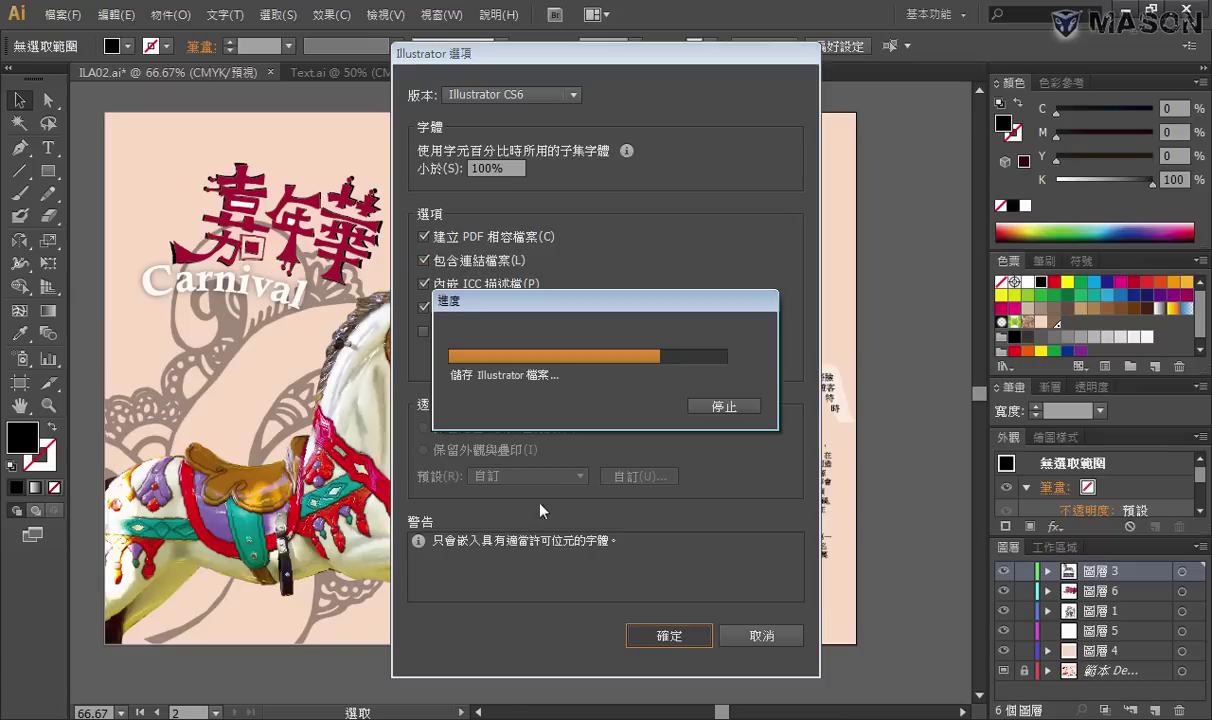